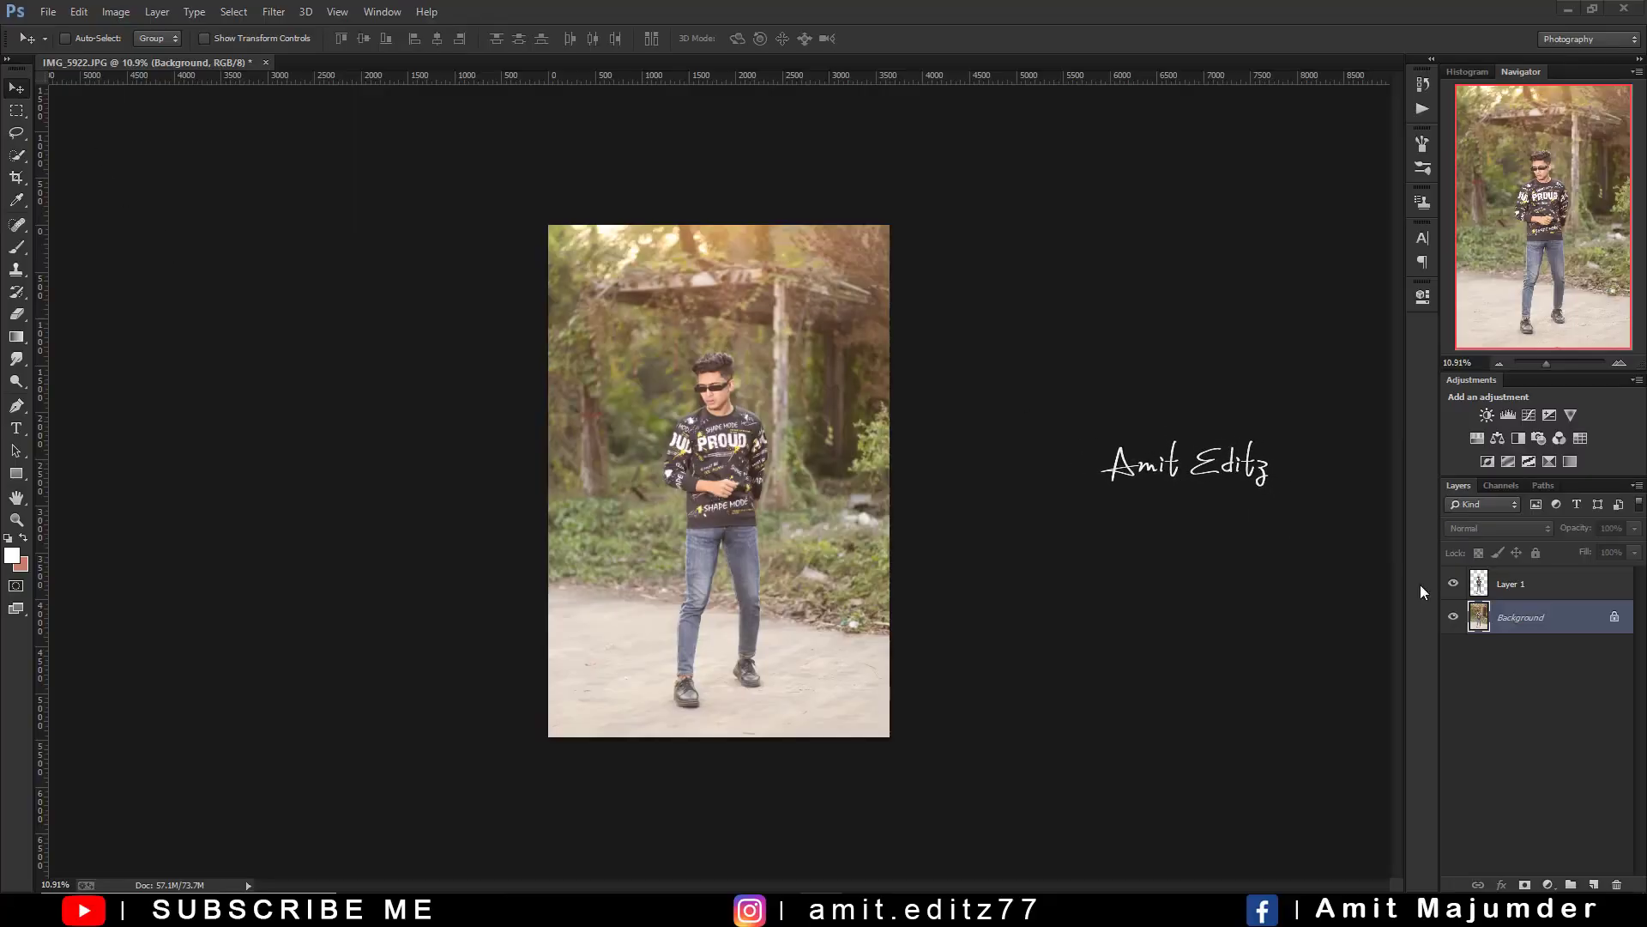
# - Hide the boy's original Background layer and browse the unsplash folder for background photos
pyautogui.click(1454, 617)
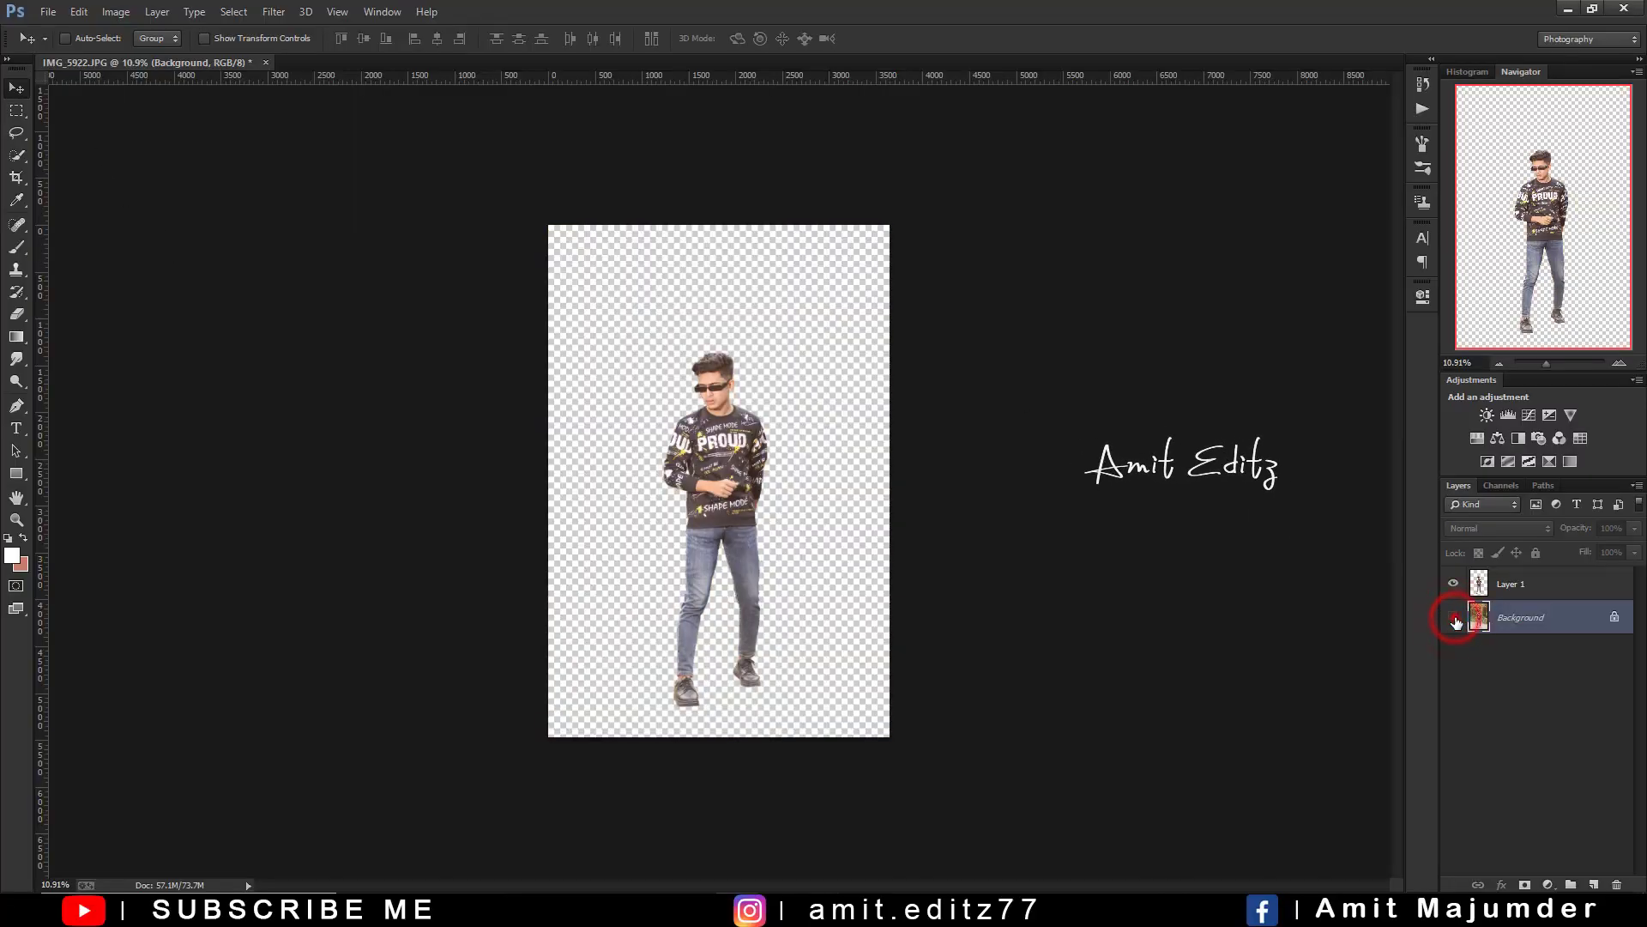
pyautogui.click(1454, 617)
pyautogui.click(48, 11)
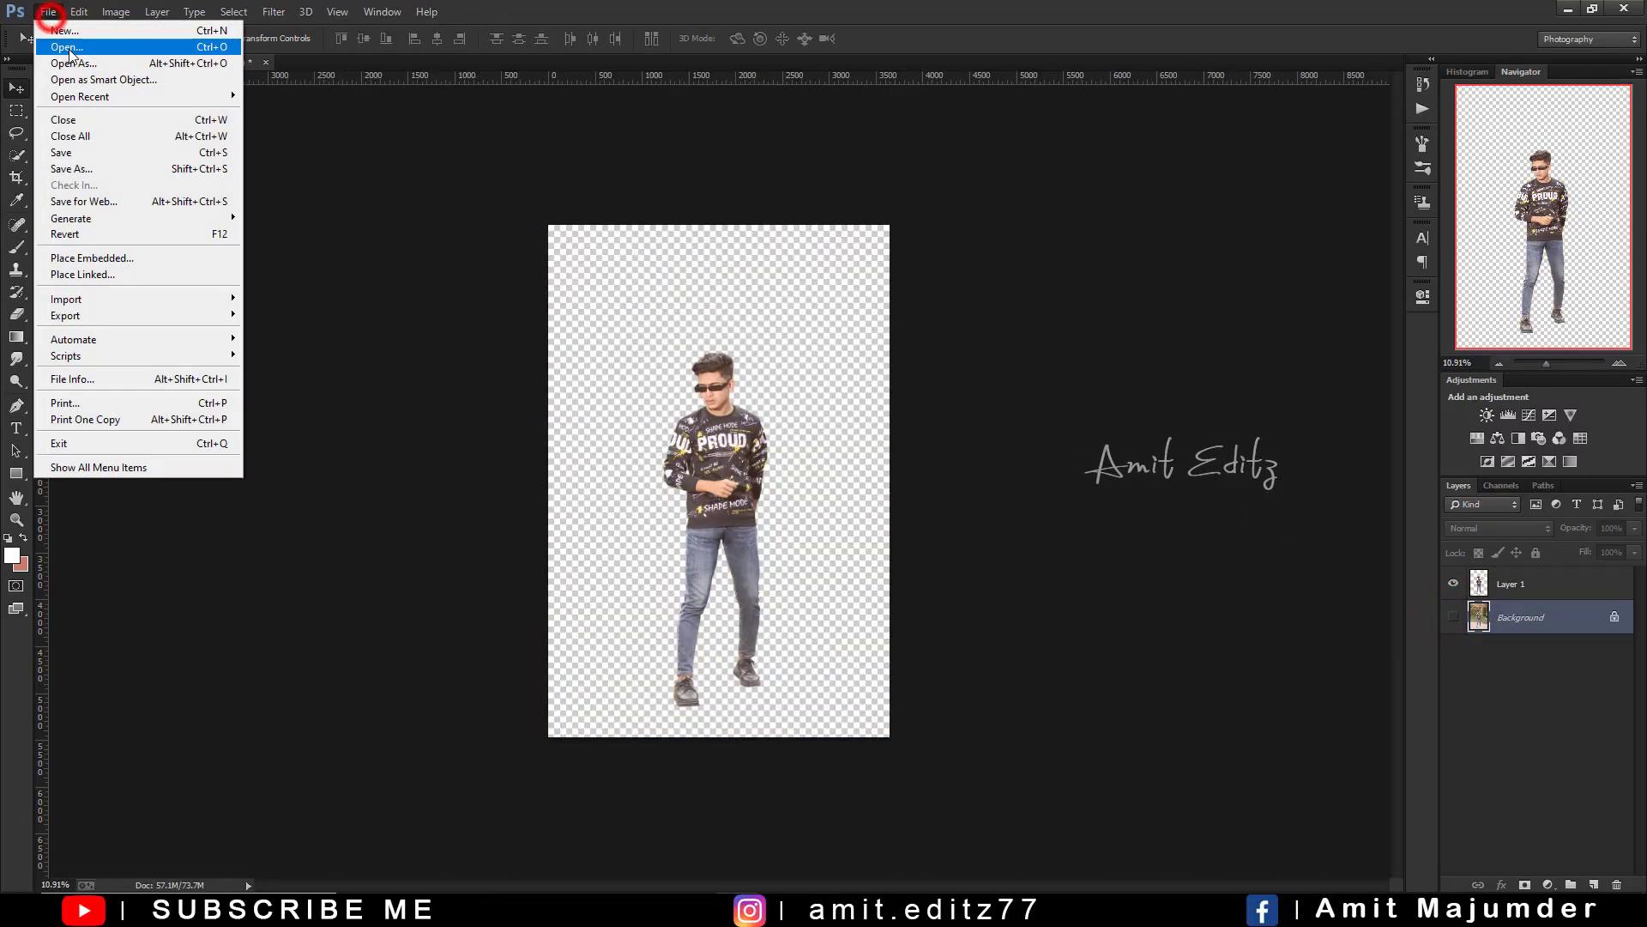
pyautogui.click(52, 45)
pyautogui.scroll(-1, 546, 260)
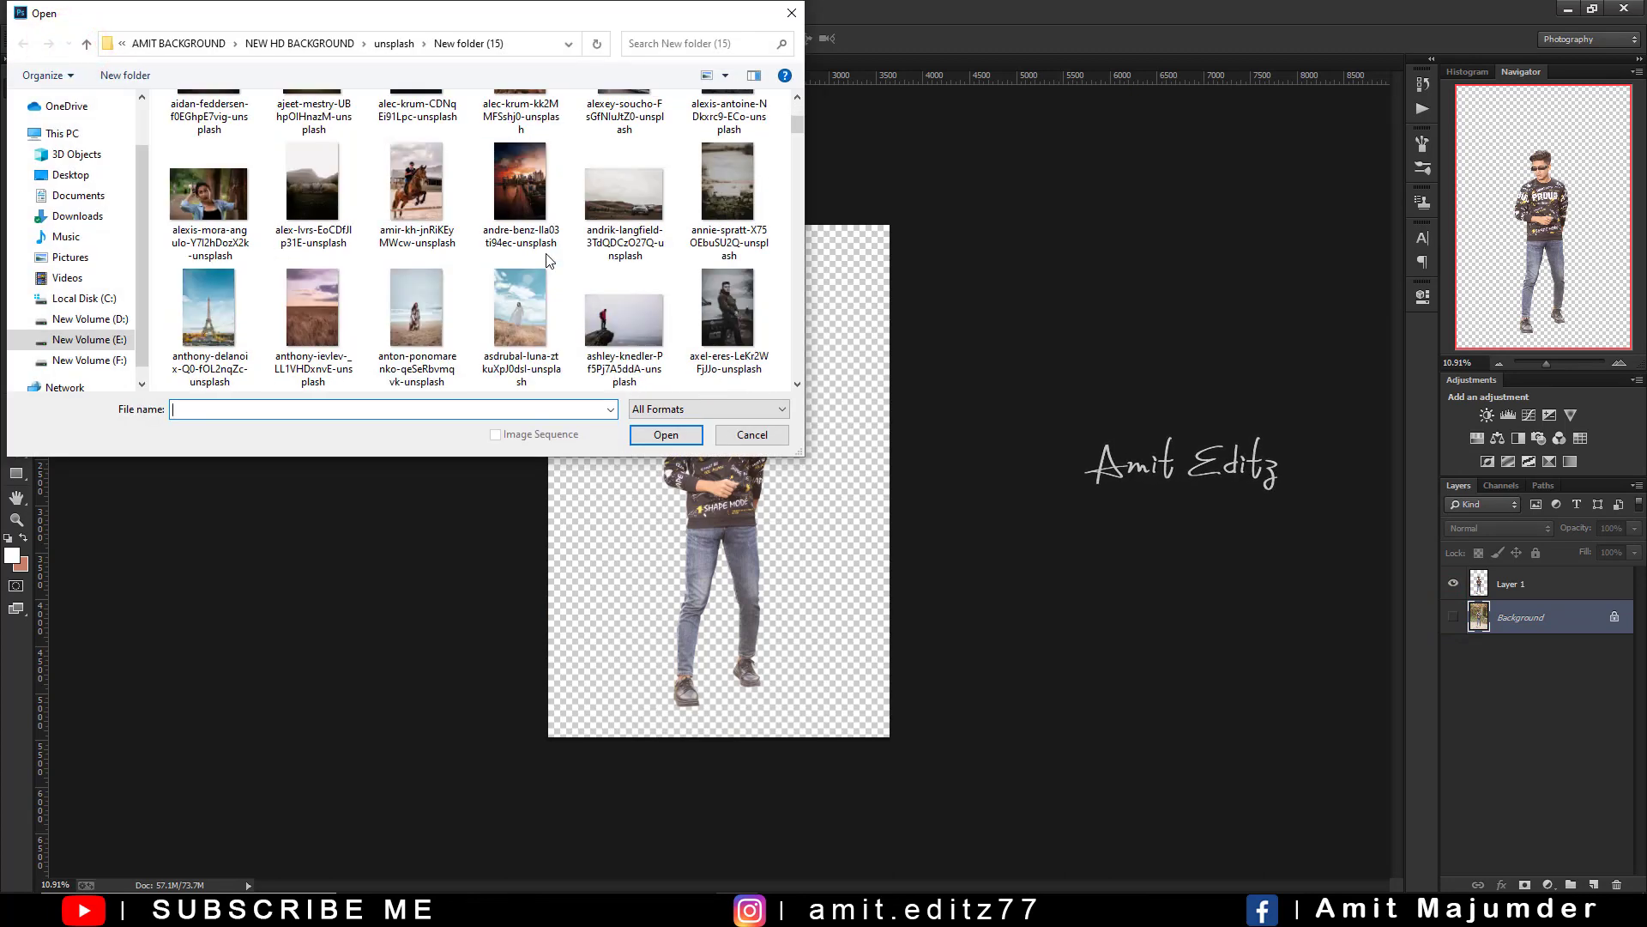
pyautogui.scroll(-1, 547, 260)
pyautogui.scroll(-1, 546, 260)
pyautogui.scroll(-1, 547, 260)
pyautogui.scroll(-1, 547, 260)
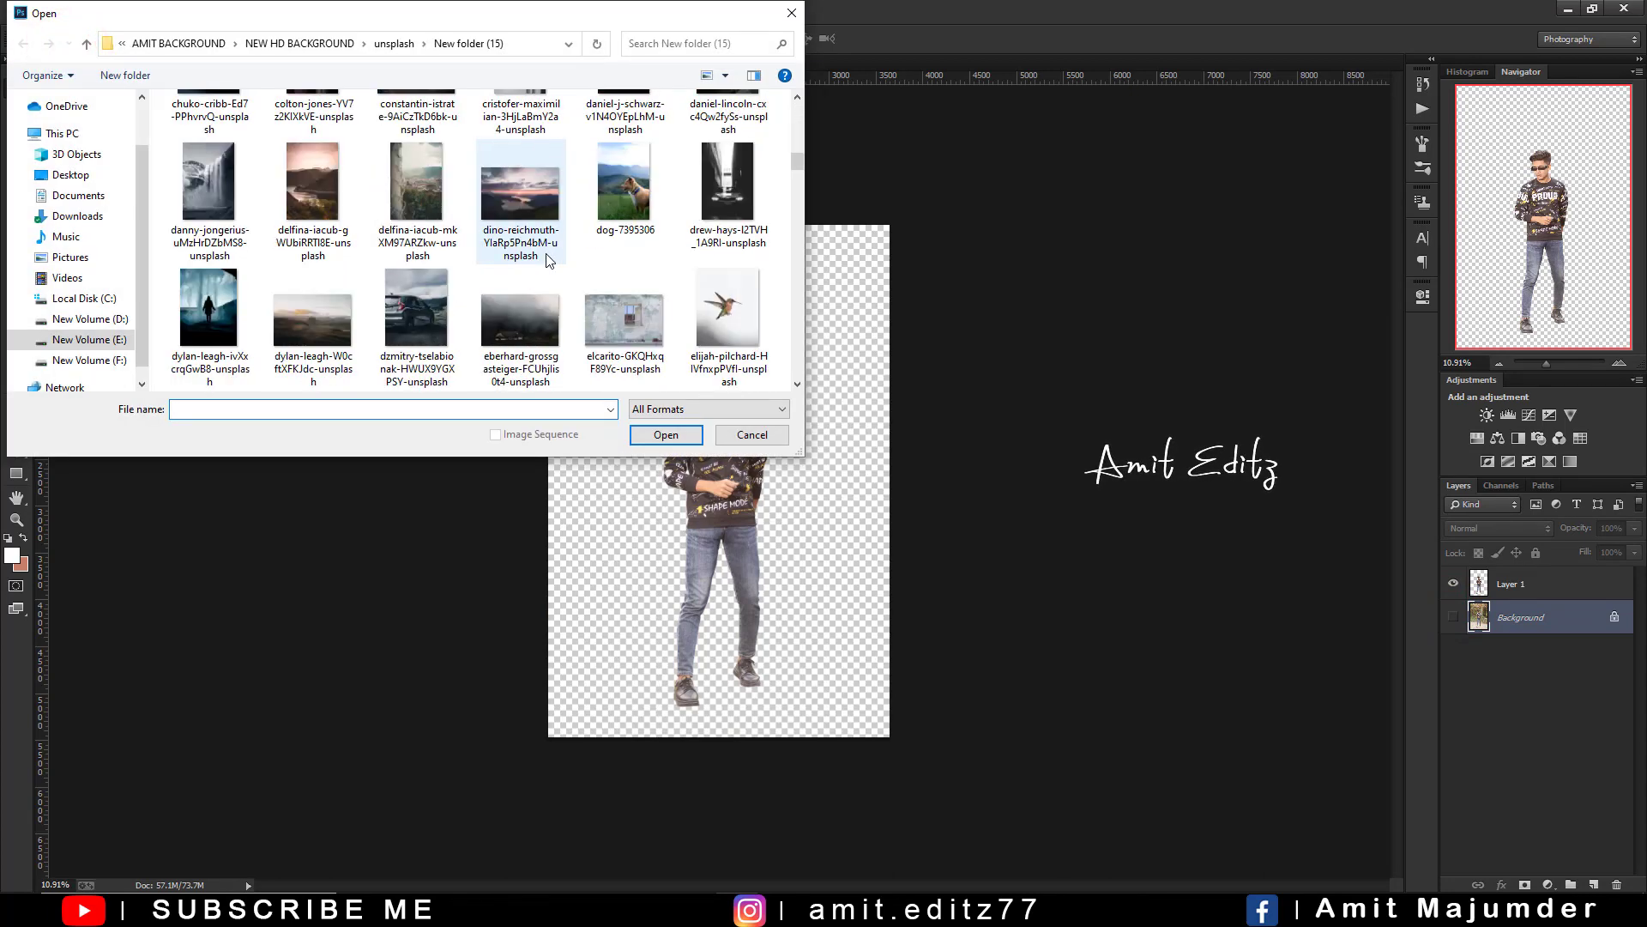
pyautogui.scroll(-1, 546, 260)
pyautogui.scroll(-2, 546, 260)
pyautogui.scroll(-1, 547, 260)
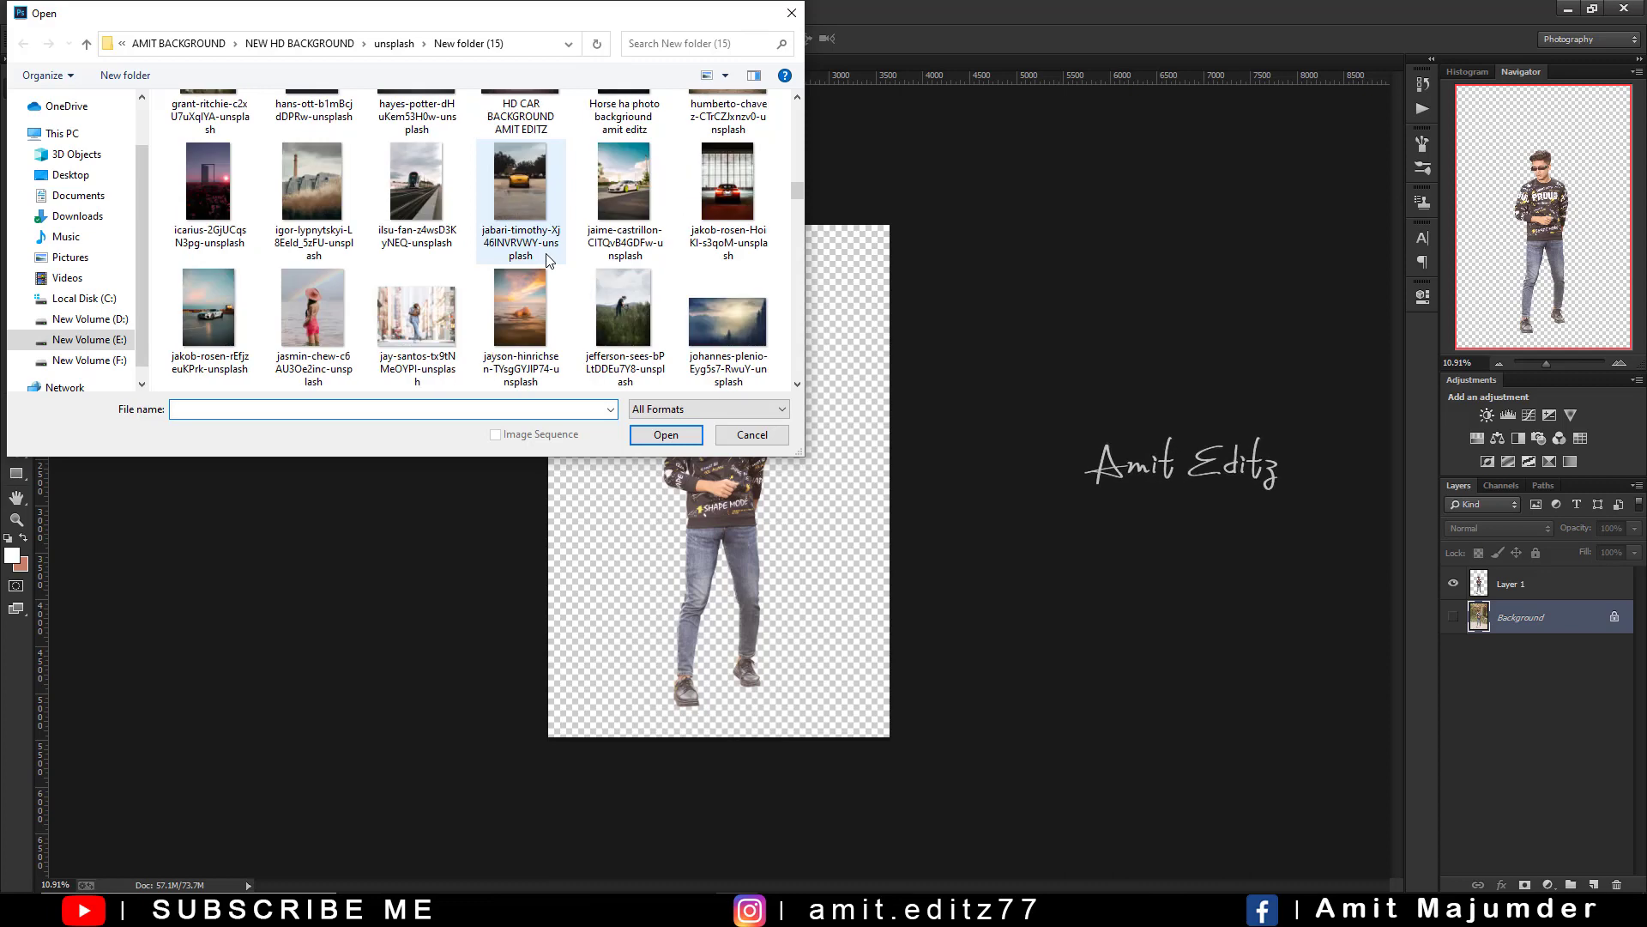
pyautogui.scroll(-1, 547, 260)
pyautogui.scroll(-1, 547, 259)
pyautogui.scroll(-2, 546, 260)
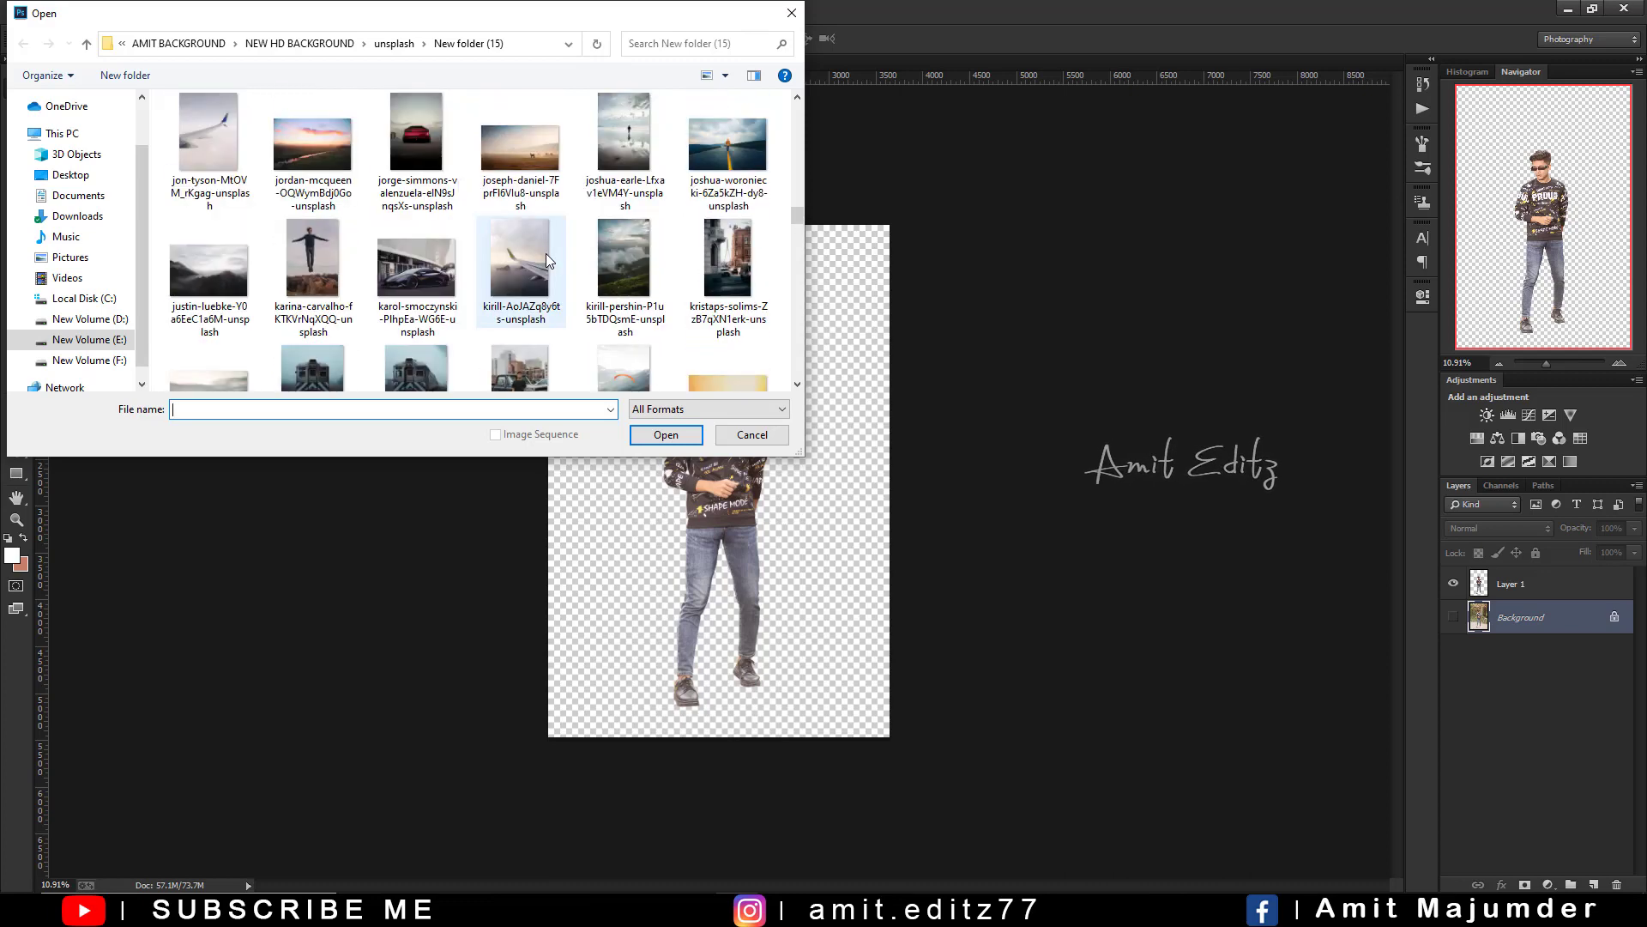
pyautogui.scroll(-1, 547, 260)
pyautogui.scroll(-2, 546, 260)
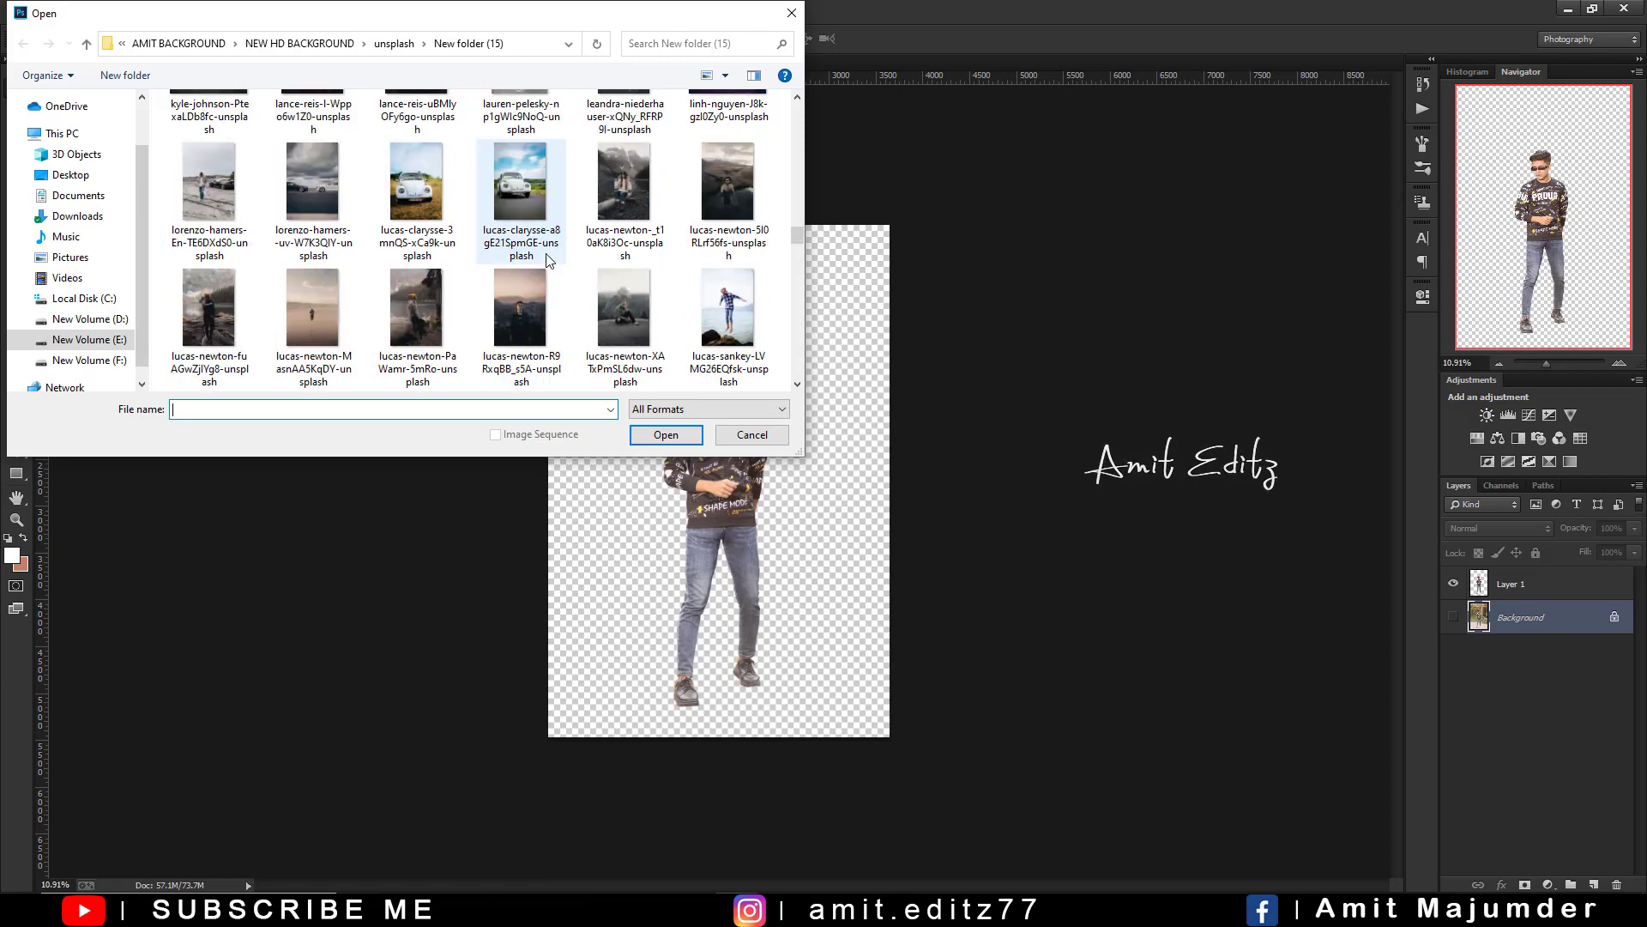
pyautogui.scroll(1, 546, 260)
pyautogui.scroll(-1, 547, 260)
pyautogui.scroll(1, 547, 260)
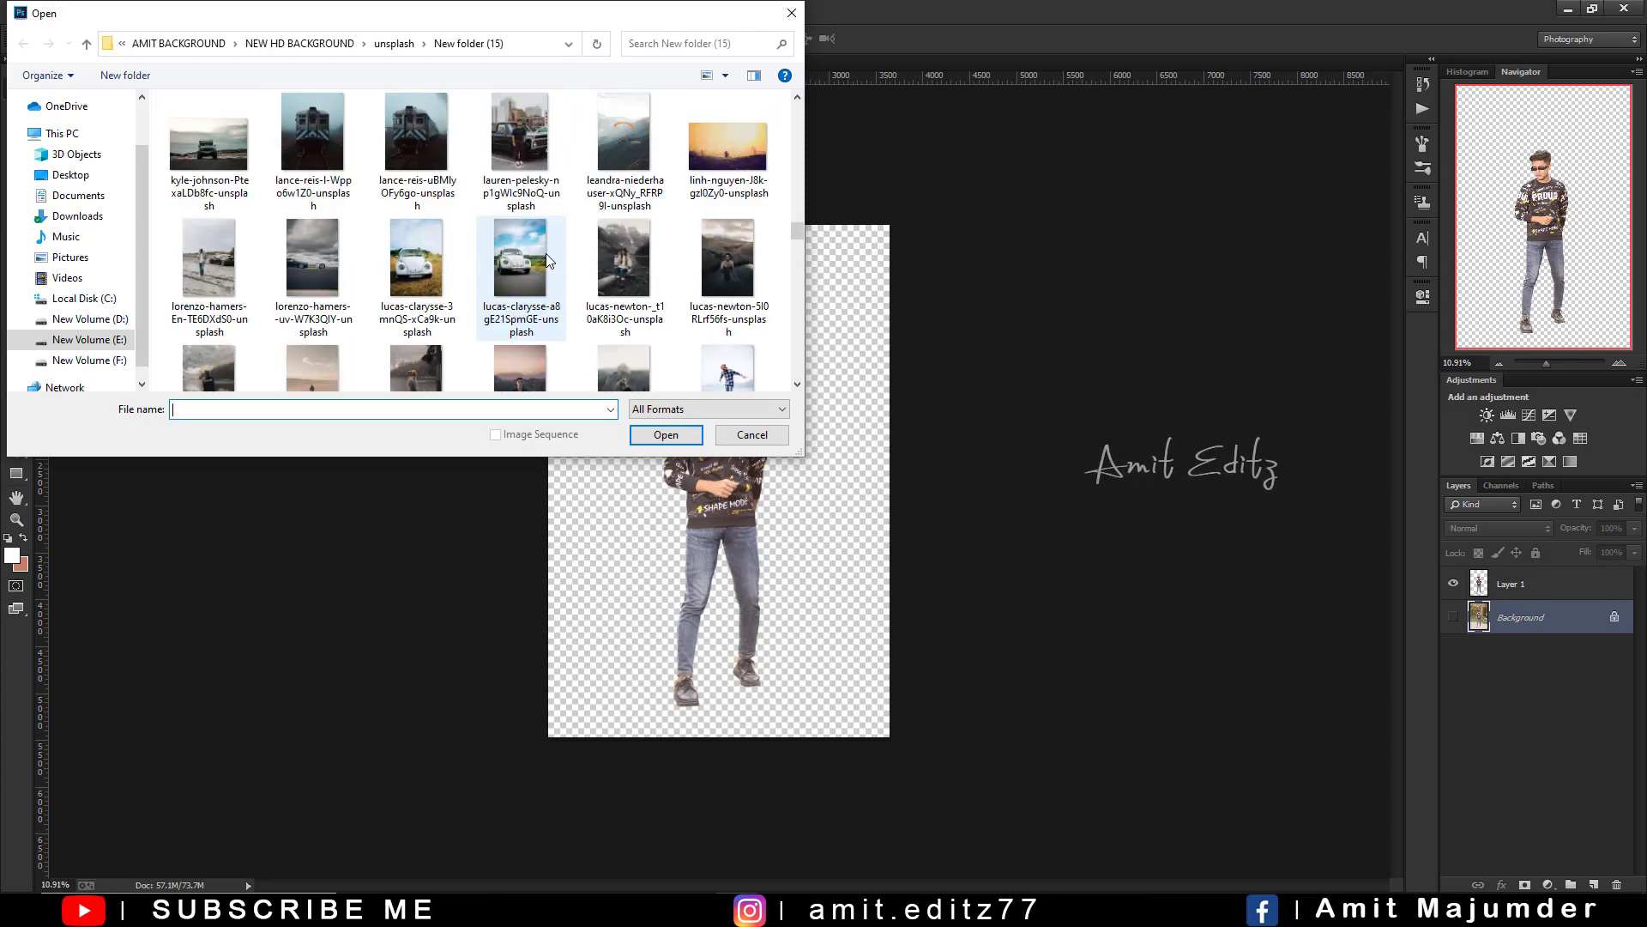
pyautogui.scroll(-1, 547, 260)
pyautogui.scroll(1, 547, 260)
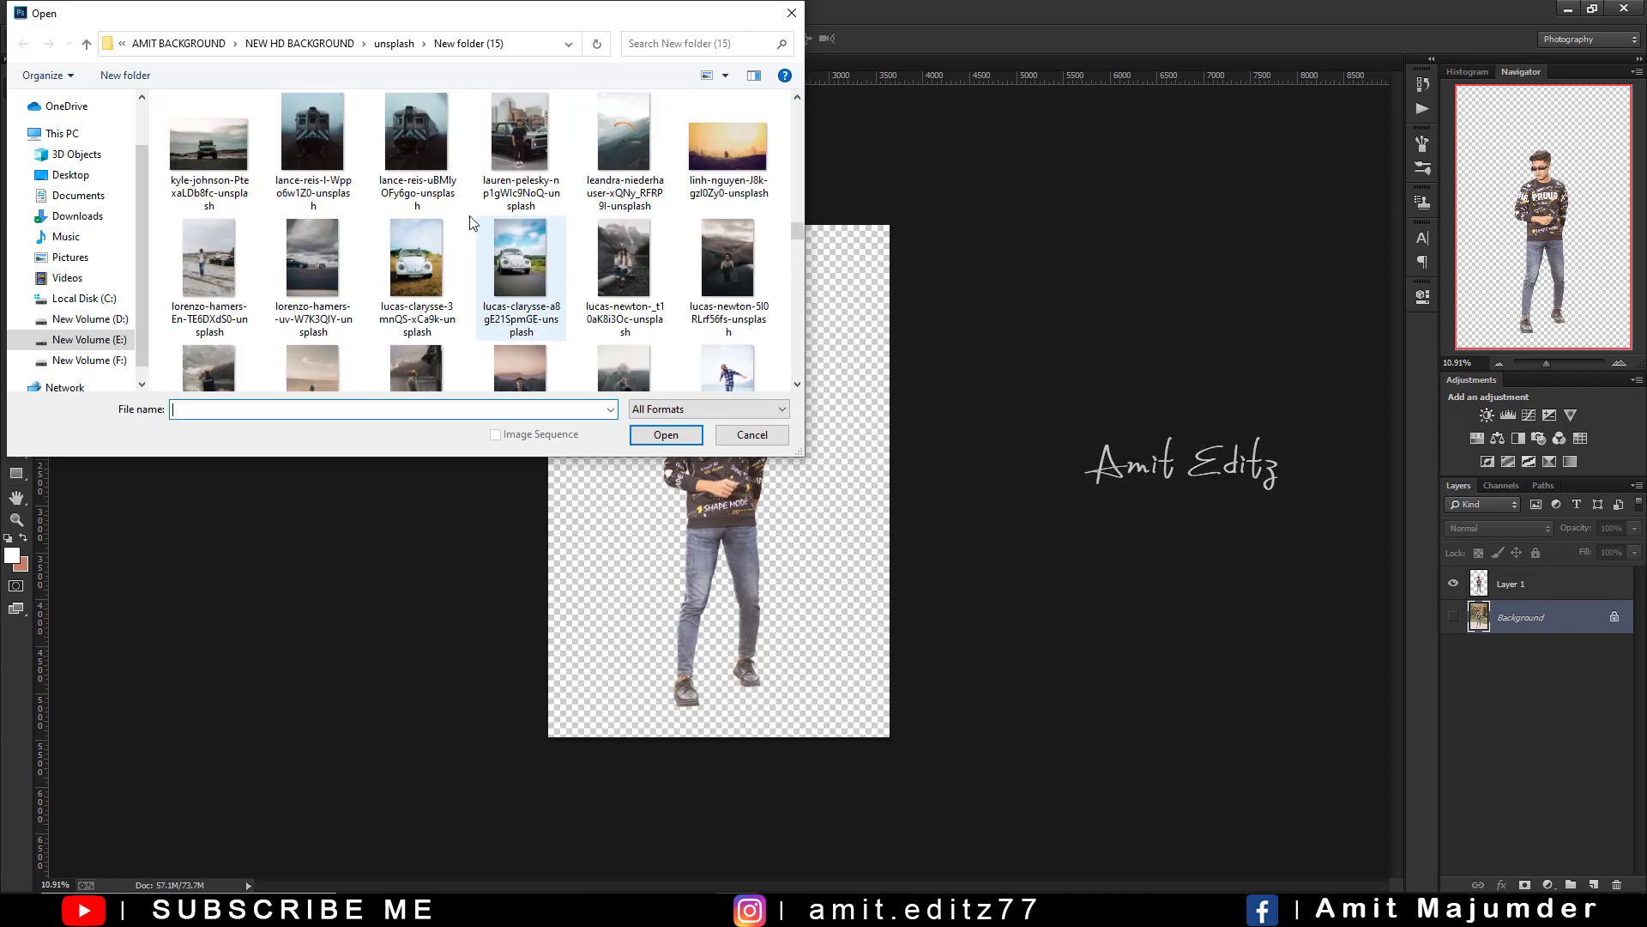
pyautogui.scroll(-3, 470, 223)
pyautogui.scroll(-3, 470, 223)
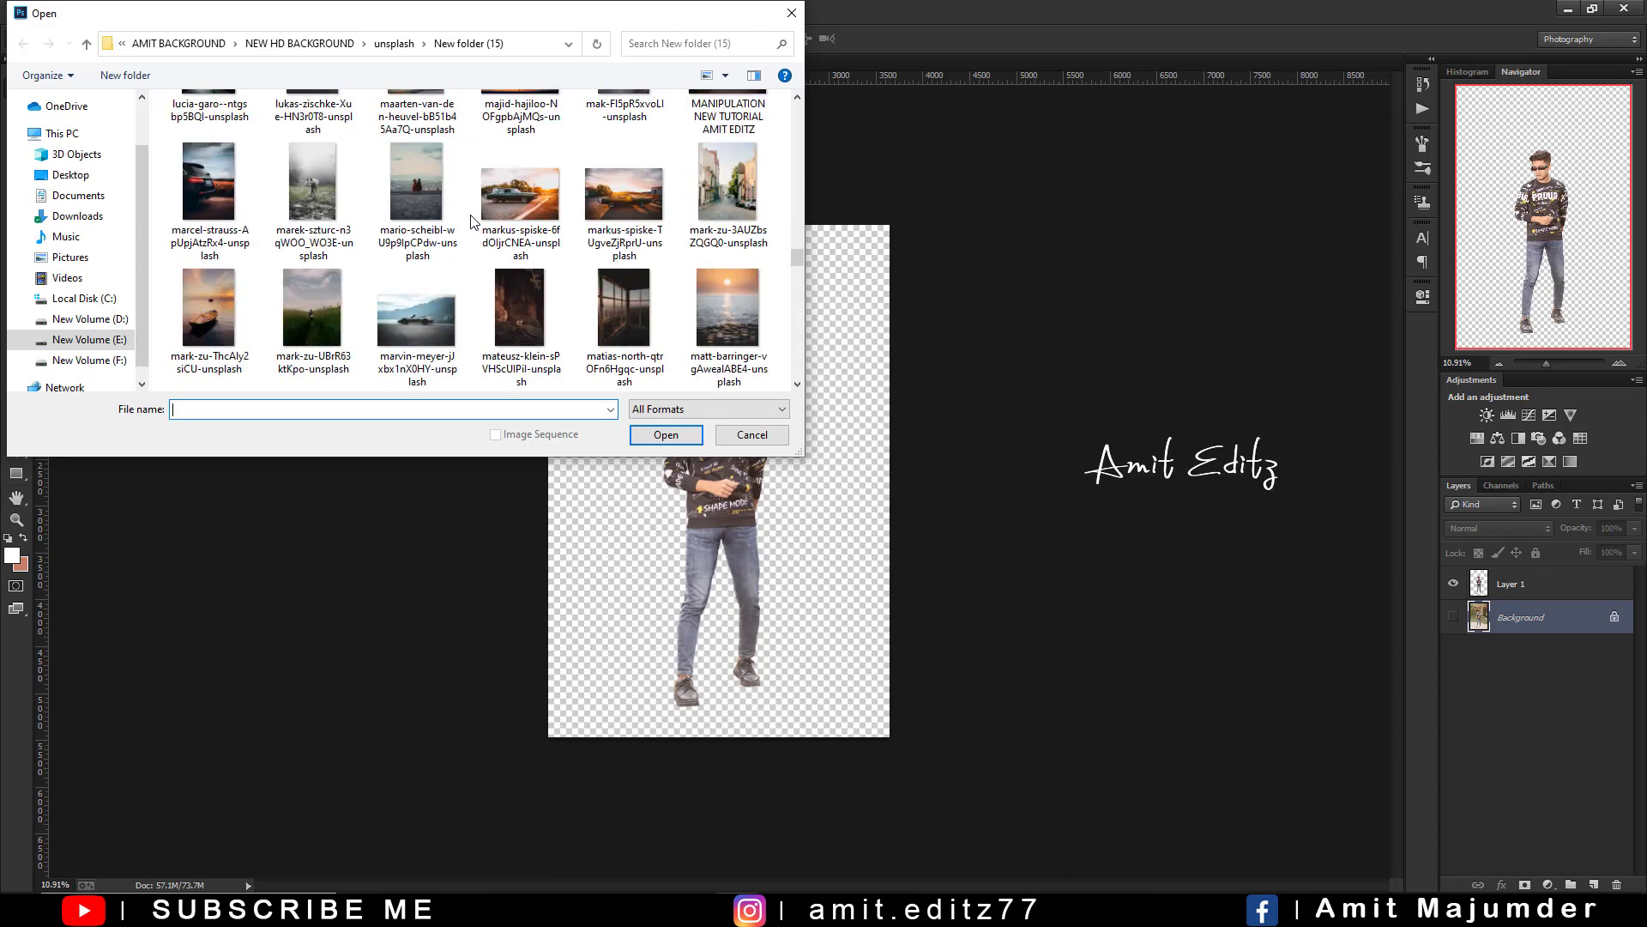
# - Open the sunset sea, black car and backpacker photos together
pyautogui.click(727, 309)
pyautogui.scroll(-1, 545, 285)
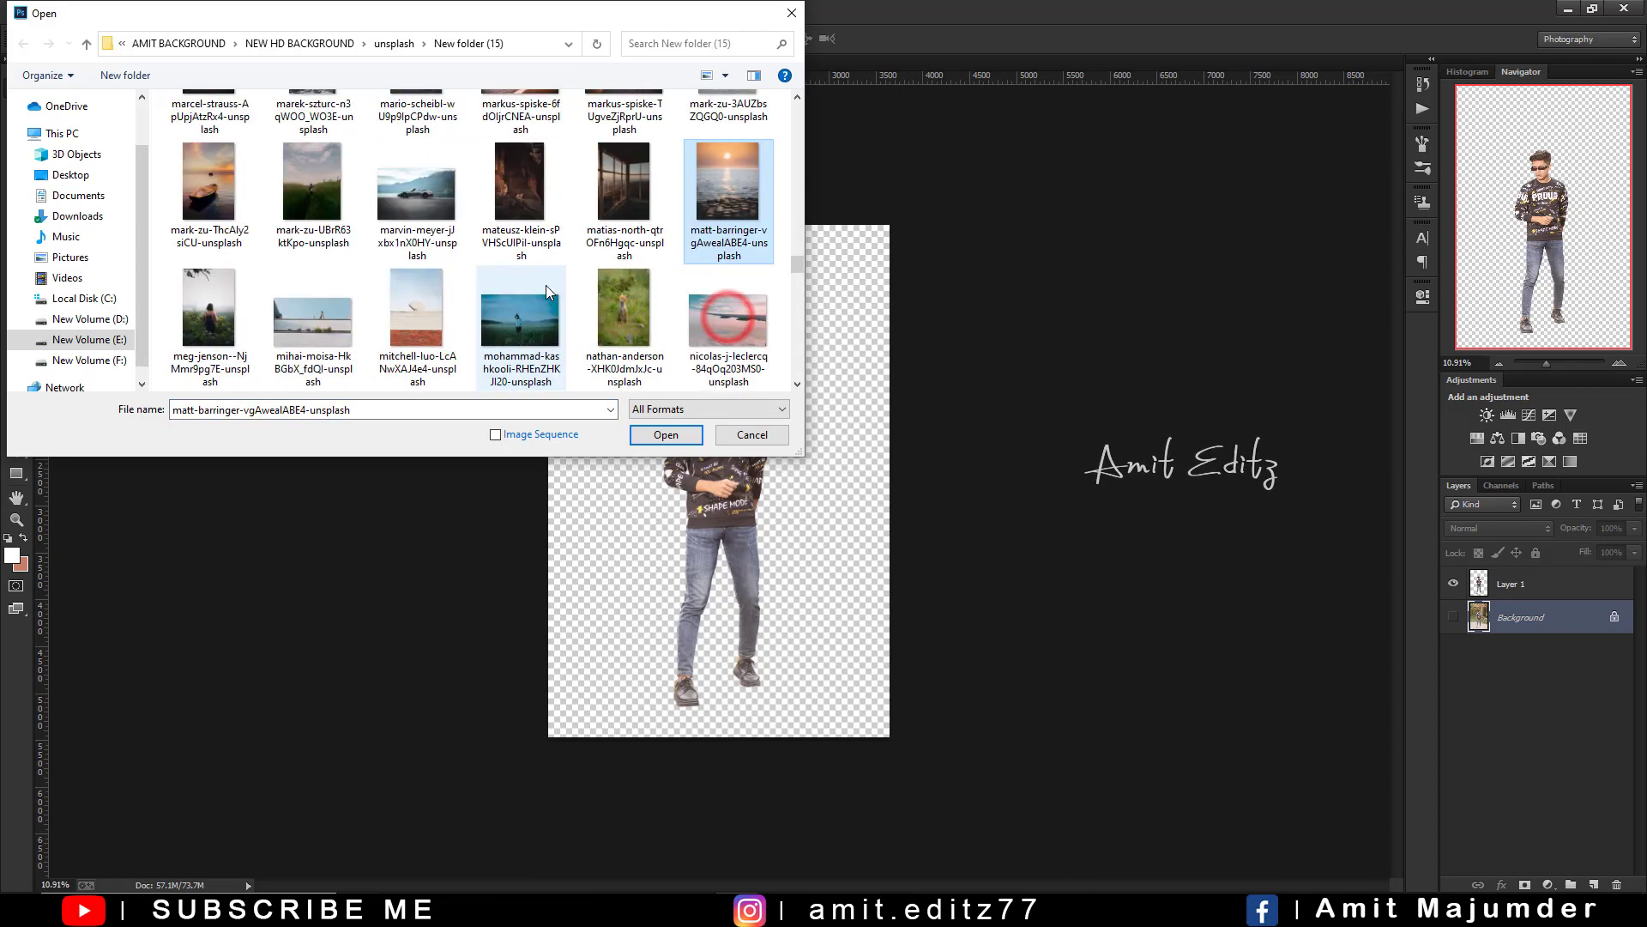
pyautogui.scroll(-1, 546, 285)
pyautogui.scroll(-1, 541, 286)
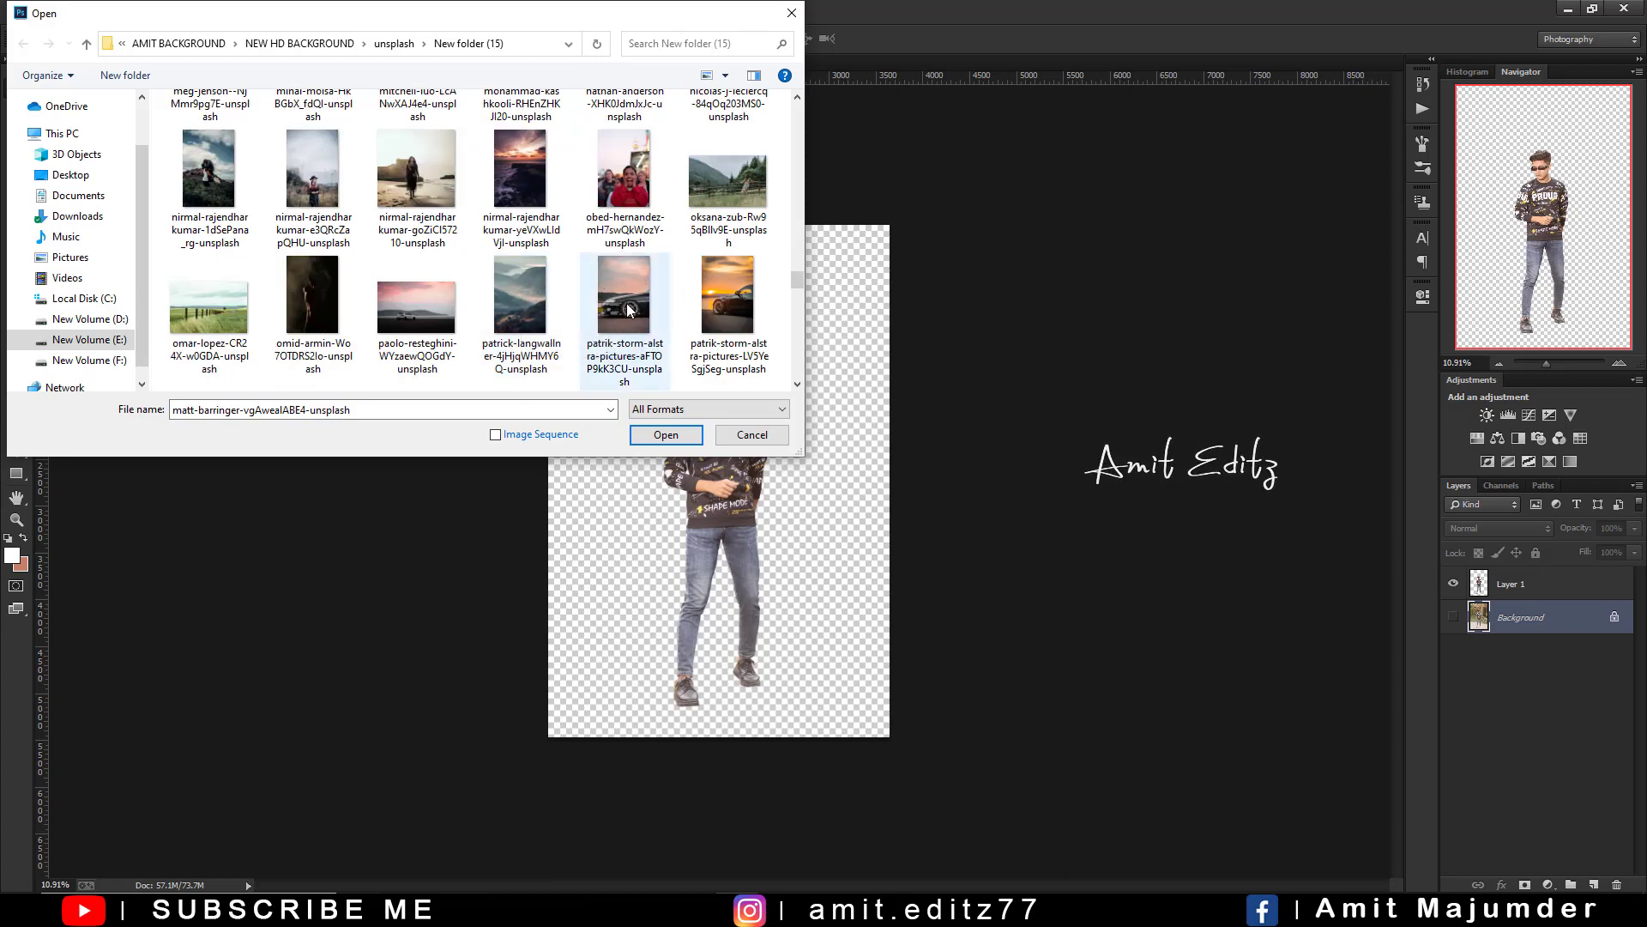
pyautogui.scroll(-1, 641, 181)
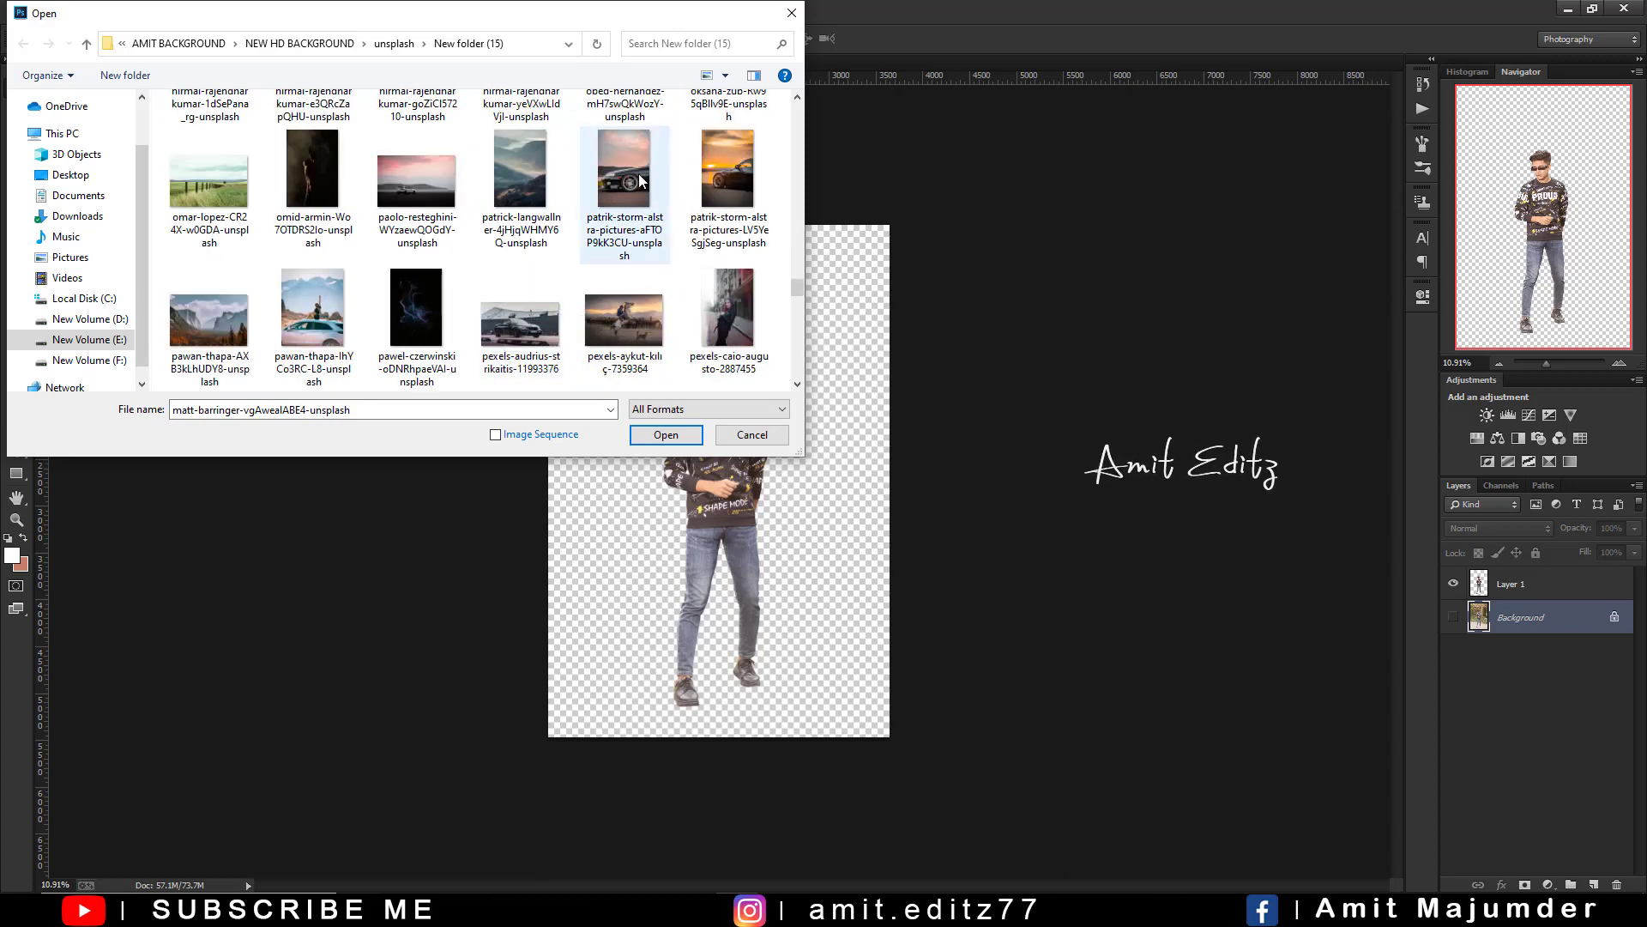
pyautogui.keyDown('ctrl'); pyautogui.click(641, 180); pyautogui.keyUp('ctrl')
pyautogui.scroll(-1, 635, 189)
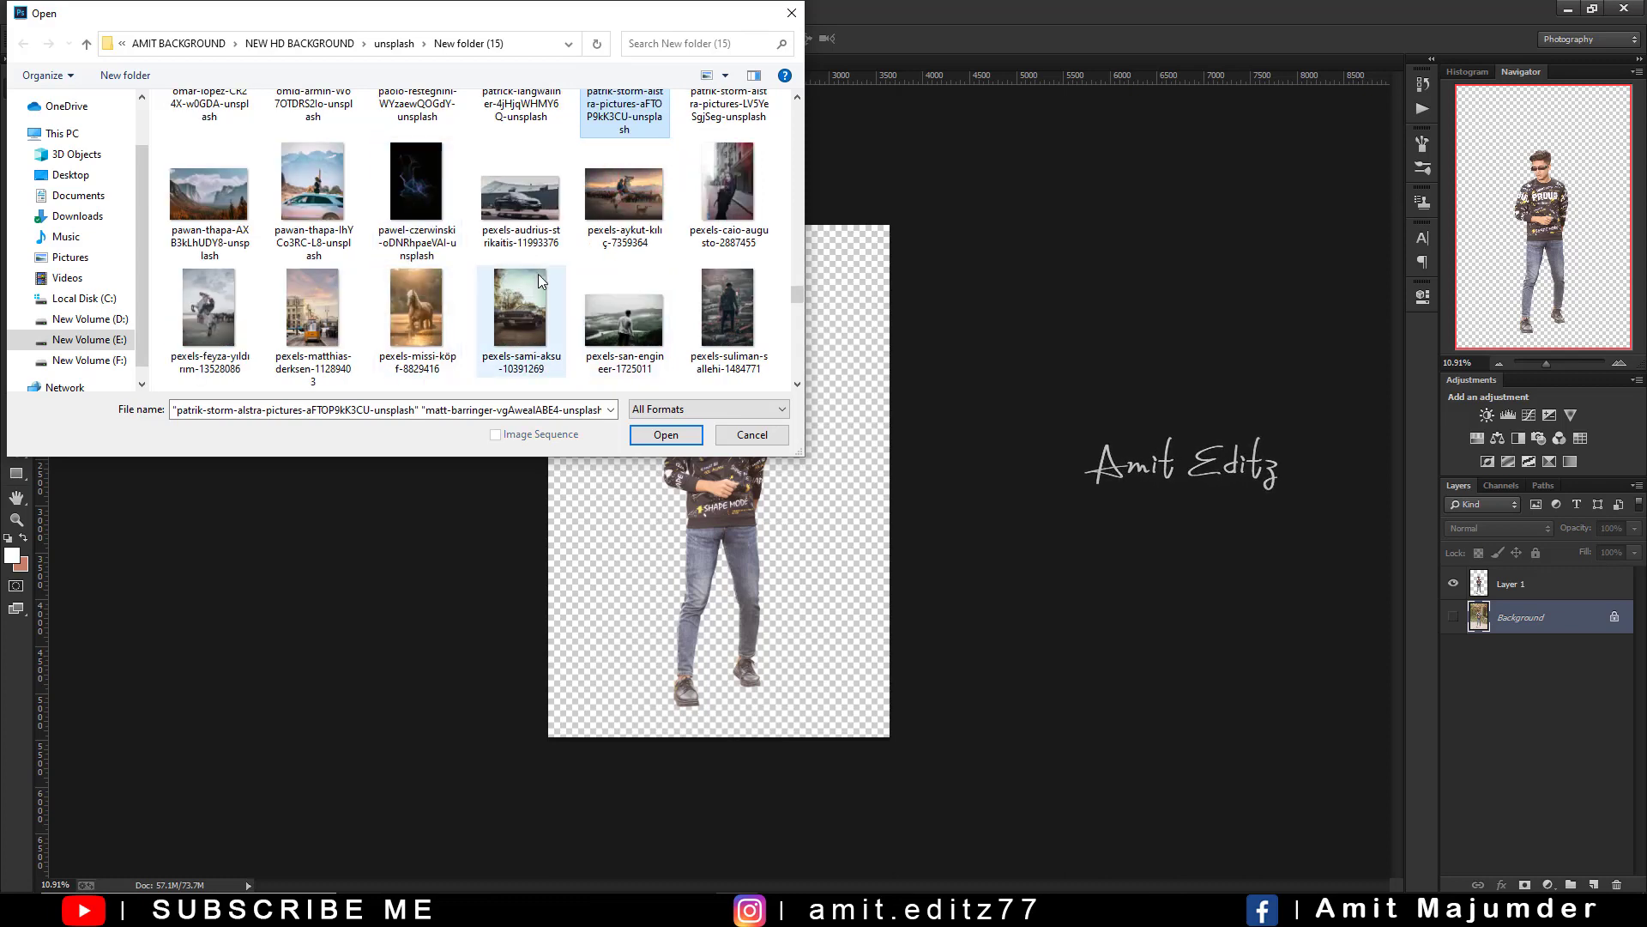
pyautogui.scroll(-1, 538, 274)
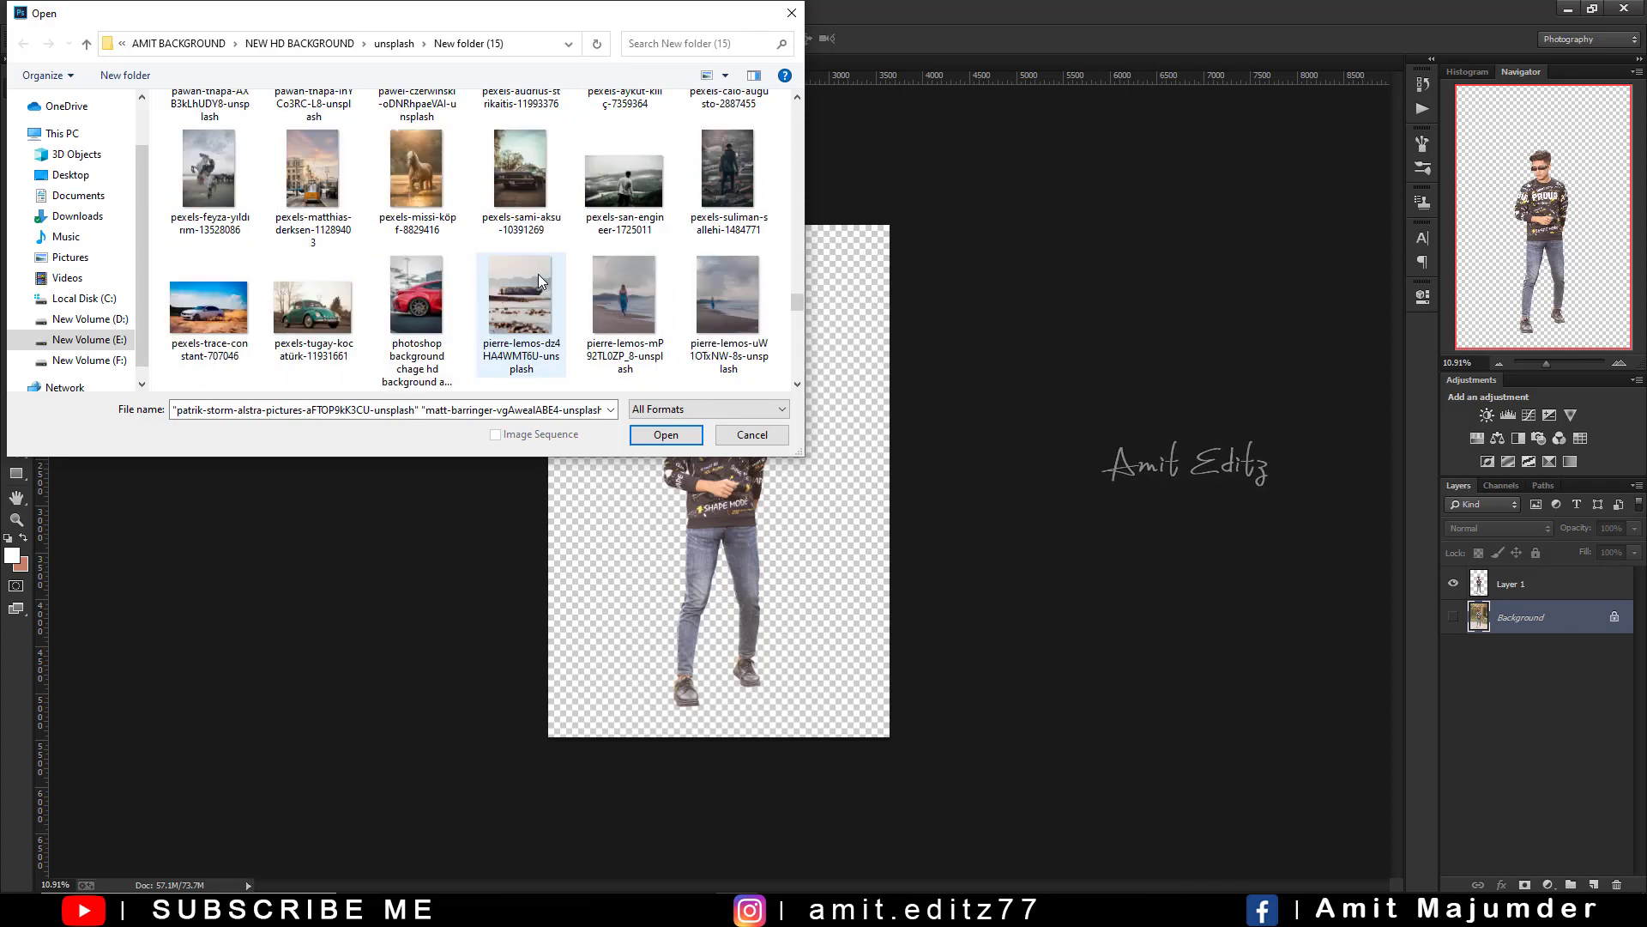
pyautogui.keyDown('ctrl'); pyautogui.click(731, 182); pyautogui.keyUp('ctrl')
pyautogui.scroll(-1, 520, 252)
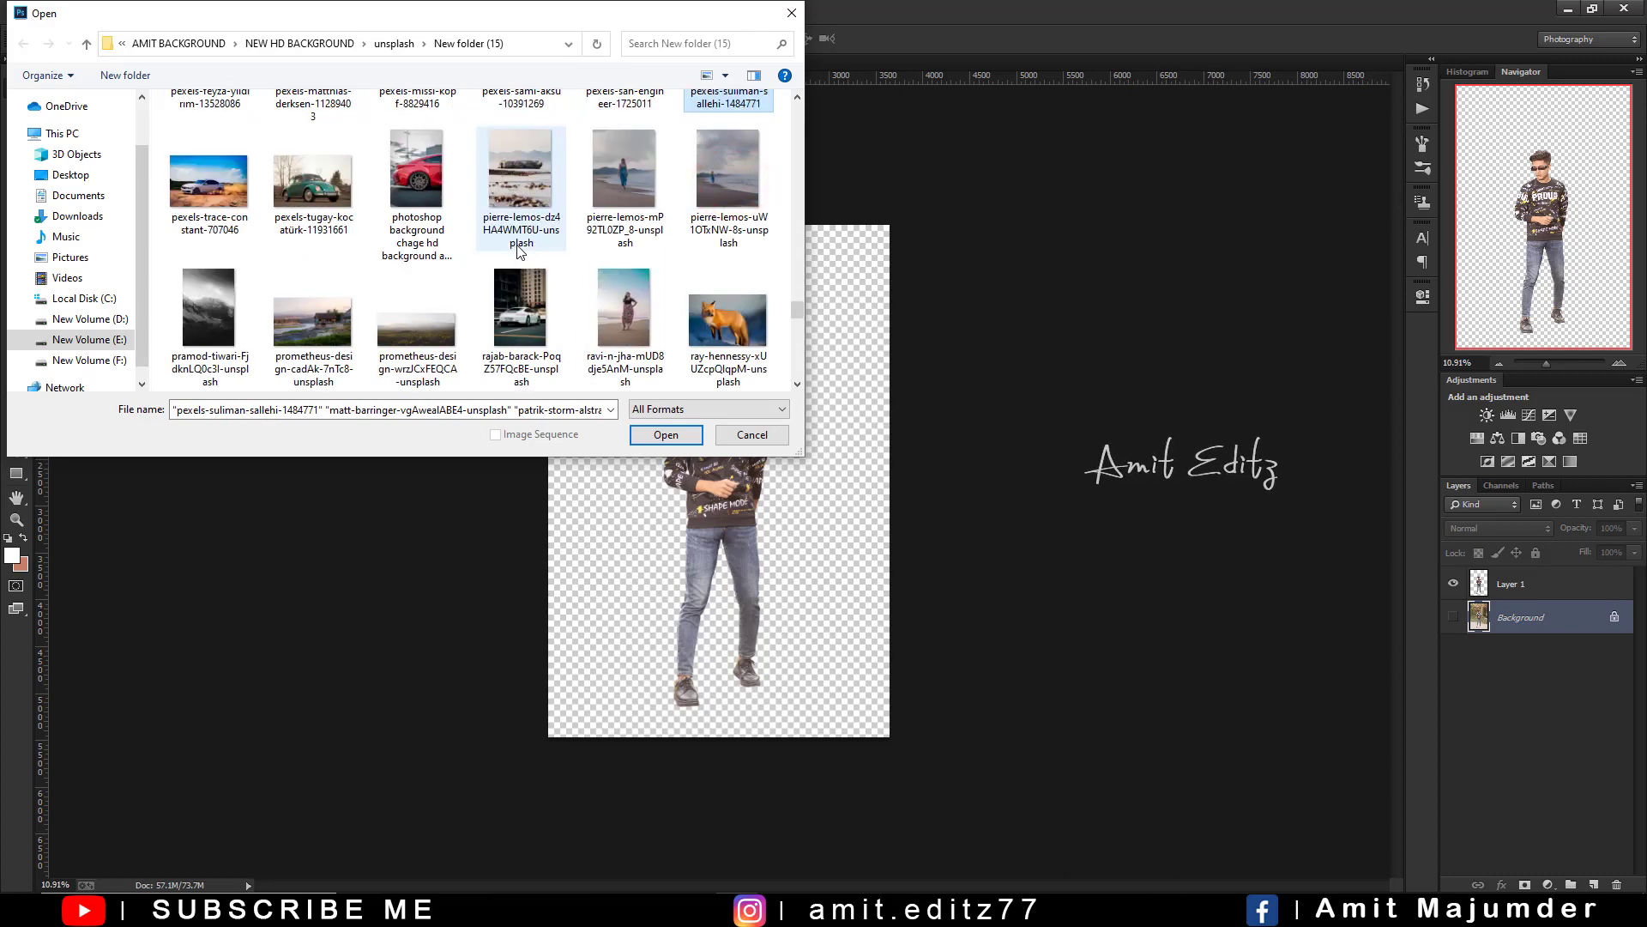
pyautogui.scroll(-1, 520, 251)
pyautogui.scroll(-1, 520, 252)
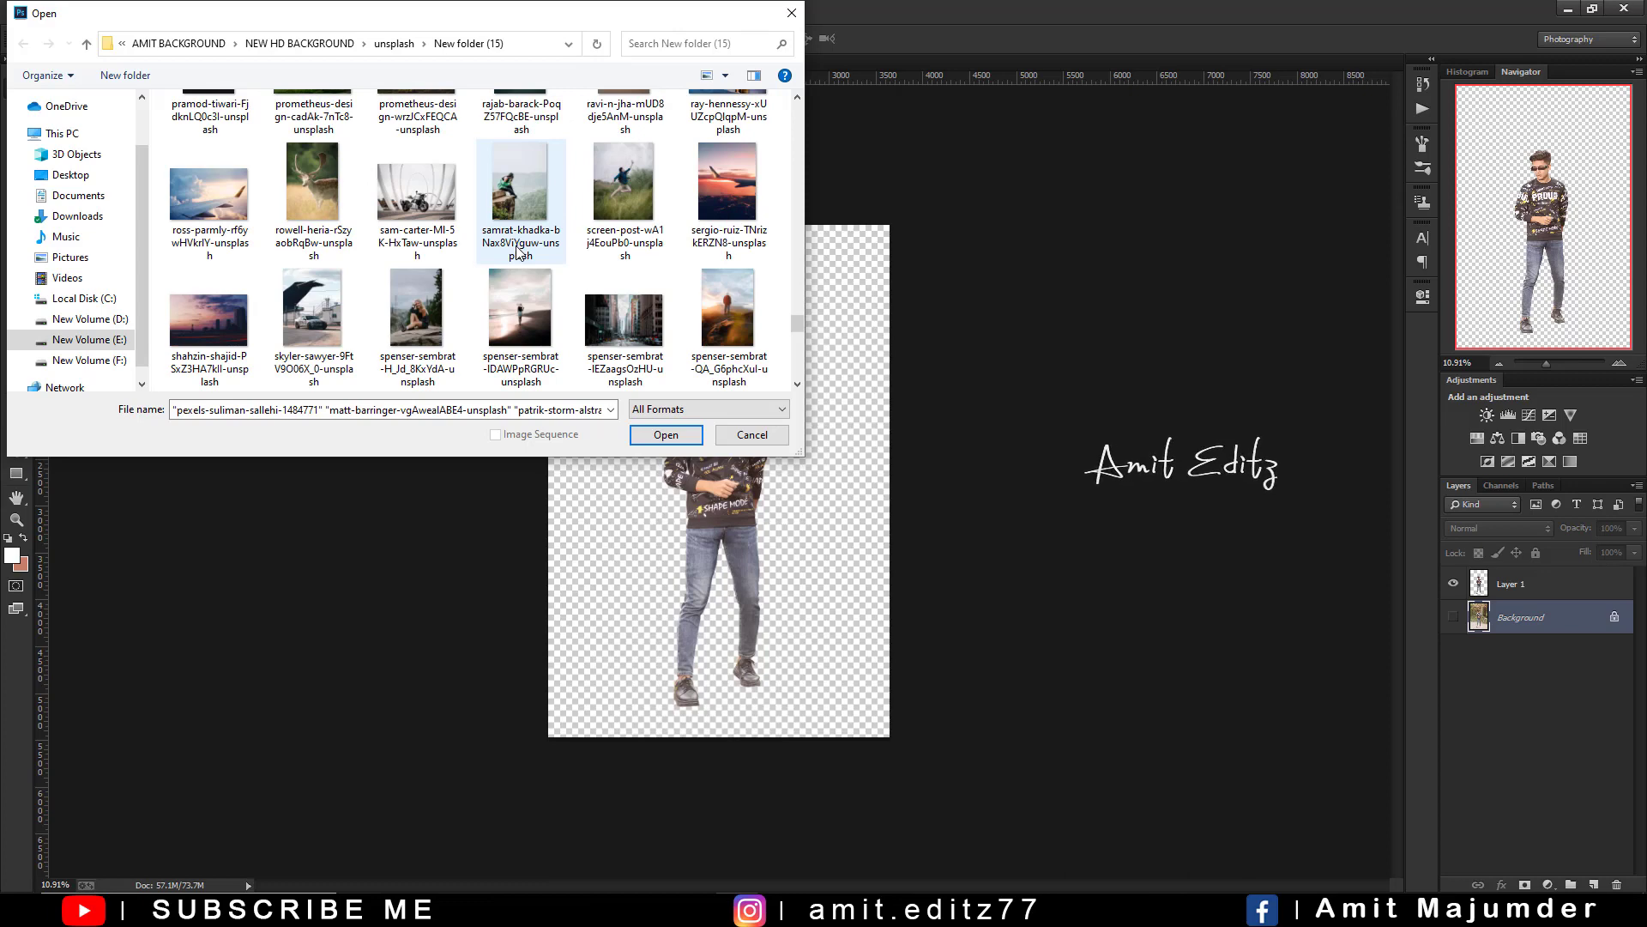
pyautogui.scroll(-1, 520, 251)
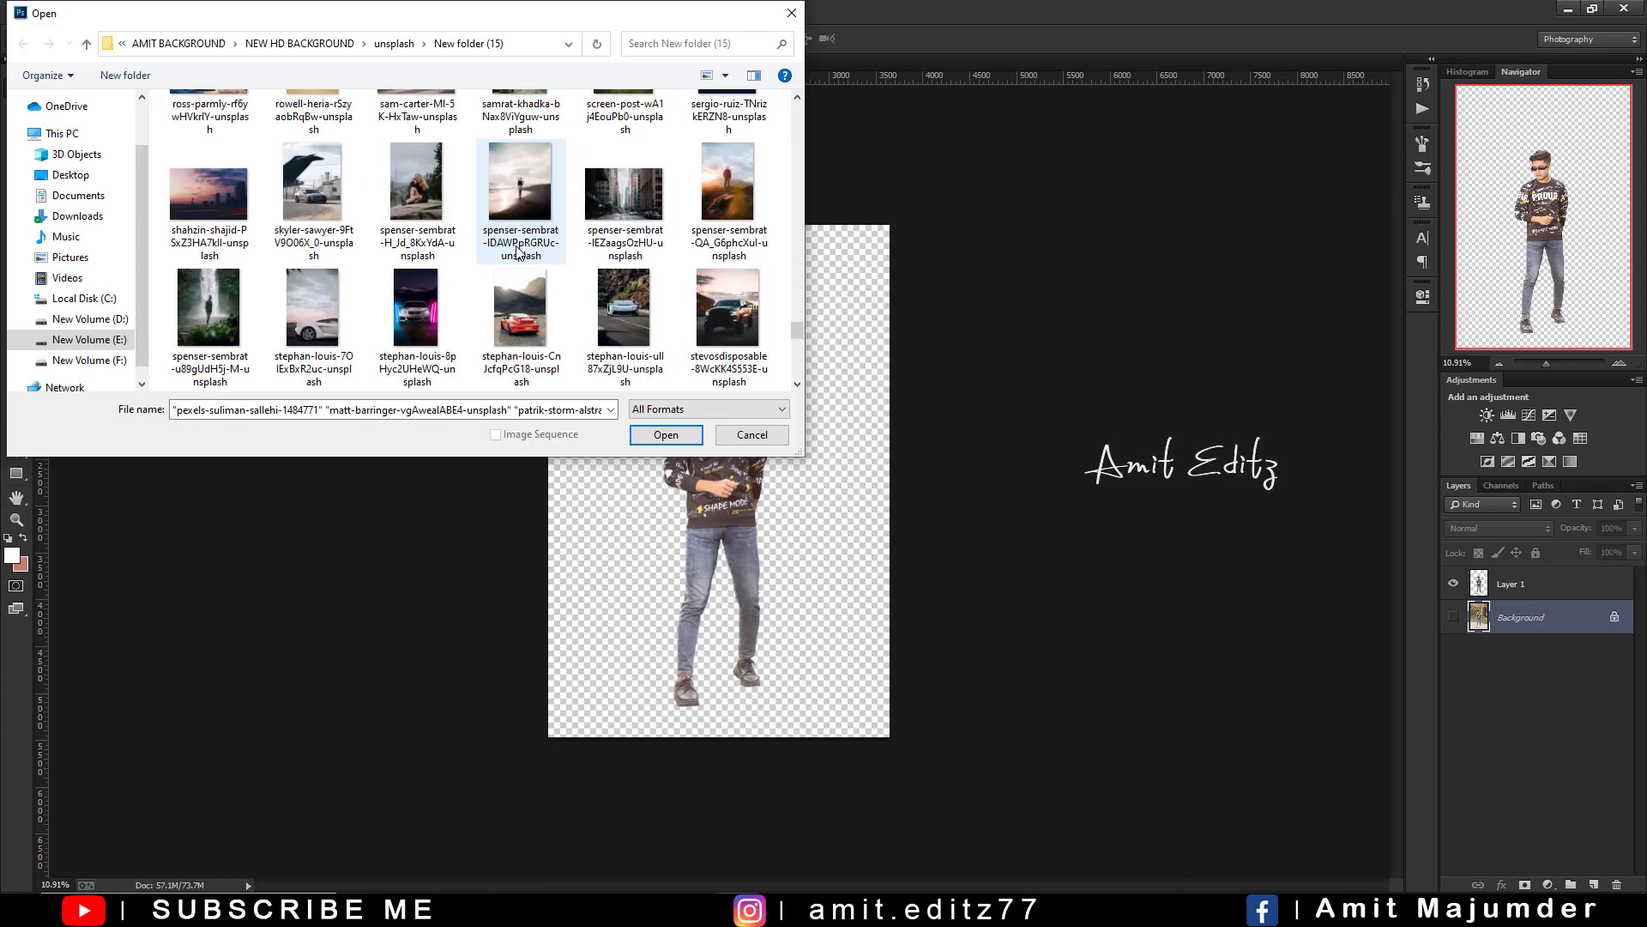
pyautogui.scroll(-1, 518, 251)
pyautogui.scroll(-1, 518, 251)
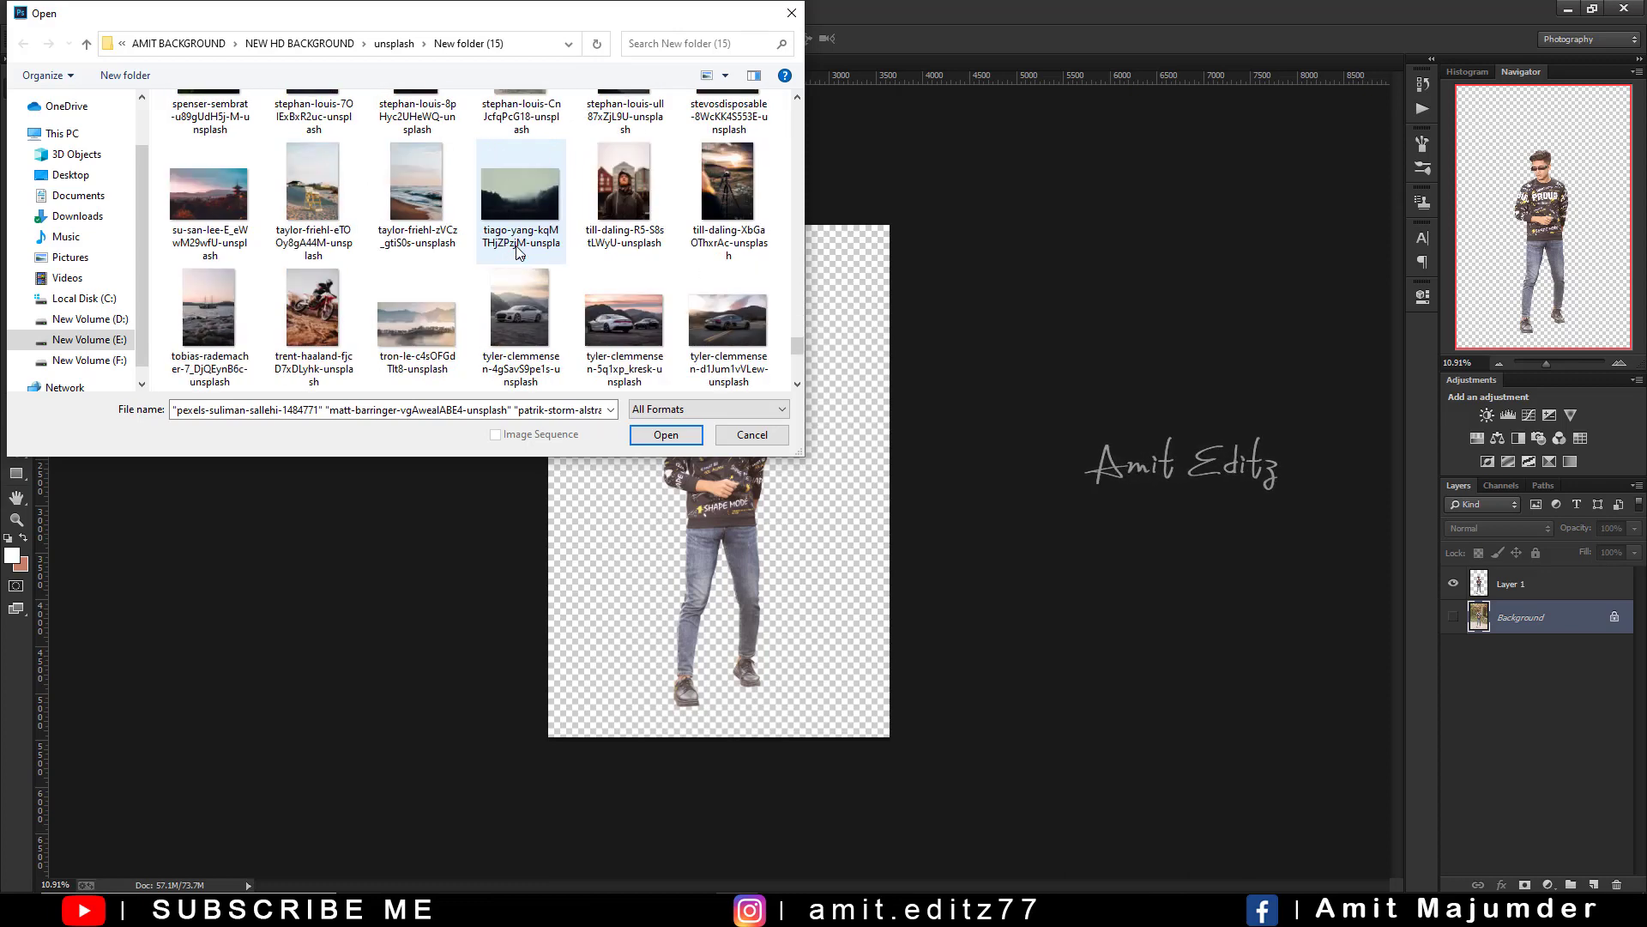
pyautogui.scroll(-1, 518, 252)
pyautogui.scroll(-1, 519, 252)
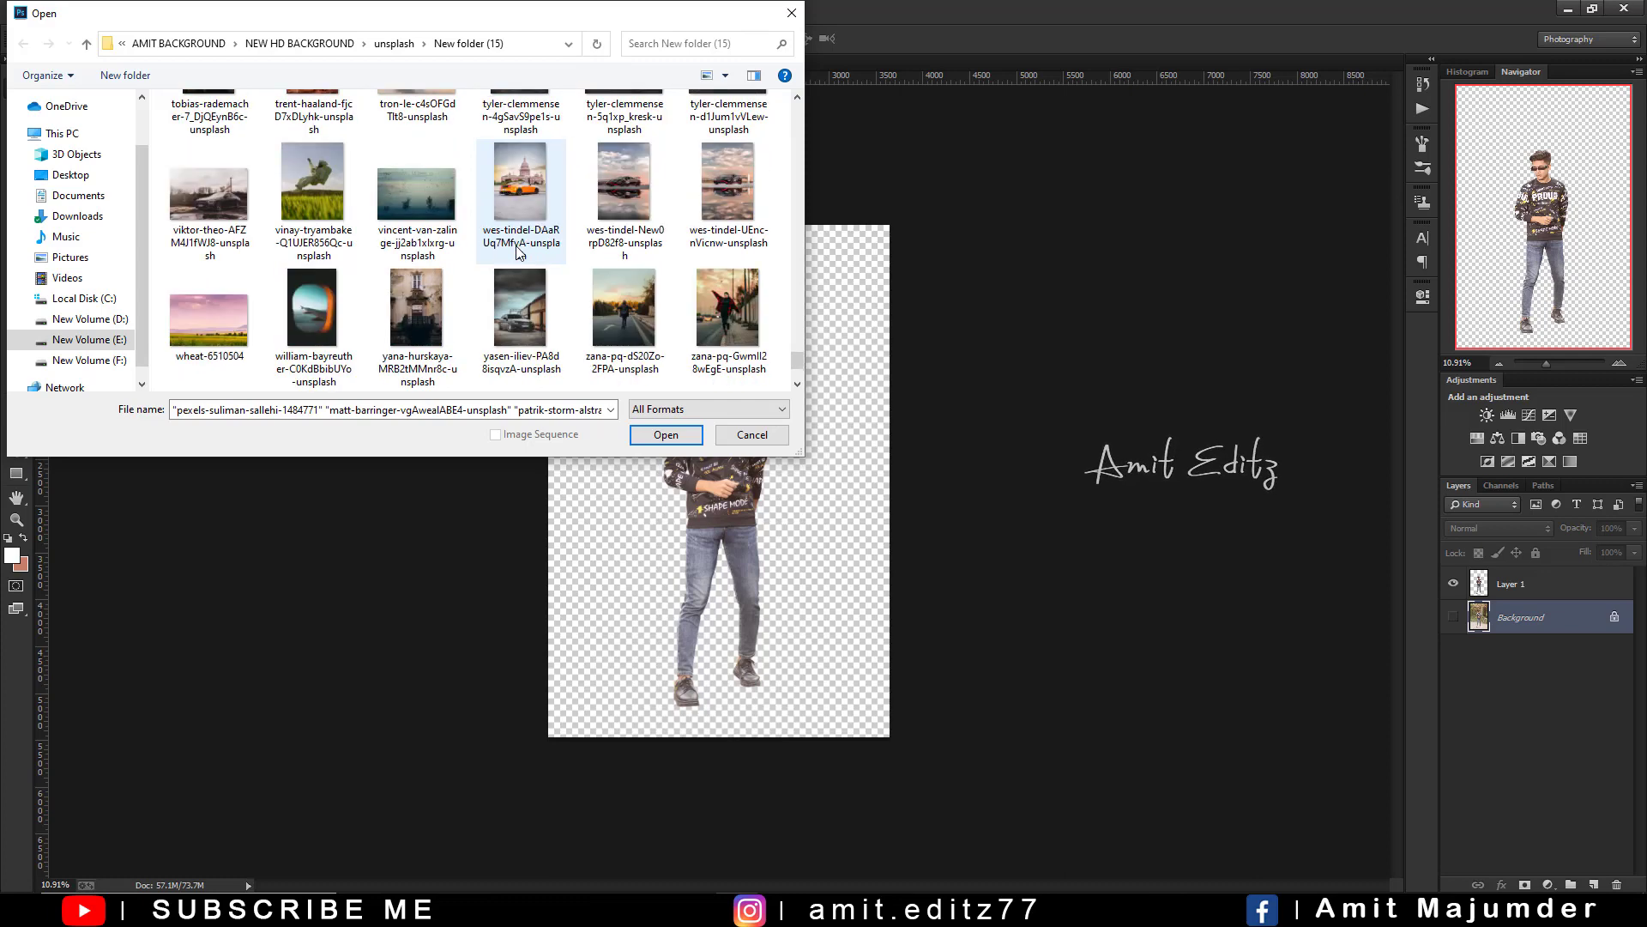
pyautogui.scroll(-1, 518, 251)
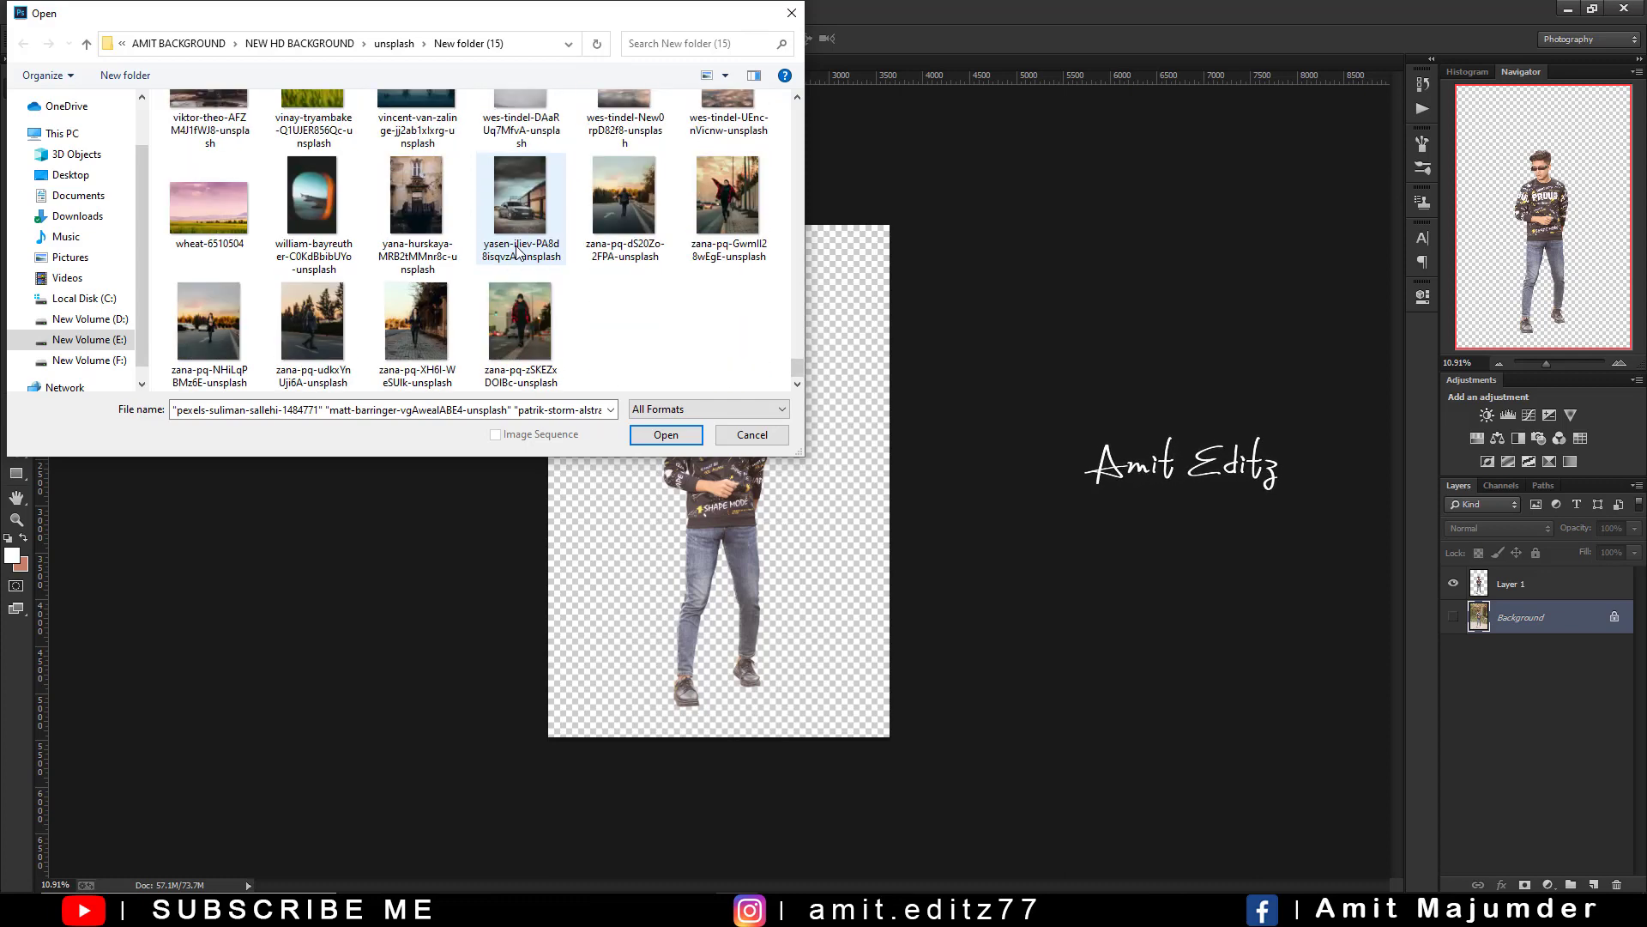
pyautogui.click(665, 435)
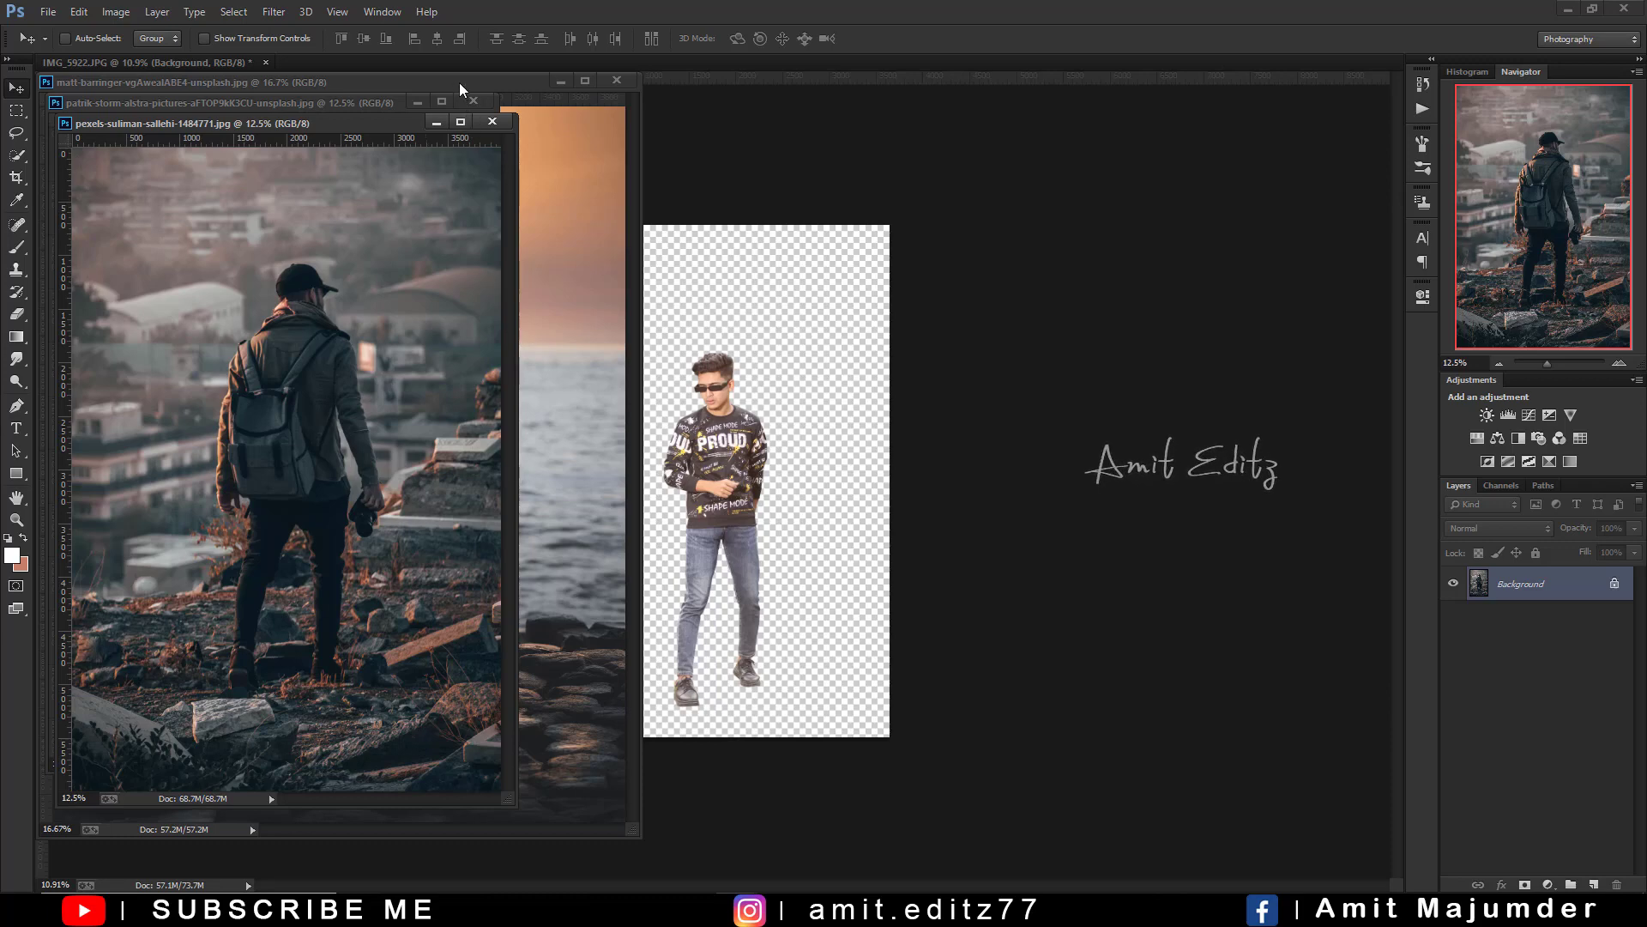
# - Dock the photos as tabs and place the backpacker photo, scaled down, in the boy's document
pyautogui.moveTo(460, 82)
pyautogui.mouseDown()
pyautogui.moveTo(359, 96)
pyautogui.moveTo(753, 134)
pyautogui.moveTo(821, 65)
pyautogui.mouseUp()
pyautogui.moveTo(360, 121); pyautogui.dragTo(283, 83)
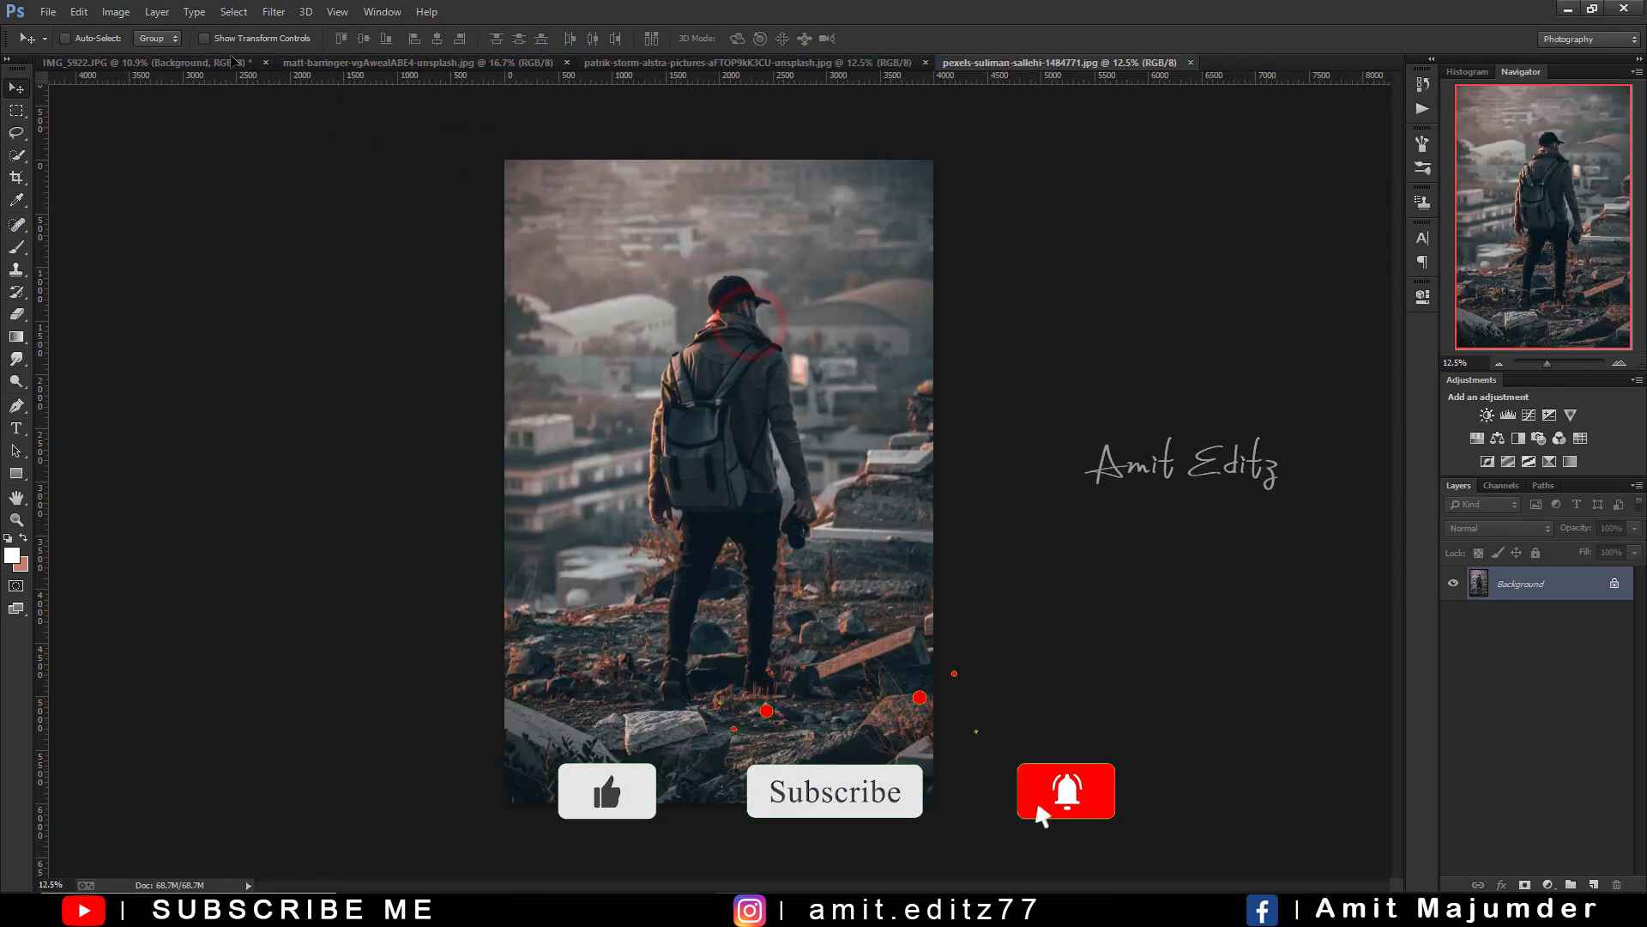
pyautogui.moveTo(280, 84)
pyautogui.mouseDown()
pyautogui.moveTo(1123, 588)
pyautogui.moveTo(763, 480)
pyautogui.mouseUp()
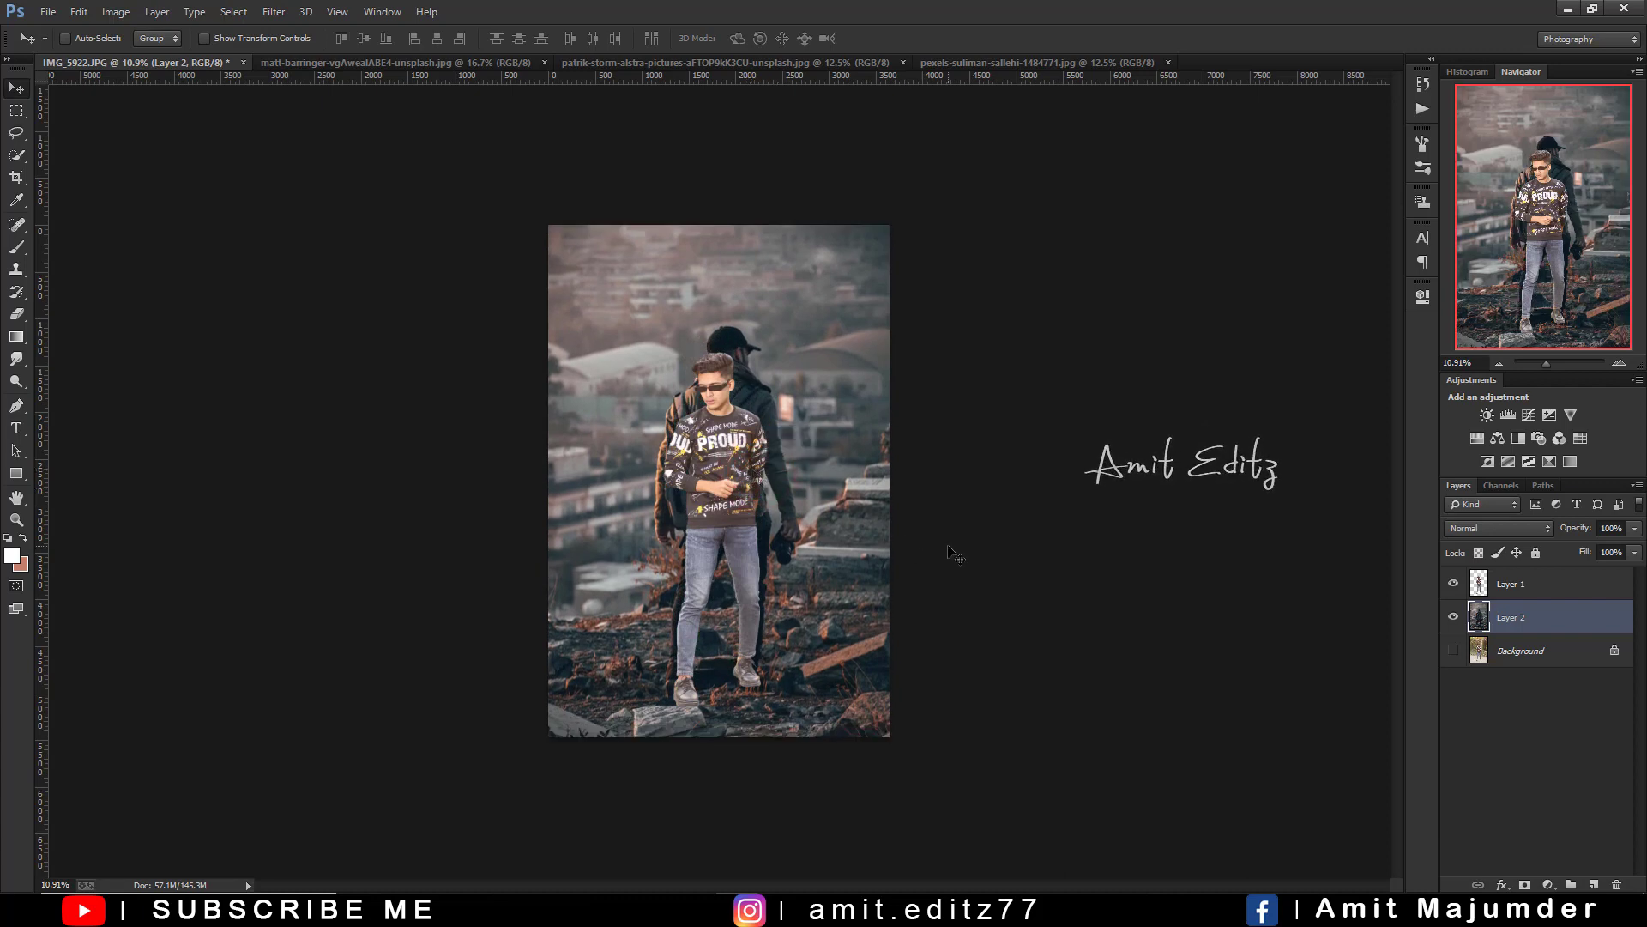
pyautogui.hotkey('ctrl', 't')
pyautogui.moveTo(901, 786)
pyautogui.mouseDown()
pyautogui.moveTo(889, 736)
pyautogui.moveTo(903, 756)
pyautogui.moveTo(868, 719)
pyautogui.moveTo(876, 763)
pyautogui.moveTo(892, 748)
pyautogui.moveTo(858, 715)
pyautogui.mouseUp()
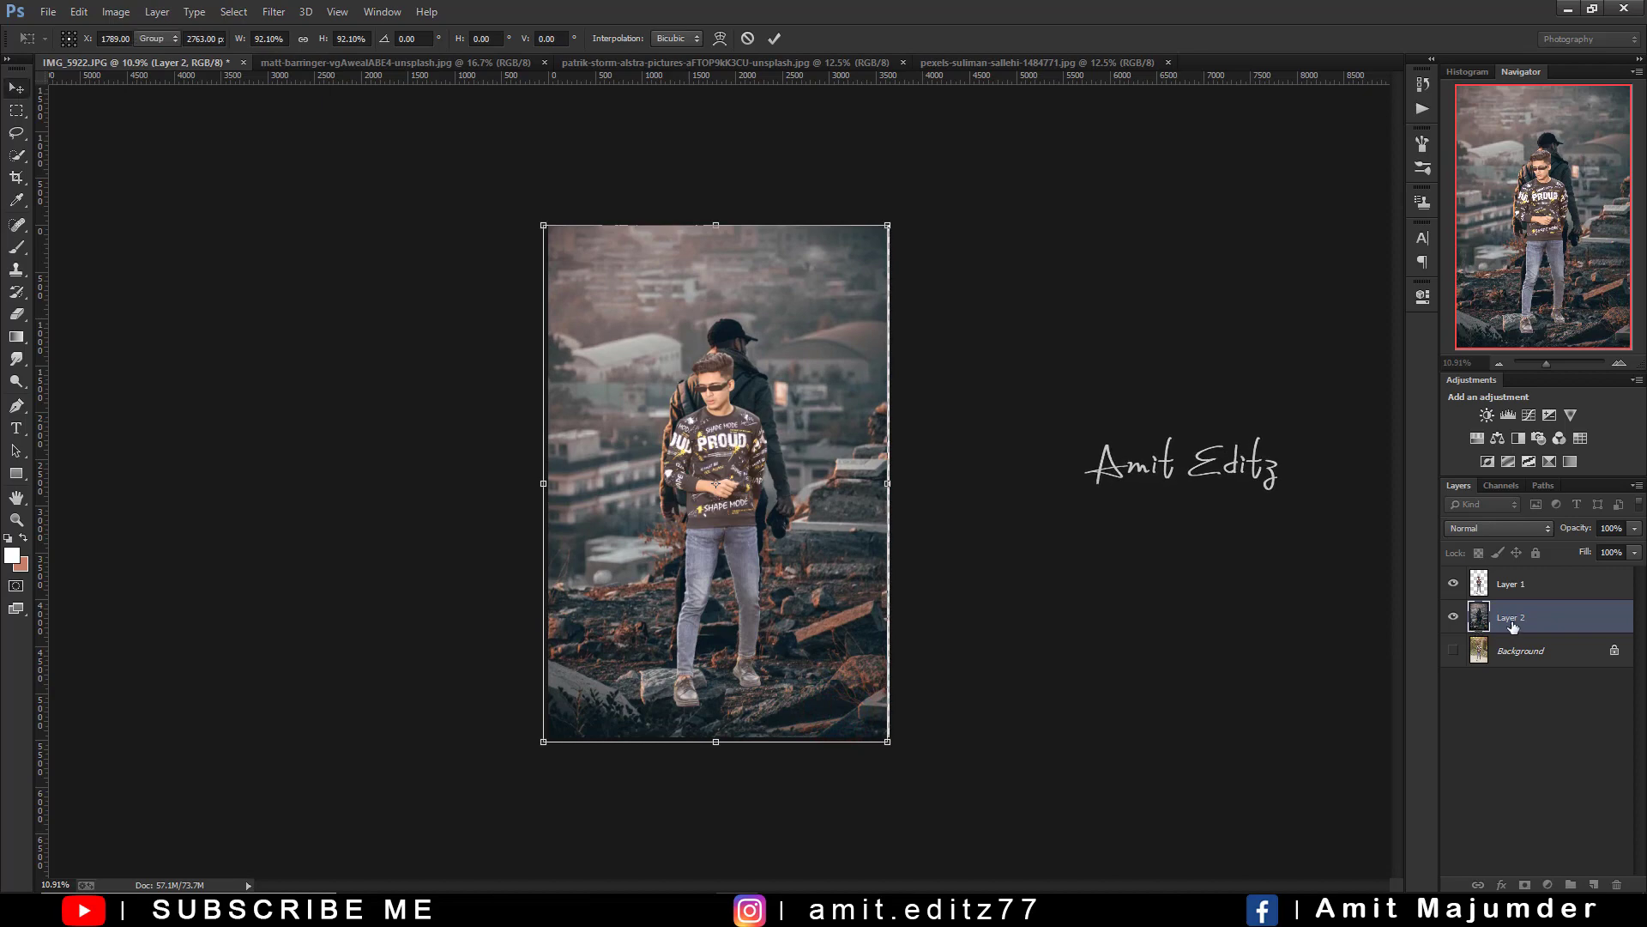
# - Move the boy higher, then delete the backpacker background layer
pyautogui.click(1539, 591)
pyautogui.moveTo(791, 610); pyautogui.dragTo(779, 570)
pyautogui.hotkey('ctrl', '-')
pyautogui.hotkey('ctrl', '-')
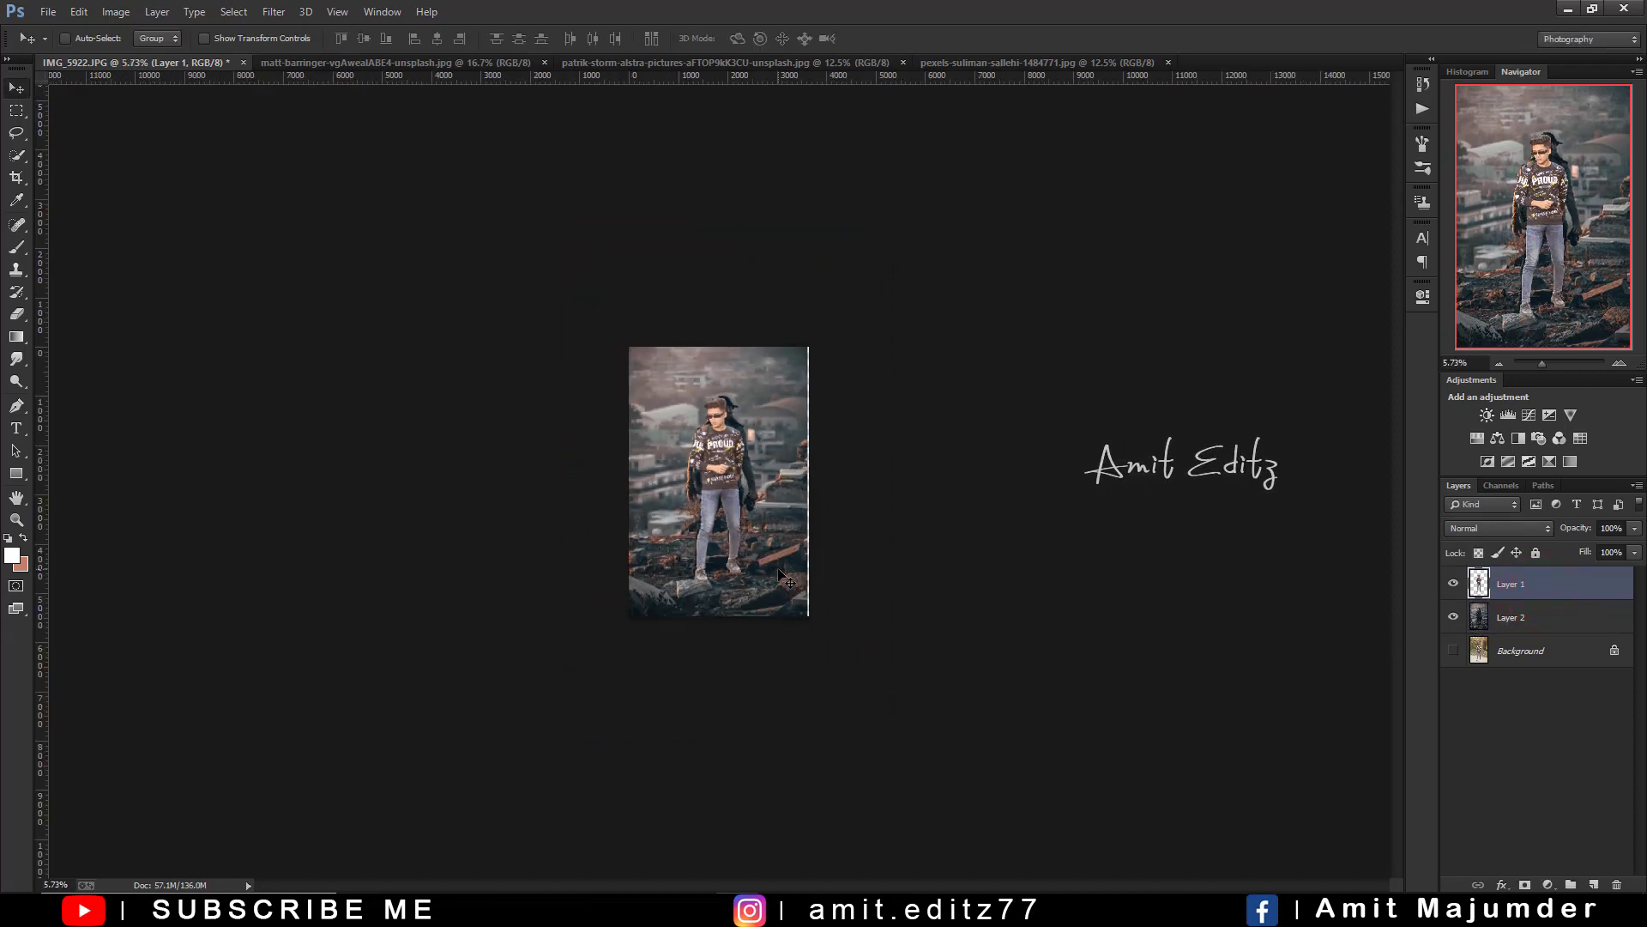
pyautogui.hotkey('ctrl', '+')
pyautogui.click(1523, 616)
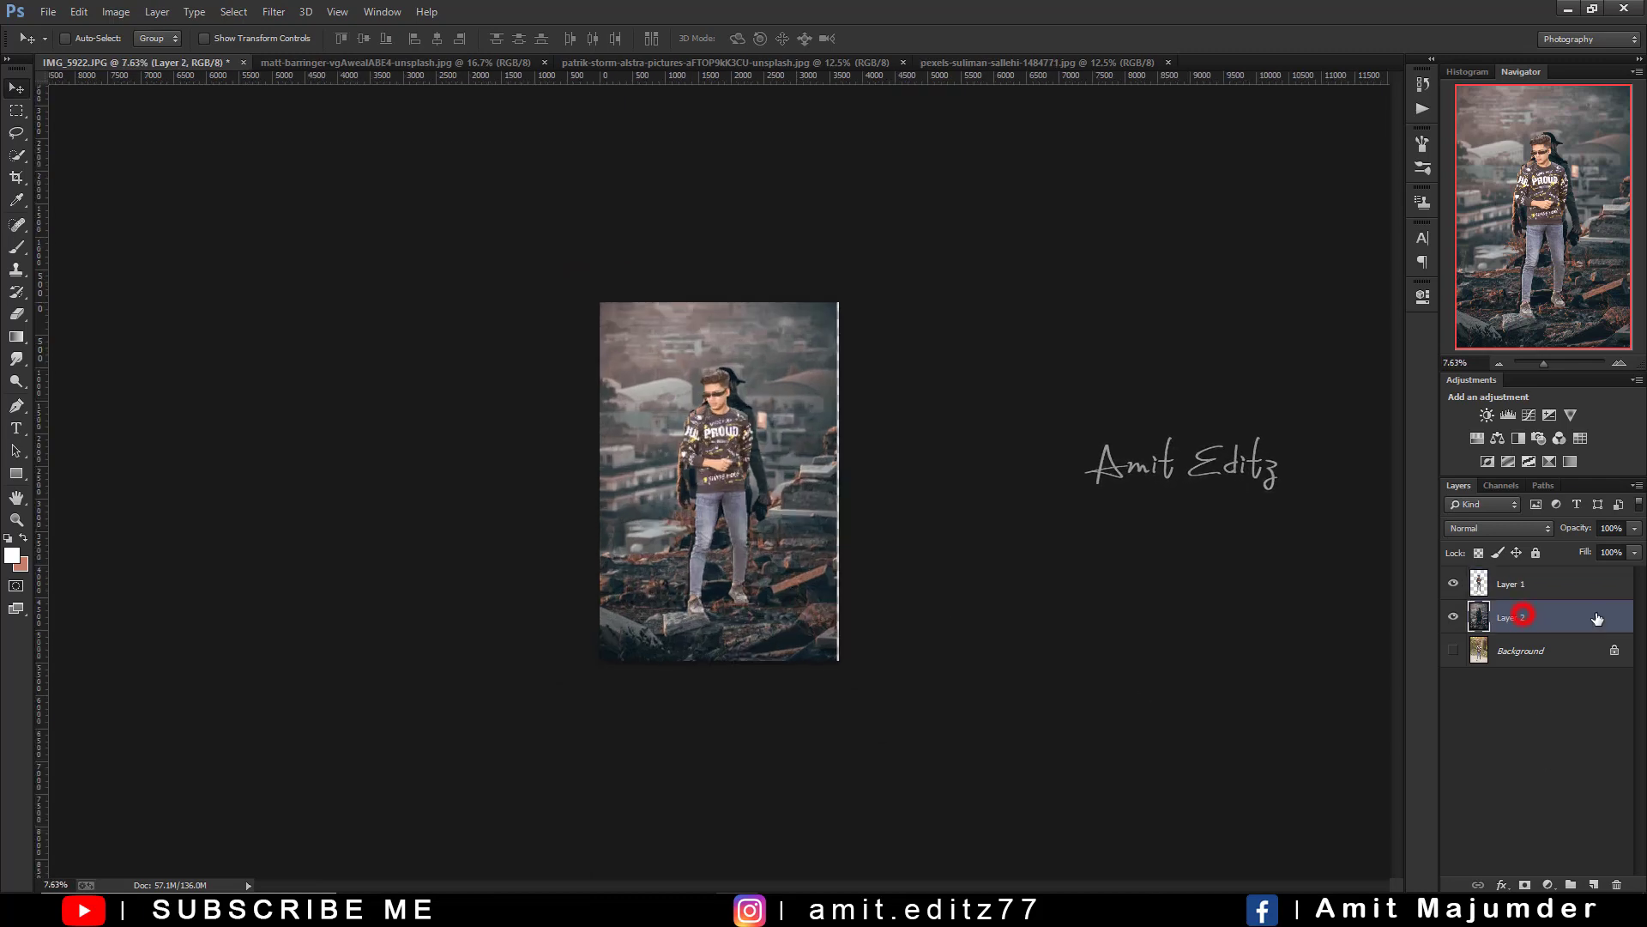
pyautogui.moveTo(1595, 619); pyautogui.dragTo(1617, 884)
# - Close the backpacker photo and drag the car photo into the boy's document to cover the canvas
pyautogui.click(985, 63)
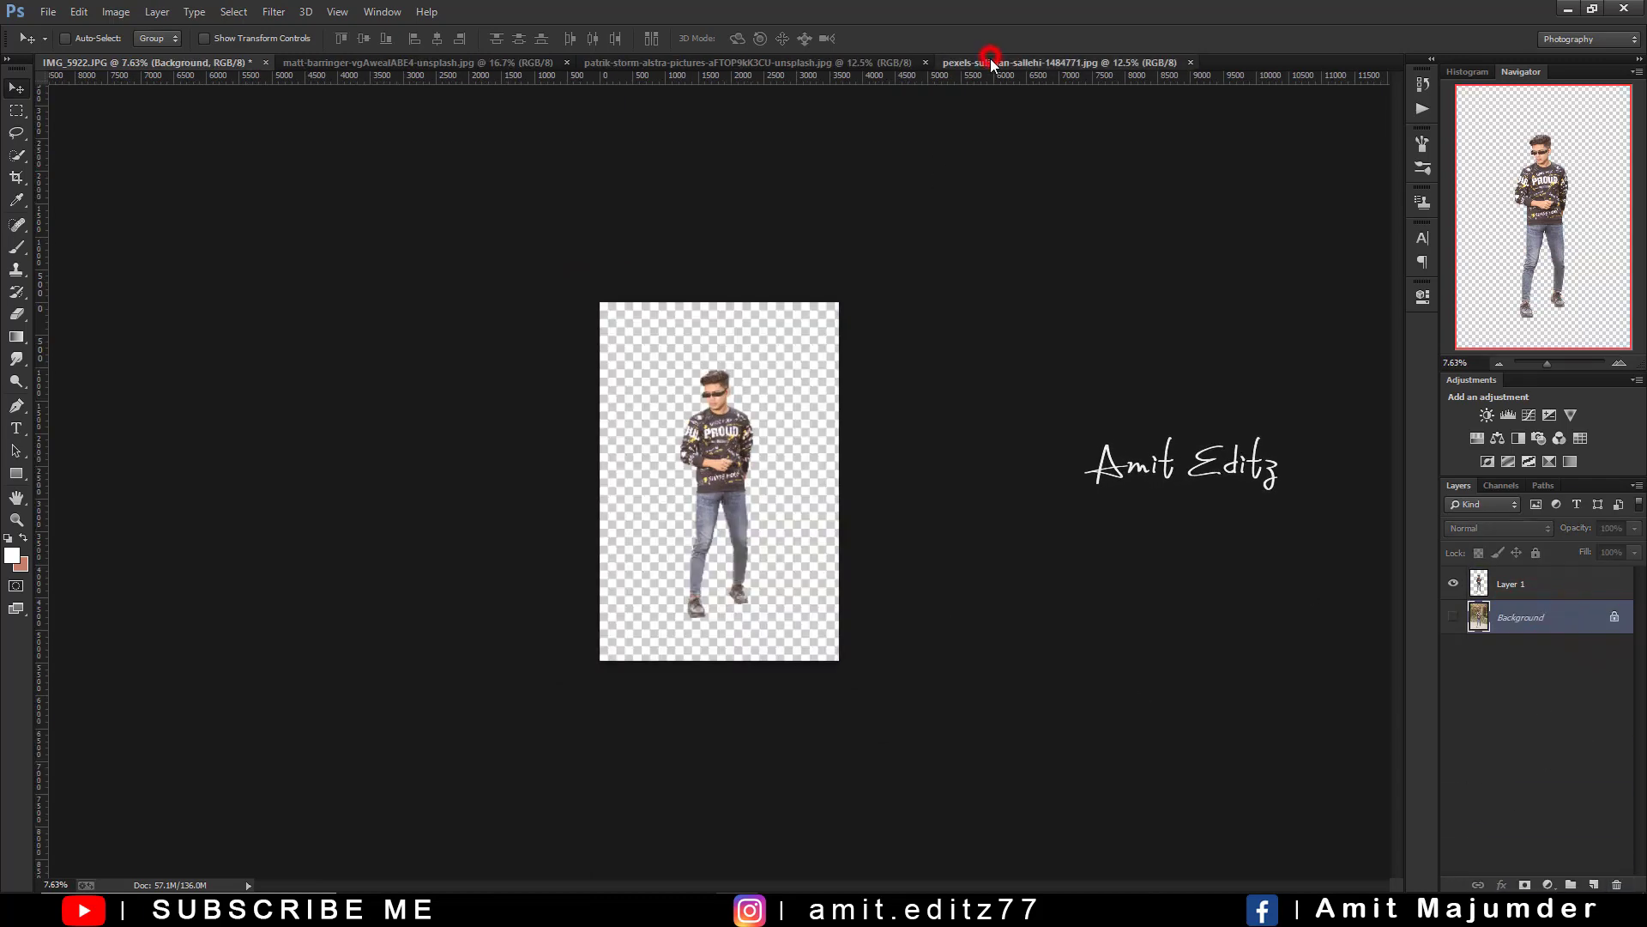
pyautogui.click(1190, 62)
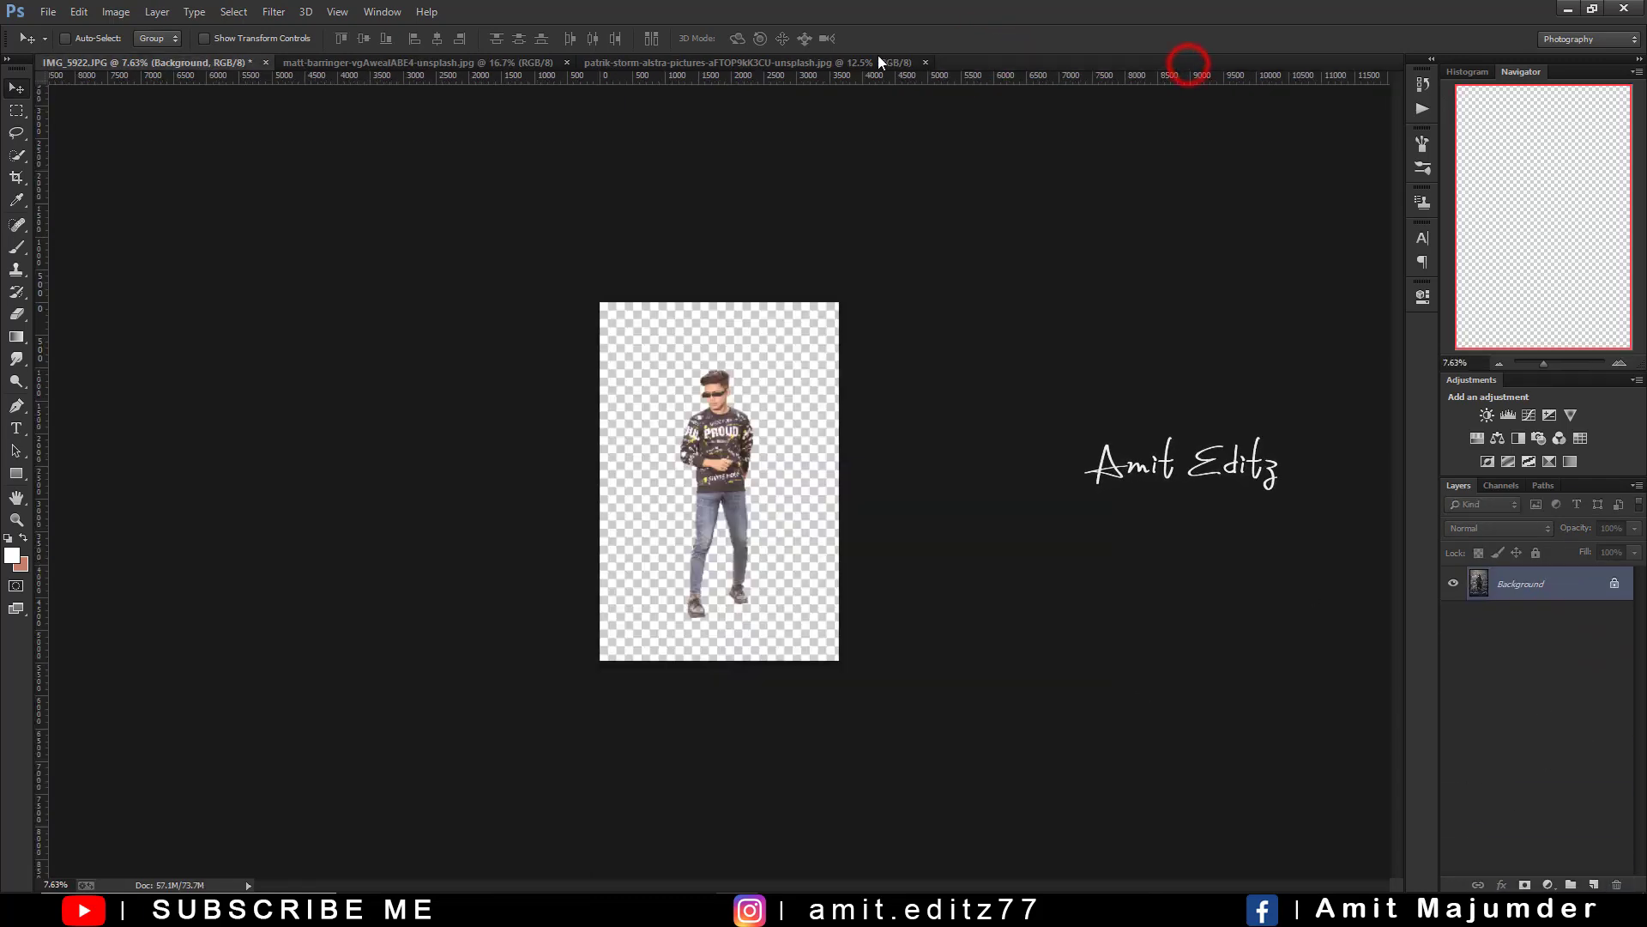
pyautogui.click(838, 64)
pyautogui.moveTo(784, 379); pyautogui.dragTo(743, 464)
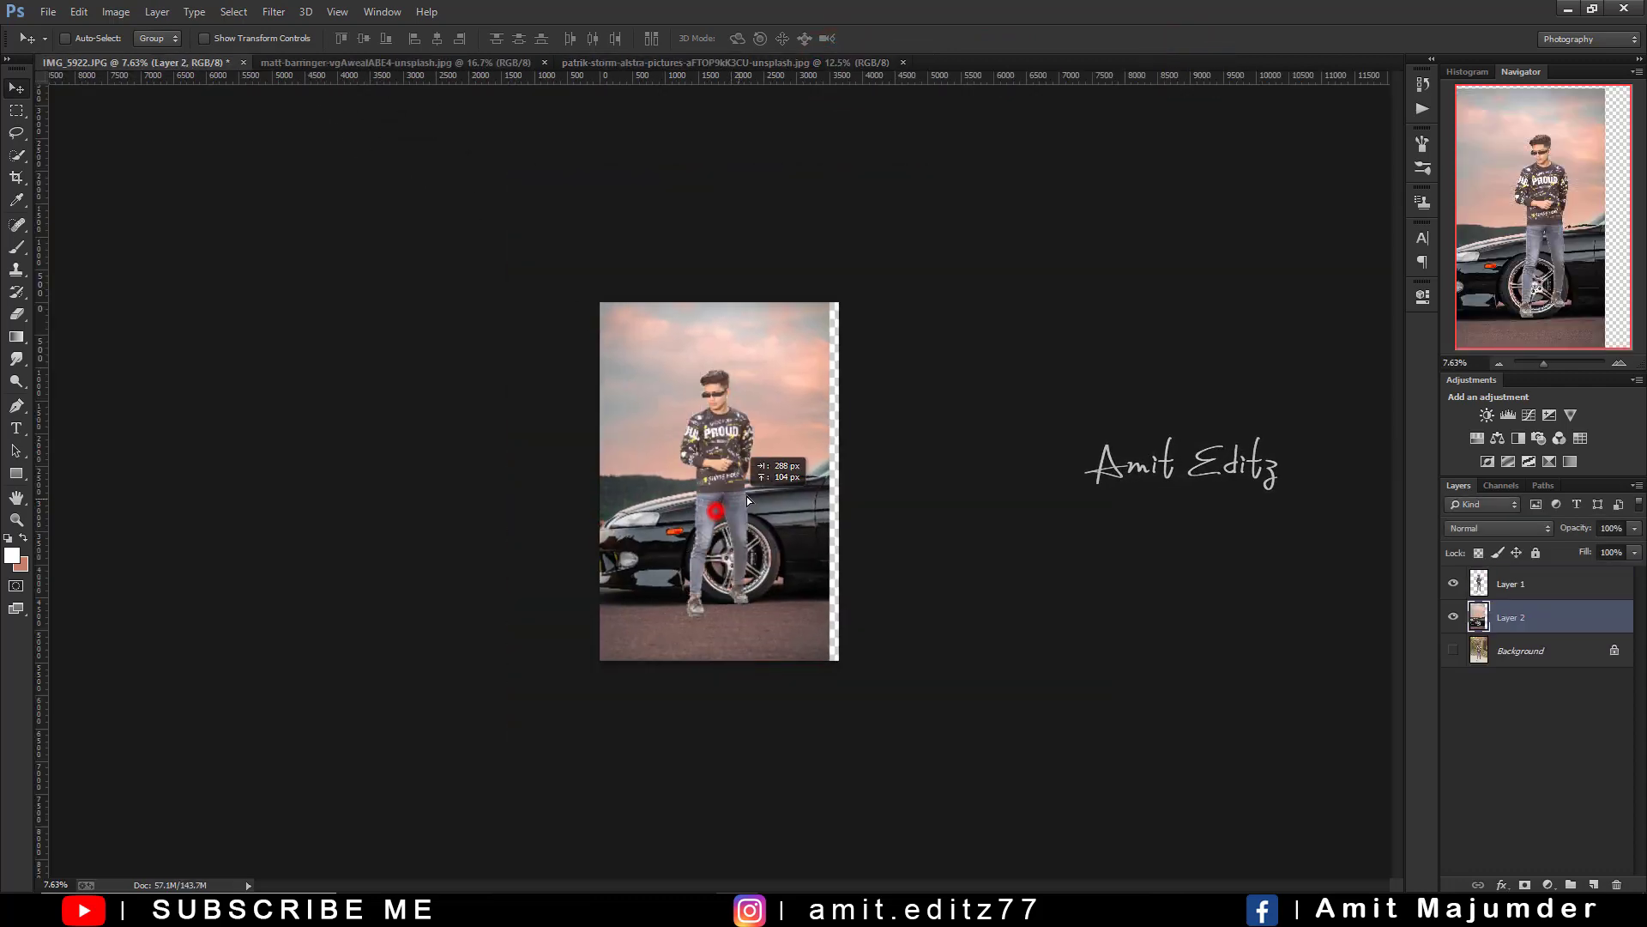
pyautogui.moveTo(743, 463)
pyautogui.mouseDown()
pyautogui.moveTo(767, 508)
pyautogui.moveTo(849, 529)
pyautogui.mouseUp()
# - Preview the car background behind the boy, then delete its layer
pyautogui.click(1527, 583)
pyautogui.hotkey('ctrl', '+')
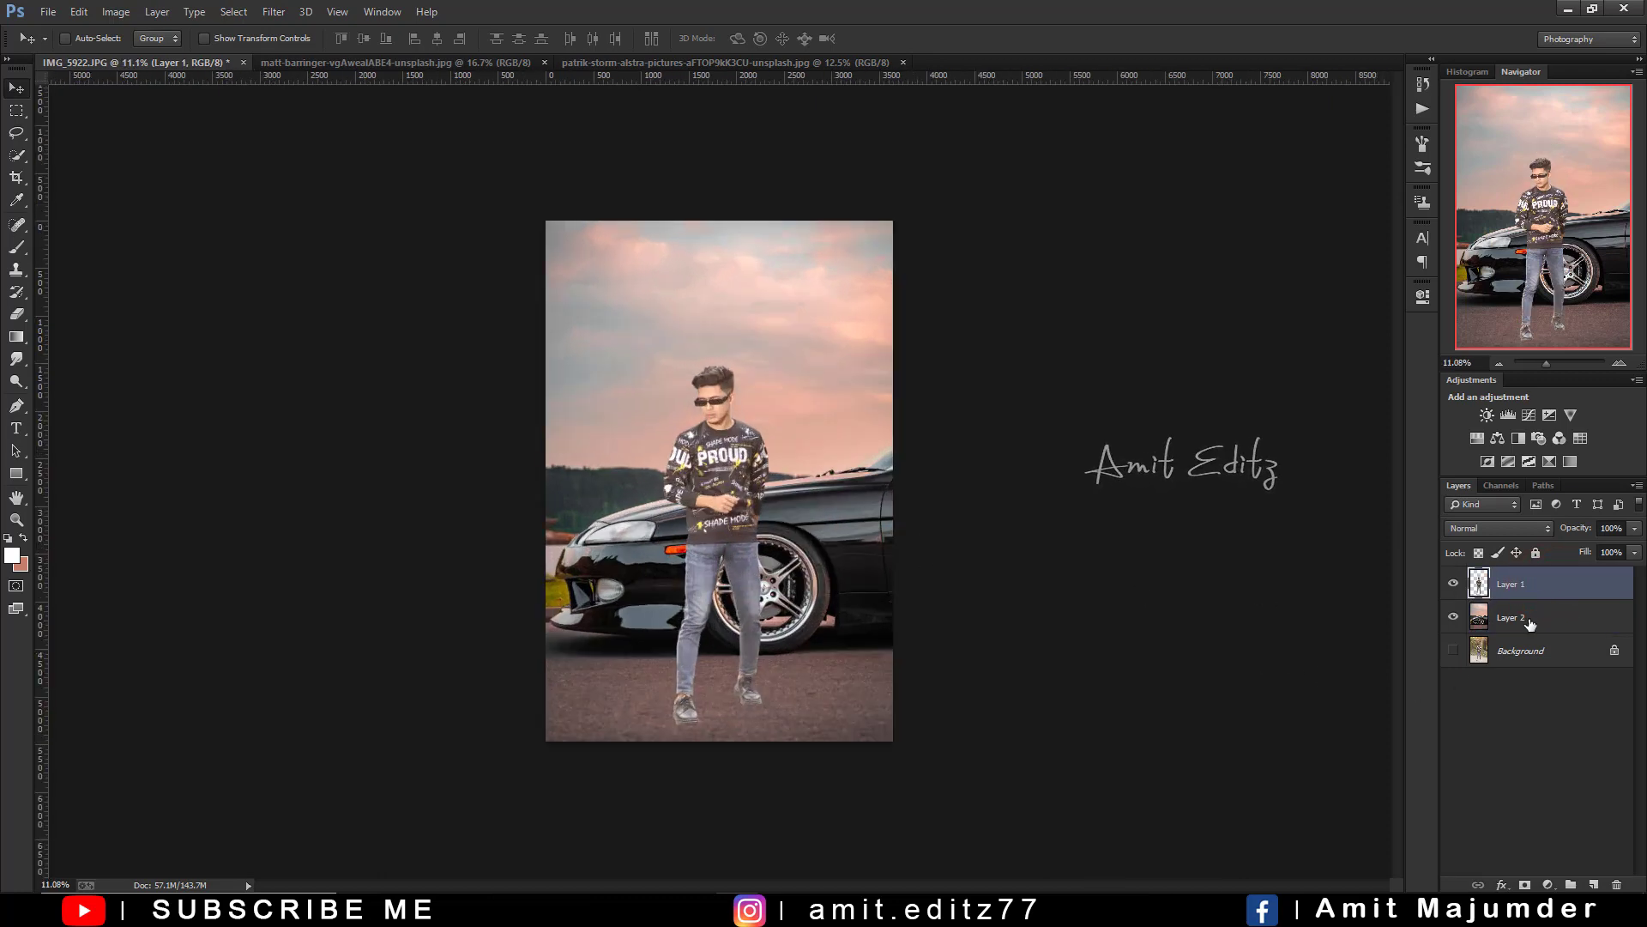
pyautogui.moveTo(1529, 623); pyautogui.dragTo(1616, 884)
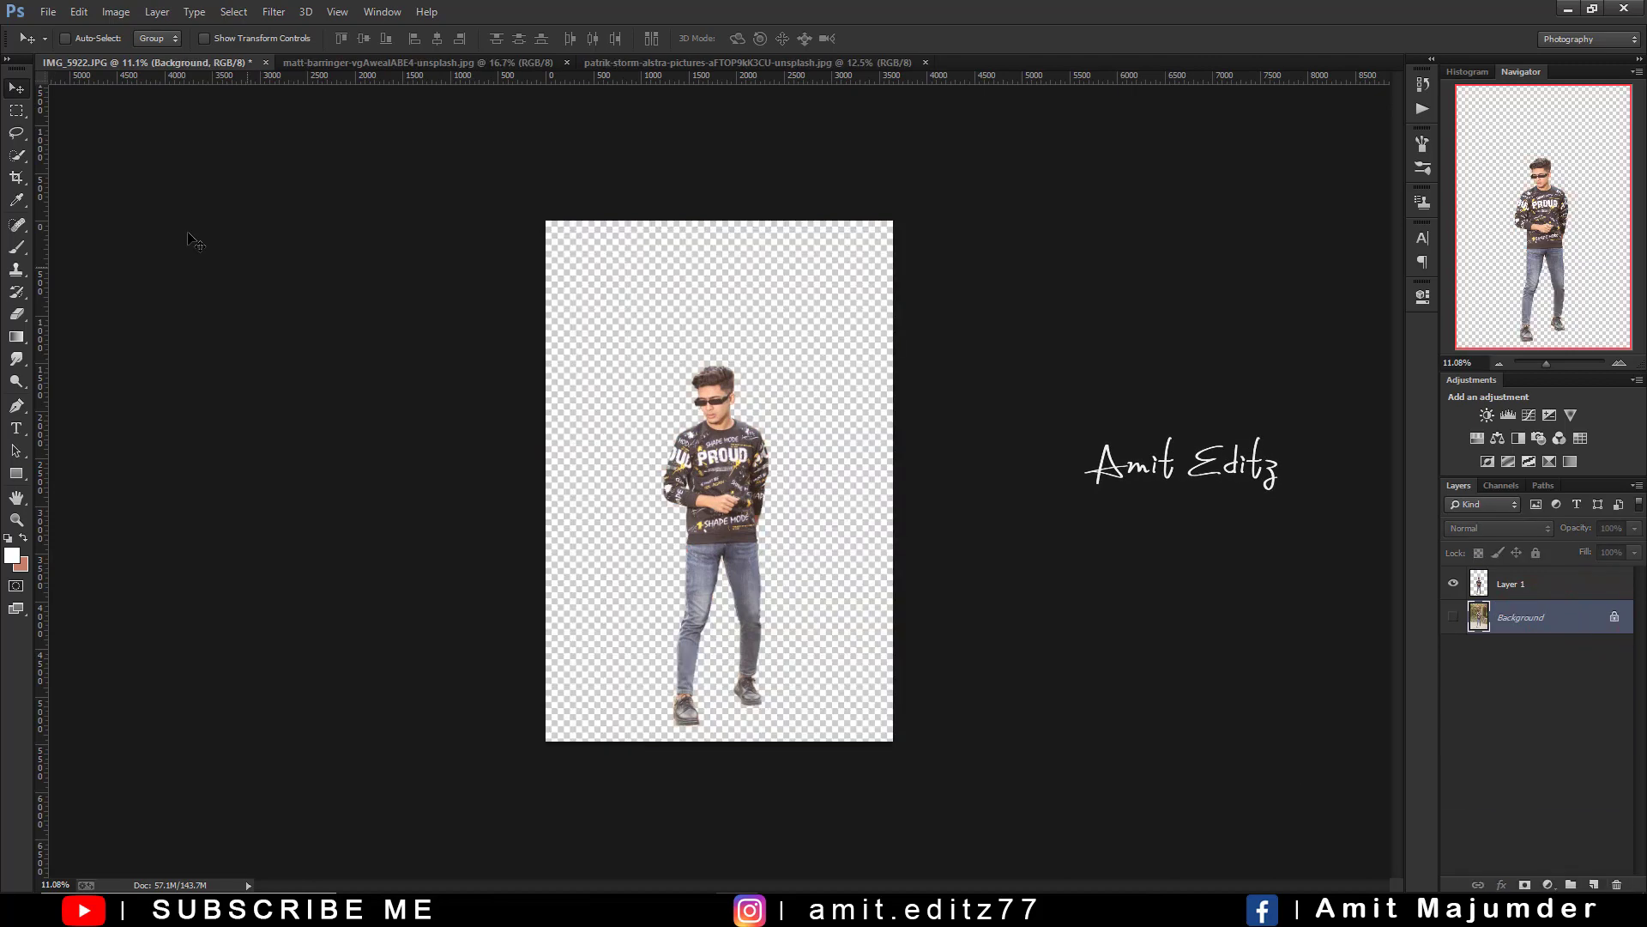
pyautogui.click(717, 63)
# - Close the car photo and drag the sunset sea photo into the boy's document
pyautogui.click(925, 61)
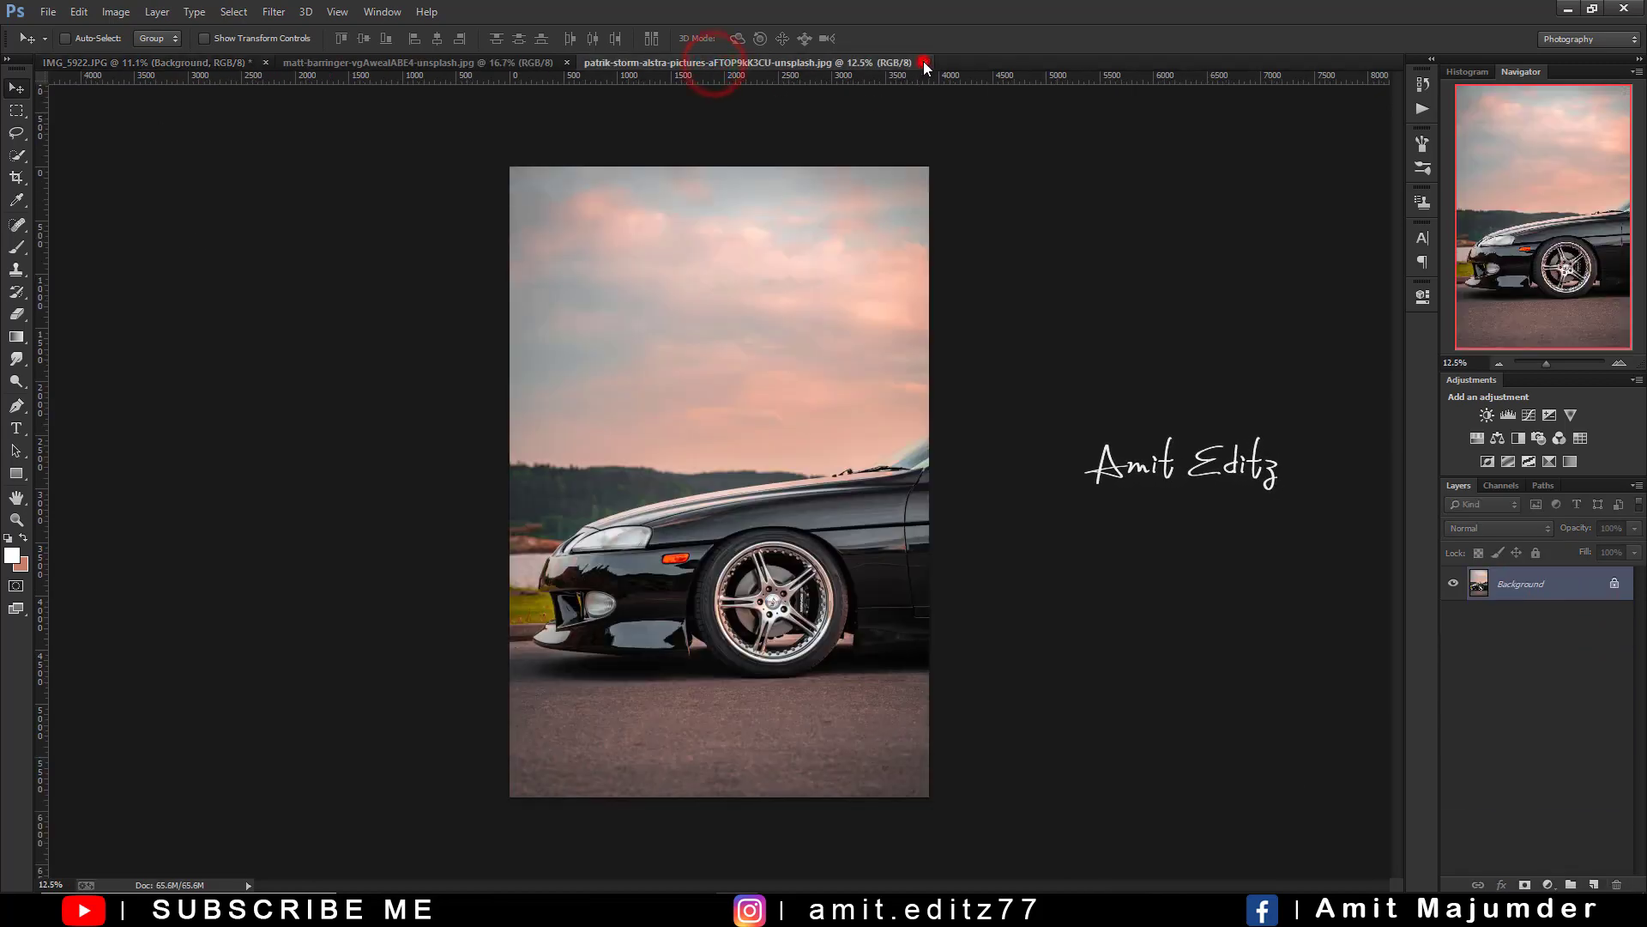
pyautogui.click(385, 65)
pyautogui.click(647, 352)
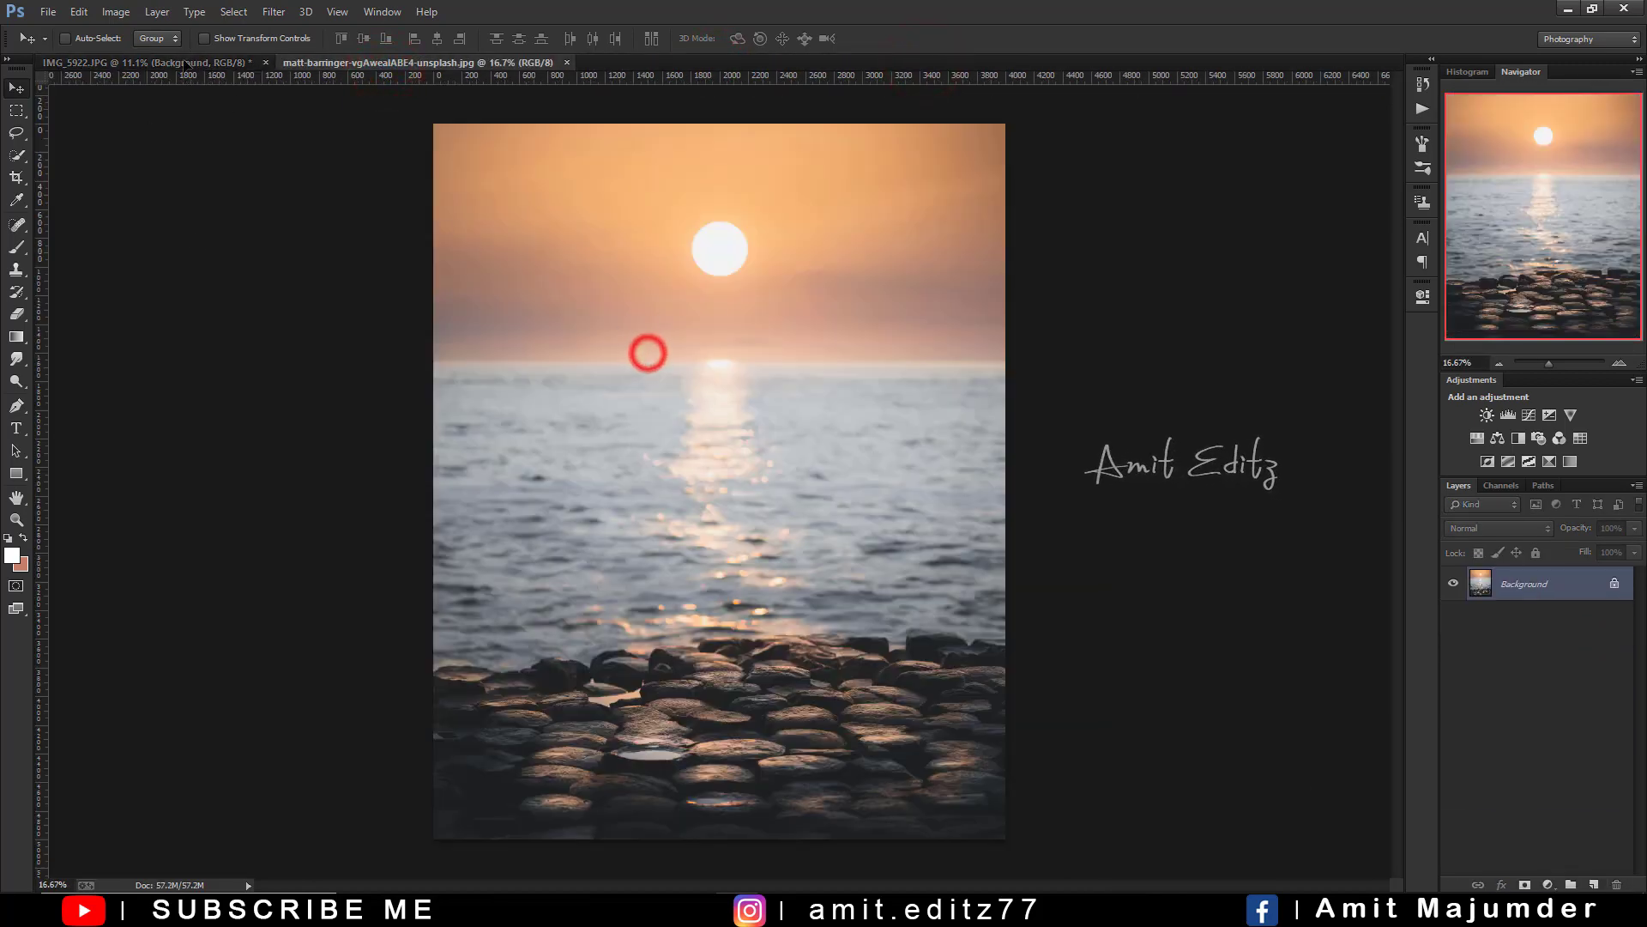
pyautogui.moveTo(185, 65)
pyautogui.mouseDown()
pyautogui.moveTo(712, 421)
pyautogui.moveTo(748, 487)
pyautogui.moveTo(714, 496)
pyautogui.mouseUp()
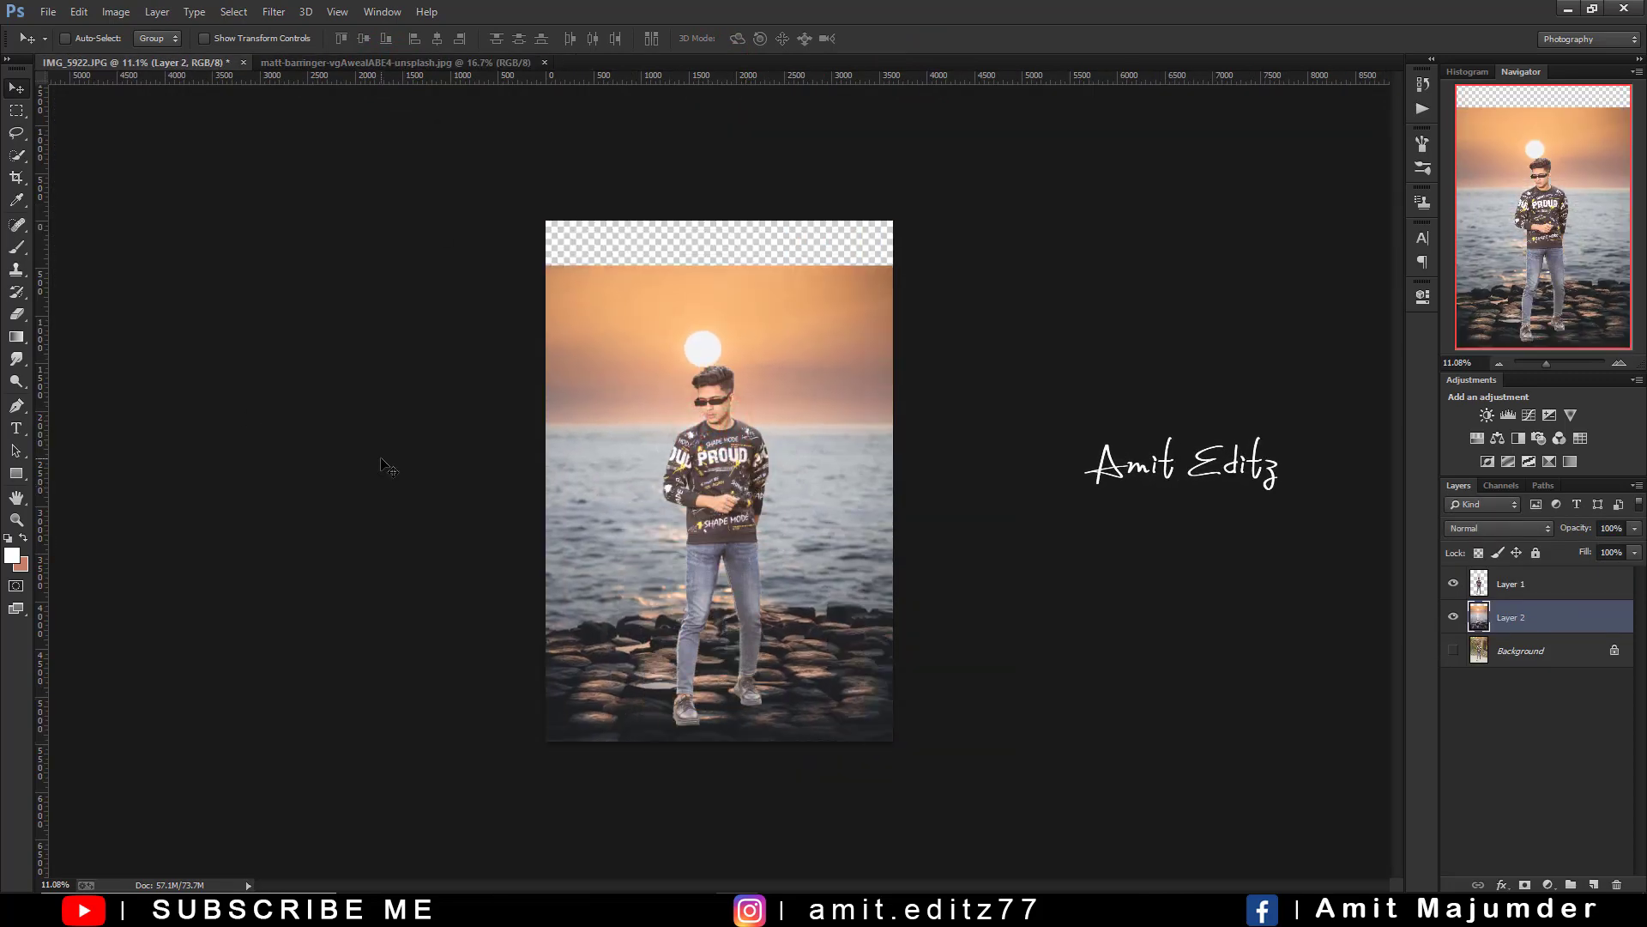
# - Scale the sunset layer up to about 122% and position it behind the boy
pyautogui.hotkey('ctrl', 't')
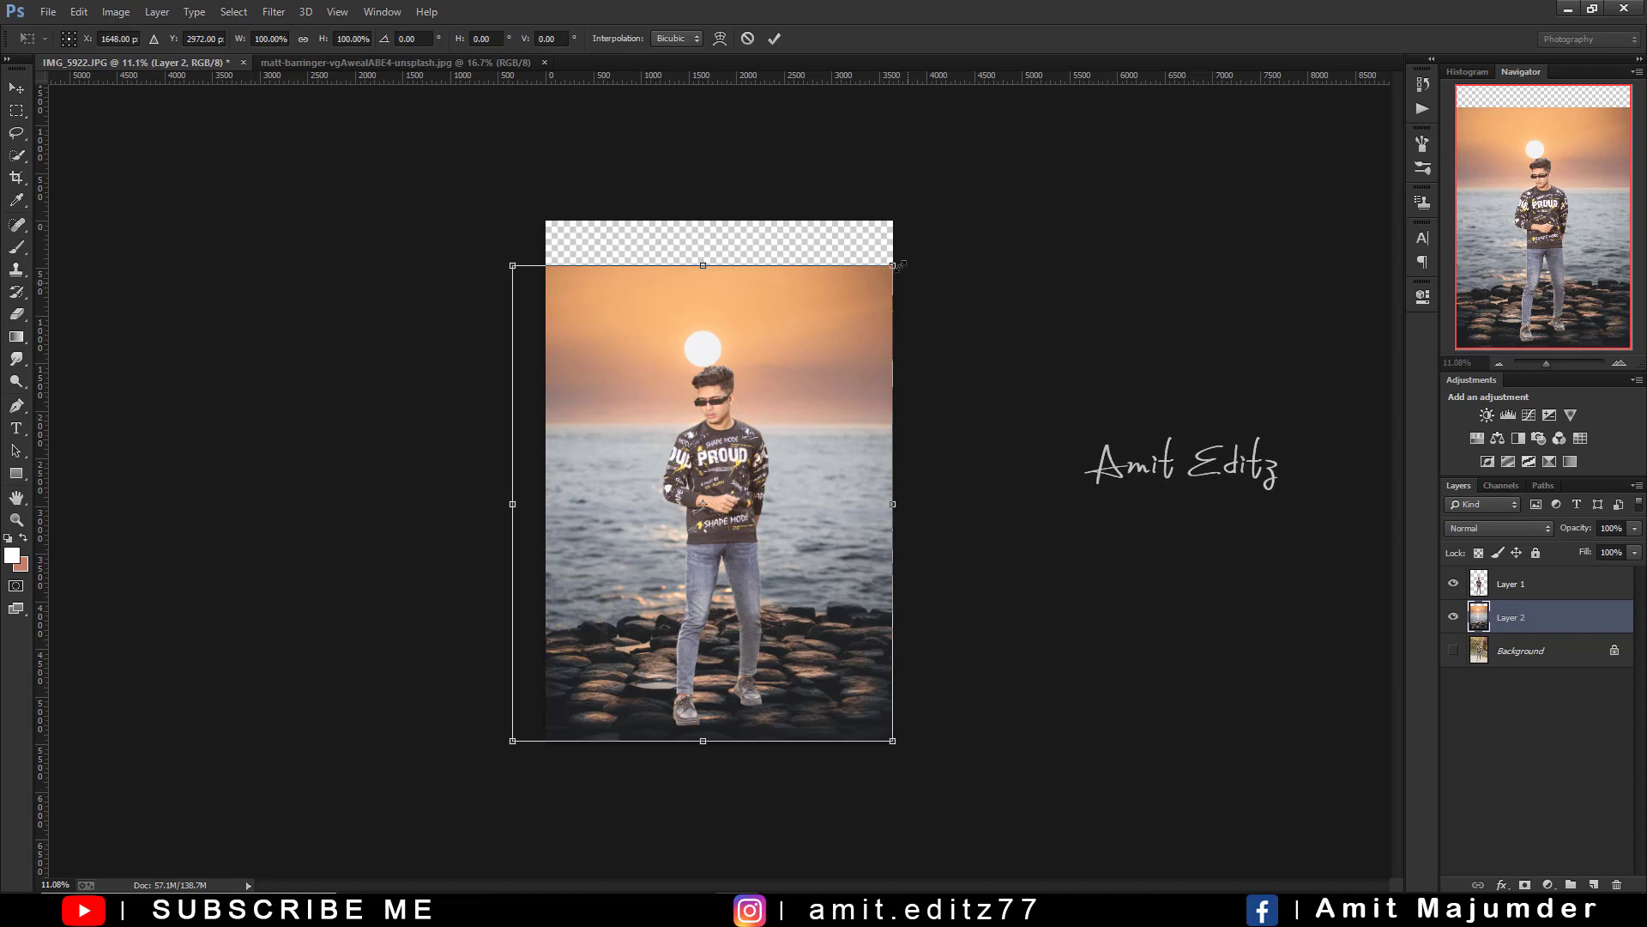
pyautogui.moveTo(896, 262); pyautogui.dragTo(907, 247)
pyautogui.moveTo(788, 386); pyautogui.dragTo(791, 378)
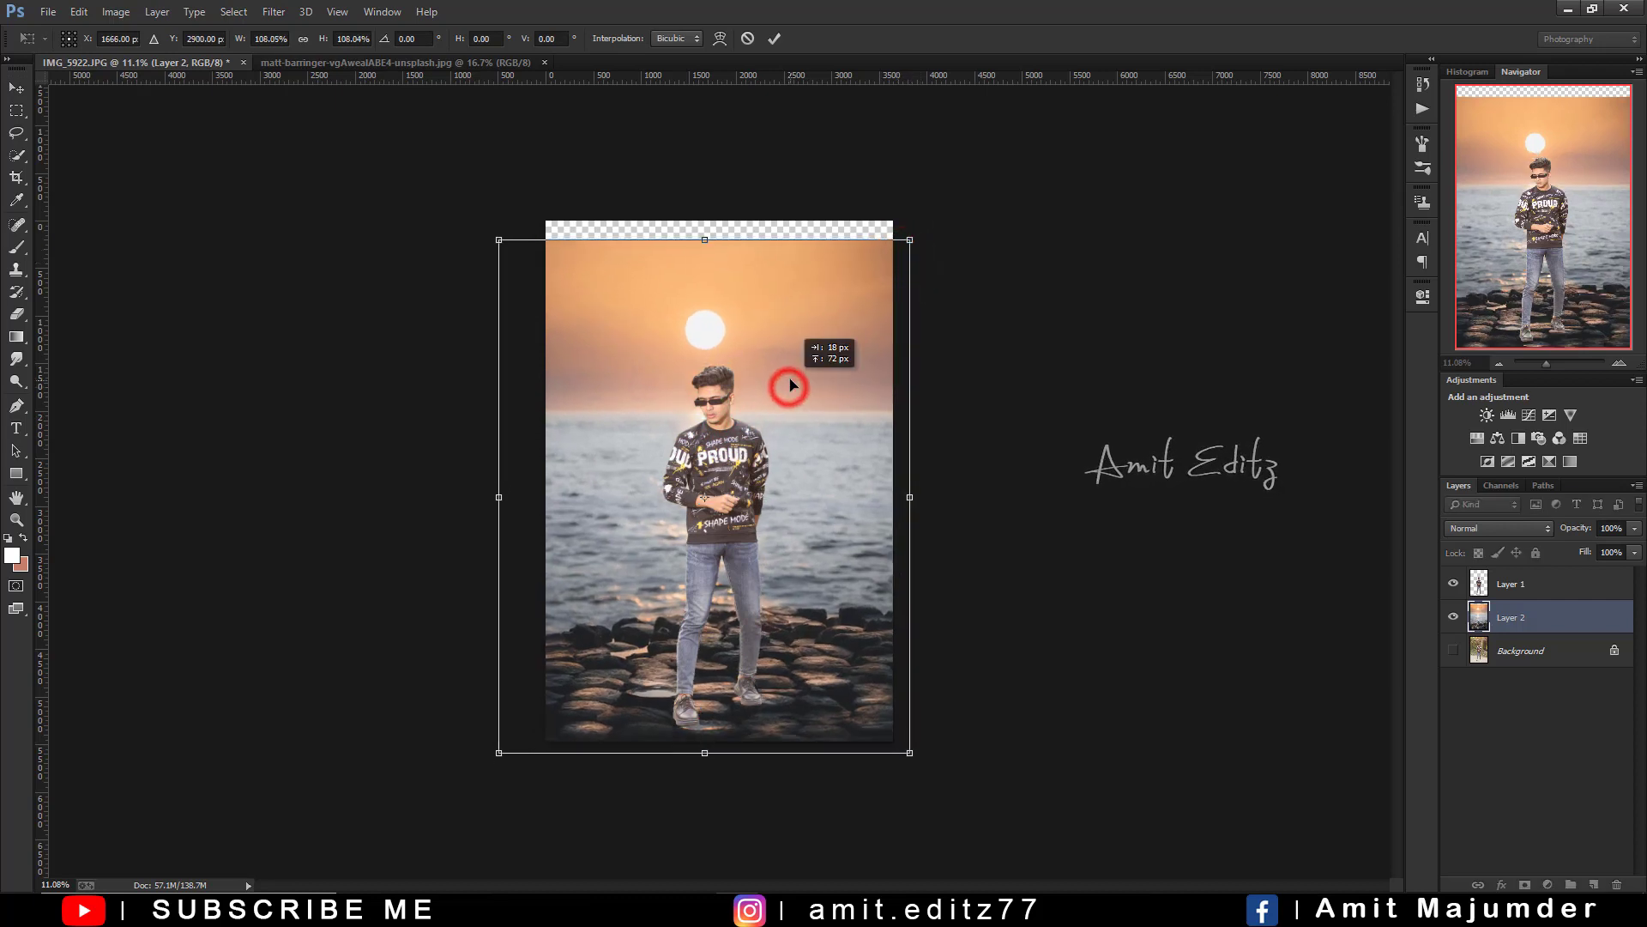
pyautogui.moveTo(910, 228); pyautogui.dragTo(916, 220)
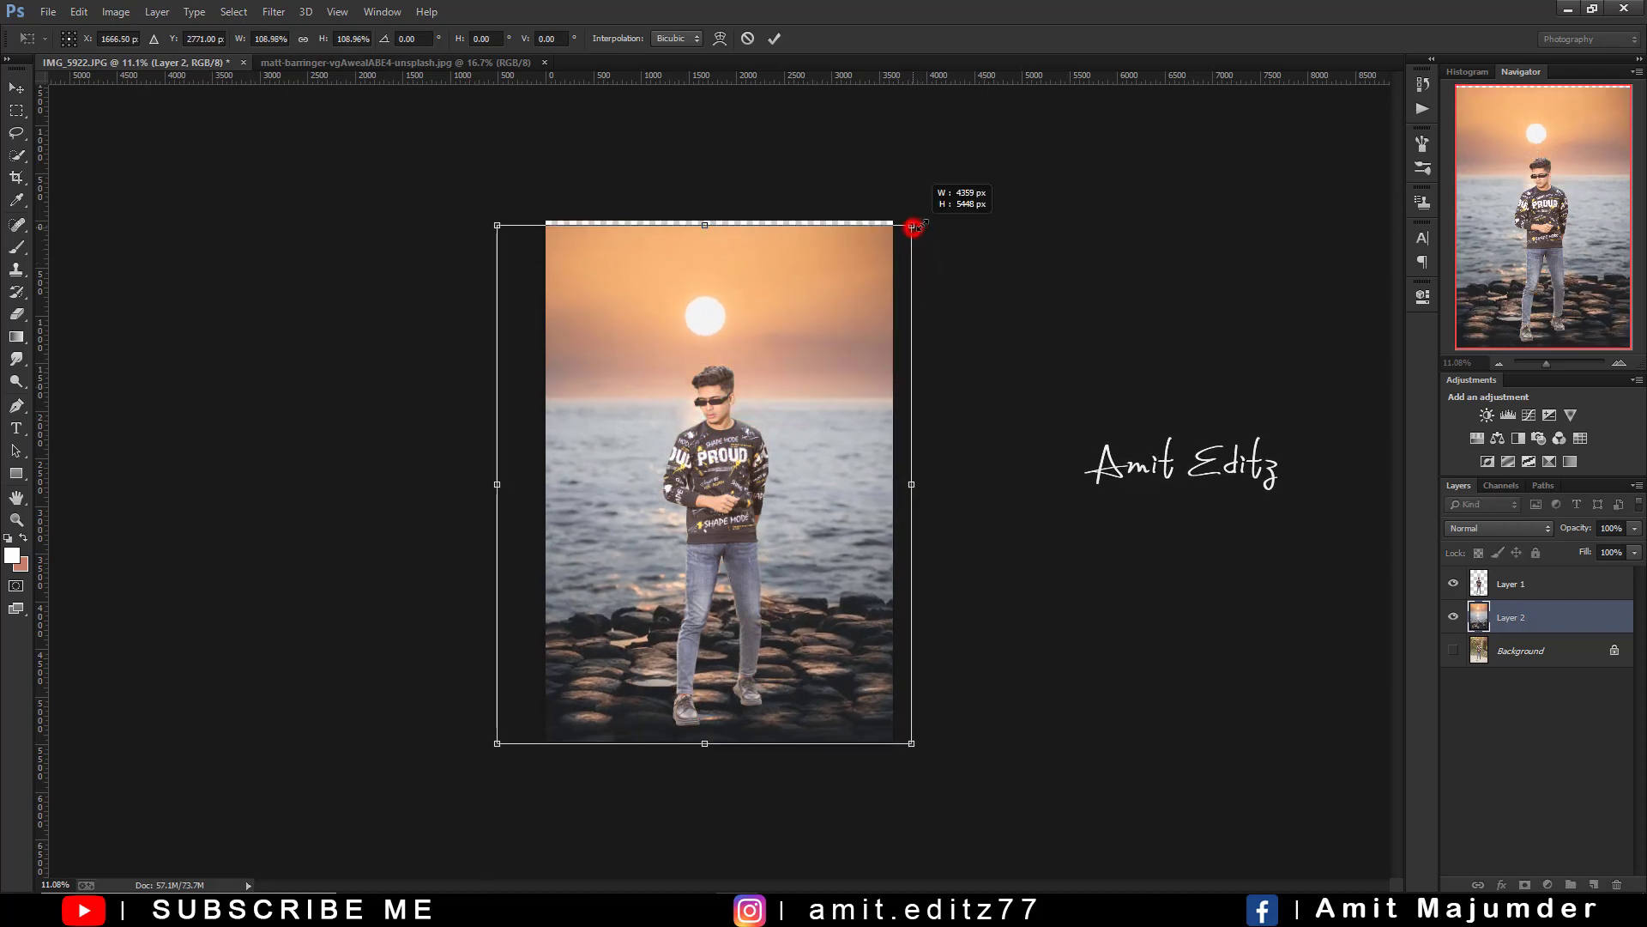
pyautogui.moveTo(837, 335); pyautogui.dragTo(840, 327)
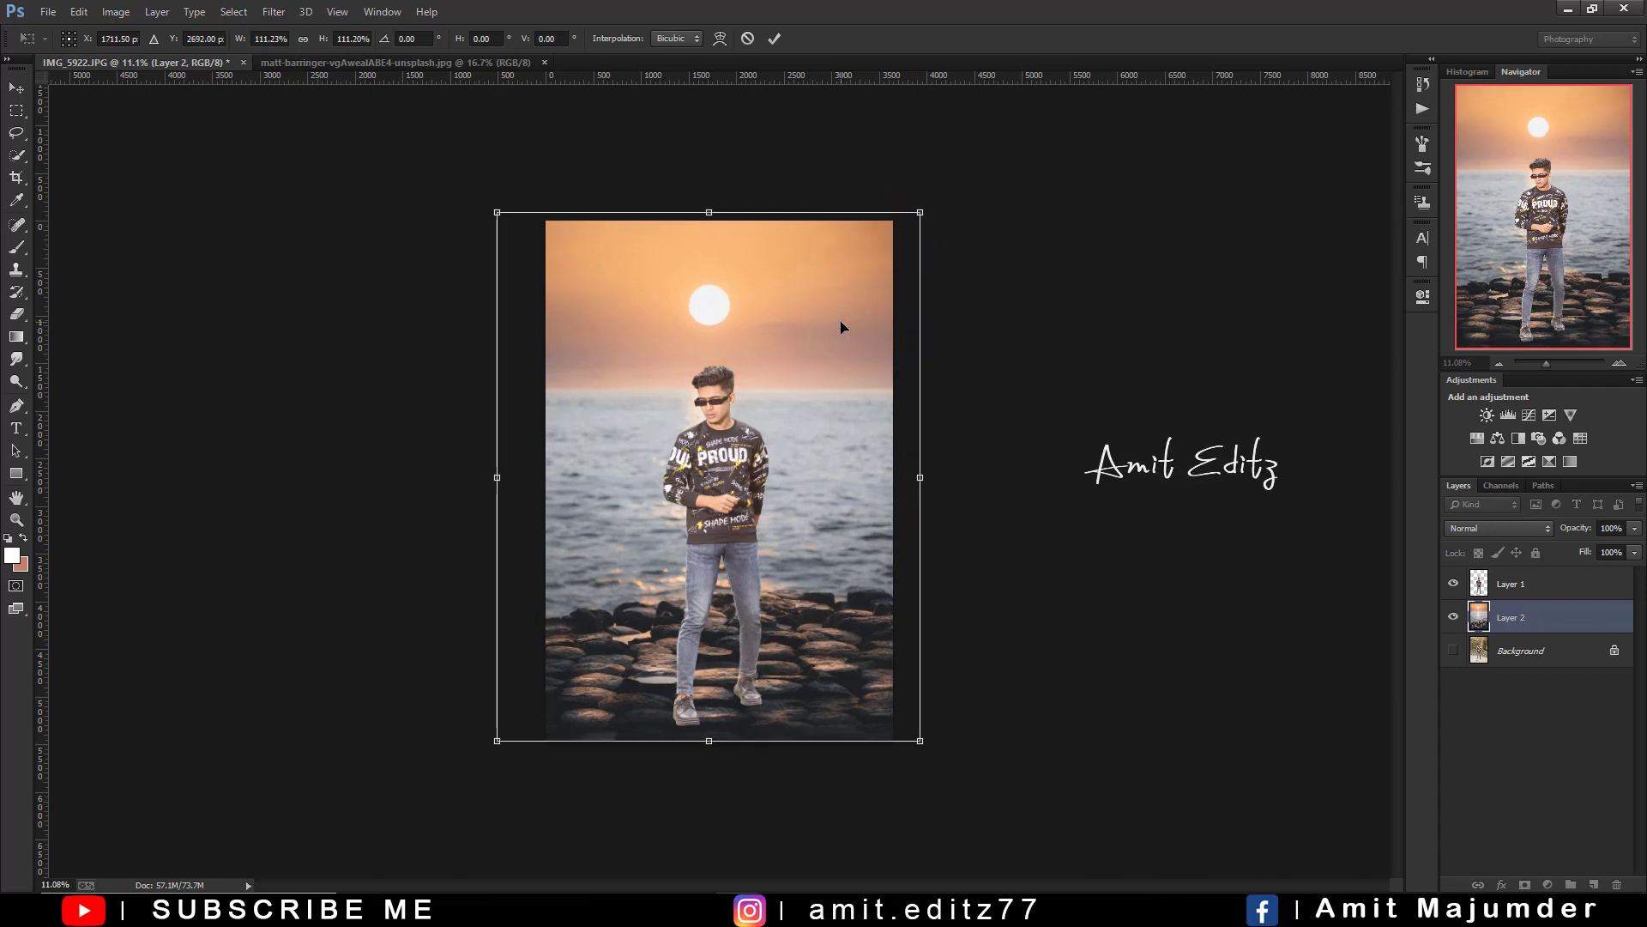
pyautogui.moveTo(920, 212); pyautogui.dragTo(941, 183)
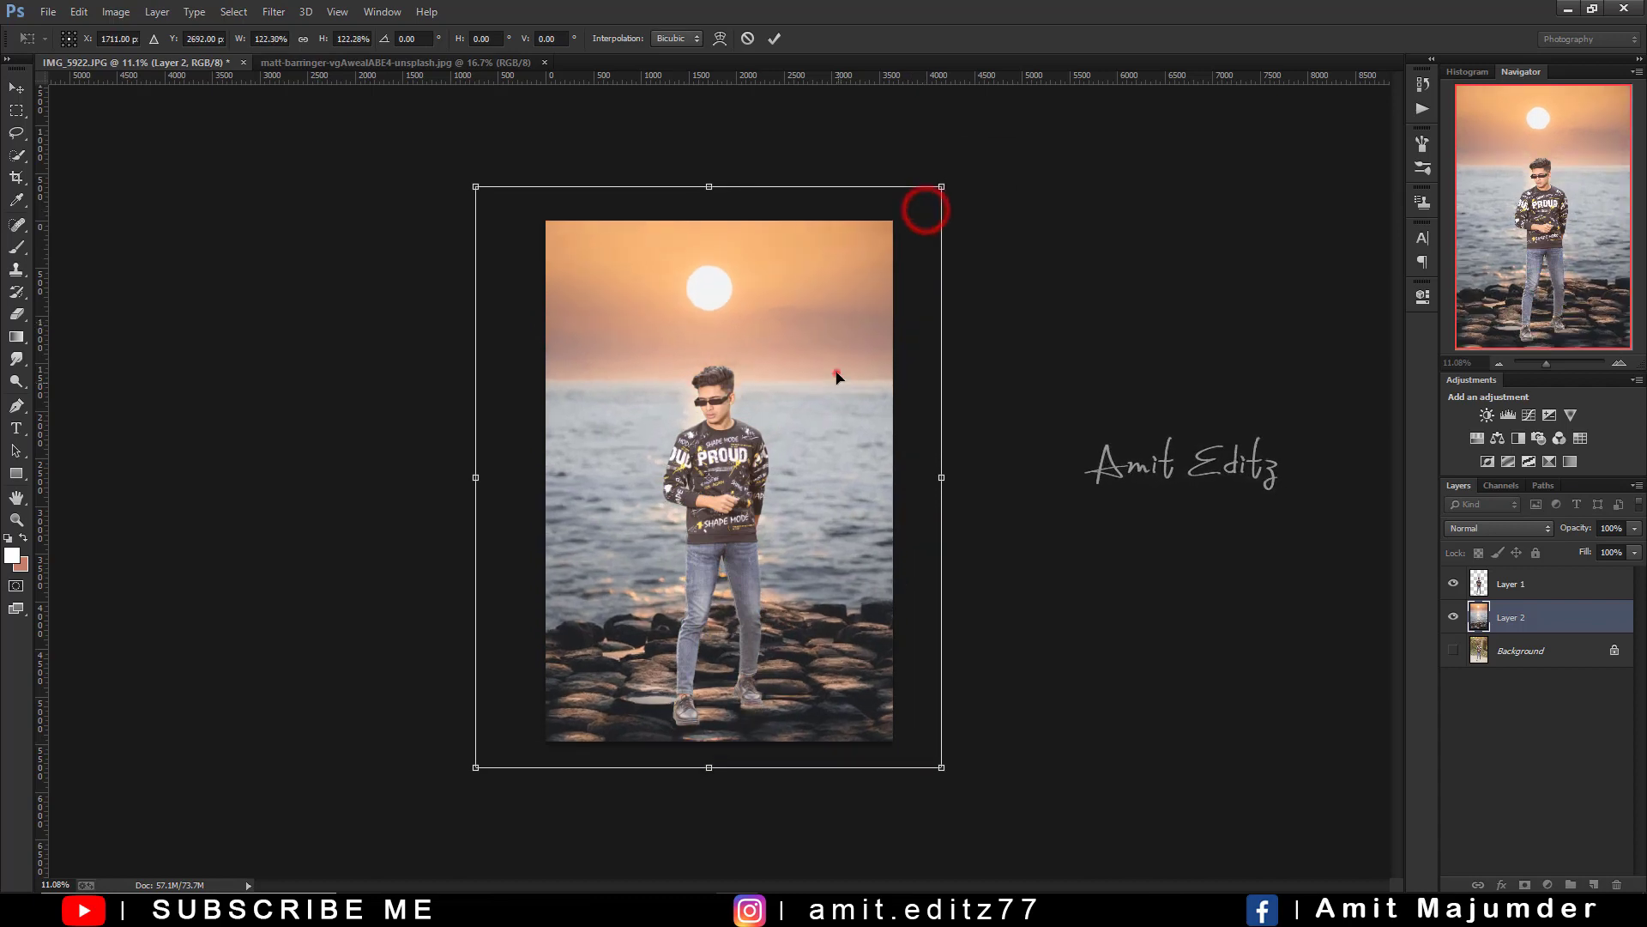
pyautogui.moveTo(837, 372); pyautogui.dragTo(836, 348)
pyautogui.moveTo(940, 739); pyautogui.dragTo(953, 758)
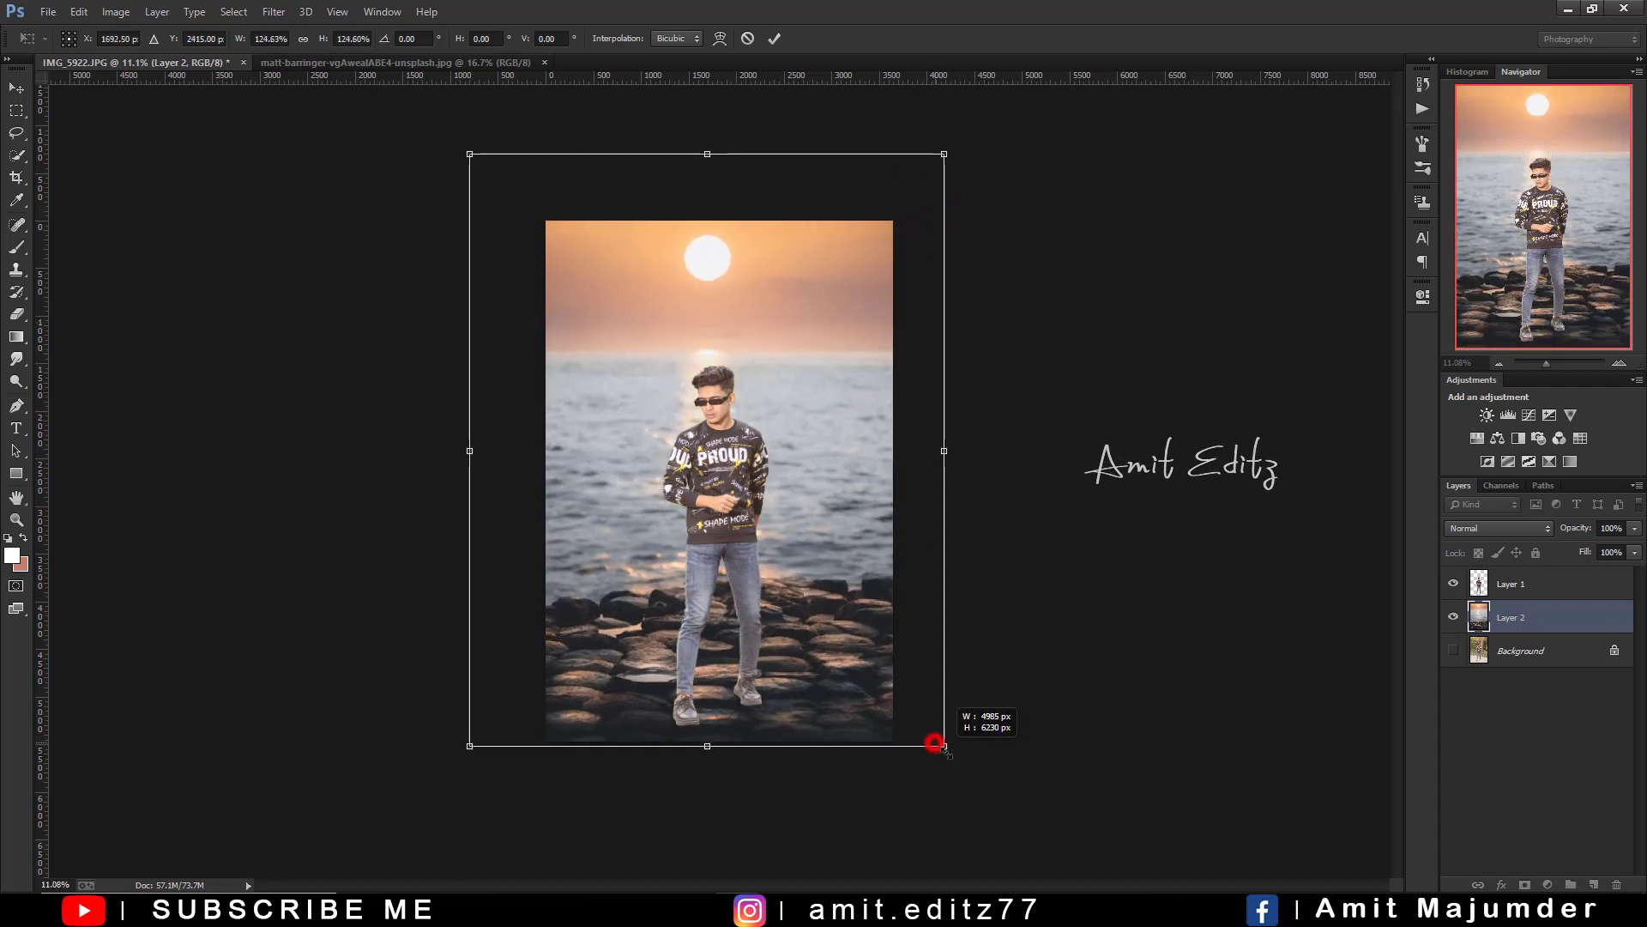
pyautogui.press('Return')
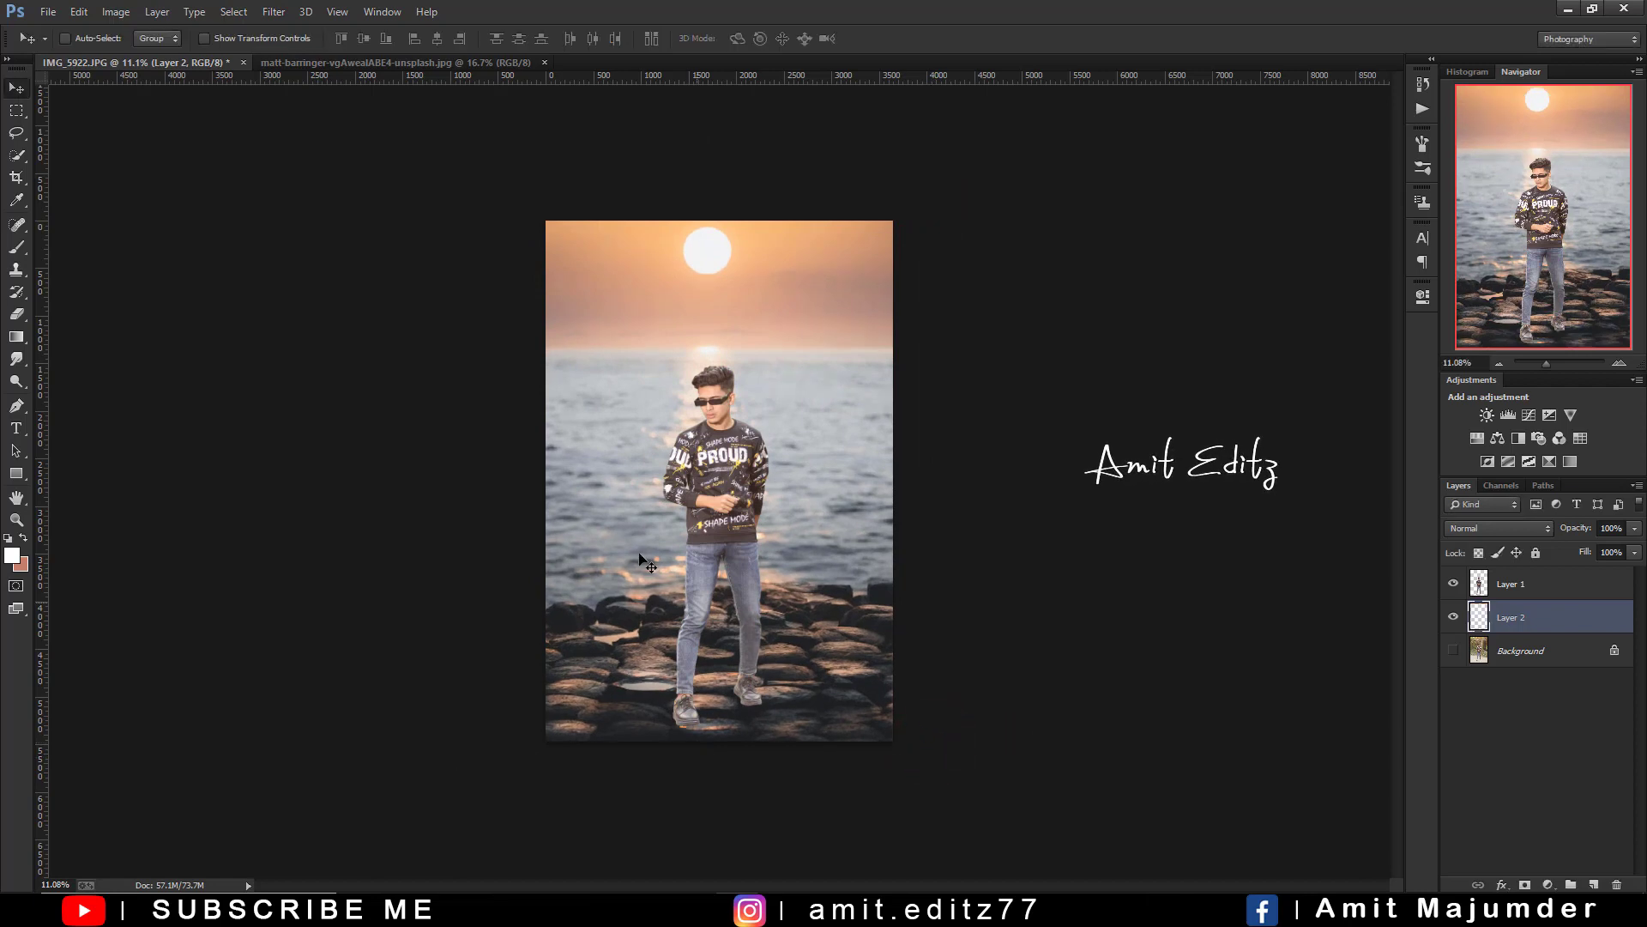
pyautogui.hotkey('ctrl', '0')
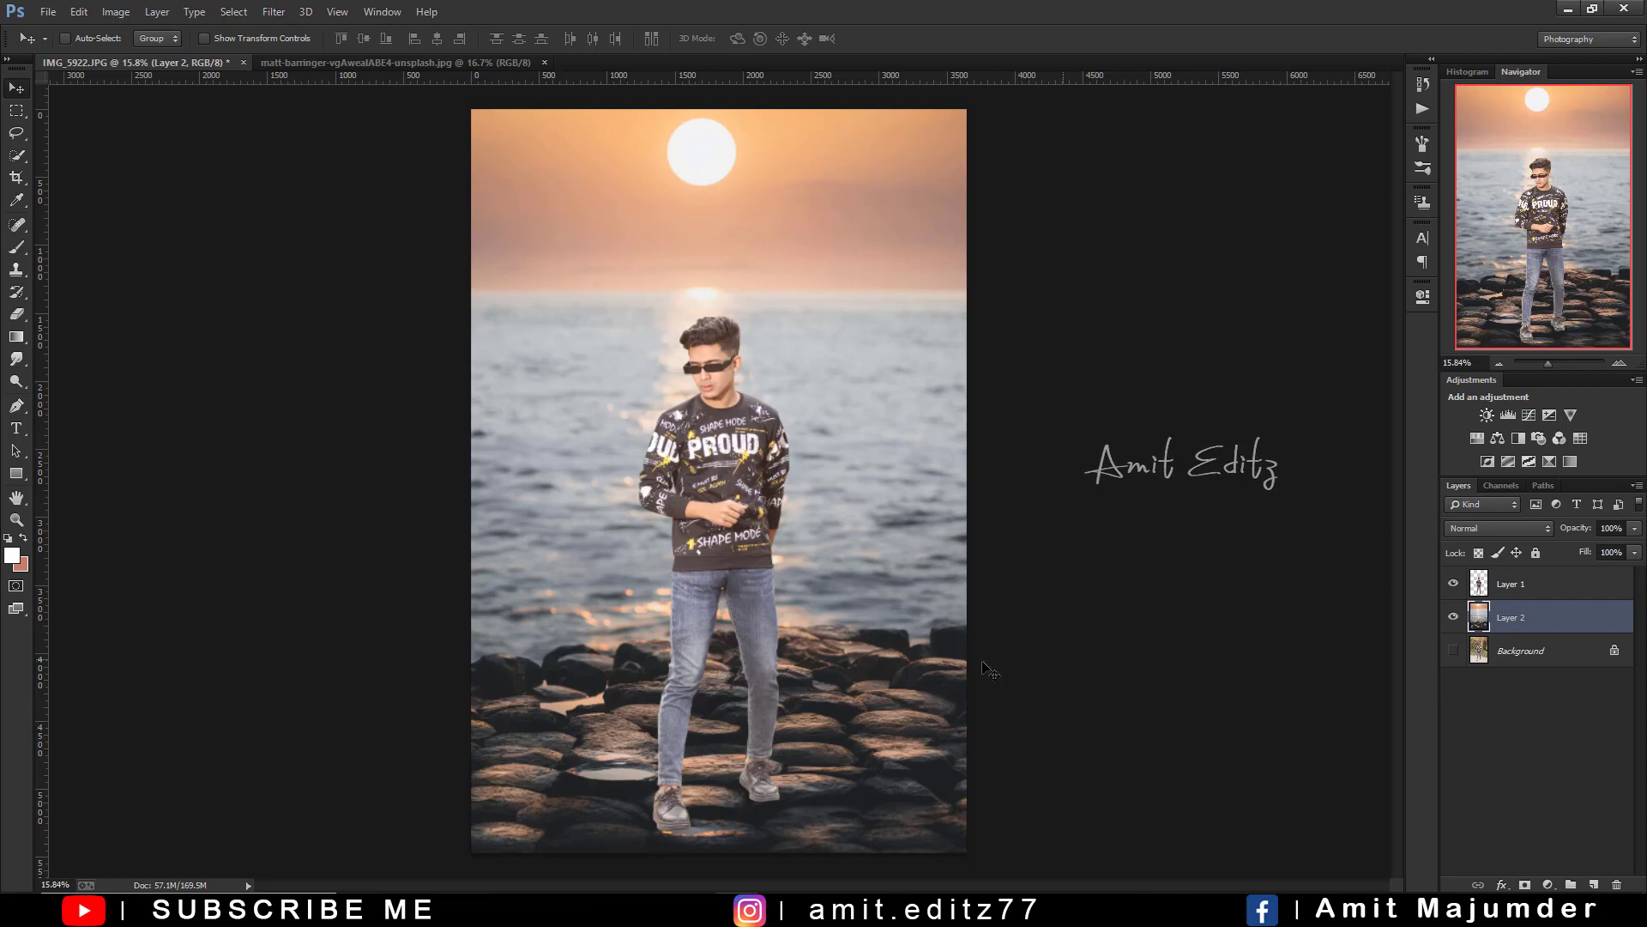
pyautogui.moveTo(836, 686)
pyautogui.mouseDown()
pyautogui.moveTo(804, 691)
pyautogui.moveTo(882, 713)
pyautogui.moveTo(798, 719)
pyautogui.moveTo(805, 824)
pyautogui.moveTo(800, 737)
pyautogui.mouseUp()
pyautogui.scroll(-3, 802, 738)
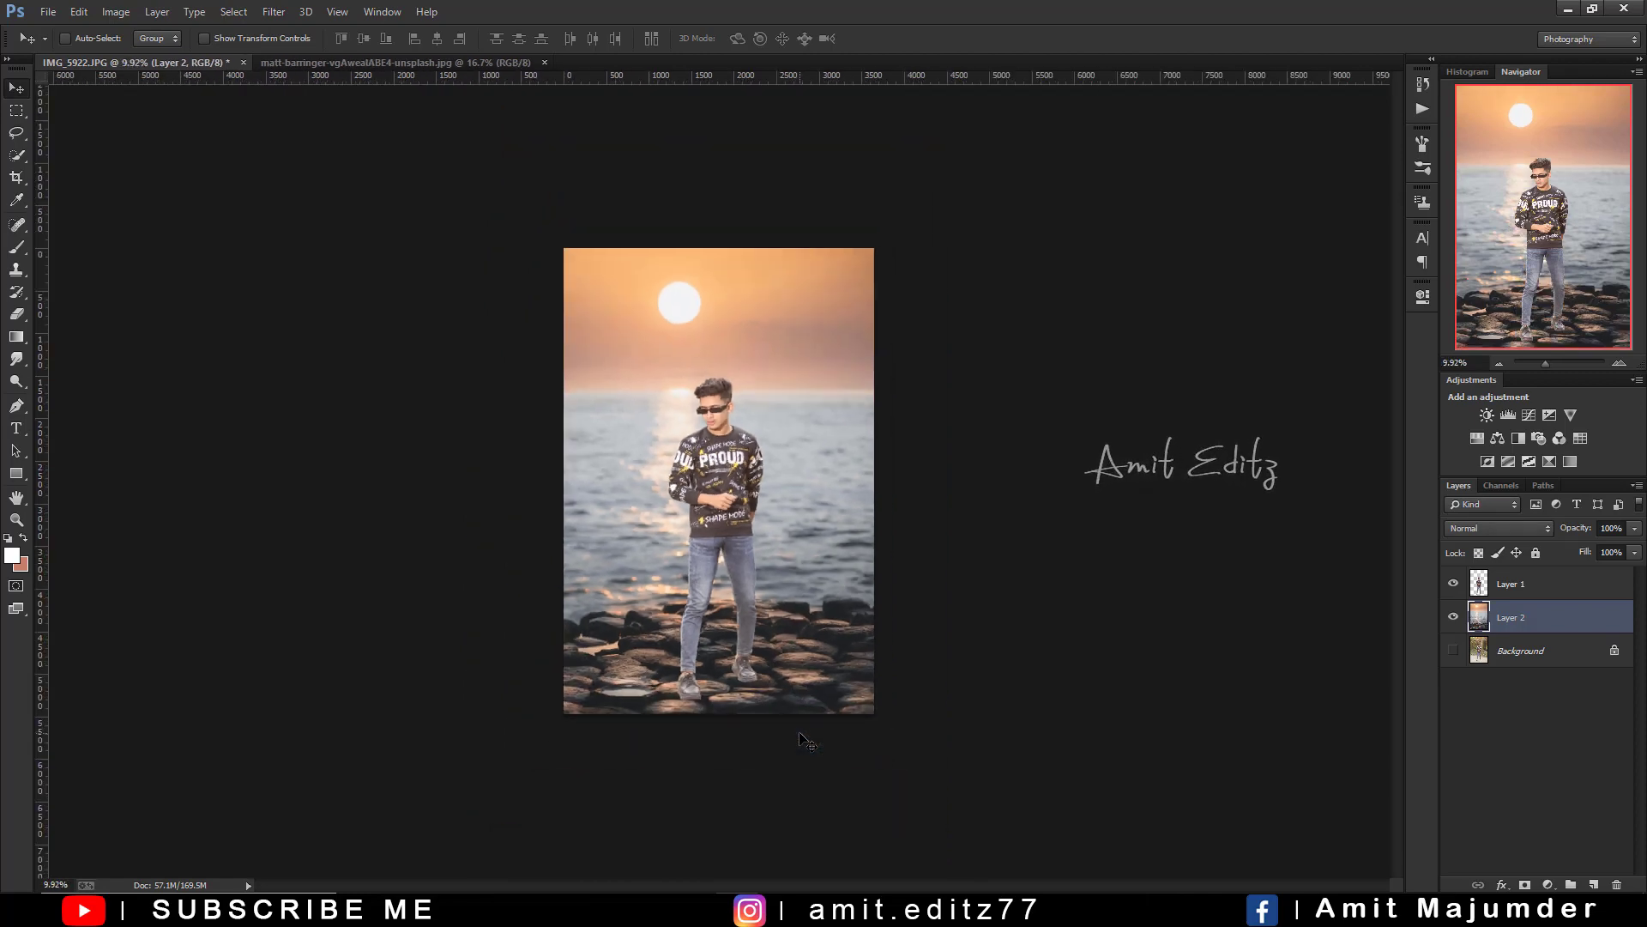
pyautogui.scroll(-2, 801, 734)
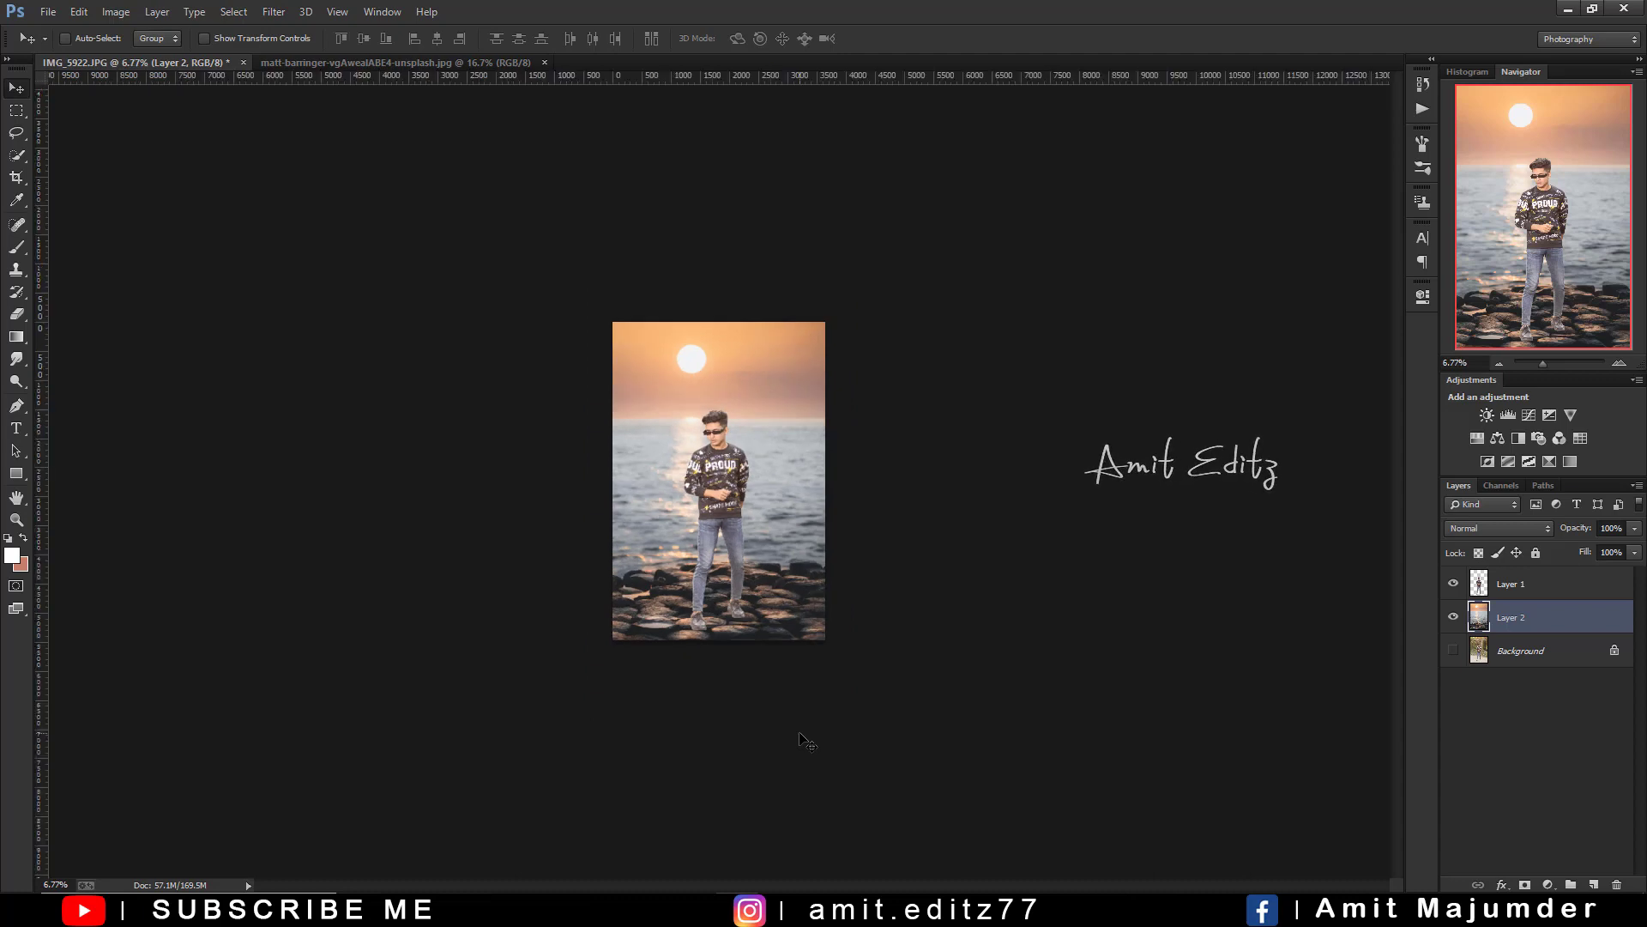
pyautogui.scroll(1, 807, 740)
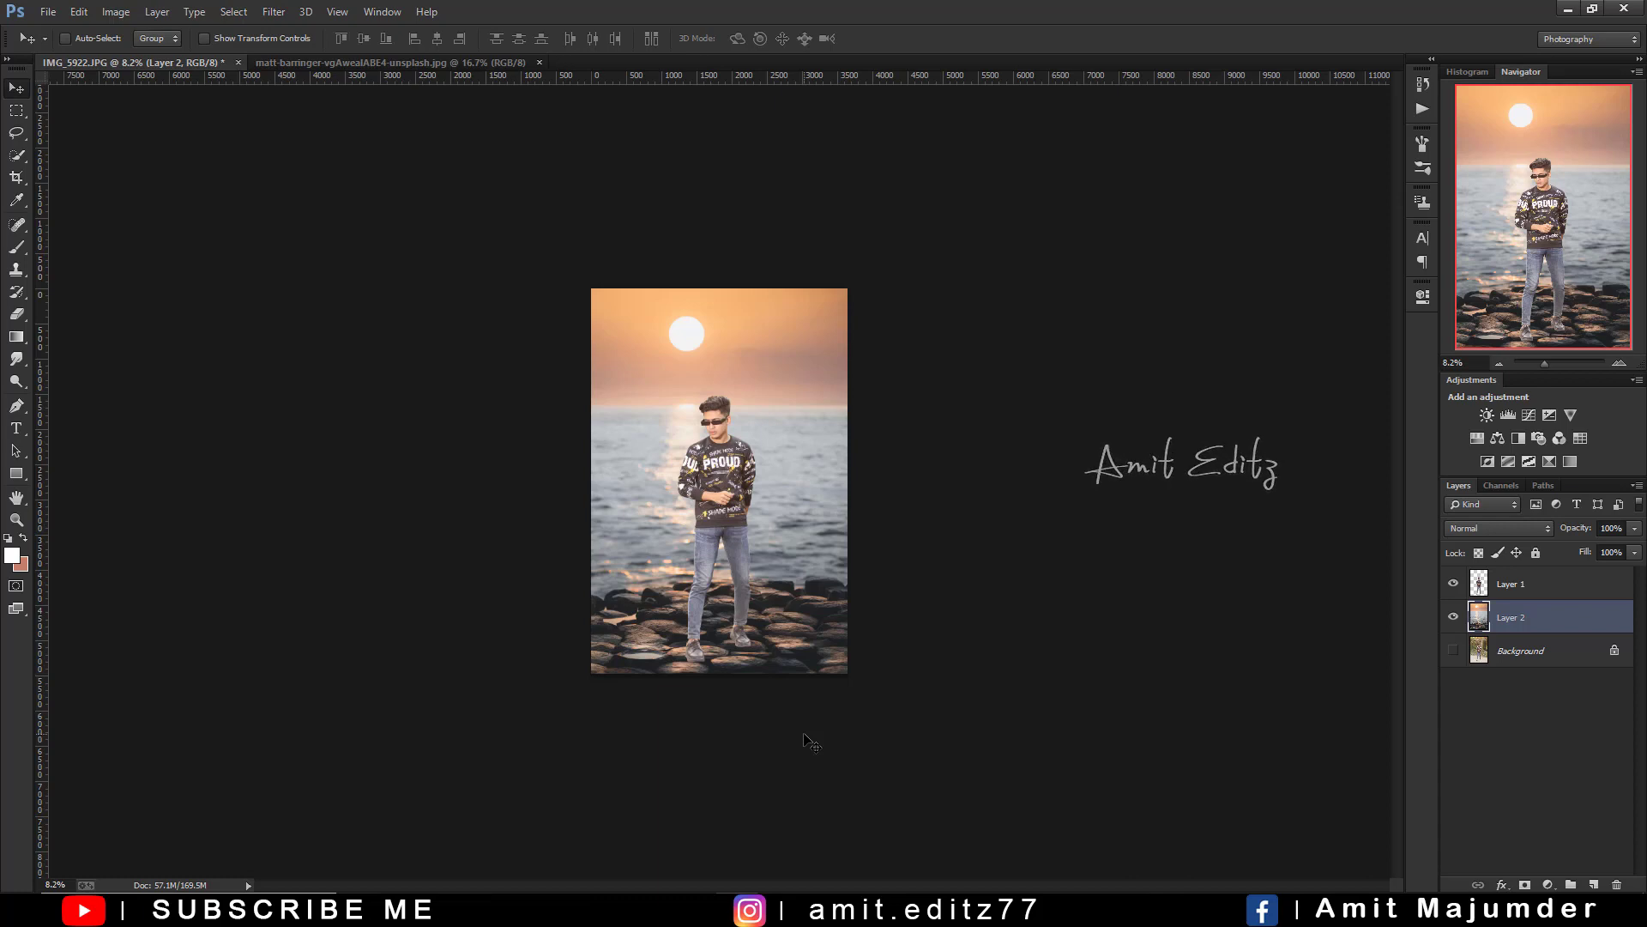
# - Enlarge the sunset layer to 153% and lower it so the rocks meet his feet
pyautogui.hotkey('ctrl', 't')
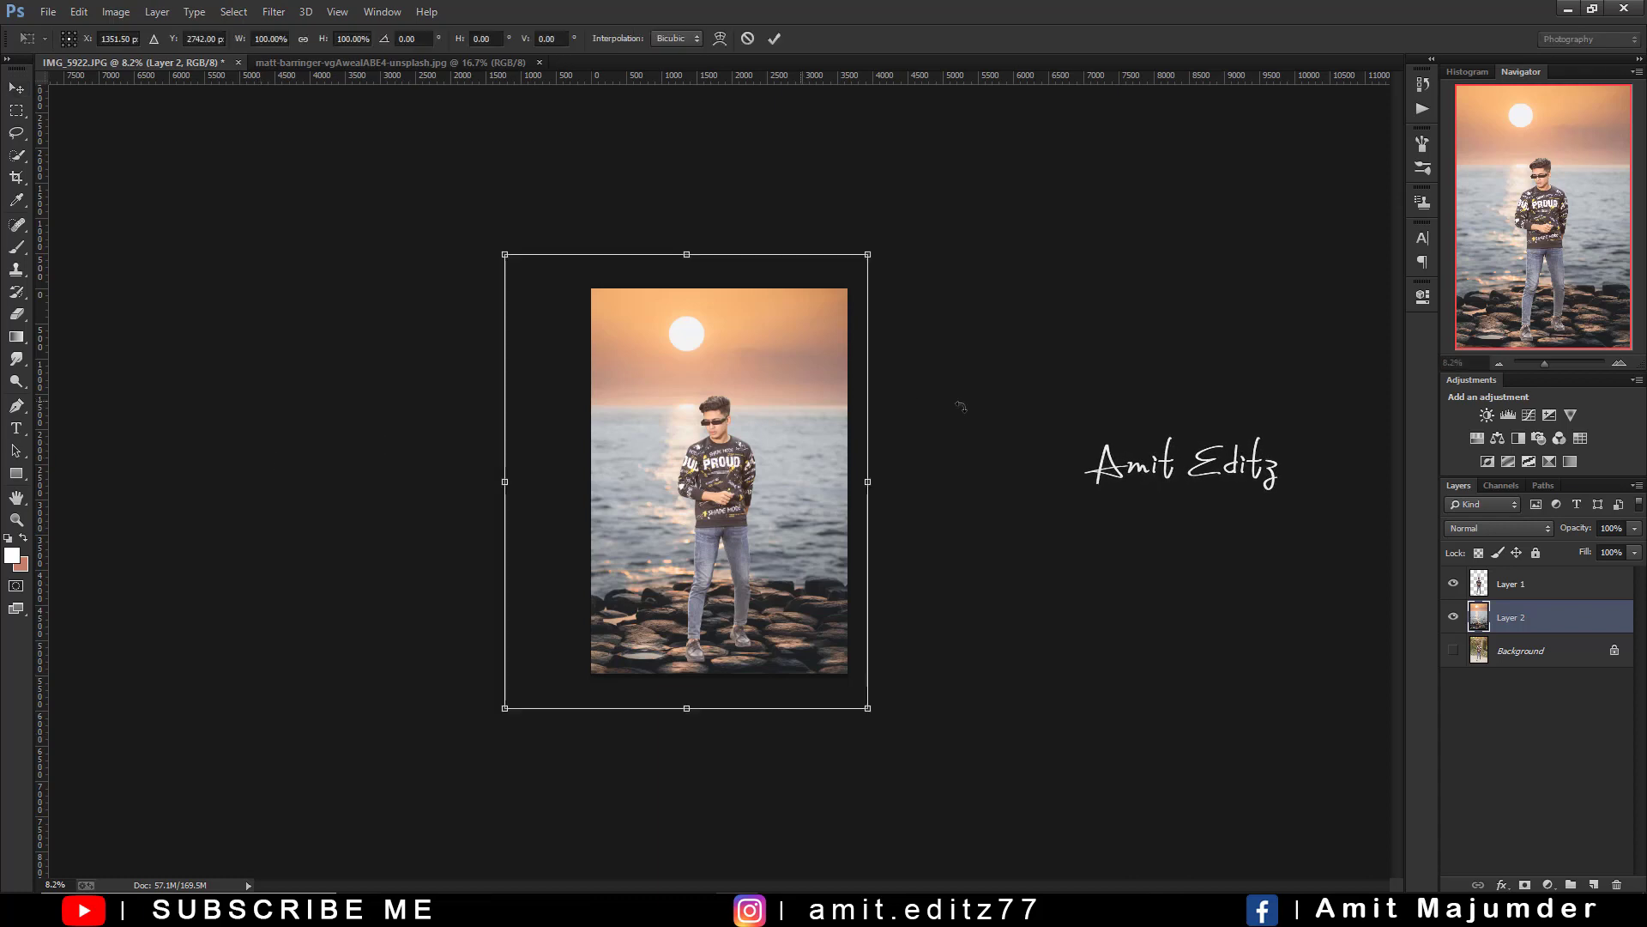
pyautogui.moveTo(874, 251); pyautogui.dragTo(871, 254)
pyautogui.moveTo(838, 438); pyautogui.dragTo(842, 434)
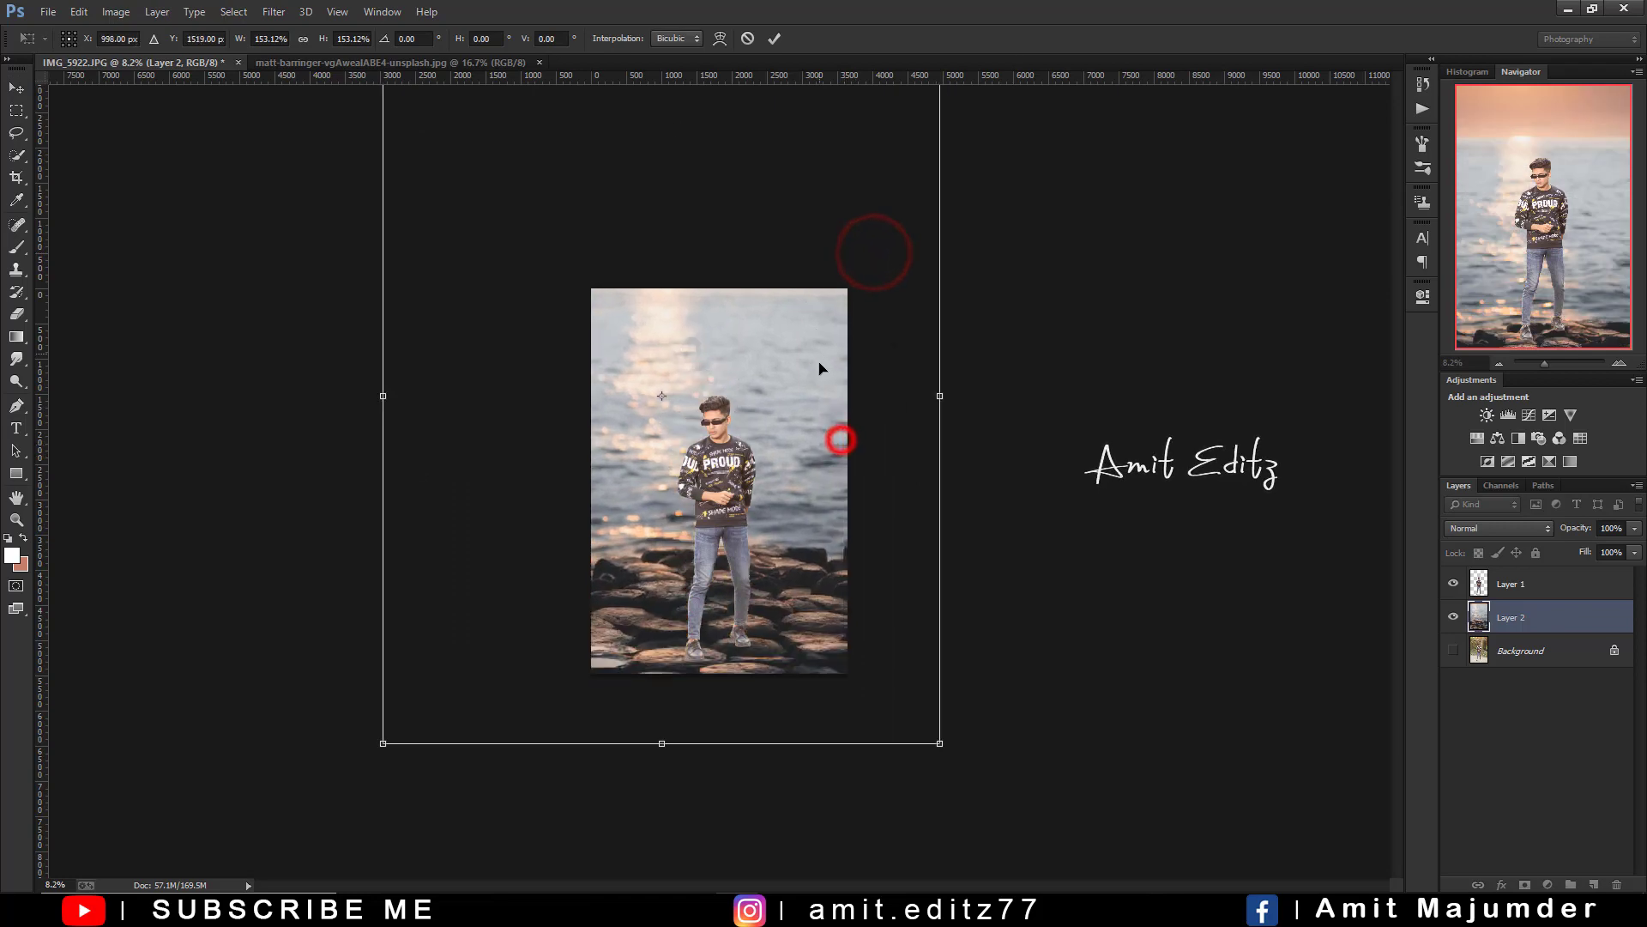
pyautogui.scroll(1, 842, 434)
pyautogui.scroll(1, 832, 501)
pyautogui.moveTo(879, 590); pyautogui.dragTo(869, 606)
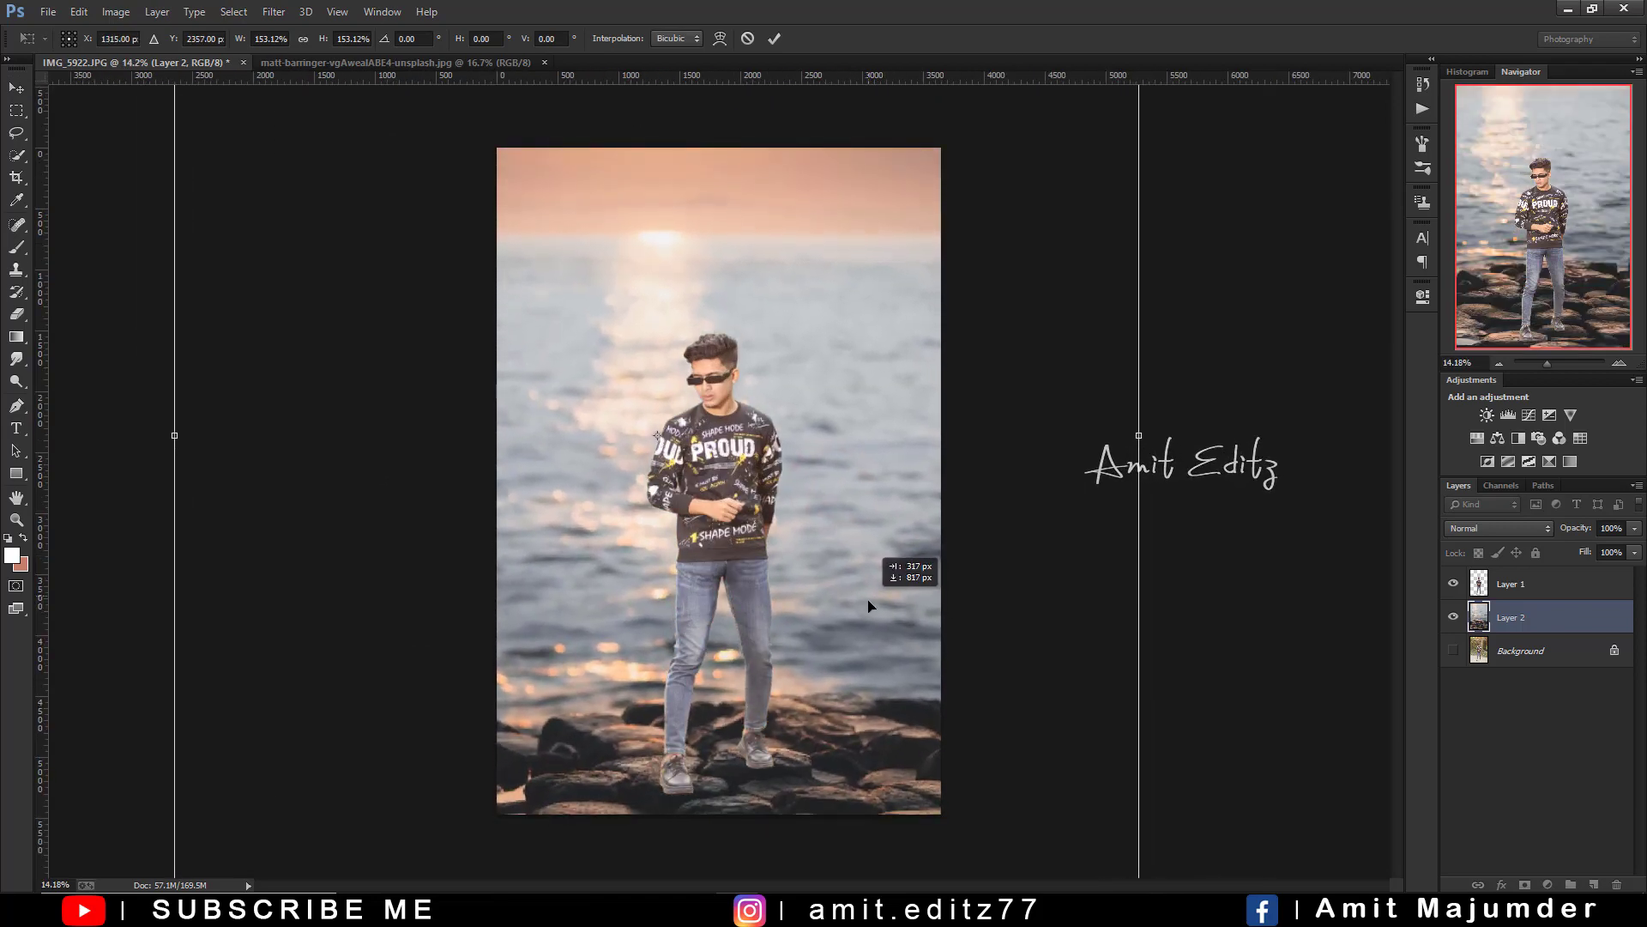
pyautogui.moveTo(869, 607); pyautogui.dragTo(868, 606)
pyautogui.scroll(-2, 869, 606)
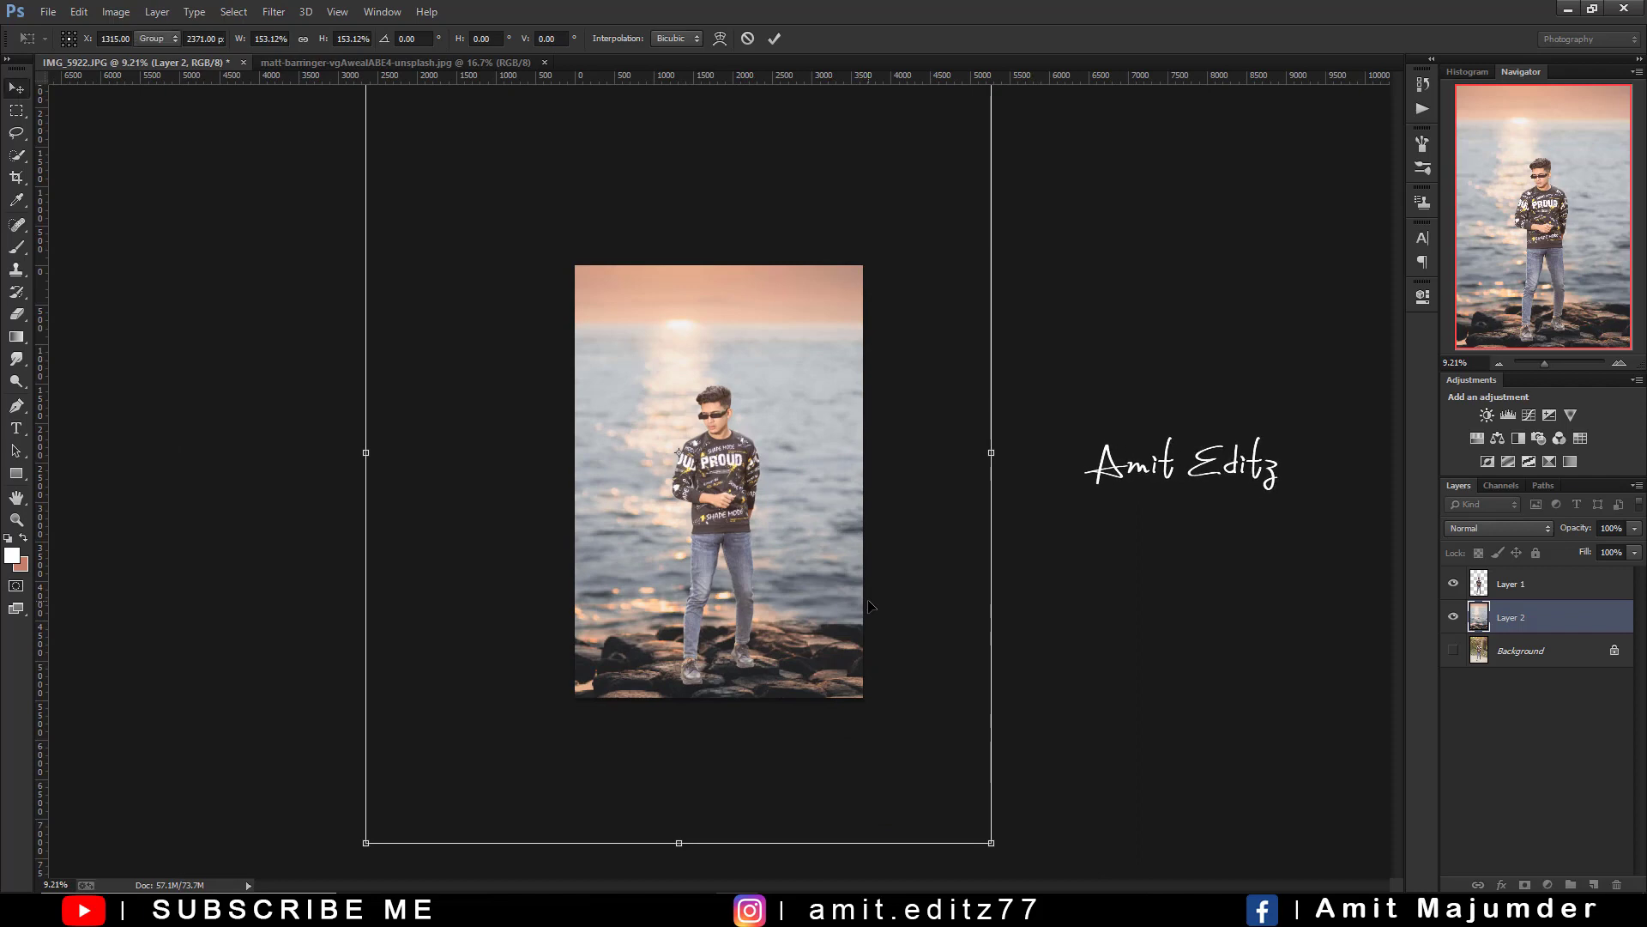
pyautogui.scroll(5, 923, 606)
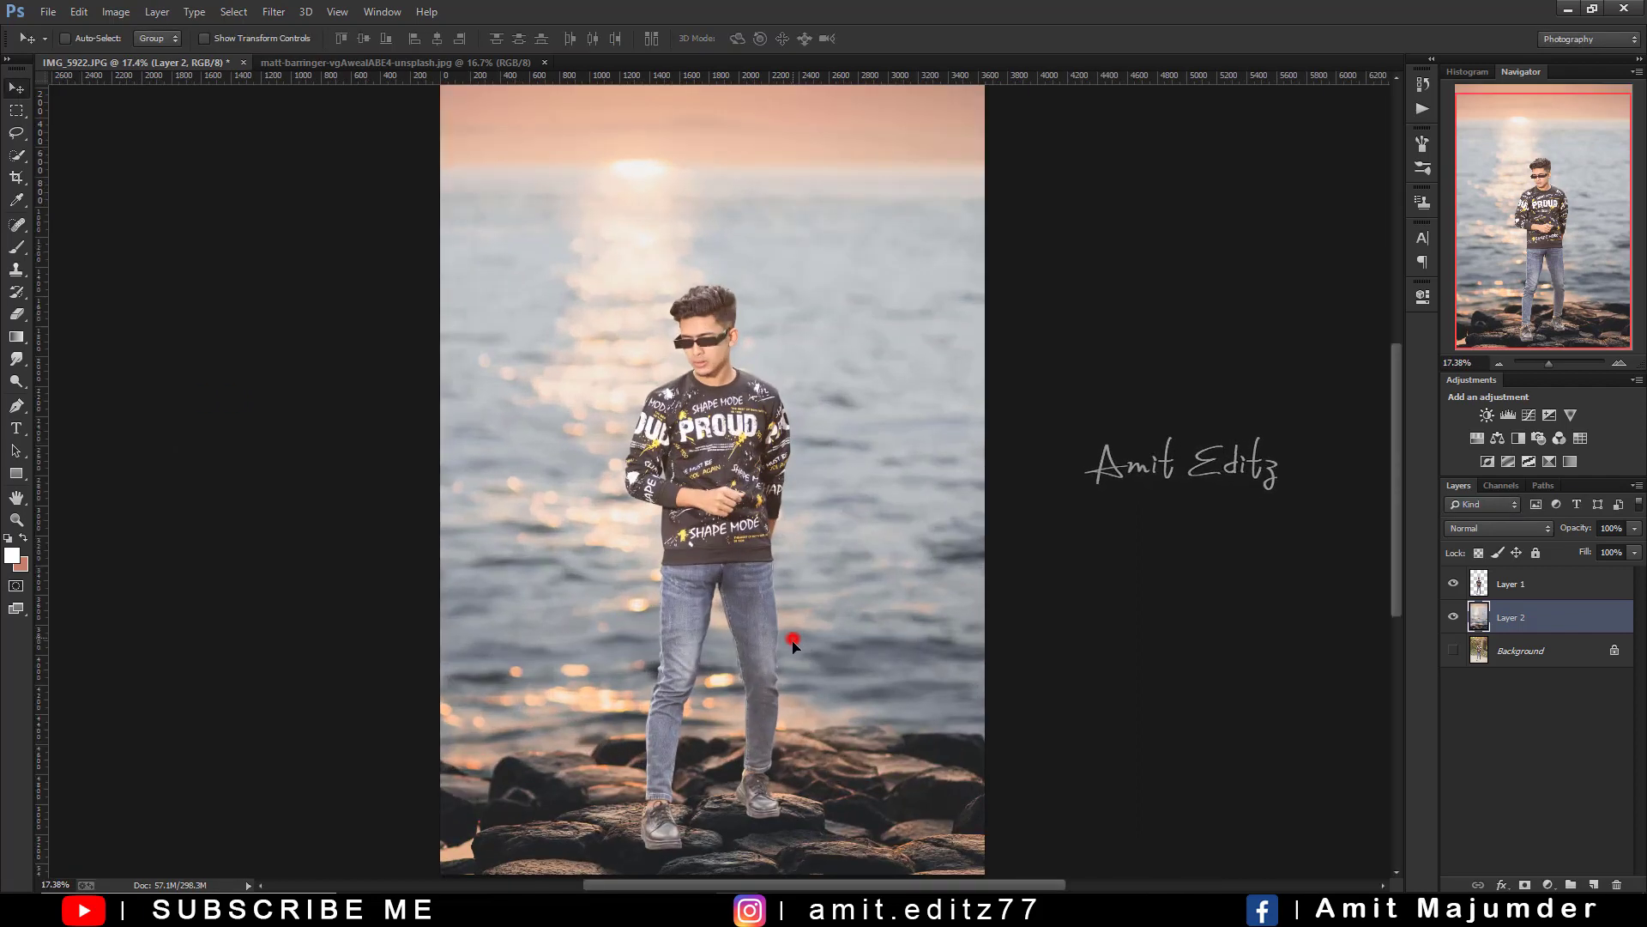
pyautogui.moveTo(793, 645); pyautogui.dragTo(793, 648)
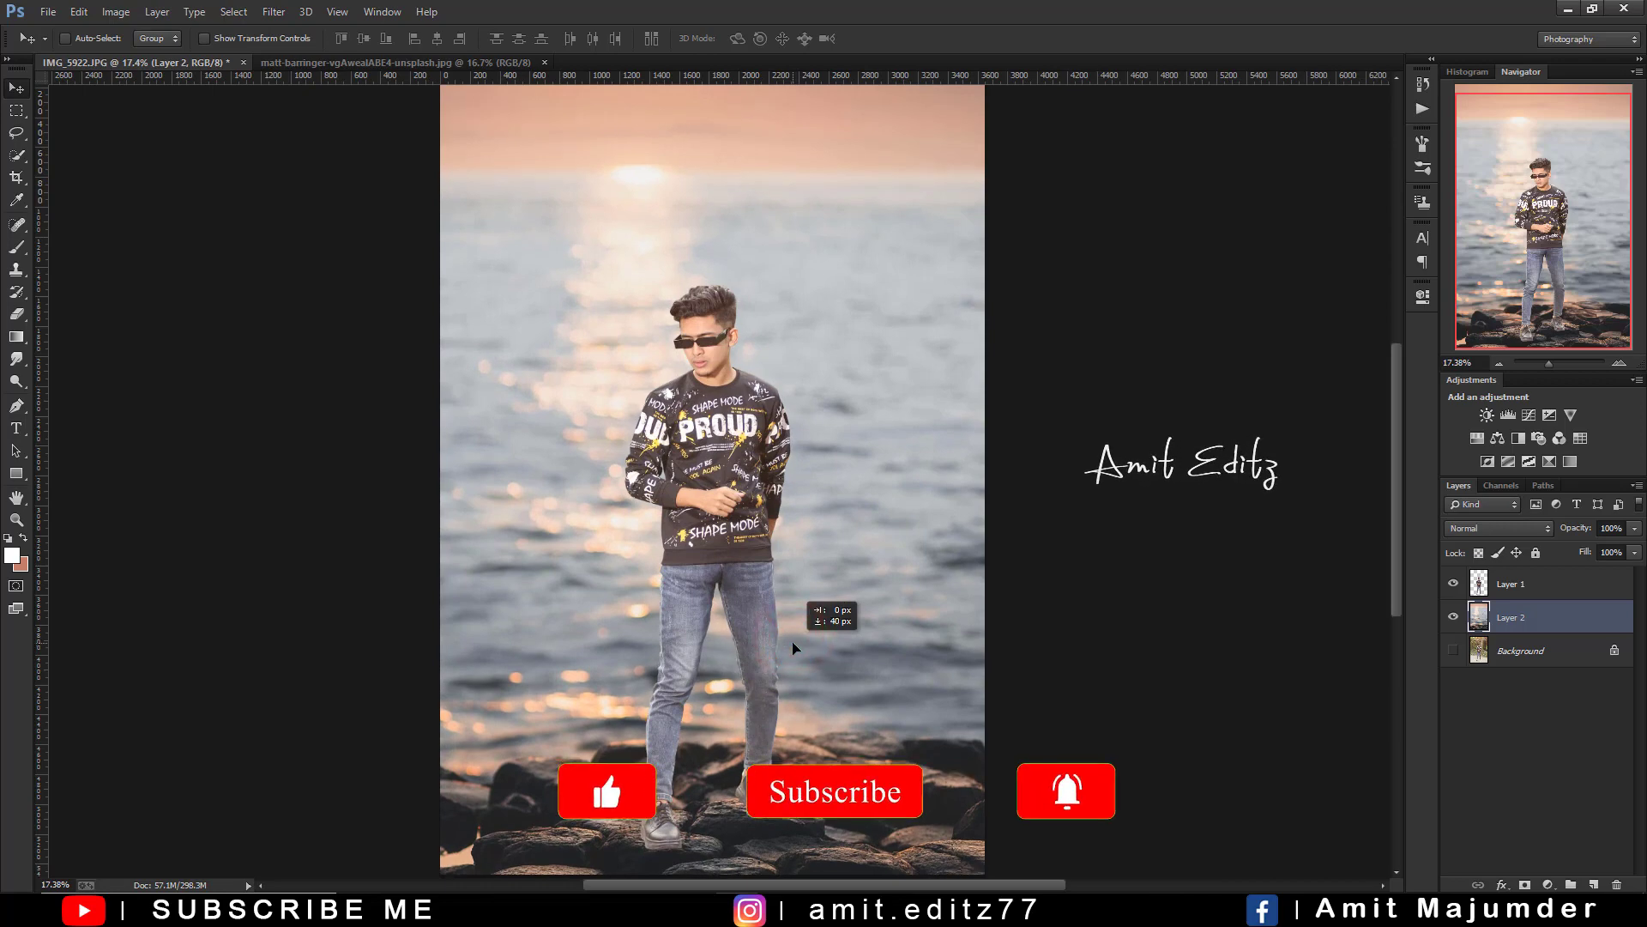
pyautogui.scroll(-3, 793, 648)
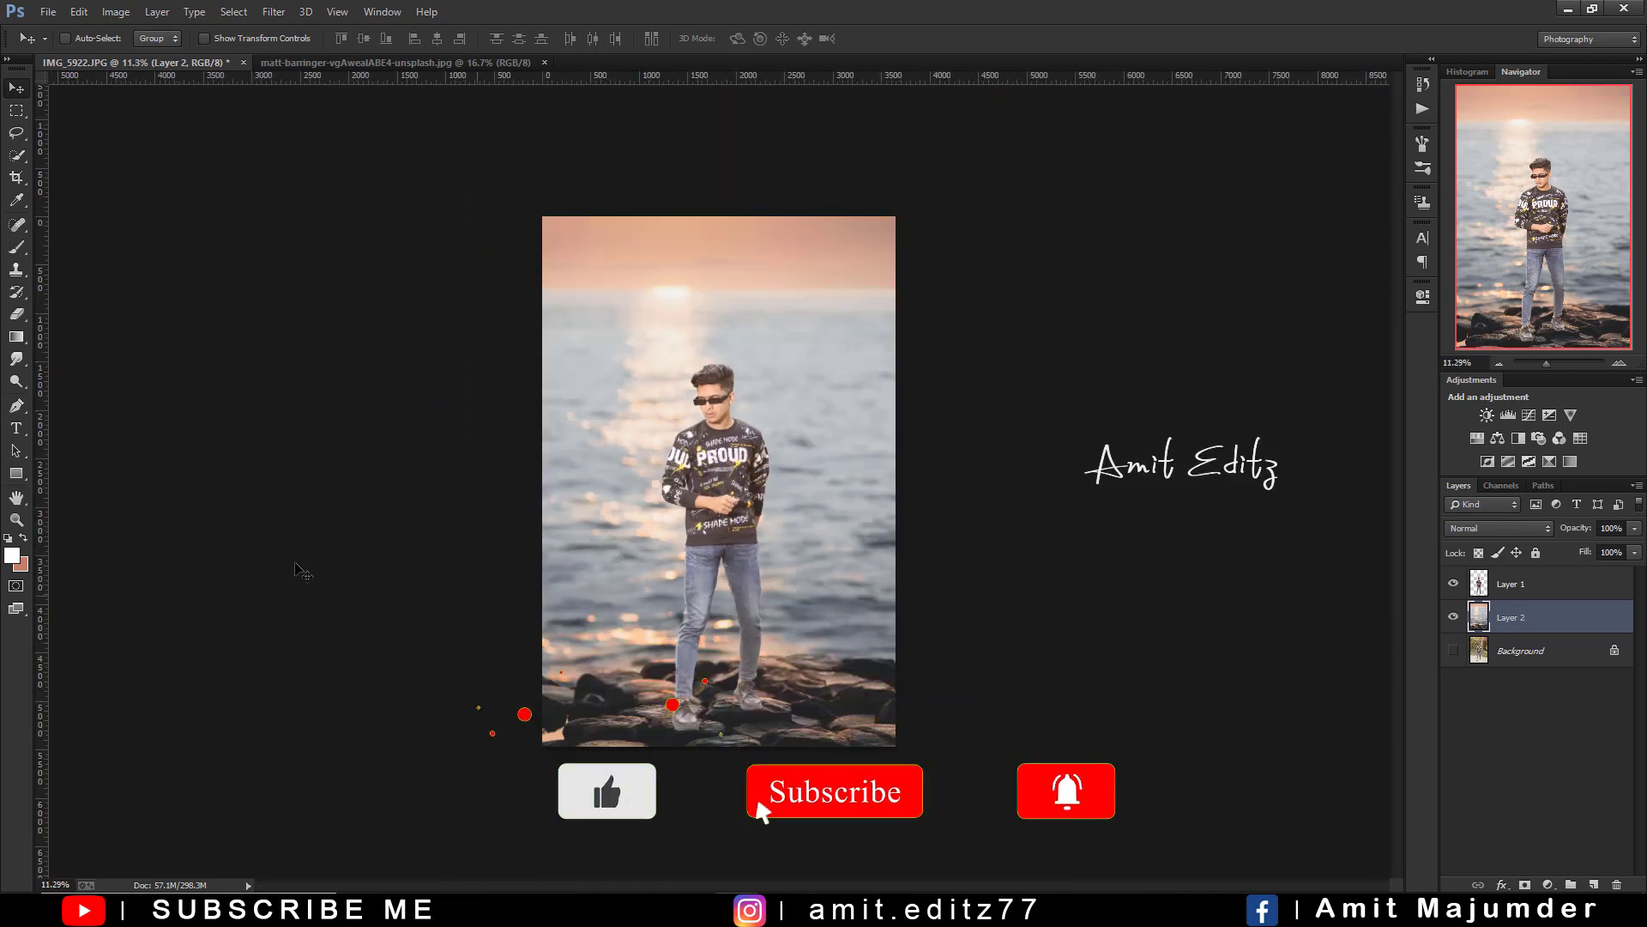
# - Crop away the overhanging background so the image matches the canvas
pyautogui.click(17, 176)
pyautogui.click(729, 472)
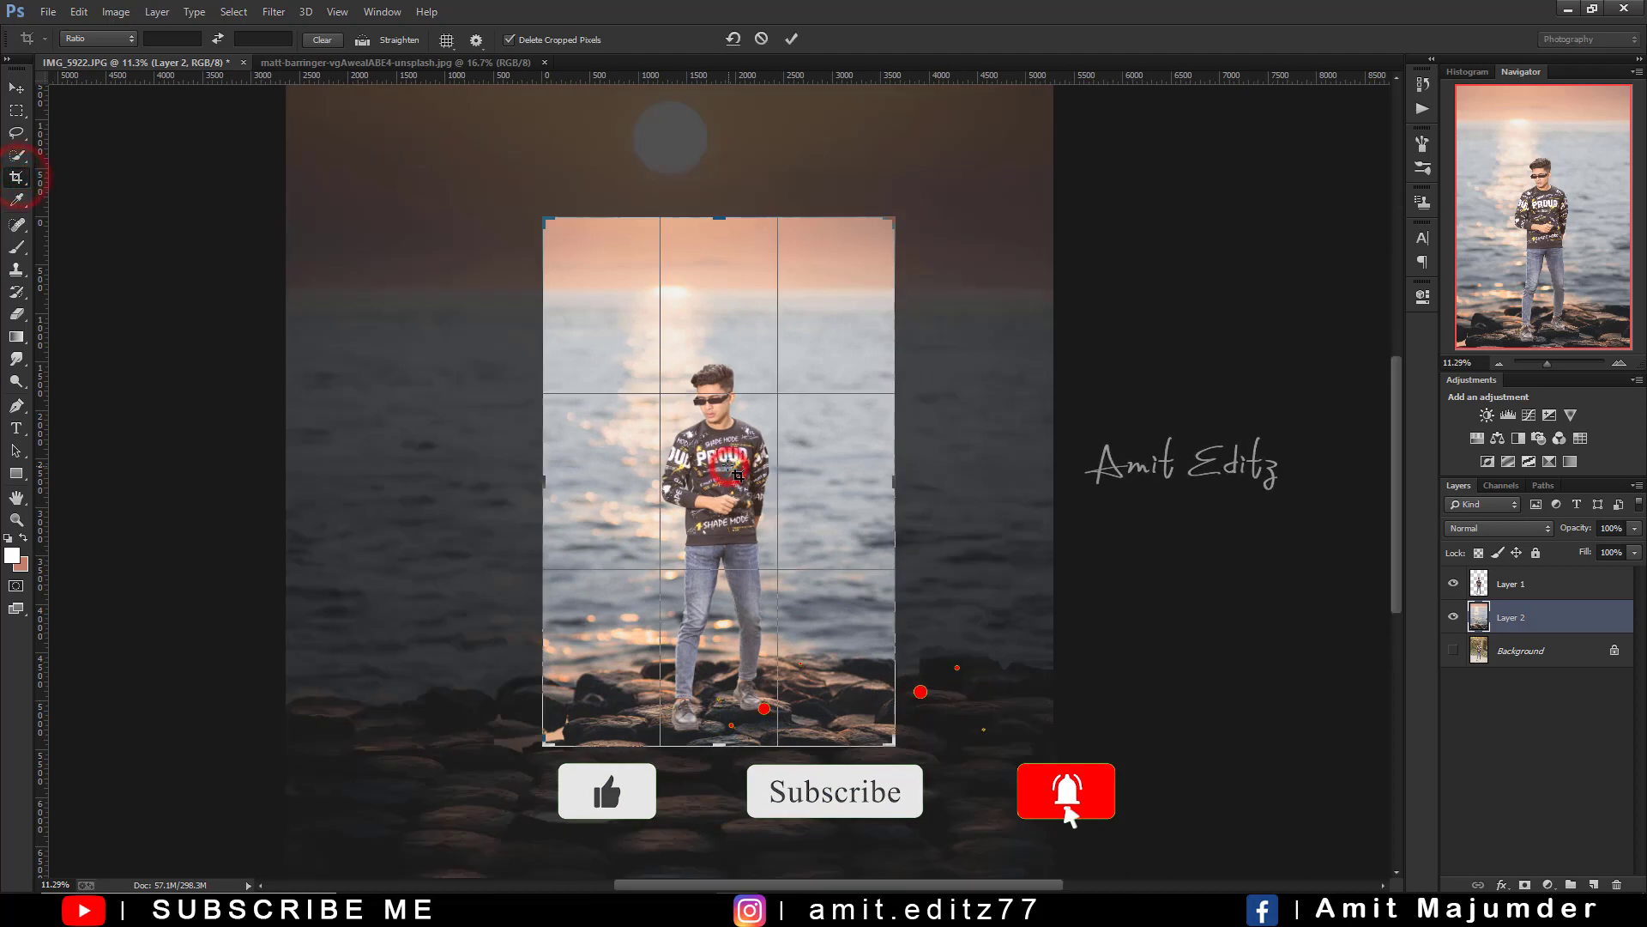
pyautogui.press('Return')
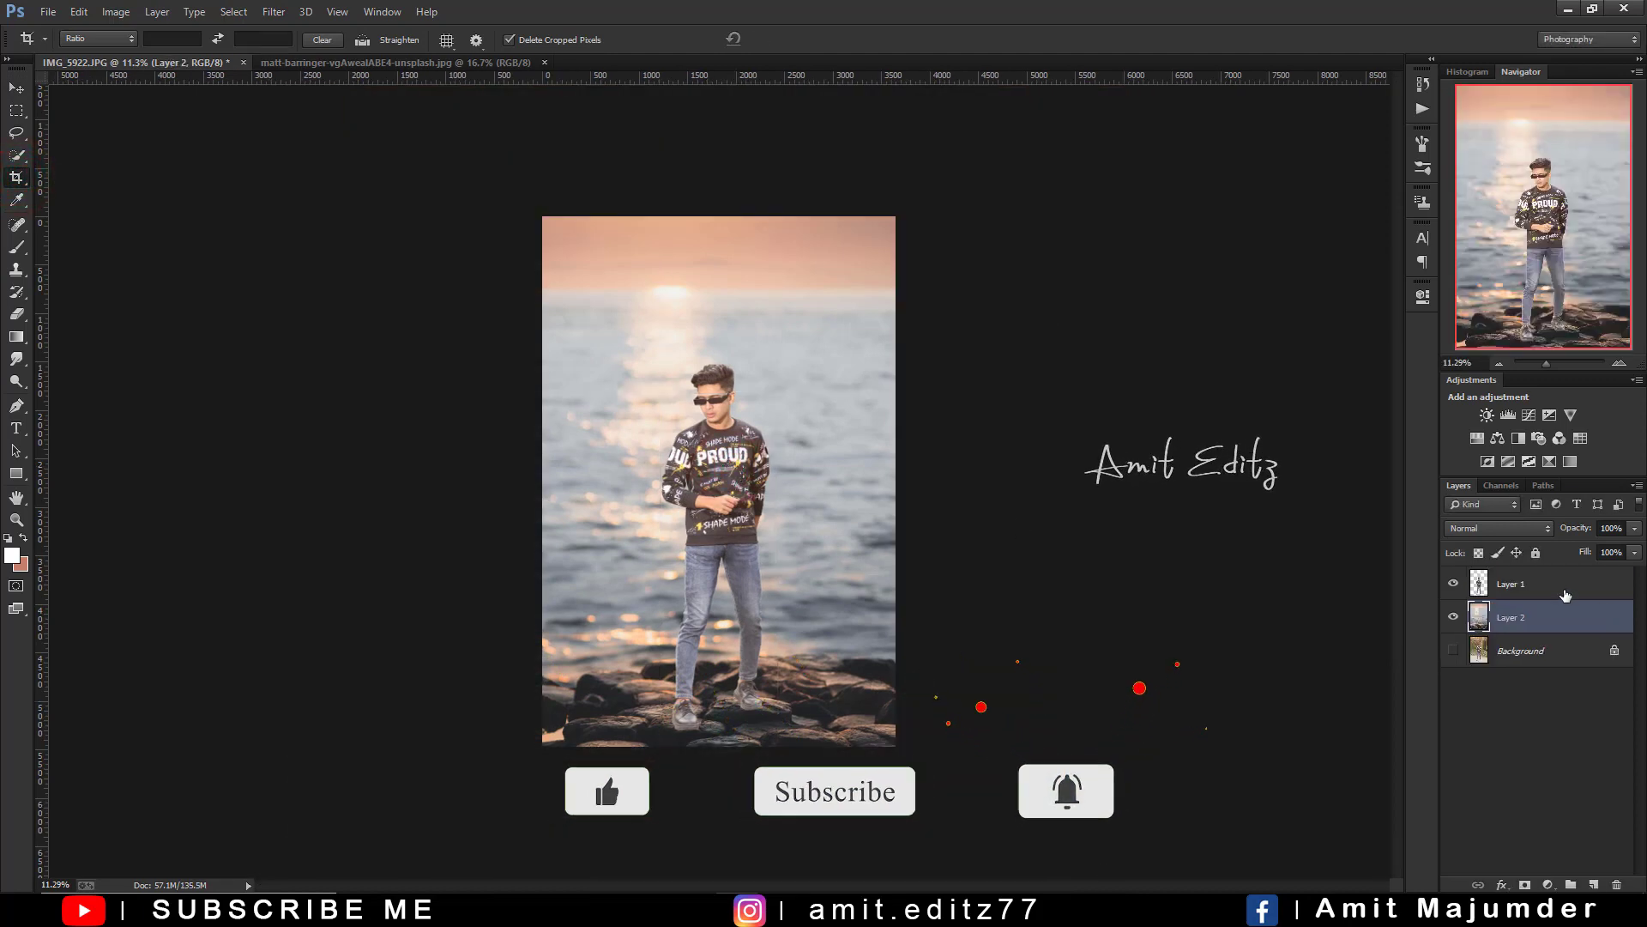
pyautogui.click(1565, 591)
# - Add a black Color Fill layer beneath the boy with its mask inverted to hide it
pyautogui.click(1542, 886)
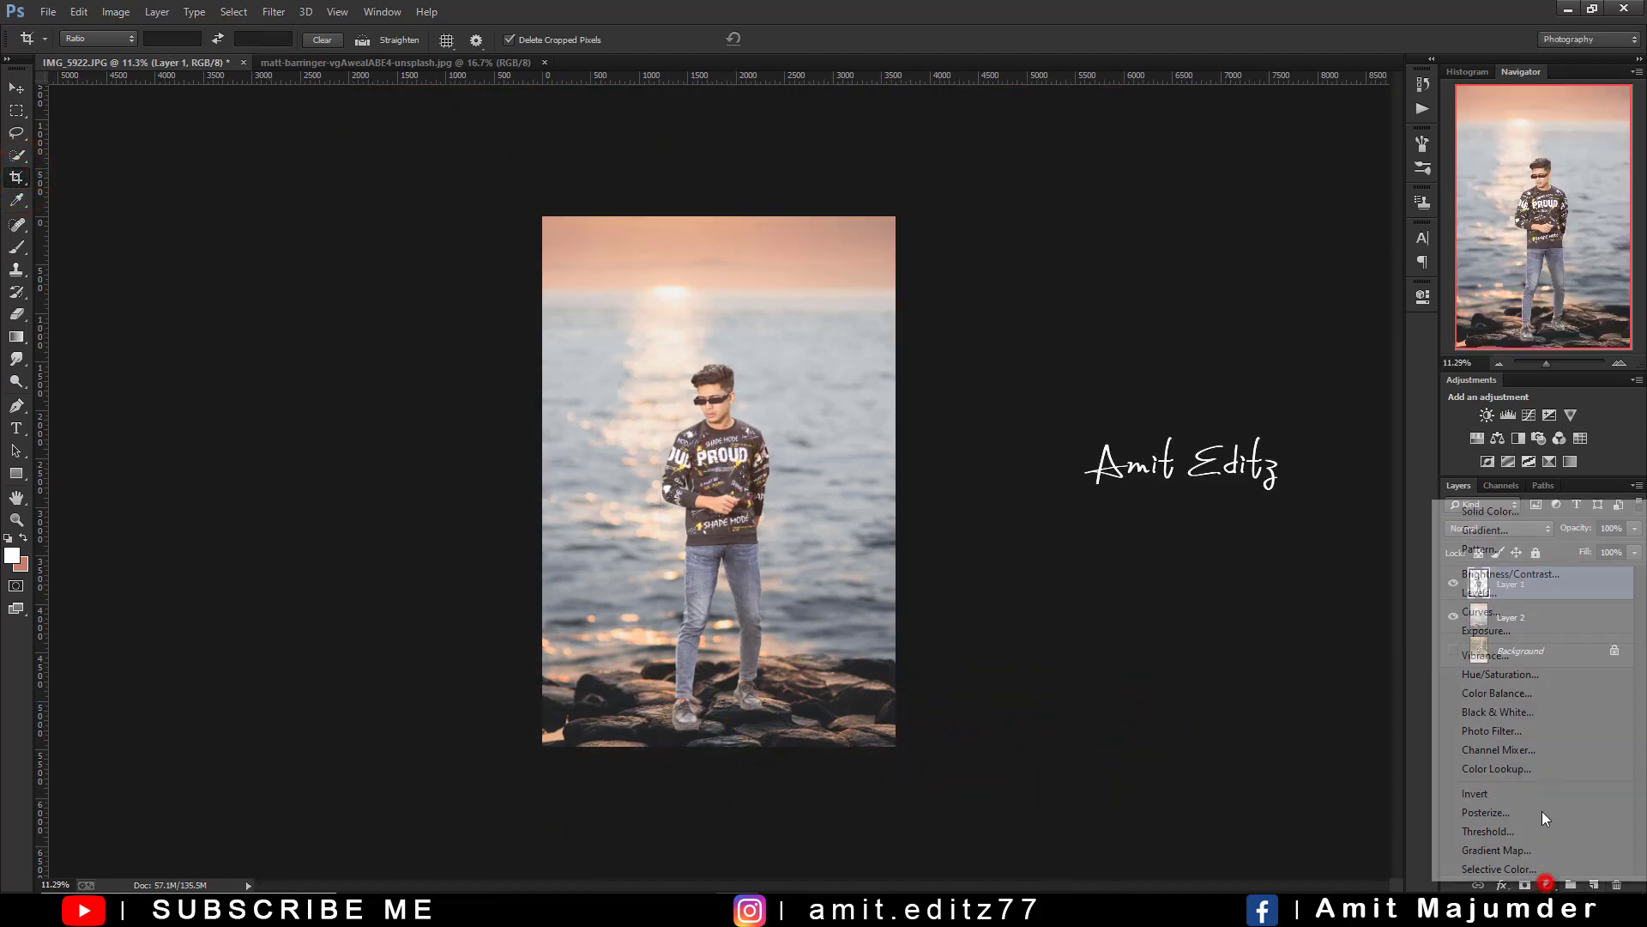
pyautogui.click(1472, 515)
pyautogui.moveTo(1198, 775); pyautogui.dragTo(1125, 843)
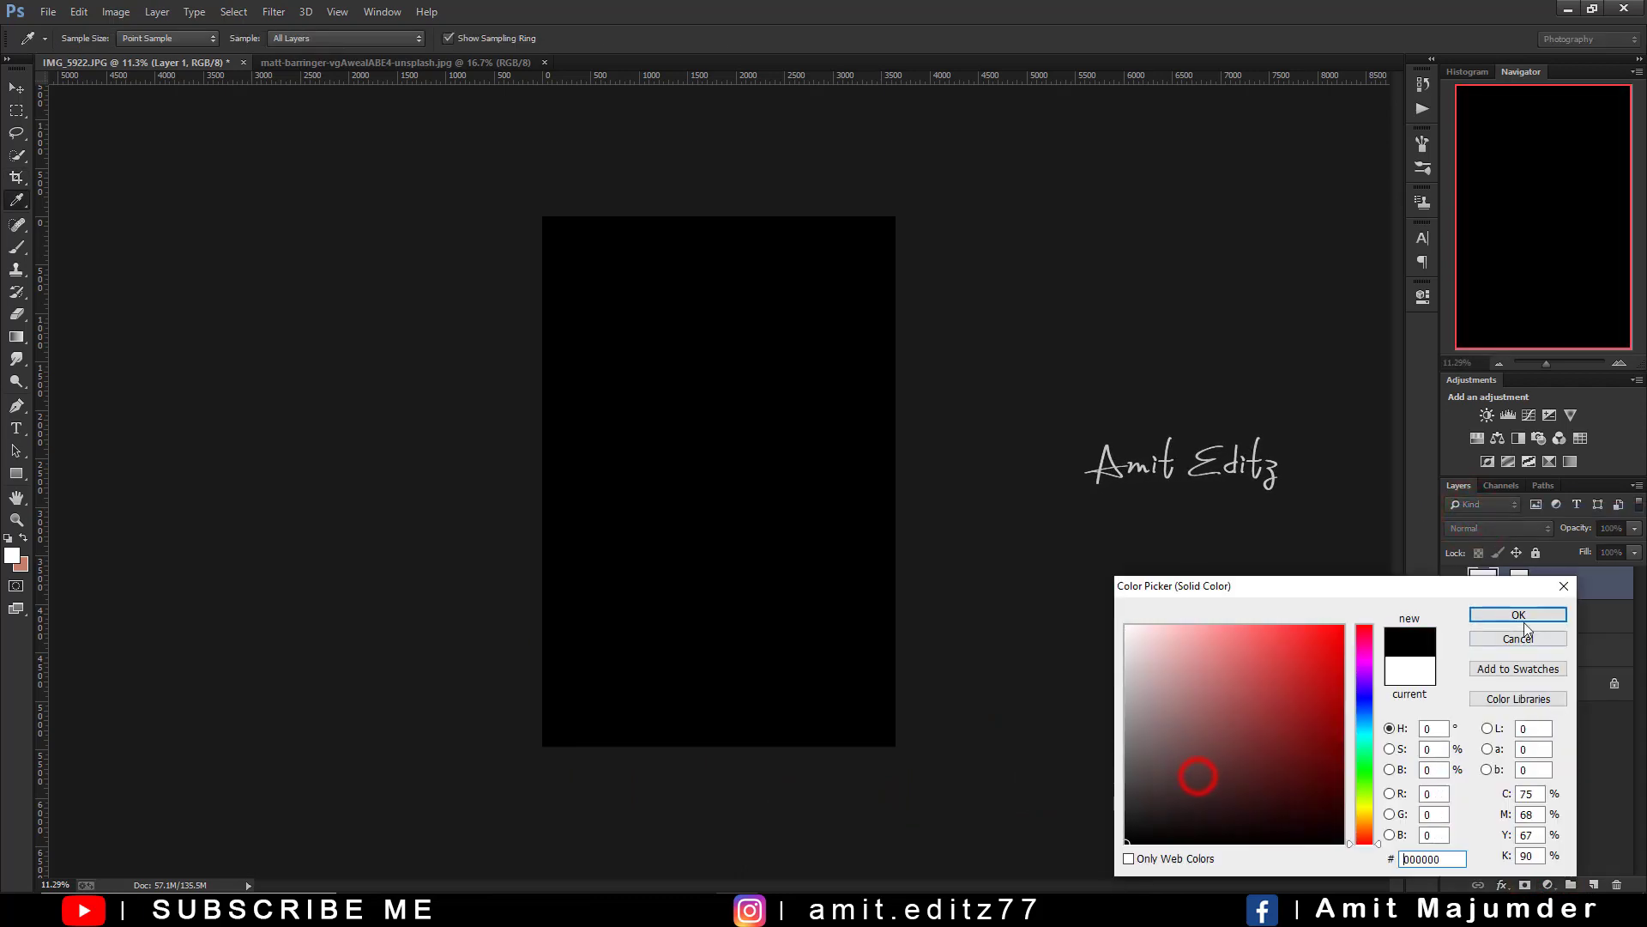
pyautogui.click(1530, 614)
pyautogui.moveTo(1563, 588); pyautogui.dragTo(1513, 605)
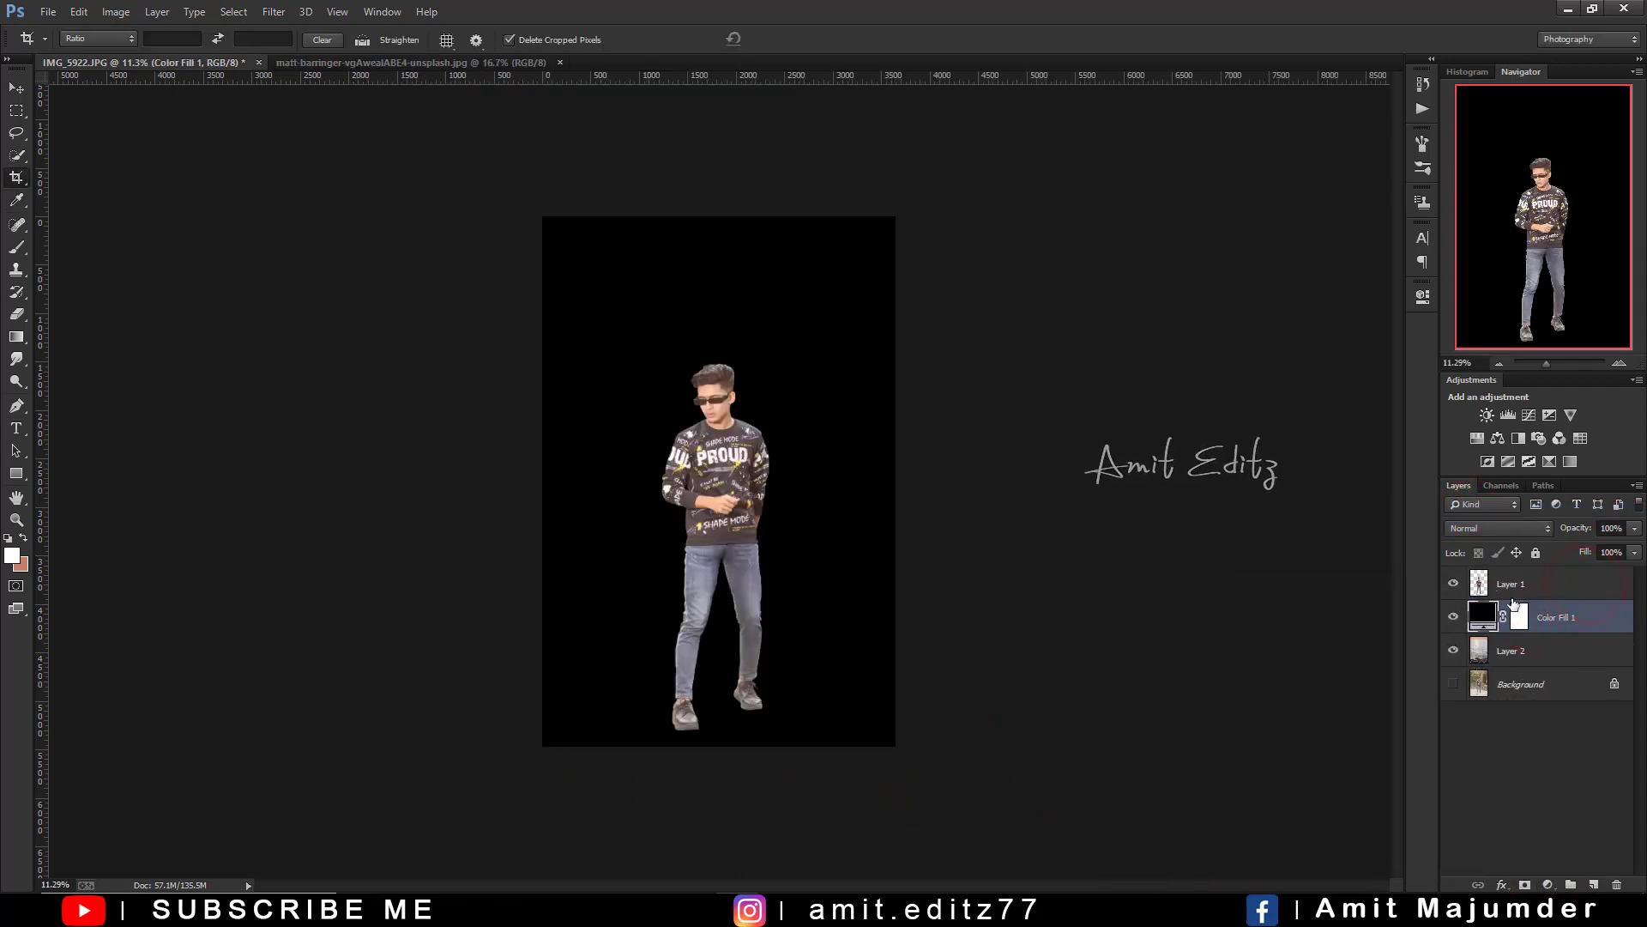
pyautogui.click(1519, 620)
pyautogui.hotkey('ctrl', 'i')
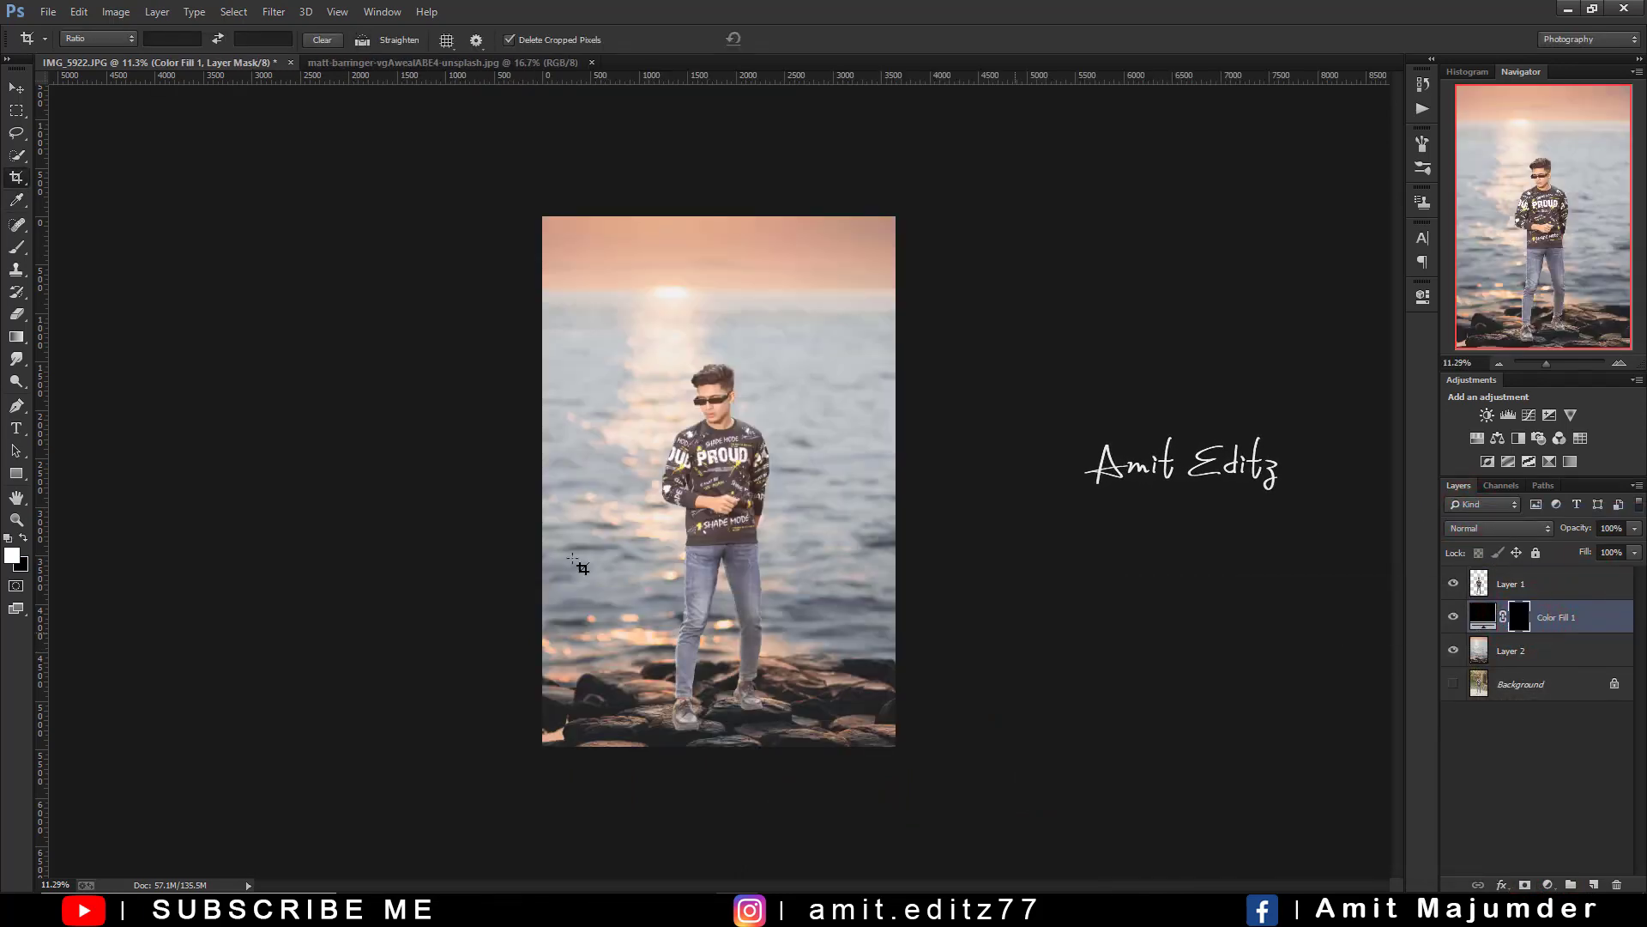
# - Paint shadow under both shoe soles on the mask with a soft brush of about 142 px
pyautogui.click(17, 251)
pyautogui.rightClick(710, 568)
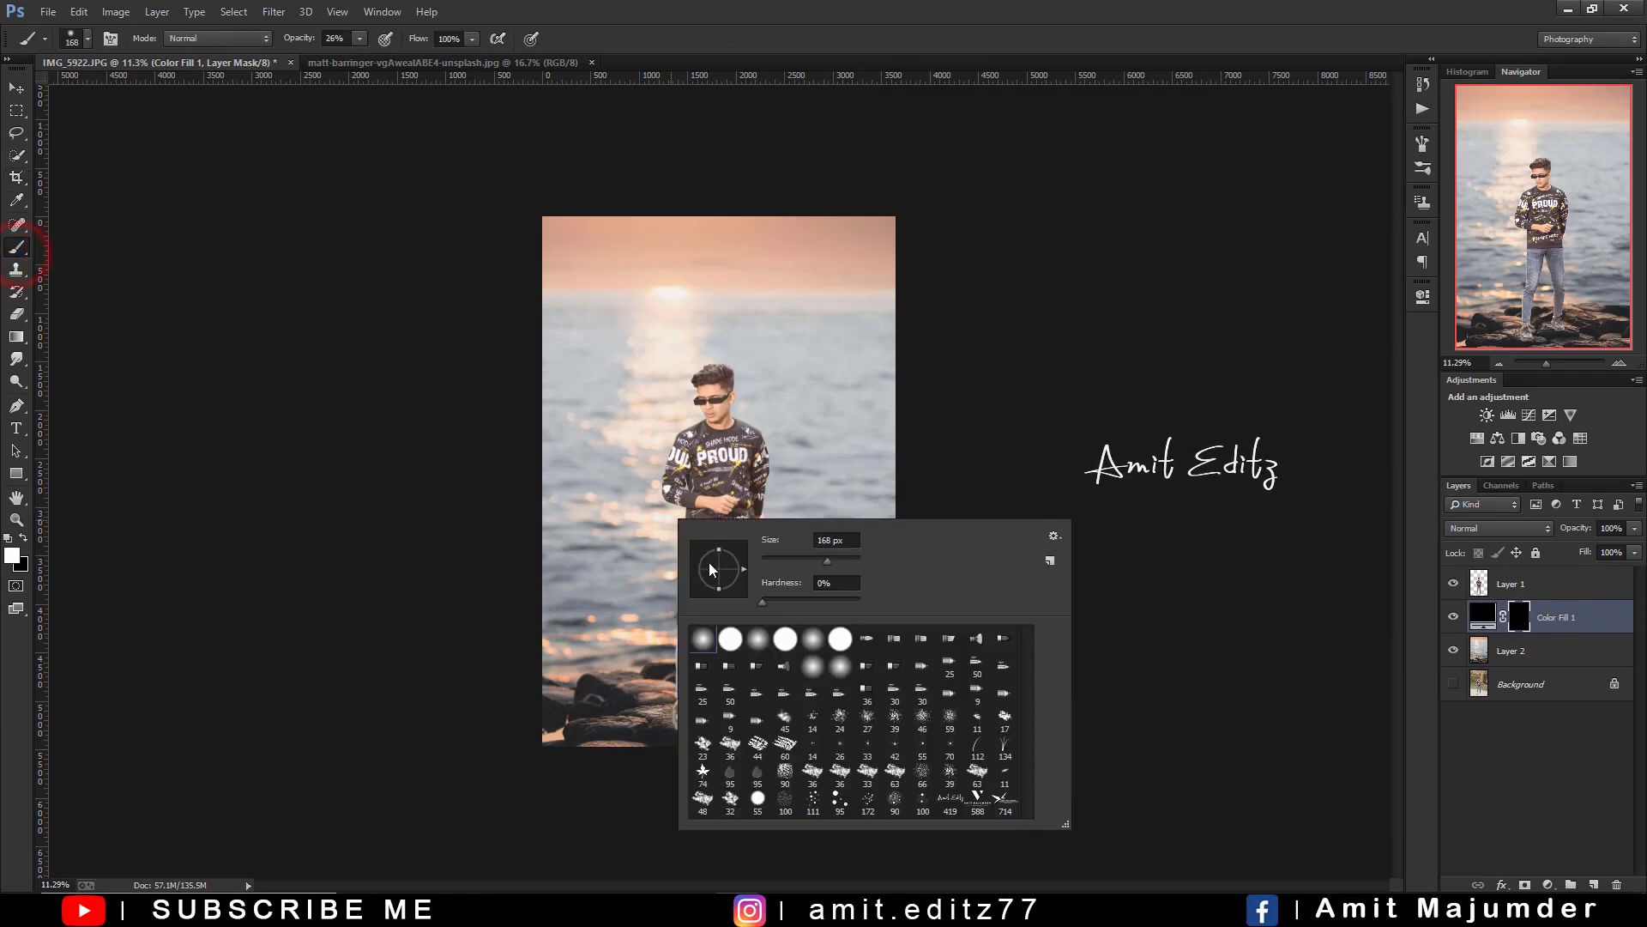
pyautogui.press('Escape')
pyautogui.moveTo(712, 576); pyautogui.dragTo(700, 734)
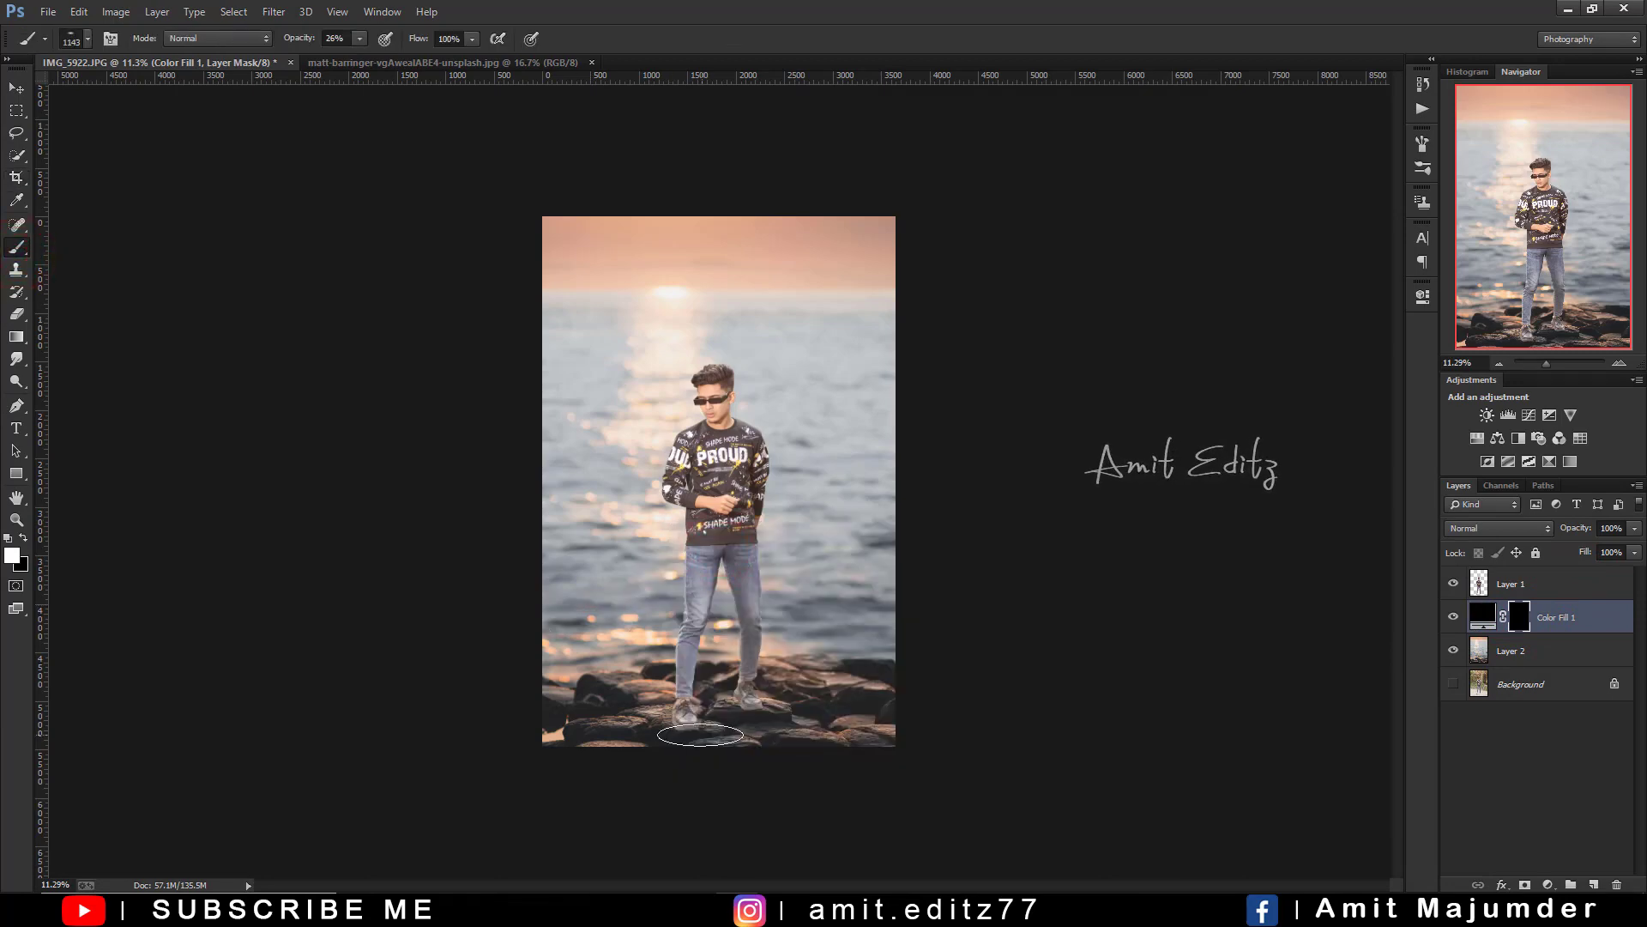
pyautogui.scroll(2, 688, 728)
pyautogui.scroll(2, 676, 739)
pyautogui.scroll(2, 676, 740)
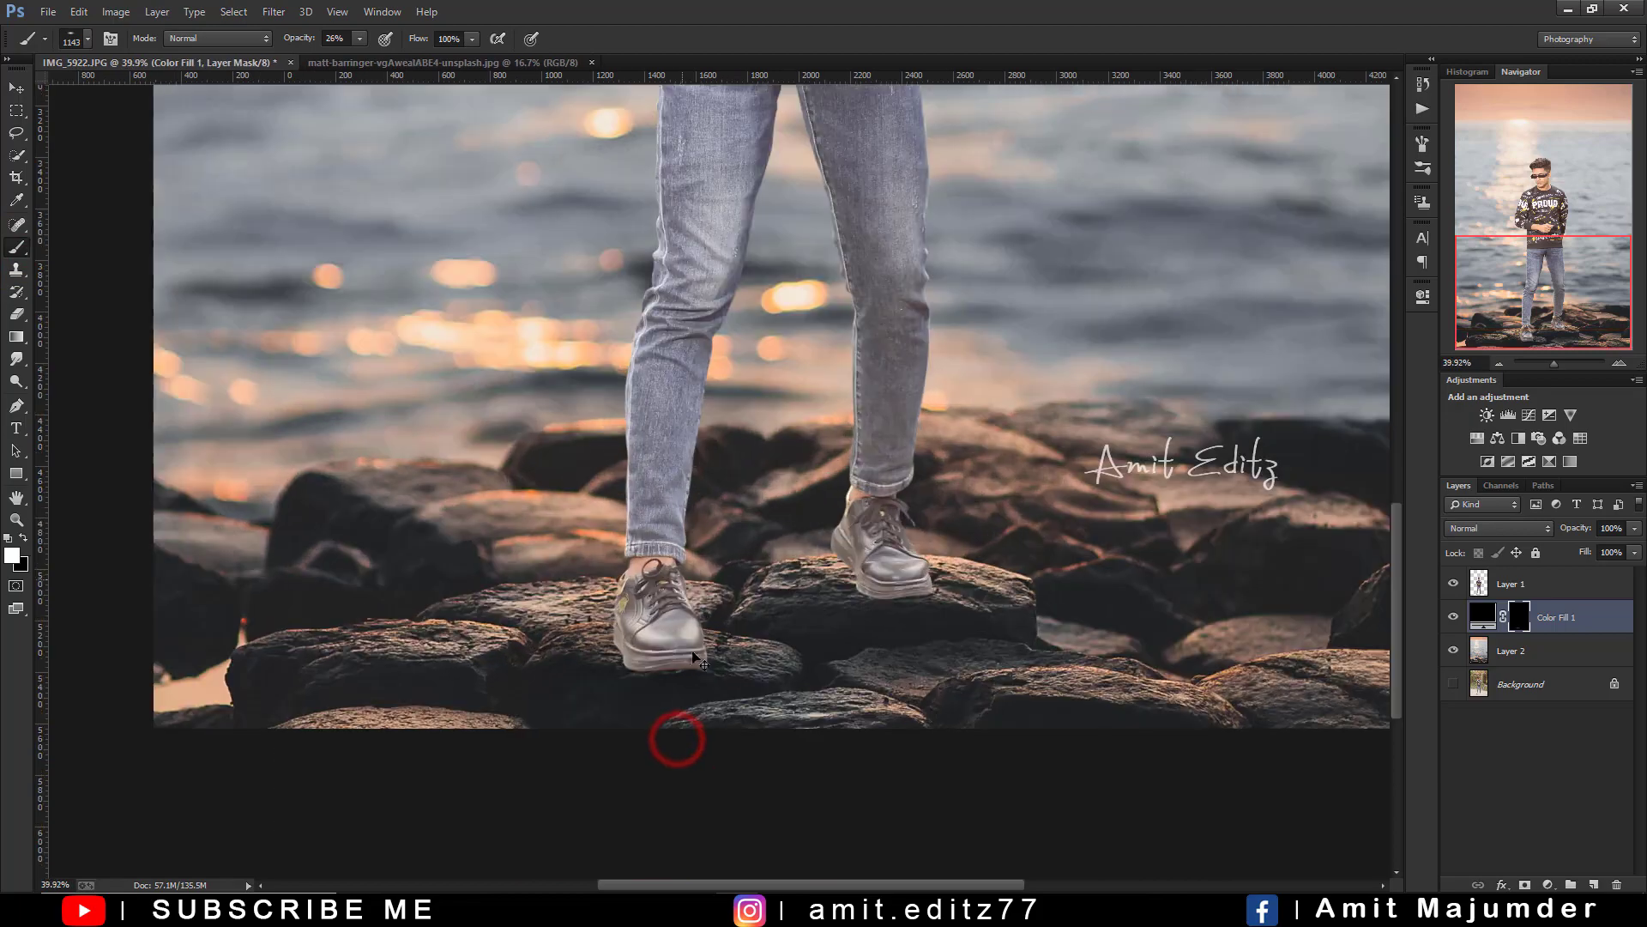
pyautogui.scroll(1, 677, 738)
pyautogui.moveTo(695, 665); pyautogui.dragTo(624, 682)
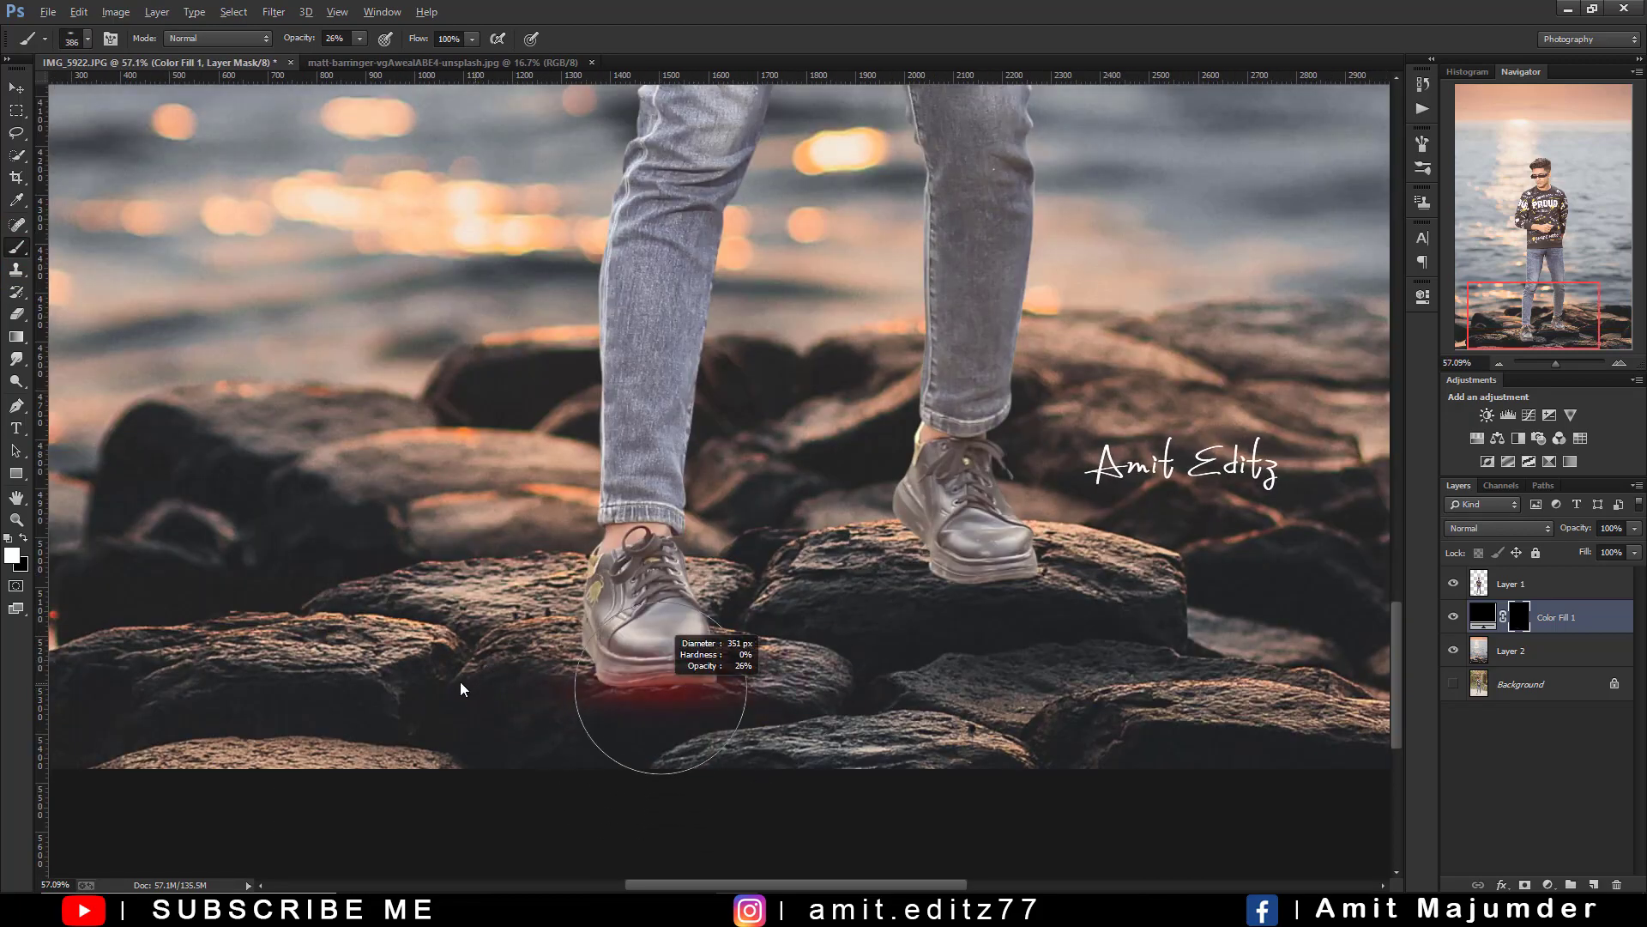
pyautogui.scroll(2, 656, 682)
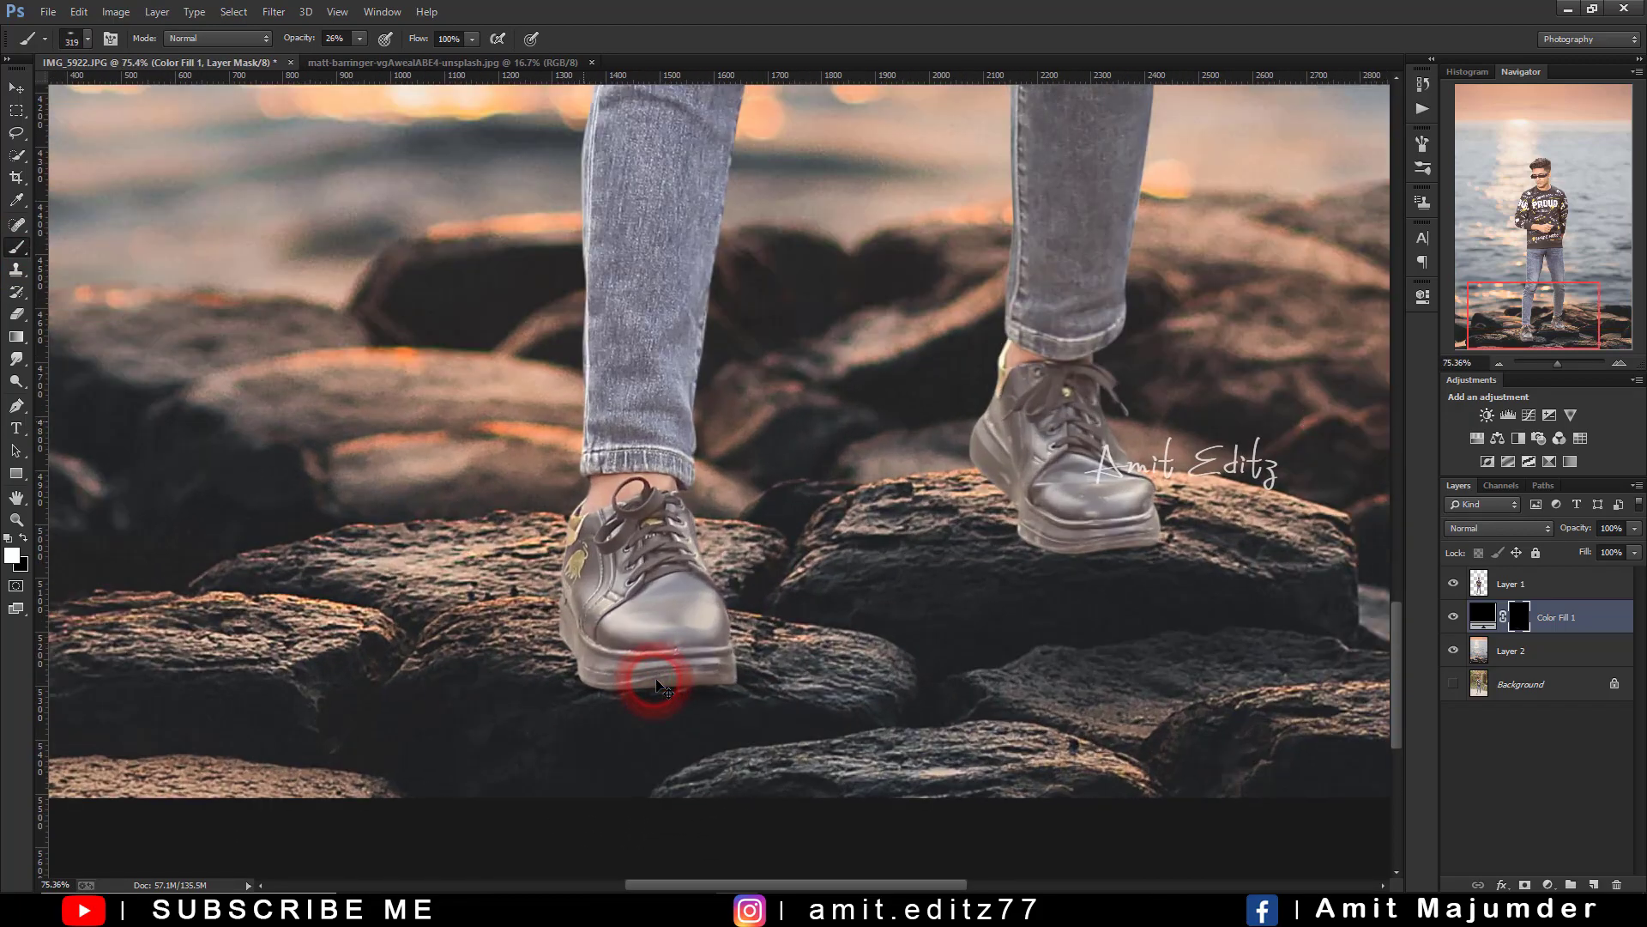
pyautogui.scroll(1, 635, 674)
pyautogui.moveTo(627, 663); pyautogui.dragTo(564, 657)
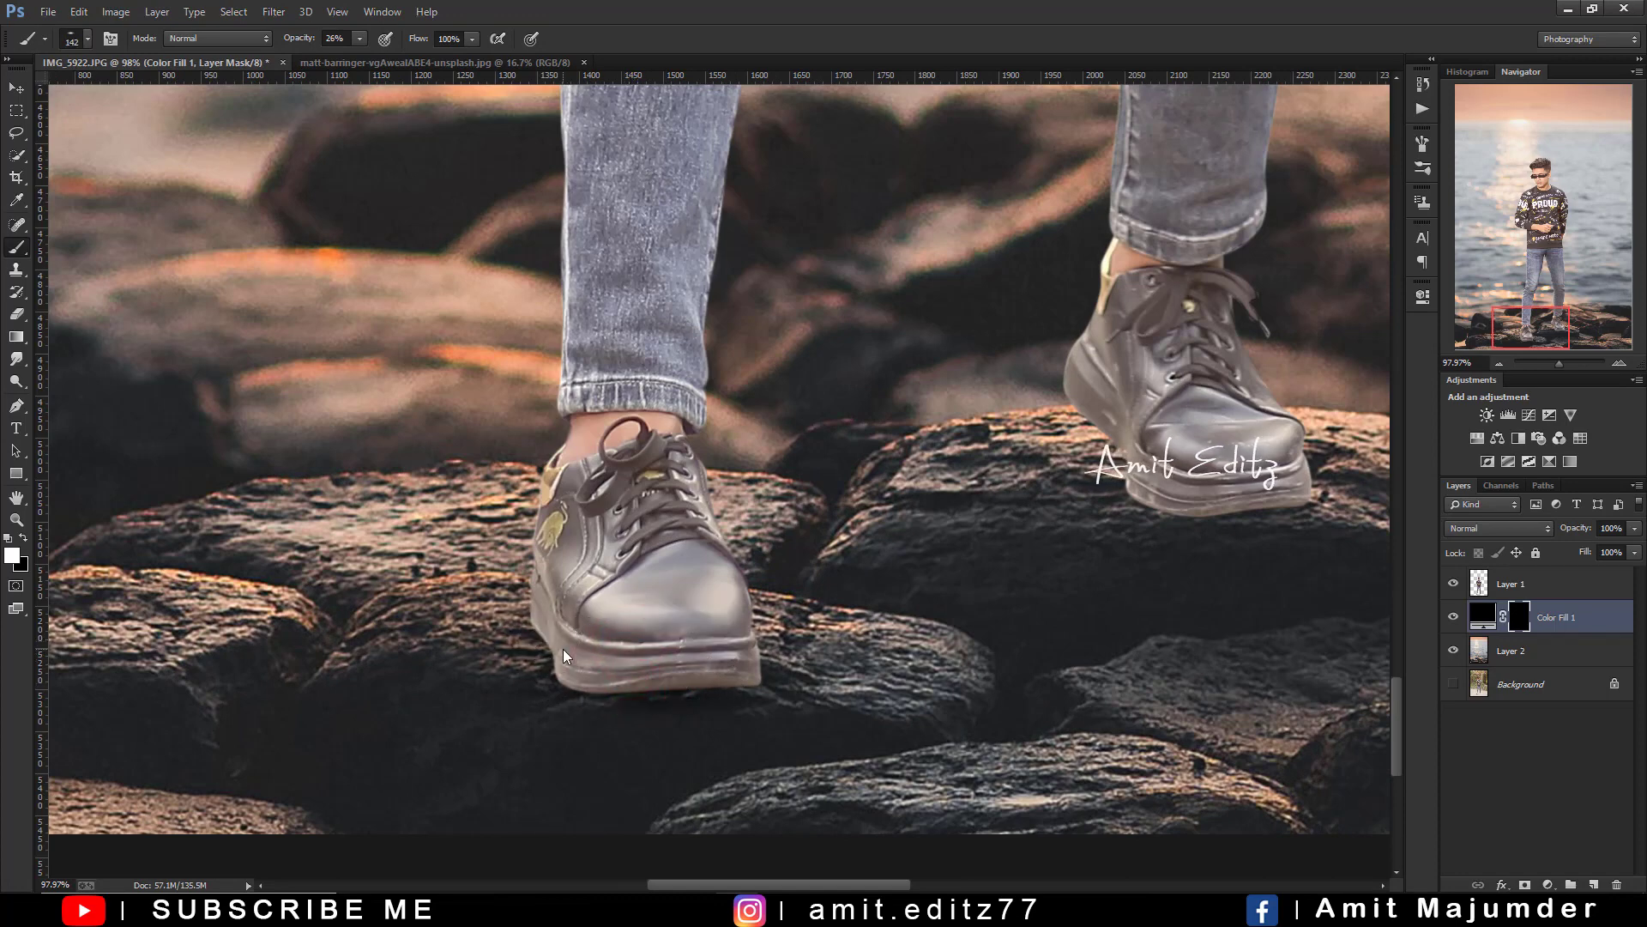
pyautogui.moveTo(584, 637)
pyautogui.mouseDown()
pyautogui.moveTo(605, 689)
pyautogui.moveTo(721, 691)
pyautogui.mouseUp()
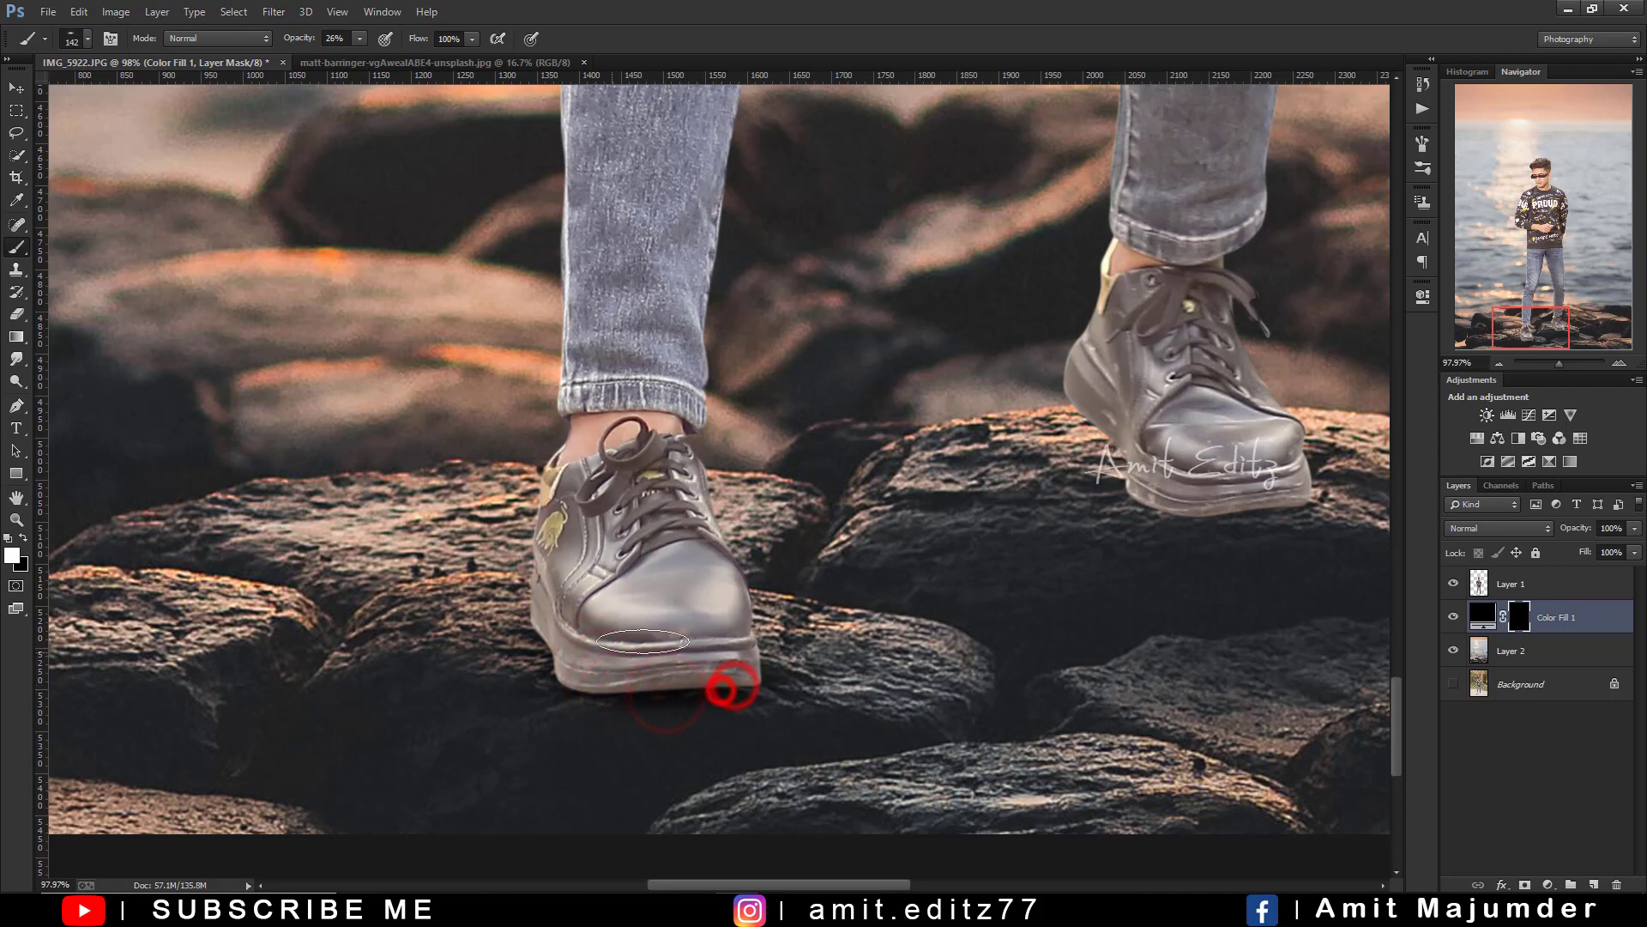
pyautogui.hscroll(5, 643, 641)
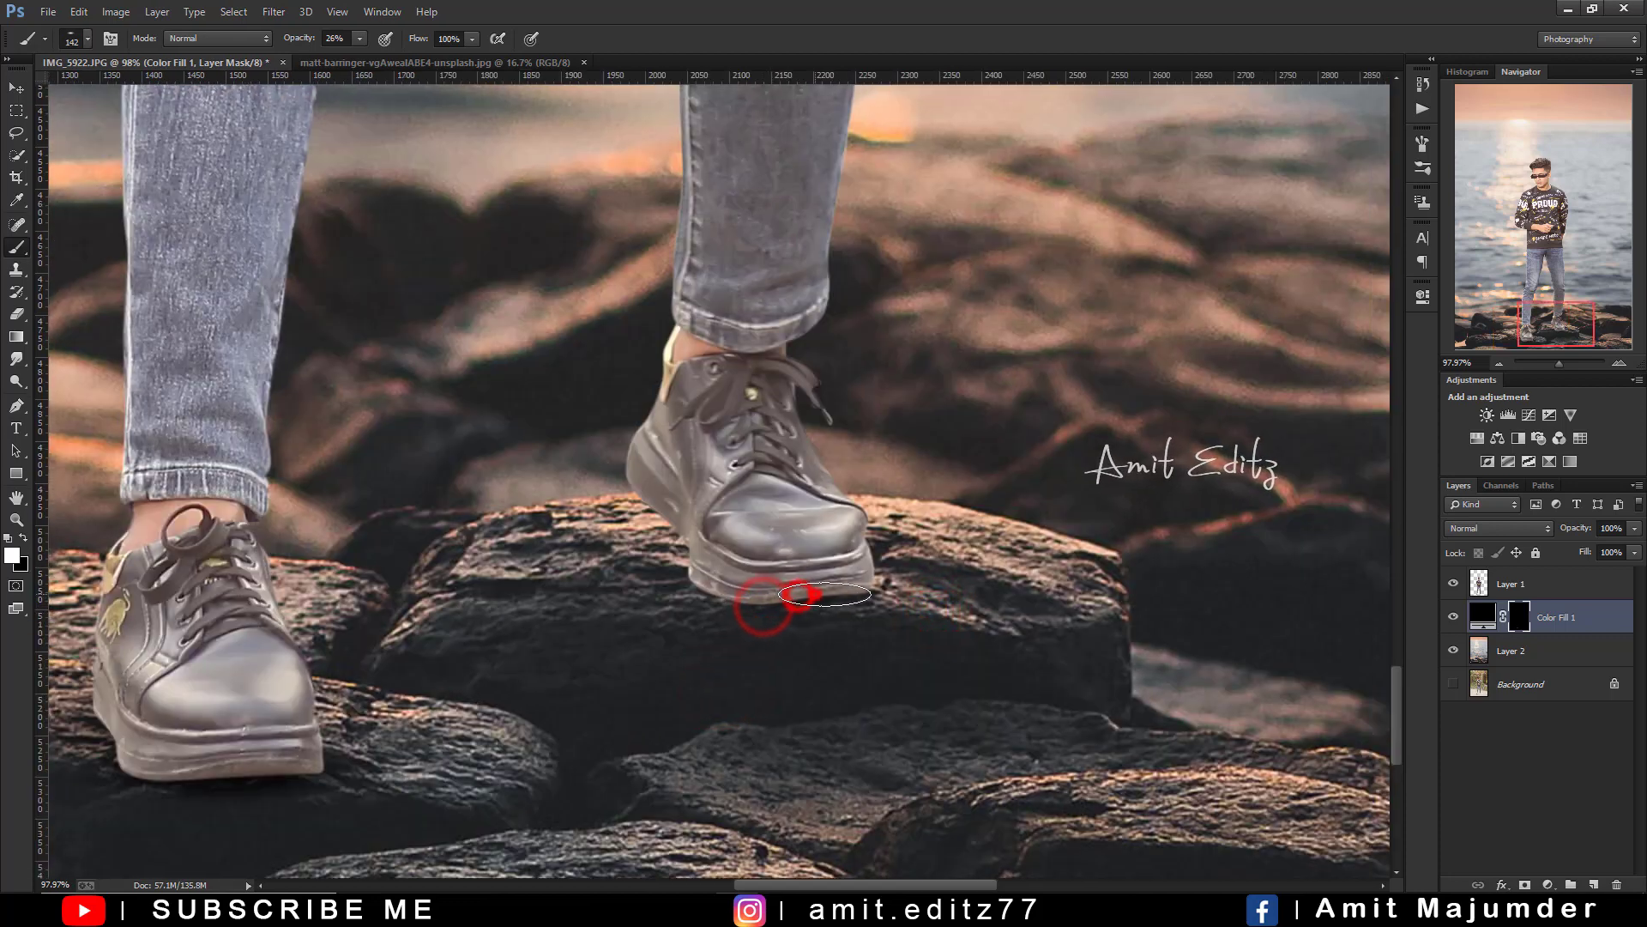
pyautogui.moveTo(825, 594); pyautogui.dragTo(749, 589)
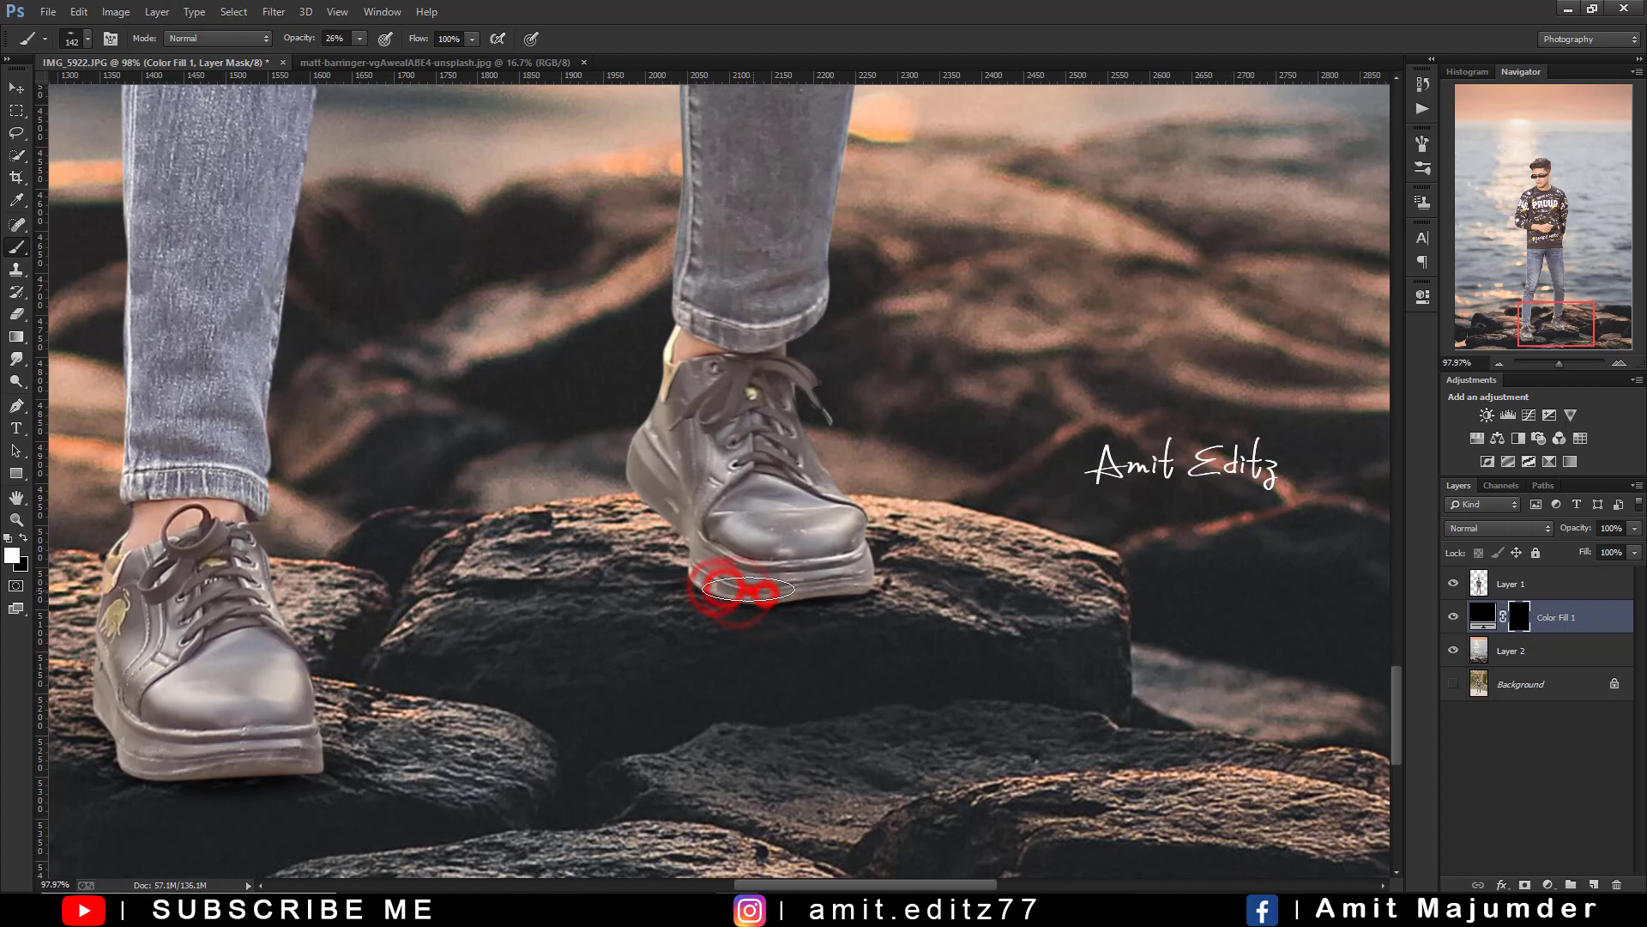
# - At 12% brush opacity, dab faint extra shadow under and beside both shoes
pyautogui.click(334, 39)
pyautogui.write('12')
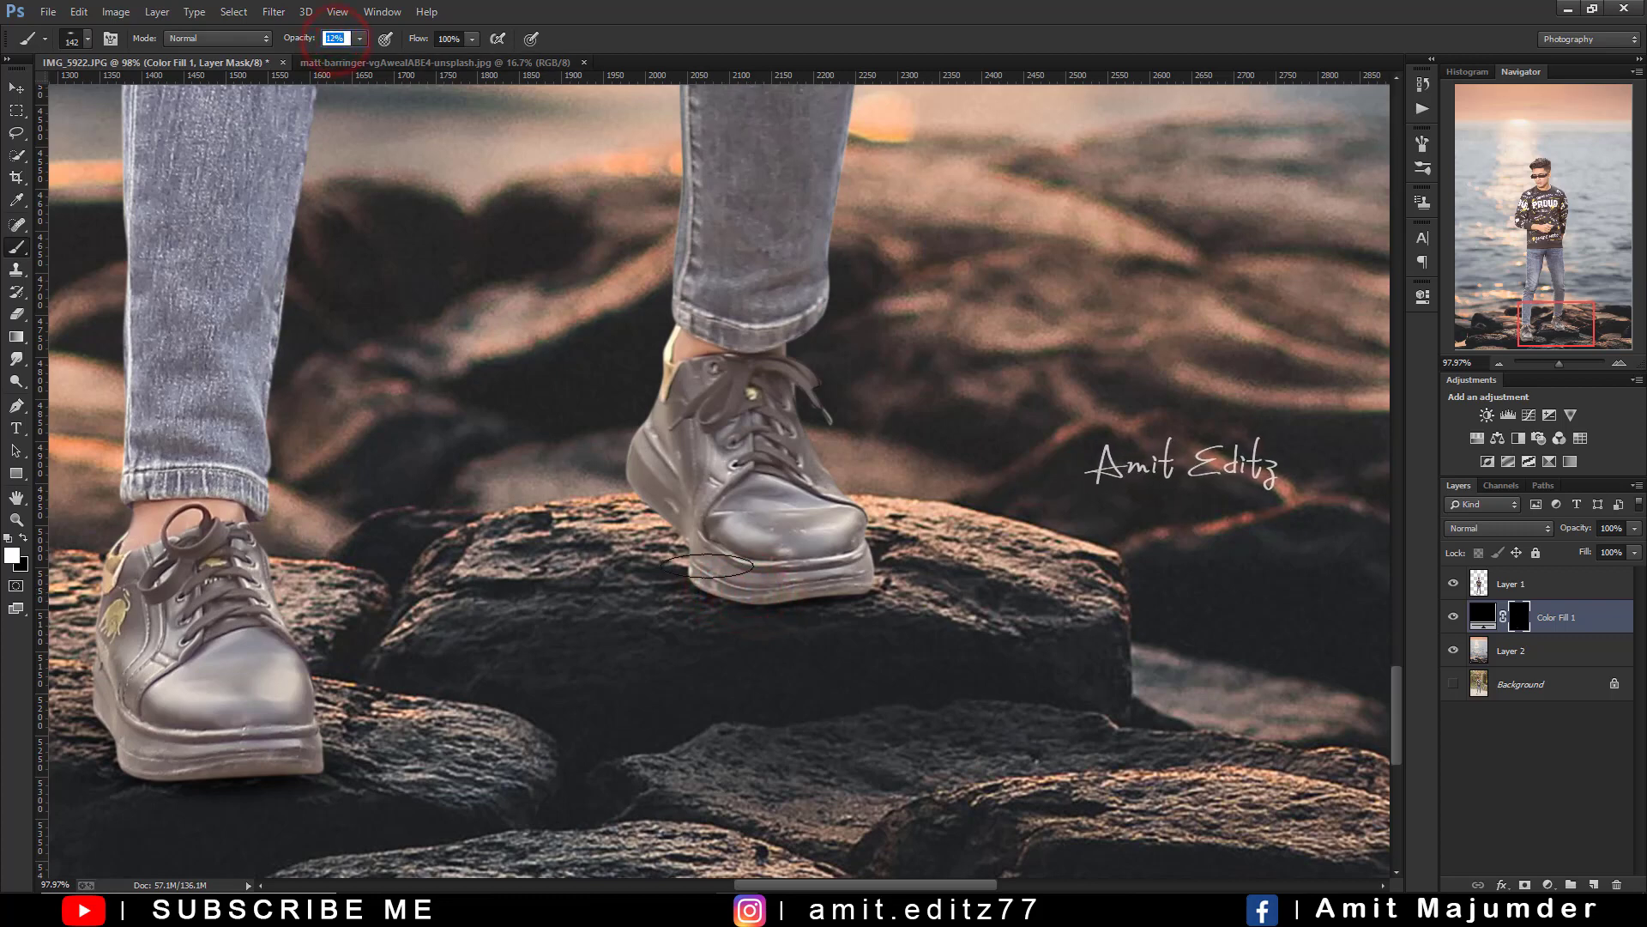
pyautogui.click(684, 566)
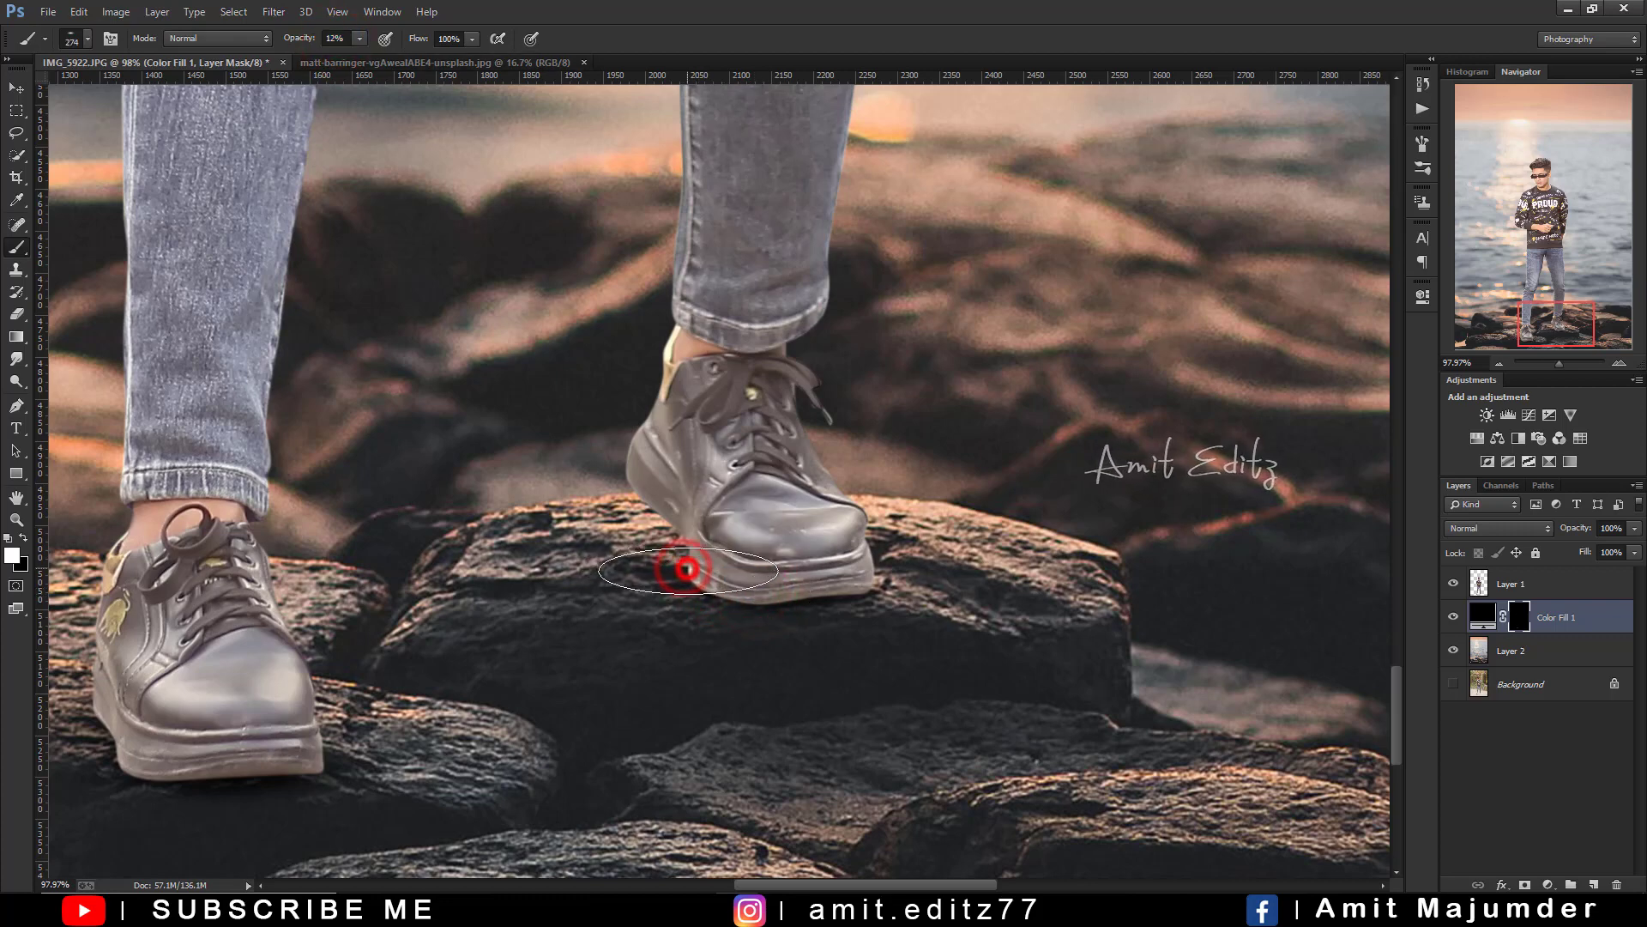
pyautogui.moveTo(686, 568); pyautogui.dragTo(771, 594)
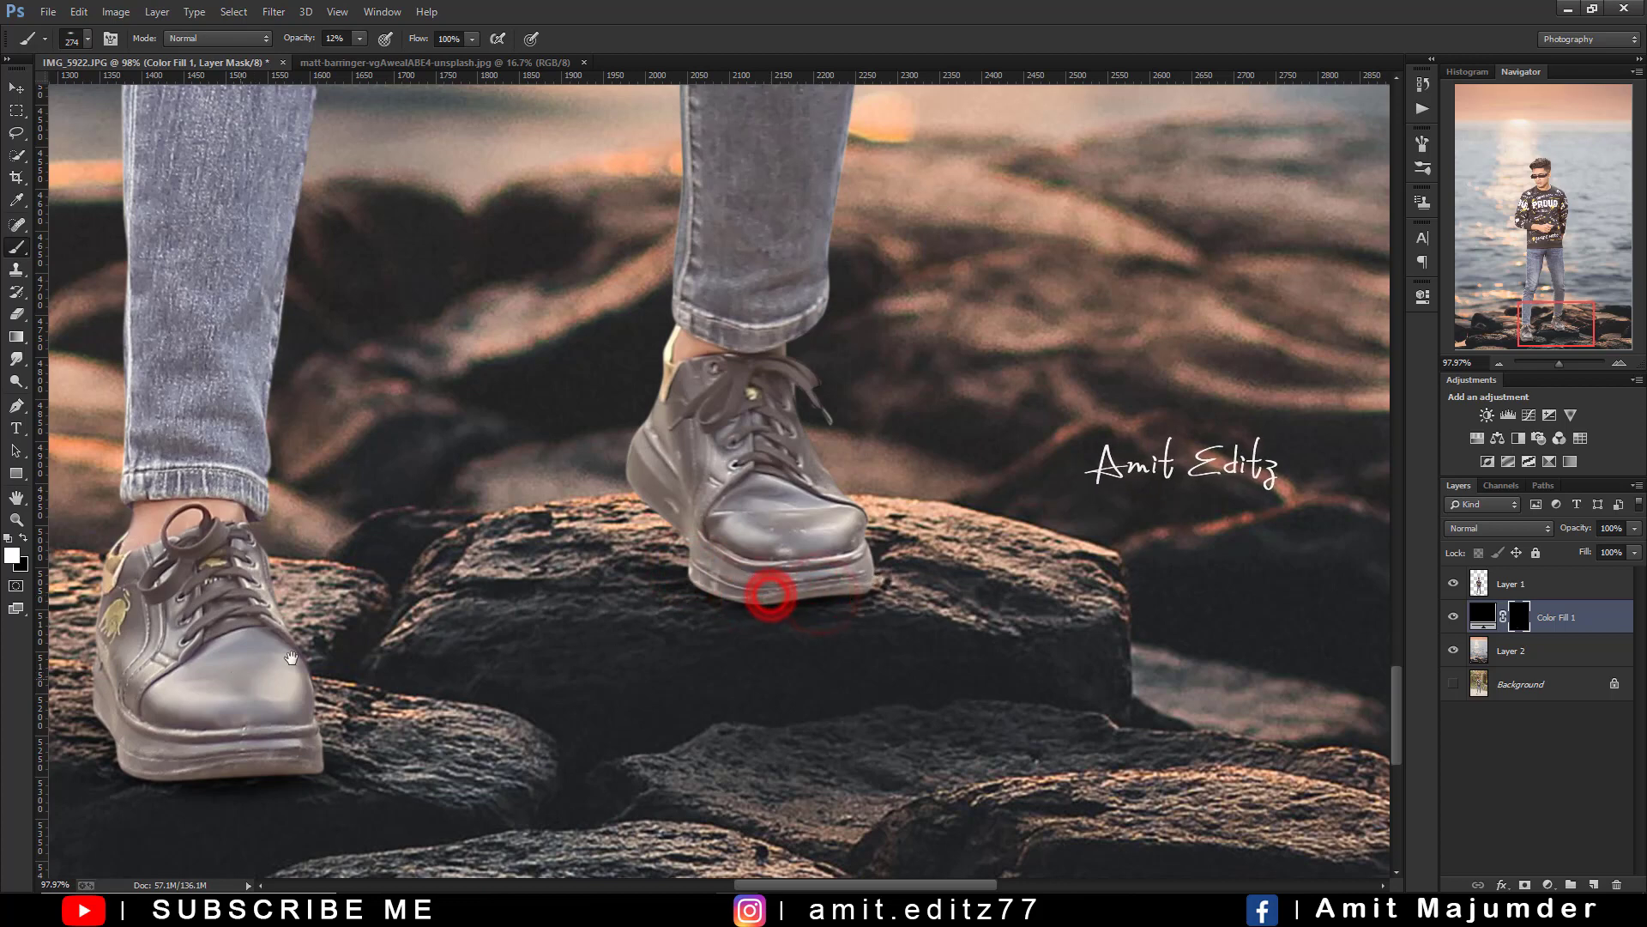
pyautogui.moveTo(291, 658); pyautogui.dragTo(603, 532)
pyautogui.click(532, 652)
pyautogui.click(478, 609)
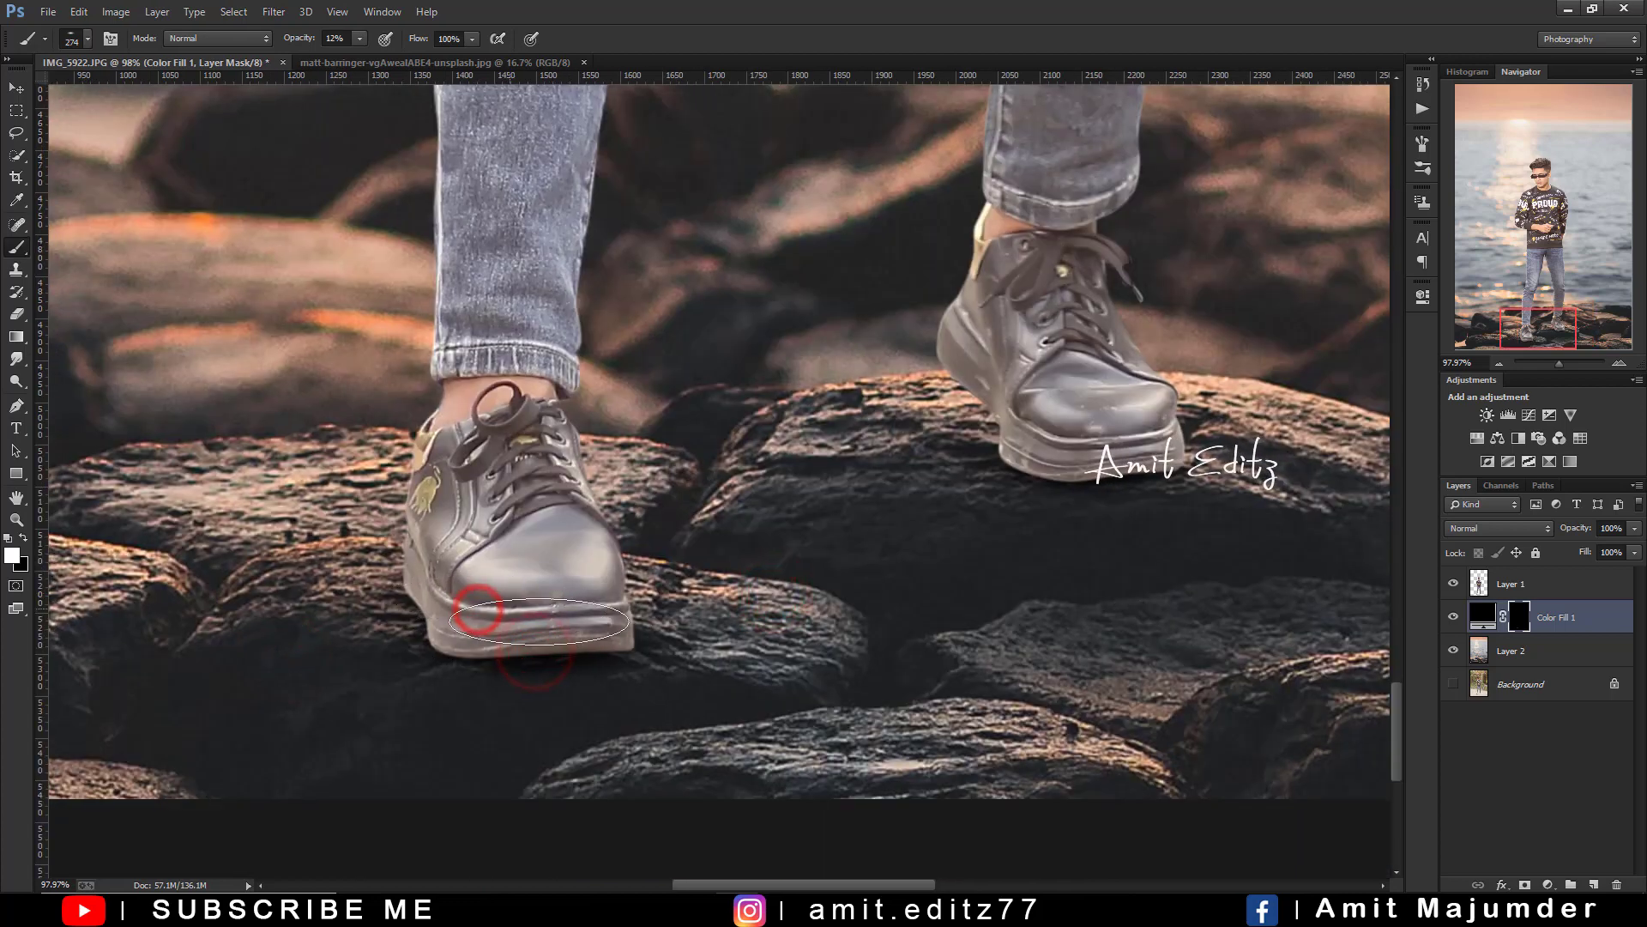
pyautogui.moveTo(377, 582)
pyautogui.mouseDown()
pyautogui.moveTo(354, 592)
pyautogui.moveTo(468, 652)
pyautogui.mouseUp()
pyautogui.hotkey('ctrl', '-')
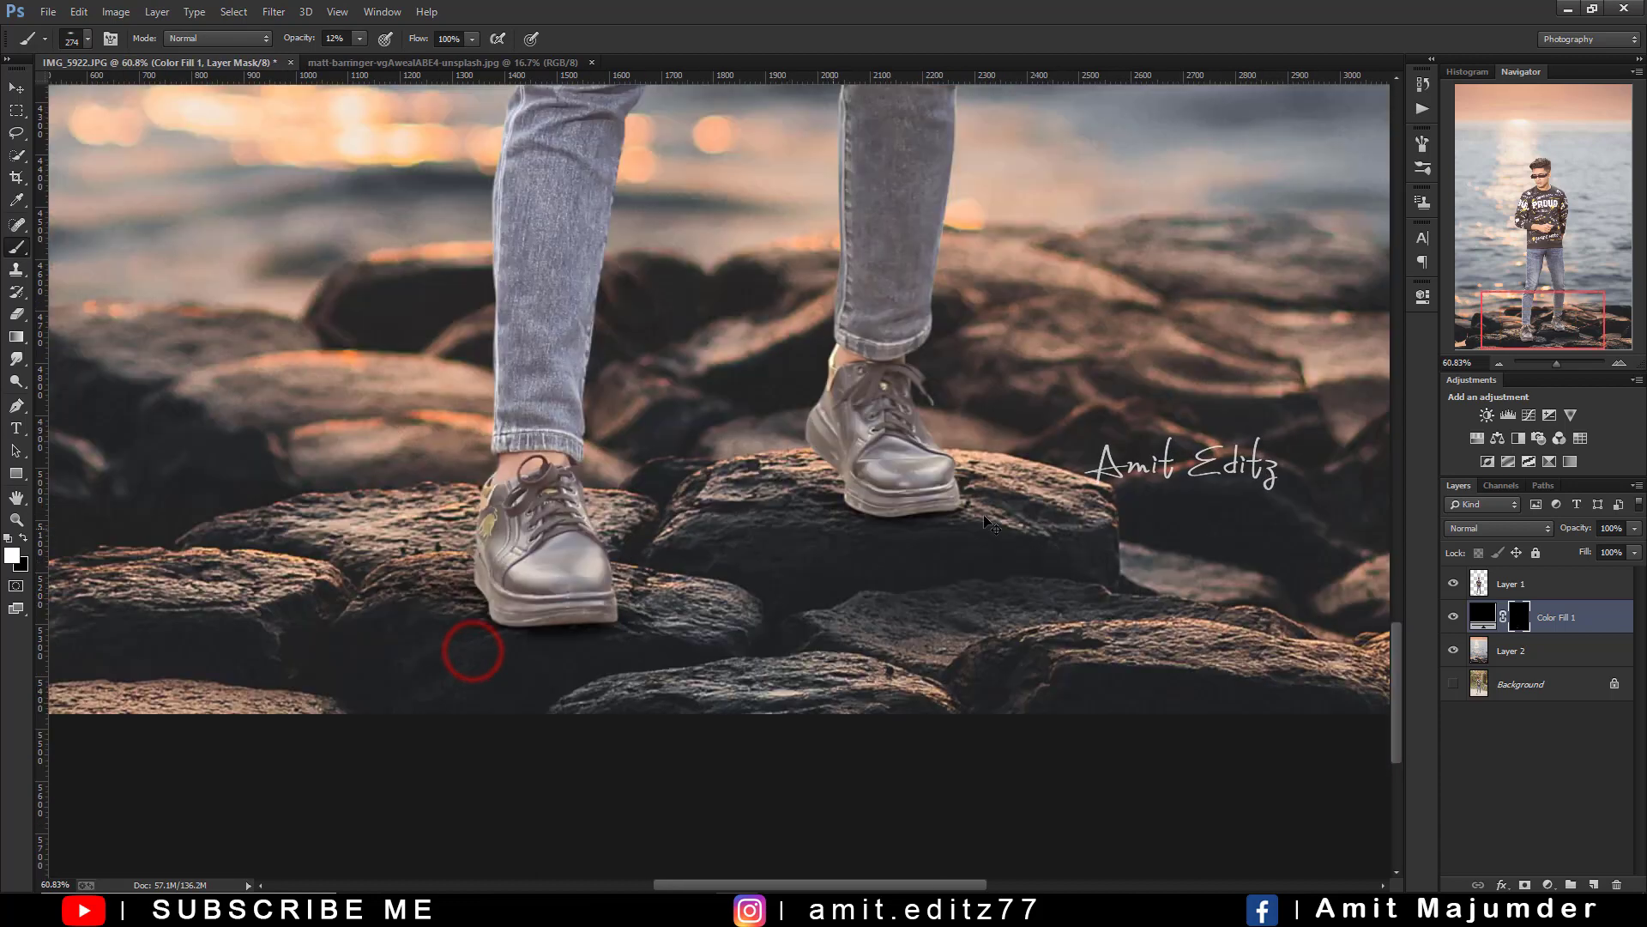
# - Add an Exposure adjustment above the boy's Layer 1 at about -7.13
pyautogui.click(1527, 584)
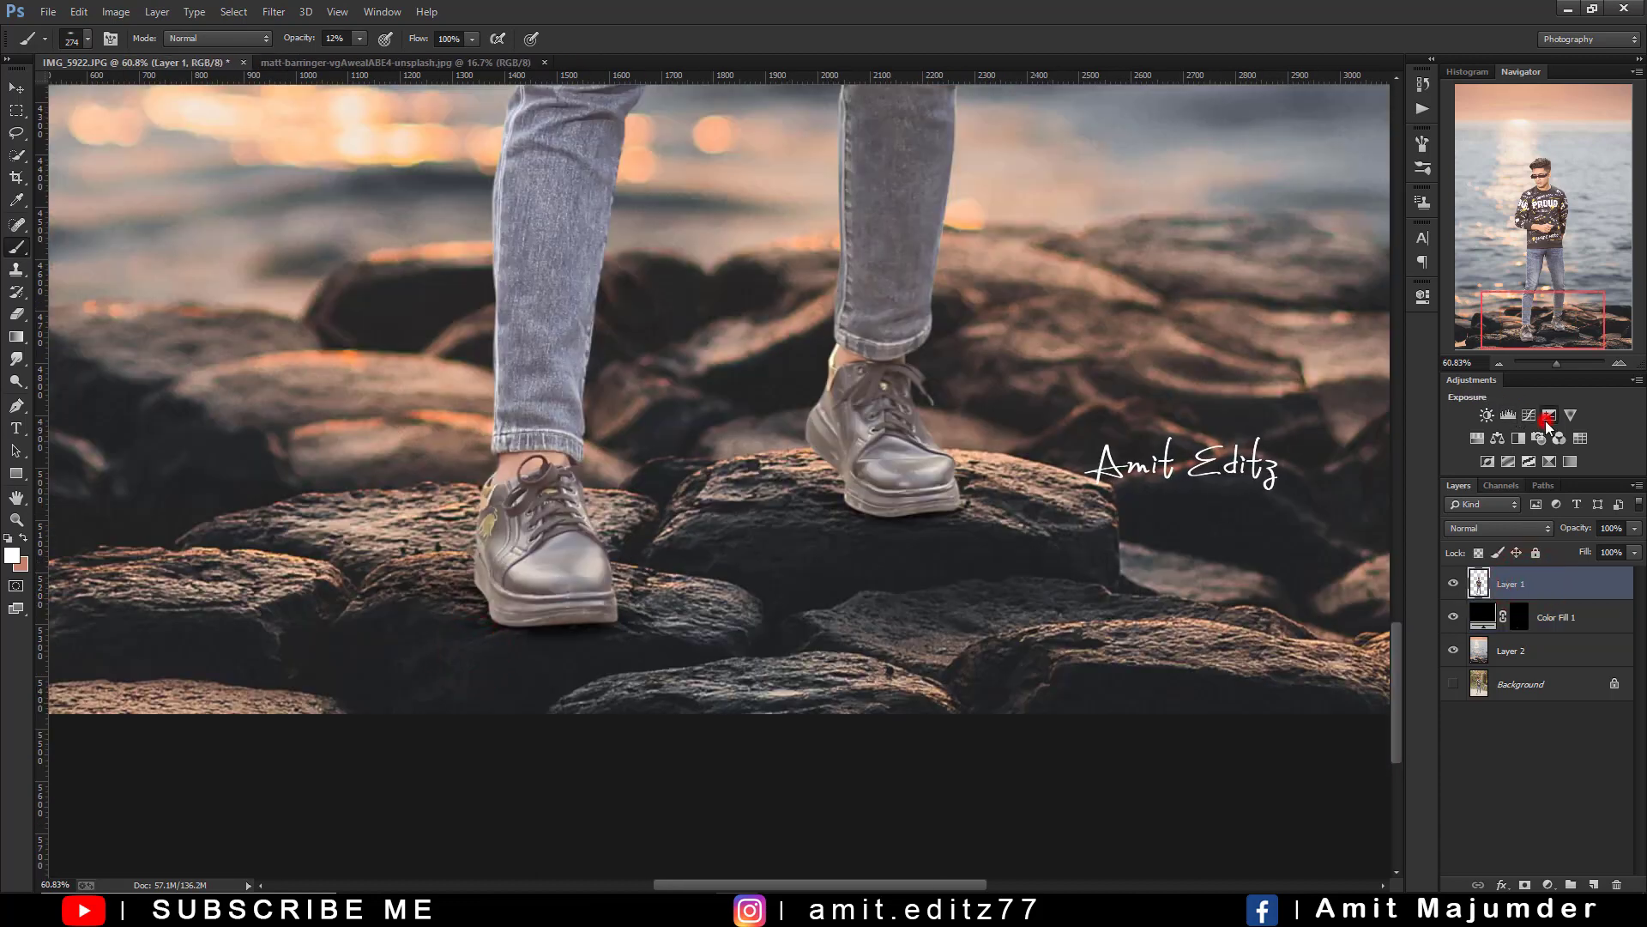
pyautogui.click(1548, 416)
pyautogui.moveTo(1306, 381); pyautogui.dragTo(1256, 385)
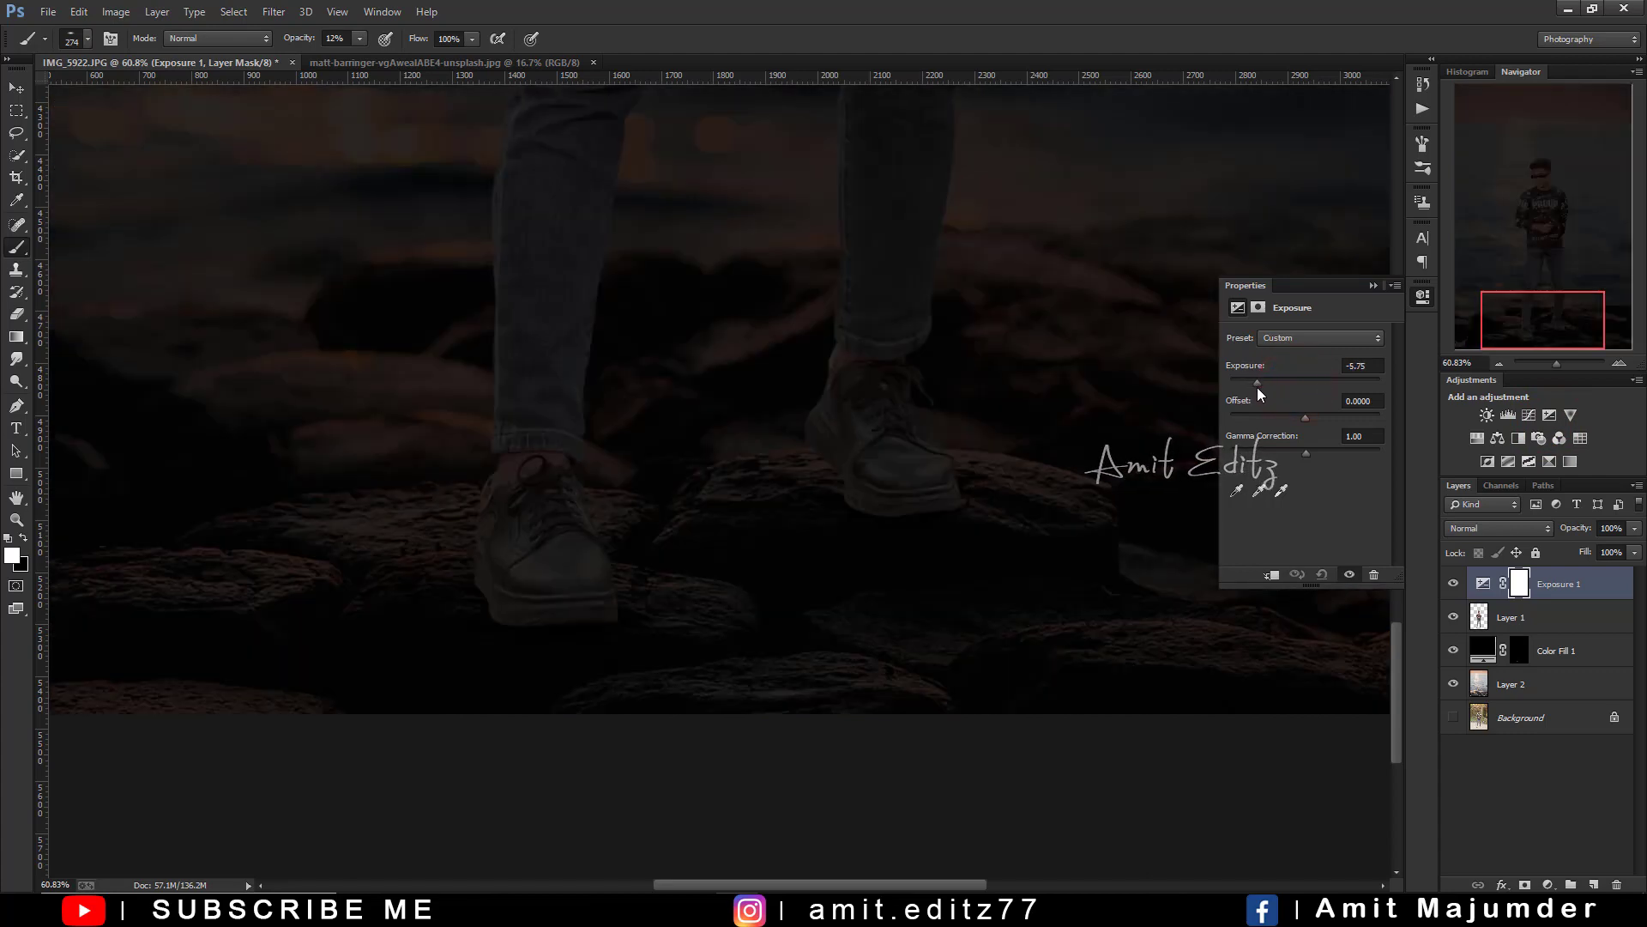
pyautogui.moveTo(1258, 388); pyautogui.dragTo(1306, 424)
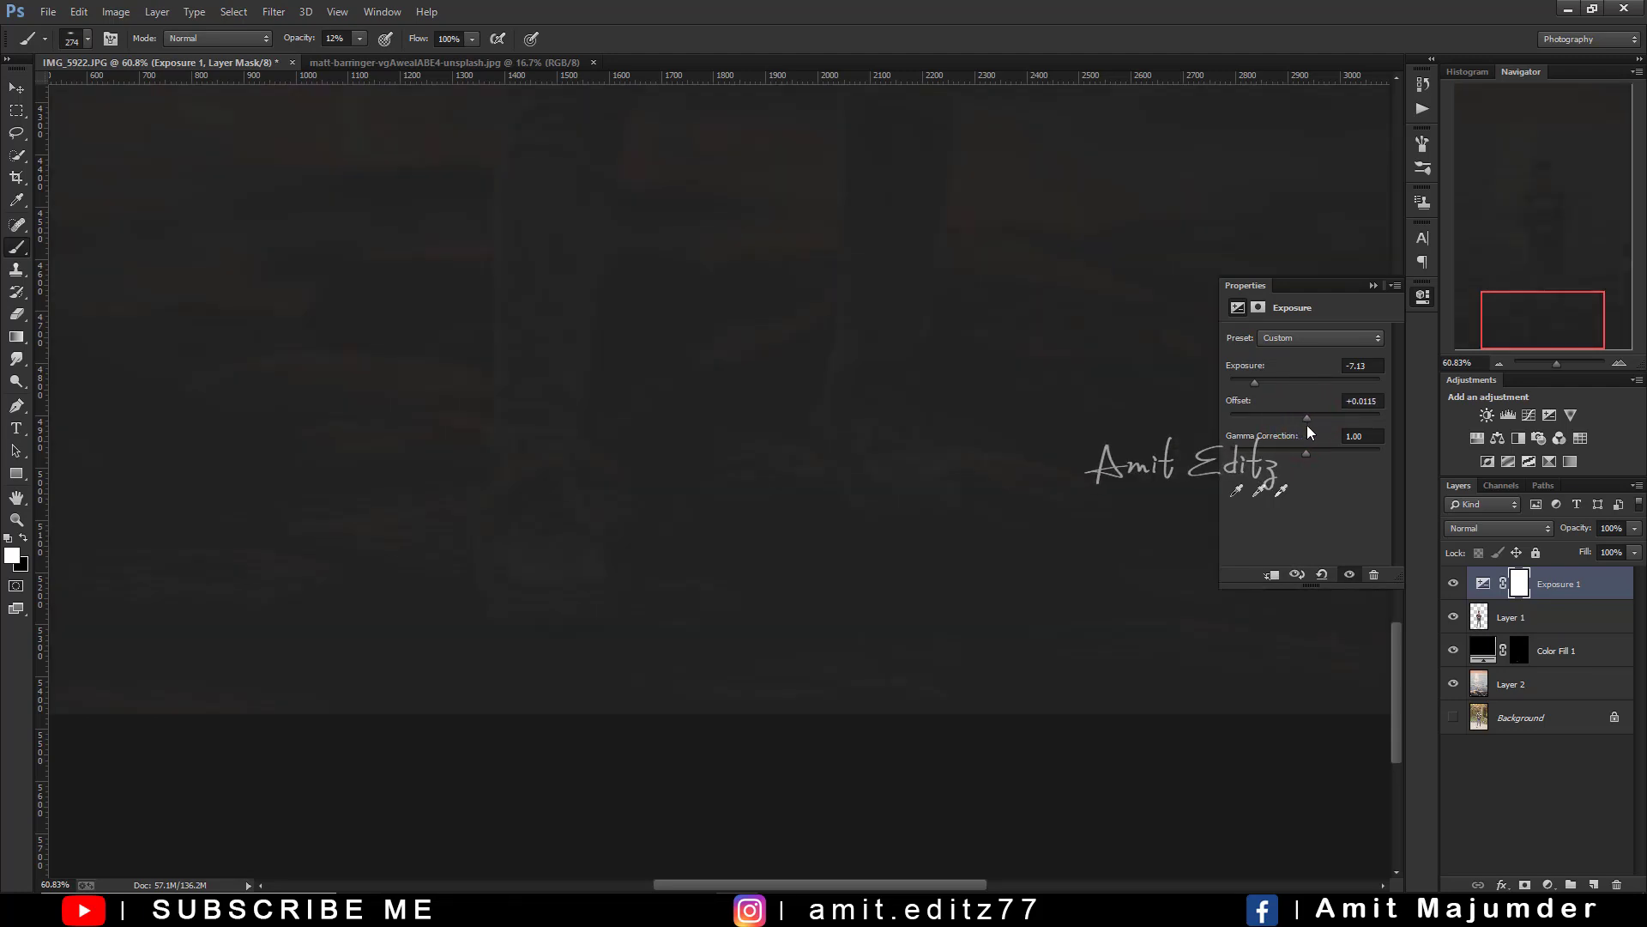
pyautogui.moveTo(1305, 425); pyautogui.dragTo(1303, 425)
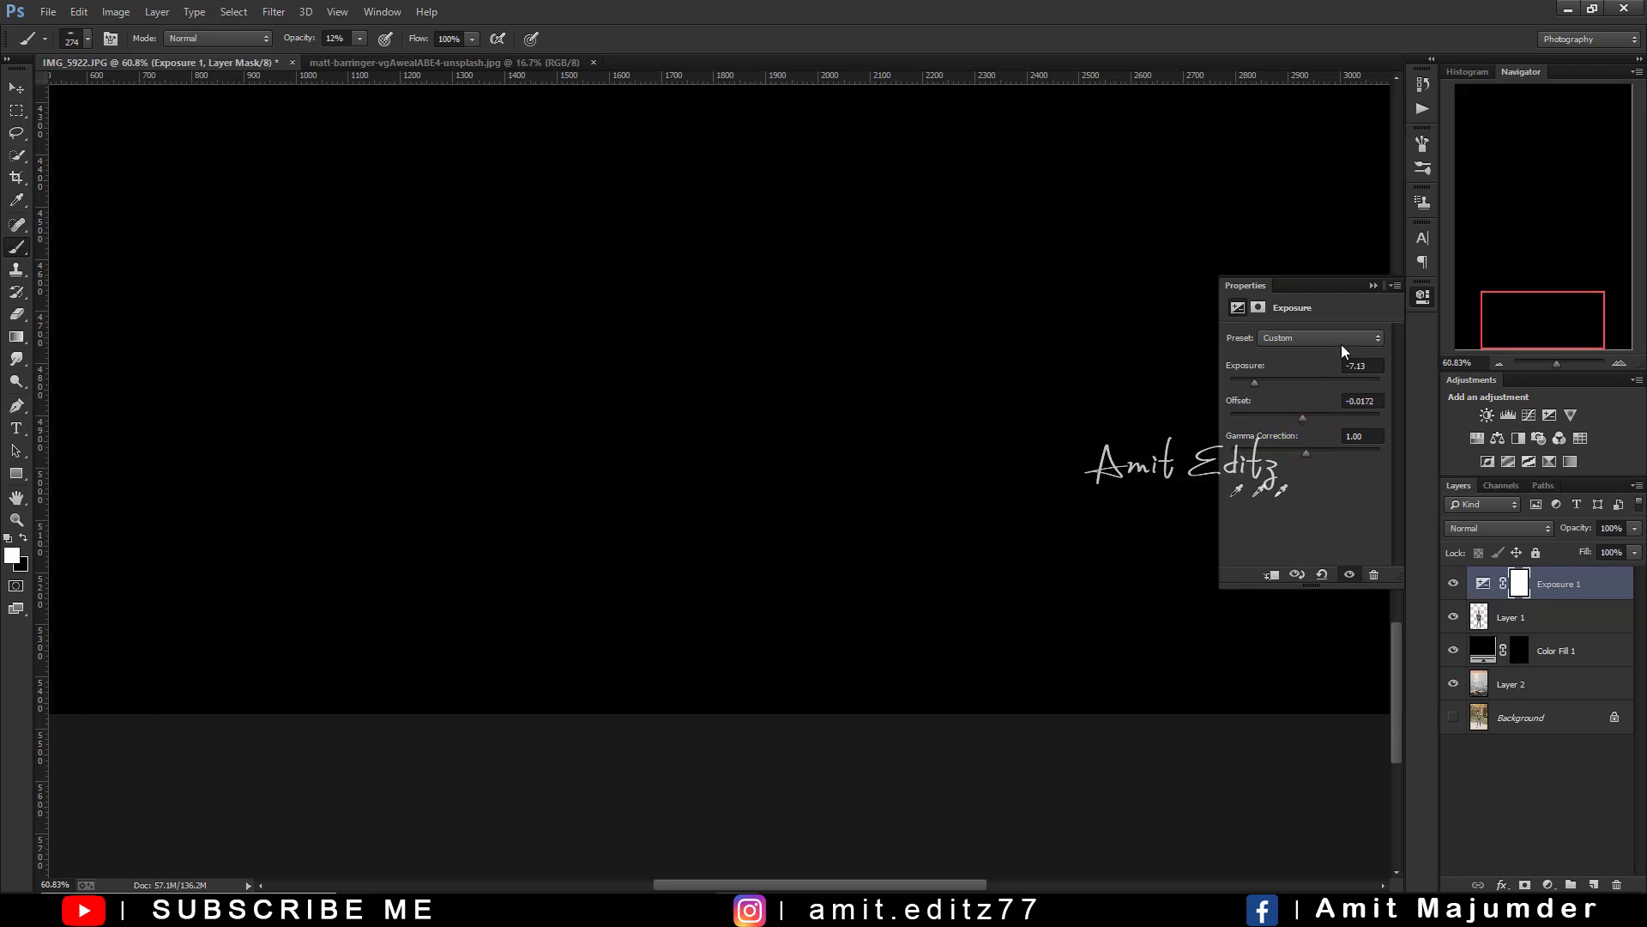
pyautogui.click(1373, 285)
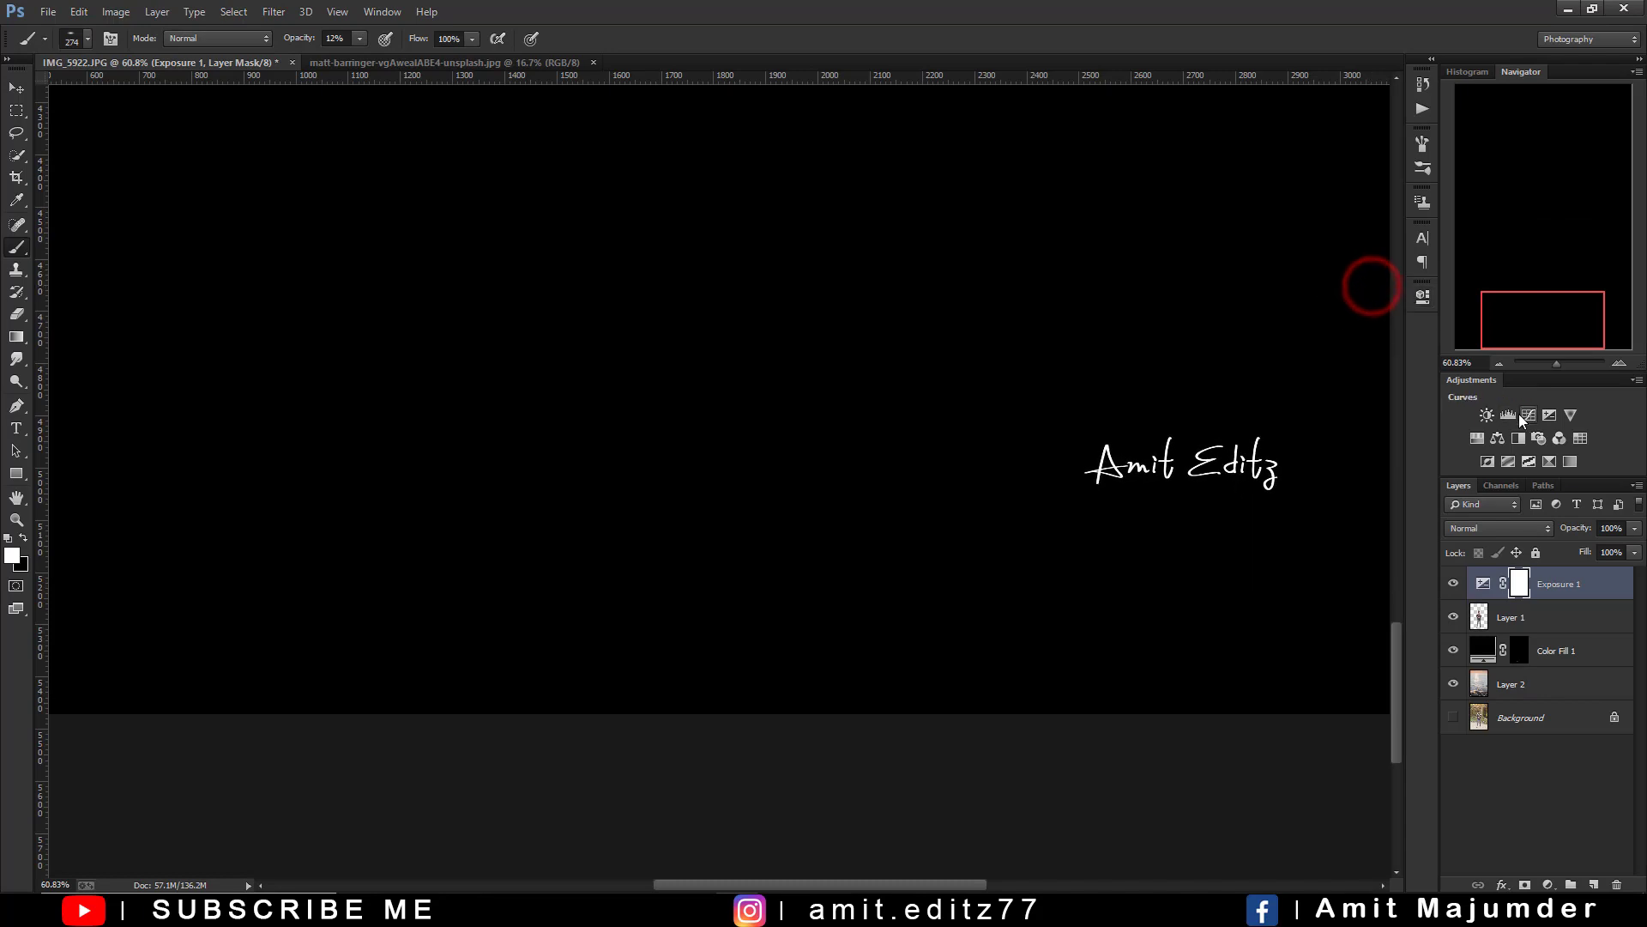
# - Try a clipped Brightness/Contrast adjustment with brightness raised much higher
pyautogui.doubleClick(1487, 414)
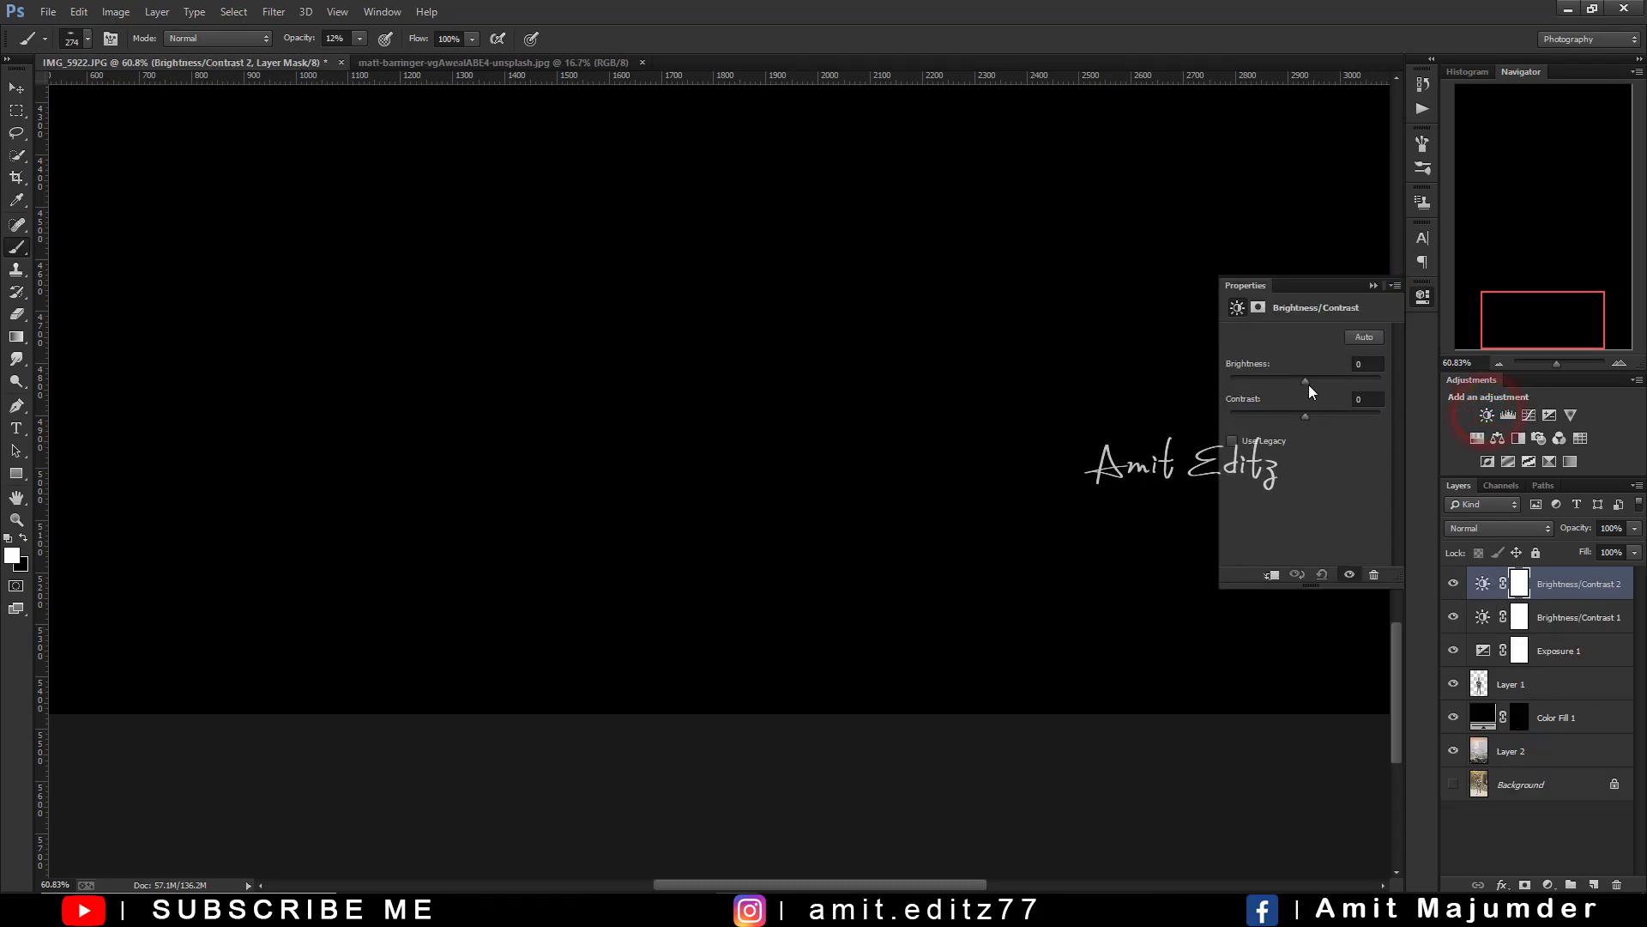
pyautogui.click(1310, 382)
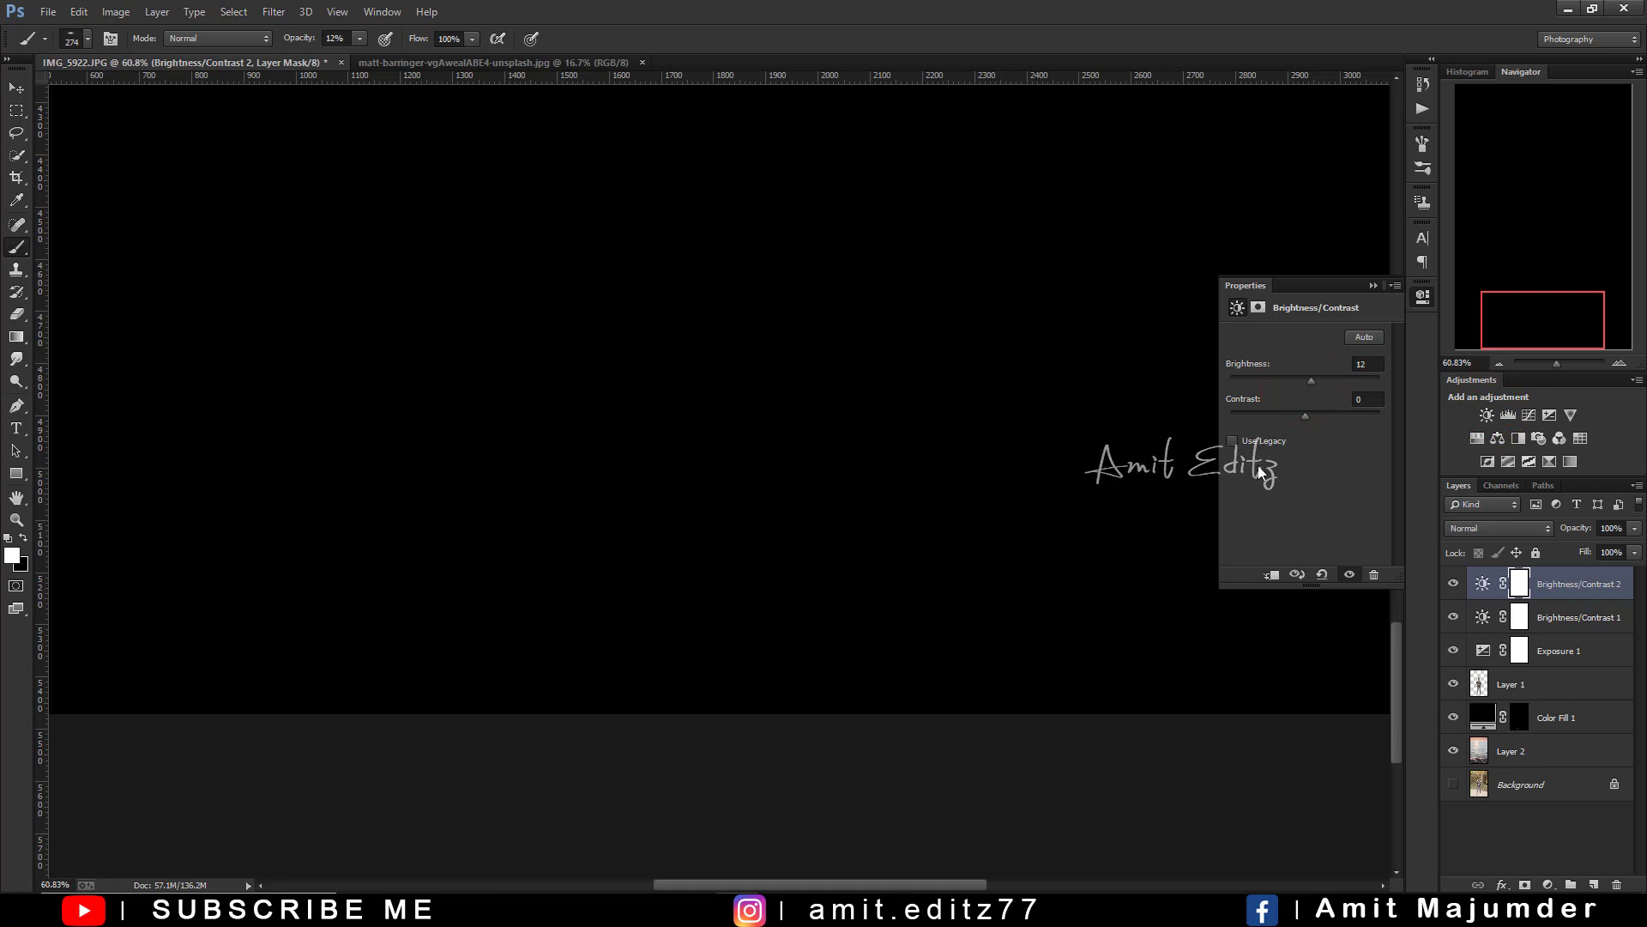
pyautogui.click(1272, 575)
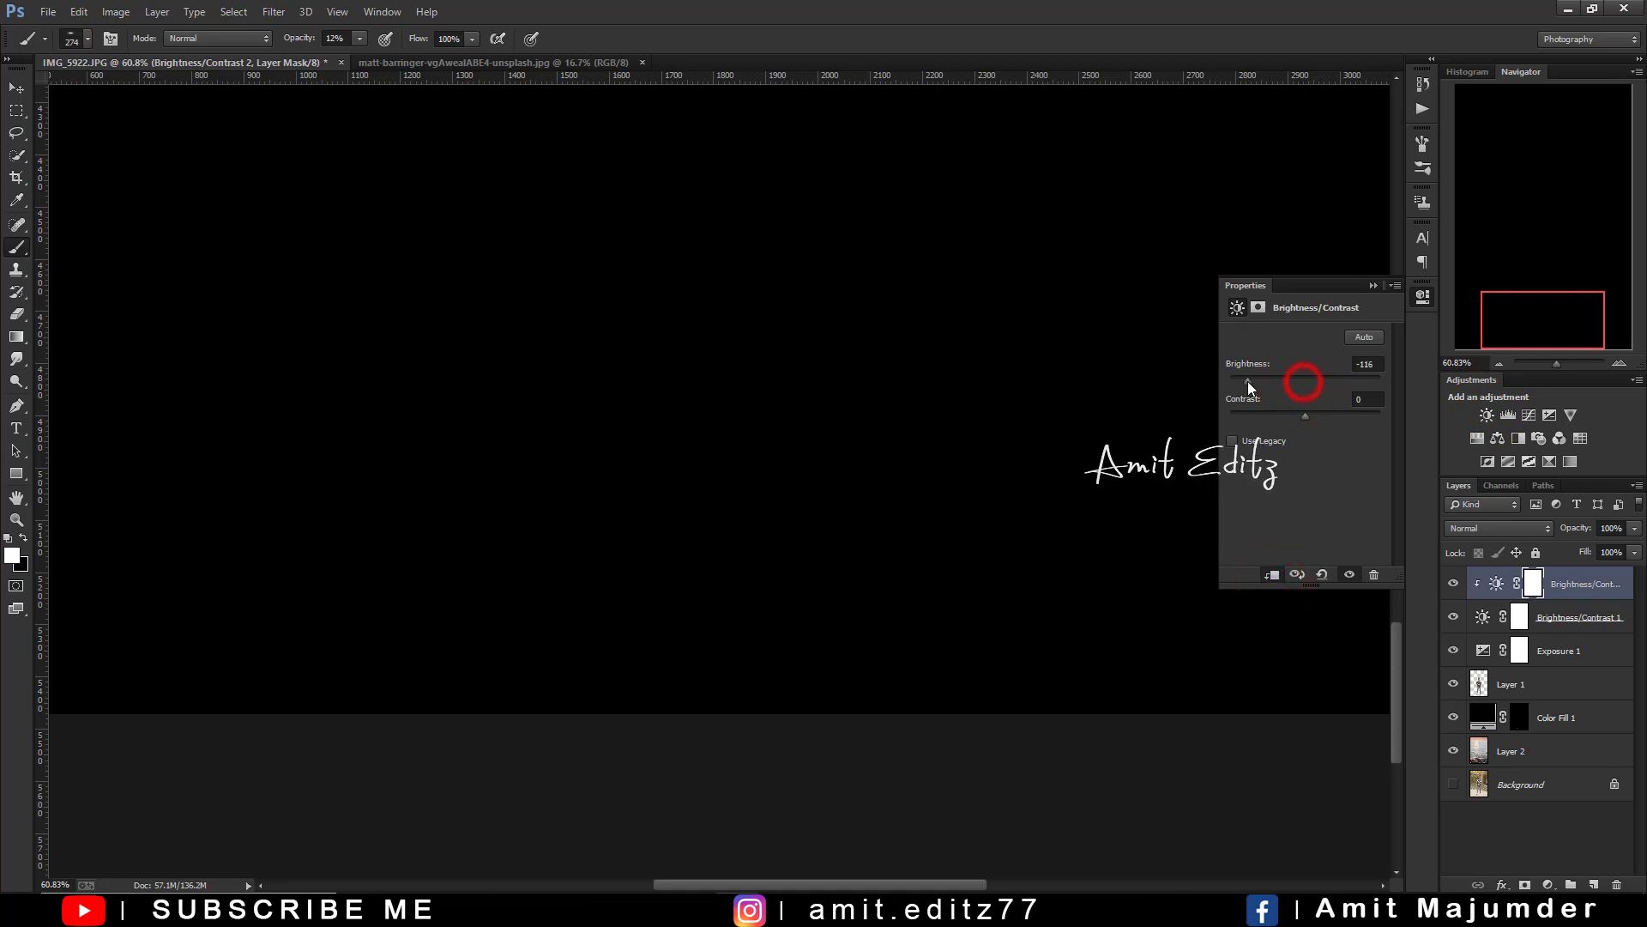
pyautogui.moveTo(1304, 382); pyautogui.dragTo(1361, 402)
pyautogui.click(1372, 284)
# - Delete both Brightness/Contrast layers and clip Exposure 1 to the boy only
pyautogui.moveTo(1586, 592); pyautogui.dragTo(1617, 884)
pyautogui.click(1520, 588)
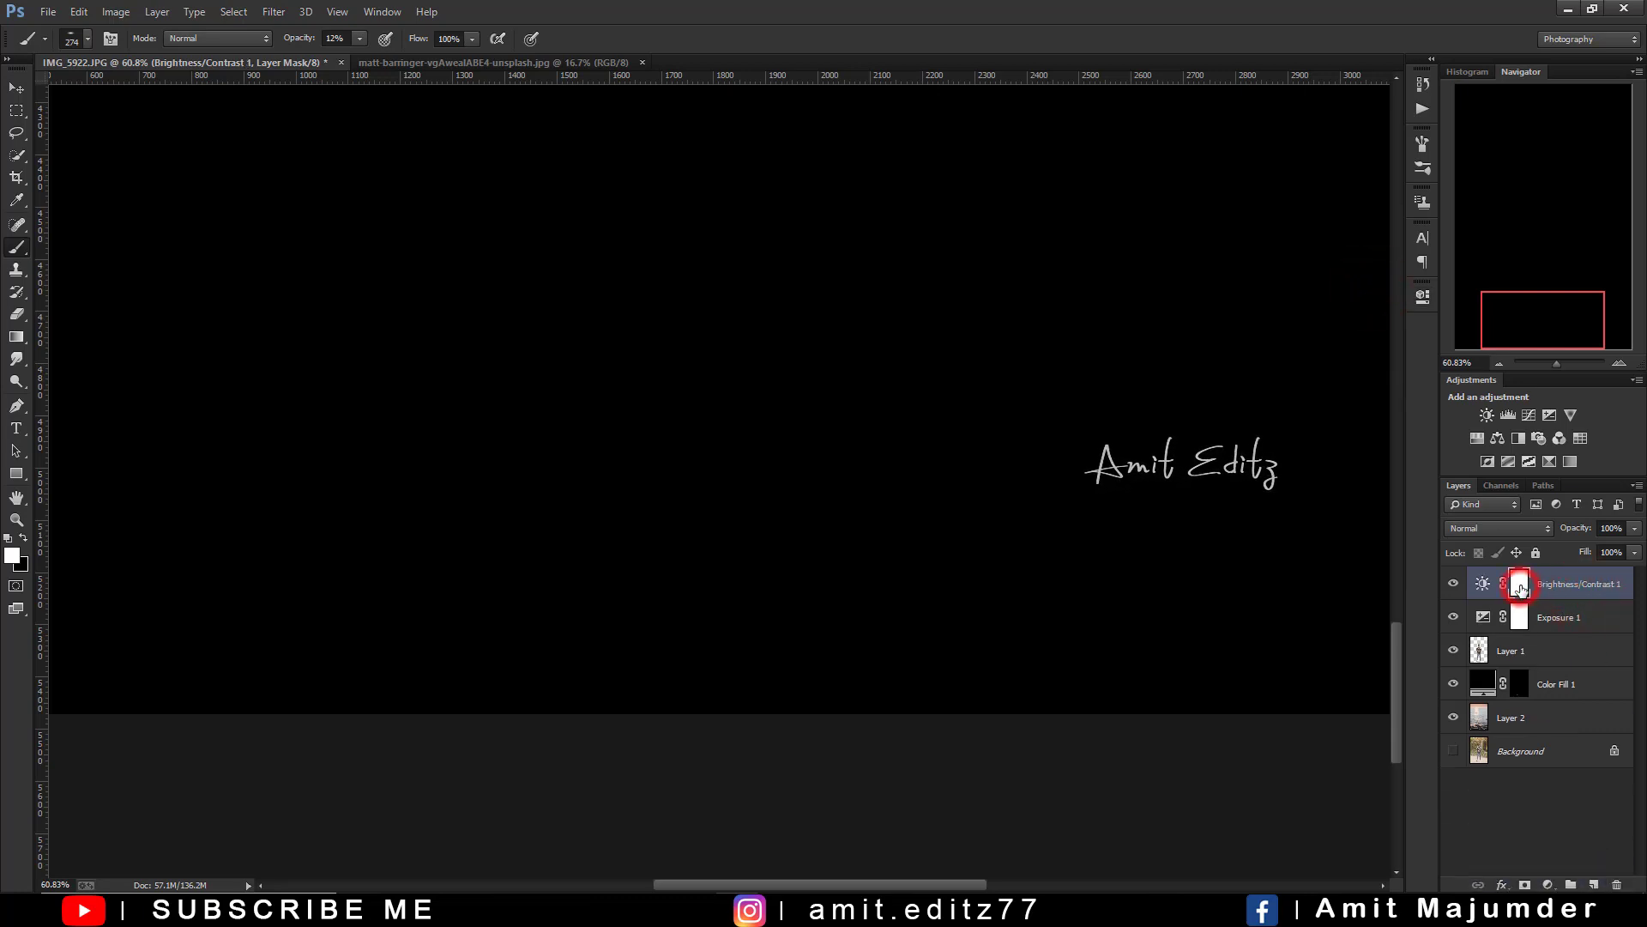
pyautogui.keyDown('alt'); pyautogui.click(1580, 598); pyautogui.keyUp('alt')
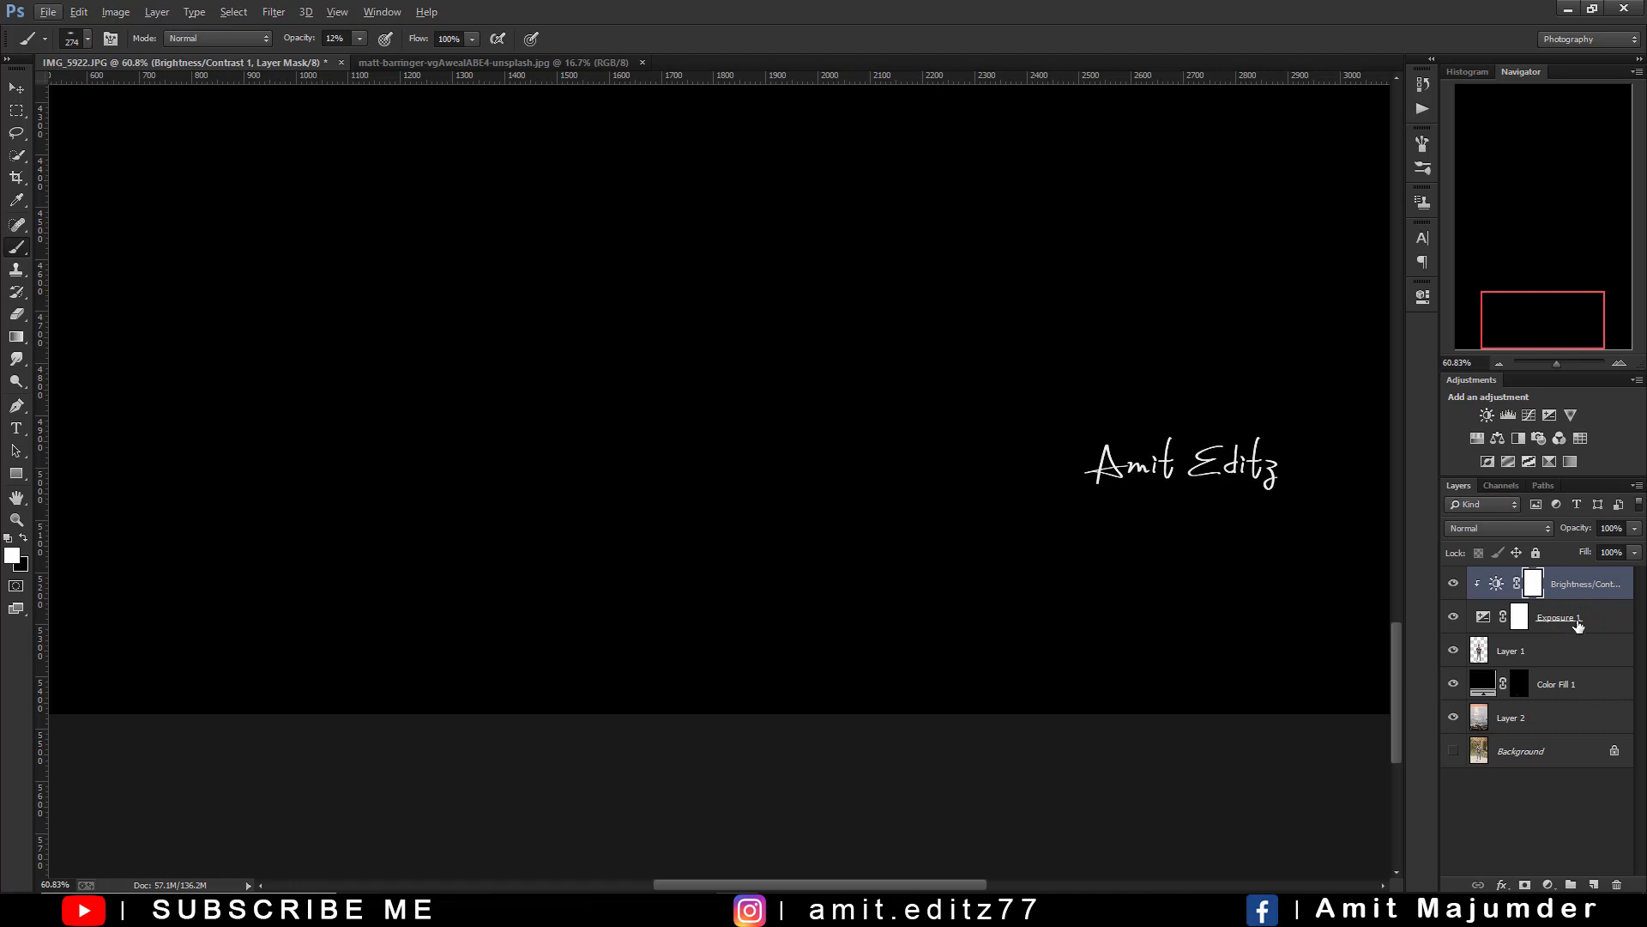
pyautogui.click(1577, 620)
pyautogui.moveTo(1579, 586)
pyautogui.mouseDown()
pyautogui.moveTo(1636, 877)
pyautogui.moveTo(1617, 883)
pyautogui.mouseUp()
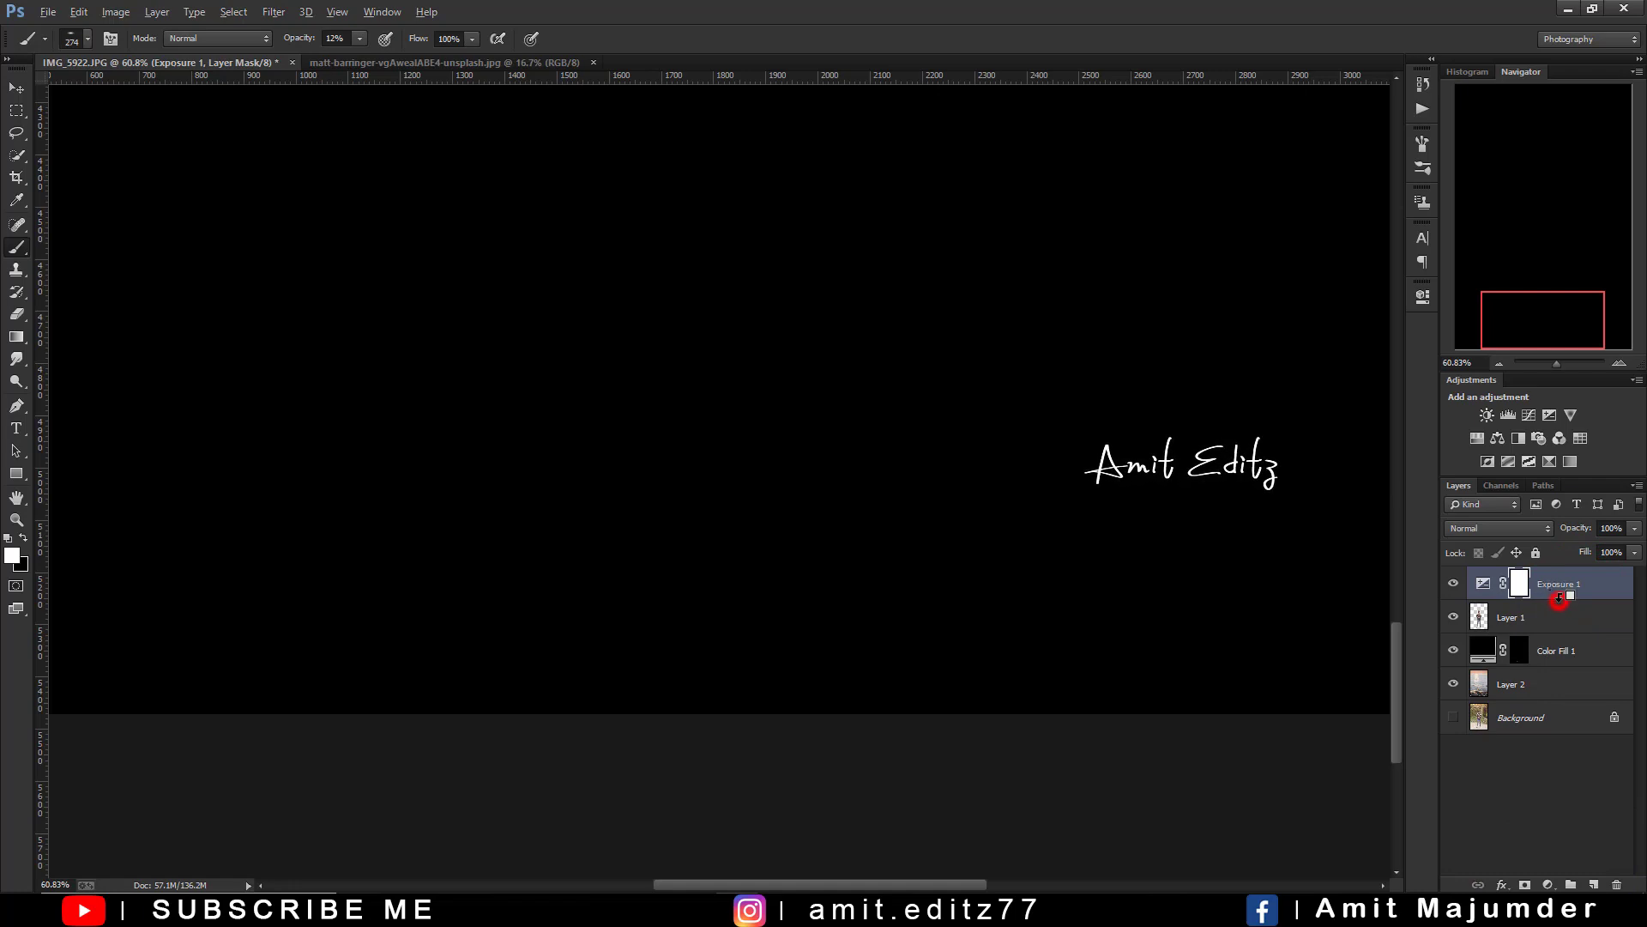
pyautogui.keyDown('alt'); pyautogui.click(1560, 598); pyautogui.keyUp('alt')
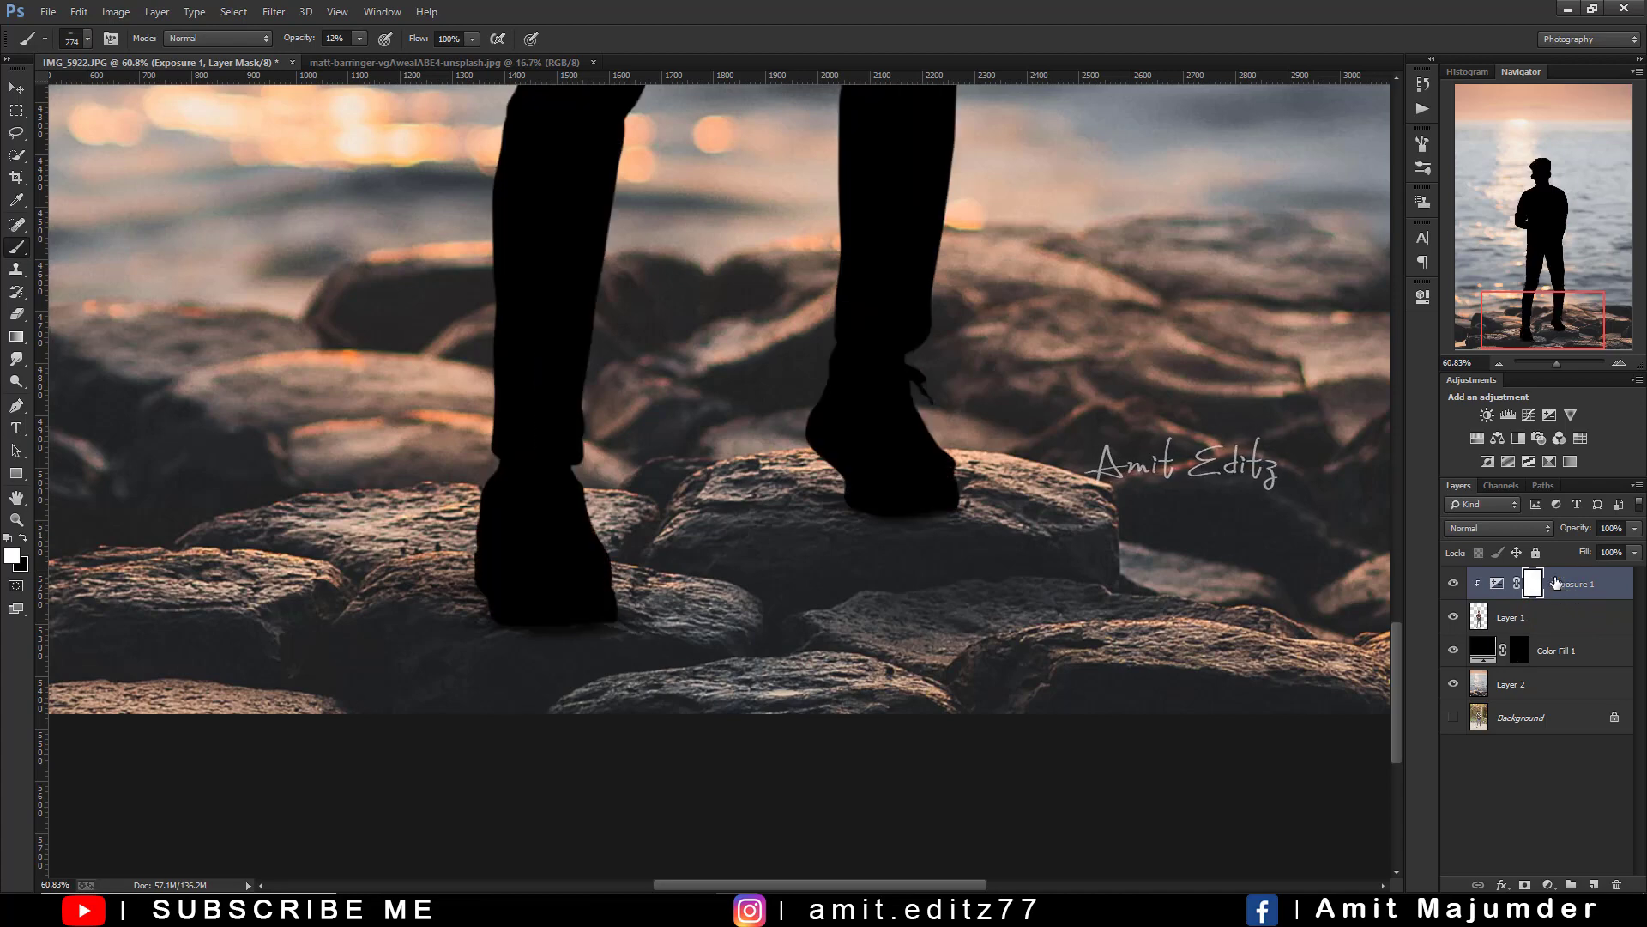
# - Add a Brightness/Contrast 2 layer, then delete it
pyautogui.click(1489, 415)
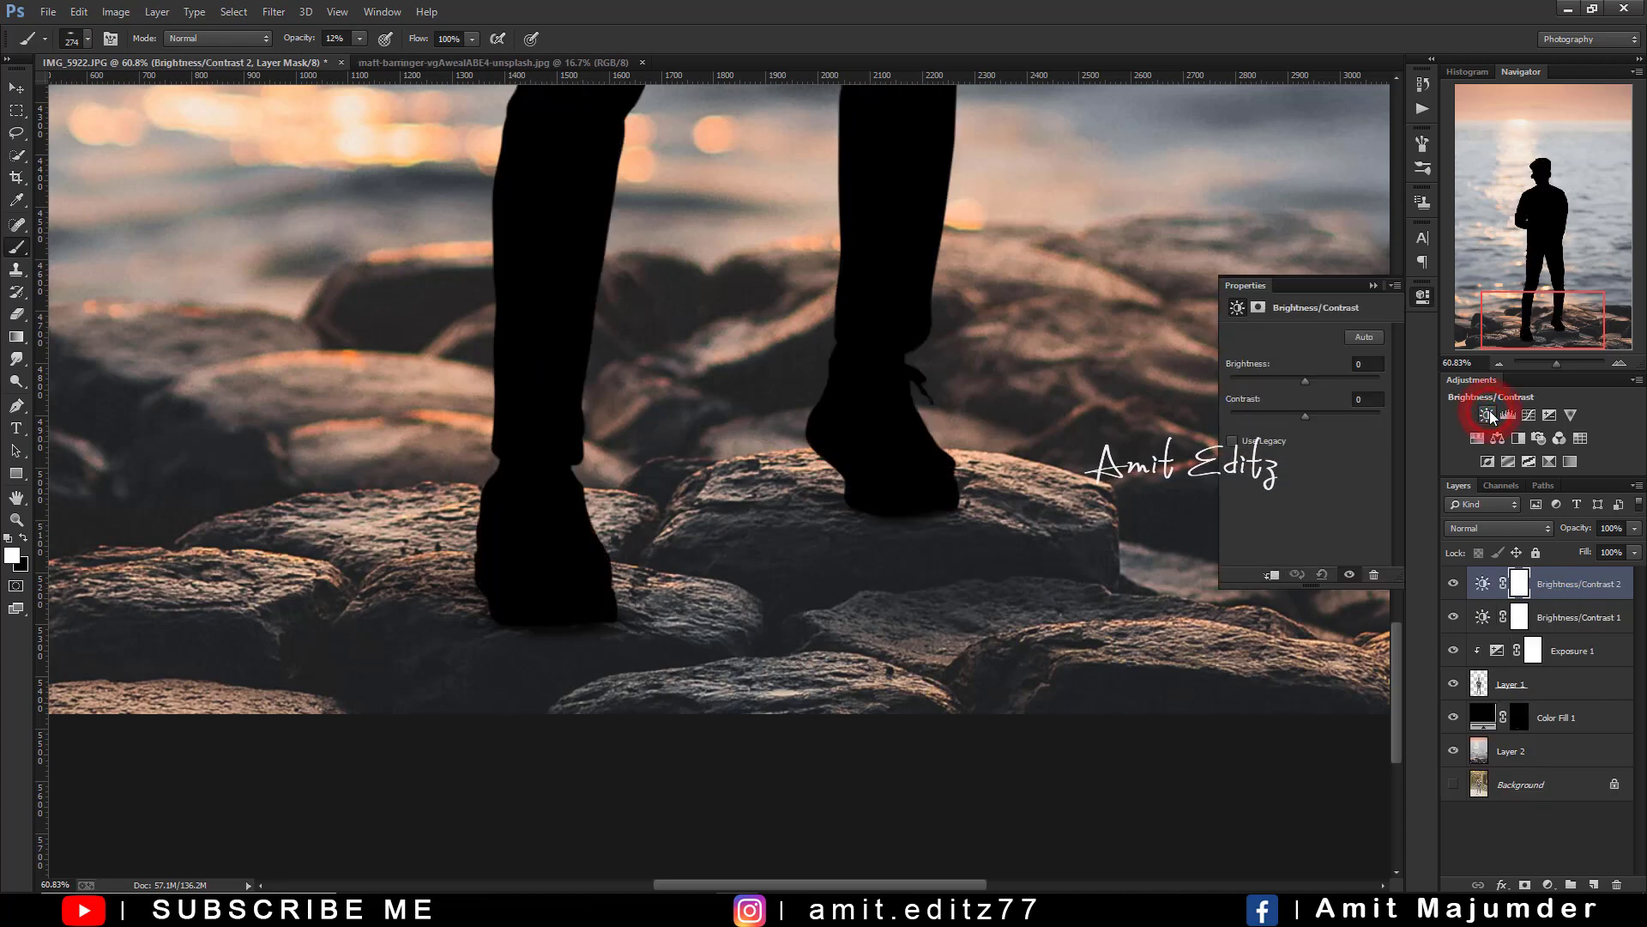
pyautogui.click(1374, 285)
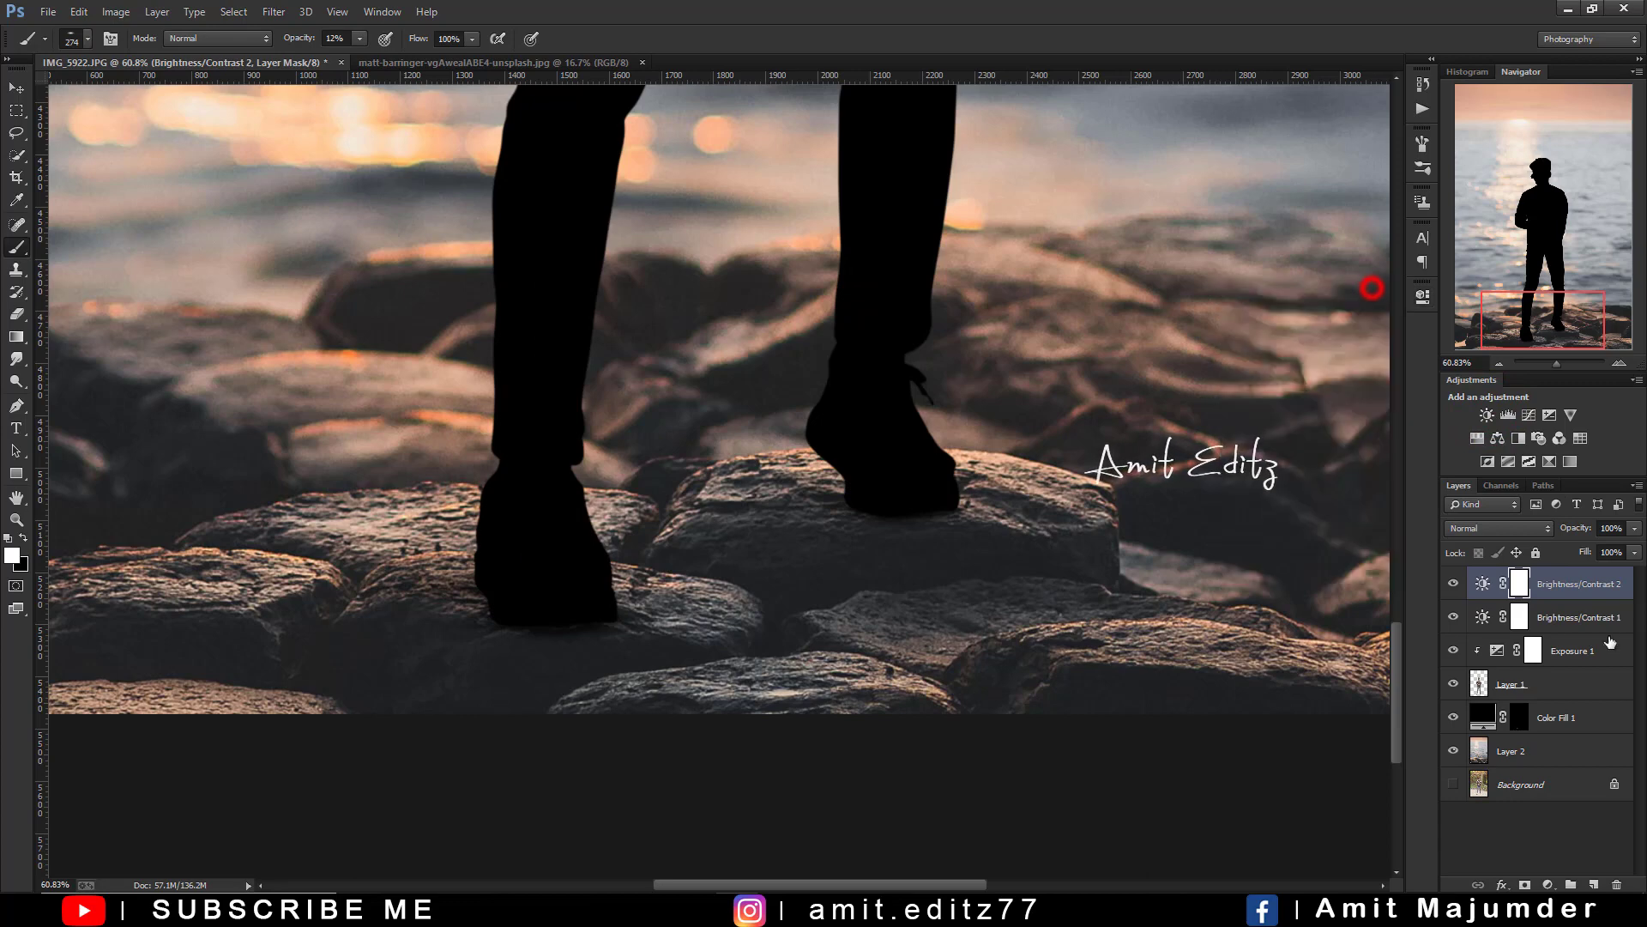
pyautogui.moveTo(1579, 584); pyautogui.dragTo(1617, 884)
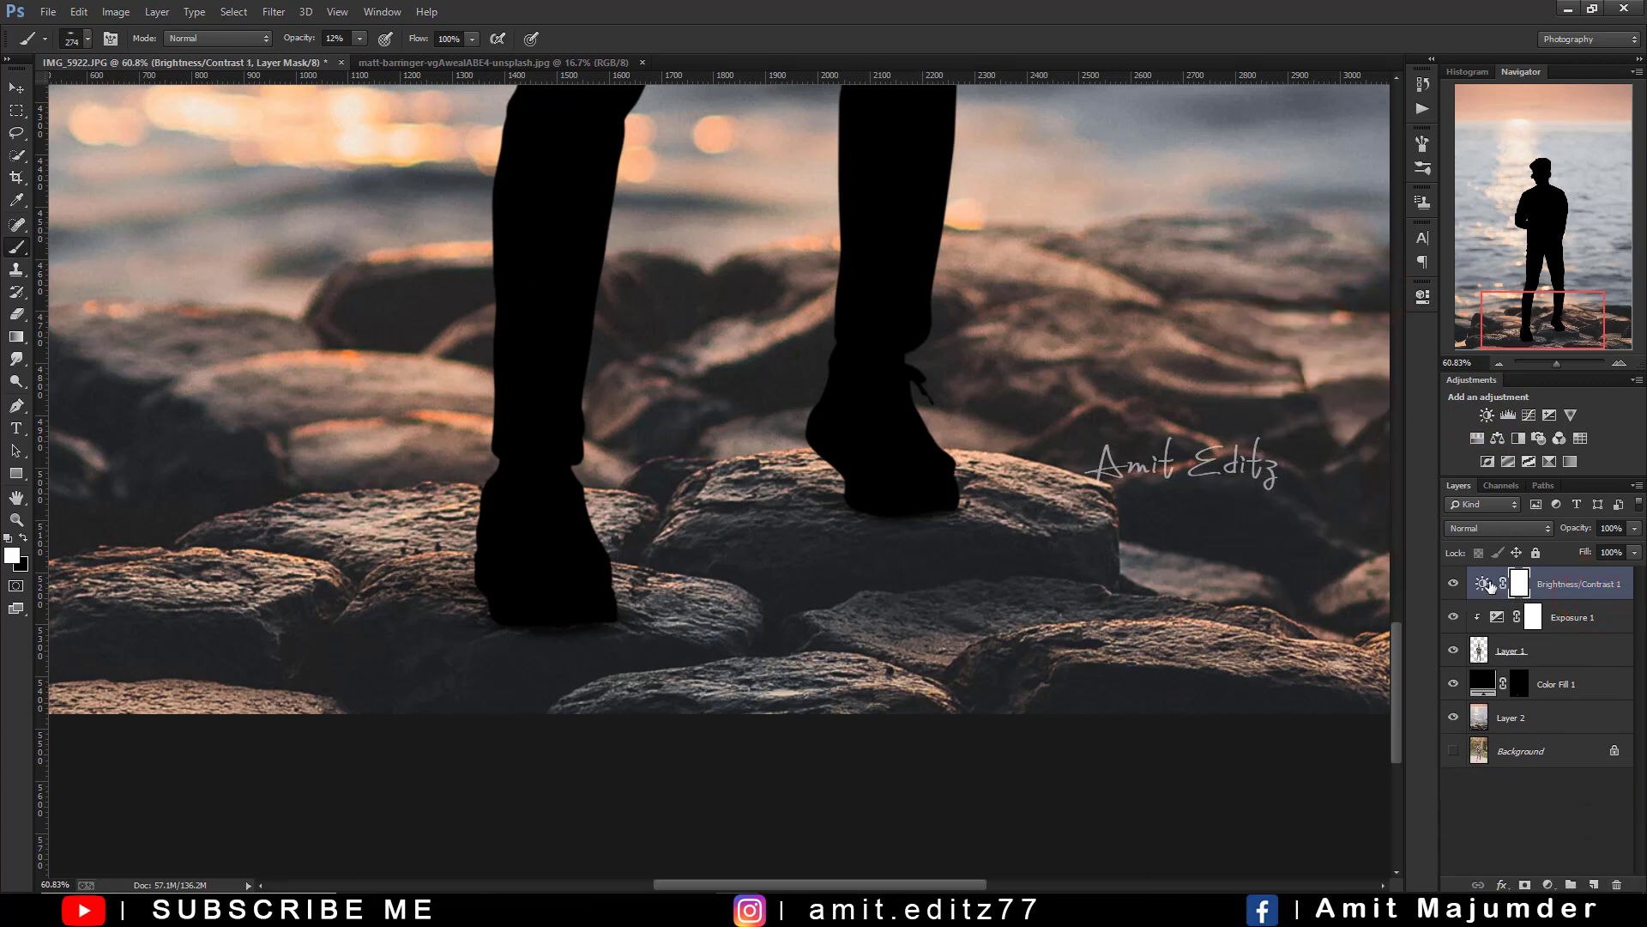
# - Test Brightness/Contrast 1 clipped with lowered brightness, then delete it
pyautogui.doubleClick(1482, 584)
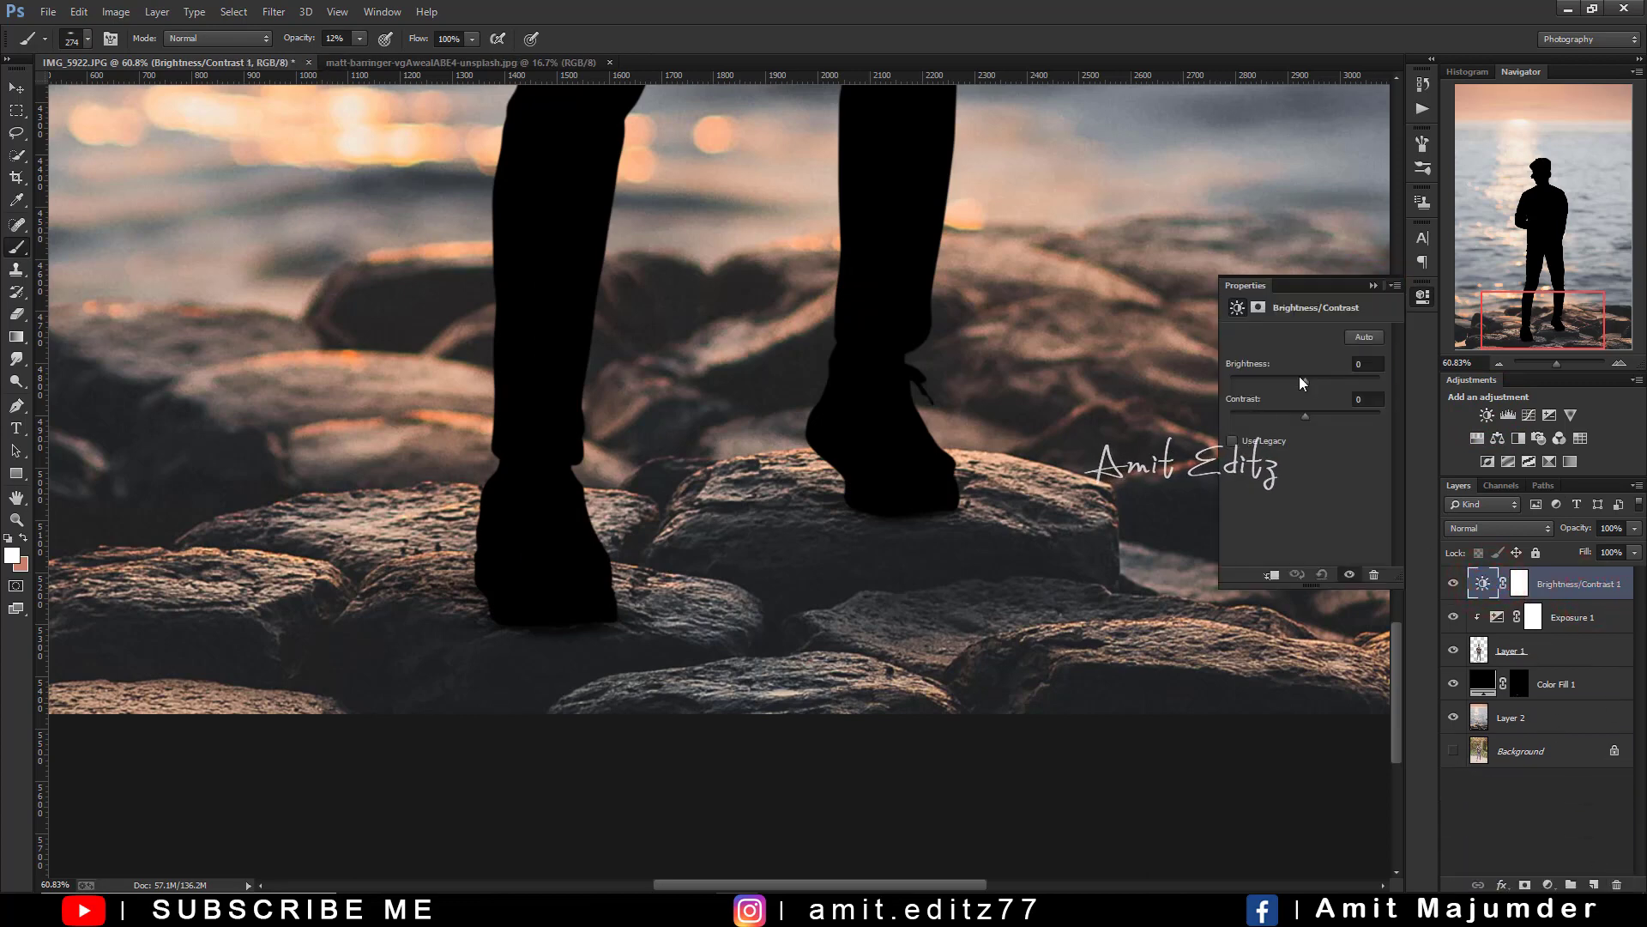
pyautogui.moveTo(1305, 381); pyautogui.dragTo(1276, 380)
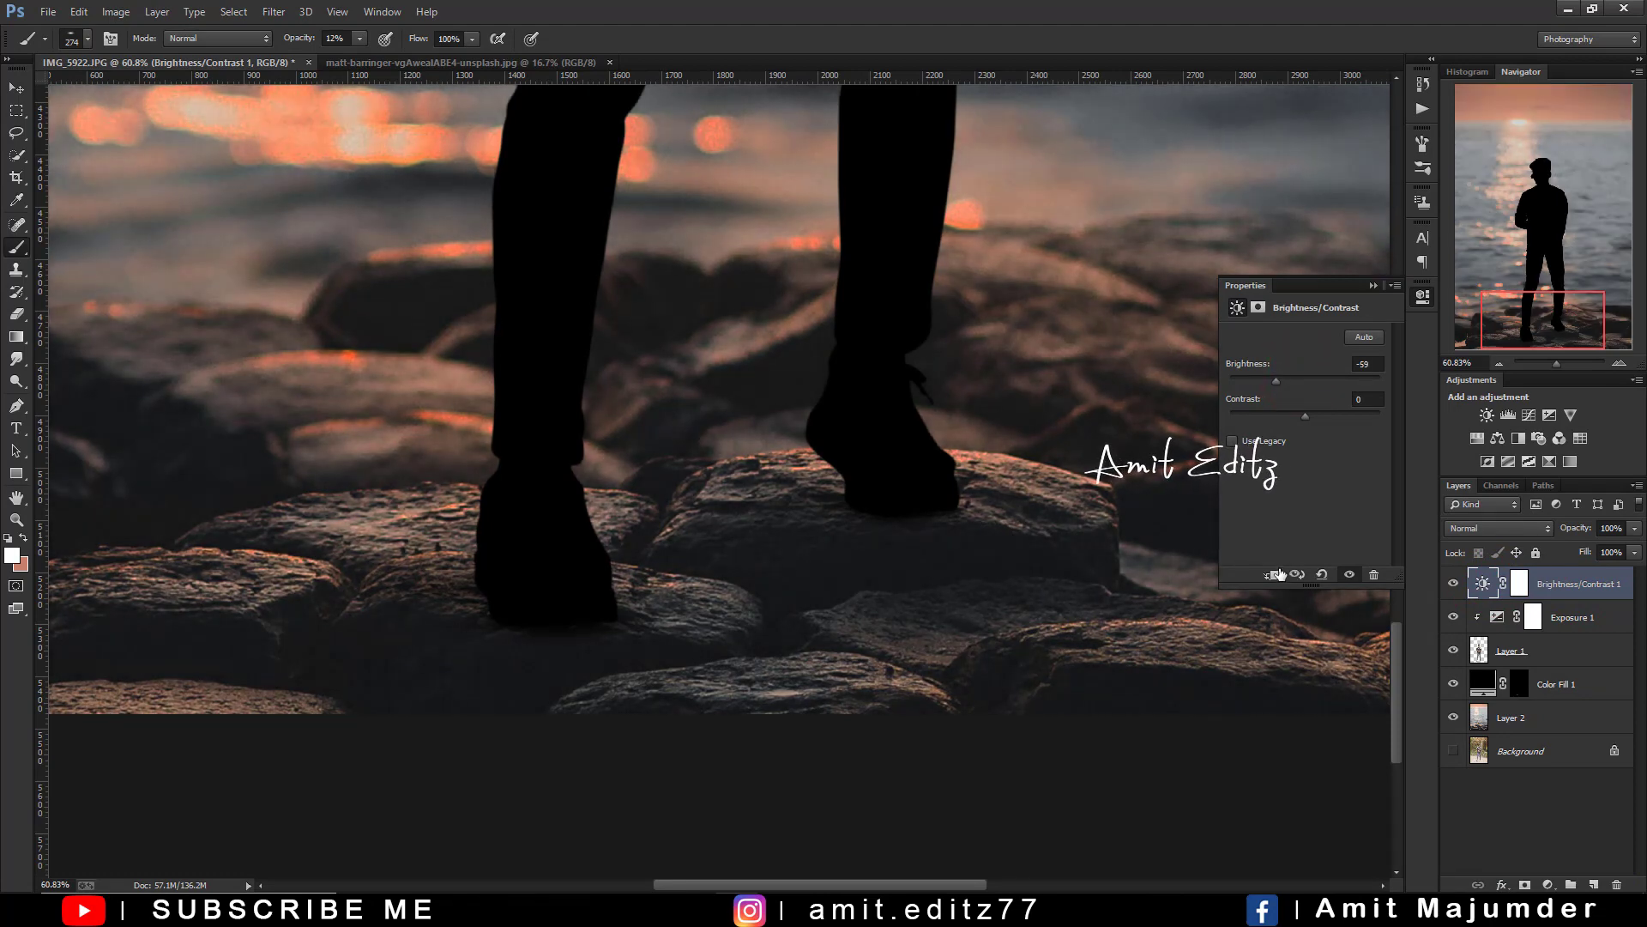
pyautogui.click(1271, 574)
pyautogui.moveTo(1279, 380)
pyautogui.mouseDown()
pyautogui.moveTo(1344, 380)
pyautogui.moveTo(1276, 380)
pyautogui.mouseUp()
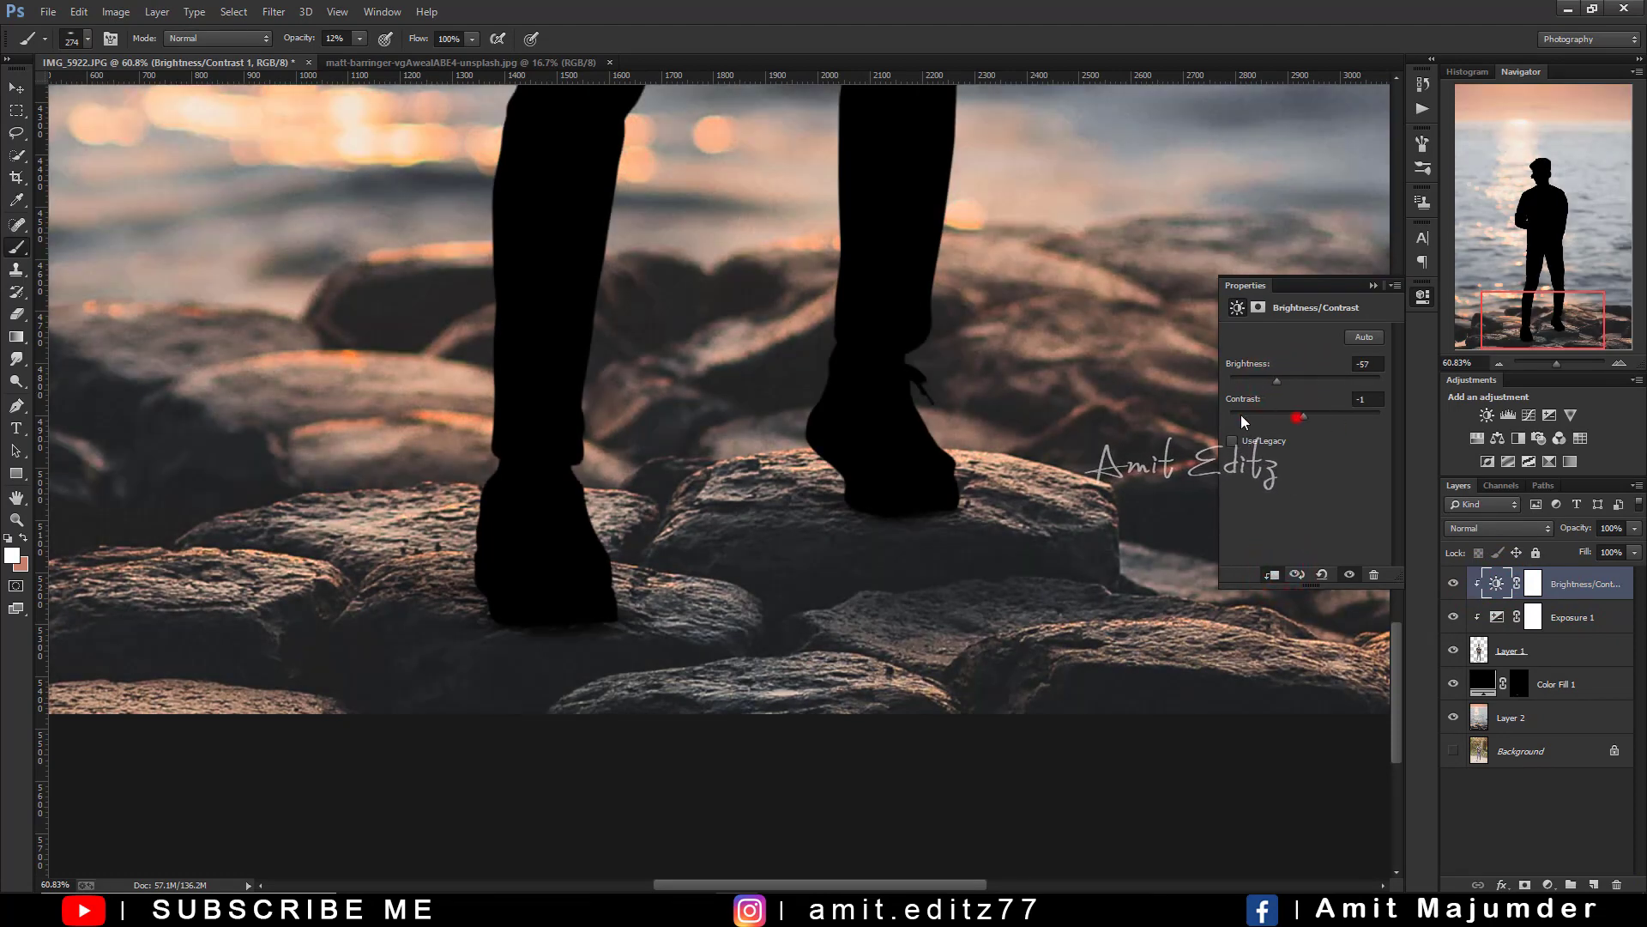
pyautogui.click(1374, 285)
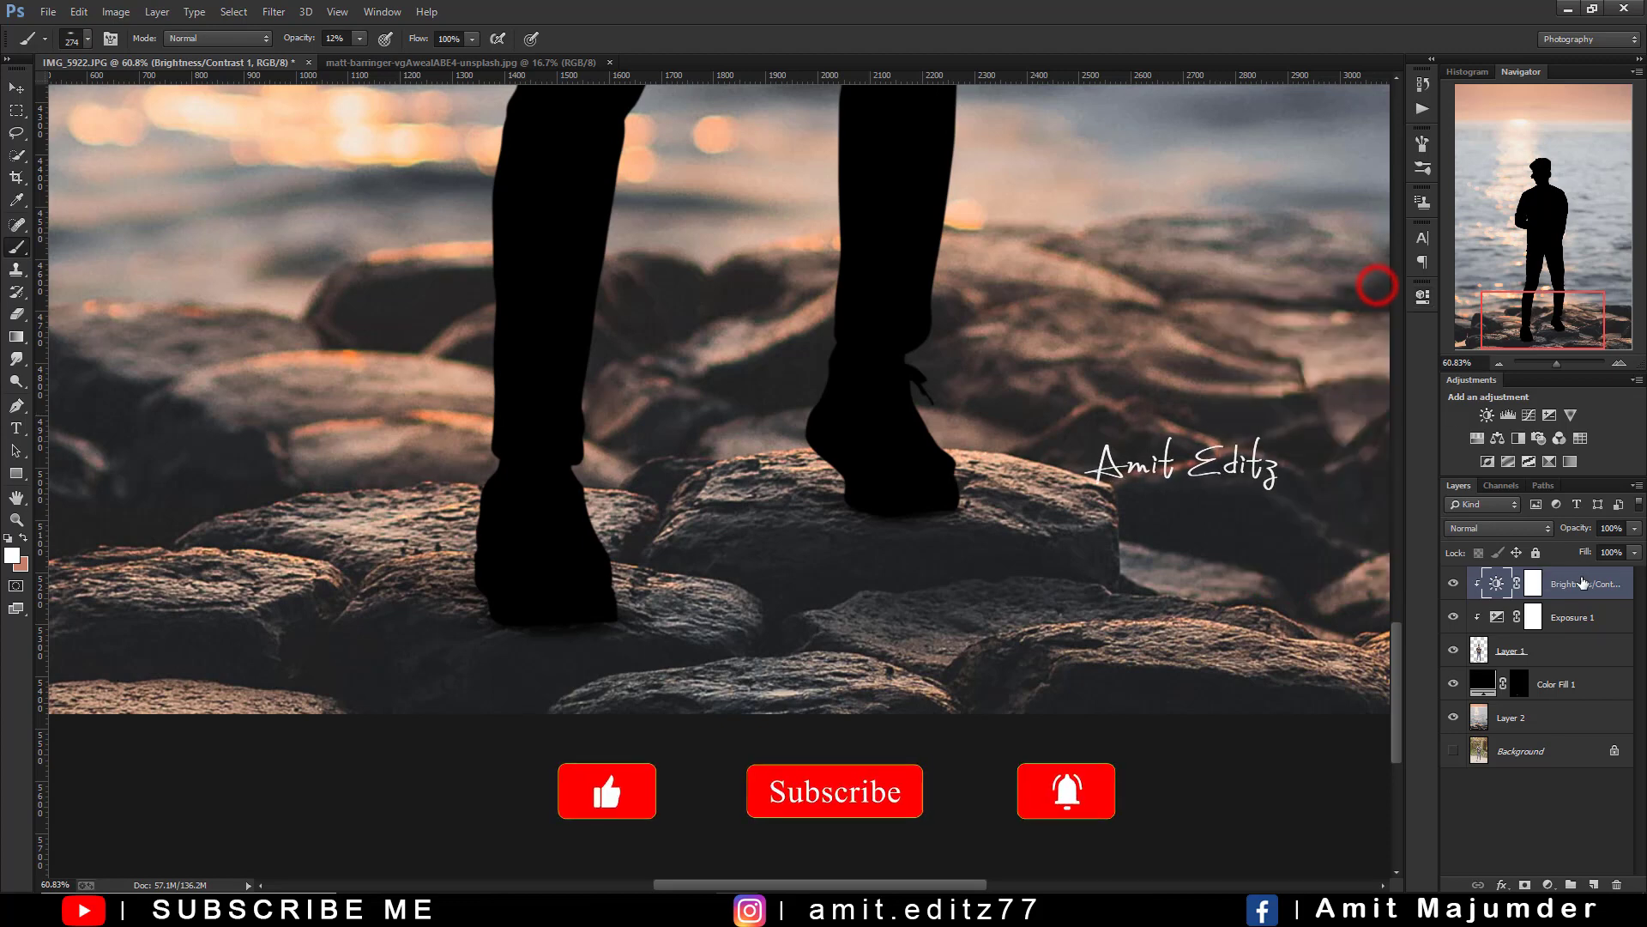
pyautogui.moveTo(1583, 583); pyautogui.dragTo(1617, 884)
# - Invert the Exposure 1 mask to black and set a soft round brush to 12% opacity
pyautogui.click(1535, 584)
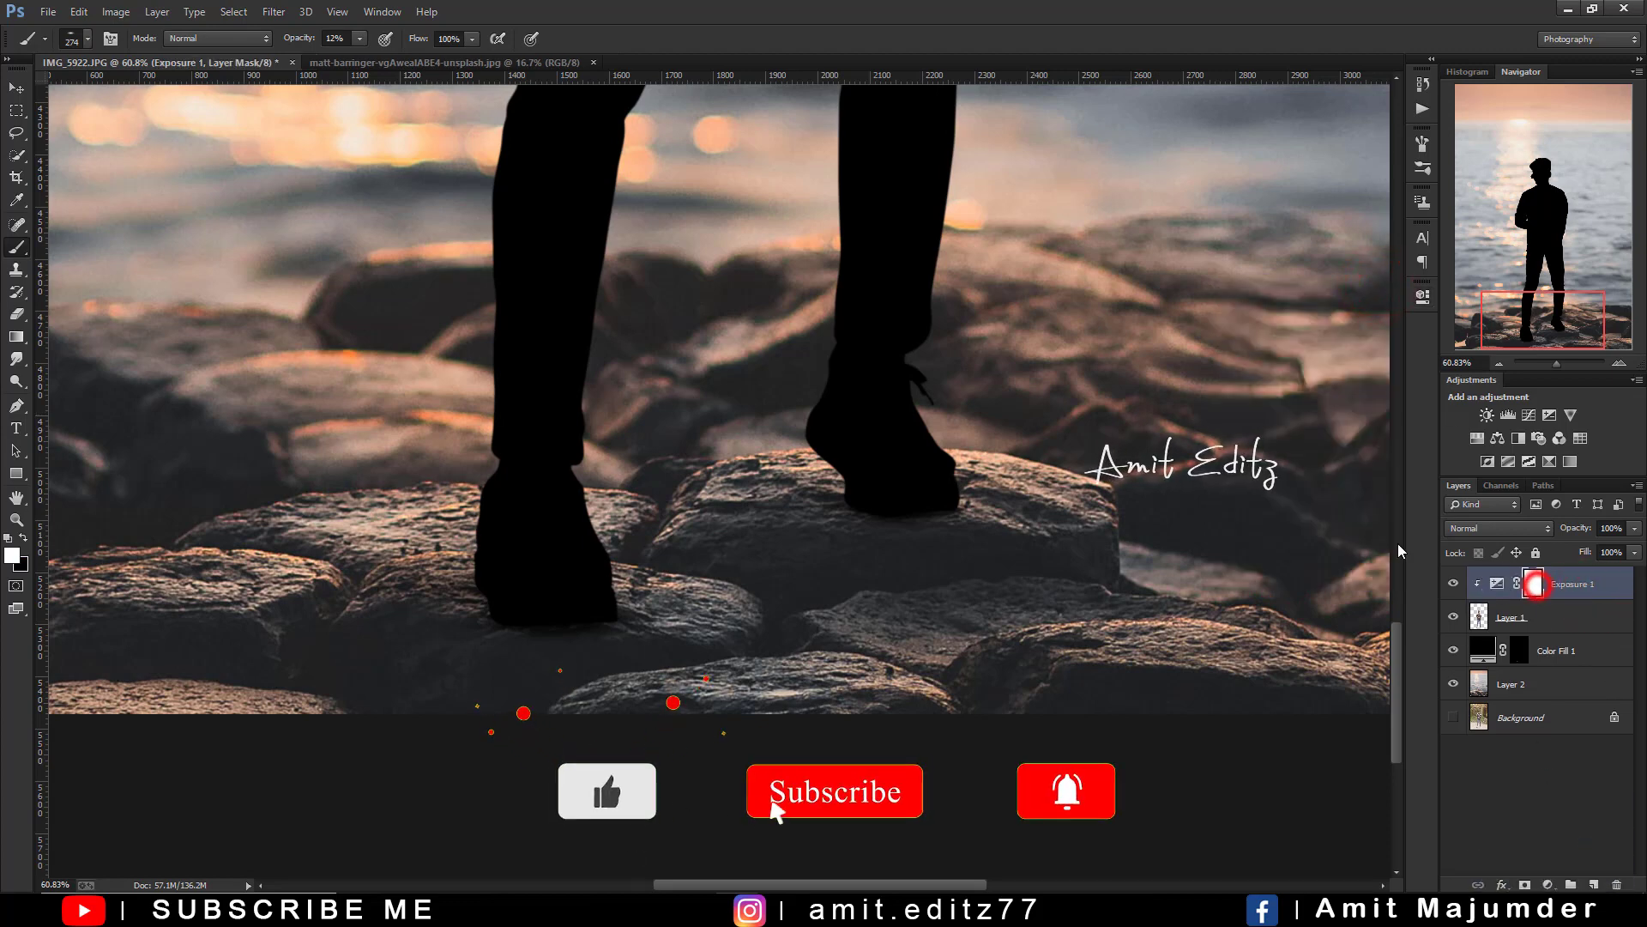
pyautogui.hotkey('ctrl', 'i')
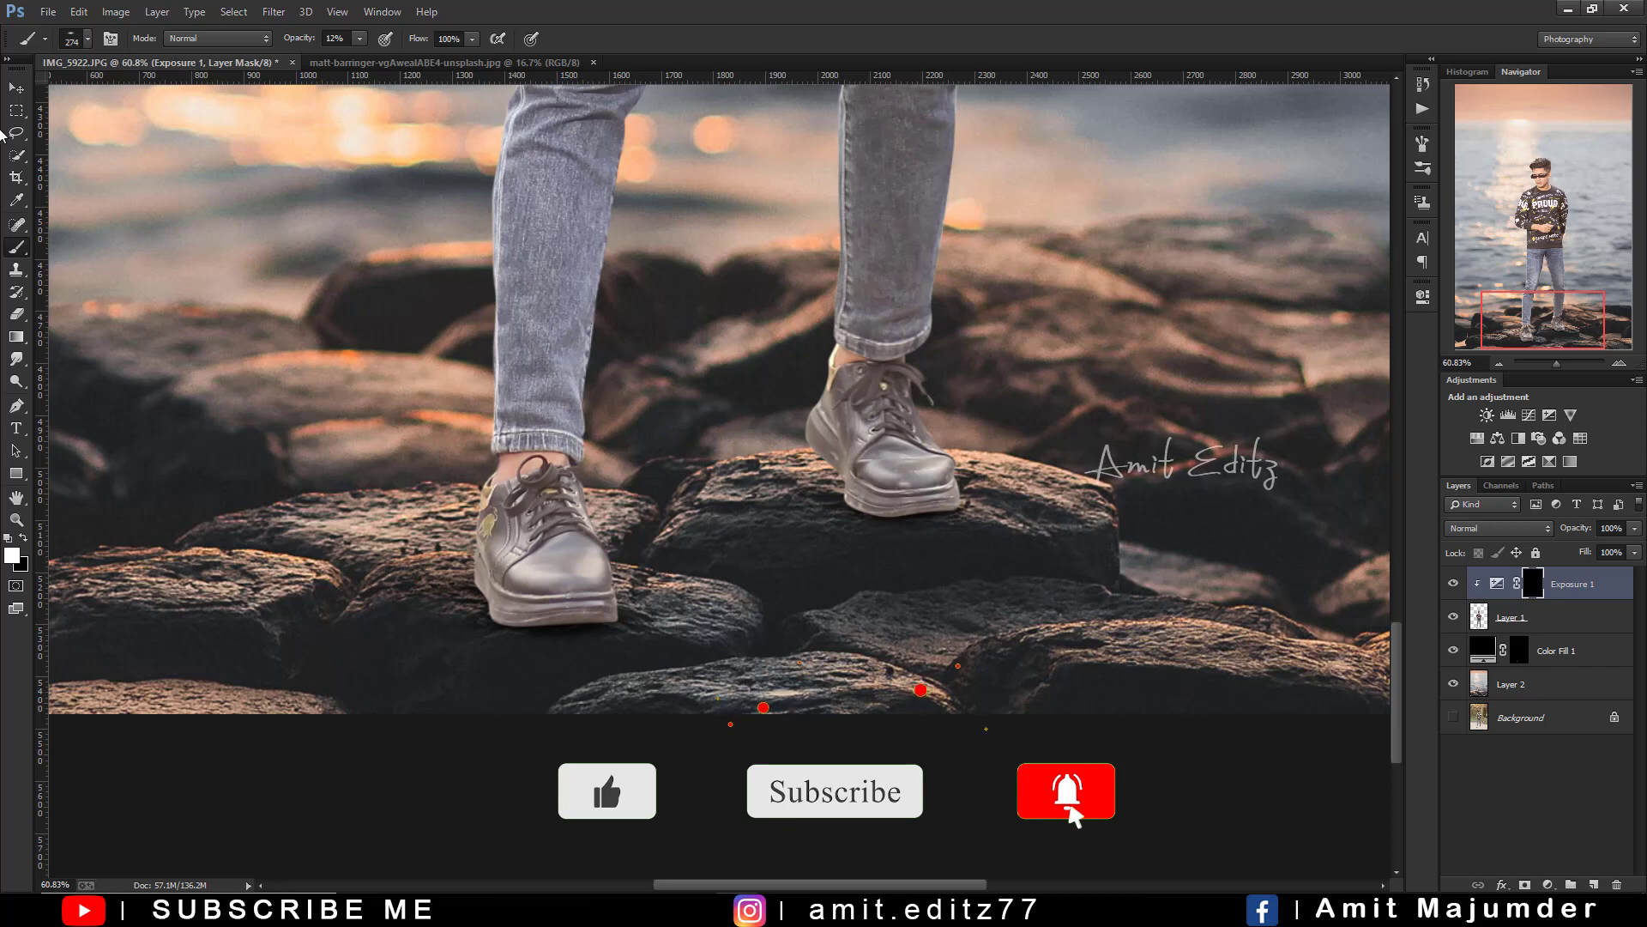
pyautogui.rightClick(582, 582)
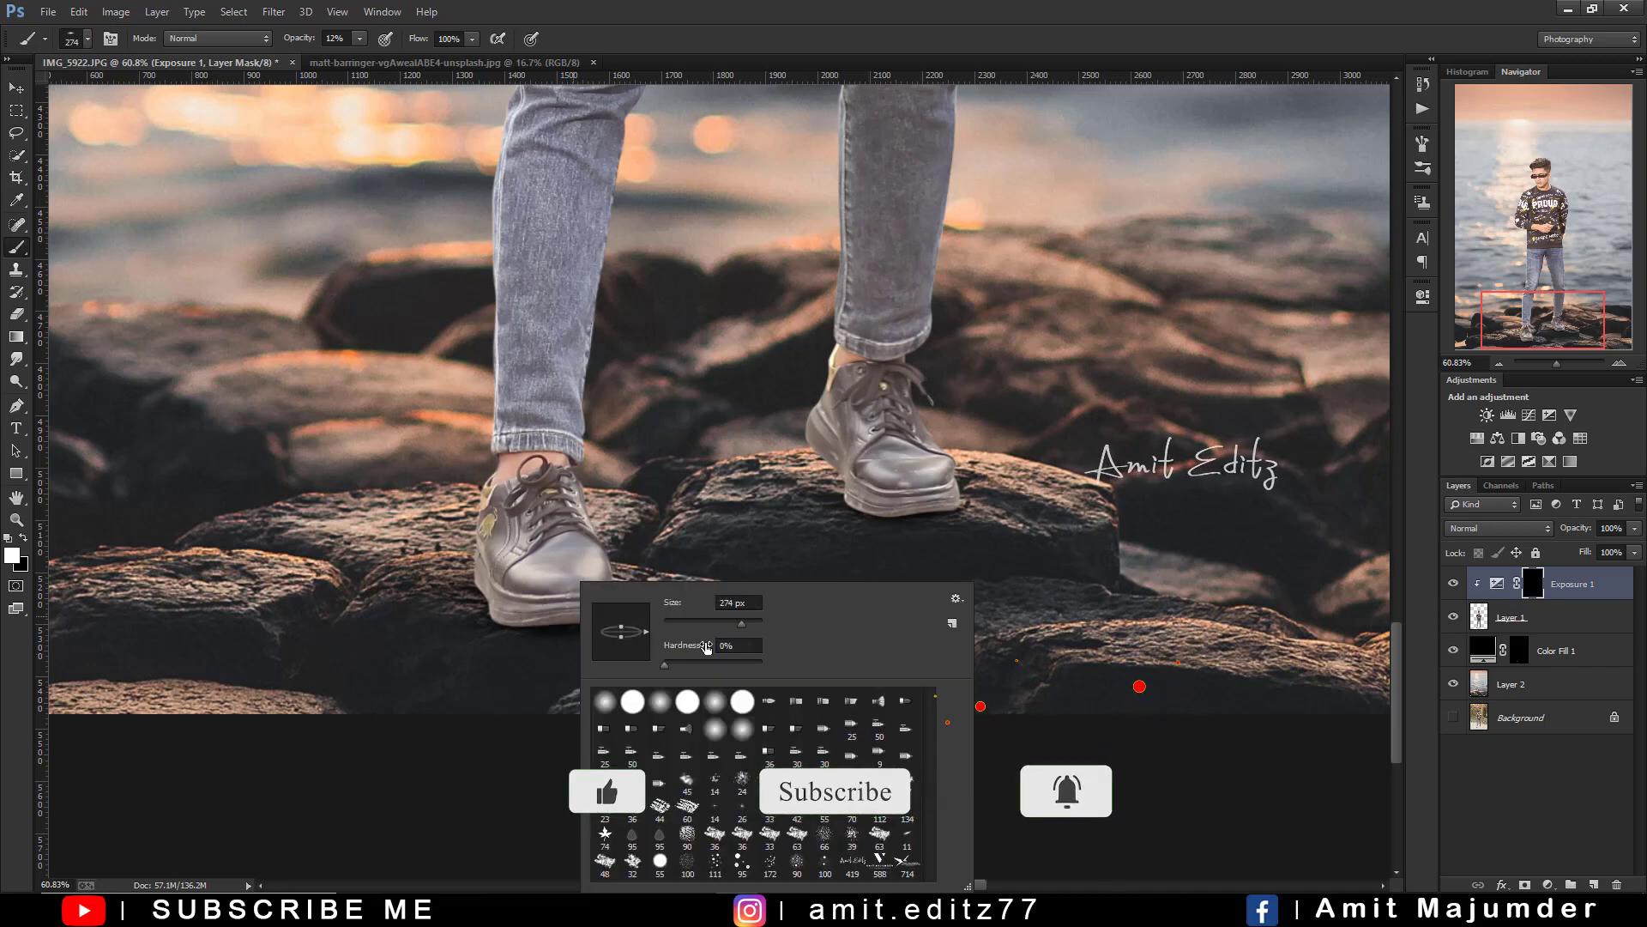
pyautogui.click(605, 701)
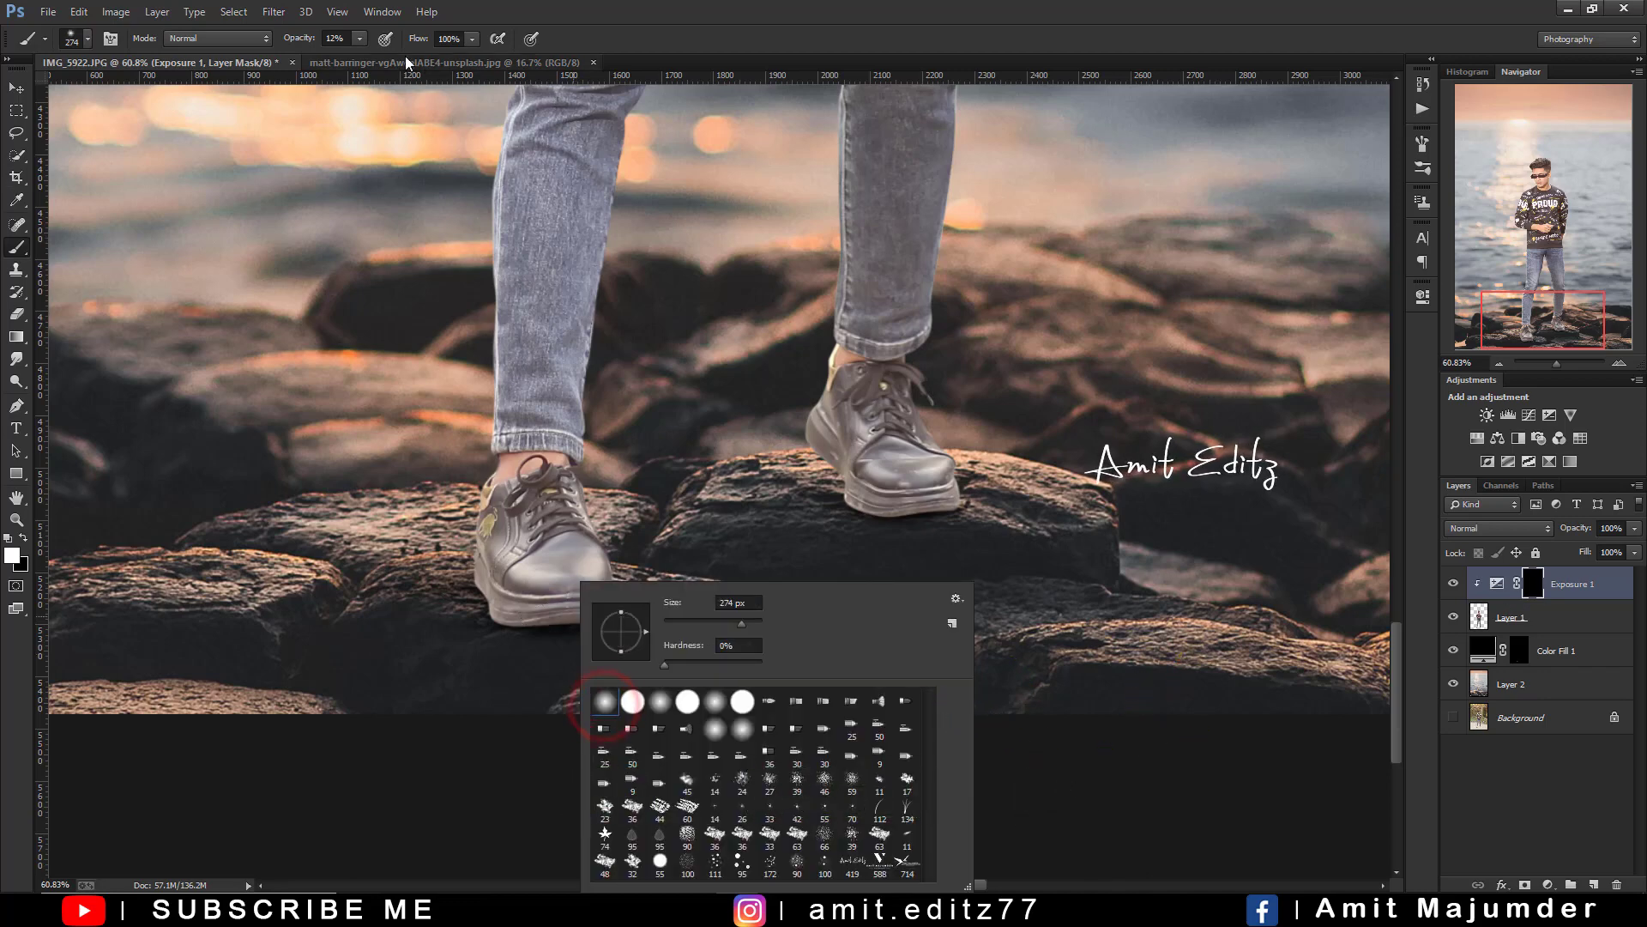
pyautogui.click(337, 38)
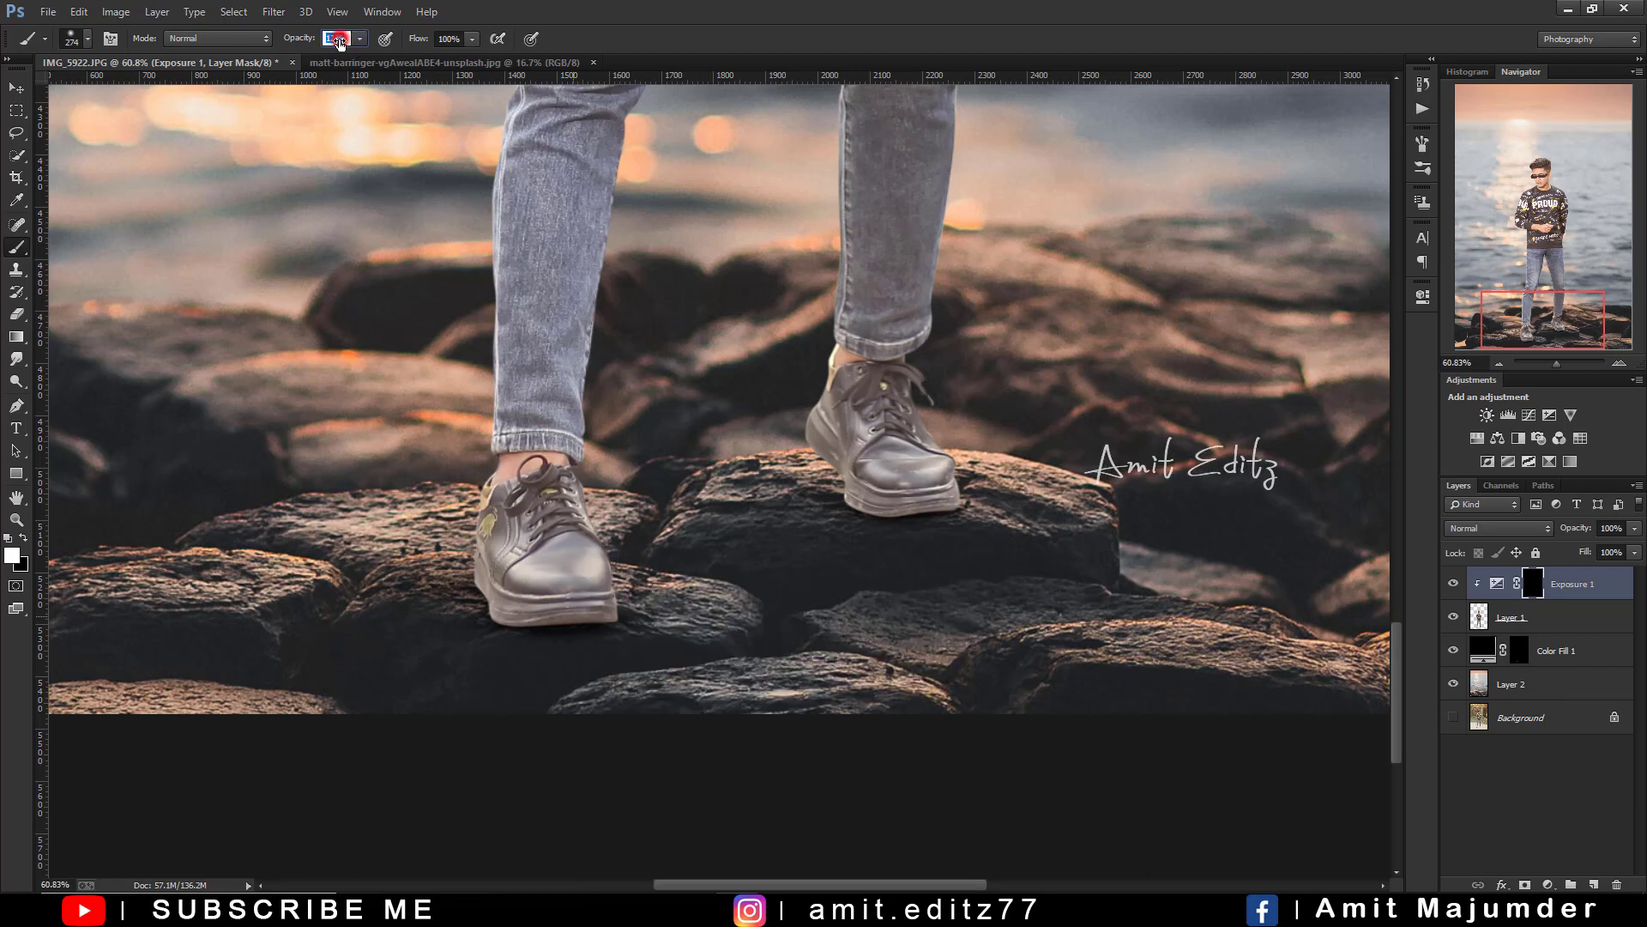
pyautogui.write('12')
# - Paint faint shadow on the rocks beside and under both shoes and along the sole
pyautogui.moveTo(592, 645); pyautogui.dragTo(484, 625)
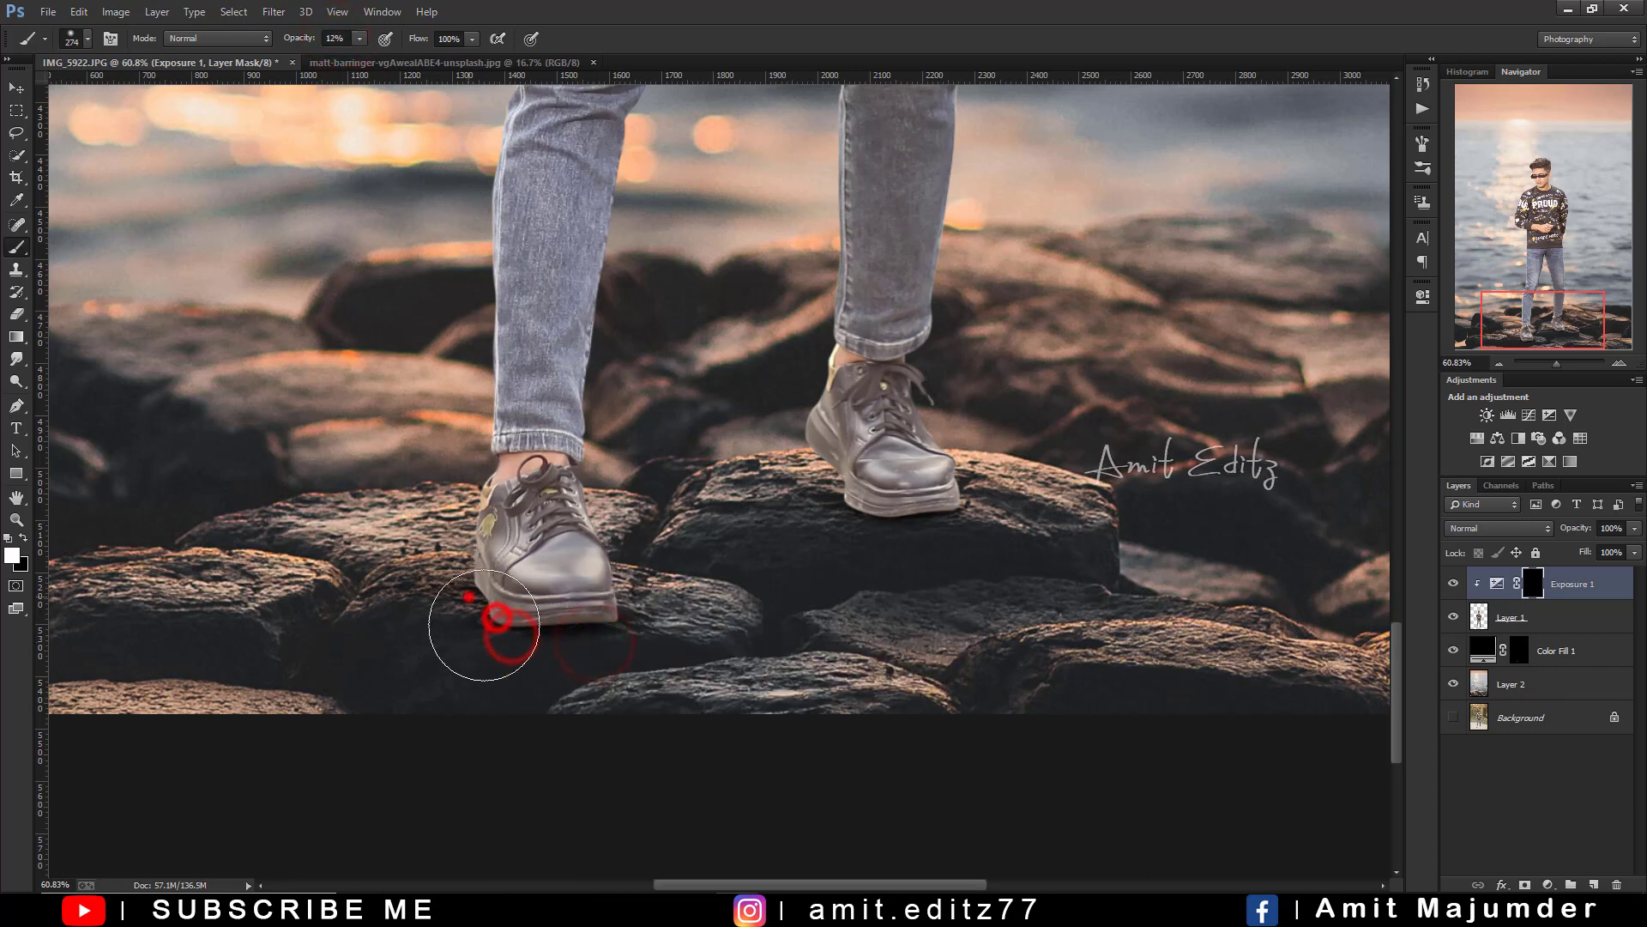
pyautogui.moveTo(657, 613); pyautogui.dragTo(678, 611)
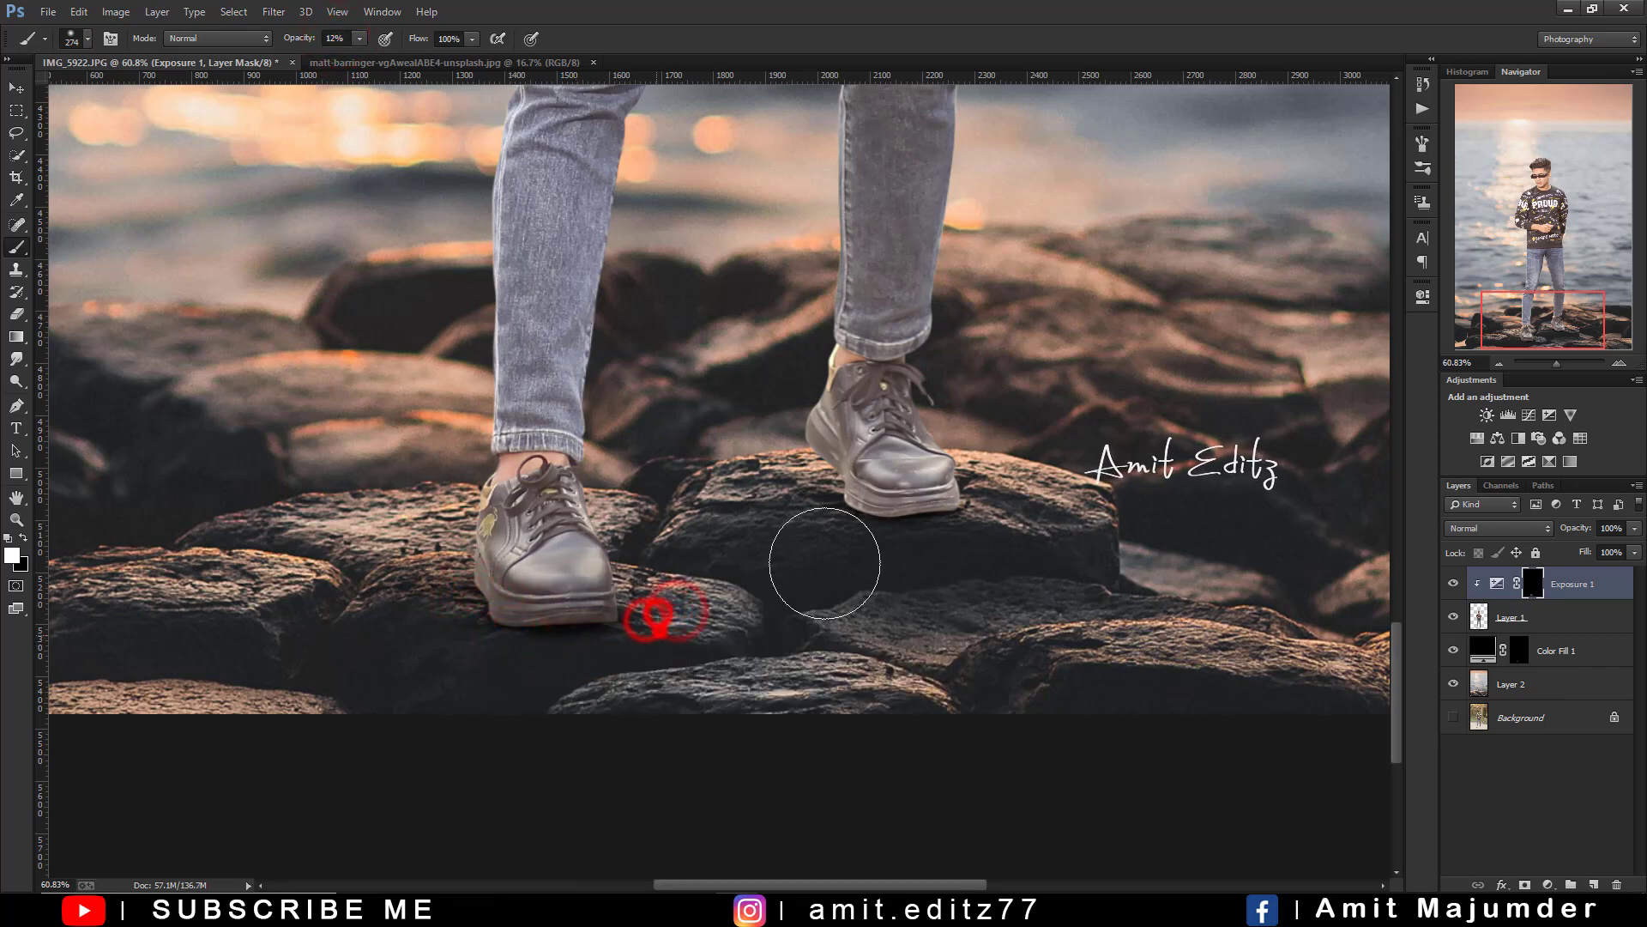
pyautogui.moveTo(793, 519)
pyautogui.mouseDown()
pyautogui.moveTo(838, 559)
pyautogui.moveTo(853, 528)
pyautogui.mouseUp()
pyautogui.moveTo(973, 533); pyautogui.dragTo(1005, 535)
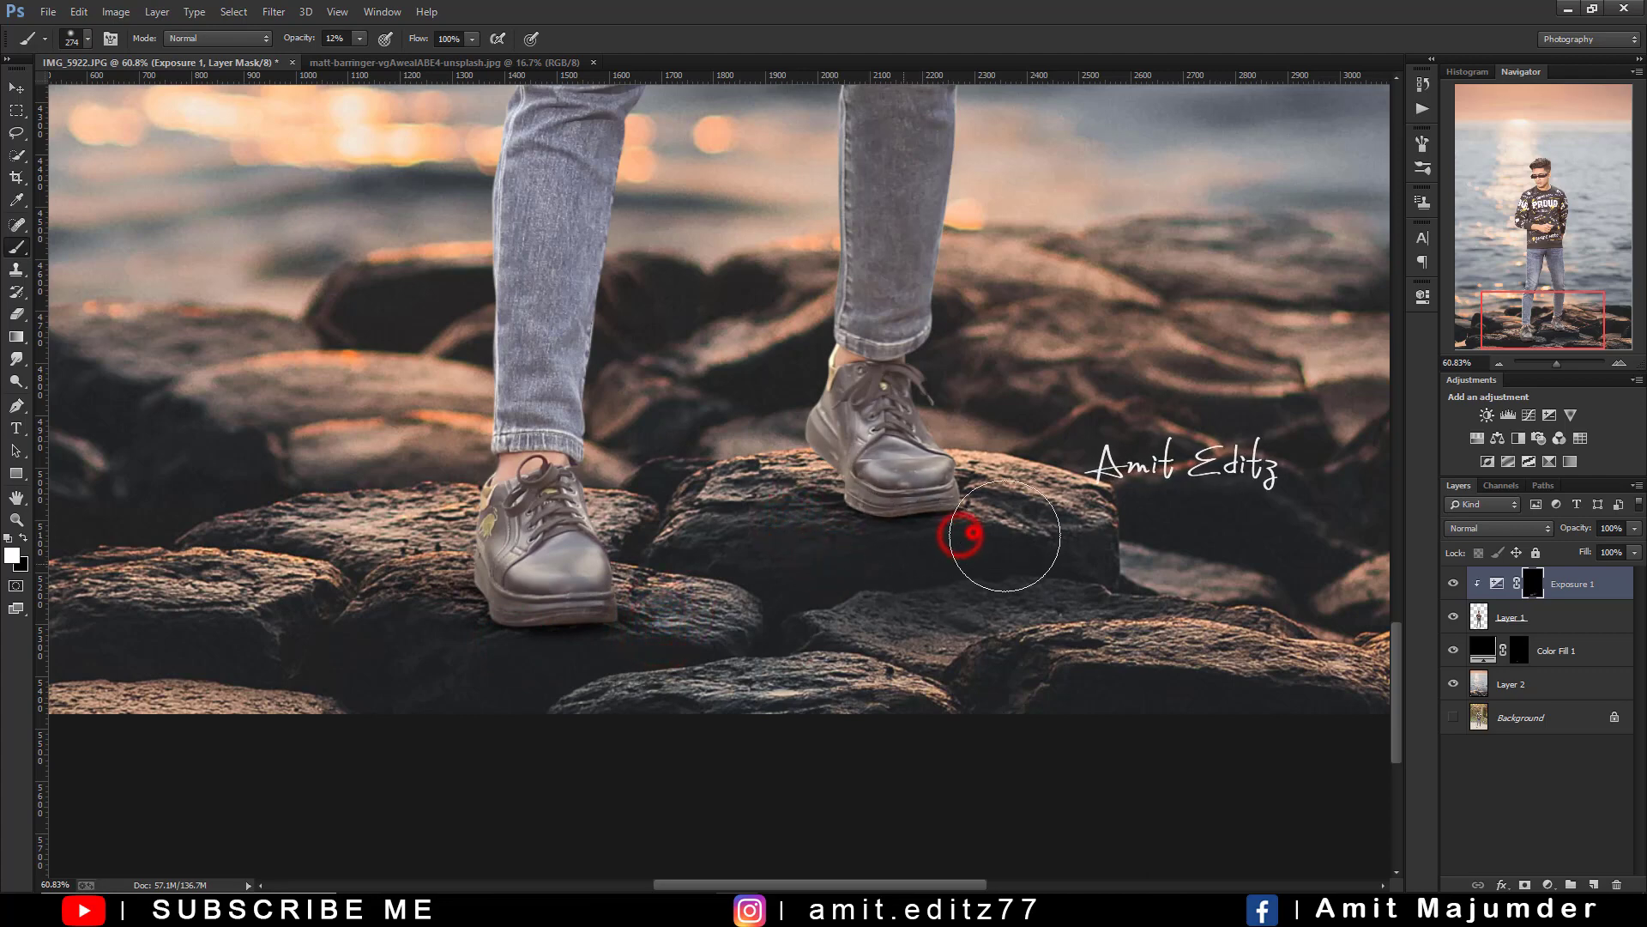
pyautogui.scroll(4, 969, 540)
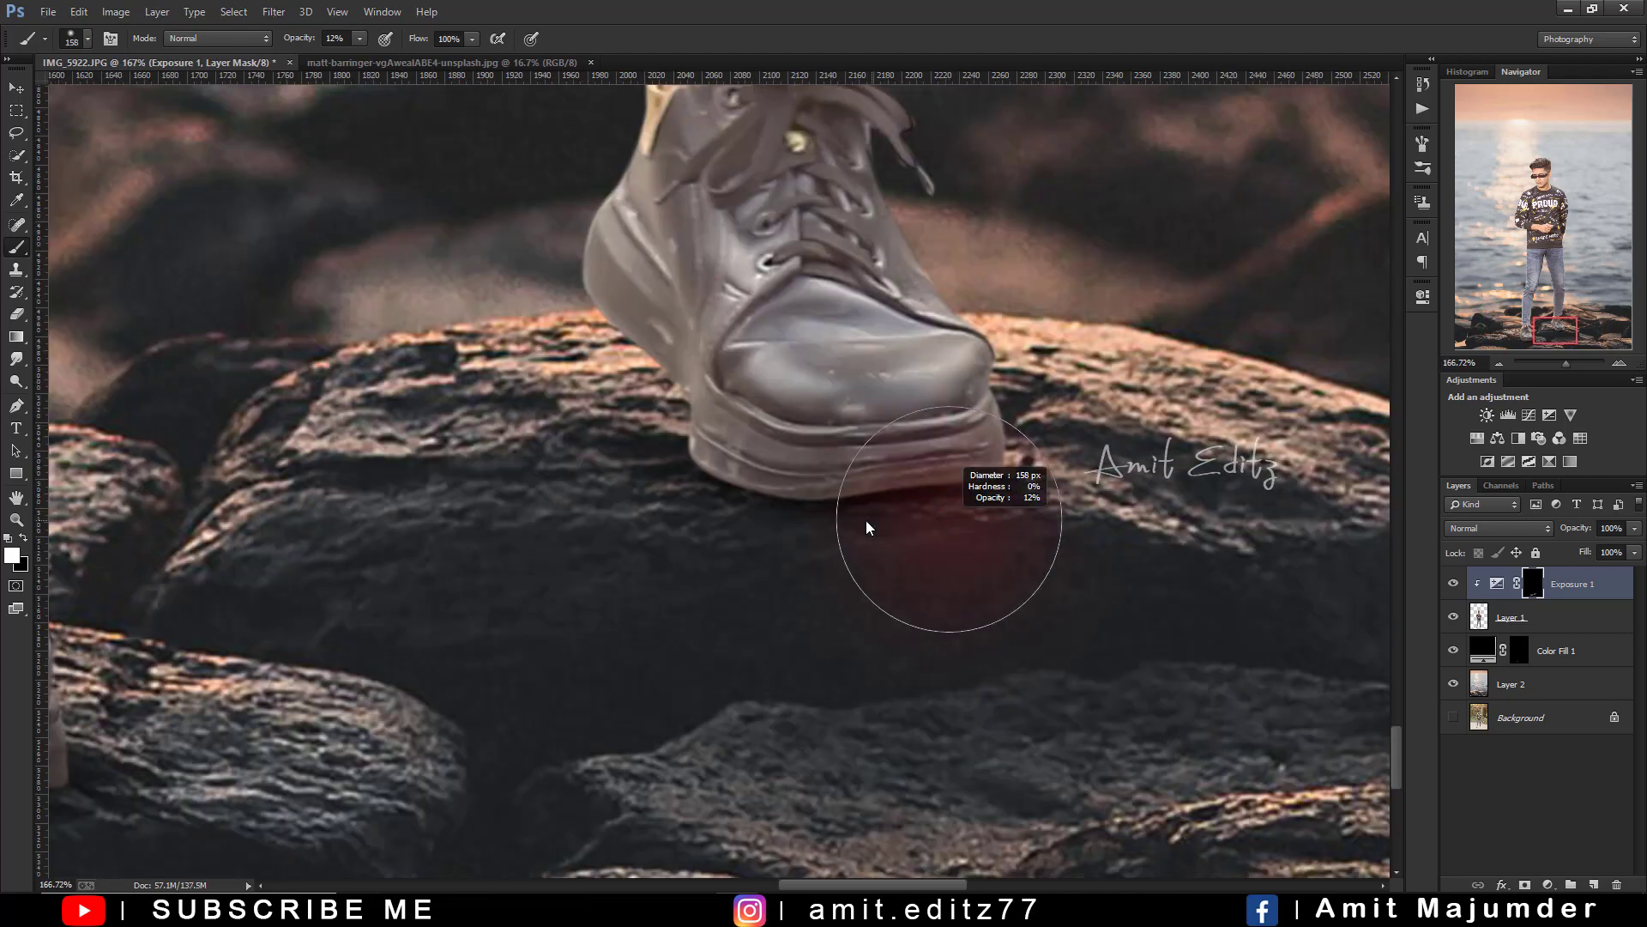
pyautogui.moveTo(883, 526); pyautogui.dragTo(717, 556)
pyautogui.moveTo(809, 518)
pyautogui.mouseDown()
pyautogui.moveTo(868, 520)
pyautogui.moveTo(687, 472)
pyautogui.moveTo(660, 390)
pyautogui.mouseUp()
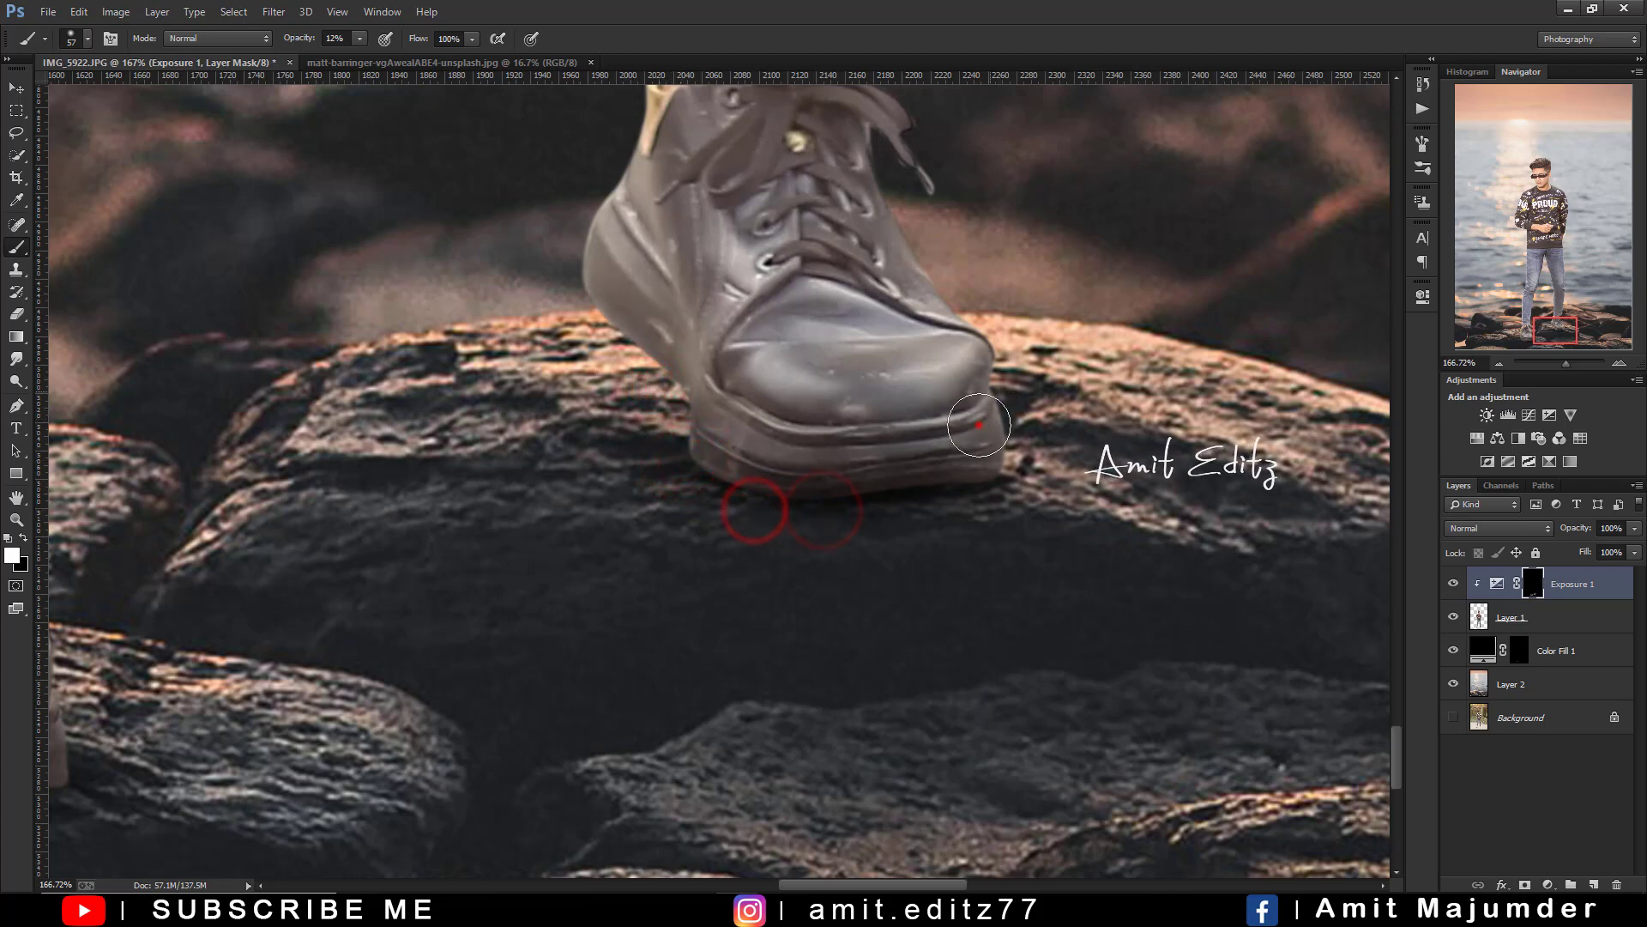
pyautogui.moveTo(978, 423); pyautogui.dragTo(790, 447)
pyautogui.click(824, 346)
pyautogui.click(791, 228)
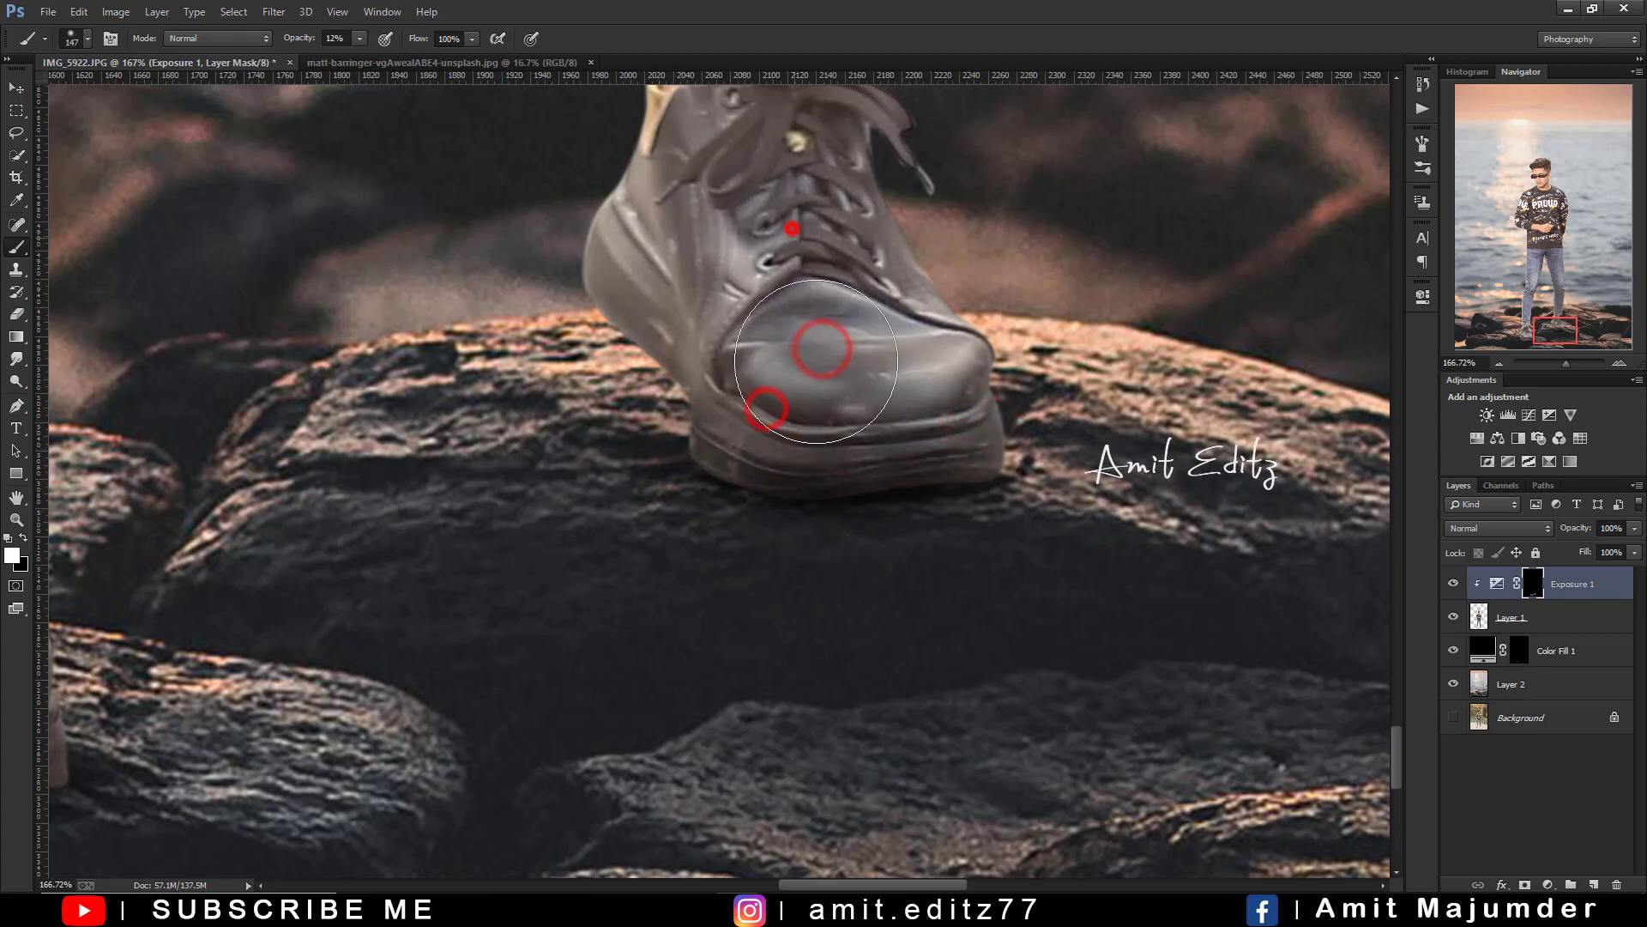
pyautogui.click(854, 416)
# - Dab extra shadow along the shoe soles, the rock edges and the shoe toes
pyautogui.scroll(-1, 841, 556)
pyautogui.scroll(-2, 841, 556)
pyautogui.click(412, 618)
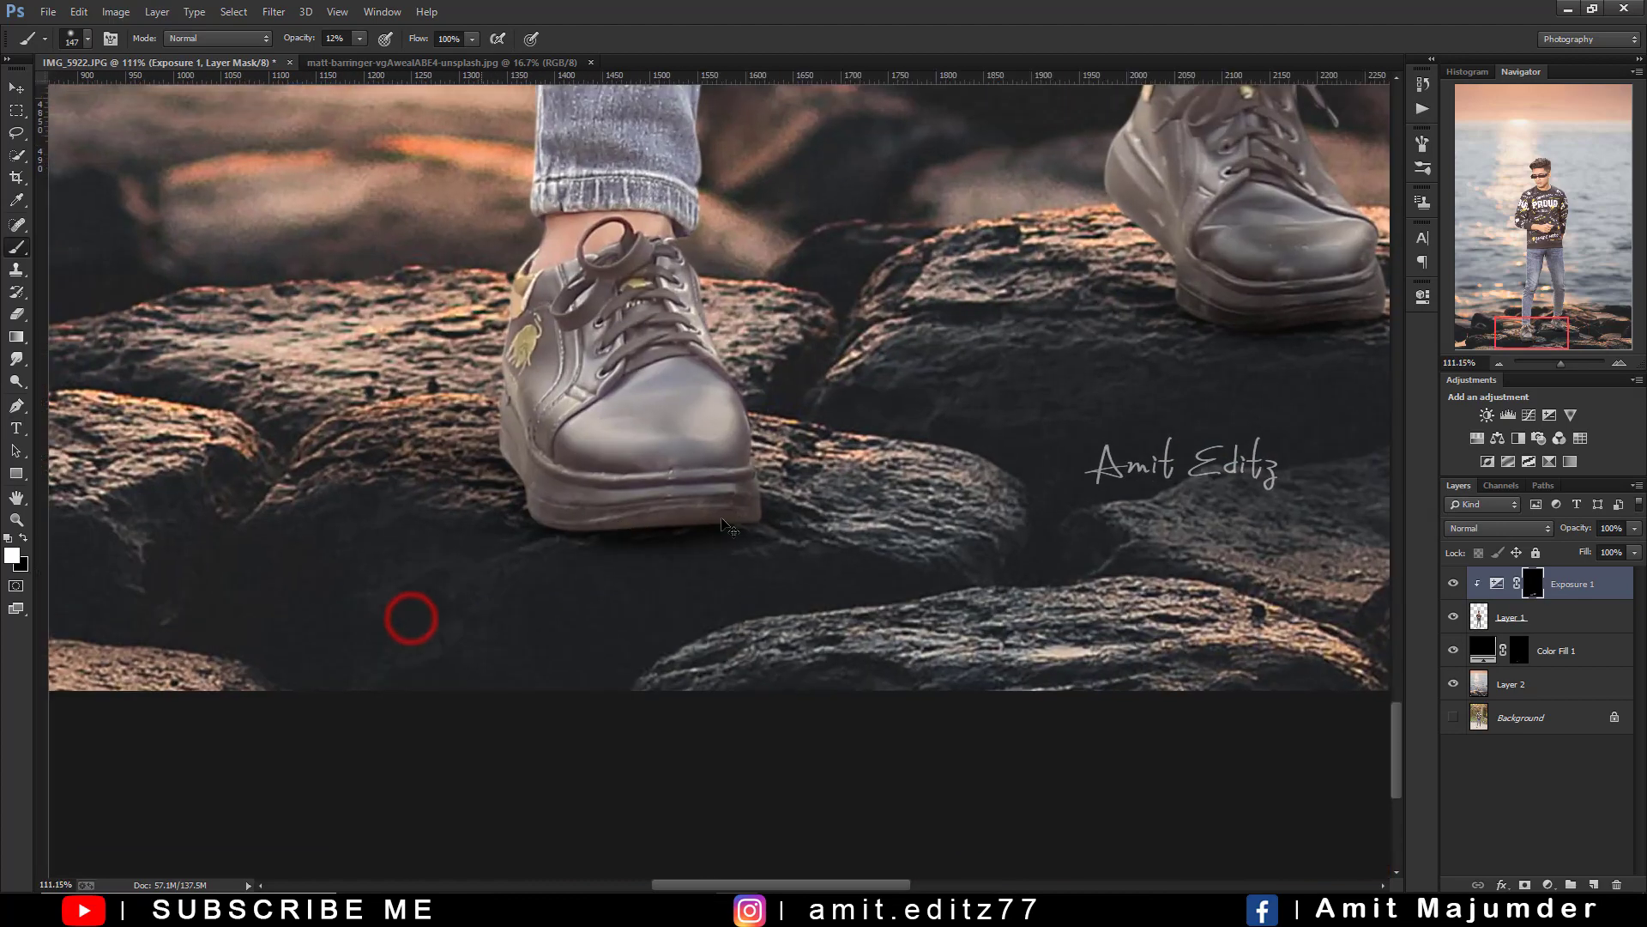
pyautogui.click(735, 530)
pyautogui.moveTo(670, 576); pyautogui.dragTo(658, 576)
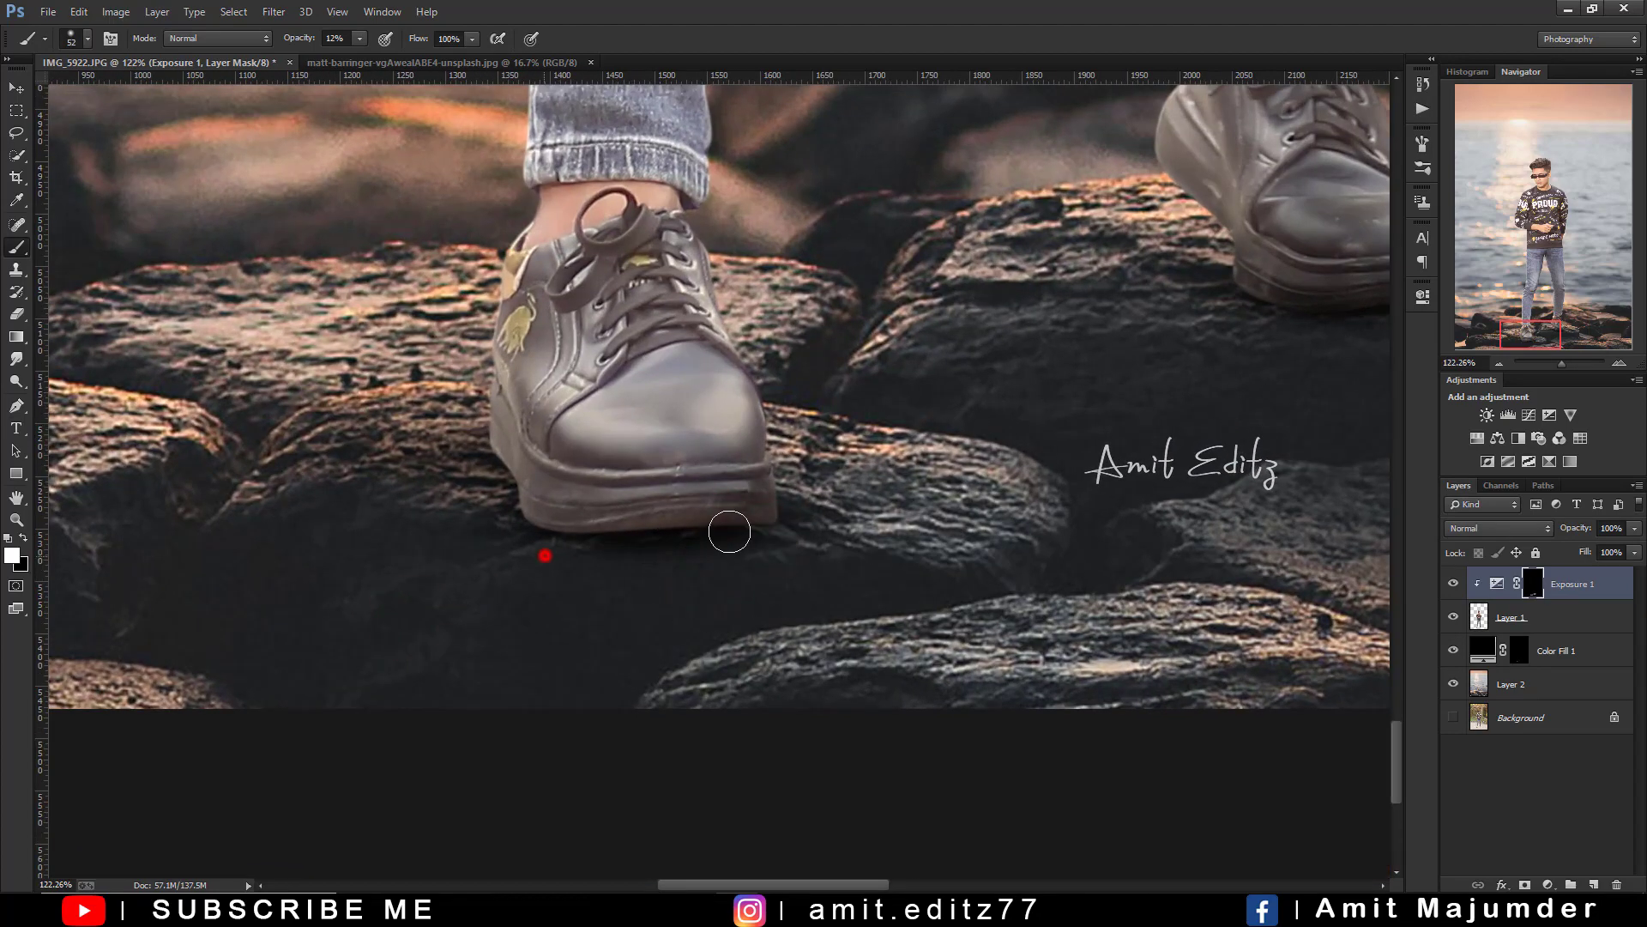
pyautogui.click(636, 541)
pyautogui.click(750, 537)
pyautogui.click(554, 530)
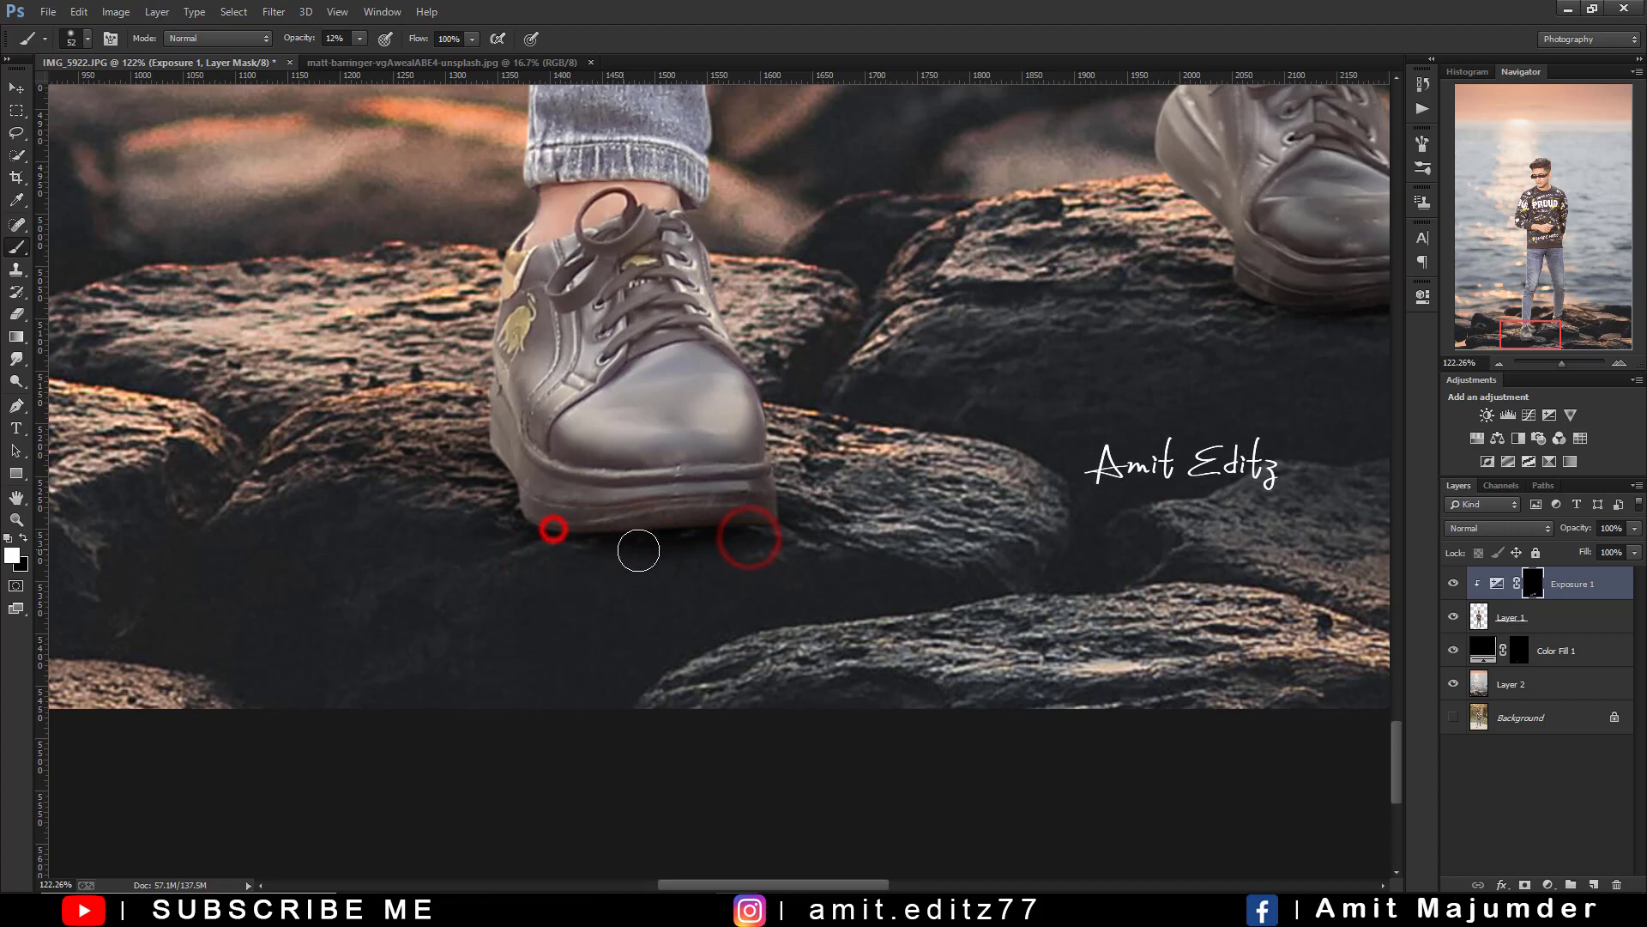
pyautogui.click(533, 515)
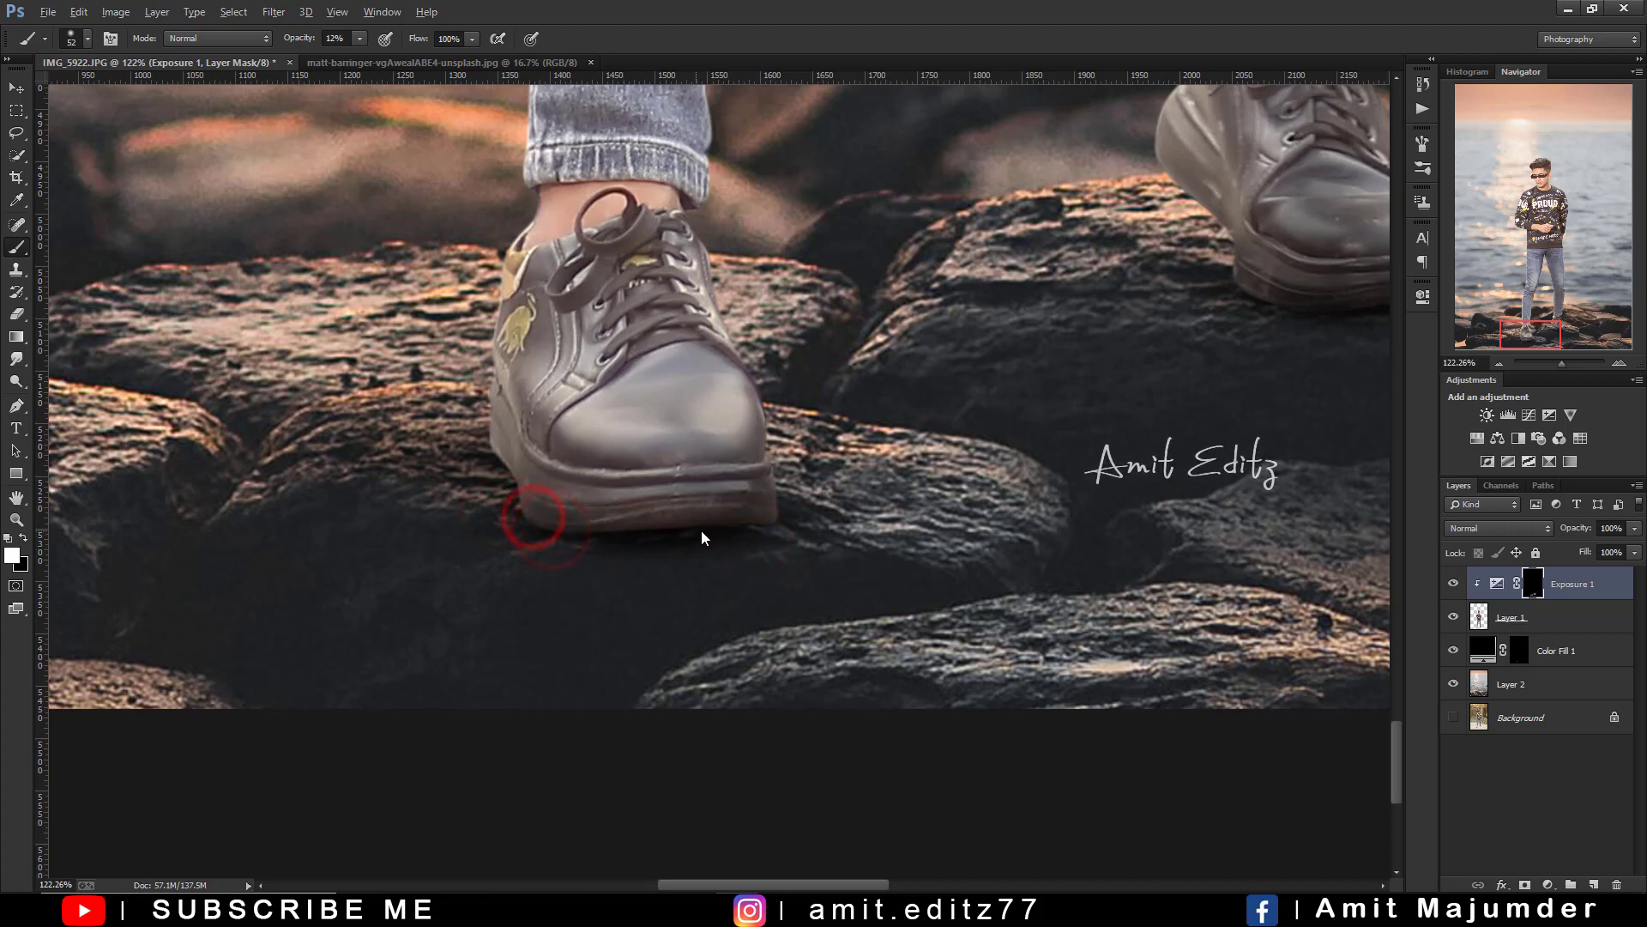
pyautogui.click(783, 507)
pyautogui.click(709, 423)
pyautogui.click(581, 467)
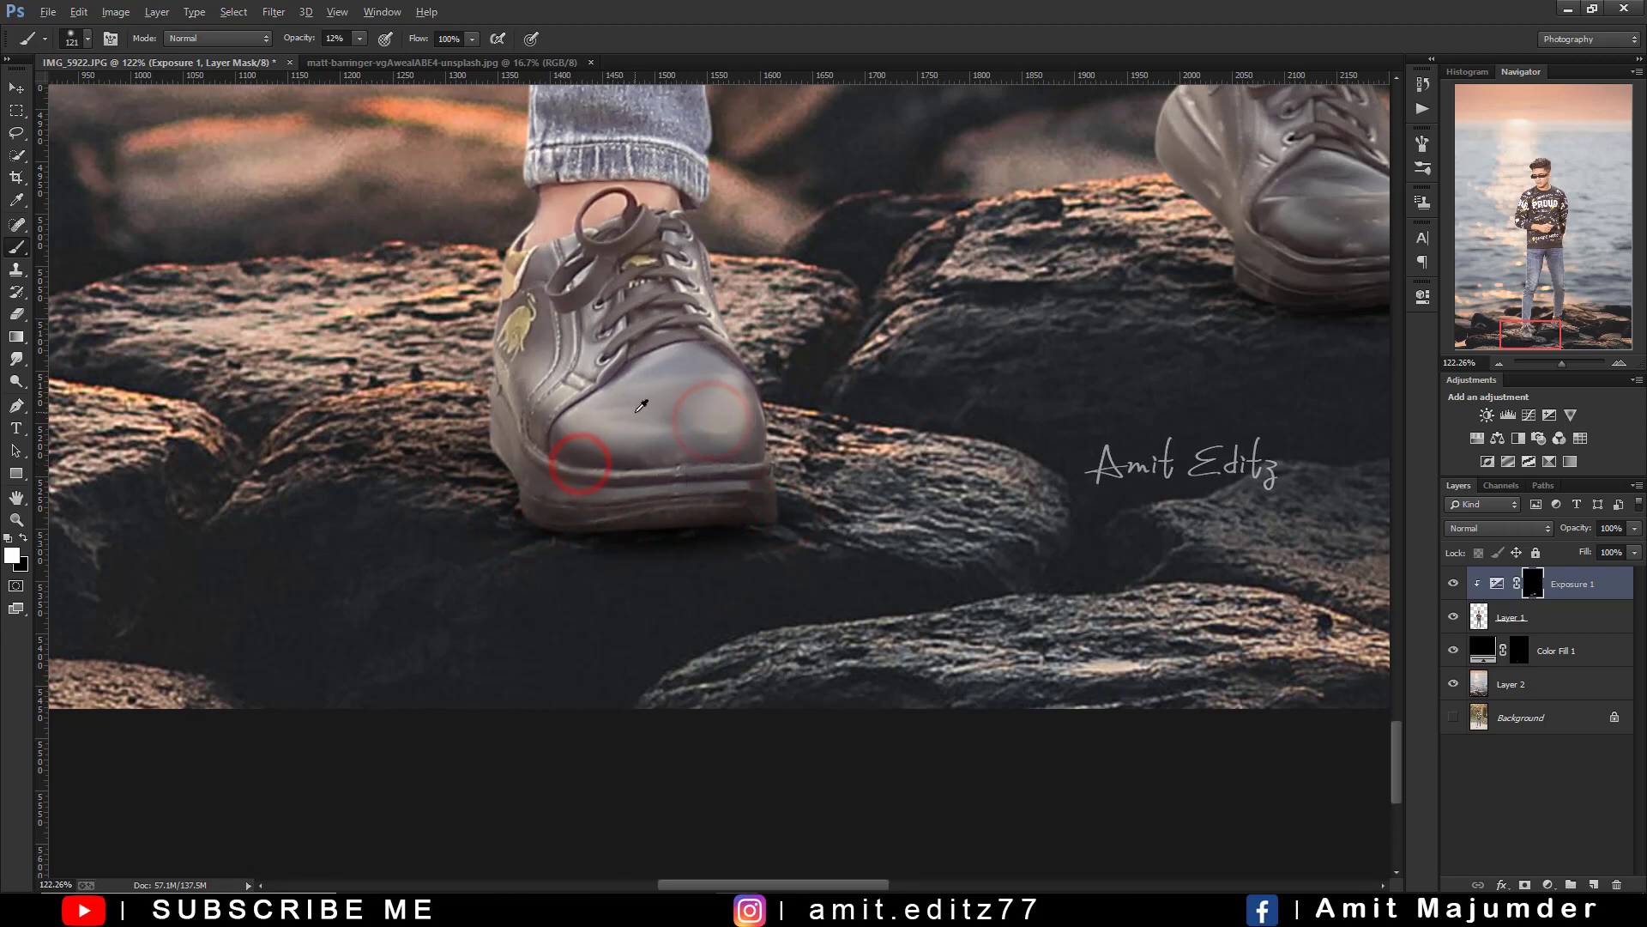
pyautogui.click(545, 393)
pyautogui.click(589, 489)
pyautogui.scroll(-3, 589, 489)
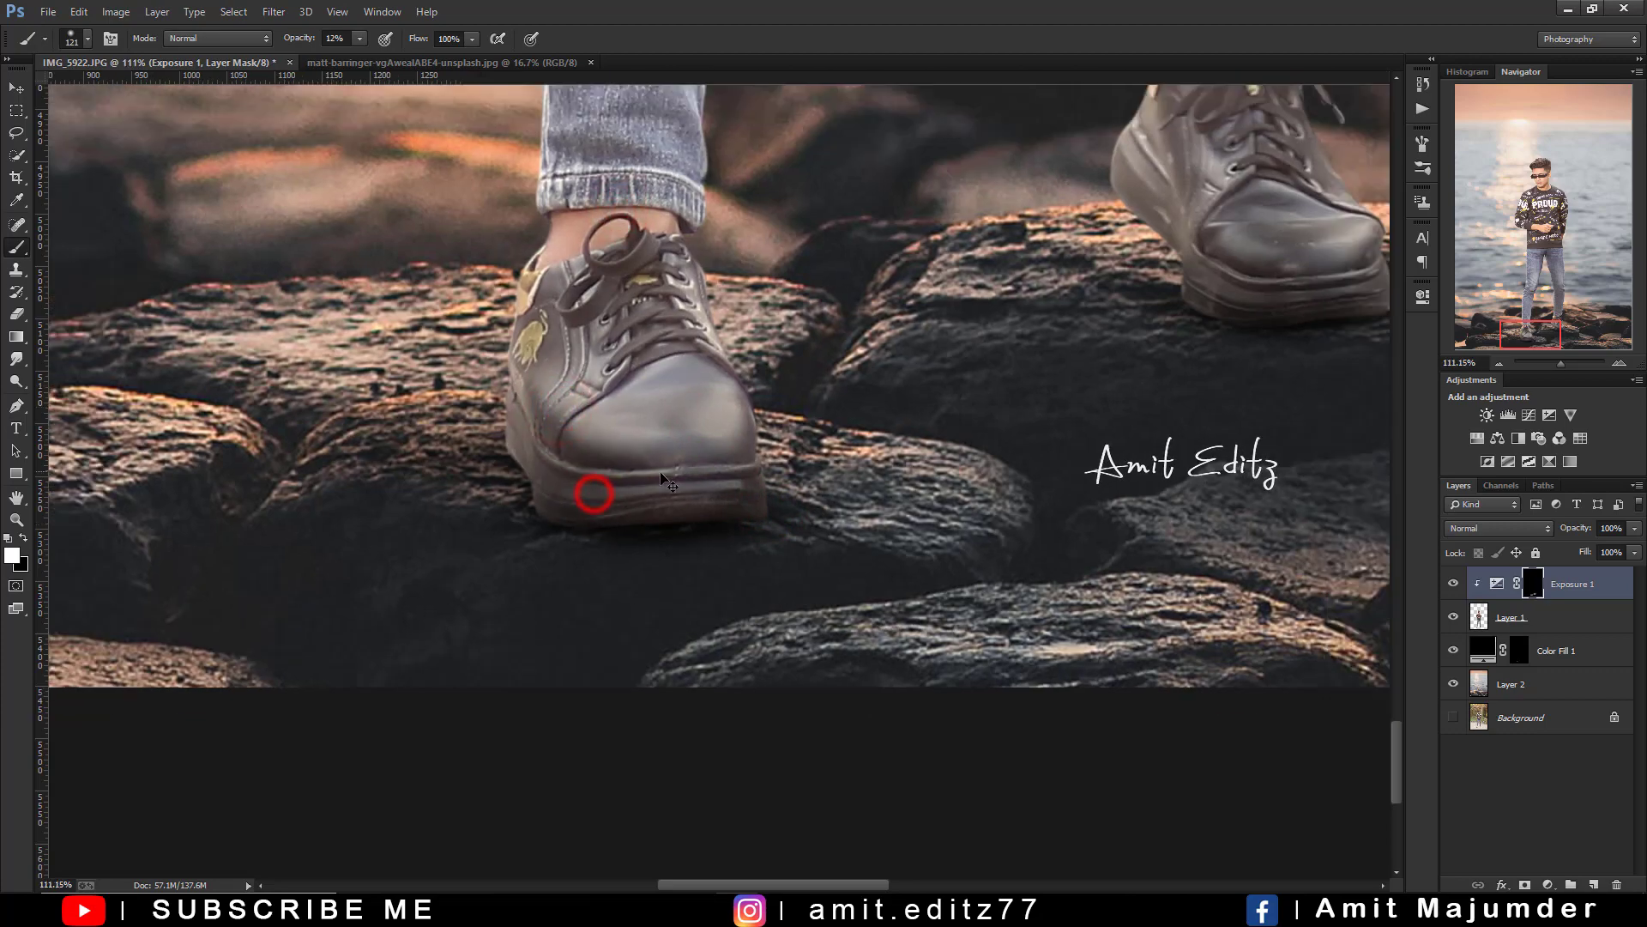
pyautogui.scroll(-2, 875, 529)
pyautogui.scroll(-2, 1042, 542)
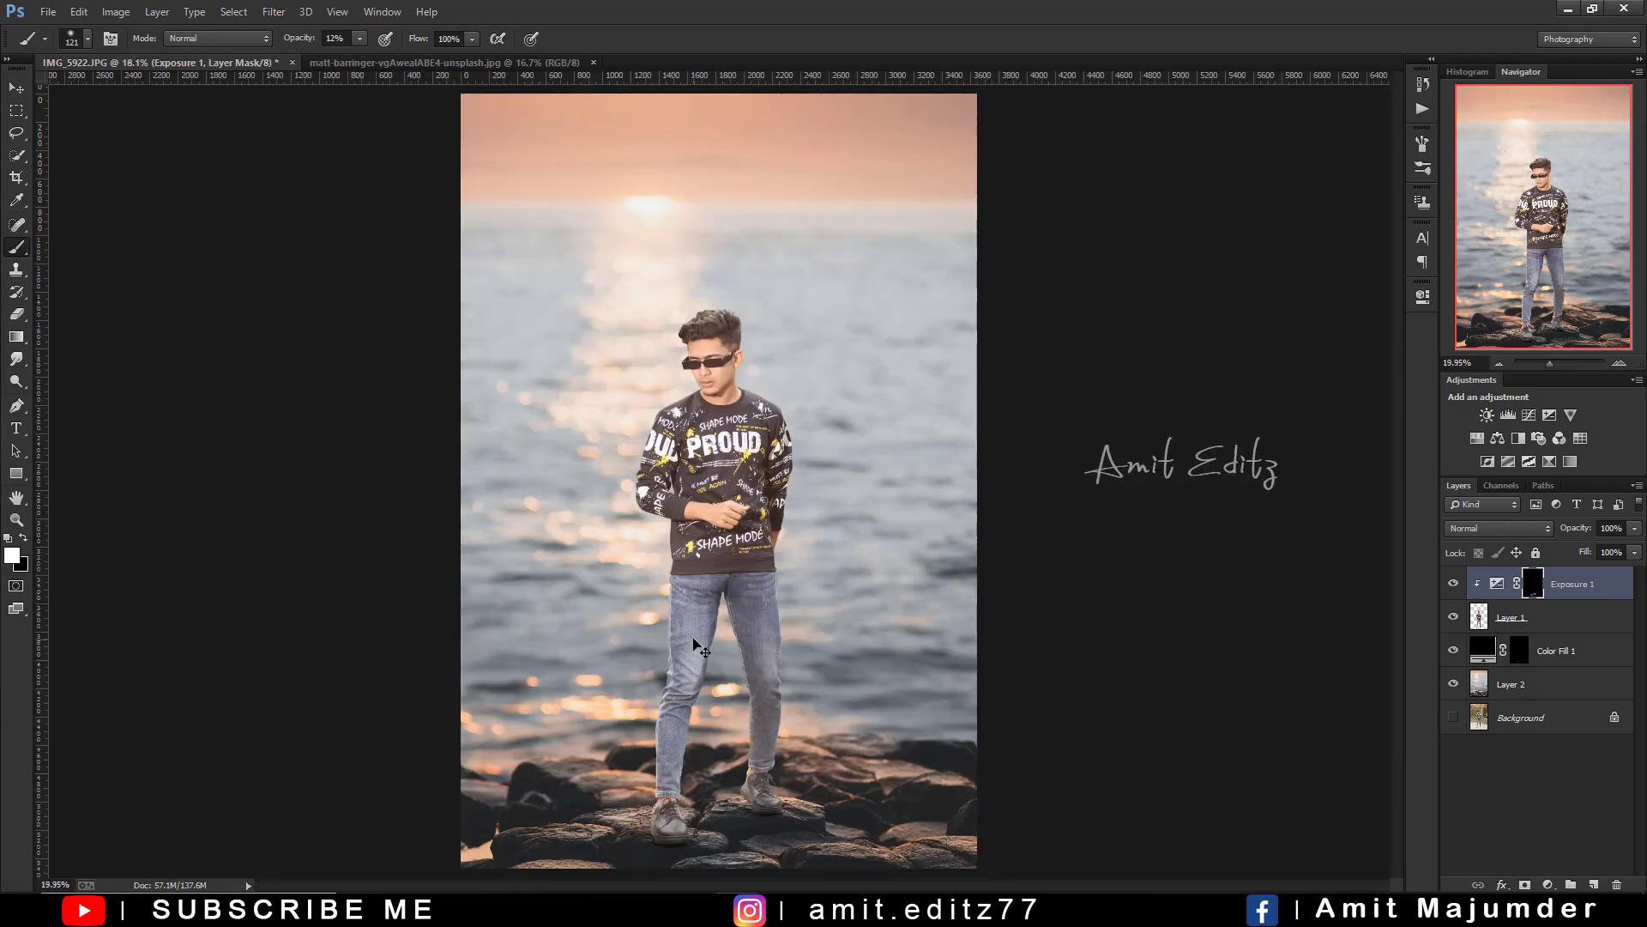
# - Brush darkening over both jeans legs from the upper thighs downward
pyautogui.scroll(3, 693, 643)
pyautogui.click(736, 420)
pyautogui.click(765, 433)
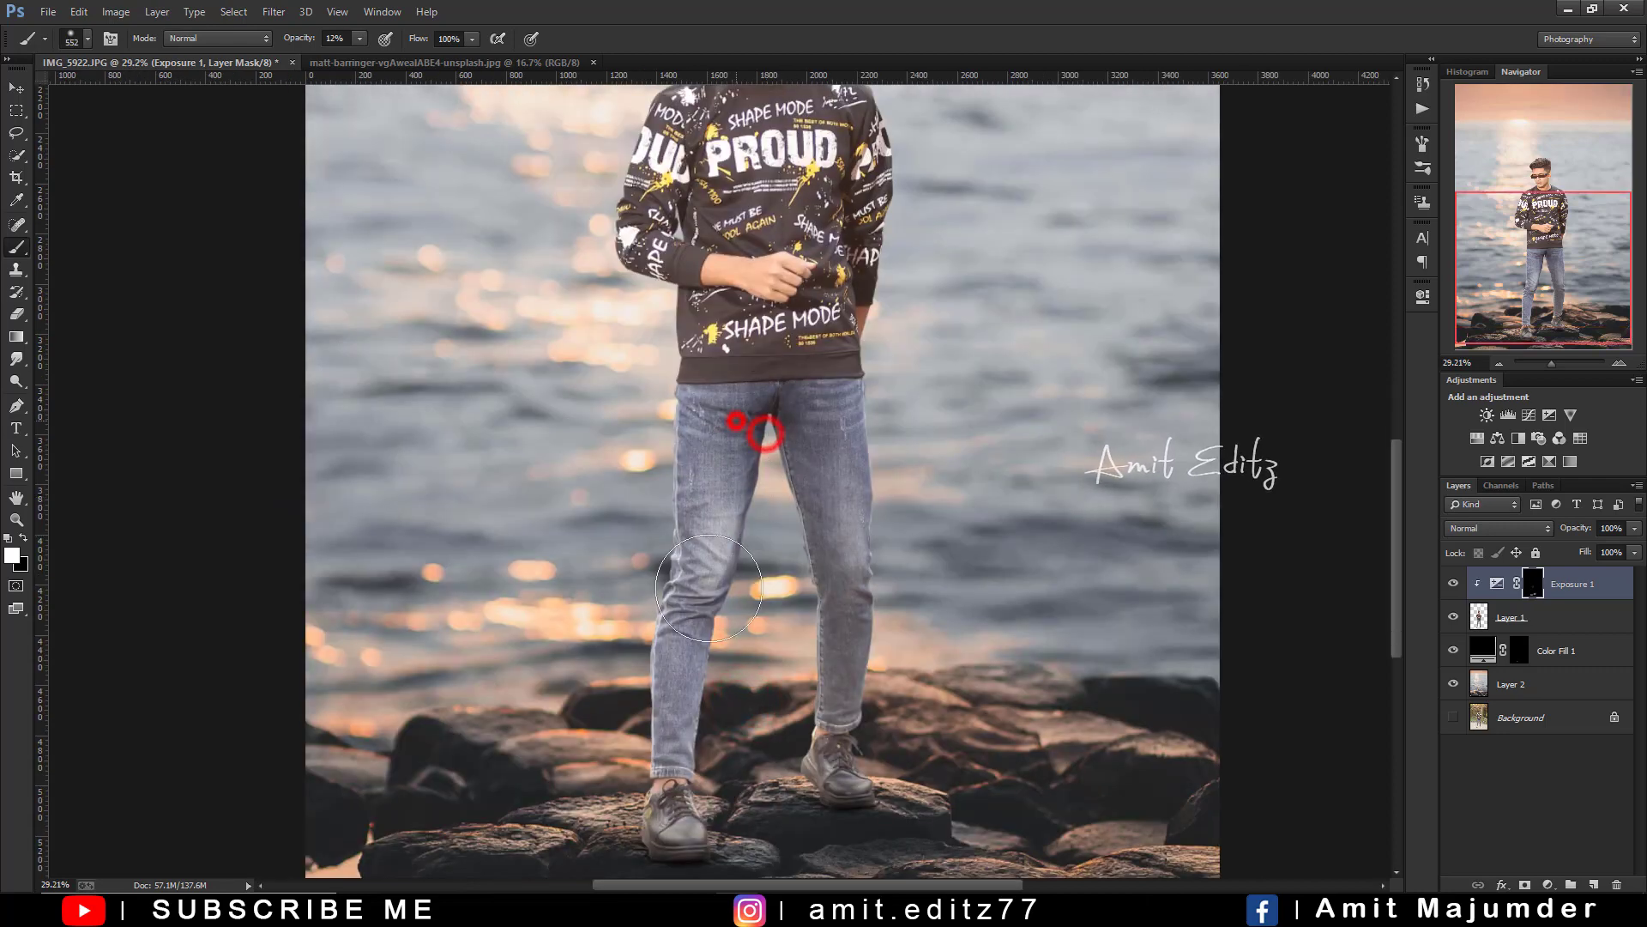
pyautogui.moveTo(709, 588); pyautogui.dragTo(686, 755)
pyautogui.moveTo(772, 403); pyautogui.dragTo(788, 510)
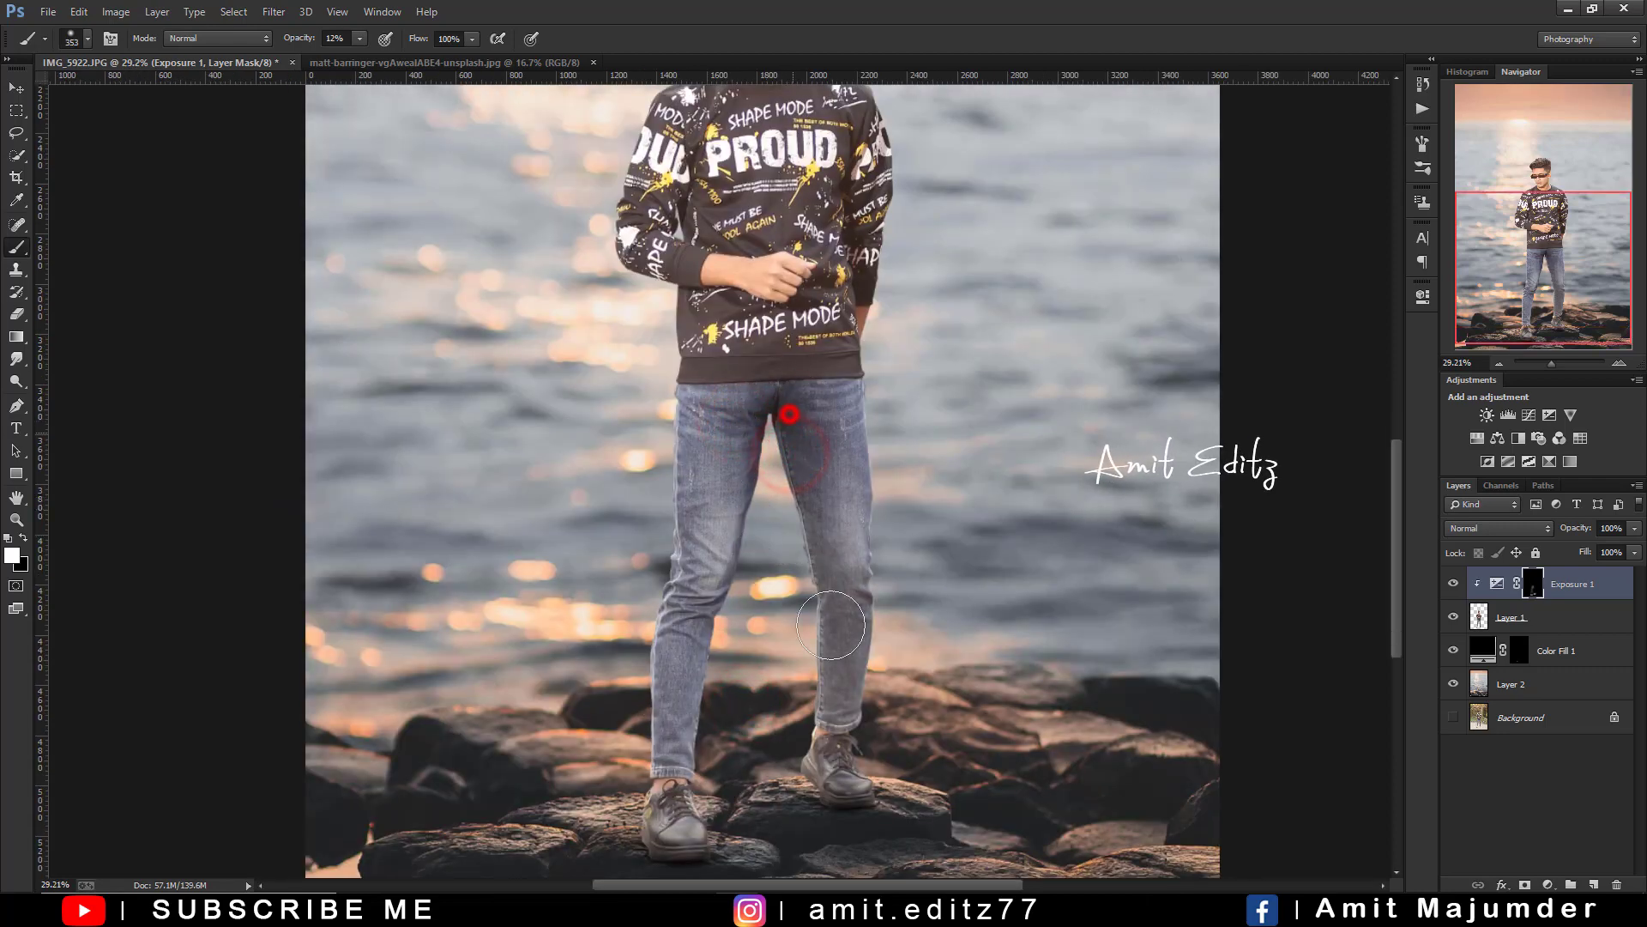
pyautogui.moveTo(772, 431); pyautogui.dragTo(824, 772)
# - Darken both jeans legs near the rocks after panning to the lower legs
pyautogui.scroll(3, 784, 490)
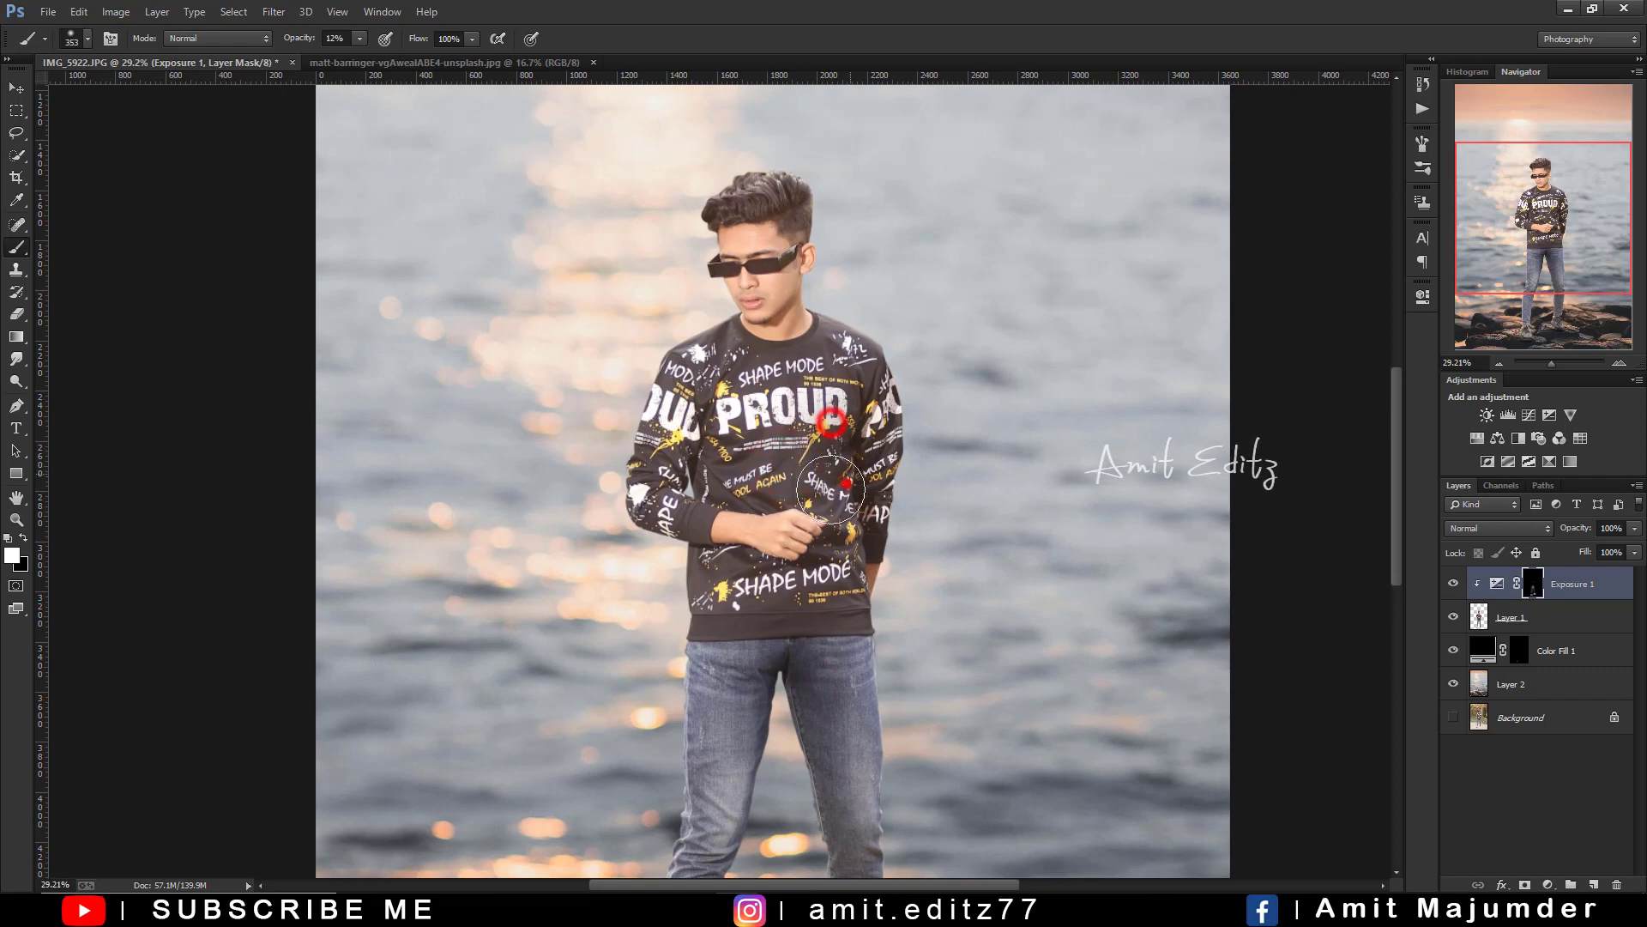
pyautogui.moveTo(832, 637)
pyautogui.mouseDown()
pyautogui.moveTo(755, 502)
pyautogui.moveTo(793, 201)
pyautogui.mouseUp()
pyautogui.moveTo(737, 552); pyautogui.dragTo(747, 824)
pyautogui.moveTo(879, 625); pyautogui.dragTo(885, 827)
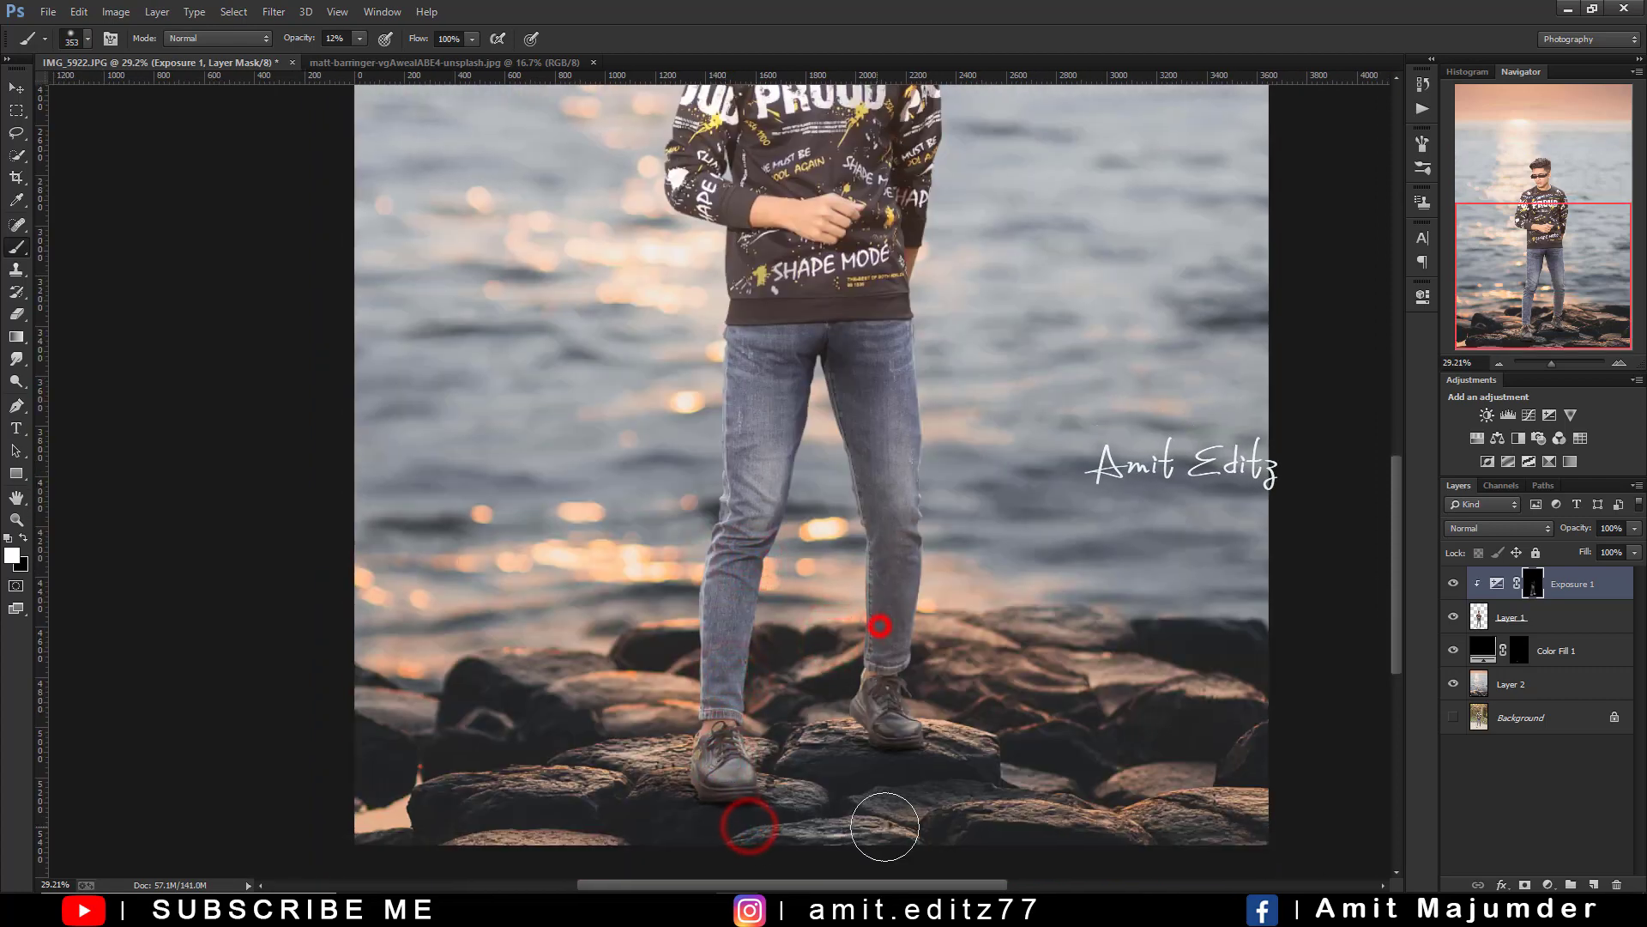
pyautogui.scroll(-3, 901, 746)
pyautogui.scroll(-2, 922, 662)
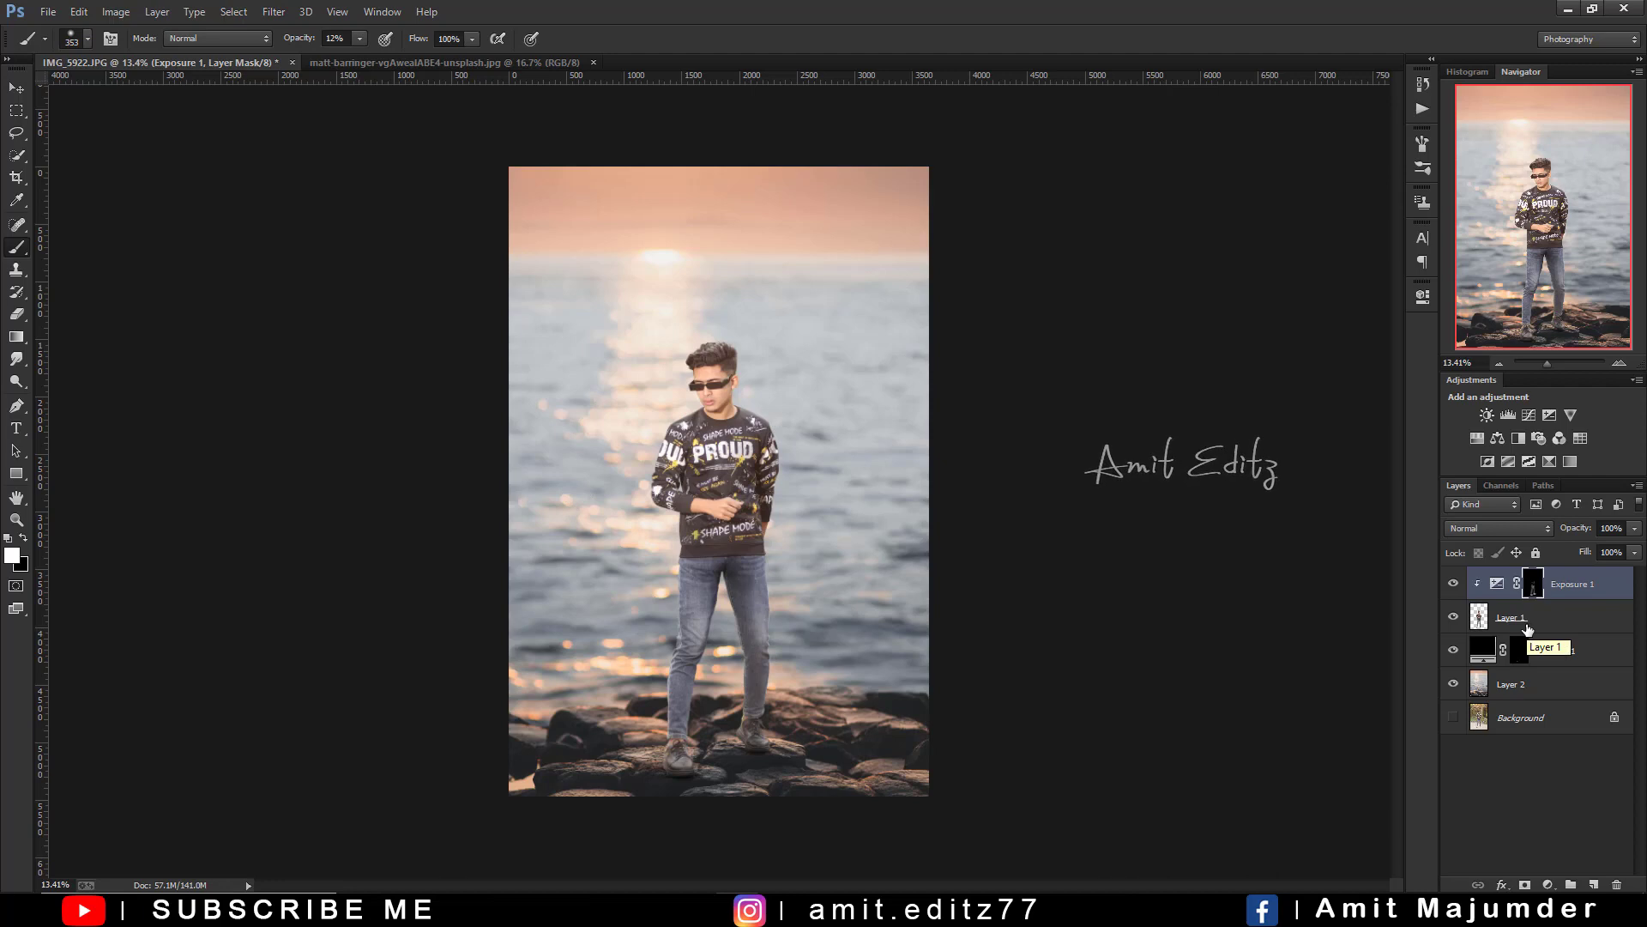
pyautogui.click(1552, 616)
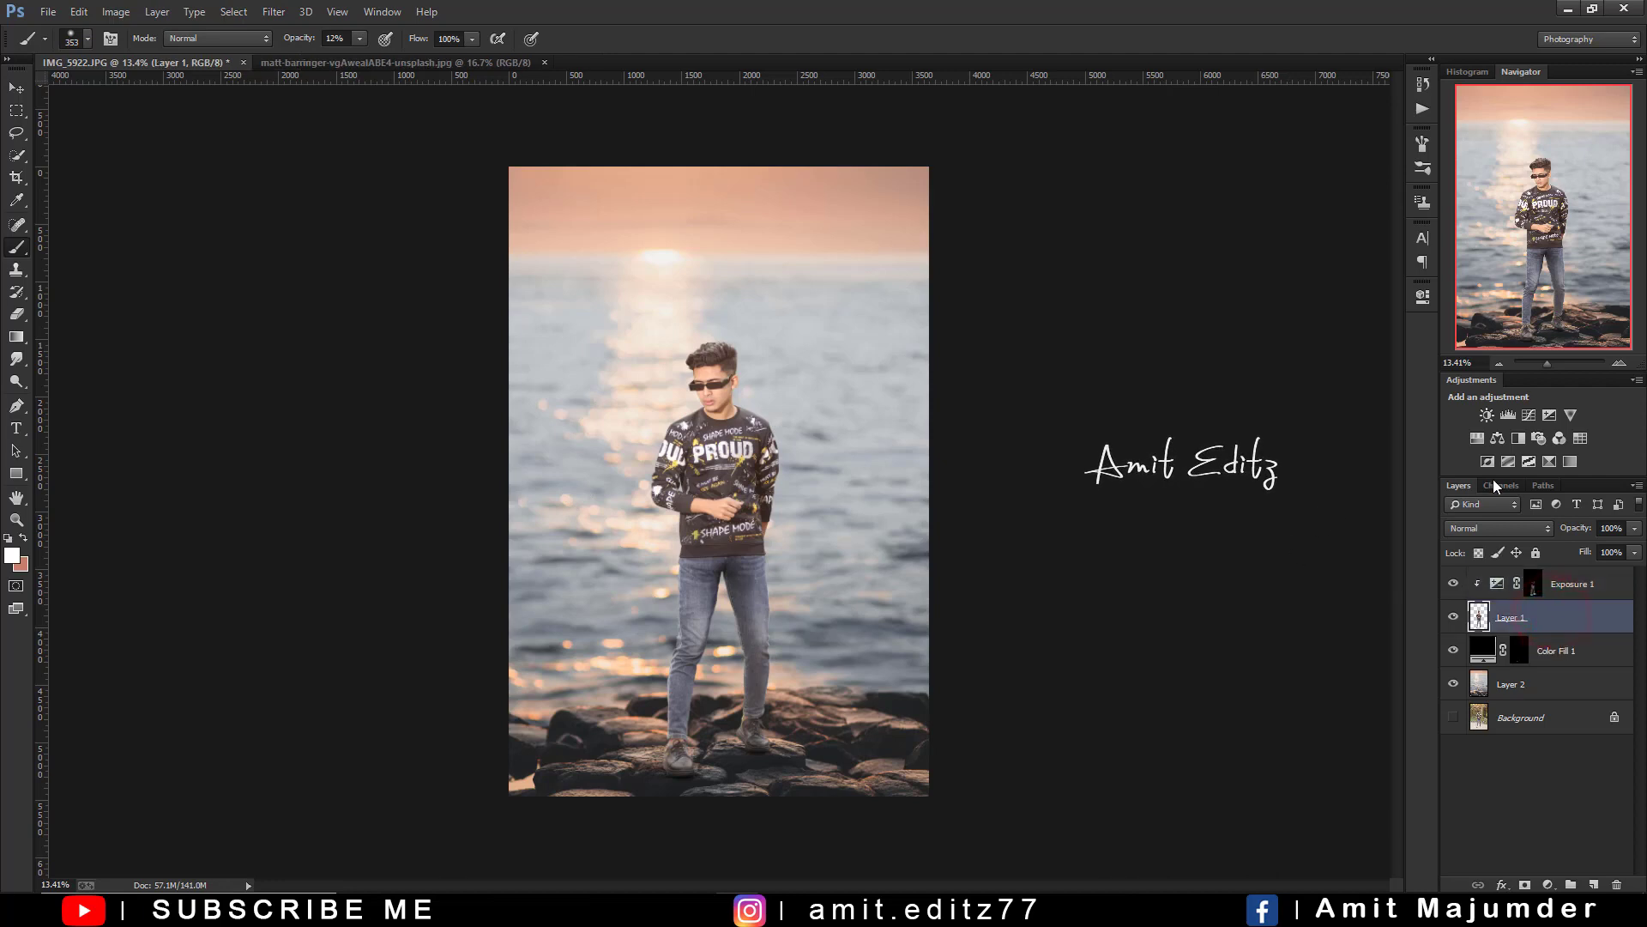
# - Add a colorized Hue/Saturation layer above the boy: hue 25, saturation 49, lightness +49
pyautogui.click(1475, 440)
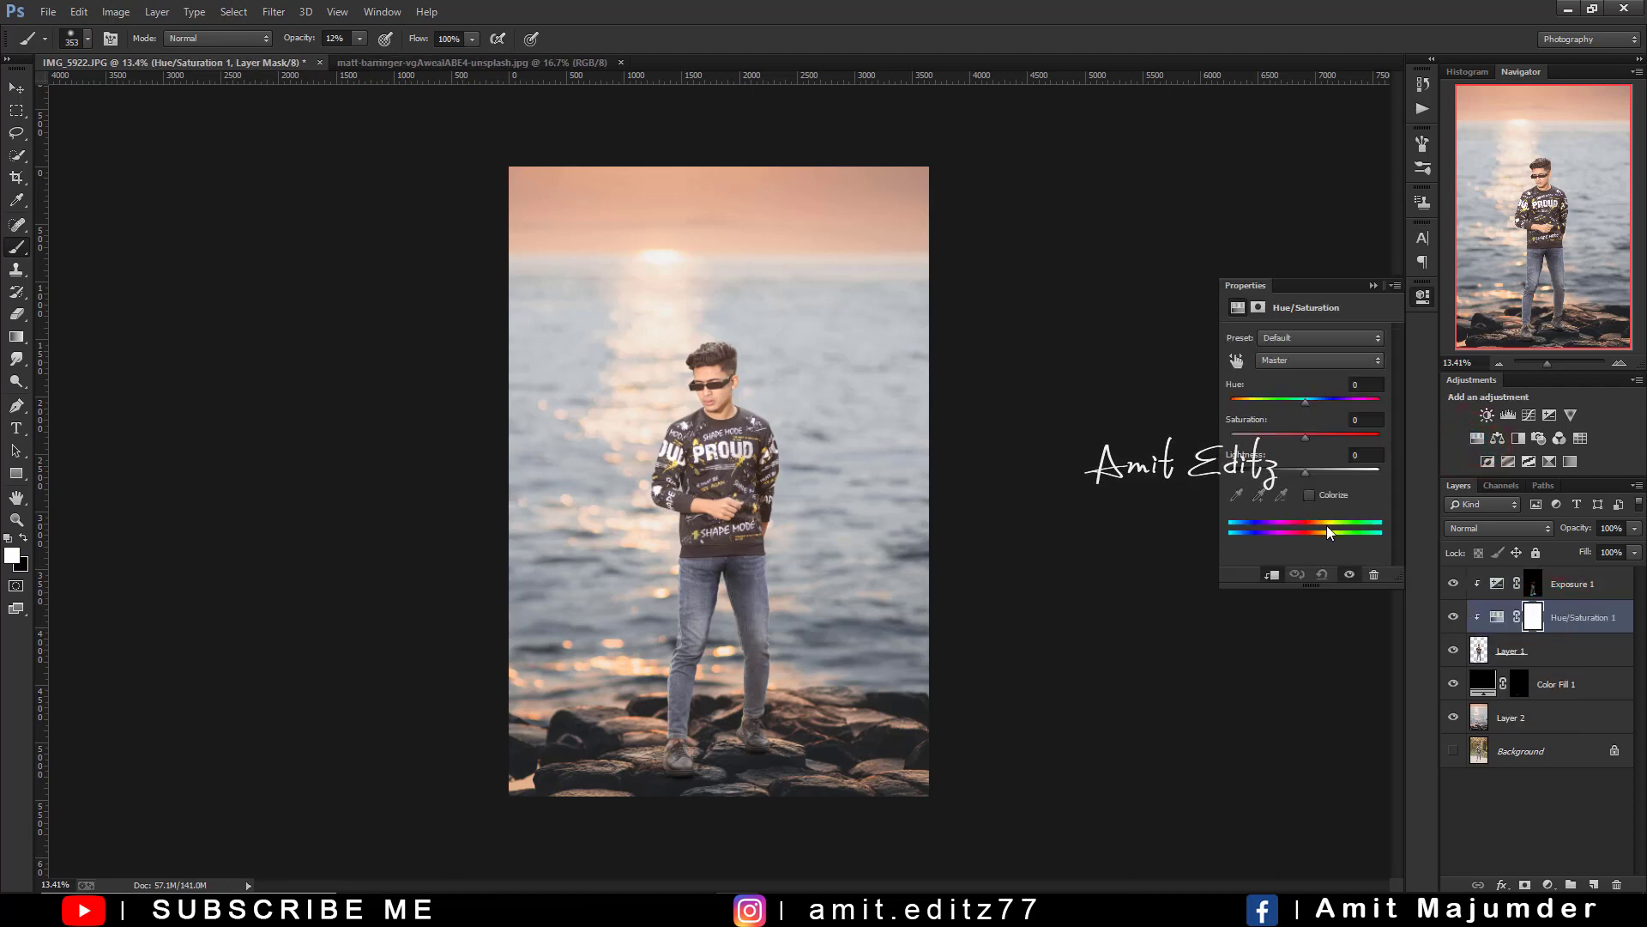
pyautogui.click(1310, 496)
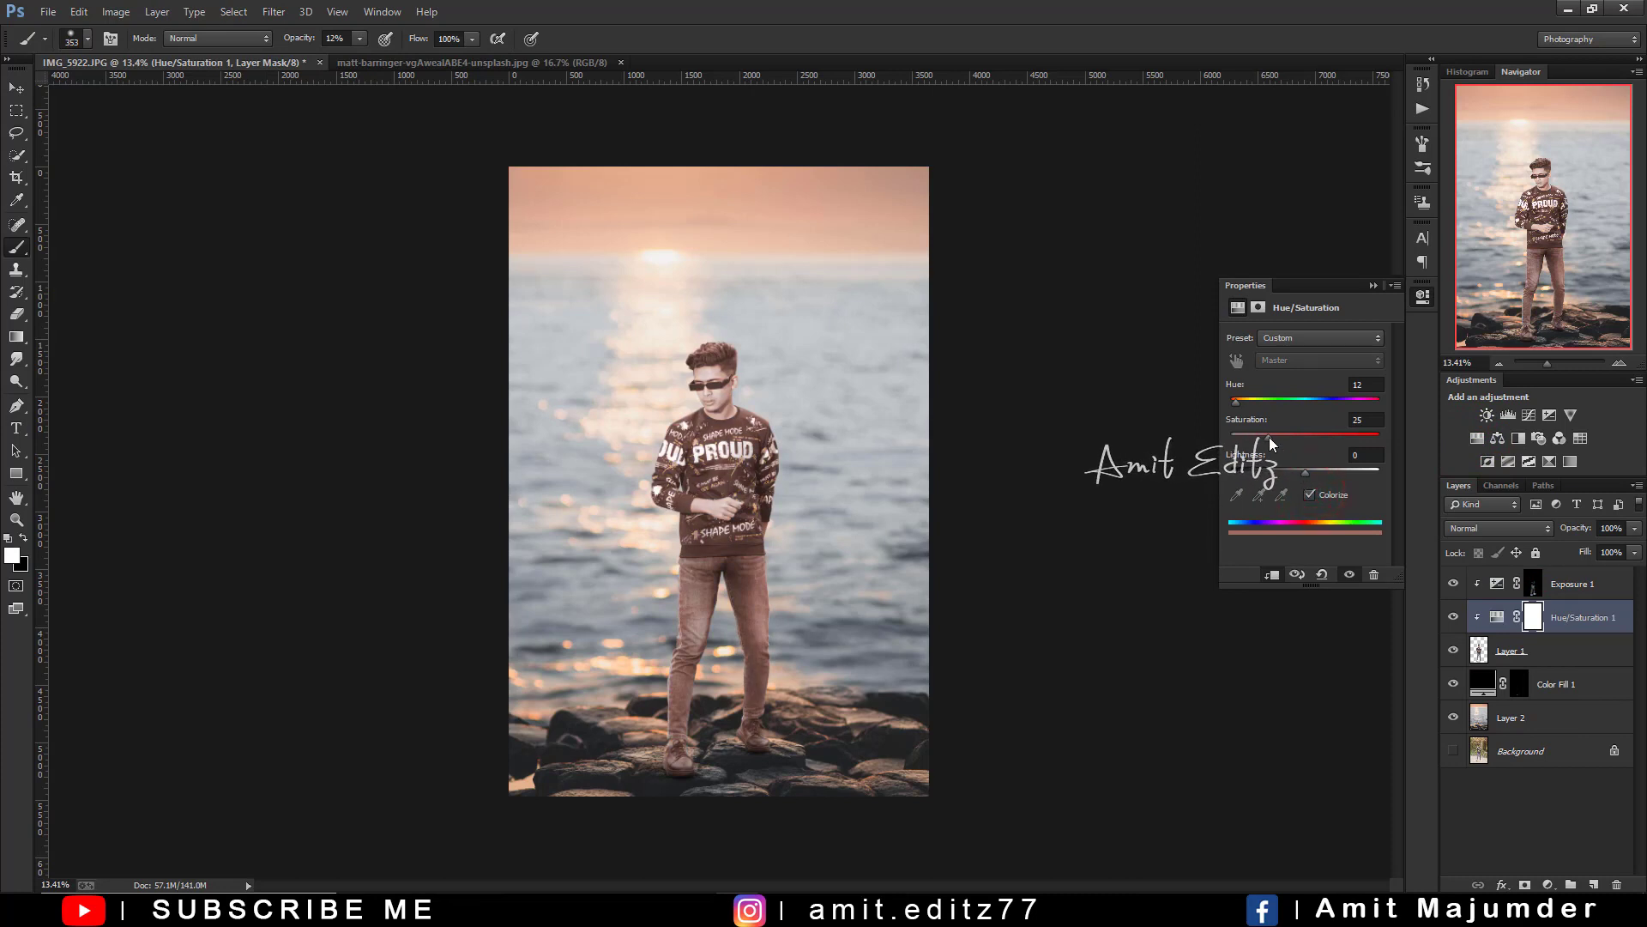
pyautogui.moveTo(1269, 436)
pyautogui.mouseDown()
pyautogui.moveTo(1311, 438)
pyautogui.moveTo(1287, 438)
pyautogui.mouseUp()
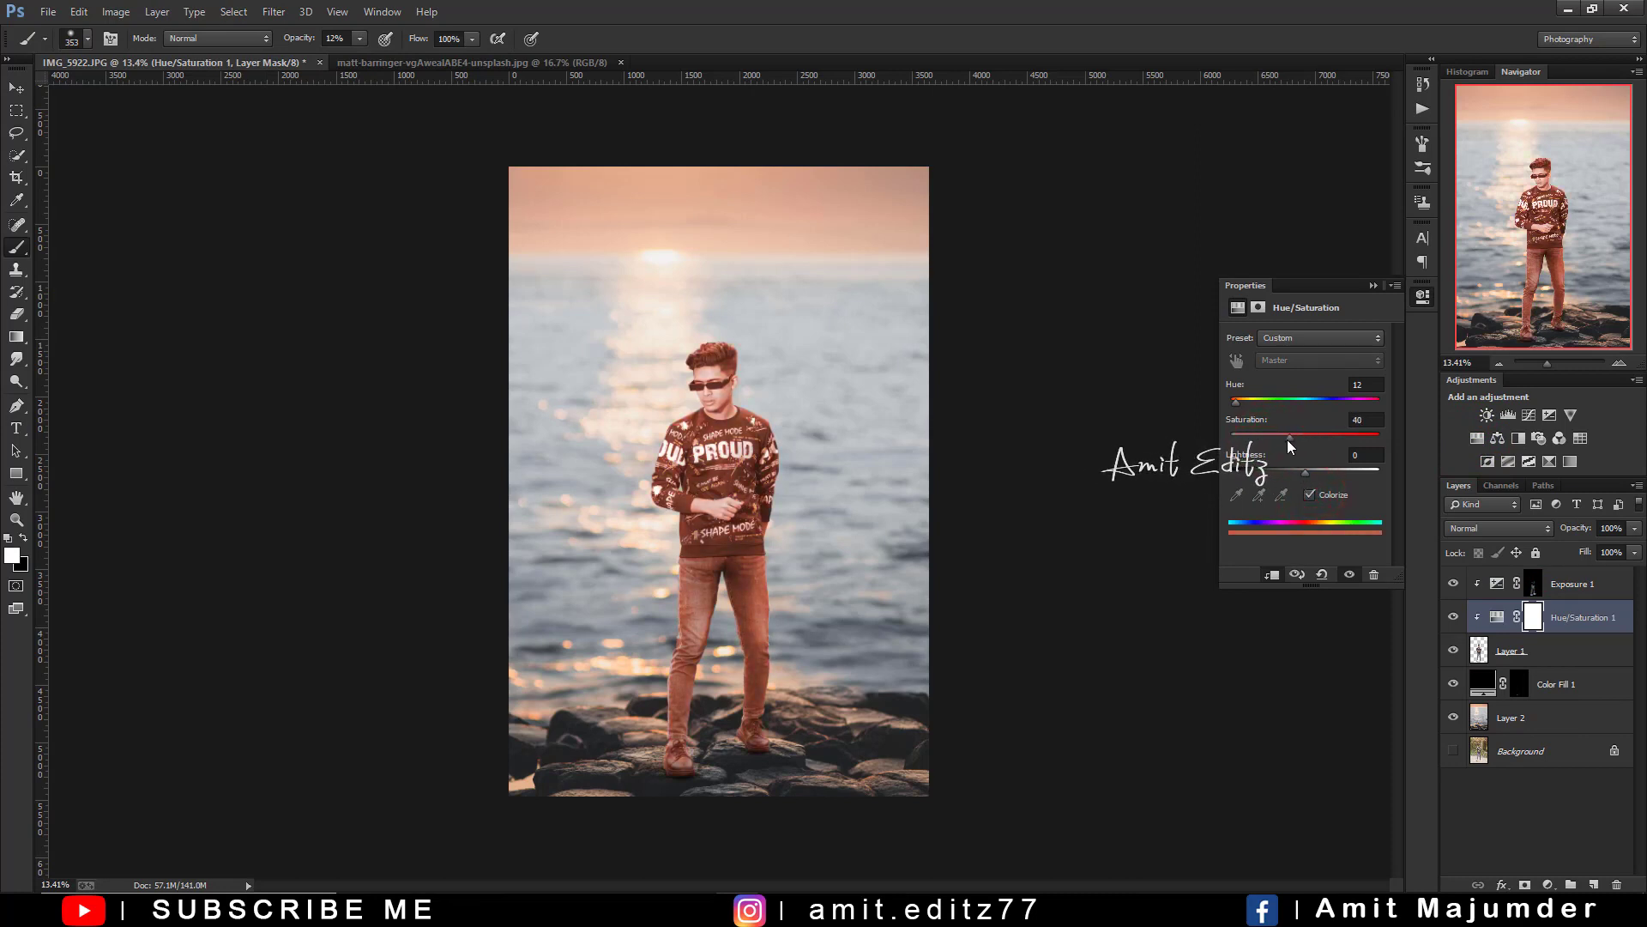
pyautogui.click(1241, 402)
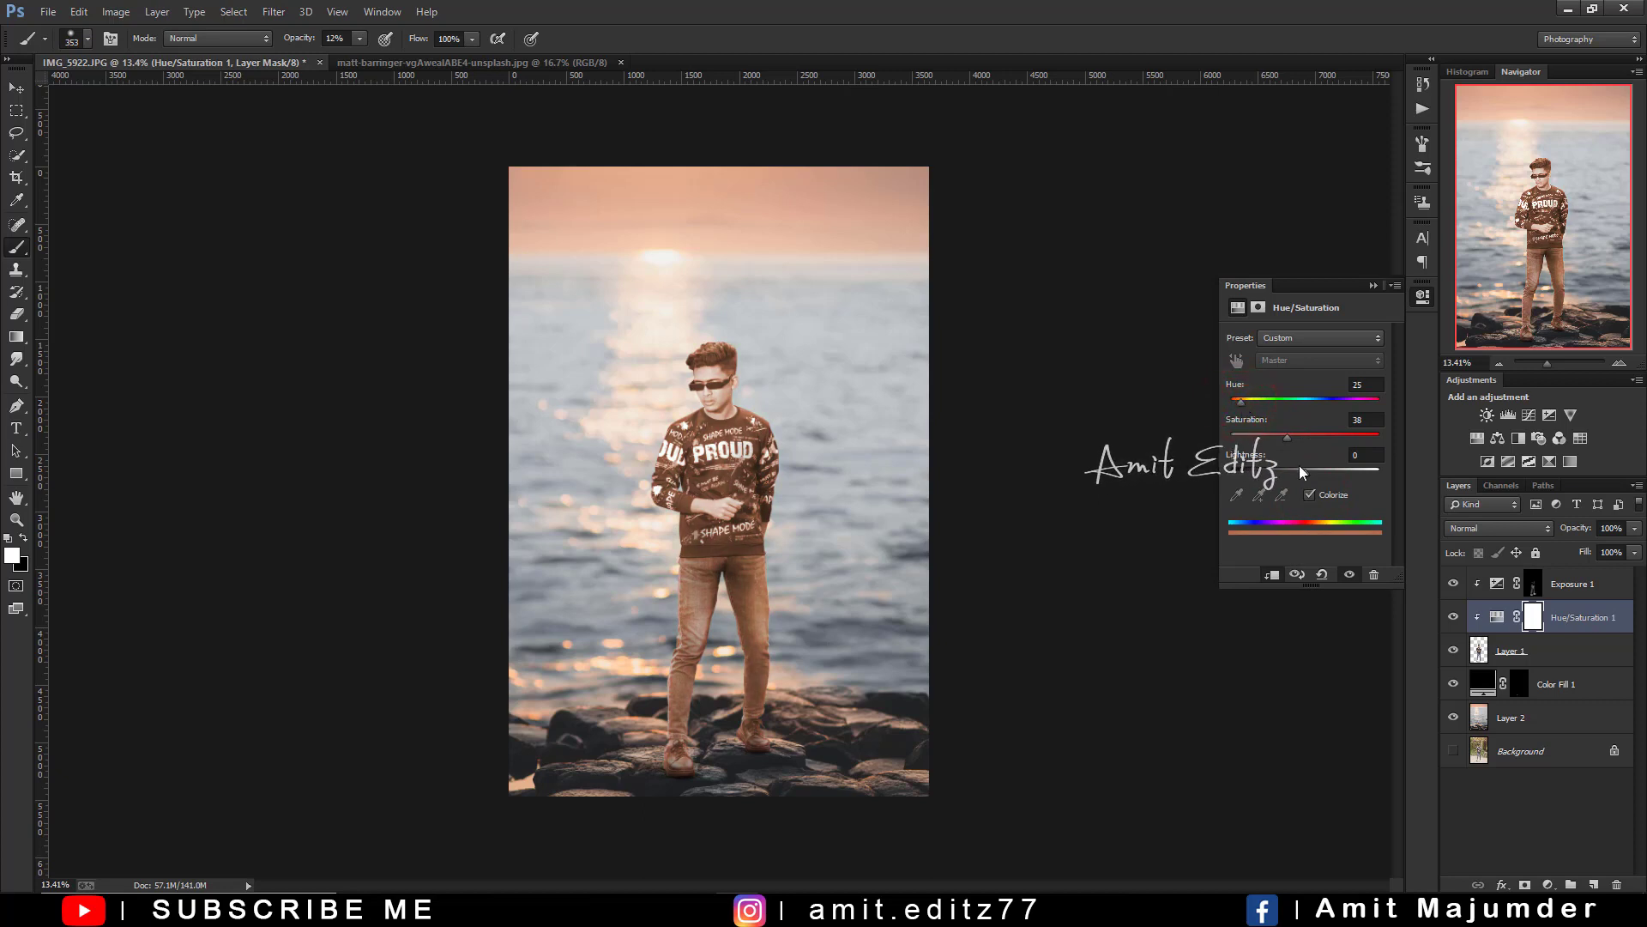
pyautogui.moveTo(1300, 469); pyautogui.dragTo(1334, 471)
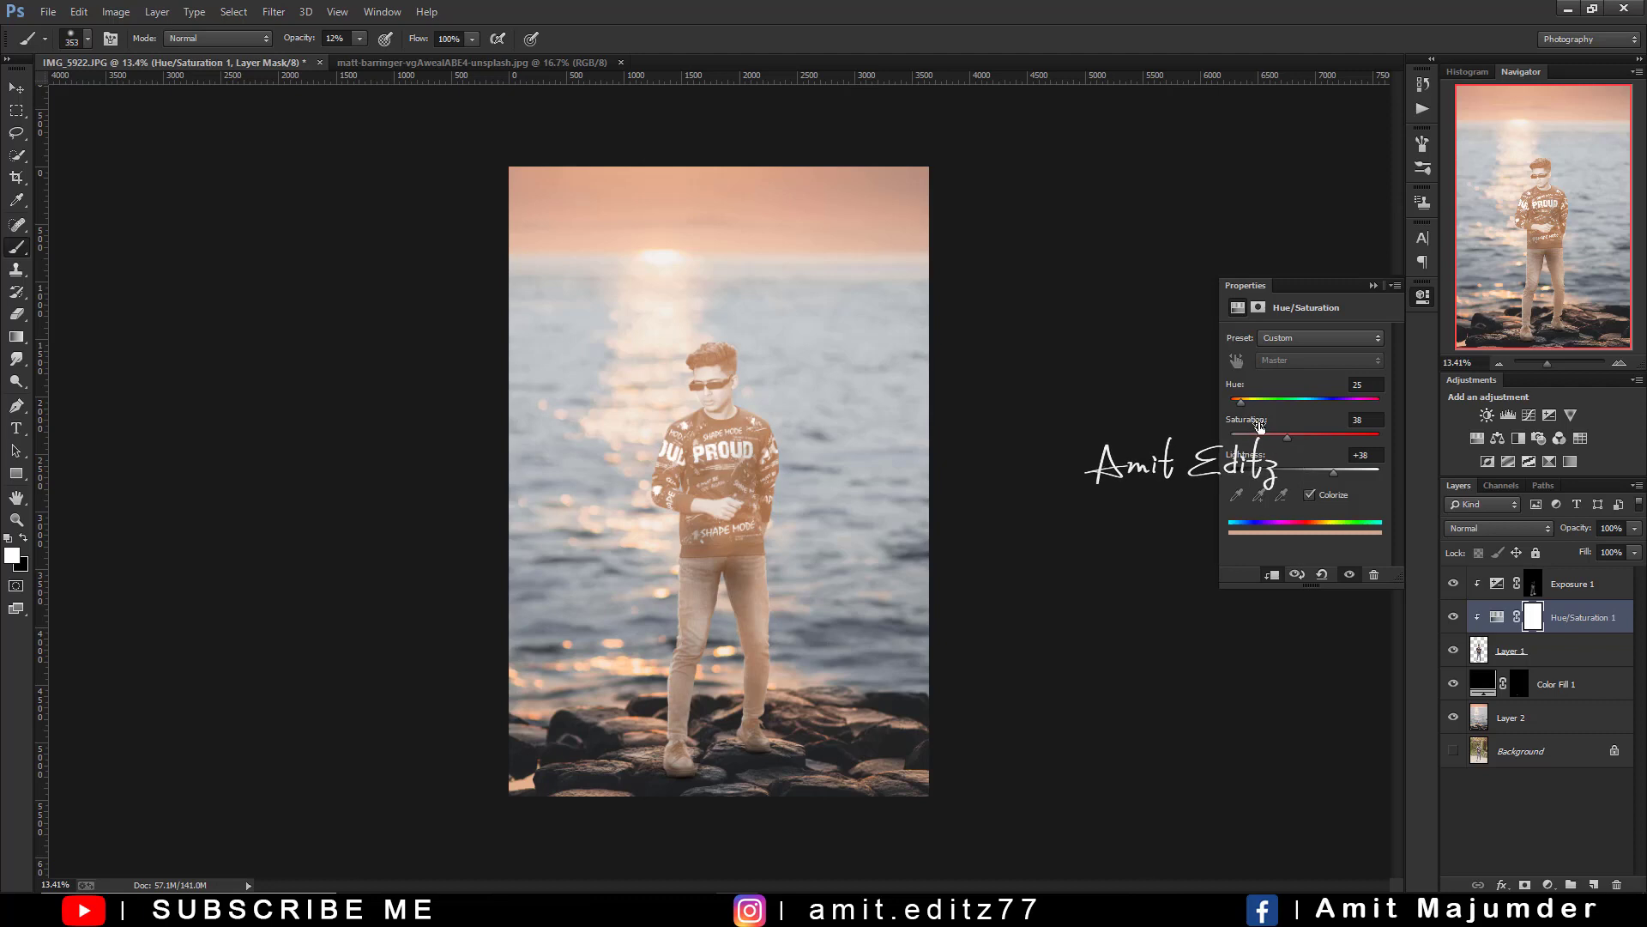
pyautogui.moveTo(1286, 437); pyautogui.dragTo(1342, 470)
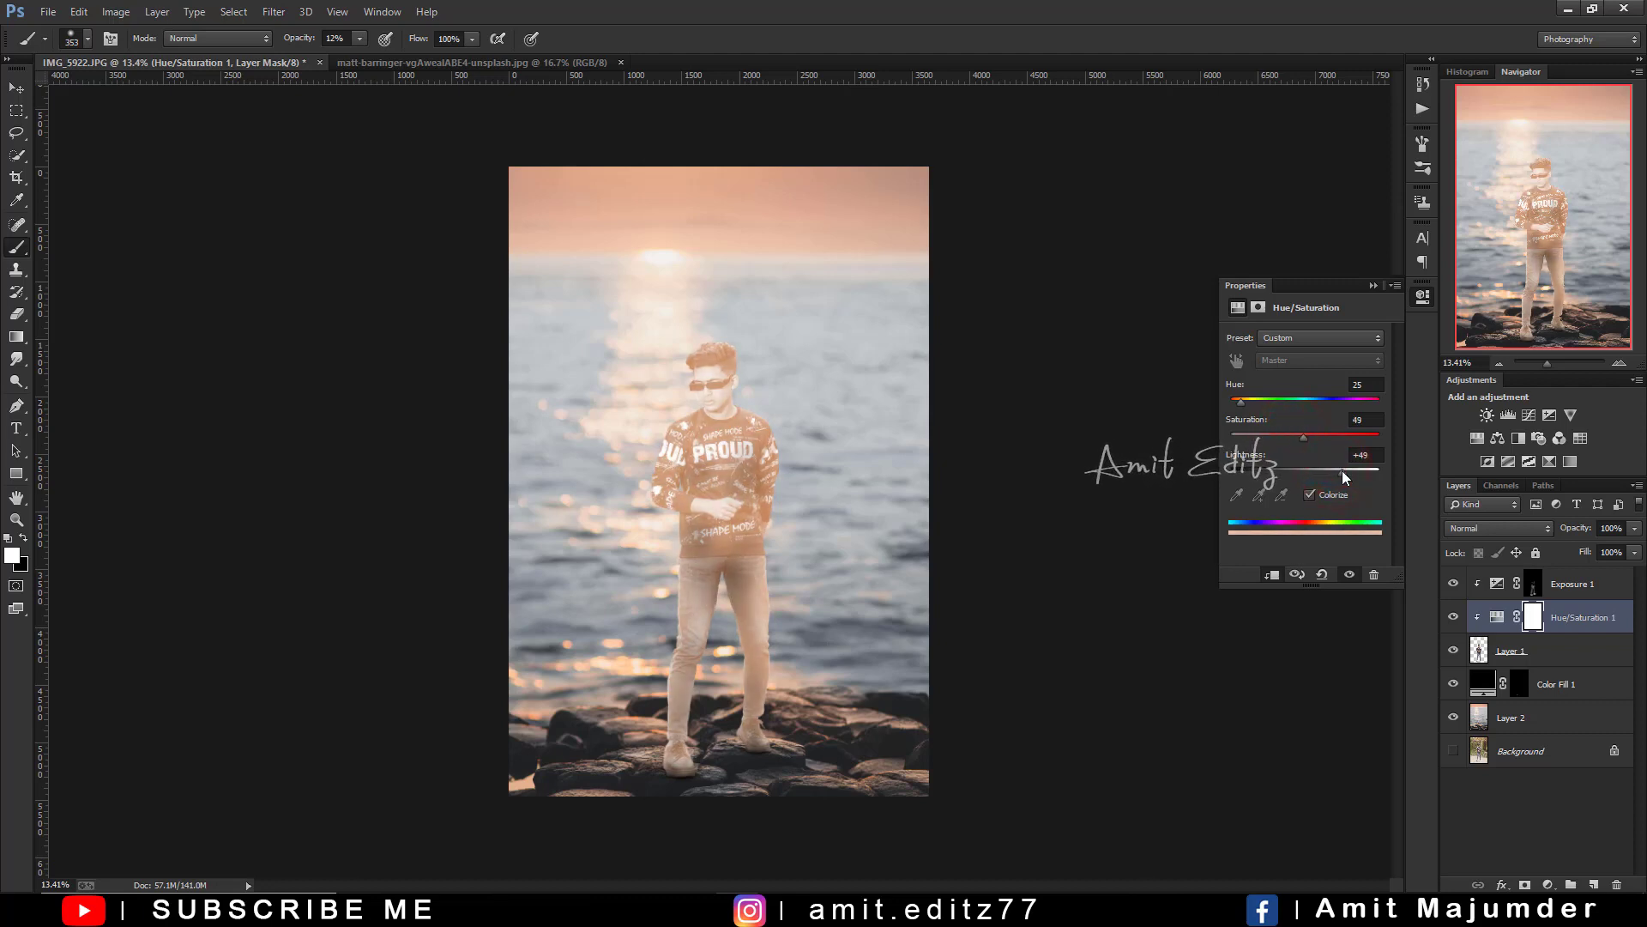
pyautogui.click(1366, 286)
# - Reveal the tint and split the Underlying Layer Blend If sliders to 0/131 and 169/255
pyautogui.hotkey('ctrl', 'i')
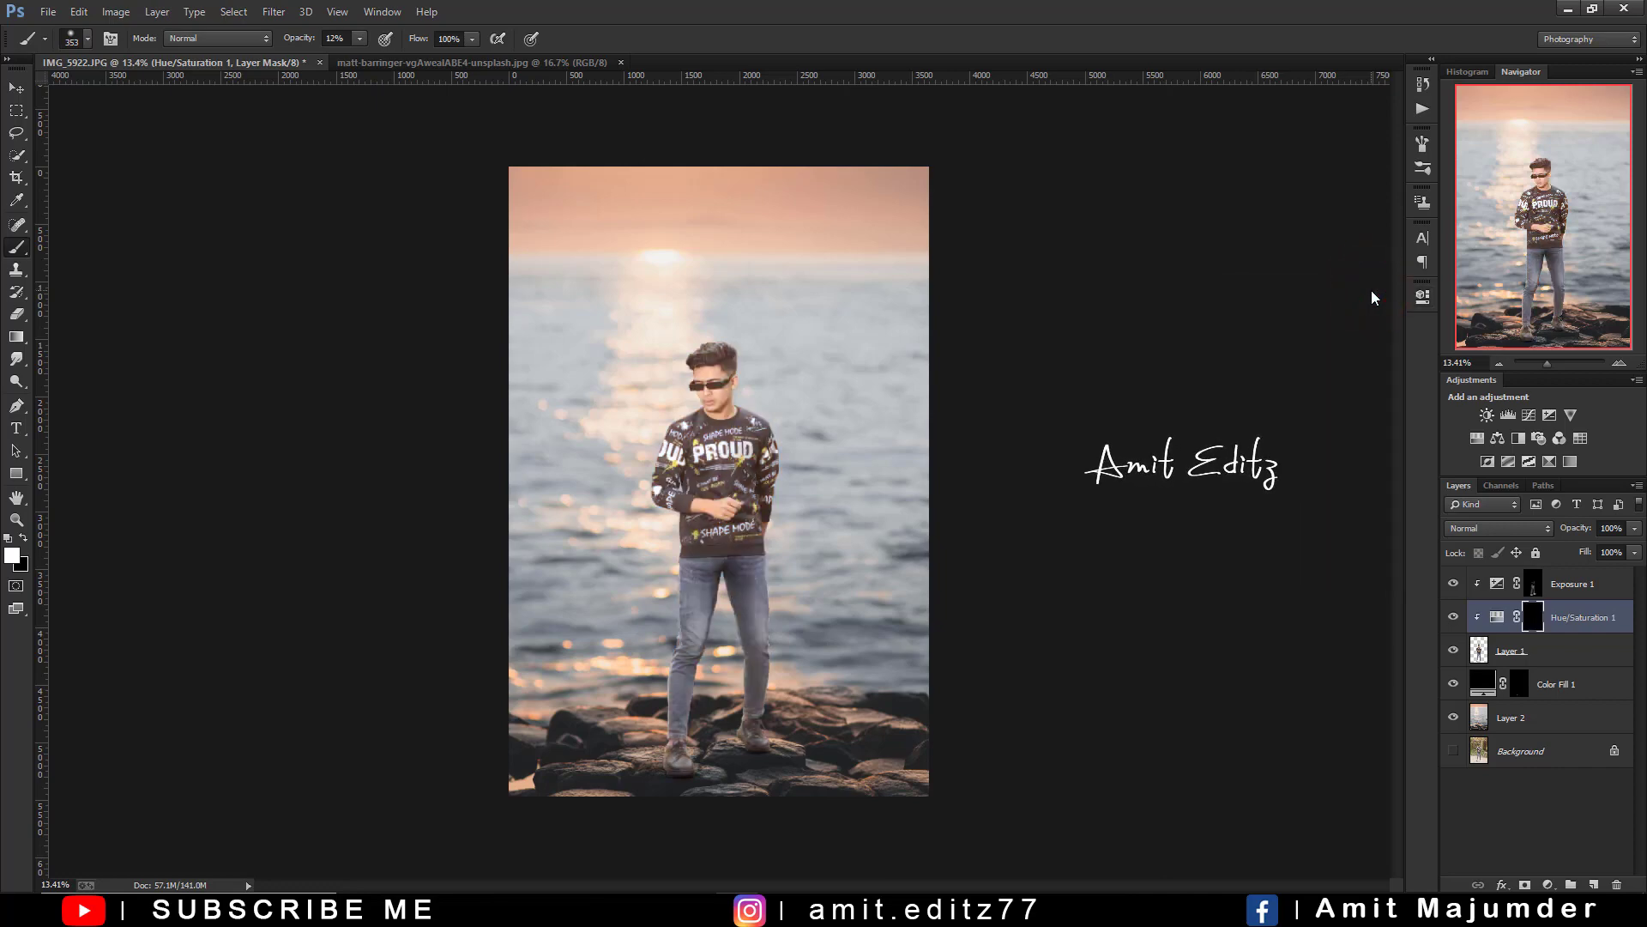
pyautogui.scroll(3, 754, 429)
pyautogui.scroll(2, 679, 532)
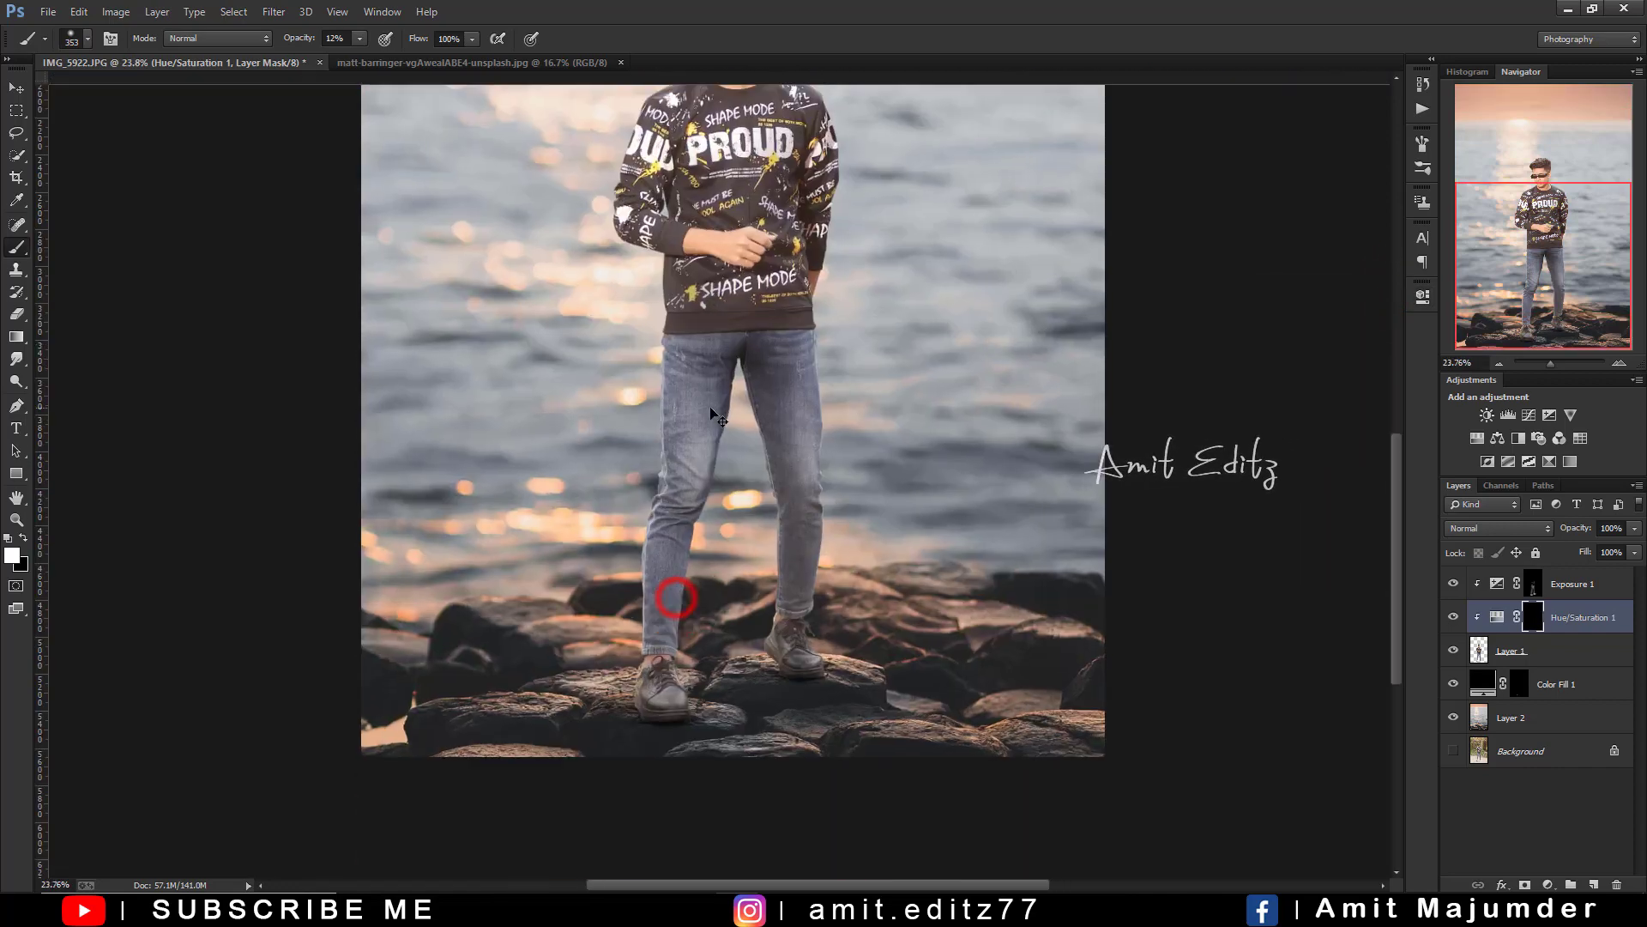
pyautogui.scroll(2, 956, 526)
pyautogui.doubleClick(1589, 617)
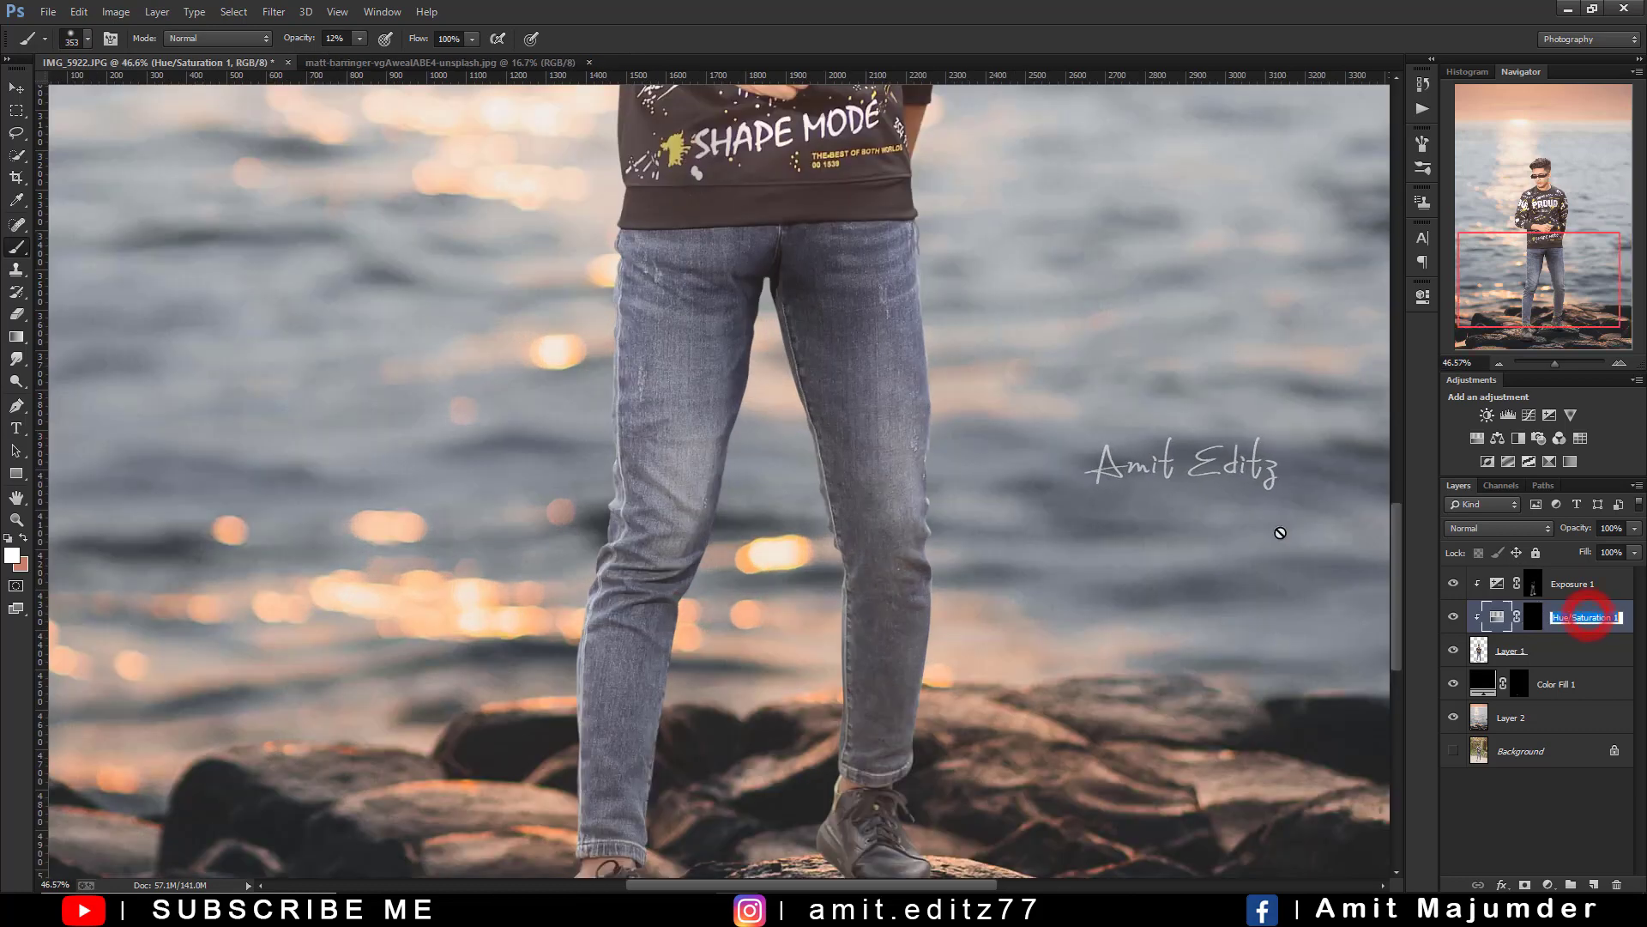
pyautogui.click(1525, 620)
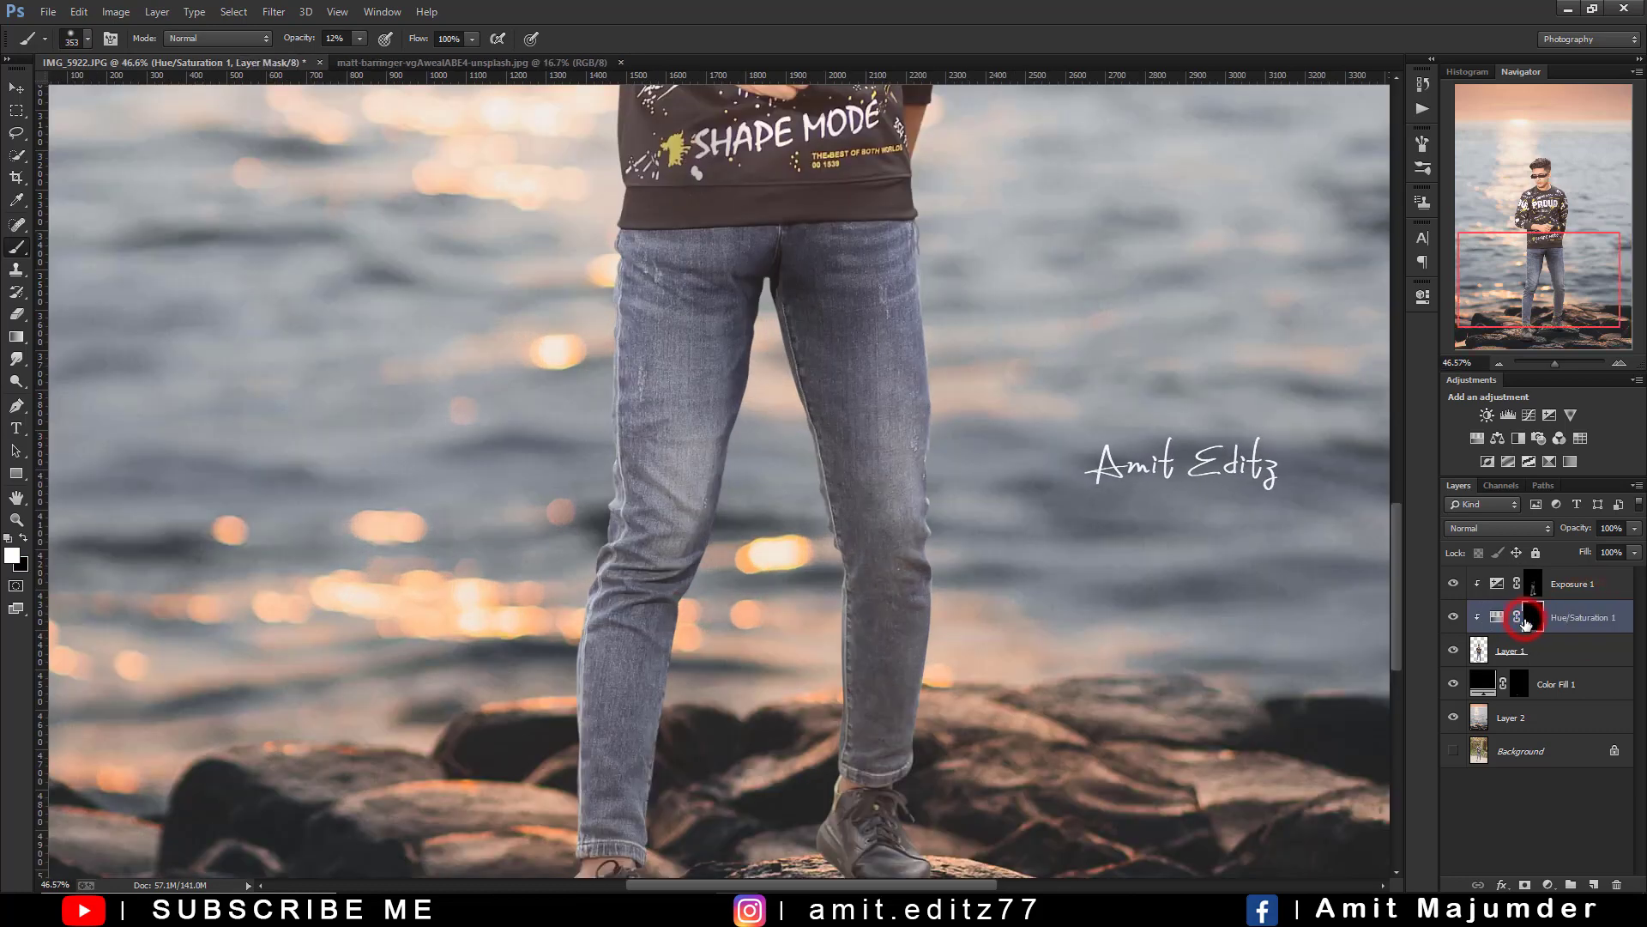
pyautogui.hotkey('ctrl', 'i')
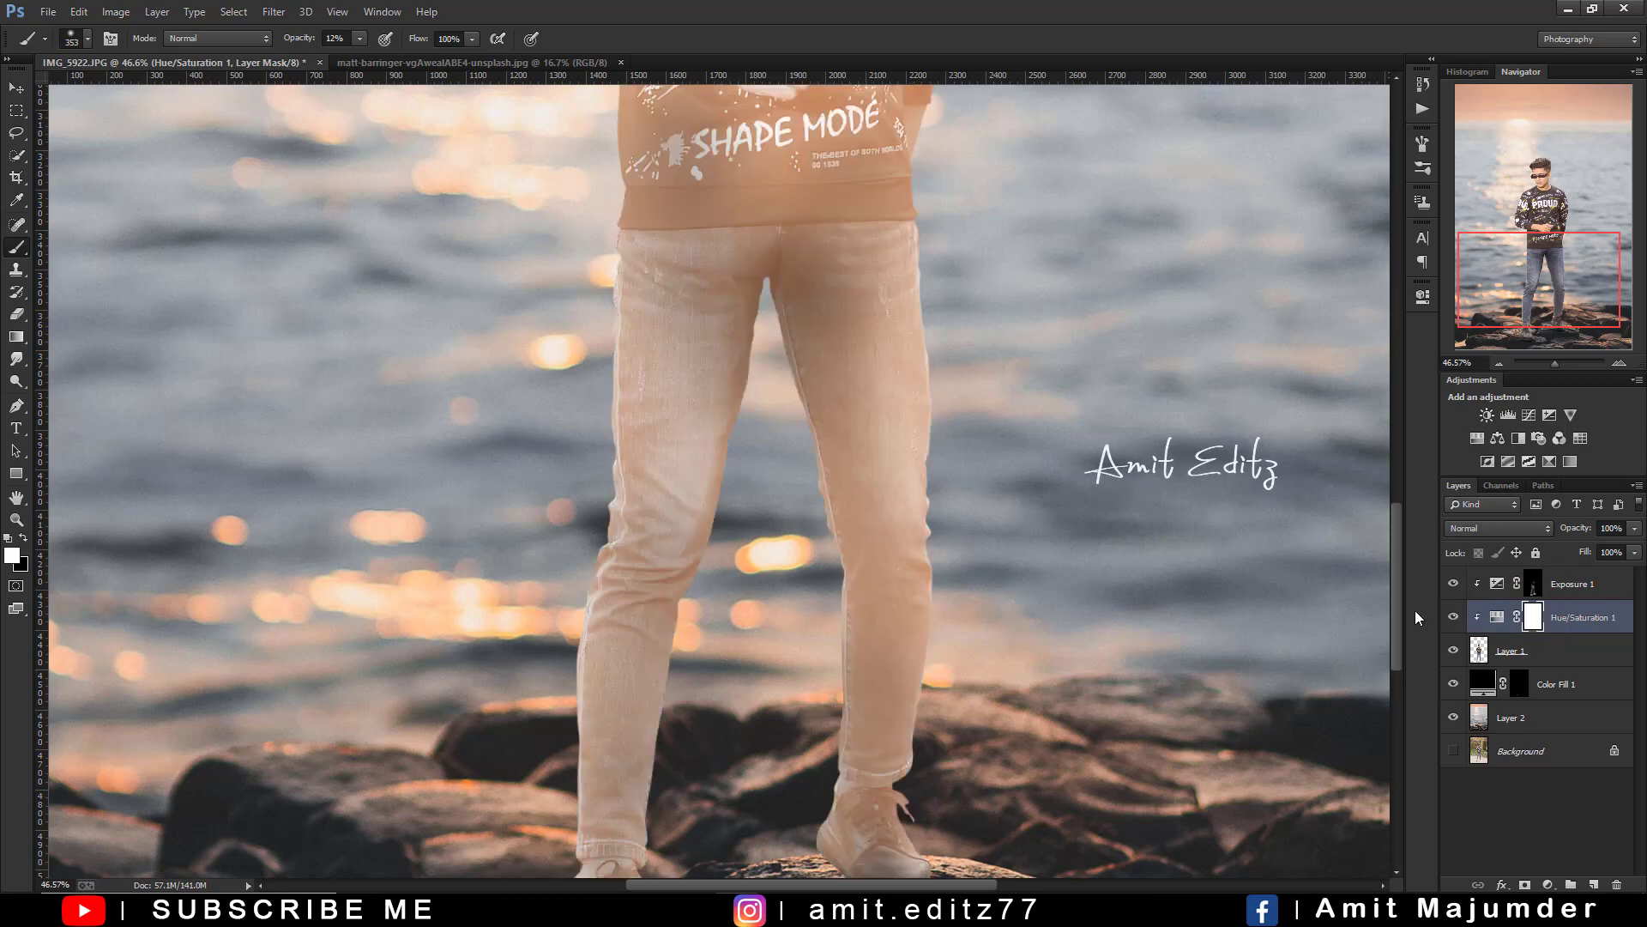
pyautogui.scroll(2, 1052, 552)
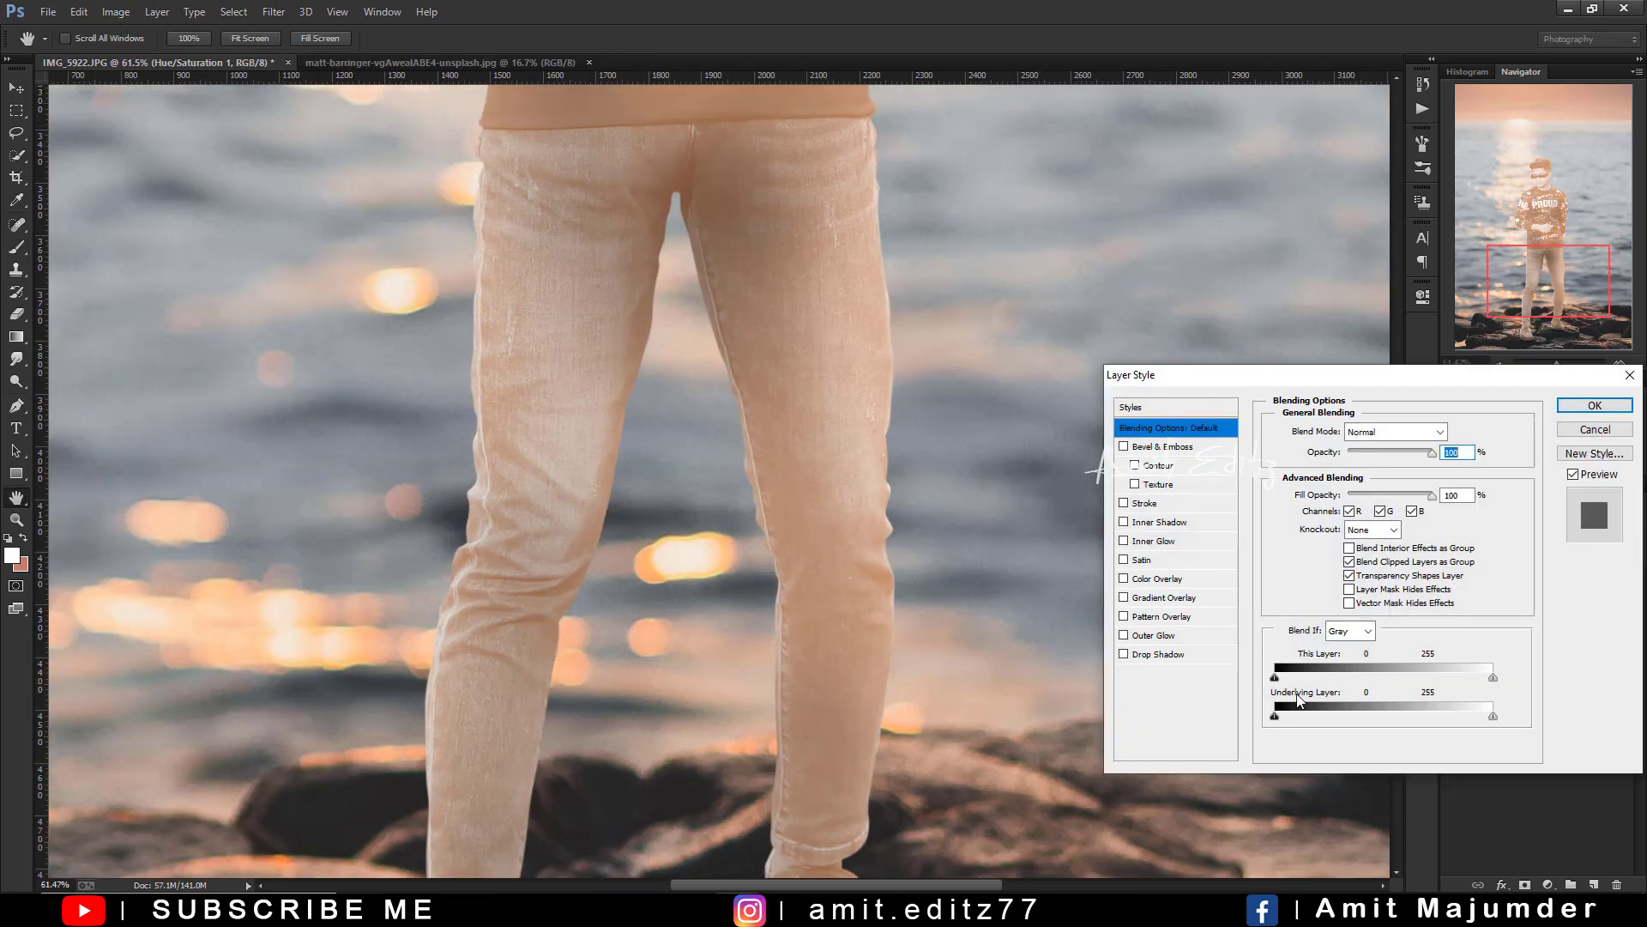
pyautogui.moveTo(1493, 715)
pyautogui.mouseDown()
pyautogui.moveTo(1407, 698)
pyautogui.moveTo(1464, 693)
pyautogui.mouseUp()
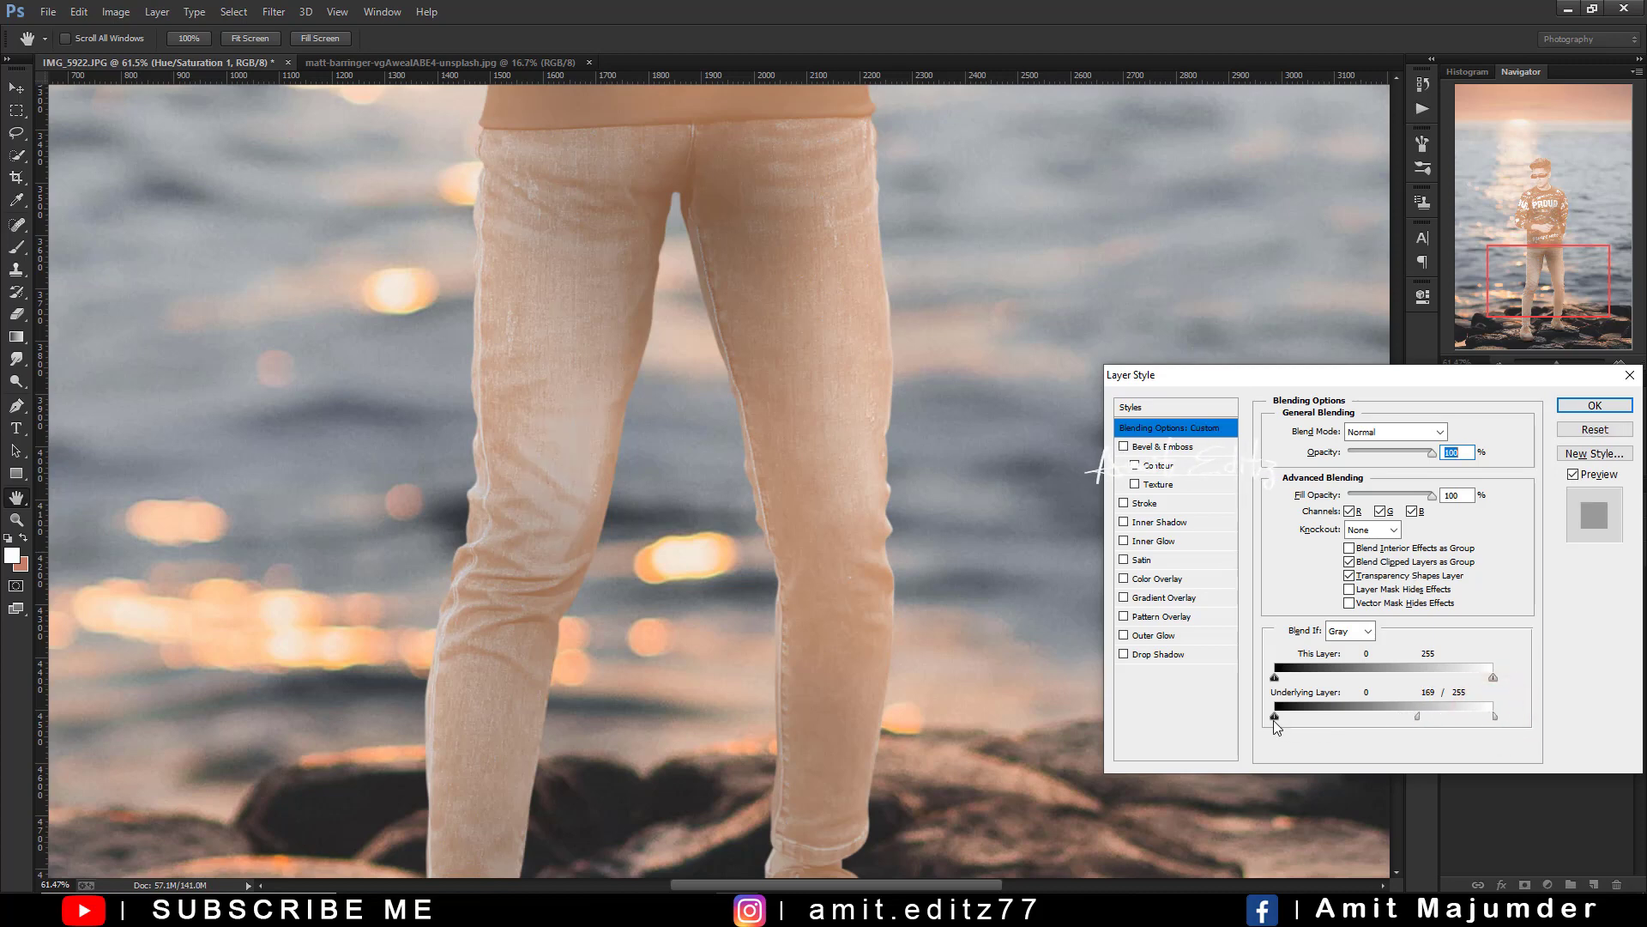
pyautogui.moveTo(1317, 717); pyautogui.dragTo(1382, 725)
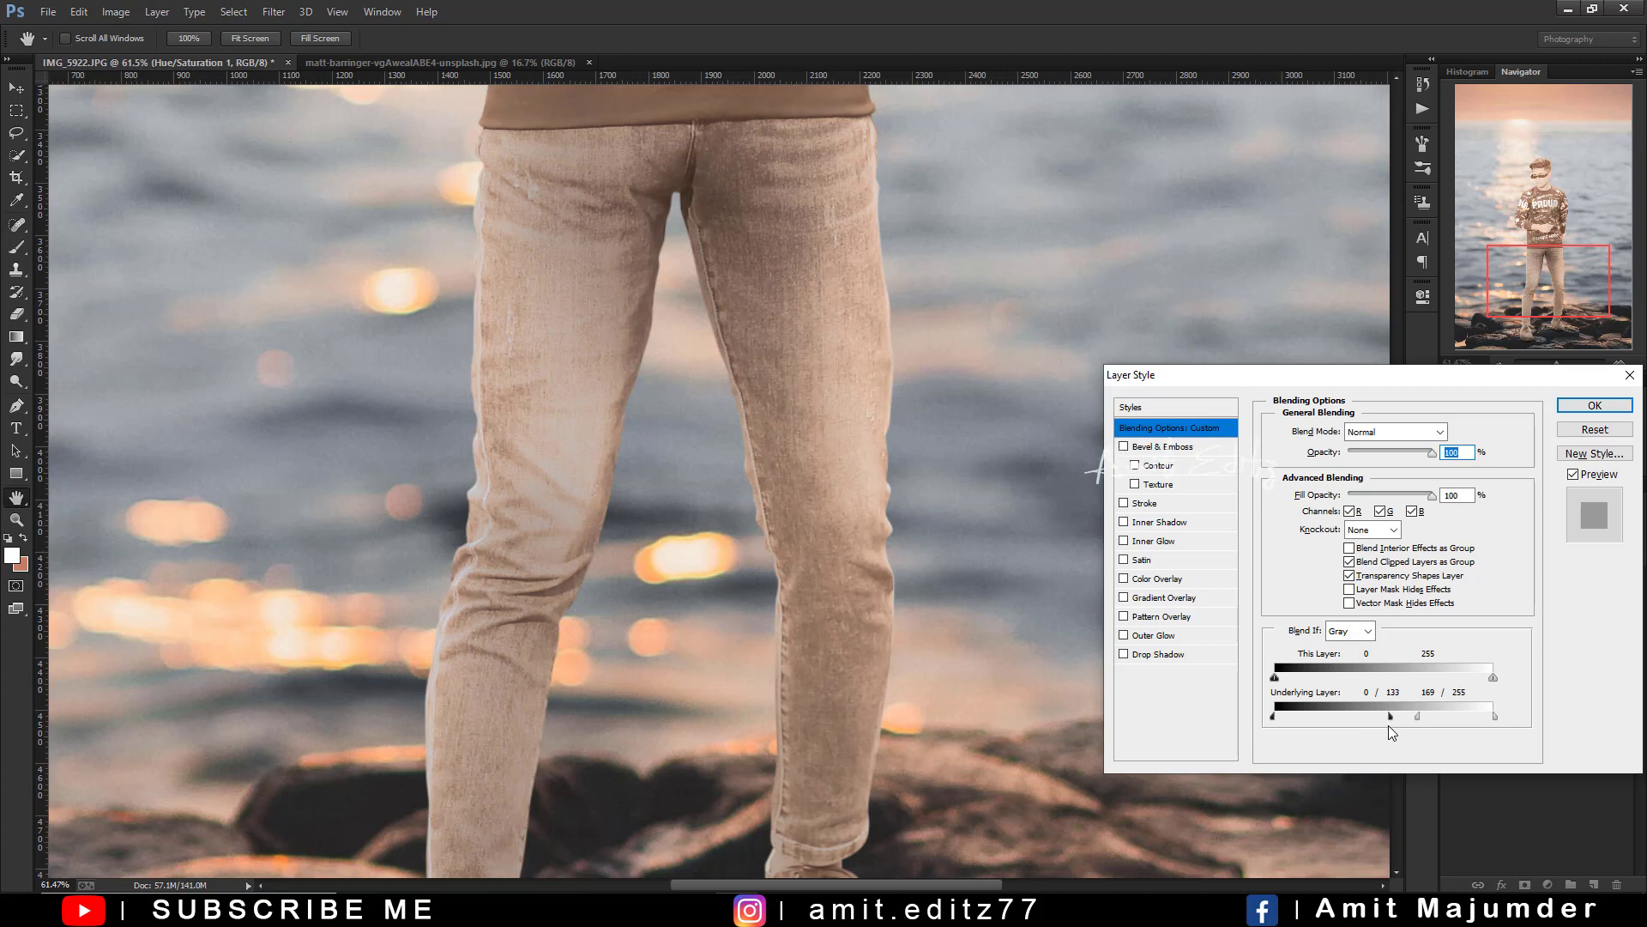
pyautogui.moveTo(1388, 724); pyautogui.dragTo(1387, 725)
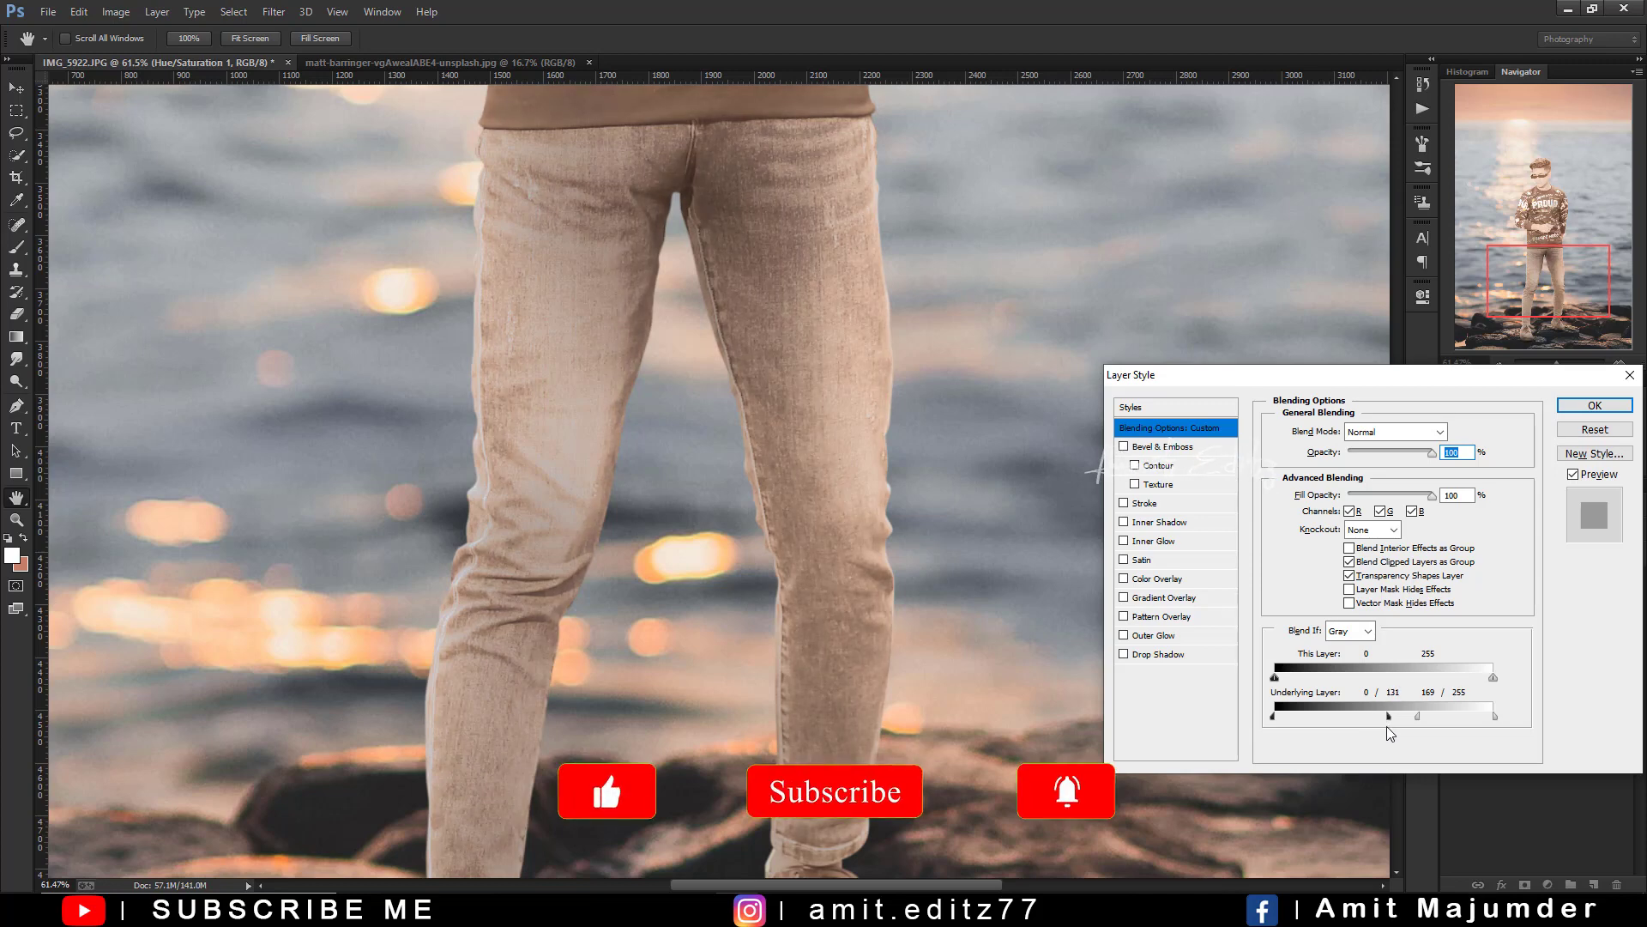
# - Confirm the blending options and invert the Hue/Saturation 1 mask to hide the tint
pyautogui.click(1577, 417)
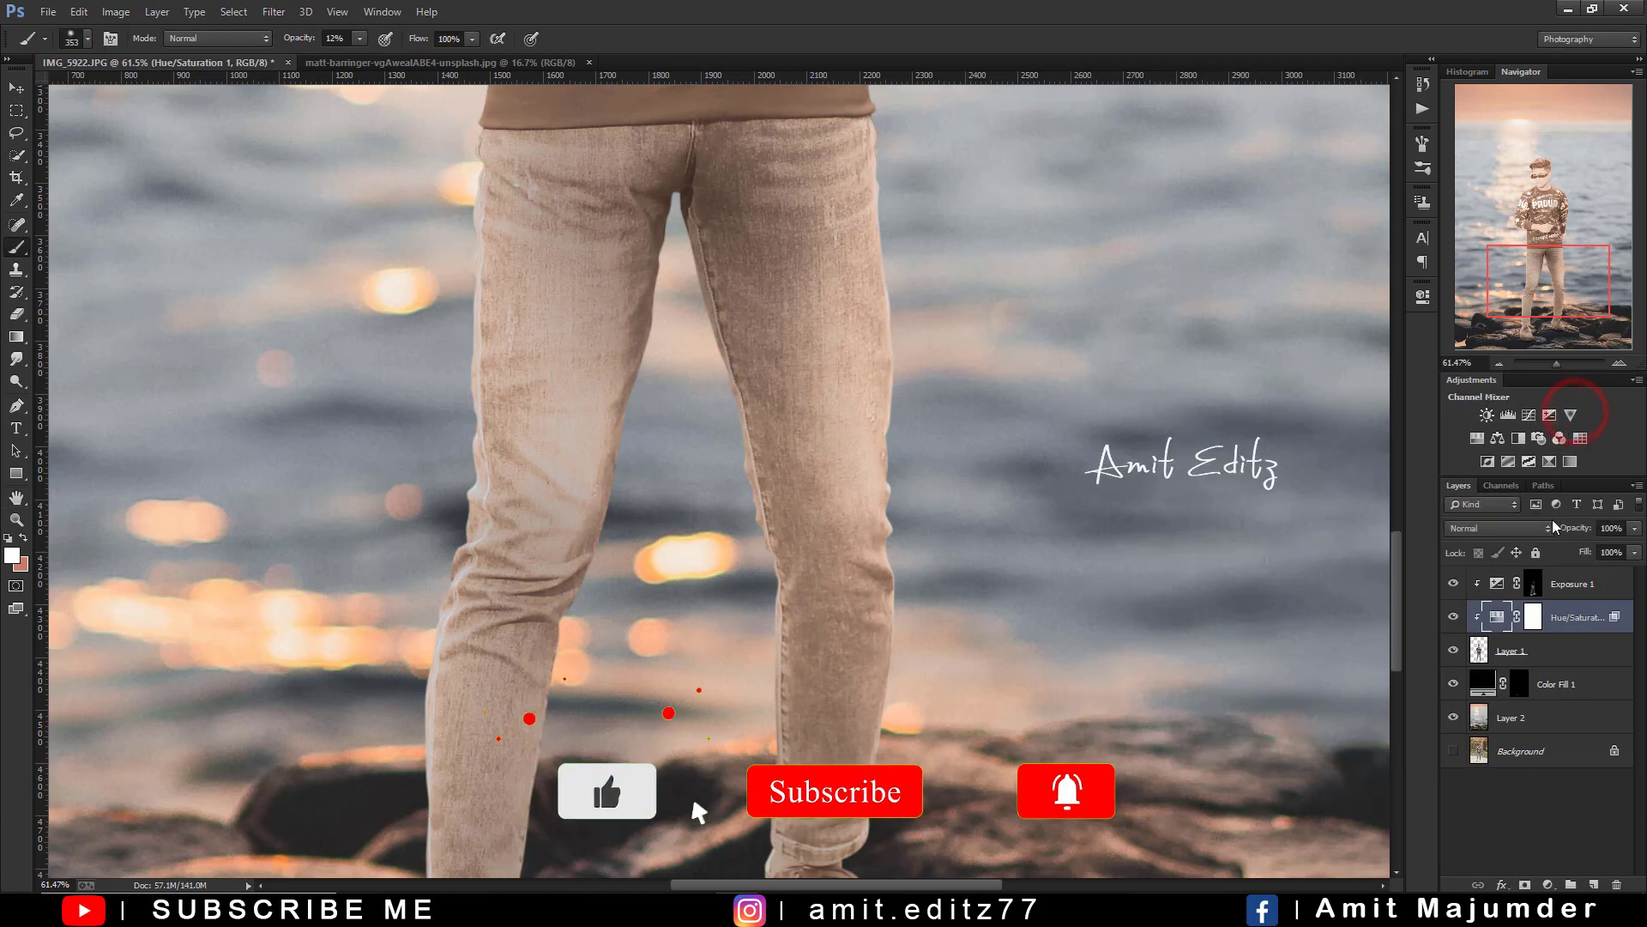
pyautogui.click(1533, 620)
pyautogui.hotkey('ctrl', 'i')
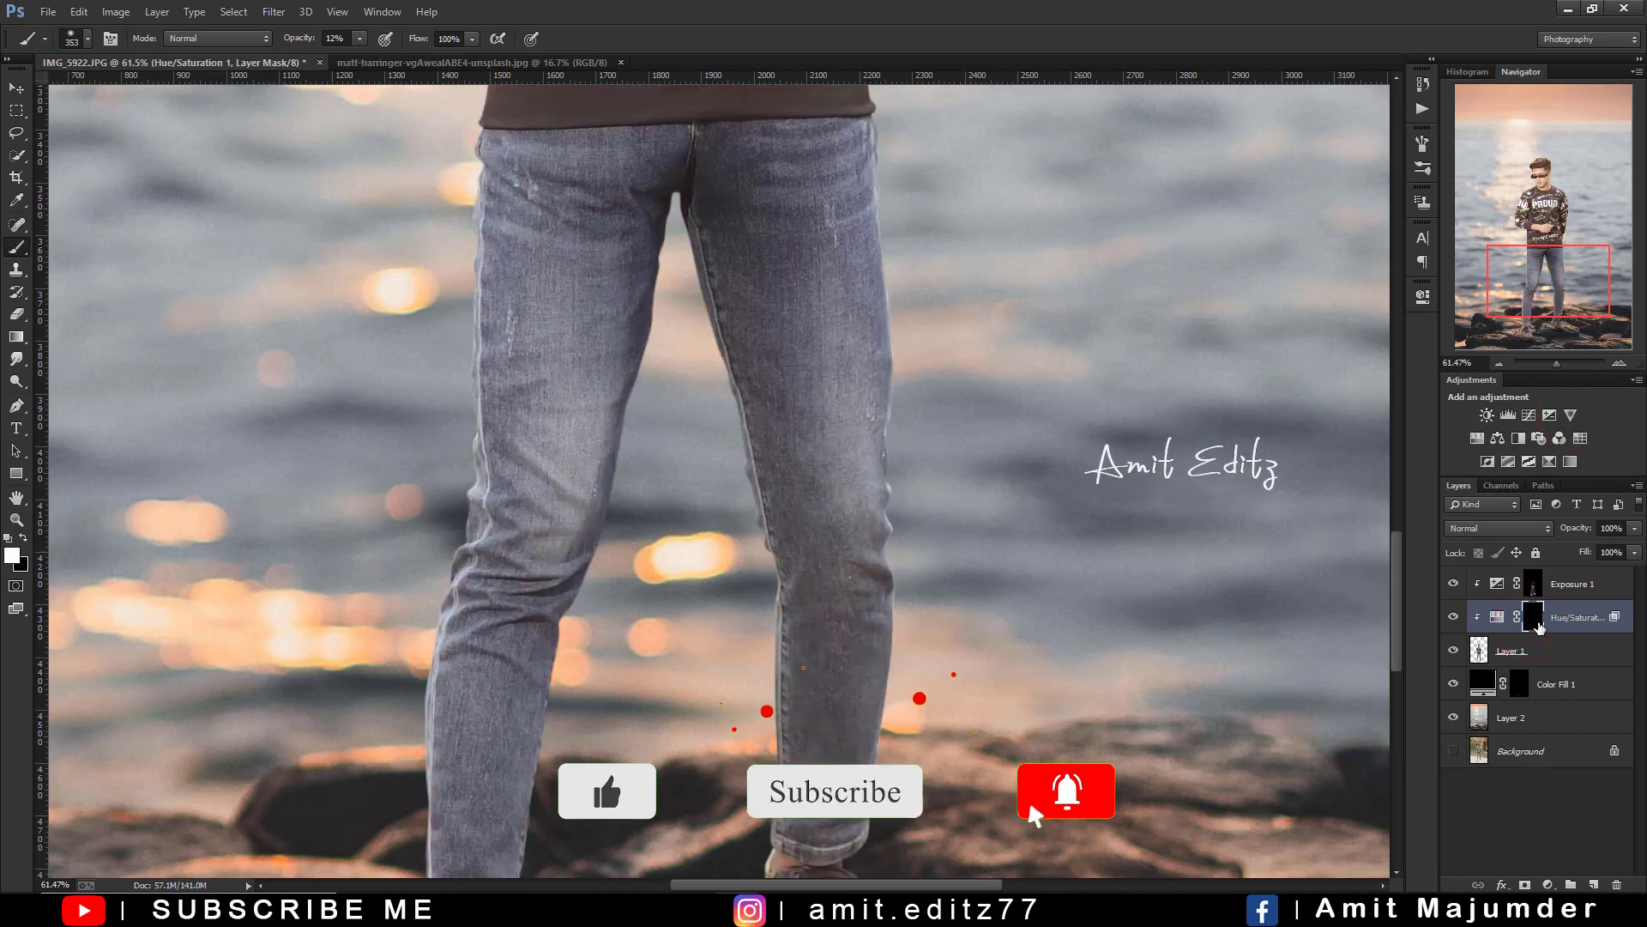
pyautogui.scroll(1, 161, 361)
pyautogui.scroll(2, 161, 360)
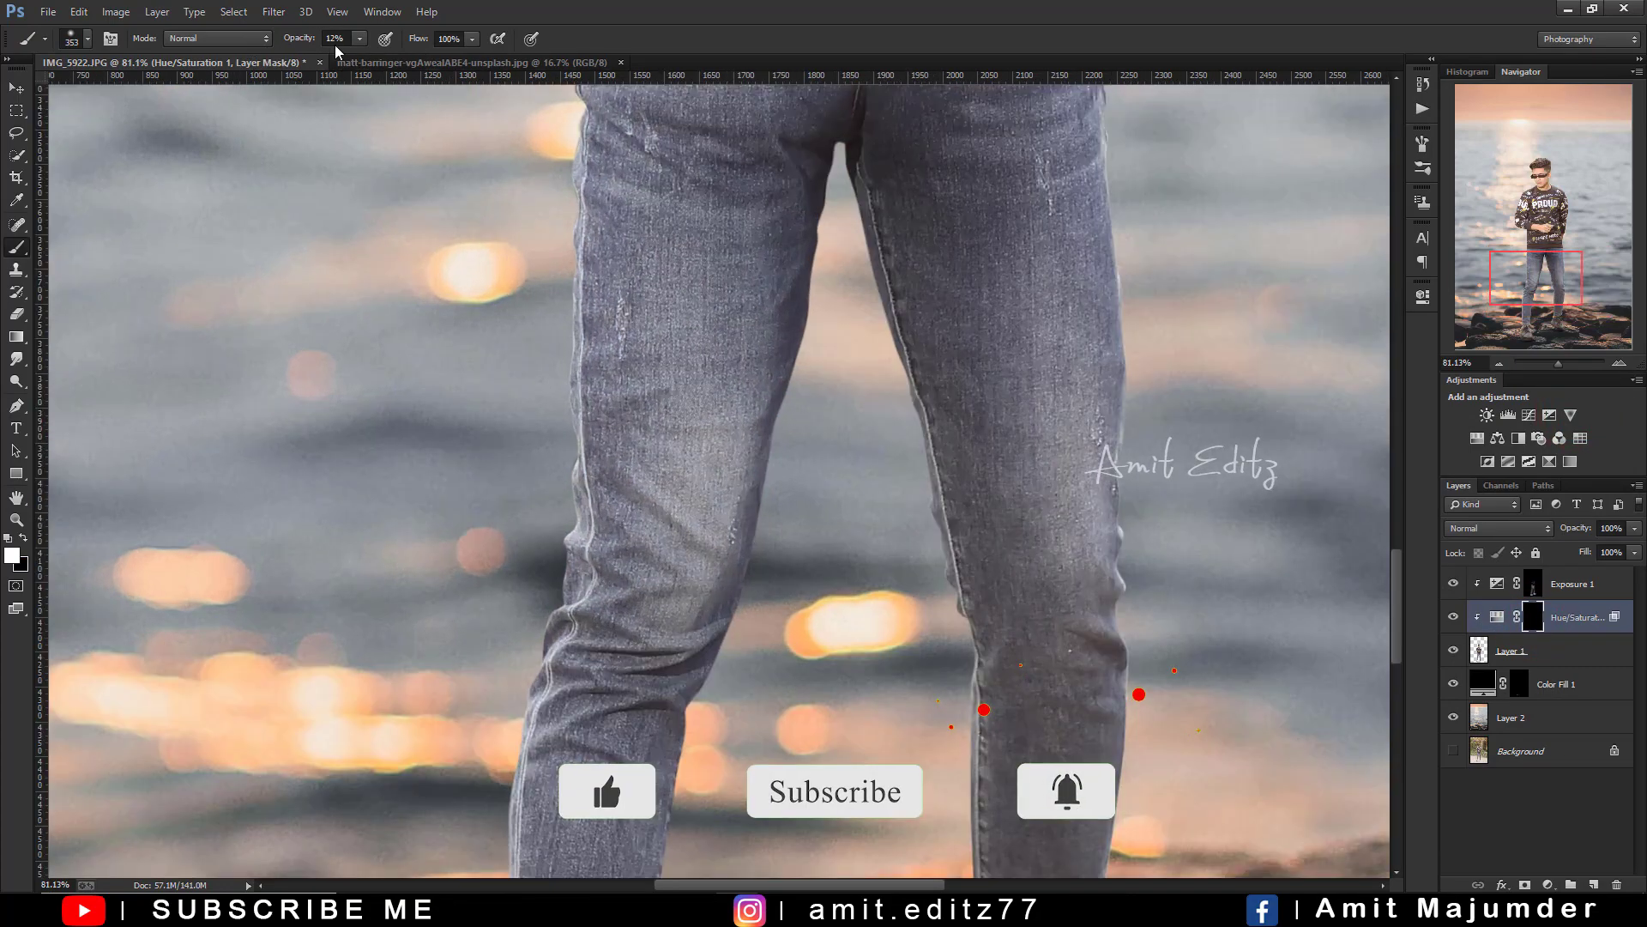
# - Set brush opacity to 100% and paint the tint back near the right ankle
pyautogui.press('7')
pyautogui.press('2')
pyautogui.scroll(-5, 944, 523)
pyautogui.scroll(4, 944, 523)
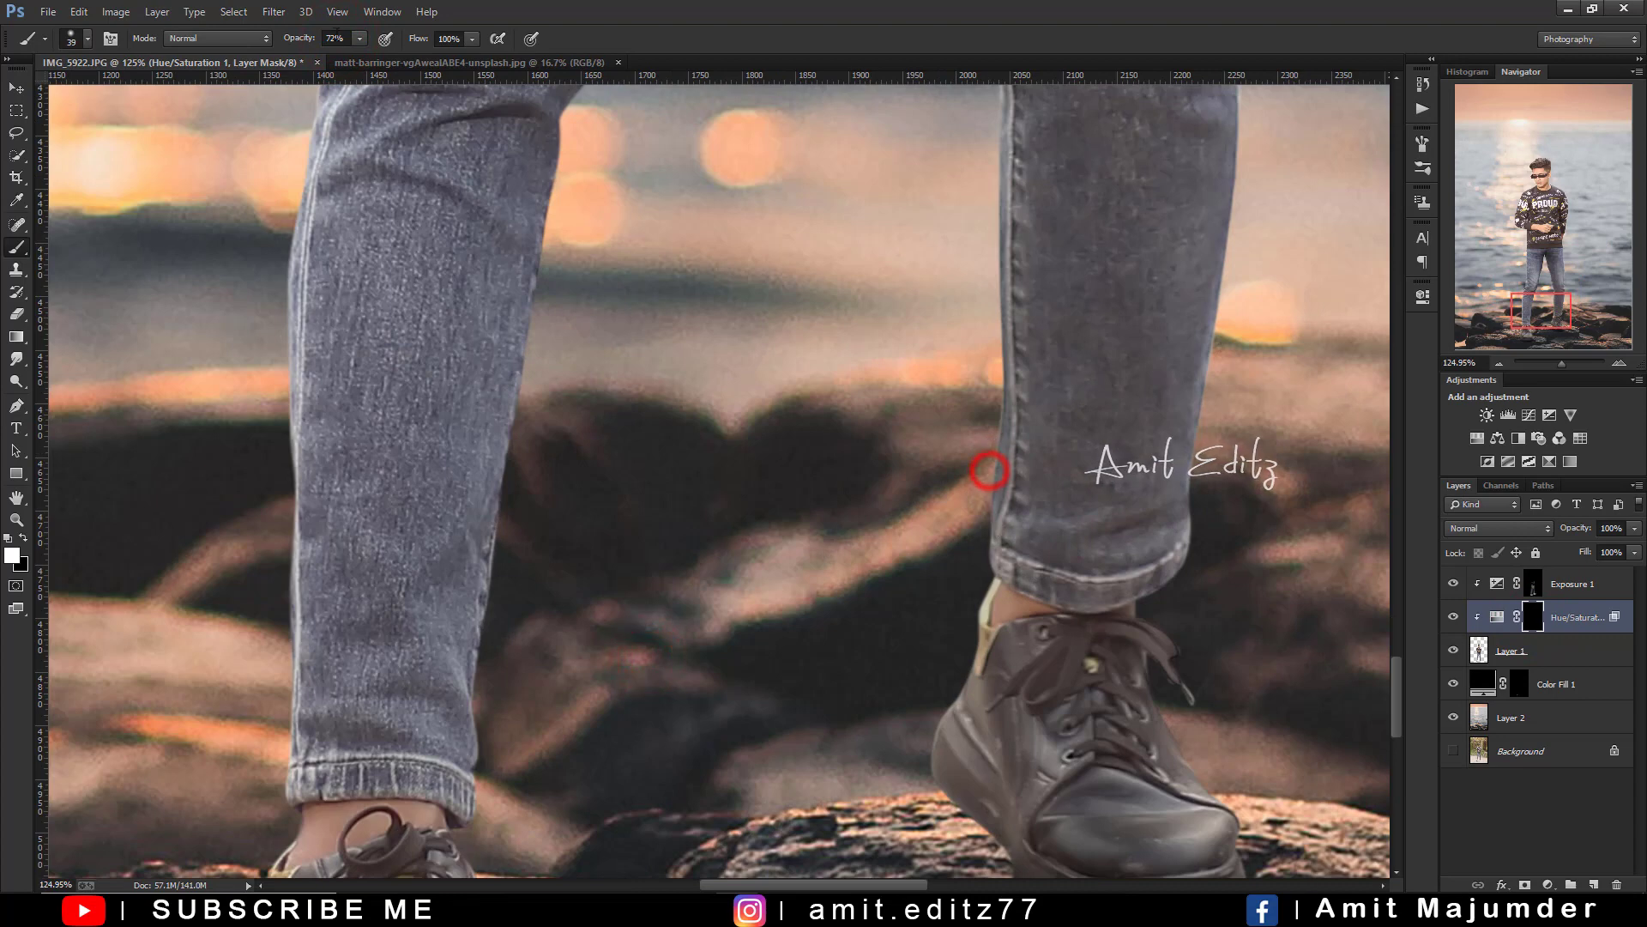
pyautogui.press('0')
pyautogui.moveTo(954, 694); pyautogui.dragTo(944, 729)
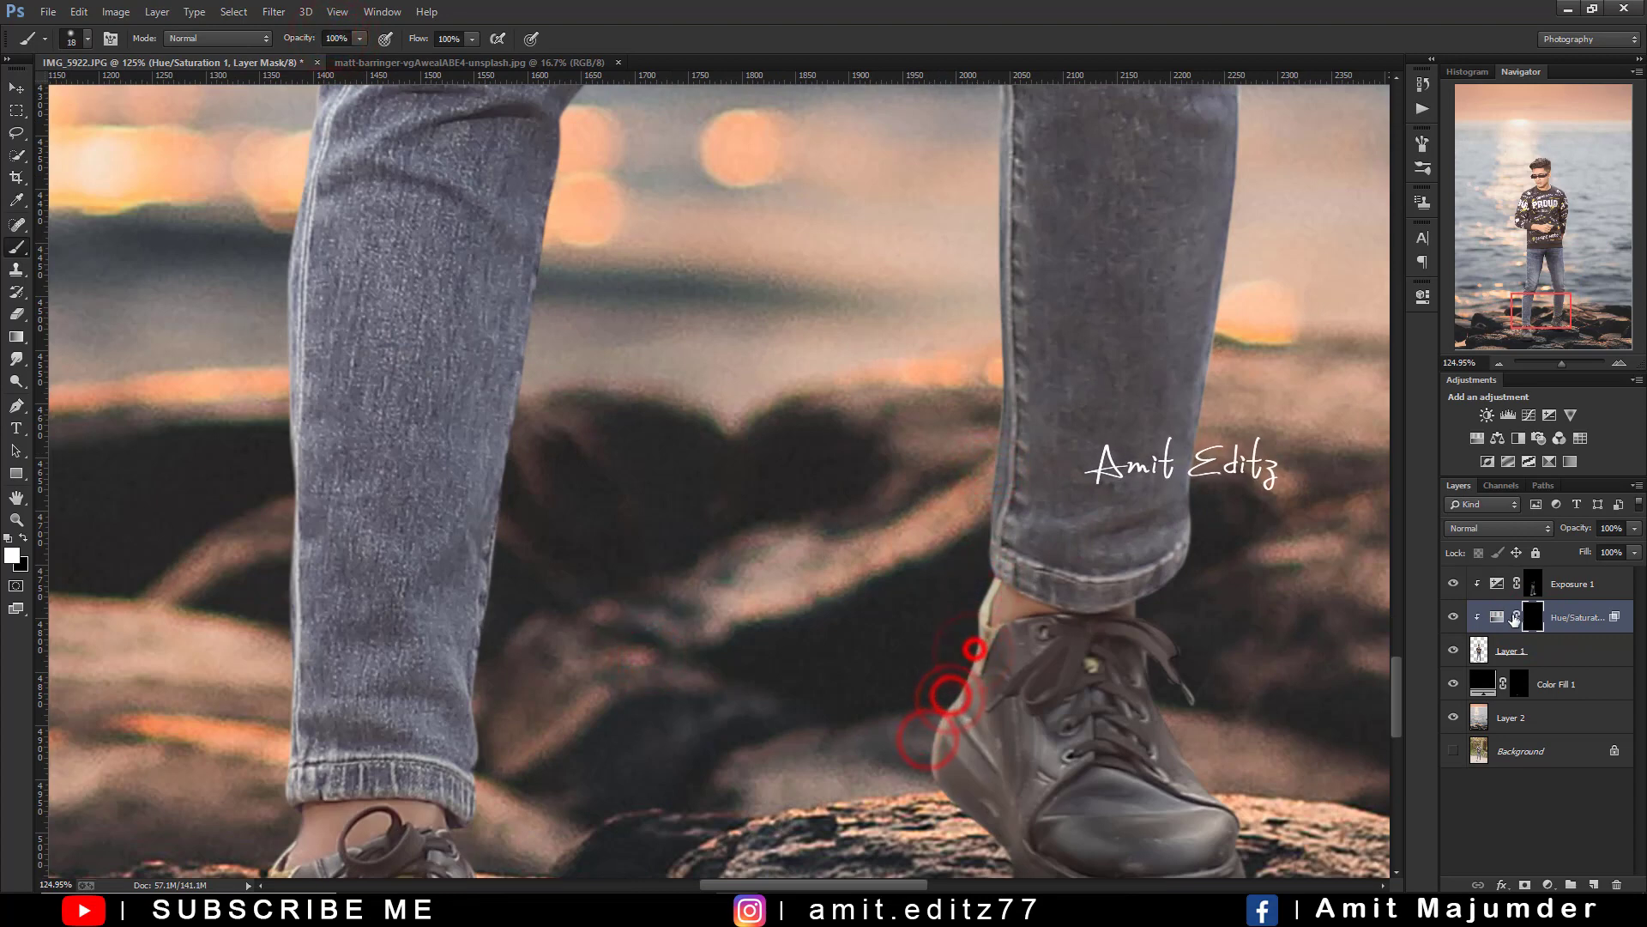
# - Strengthen the tint to saturation 87 and lightness +64
pyautogui.doubleClick(1497, 616)
pyautogui.moveTo(1338, 470)
pyautogui.mouseDown()
pyautogui.moveTo(1343, 436)
pyautogui.moveTo(1359, 470)
pyautogui.mouseUp()
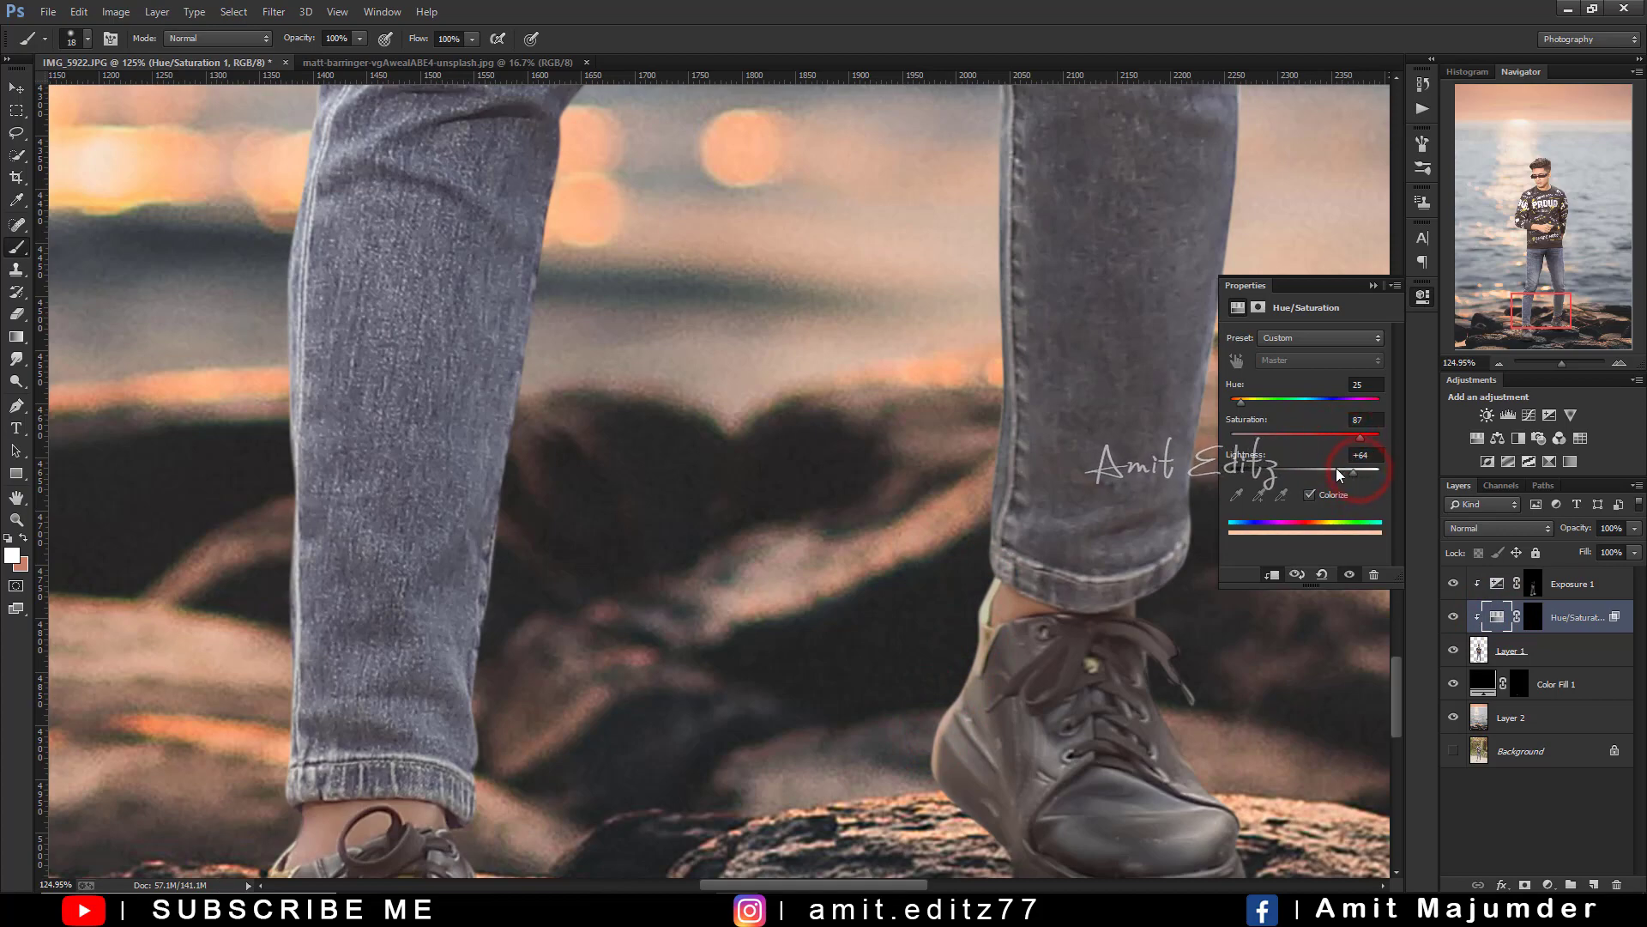
pyautogui.click(1373, 283)
pyautogui.click(1532, 616)
# - Paint the peach tint onto the jeans near the knee
pyautogui.scroll(-2, 987, 412)
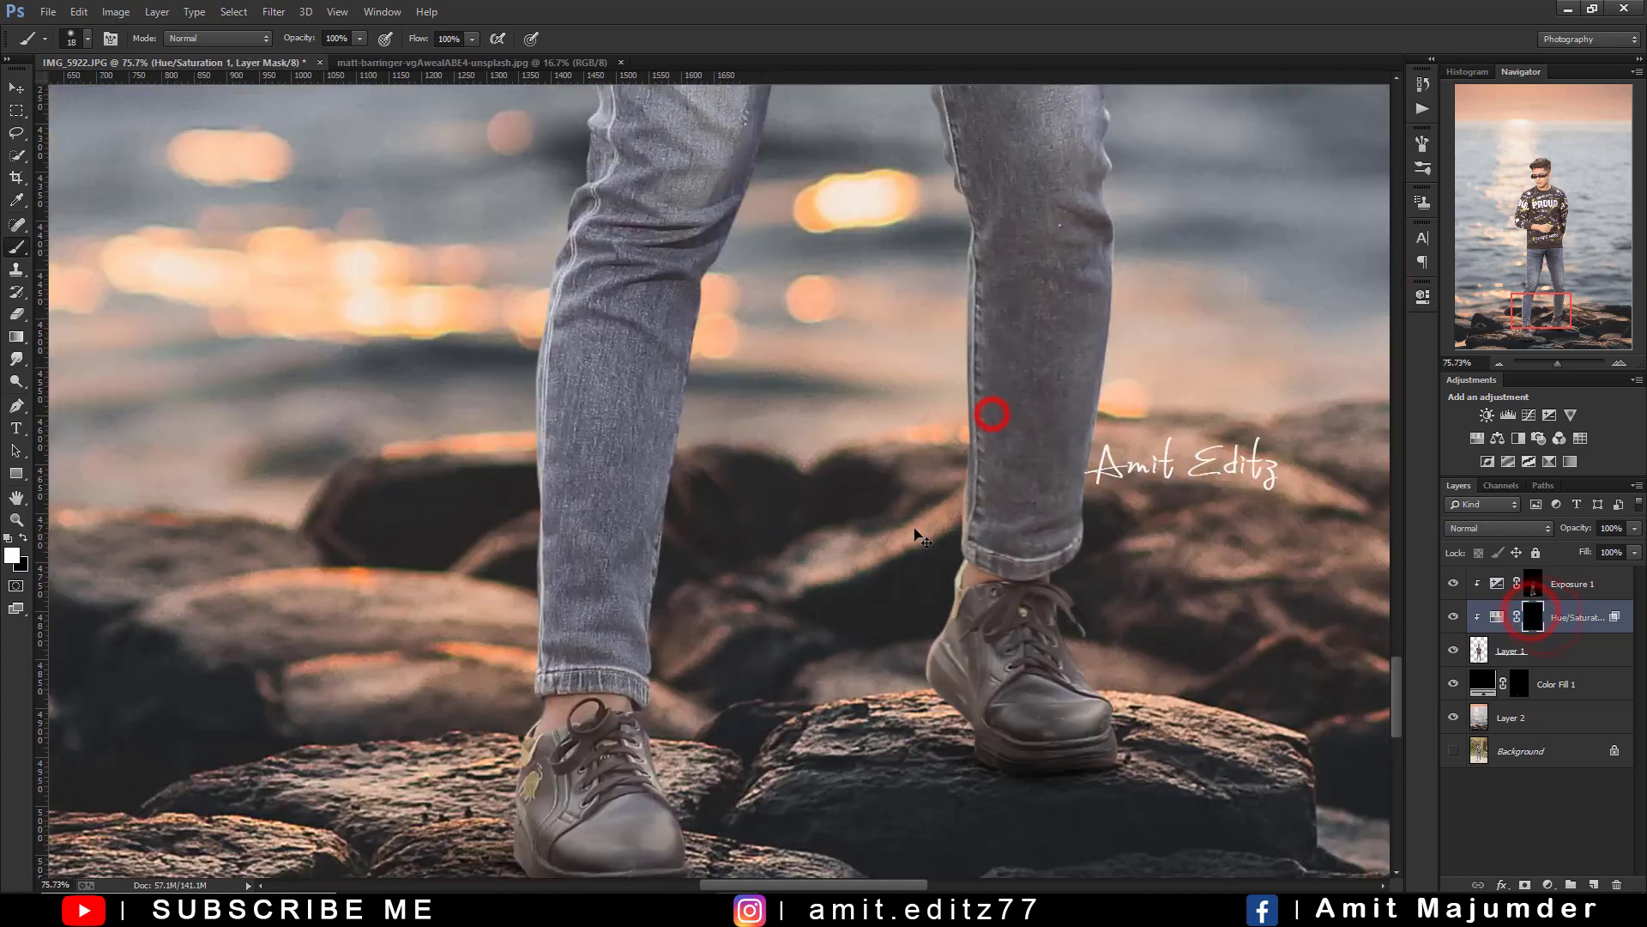
pyautogui.click(949, 342)
pyautogui.click(942, 526)
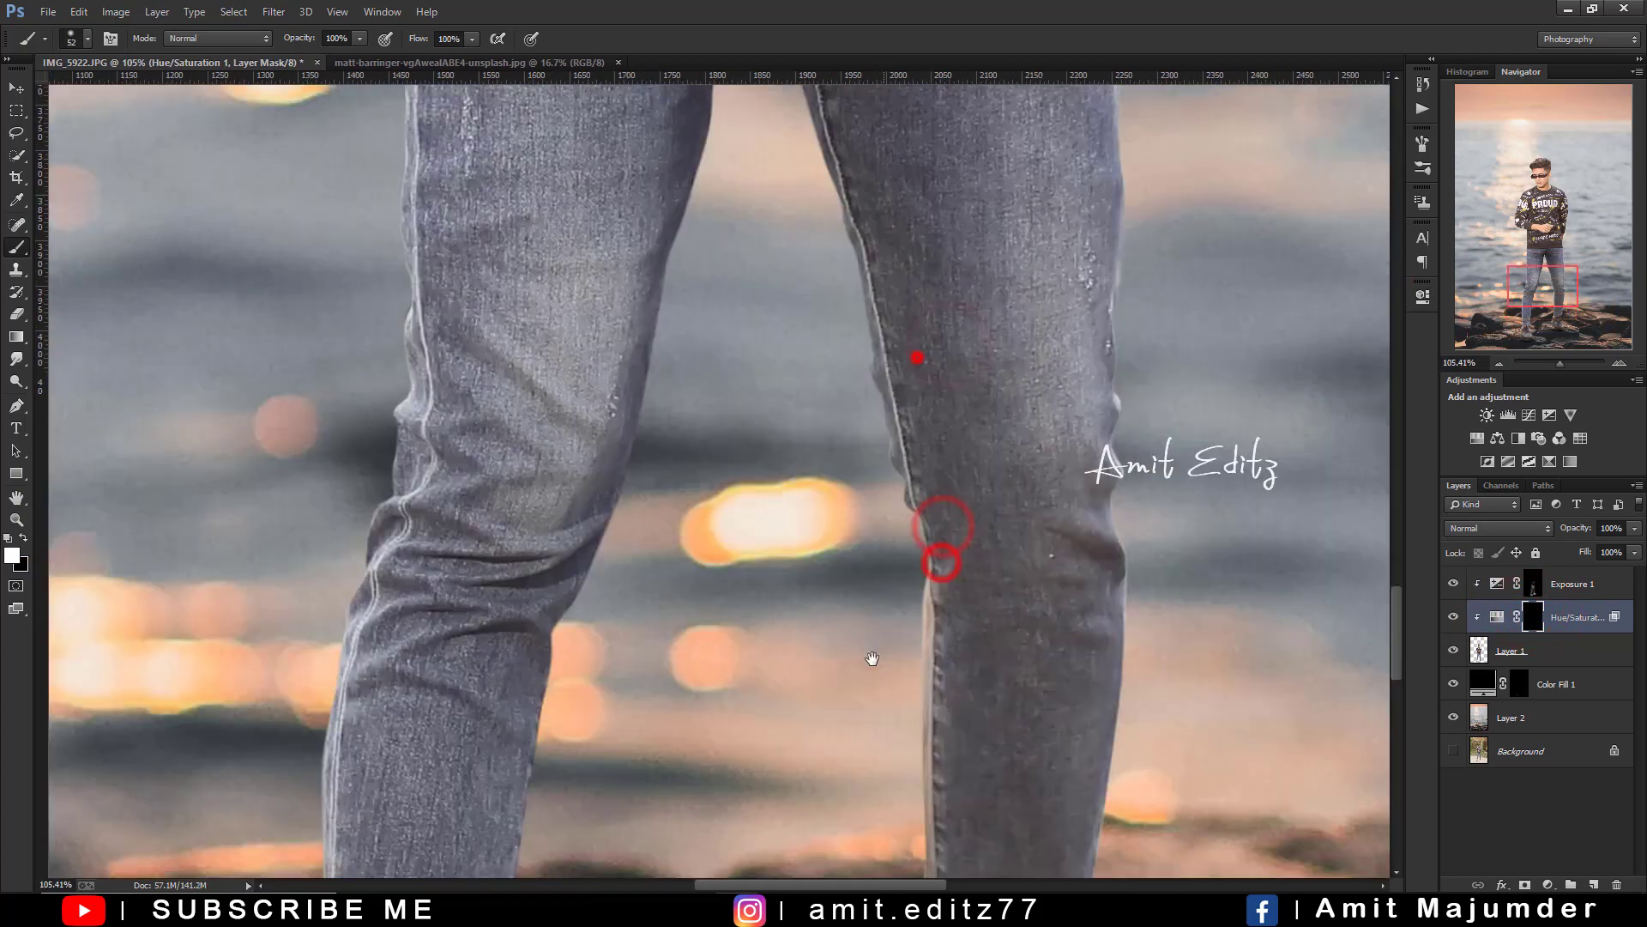
pyautogui.scroll(3, 858, 472)
pyautogui.scroll(-5, 849, 471)
pyautogui.scroll(5, 912, 606)
pyautogui.scroll(-2, 754, 552)
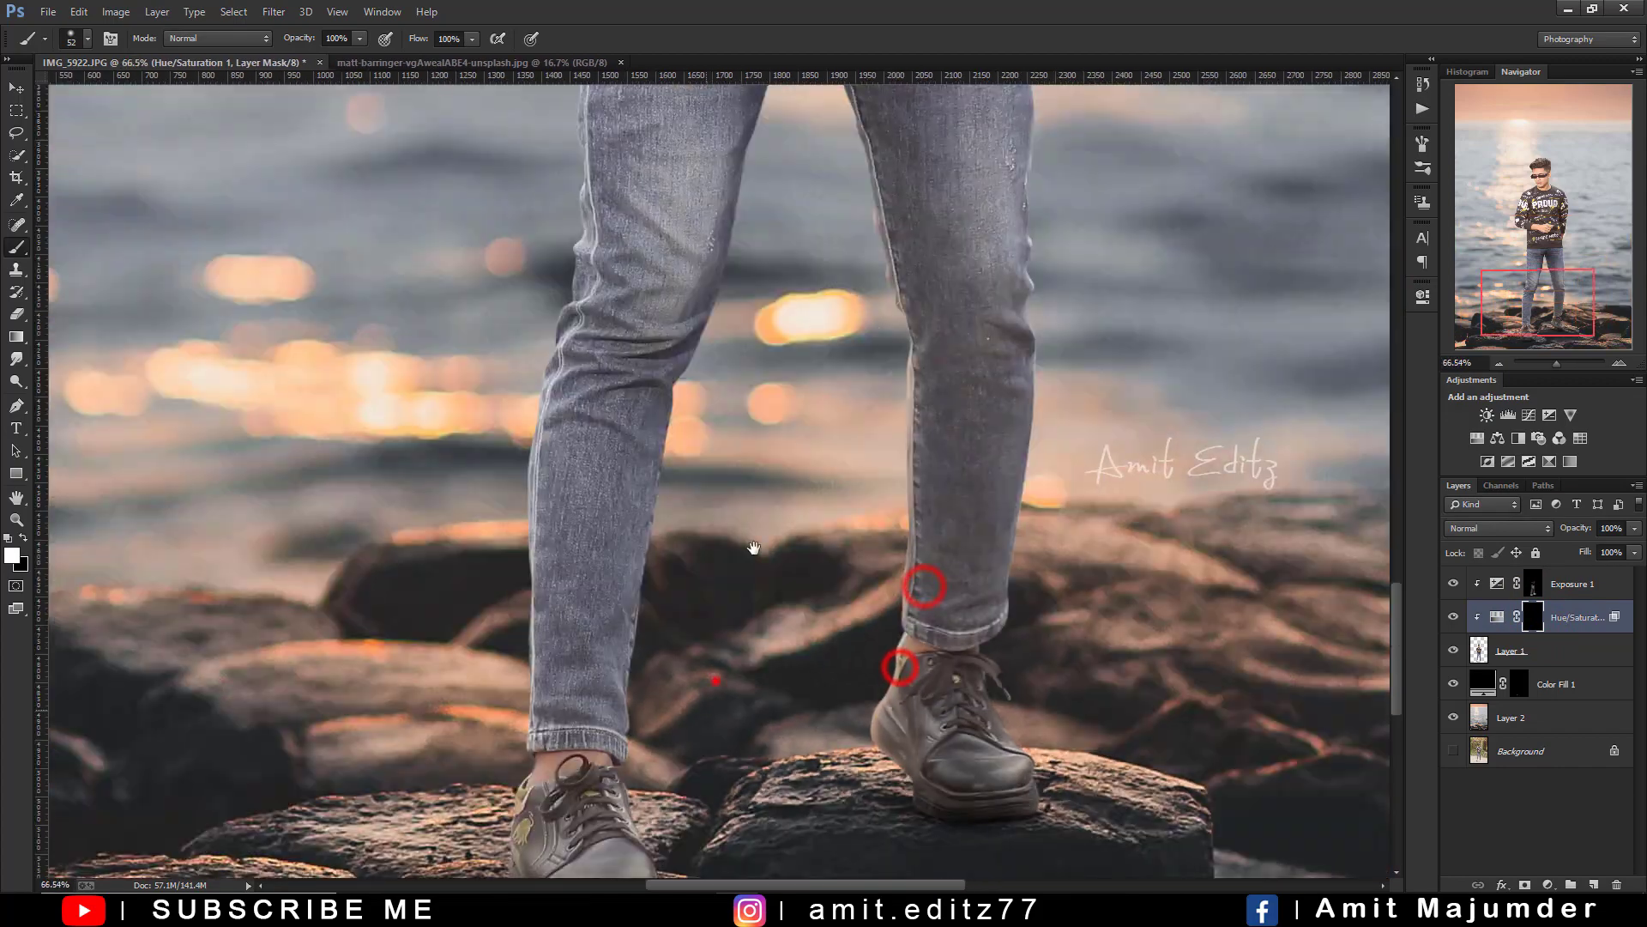
pyautogui.scroll(2, 698, 634)
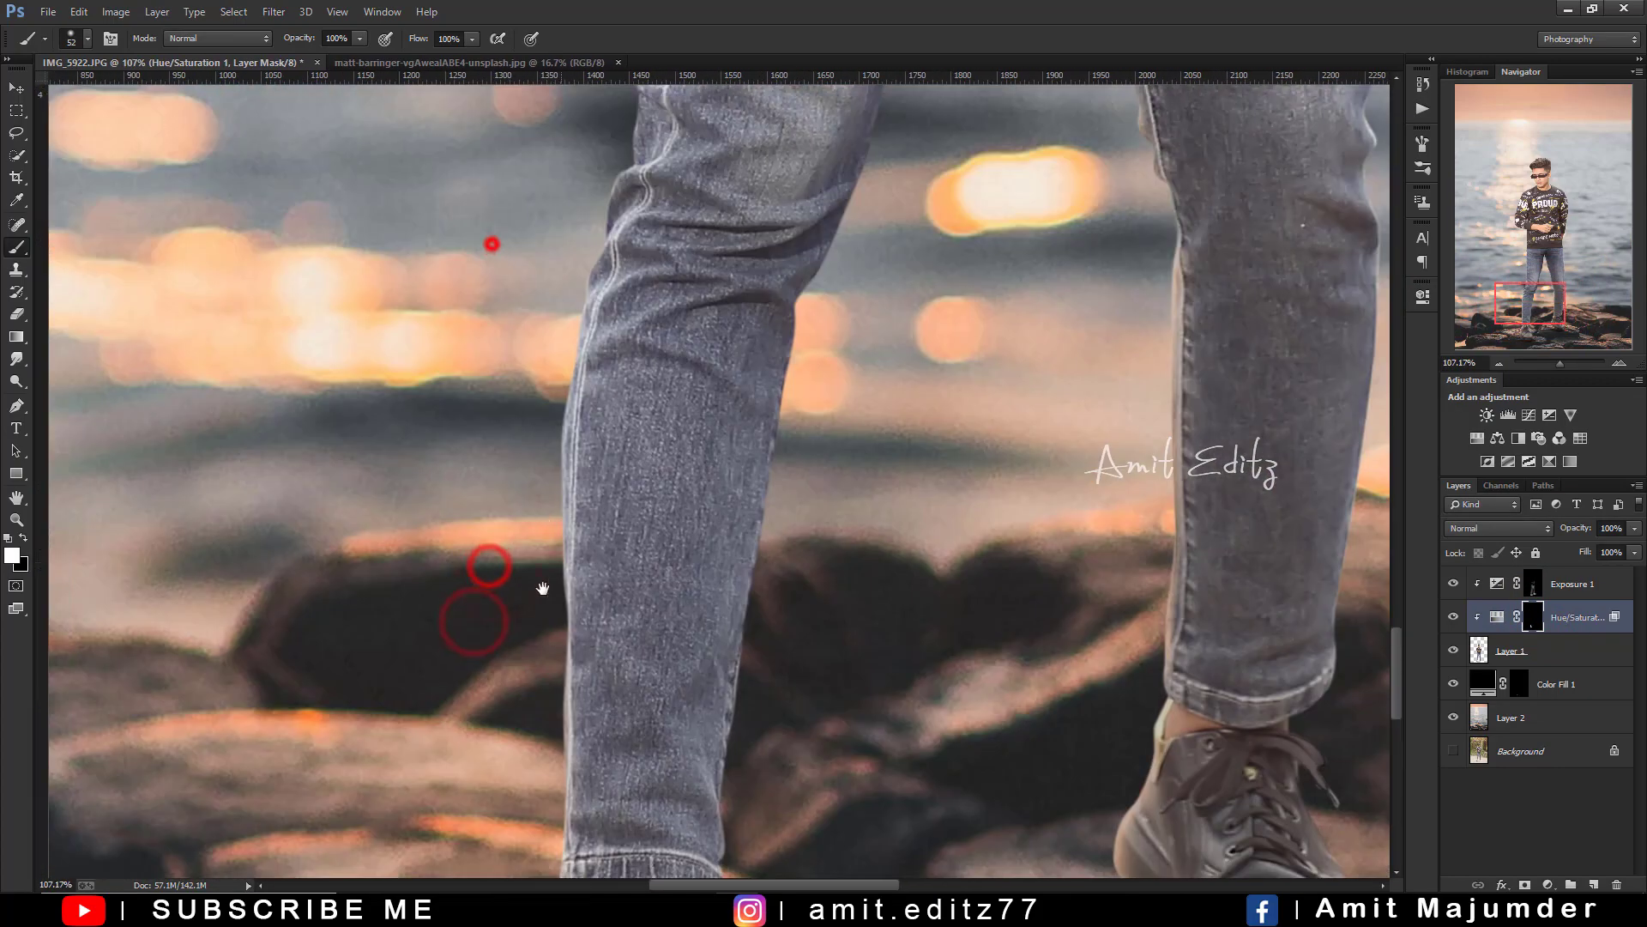
pyautogui.scroll(3, 544, 605)
pyautogui.scroll(-4, 562, 429)
pyautogui.scroll(3, 588, 481)
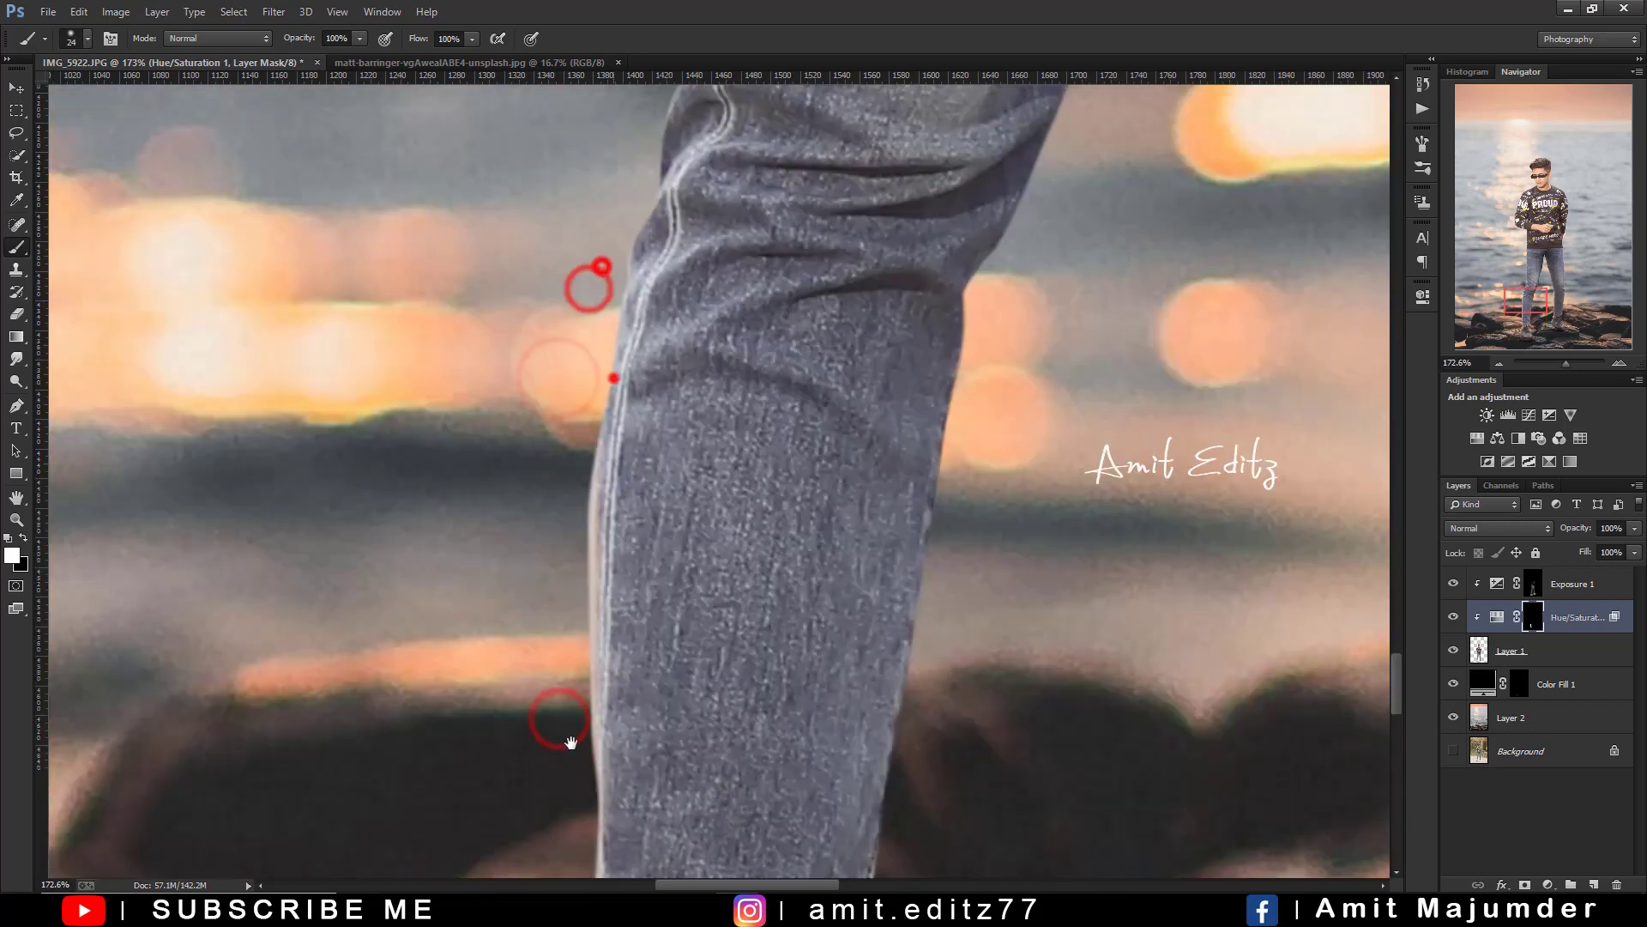
pyautogui.scroll(2, 601, 498)
pyautogui.scroll(3, 600, 506)
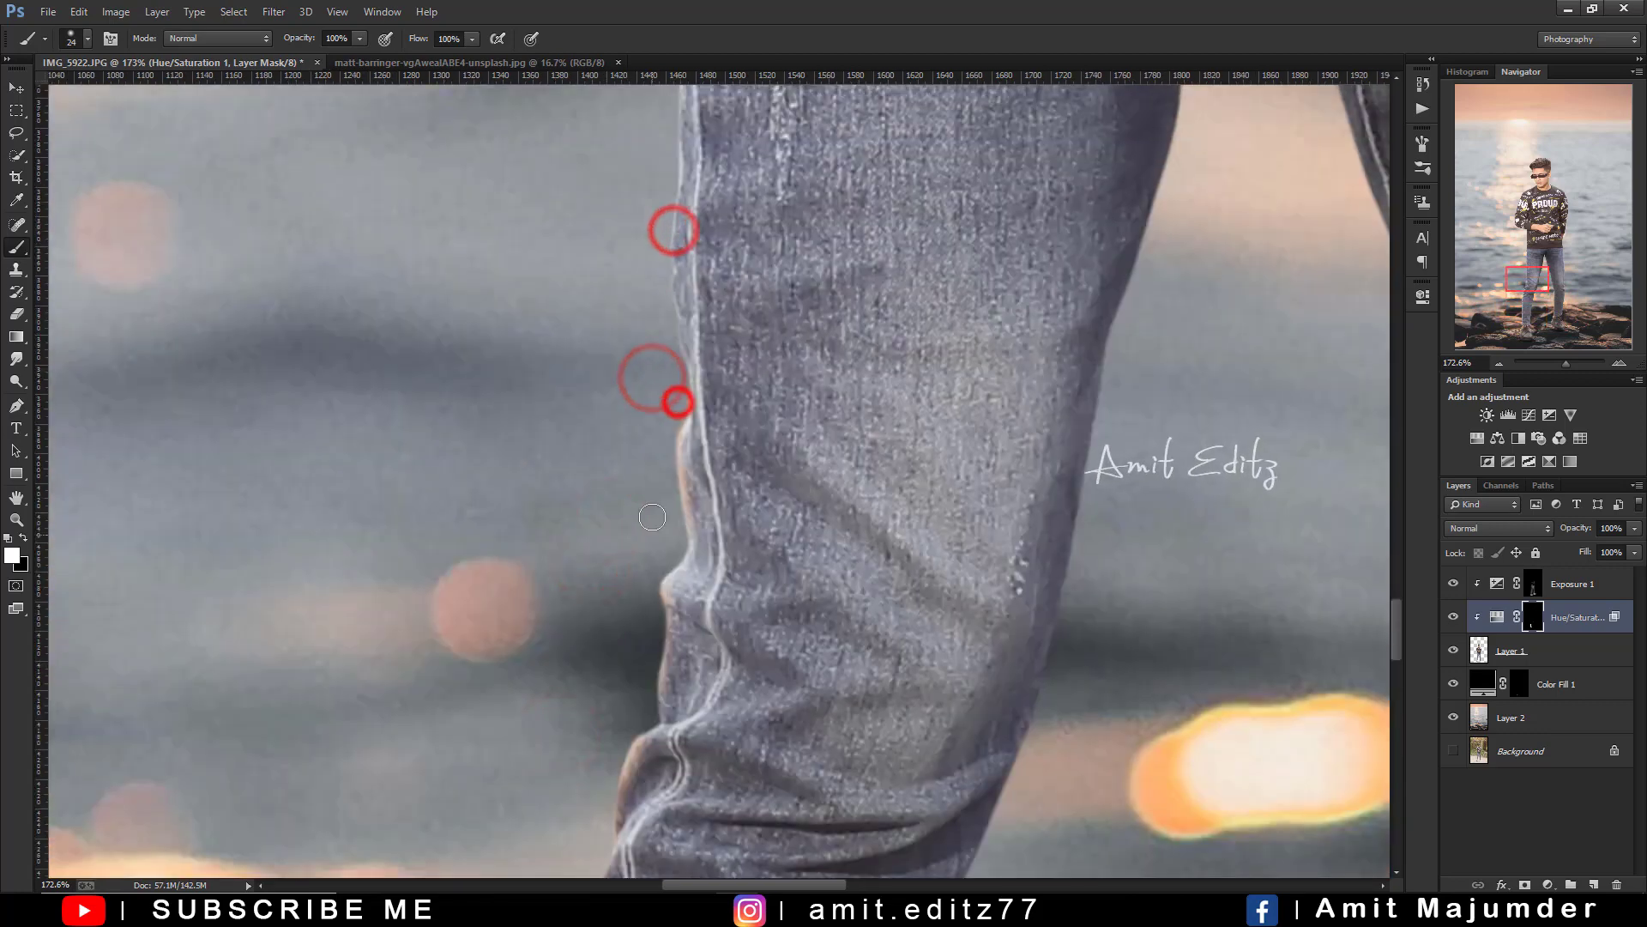
pyautogui.scroll(1, 740, 565)
pyautogui.scroll(-1, 741, 566)
pyautogui.scroll(3, 686, 517)
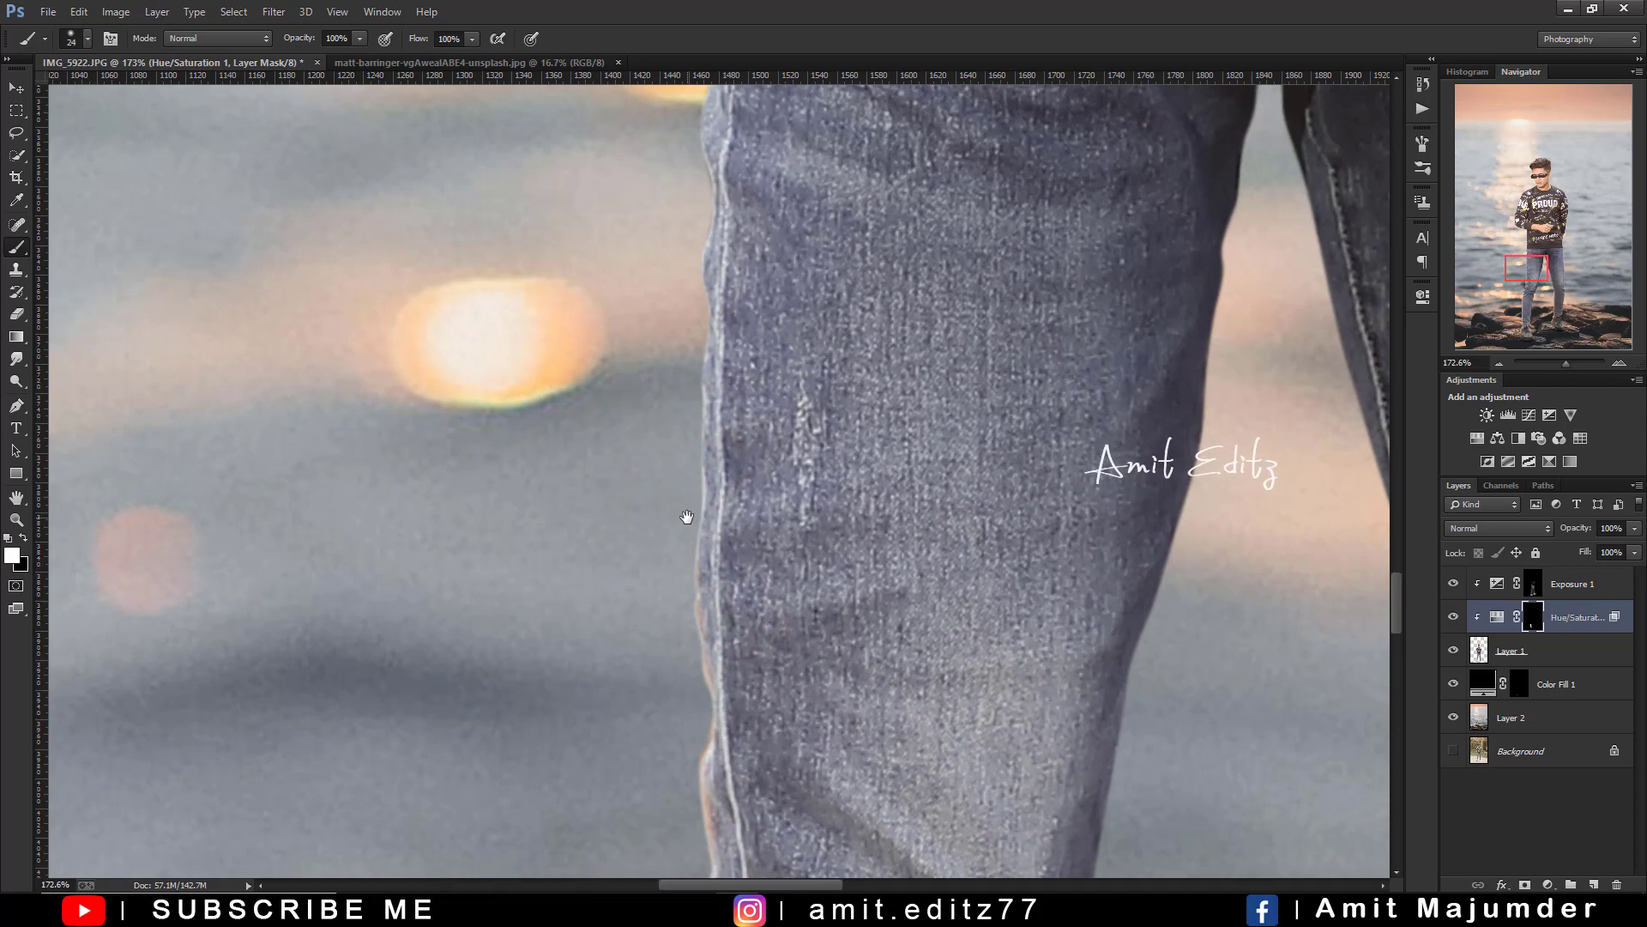
# - Paint the mask along the jeans' outer edges from the thighs down to the shoe
pyautogui.moveTo(686, 364); pyautogui.dragTo(680, 654)
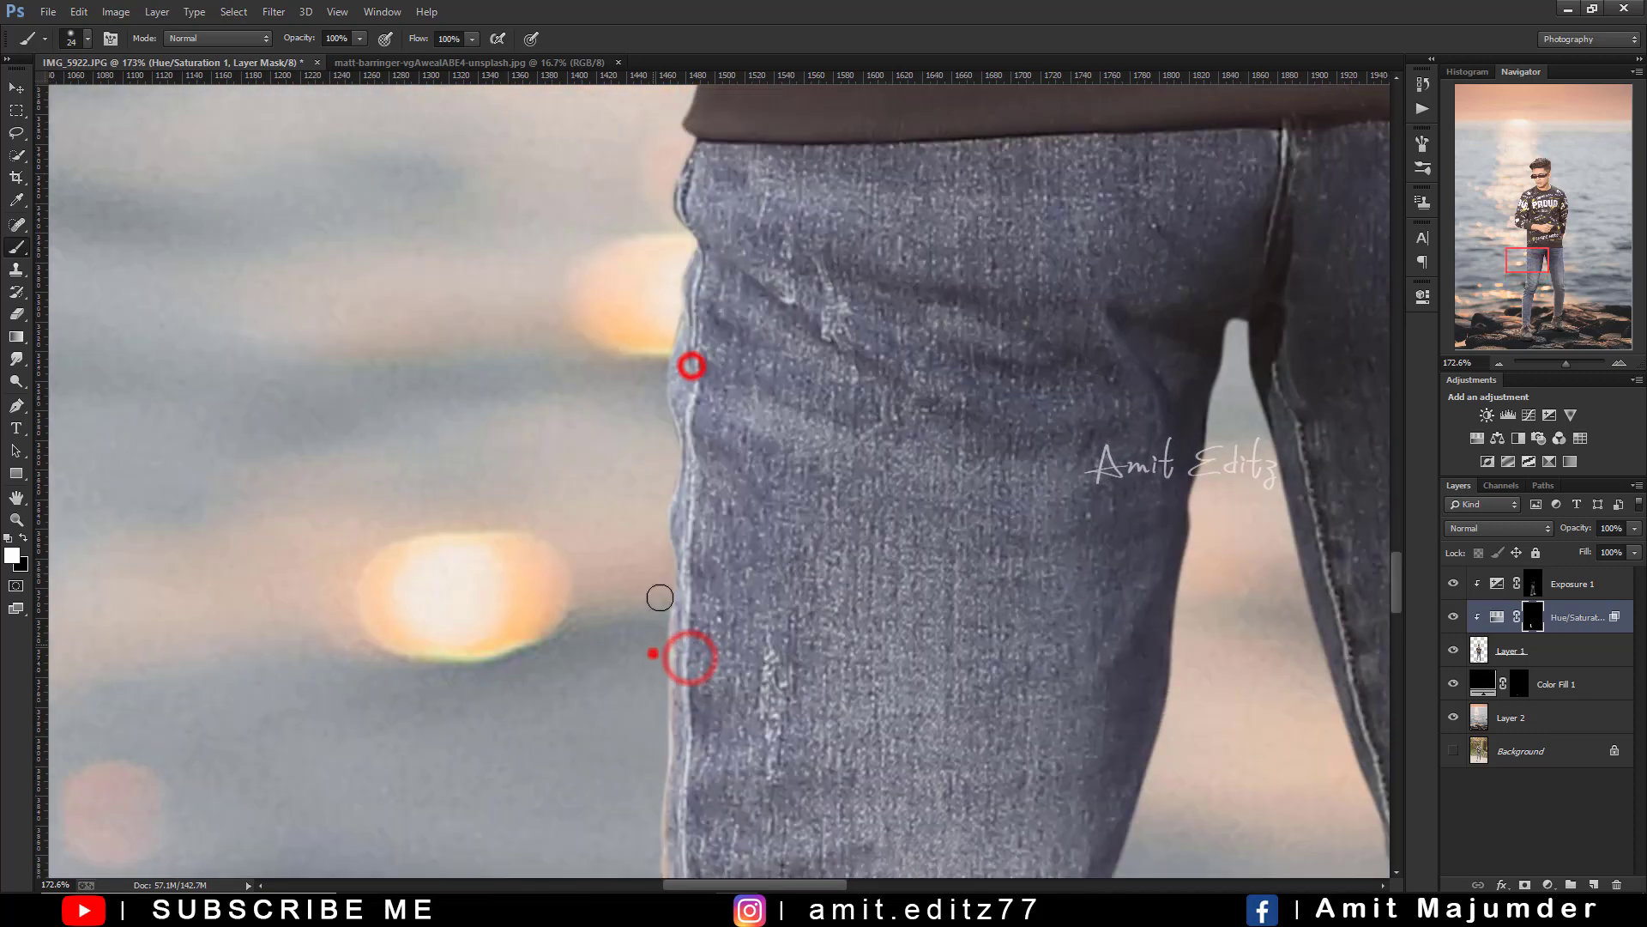
pyautogui.moveTo(662, 338)
pyautogui.mouseDown()
pyautogui.moveTo(639, 644)
pyautogui.moveTo(624, 646)
pyautogui.mouseUp()
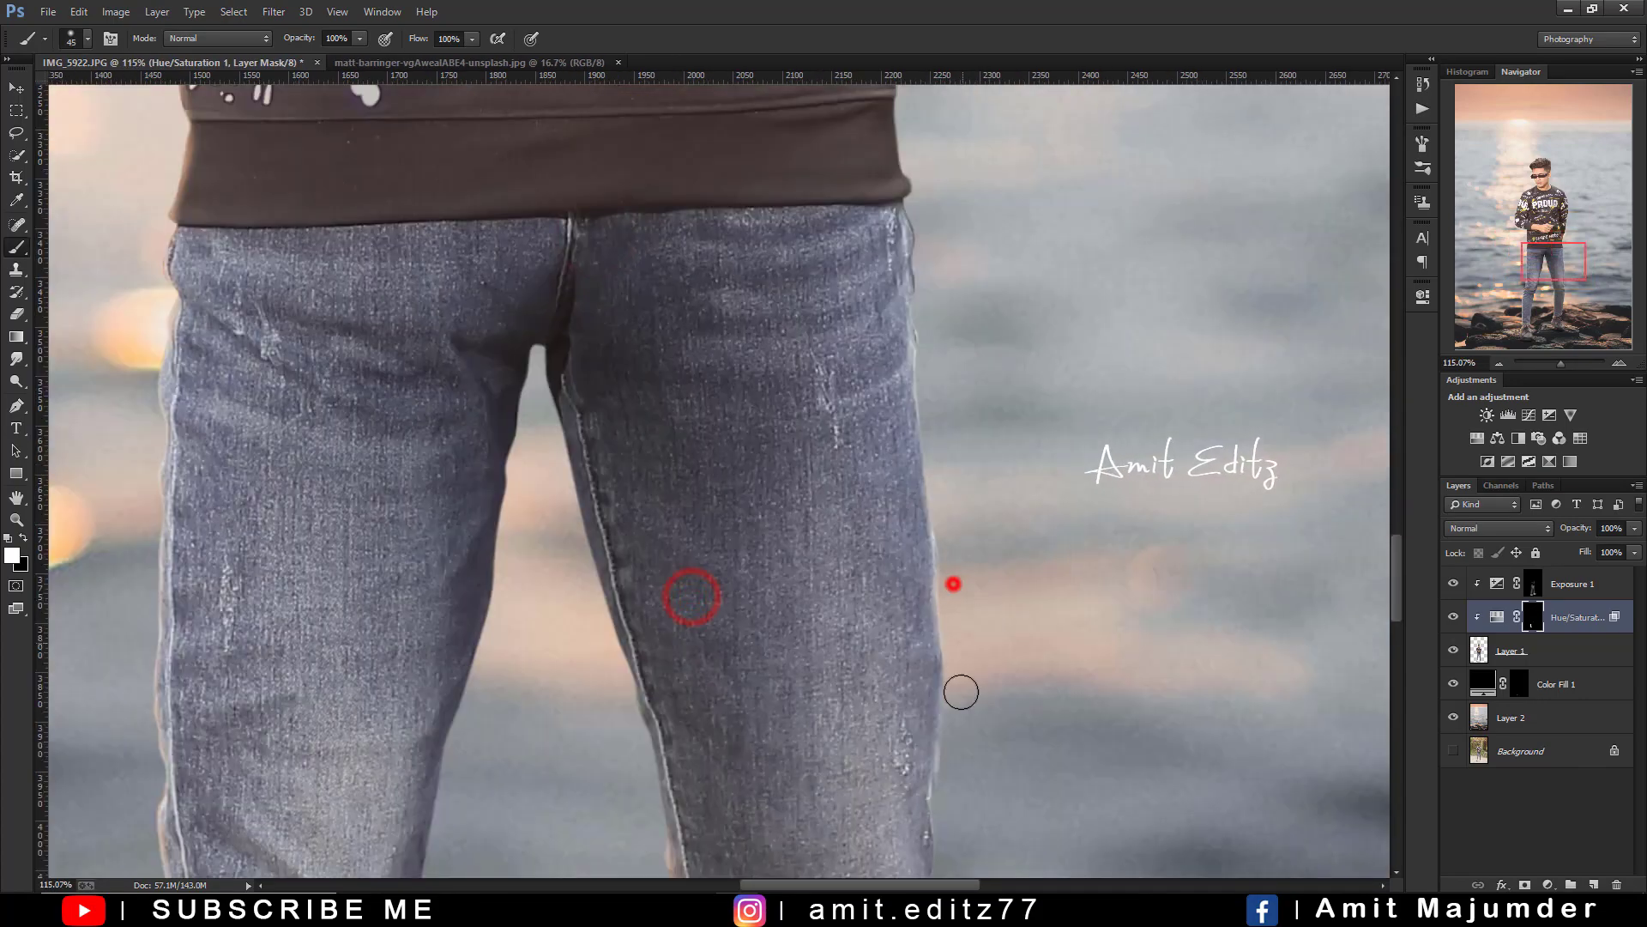
pyautogui.moveTo(952, 776)
pyautogui.mouseDown()
pyautogui.moveTo(952, 581)
pyautogui.moveTo(901, 607)
pyautogui.mouseUp()
pyautogui.moveTo(882, 731); pyautogui.dragTo(899, 611)
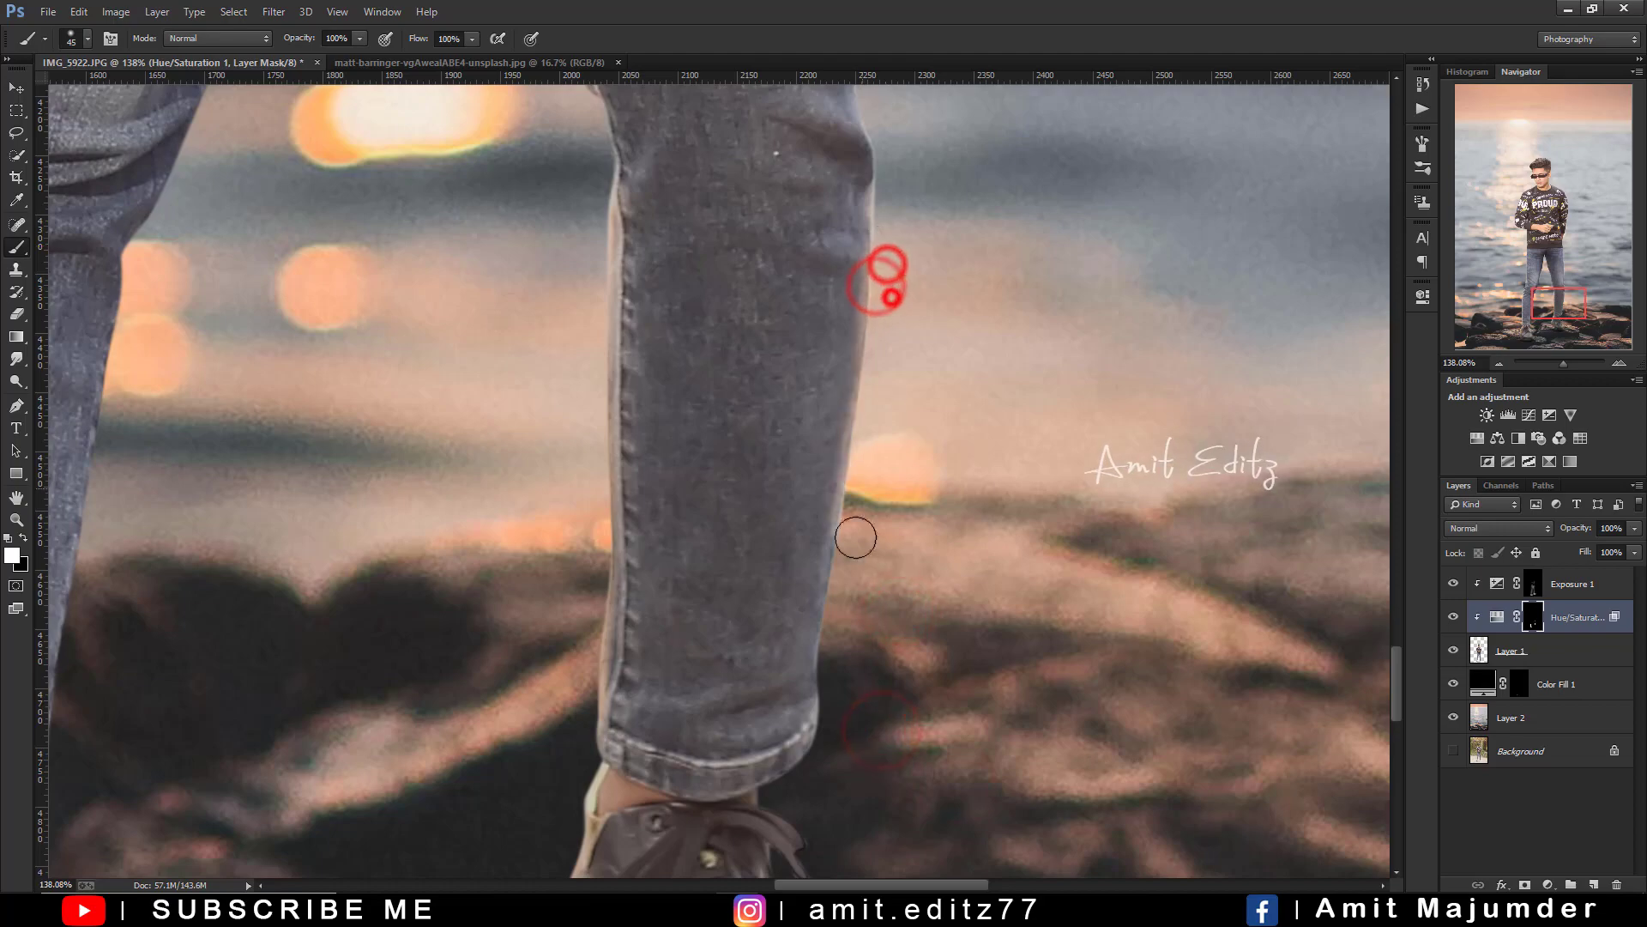
pyautogui.moveTo(582, 269); pyautogui.dragTo(586, 479)
pyautogui.moveTo(650, 536)
pyautogui.mouseDown()
pyautogui.moveTo(618, 444)
pyautogui.moveTo(677, 633)
pyautogui.moveTo(773, 566)
pyautogui.mouseUp()
pyautogui.moveTo(749, 508)
pyautogui.mouseDown()
pyautogui.moveTo(750, 750)
pyautogui.moveTo(699, 625)
pyautogui.moveTo(669, 738)
pyautogui.moveTo(639, 231)
pyautogui.mouseUp()
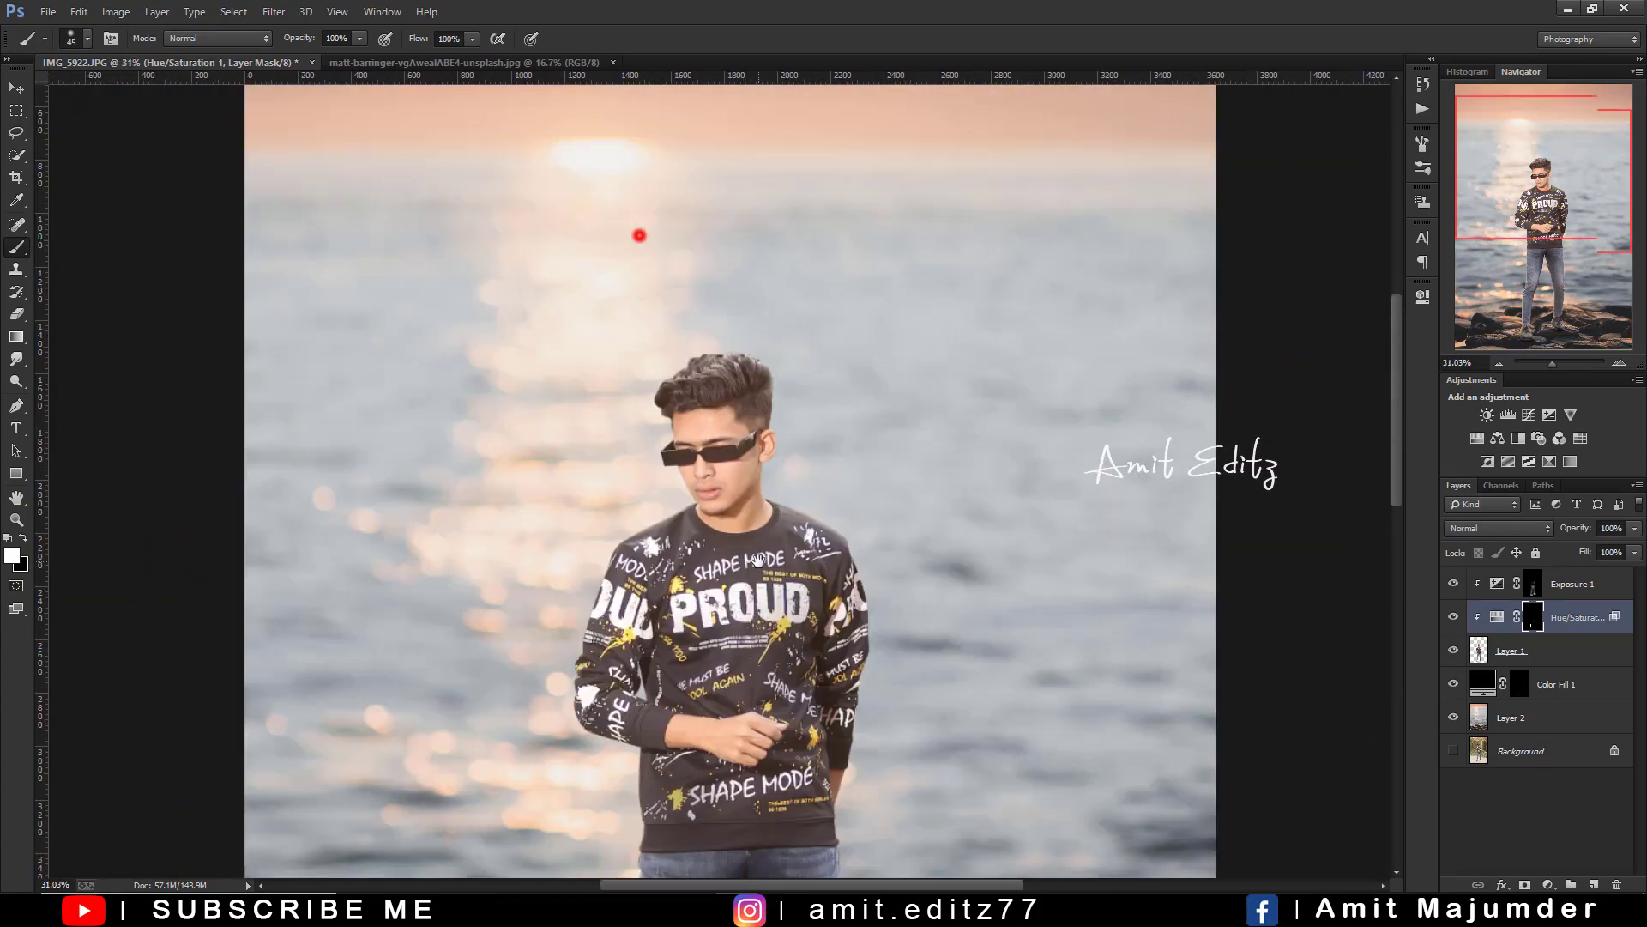
# - Paint white on the Hue/Saturation 1 mask along the shoulder and sleeve edge
pyautogui.scroll(5, 640, 232)
pyautogui.moveTo(685, 581); pyautogui.dragTo(571, 594)
pyautogui.moveTo(544, 651)
pyautogui.mouseDown()
pyautogui.moveTo(644, 430)
pyautogui.moveTo(625, 338)
pyautogui.mouseUp()
pyautogui.moveTo(561, 654)
pyautogui.mouseDown()
pyautogui.moveTo(610, 400)
pyautogui.moveTo(573, 435)
pyautogui.moveTo(606, 434)
pyautogui.mouseUp()
pyautogui.press('x')
pyautogui.scroll(-3, 567, 369)
pyautogui.scroll(3, 853, 320)
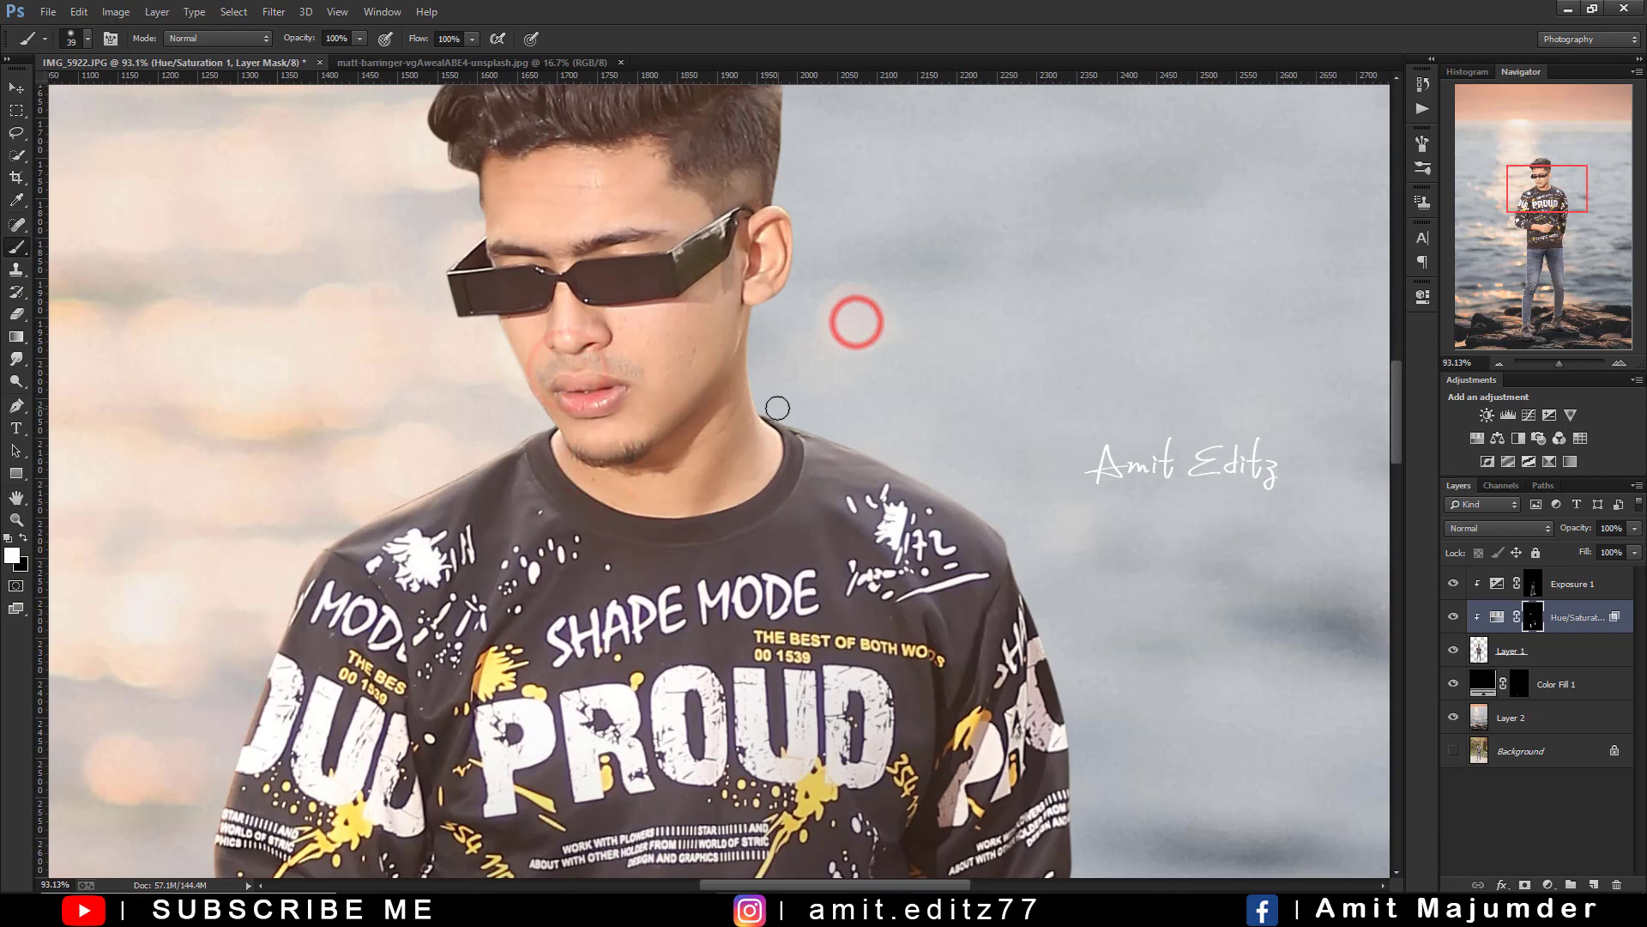
pyautogui.moveTo(938, 471); pyautogui.dragTo(681, 306)
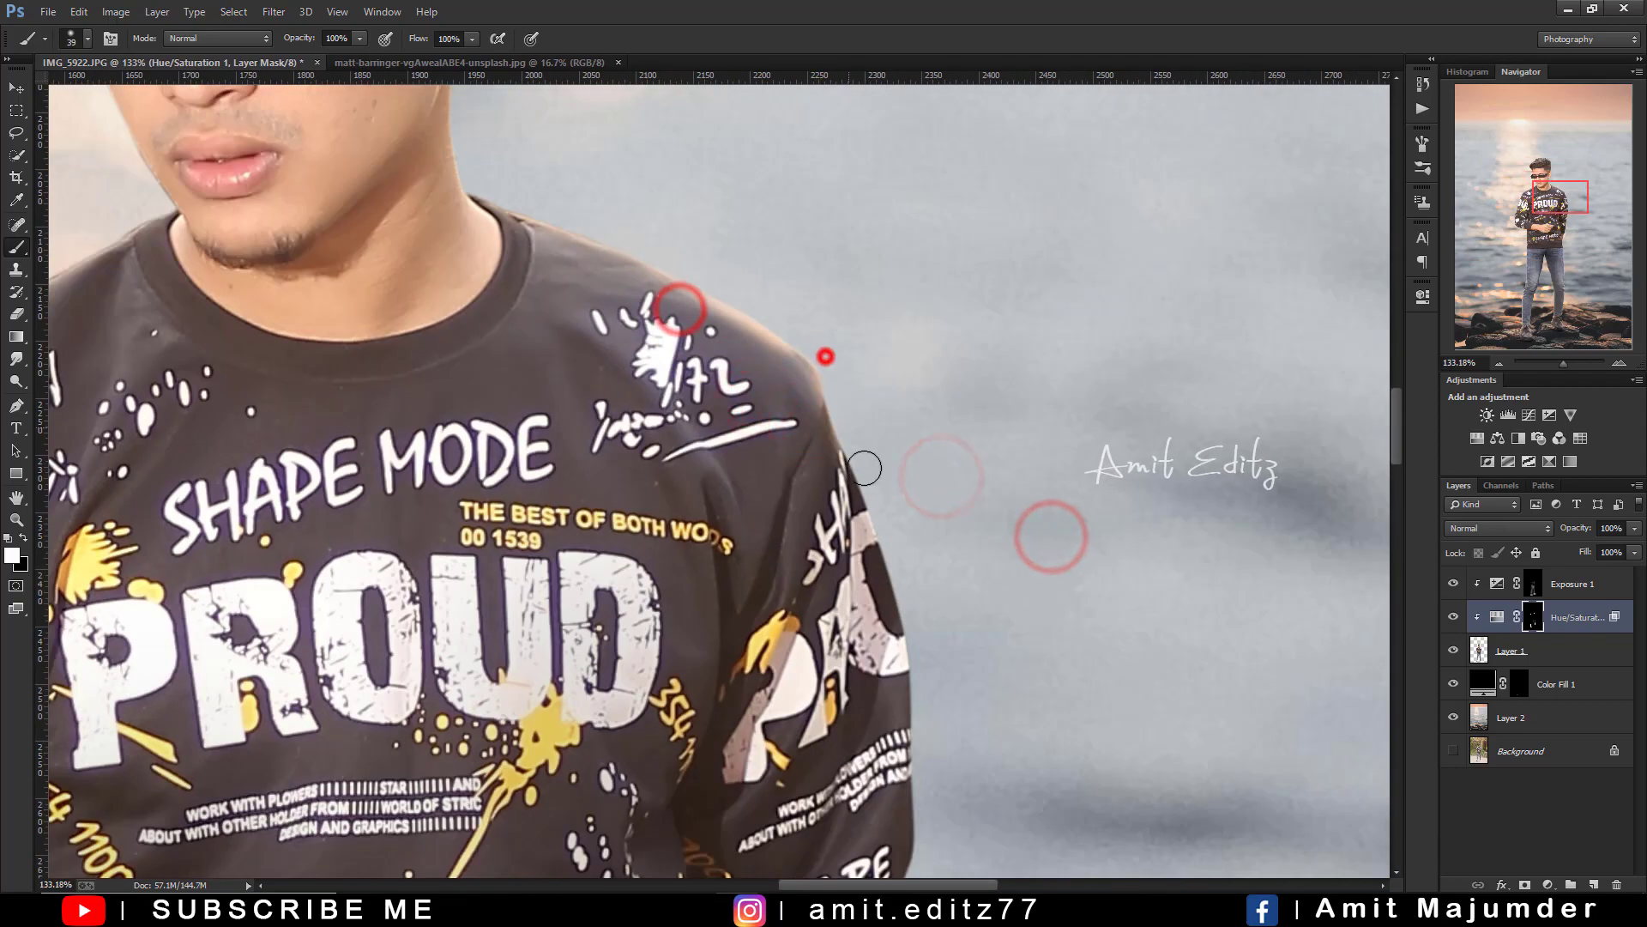
pyautogui.moveTo(890, 565); pyautogui.dragTo(857, 389)
# - Switch to black and paint the mask along the chin, collar and shoulder line
pyautogui.hotkey('ctrl', '0')
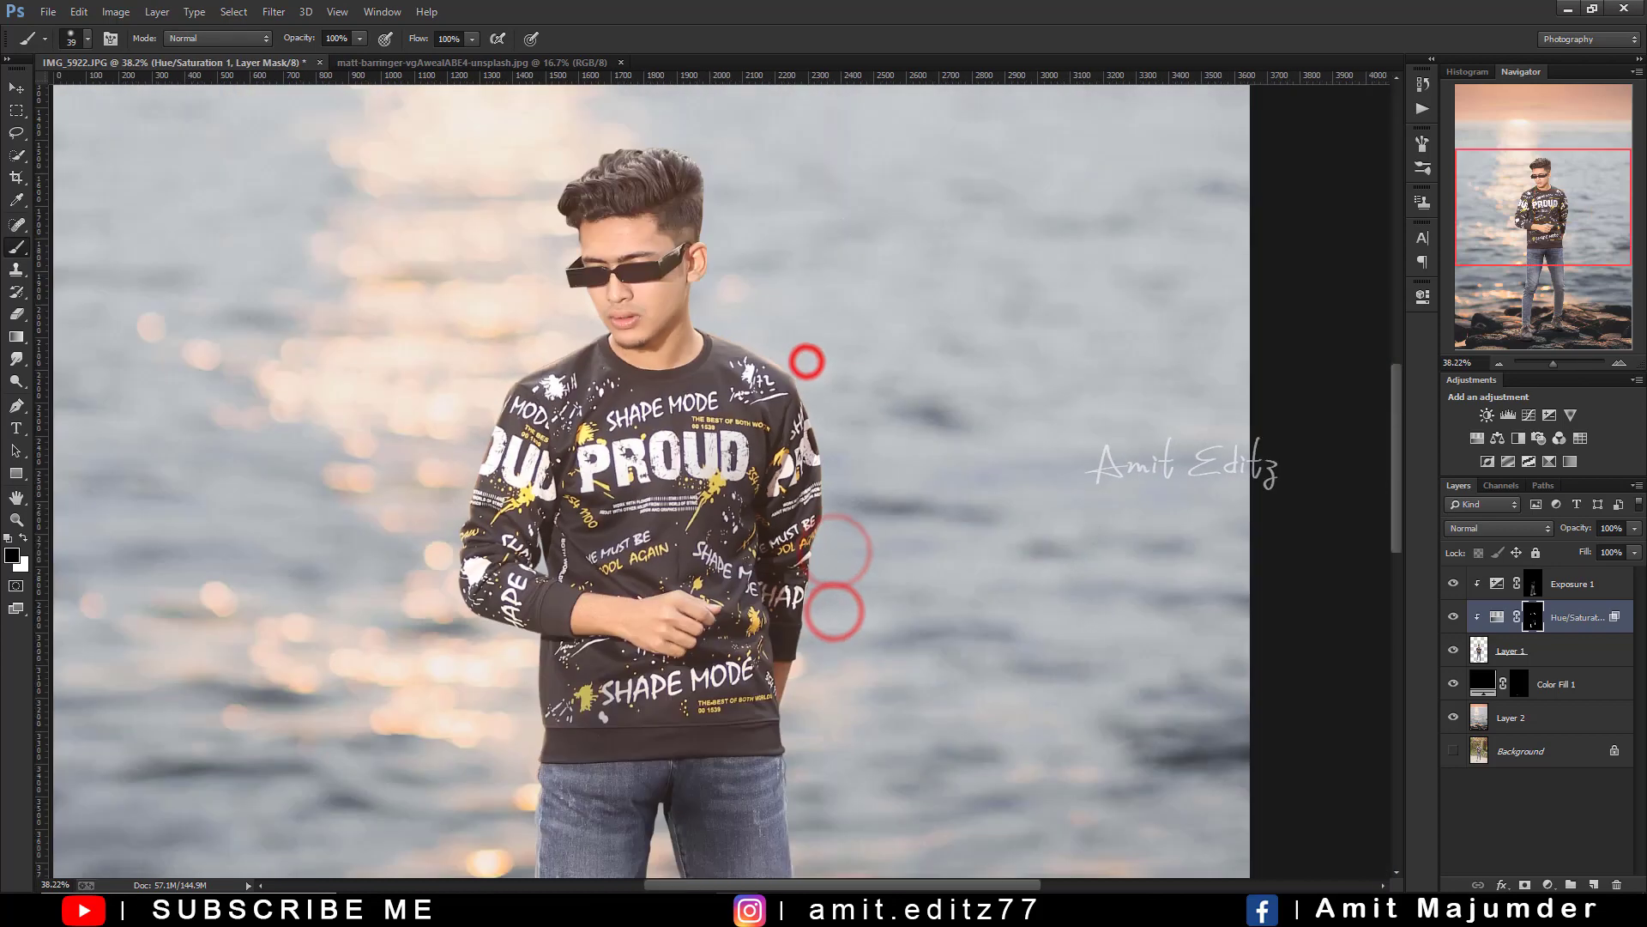
pyautogui.press('x')
pyautogui.scroll(5, 624, 377)
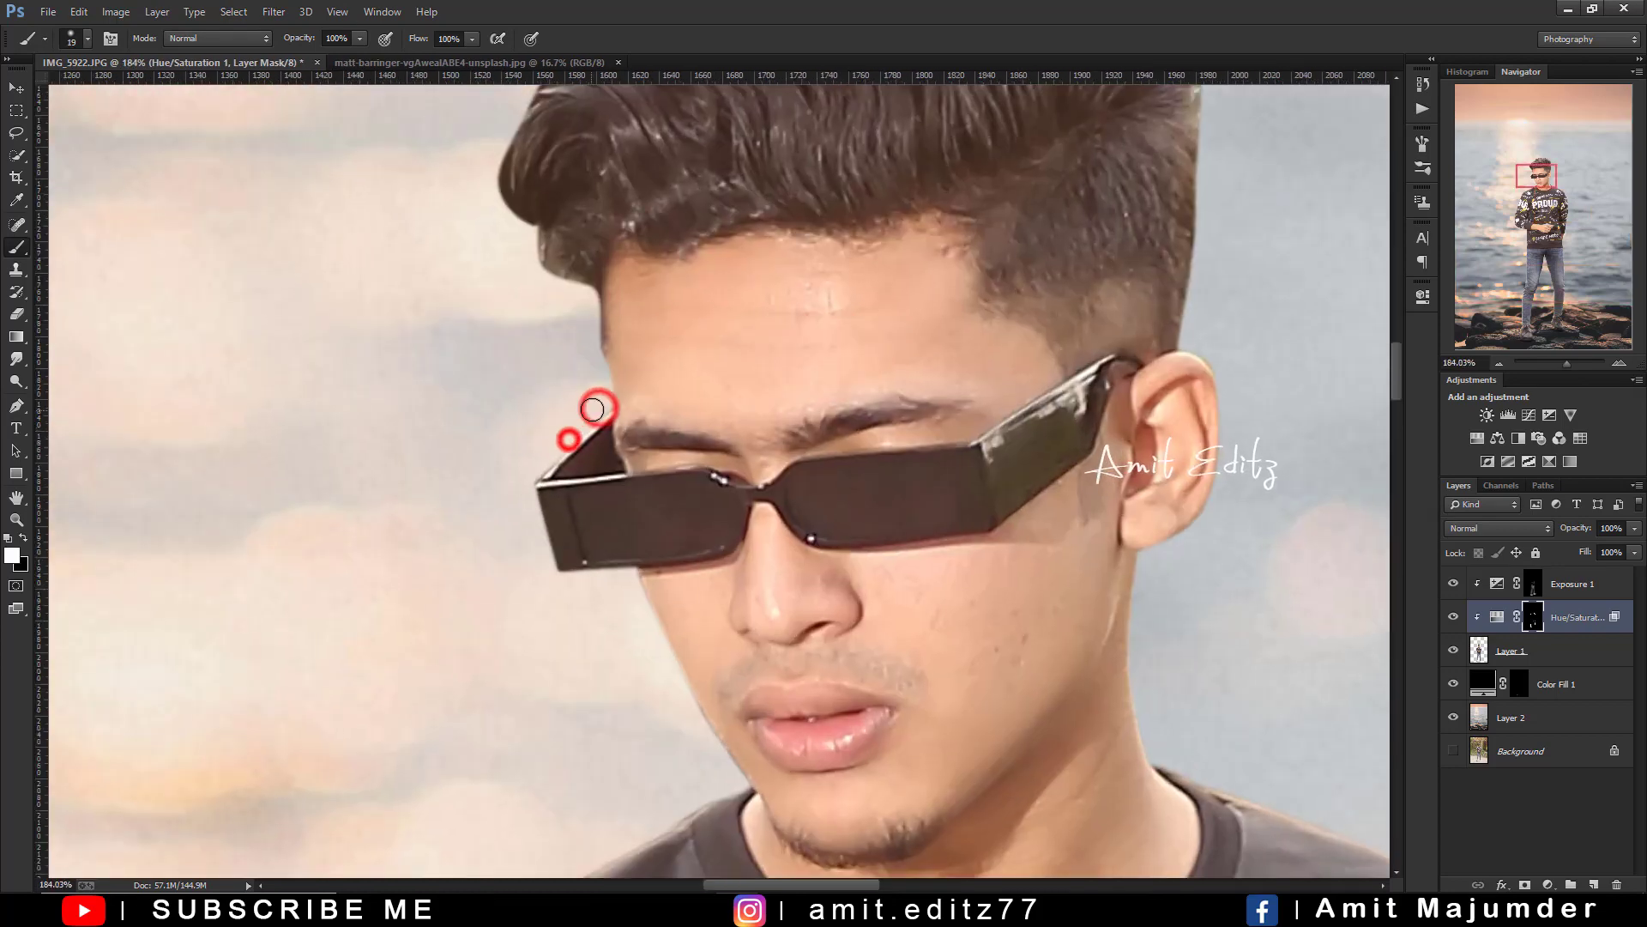
pyautogui.moveTo(687, 752); pyautogui.dragTo(678, 575)
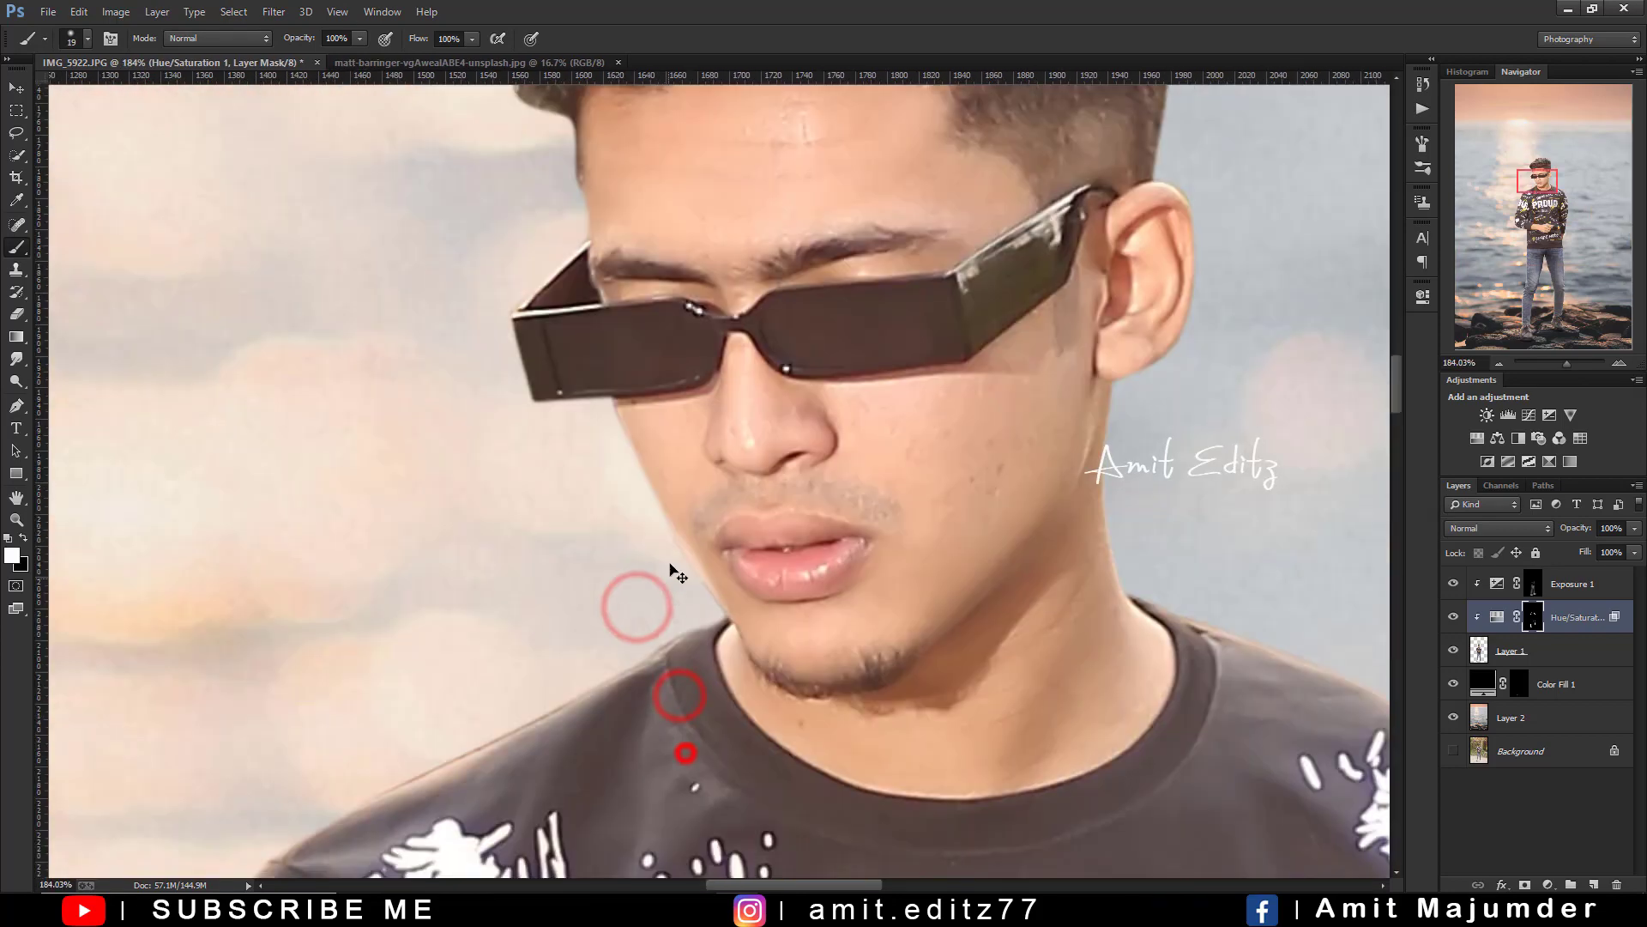
pyautogui.moveTo(500, 699); pyautogui.dragTo(631, 472)
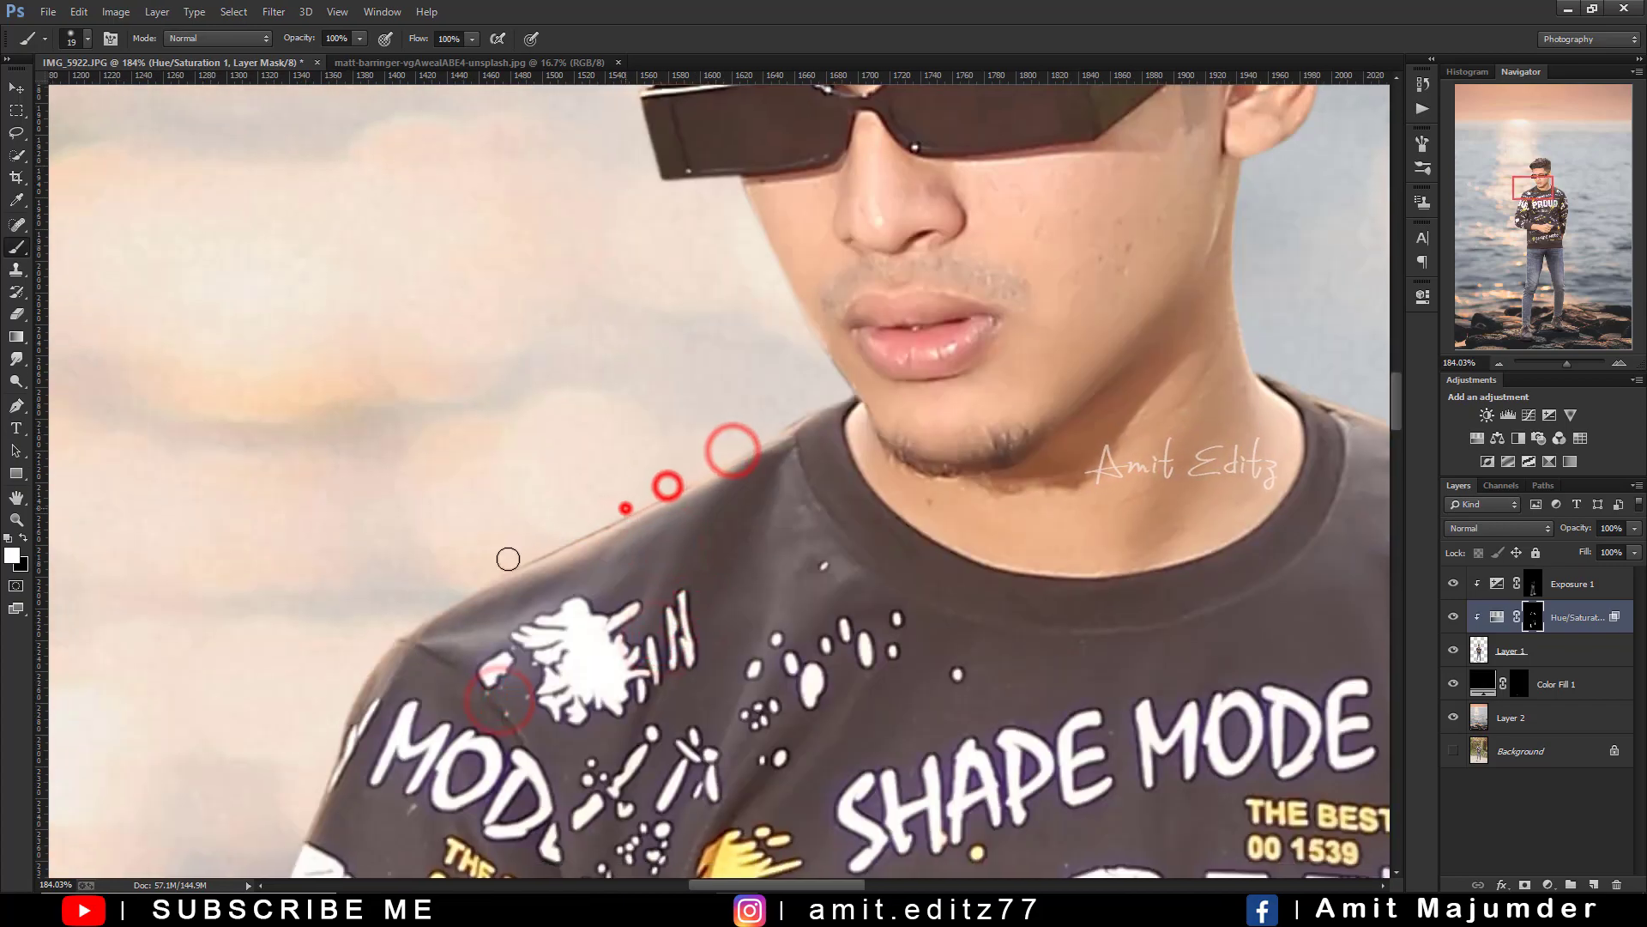
pyautogui.scroll(-5, 507, 558)
# - Lower the brush opacity to 53% and make Layer 1 the active layer
pyautogui.press('5')
pyautogui.press('3')
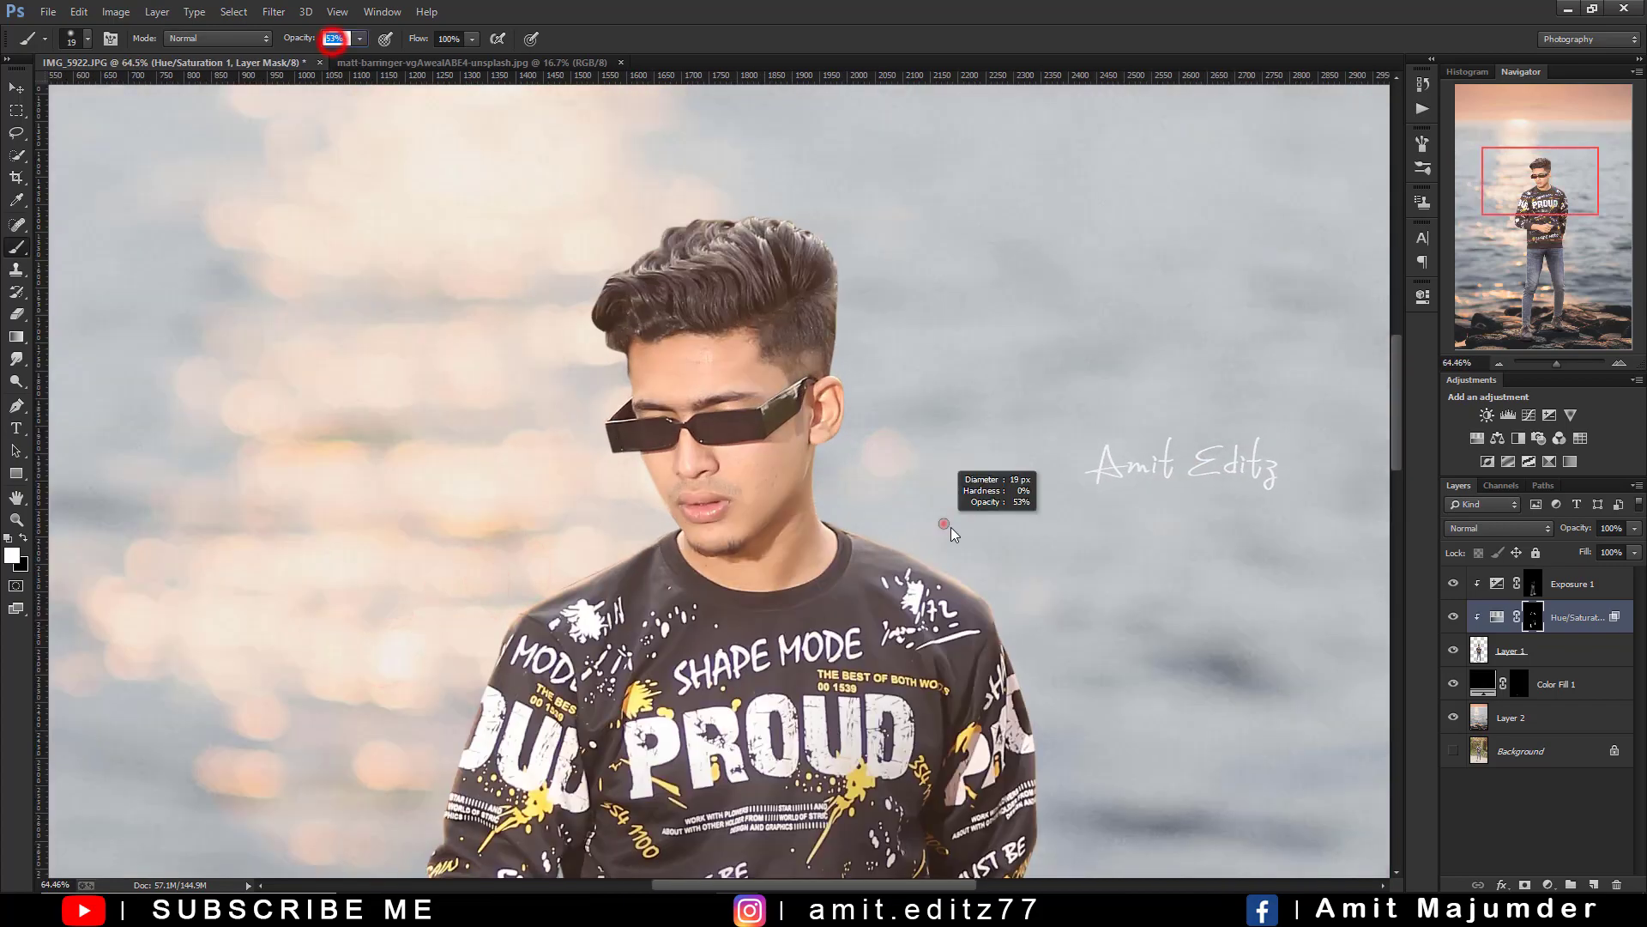
pyautogui.scroll(-1, 889, 538)
pyautogui.scroll(3, 755, 589)
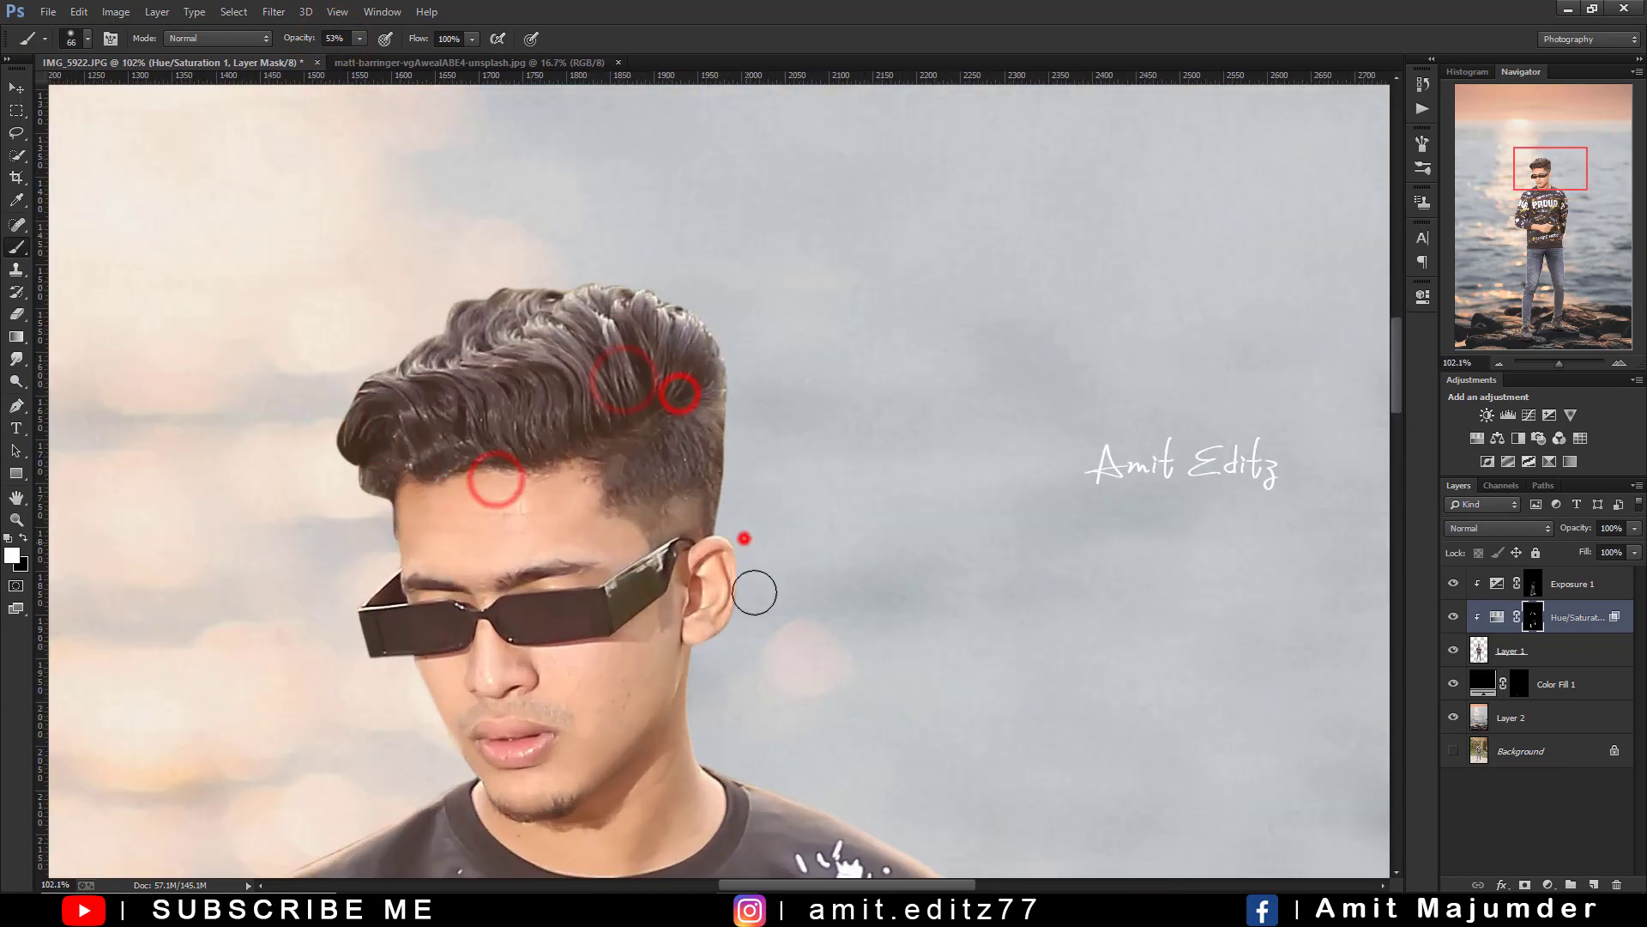
pyautogui.click(1545, 658)
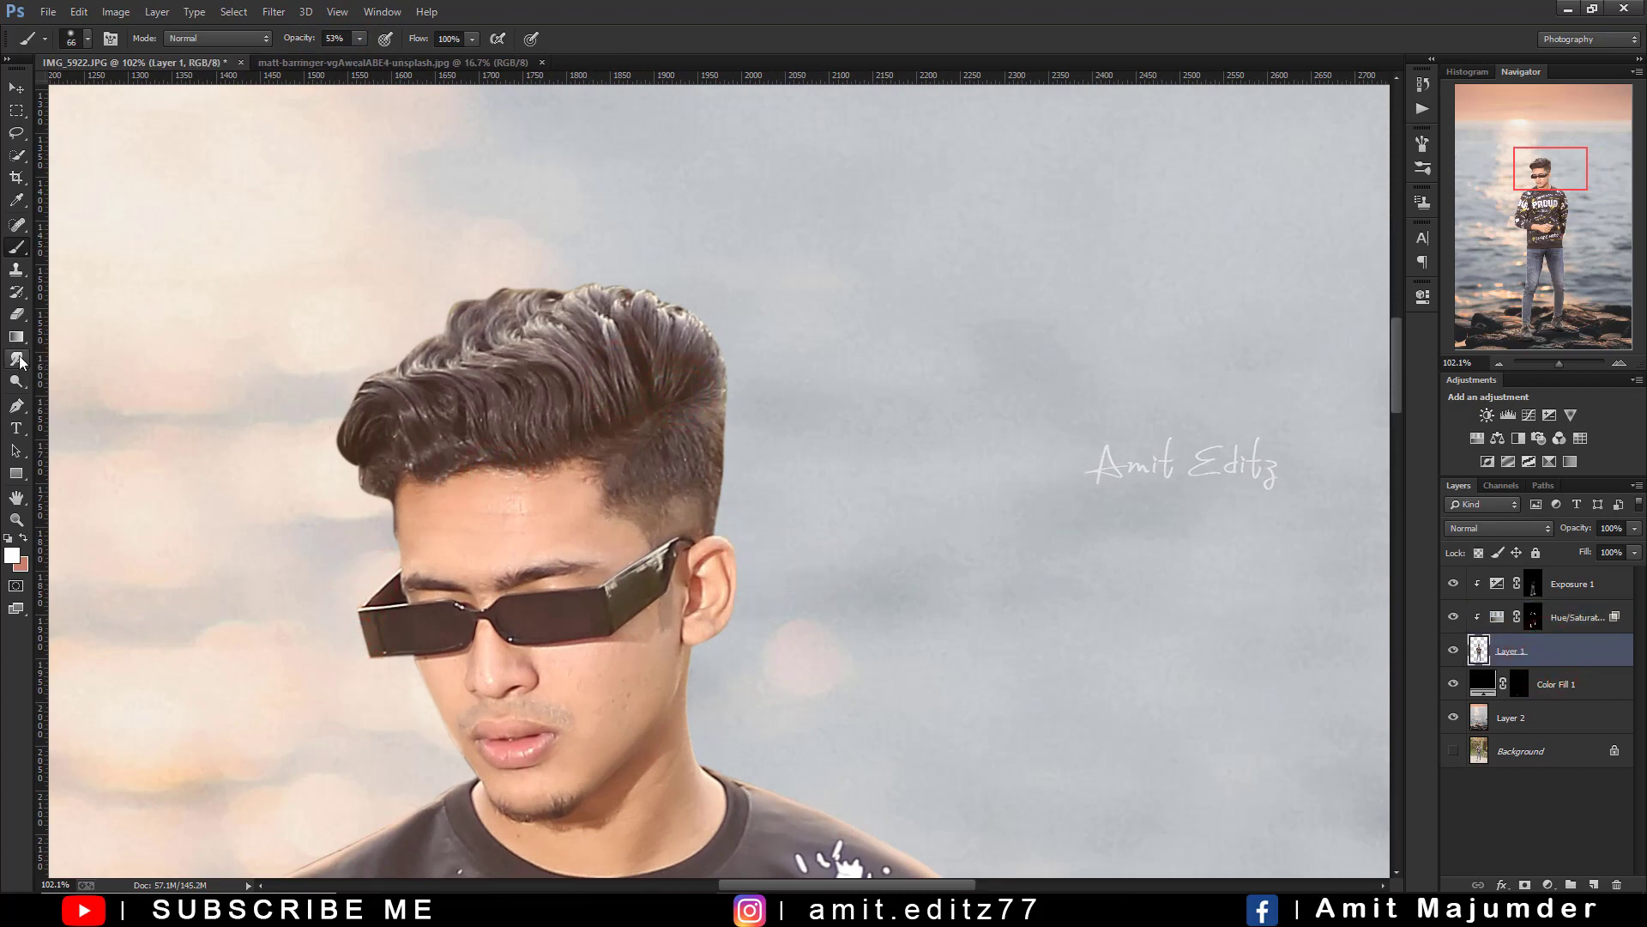
# - With an enlarged Smudge tool, smudge the top edge of the hair upward into the sky
pyautogui.click(19, 361)
pyautogui.scroll(3, 349, 368)
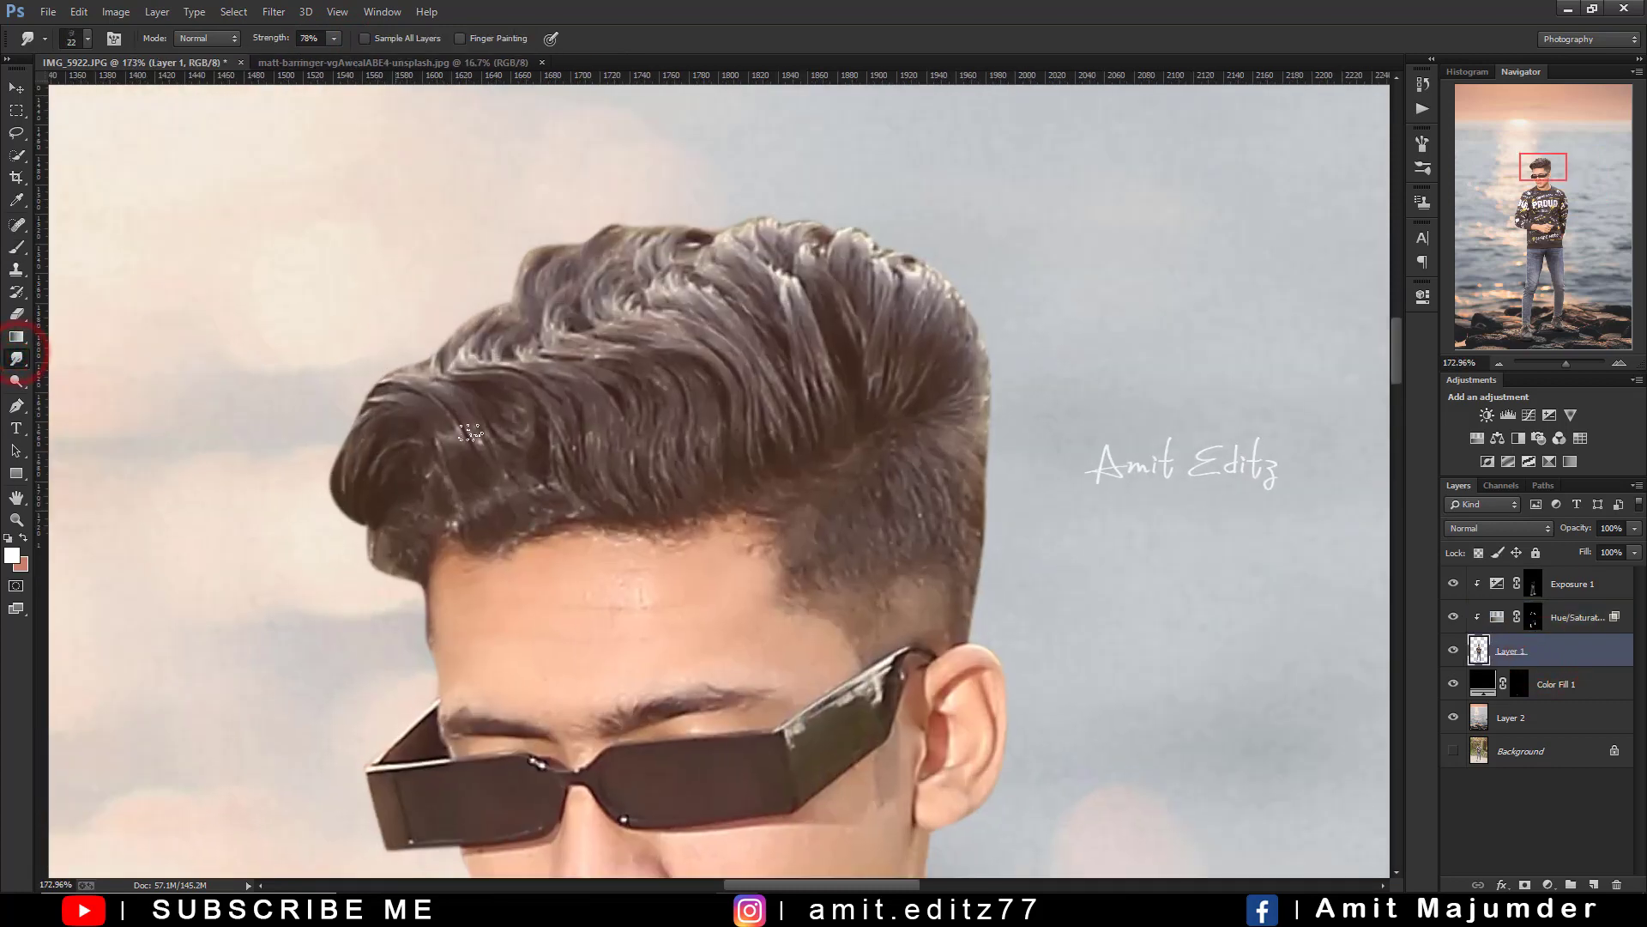
pyautogui.press(']')
pyautogui.click(953, 391)
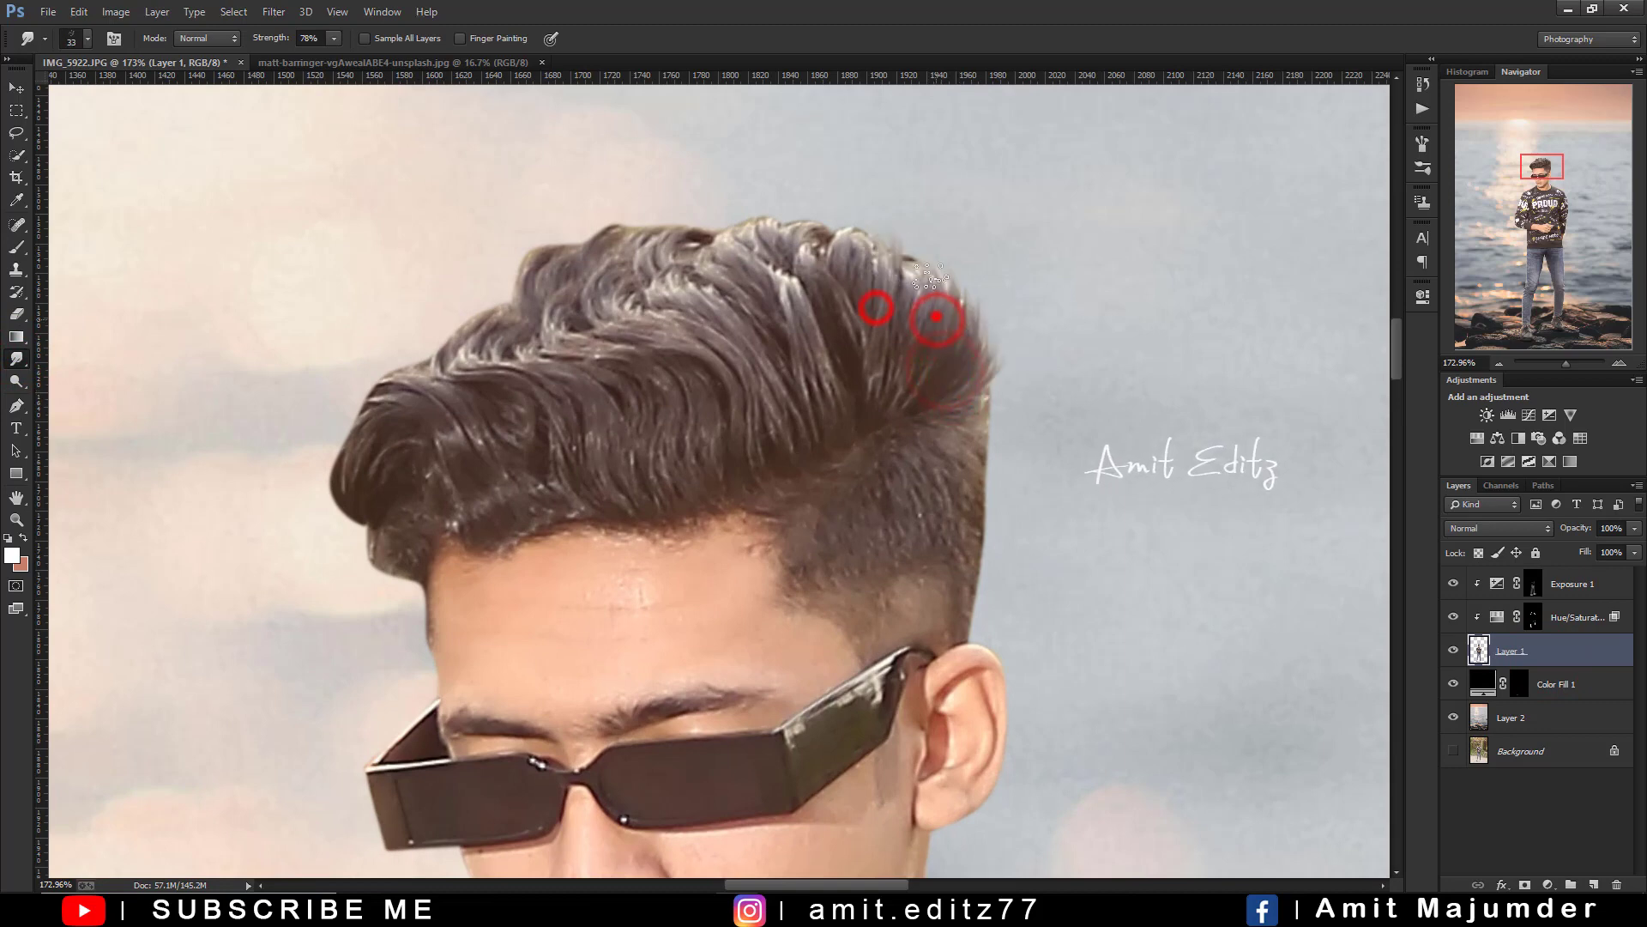
pyautogui.moveTo(802, 275)
pyautogui.mouseDown()
pyautogui.moveTo(845, 250)
pyautogui.moveTo(824, 227)
pyautogui.moveTo(755, 225)
pyautogui.moveTo(678, 257)
pyautogui.moveTo(689, 198)
pyautogui.mouseUp()
pyautogui.moveTo(788, 231); pyautogui.dragTo(717, 206)
pyautogui.moveTo(617, 249)
pyautogui.mouseDown()
pyautogui.moveTo(589, 215)
pyautogui.moveTo(515, 309)
pyautogui.moveTo(592, 225)
pyautogui.mouseUp()
# - Smudge the hair's upper-left edge, crown and right edge, resizing the brush as needed
pyautogui.moveTo(519, 304); pyautogui.dragTo(557, 253)
pyautogui.moveTo(464, 356)
pyautogui.mouseDown()
pyautogui.moveTo(506, 287)
pyautogui.moveTo(466, 388)
pyautogui.moveTo(434, 375)
pyautogui.moveTo(373, 408)
pyautogui.moveTo(373, 485)
pyautogui.moveTo(339, 508)
pyautogui.moveTo(401, 564)
pyautogui.mouseUp()
pyautogui.press('[')
pyautogui.press('[')
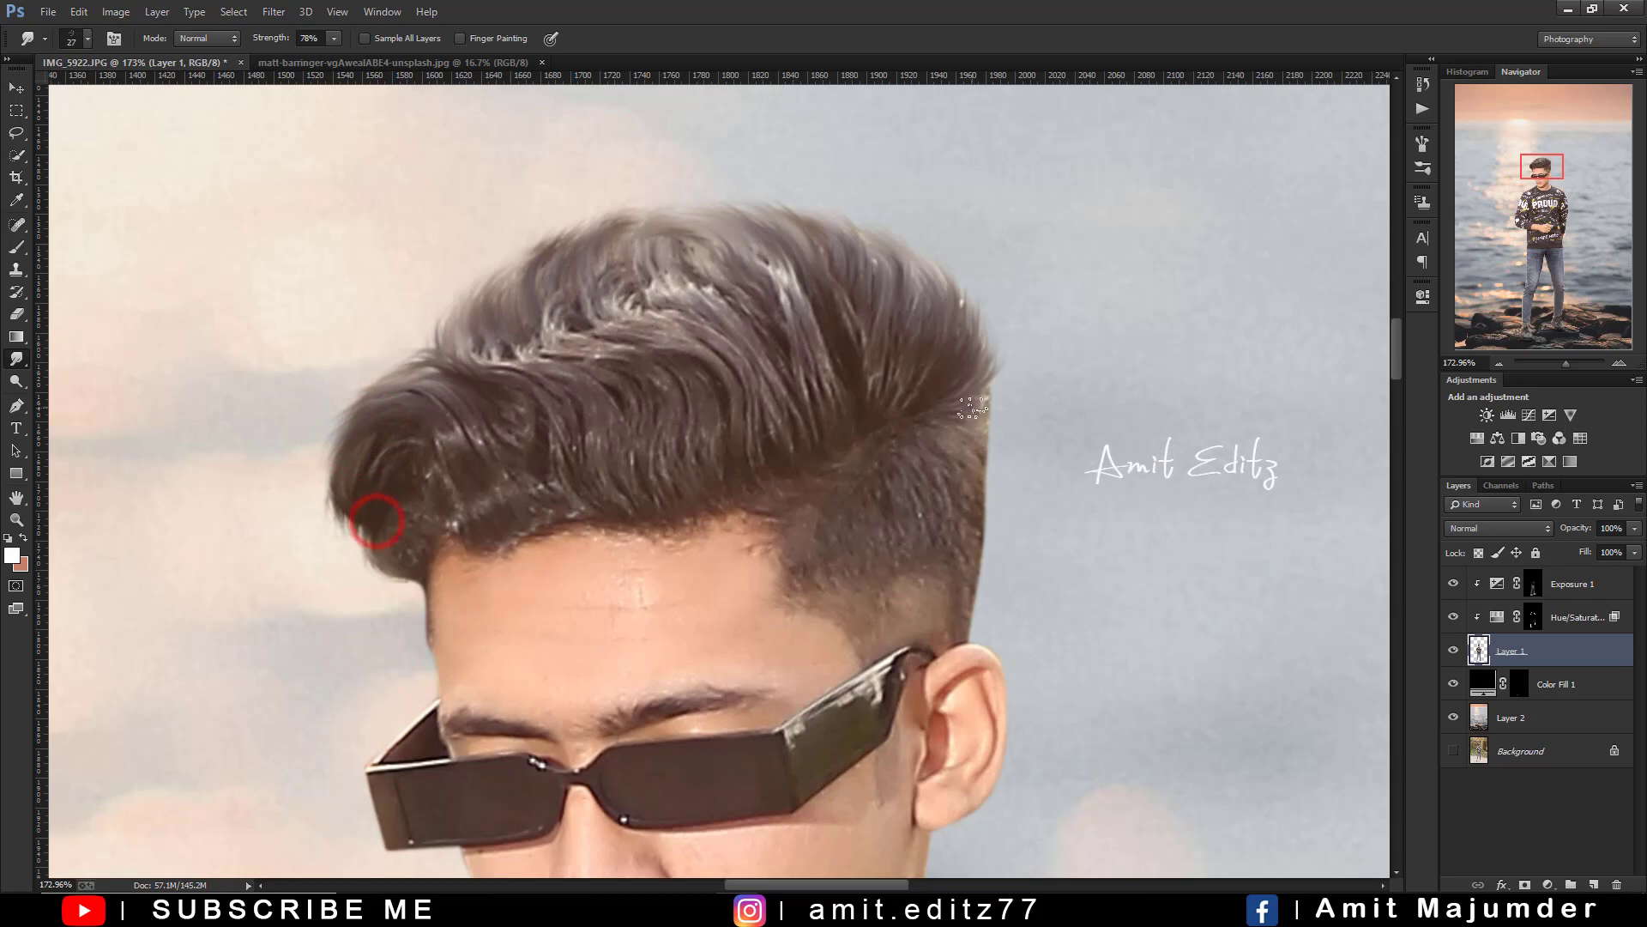
pyautogui.moveTo(965, 442); pyautogui.dragTo(968, 526)
pyautogui.press(']')
pyautogui.press(']')
pyautogui.moveTo(875, 282)
pyautogui.mouseDown()
pyautogui.moveTo(866, 346)
pyautogui.moveTo(854, 257)
pyautogui.moveTo(703, 273)
pyautogui.moveTo(608, 214)
pyautogui.moveTo(663, 269)
pyautogui.moveTo(652, 258)
pyautogui.mouseUp()
pyautogui.press('[')
pyautogui.press('[')
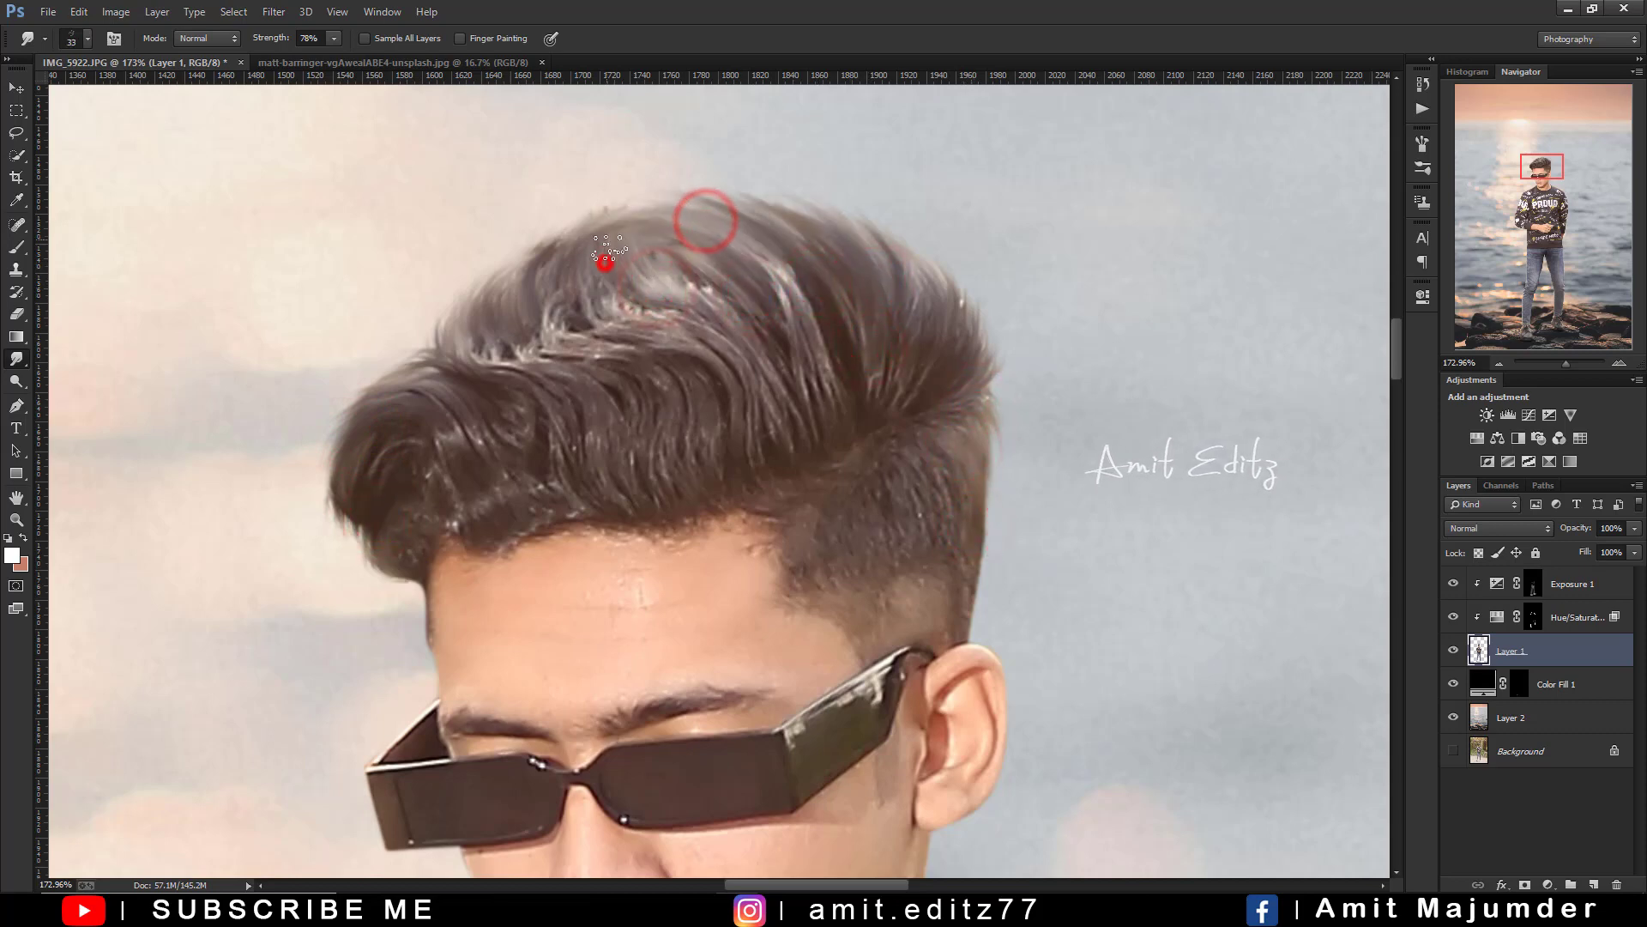
pyautogui.scroll(-5, 693, 267)
pyautogui.scroll(-1, 693, 267)
# - With a small Mixer Brush, blend the skin on the forehead and nose bridge
pyautogui.rightClick(26, 255)
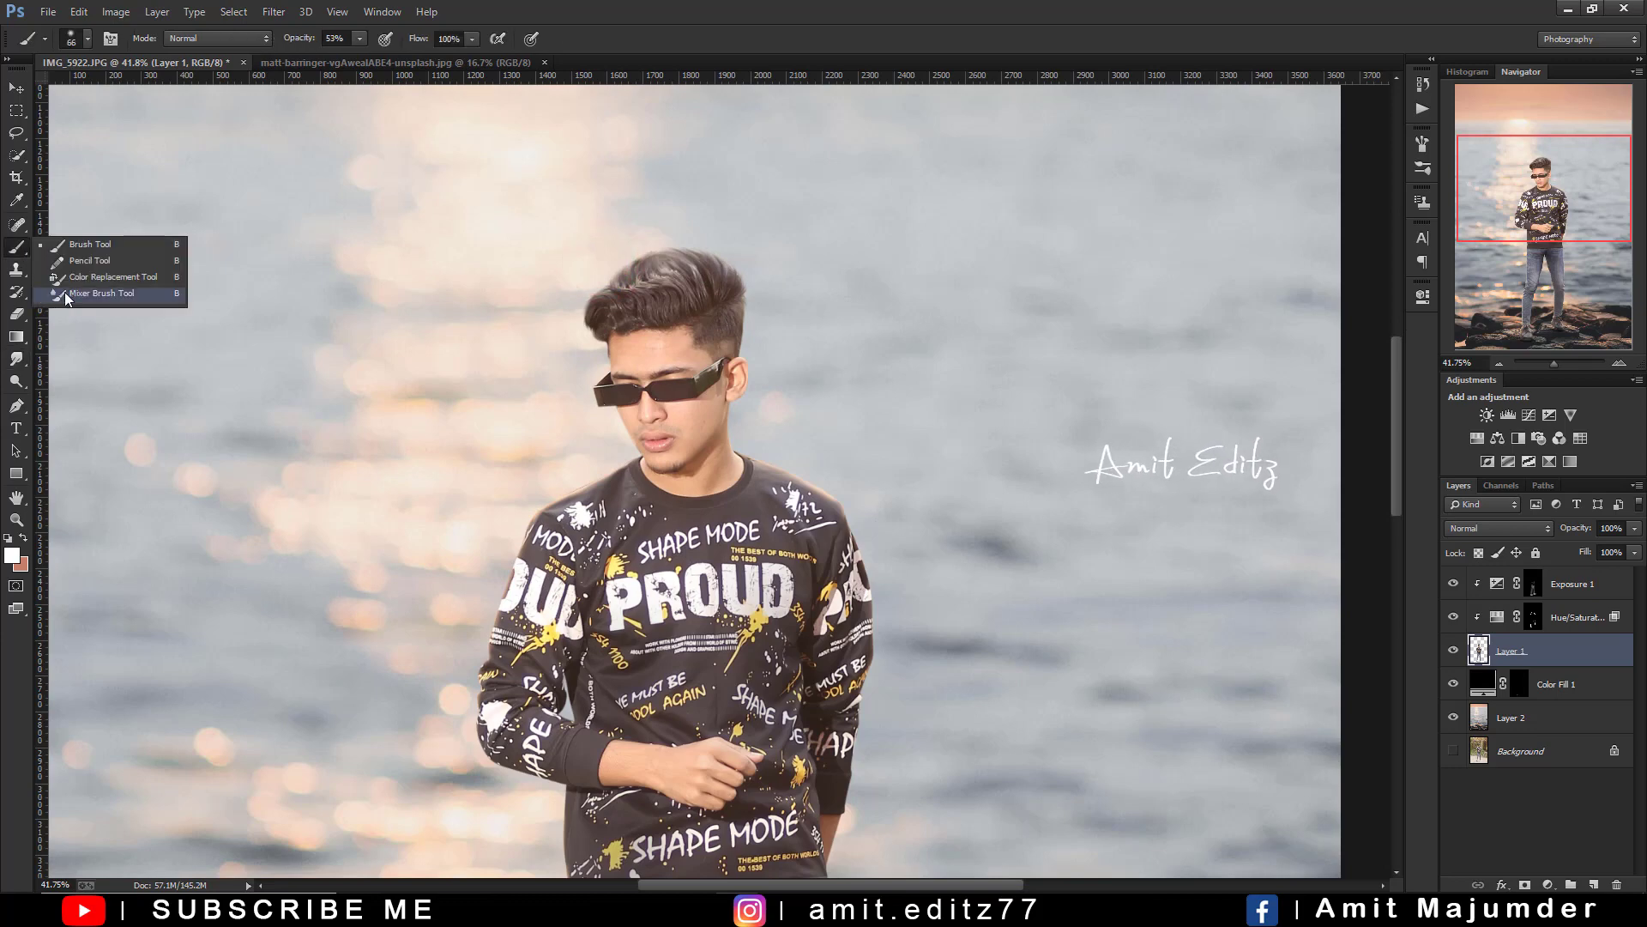
pyautogui.click(94, 292)
pyautogui.scroll(5, 65, 306)
pyautogui.scroll(4, 66, 307)
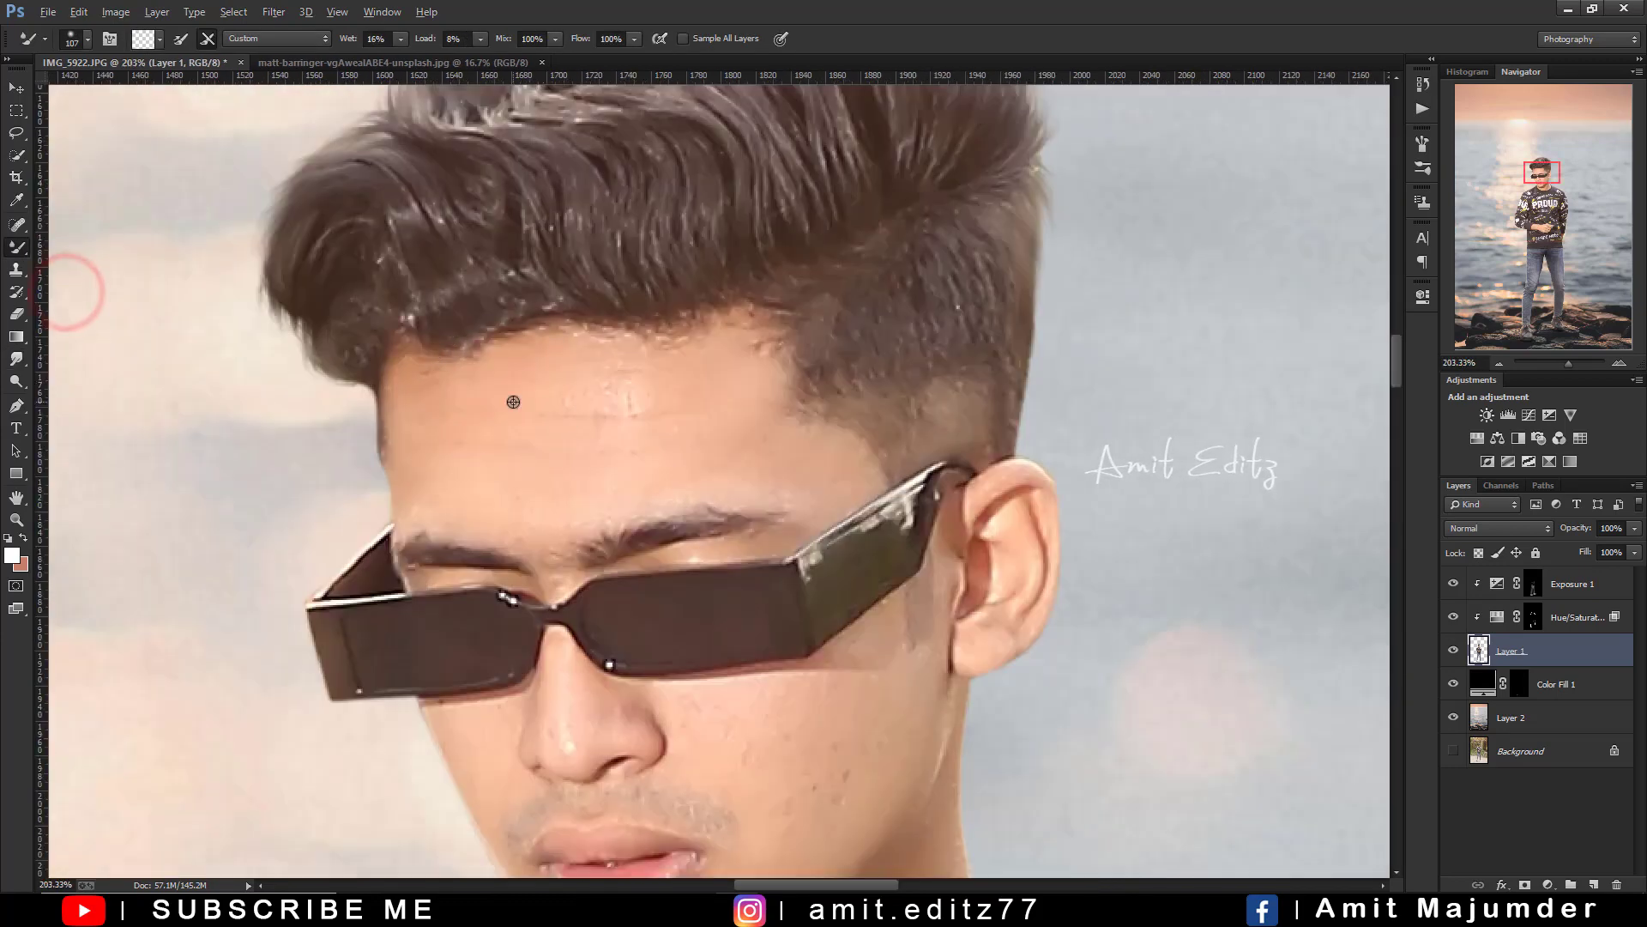
pyautogui.press('[')
pyautogui.press('[')
pyautogui.press('[')
pyautogui.moveTo(471, 467); pyautogui.dragTo(497, 460)
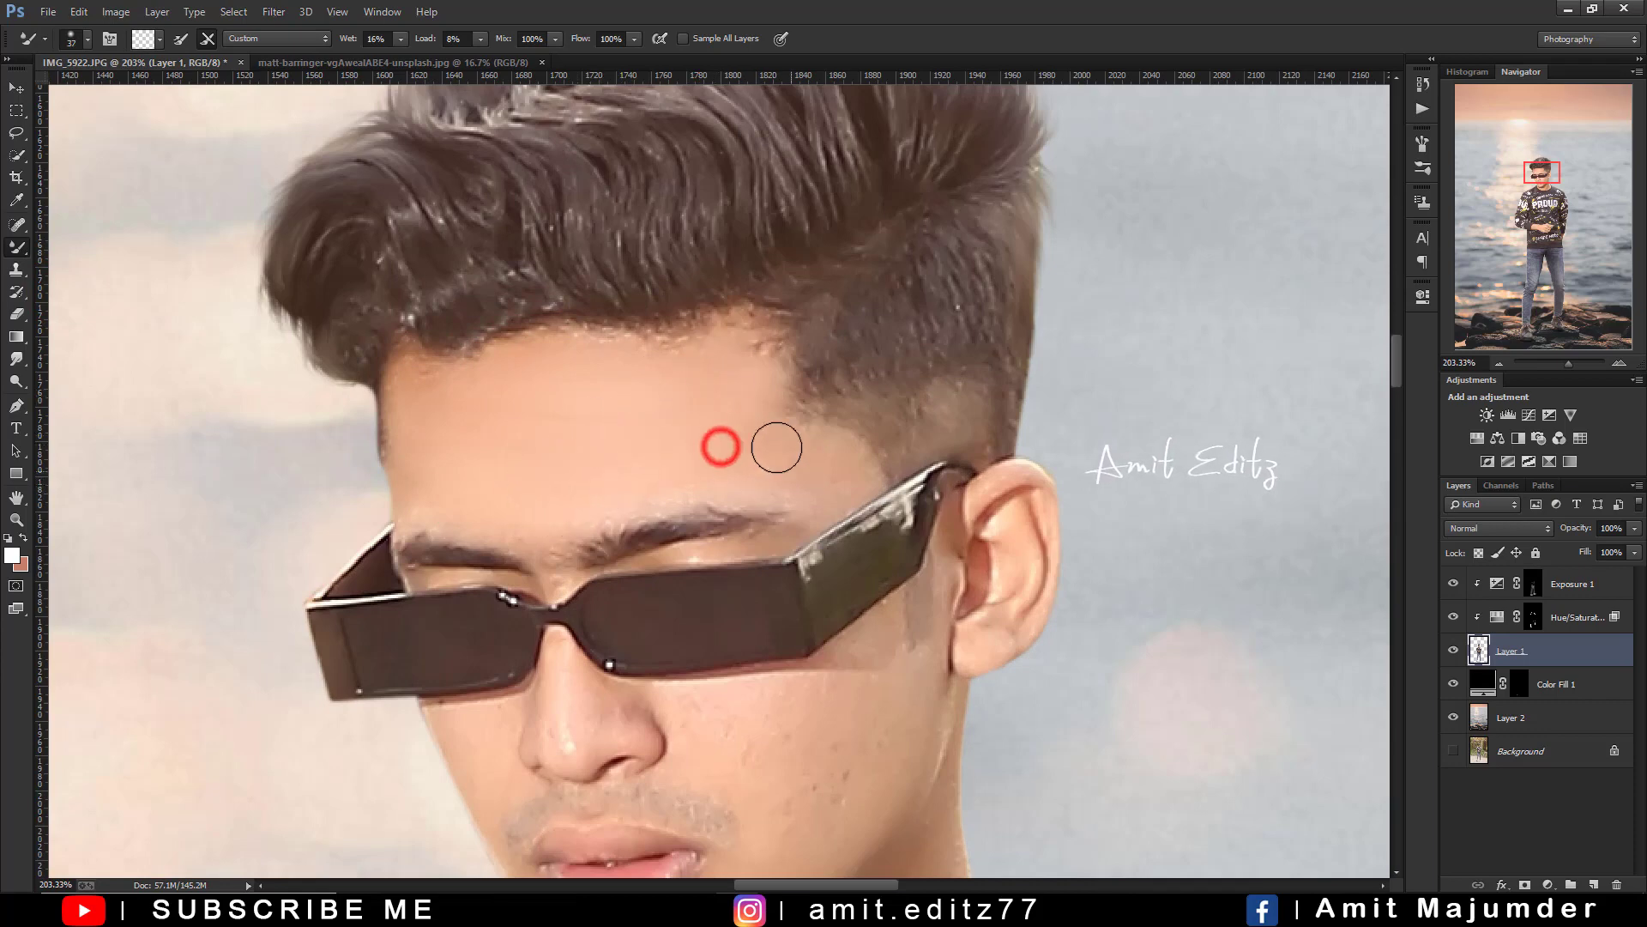
pyautogui.scroll(-3, 824, 500)
pyautogui.press('[')
pyautogui.press('[')
pyautogui.click(624, 426)
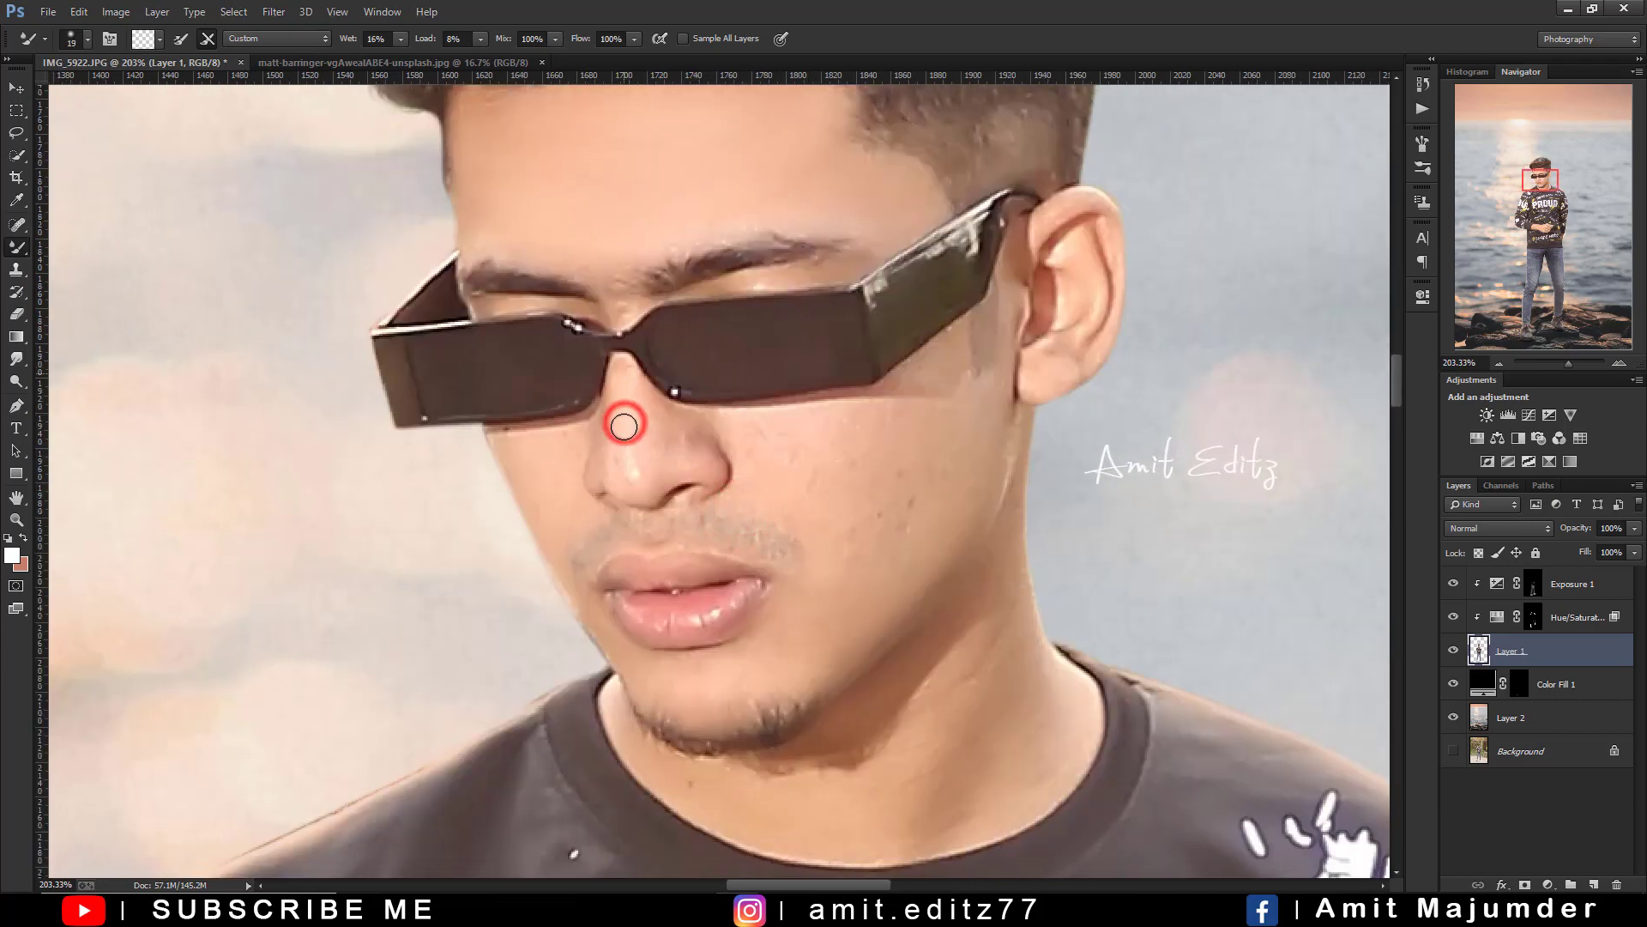
# - Smooth the skin on both cheeks and around the nose with a larger mixer brush
pyautogui.press(']')
pyautogui.press(']')
pyautogui.click(791, 457)
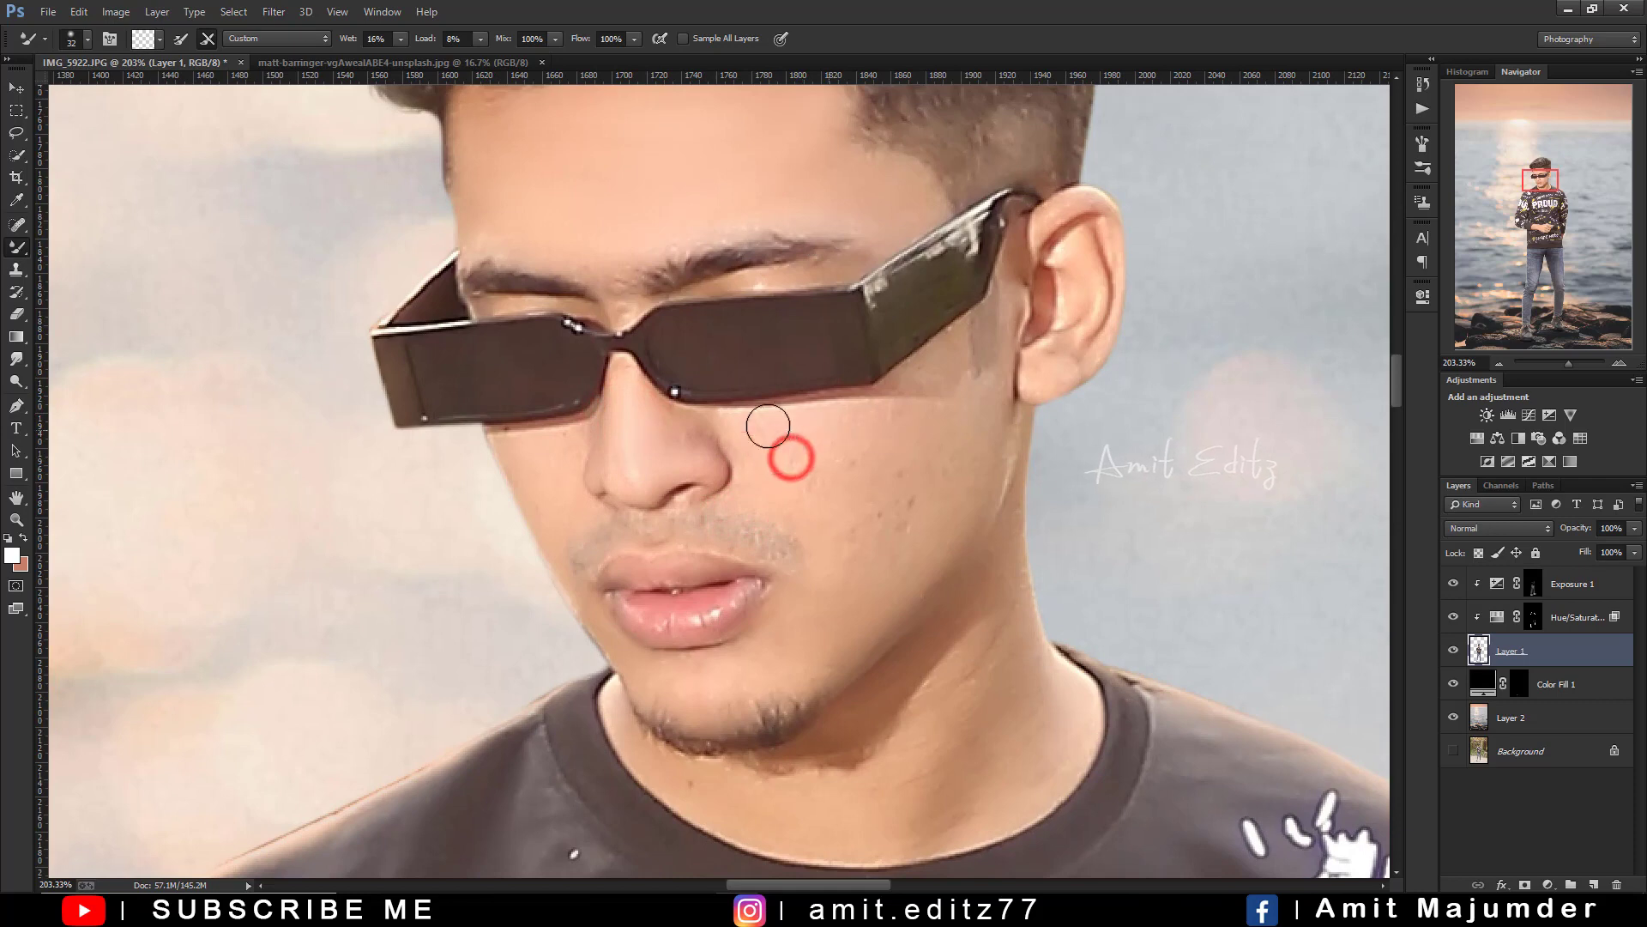
pyautogui.press(']')
pyautogui.press(']')
pyautogui.press(']')
pyautogui.click(842, 500)
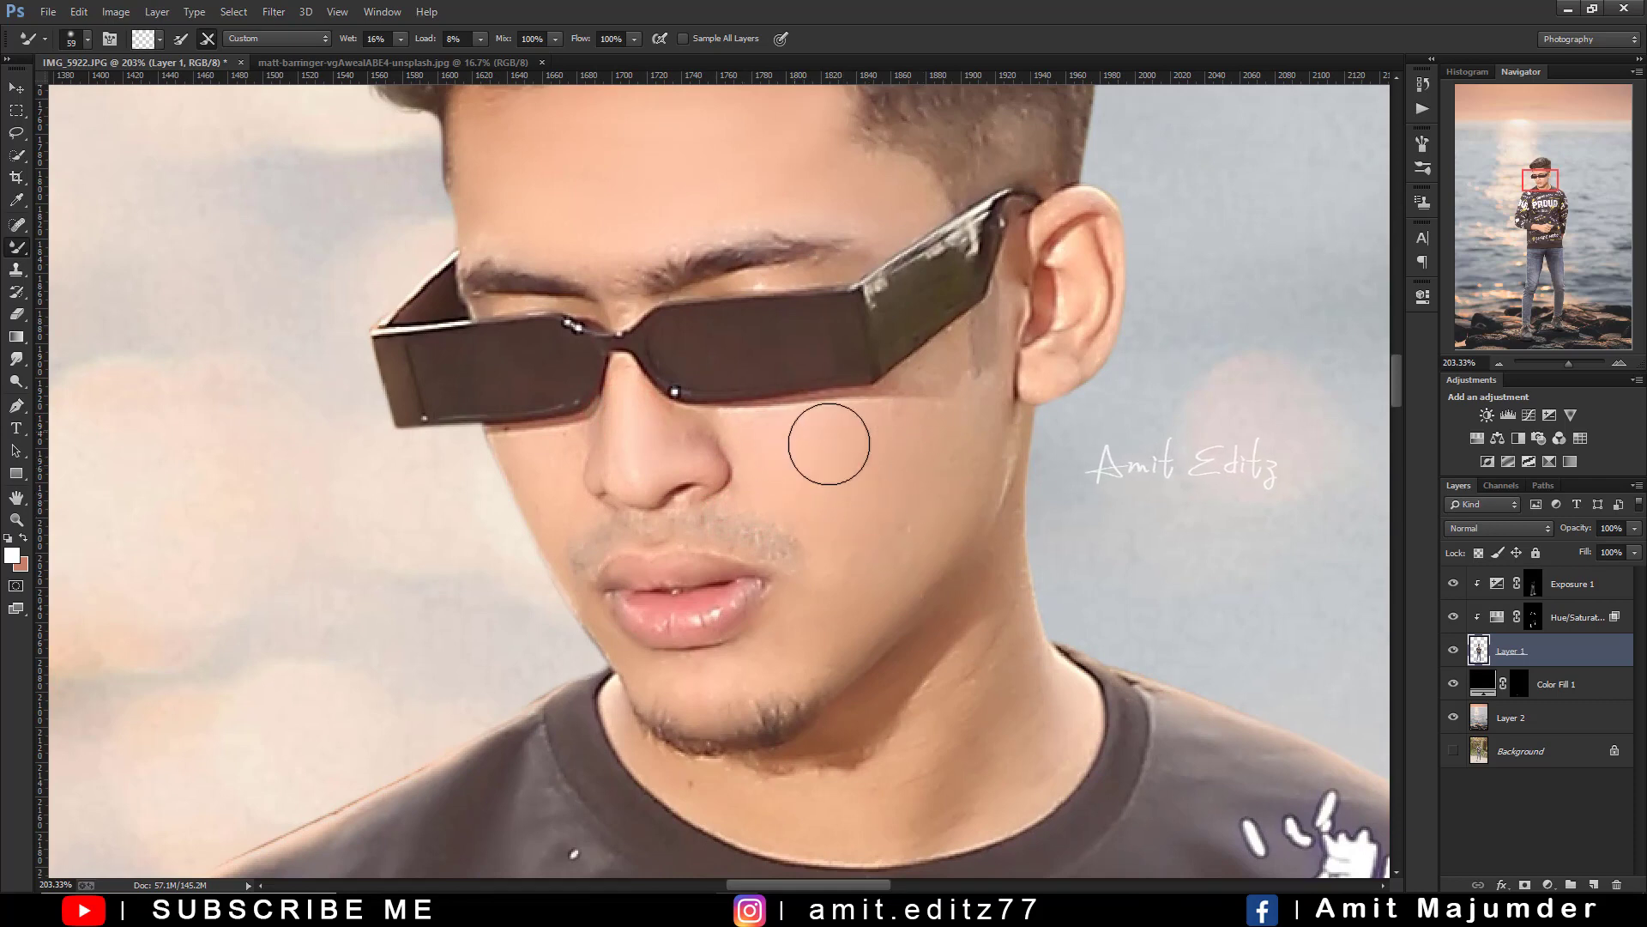
pyautogui.moveTo(704, 428); pyautogui.dragTo(747, 342)
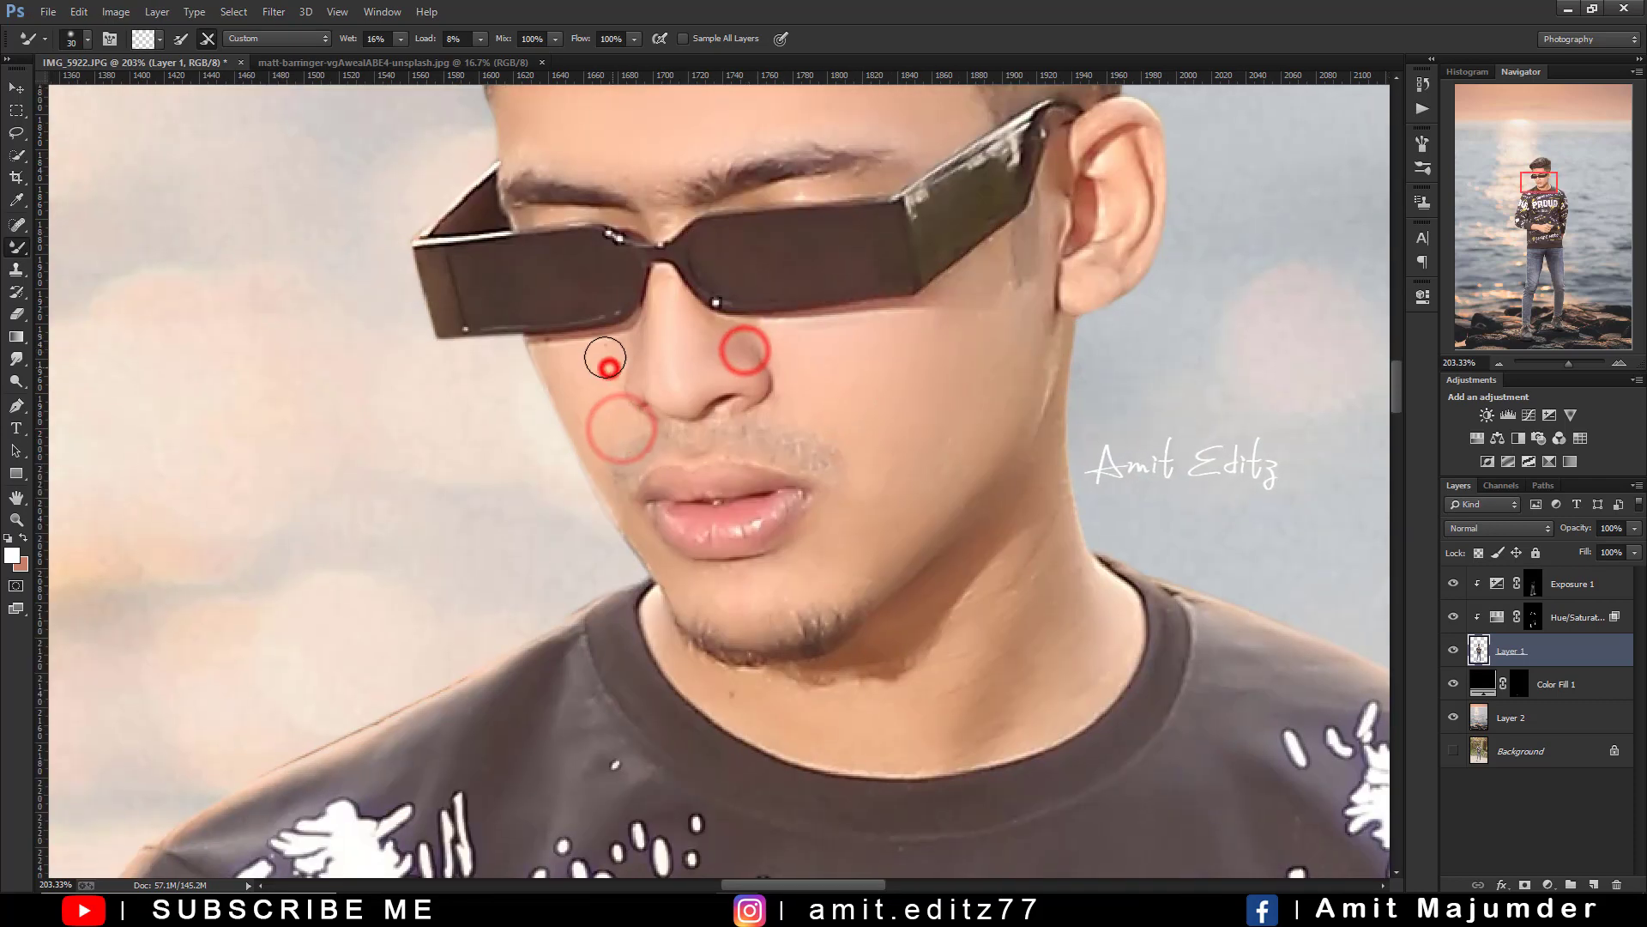
pyautogui.click(676, 565)
pyautogui.click(887, 510)
# - Smooth the neck skin and the area around the ear, then zoom out
pyautogui.press(']')
pyautogui.press(']')
pyautogui.press(']')
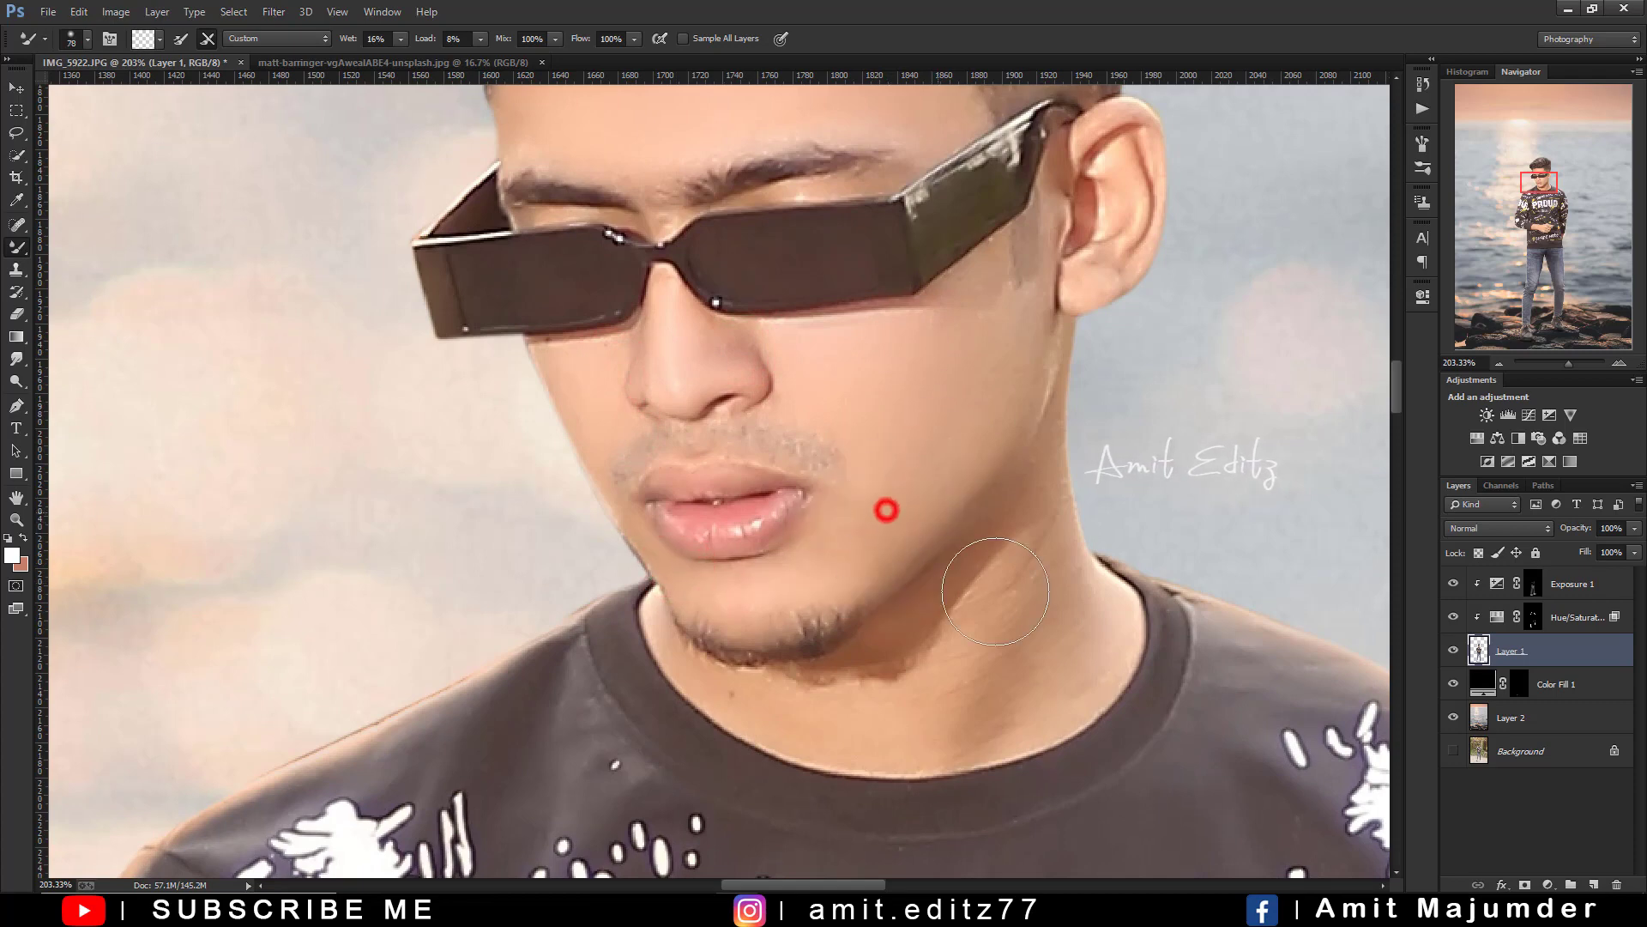
pyautogui.click(1004, 594)
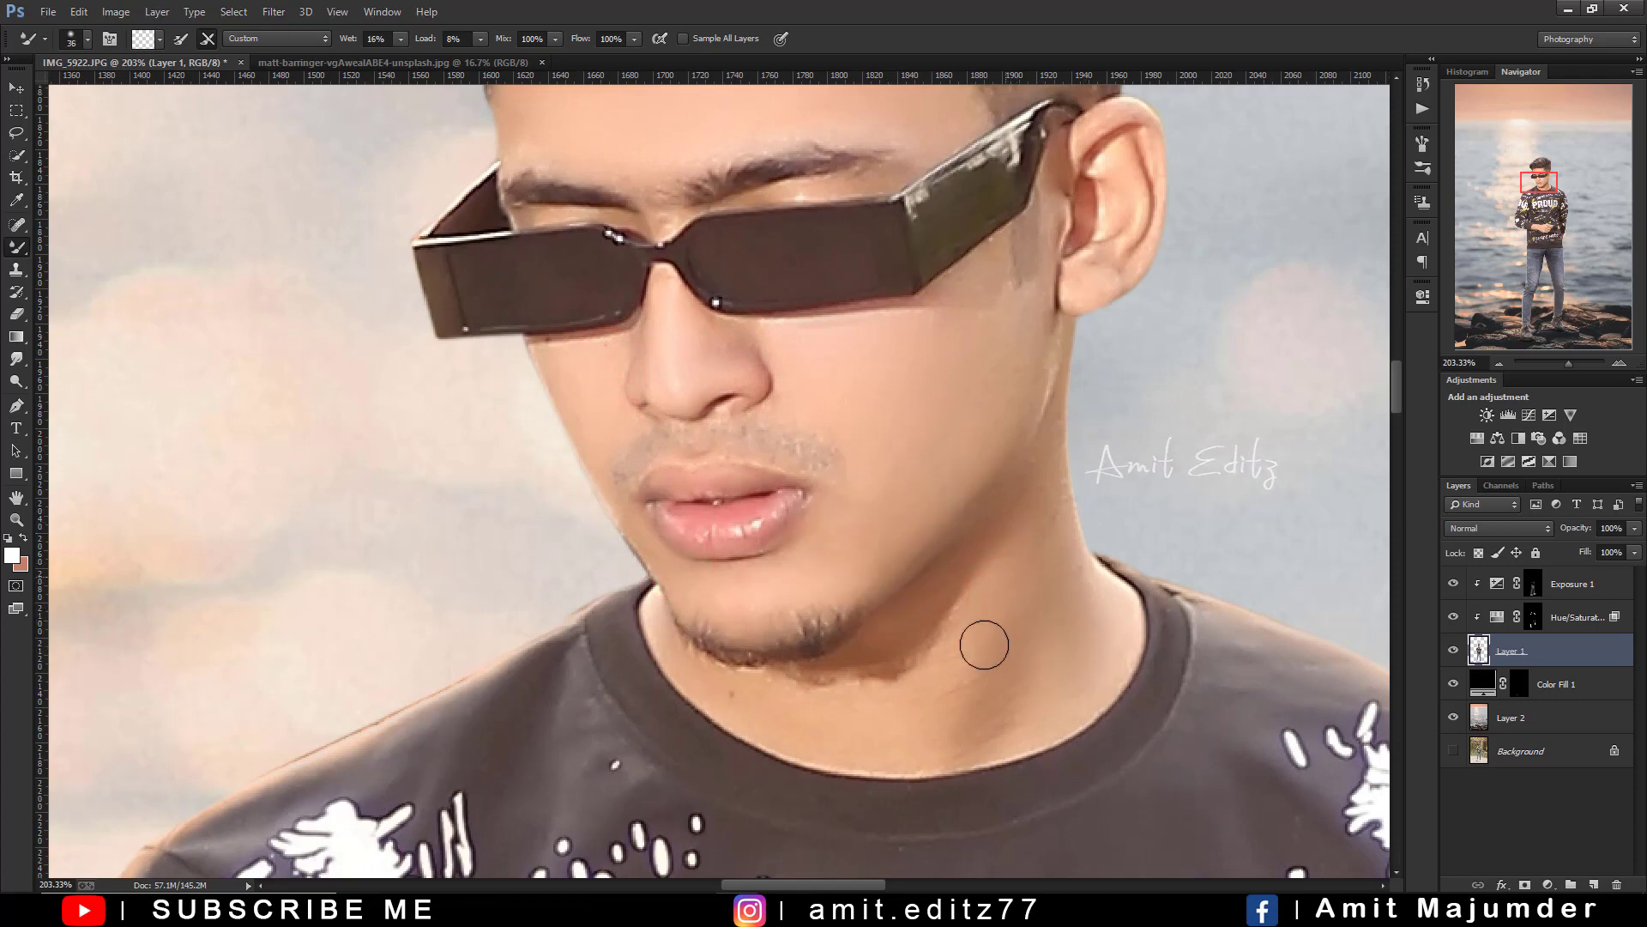
pyautogui.click(1007, 349)
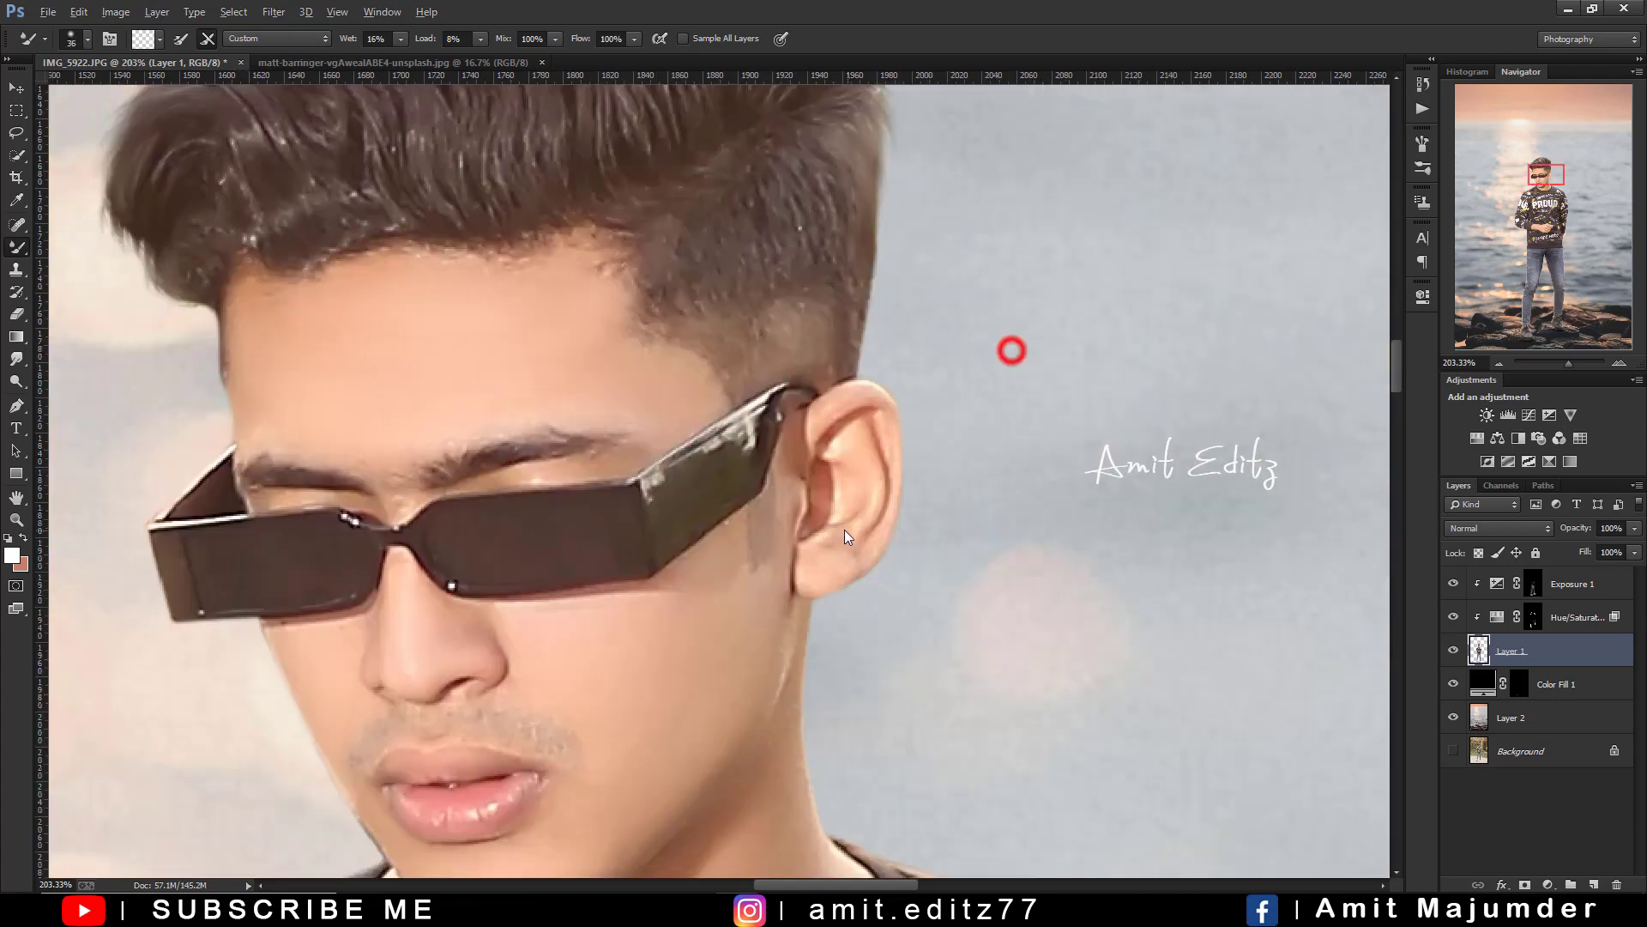
pyautogui.moveTo(823, 429); pyautogui.dragTo(857, 430)
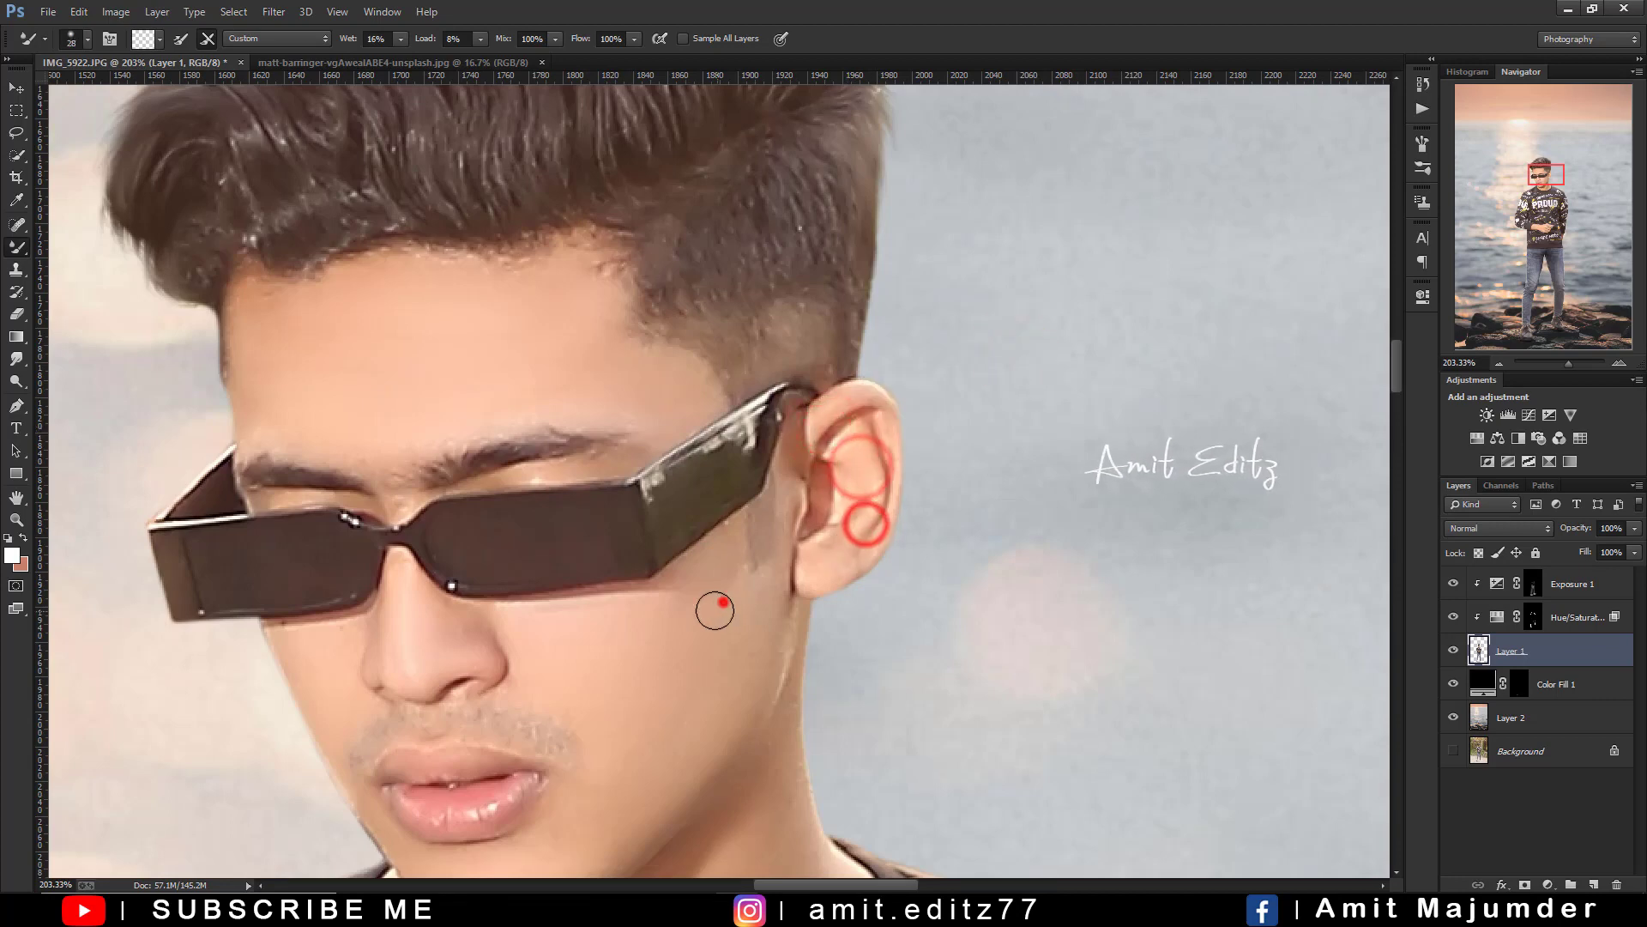
pyautogui.moveTo(629, 397); pyautogui.dragTo(547, 367)
pyautogui.scroll(-3, 739, 380)
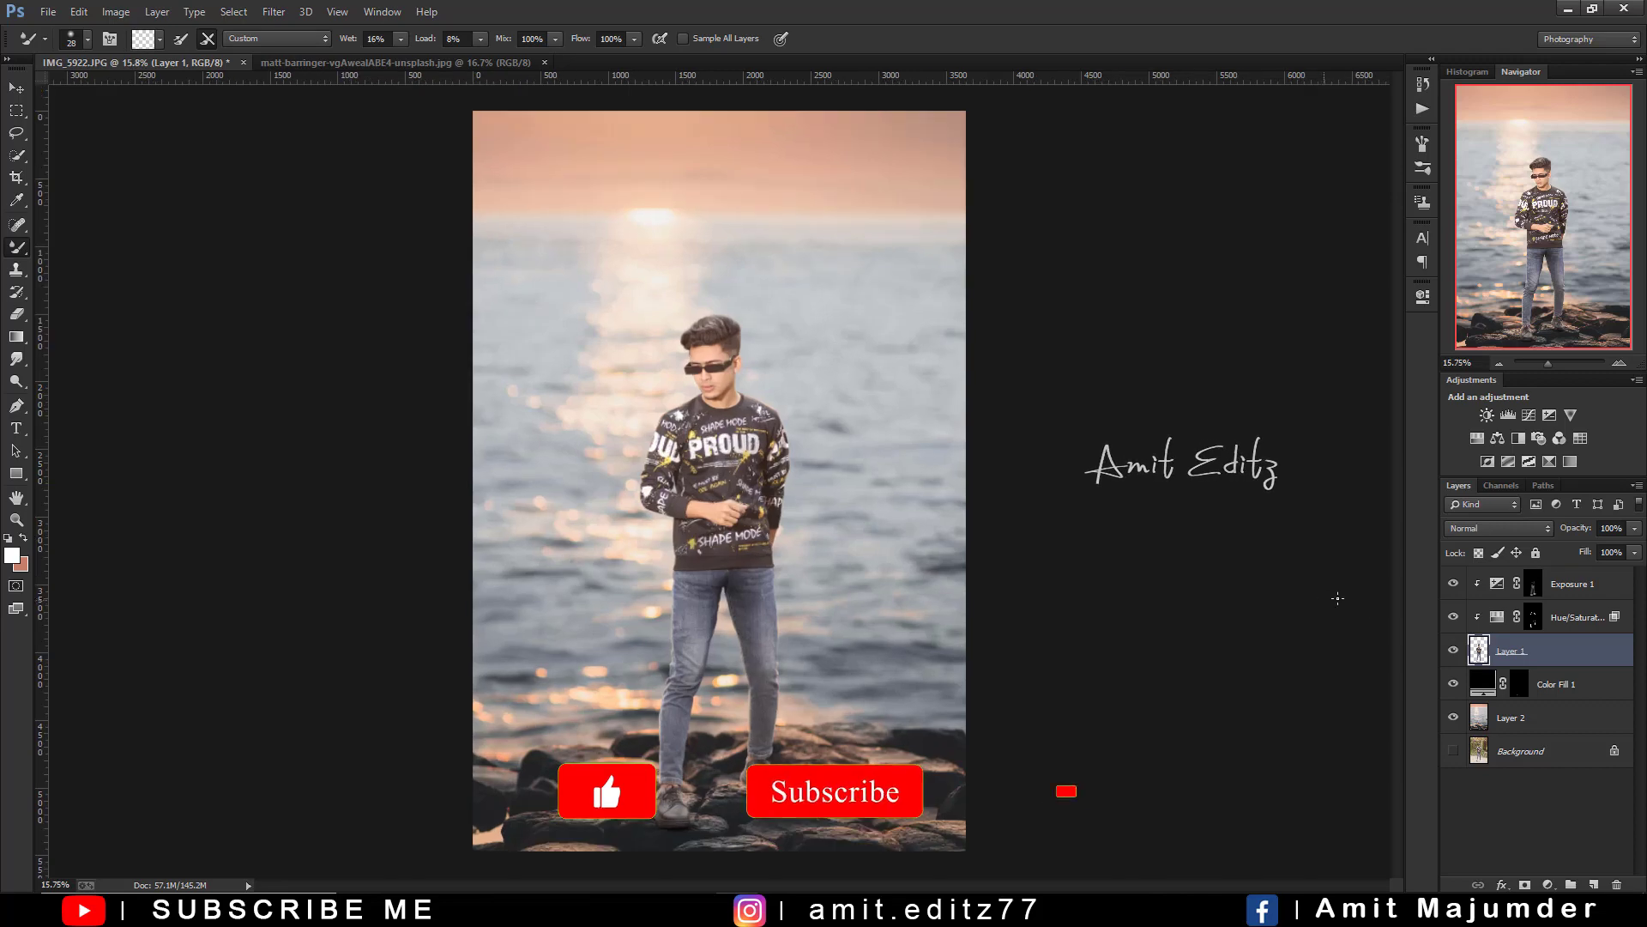
# - Select the Color Fill 1 layer mask and choose the soft Brush Tool
pyautogui.scroll(2, 686, 539)
pyautogui.moveTo(798, 624)
pyautogui.mouseDown()
pyautogui.moveTo(759, 423)
pyautogui.moveTo(759, 226)
pyautogui.mouseUp()
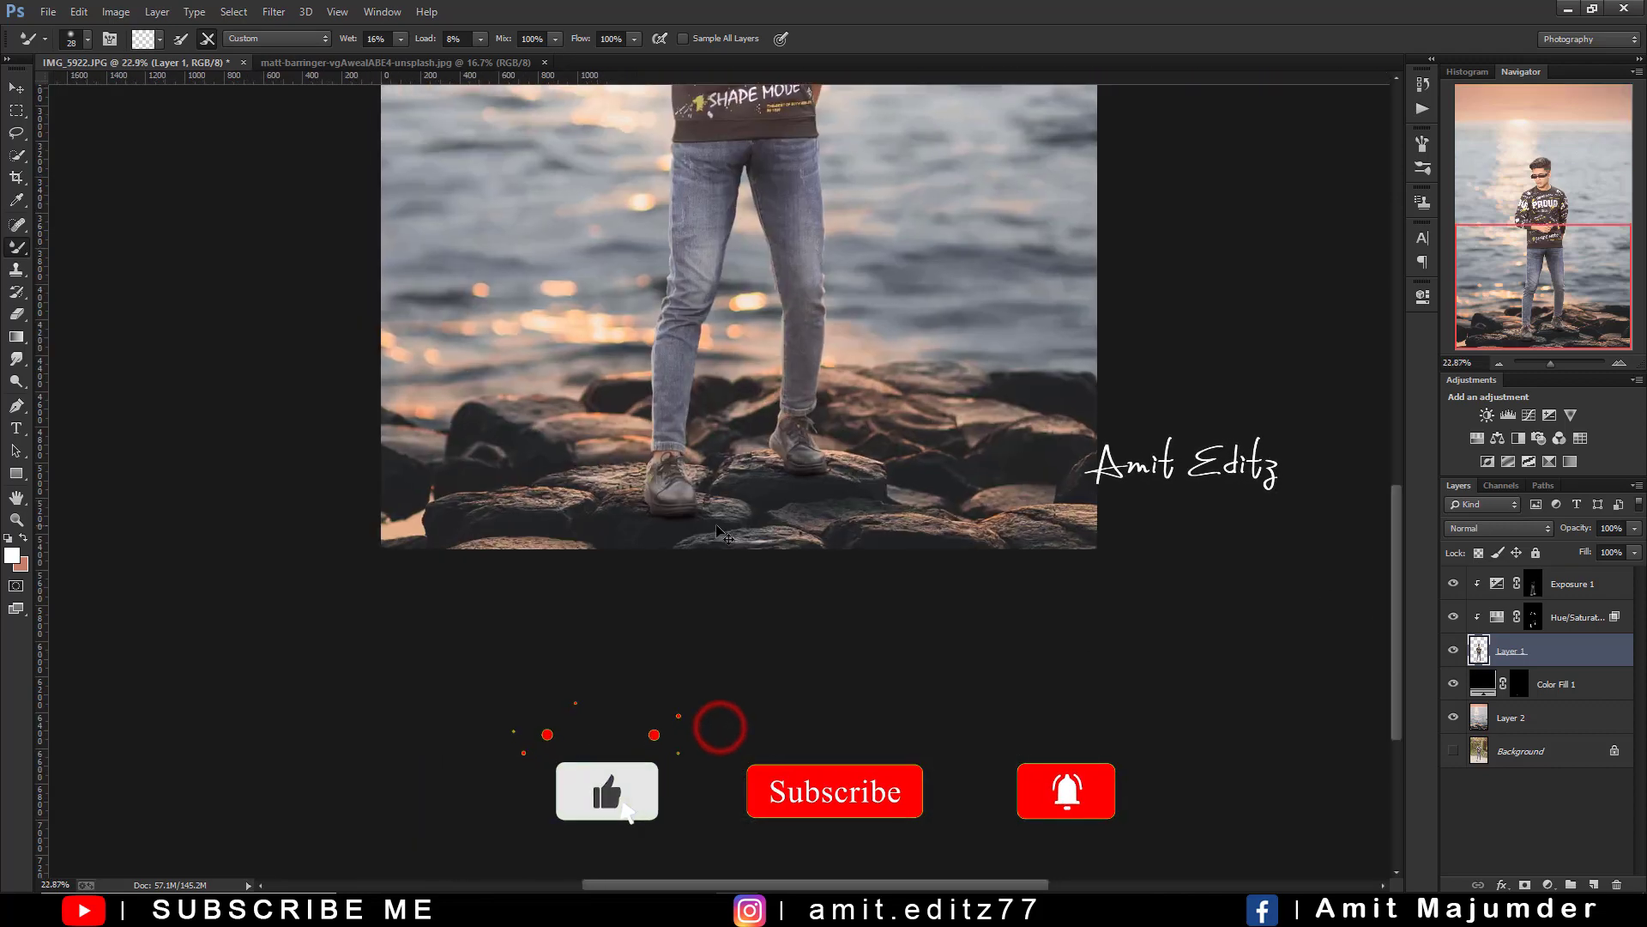
pyautogui.scroll(2, 695, 504)
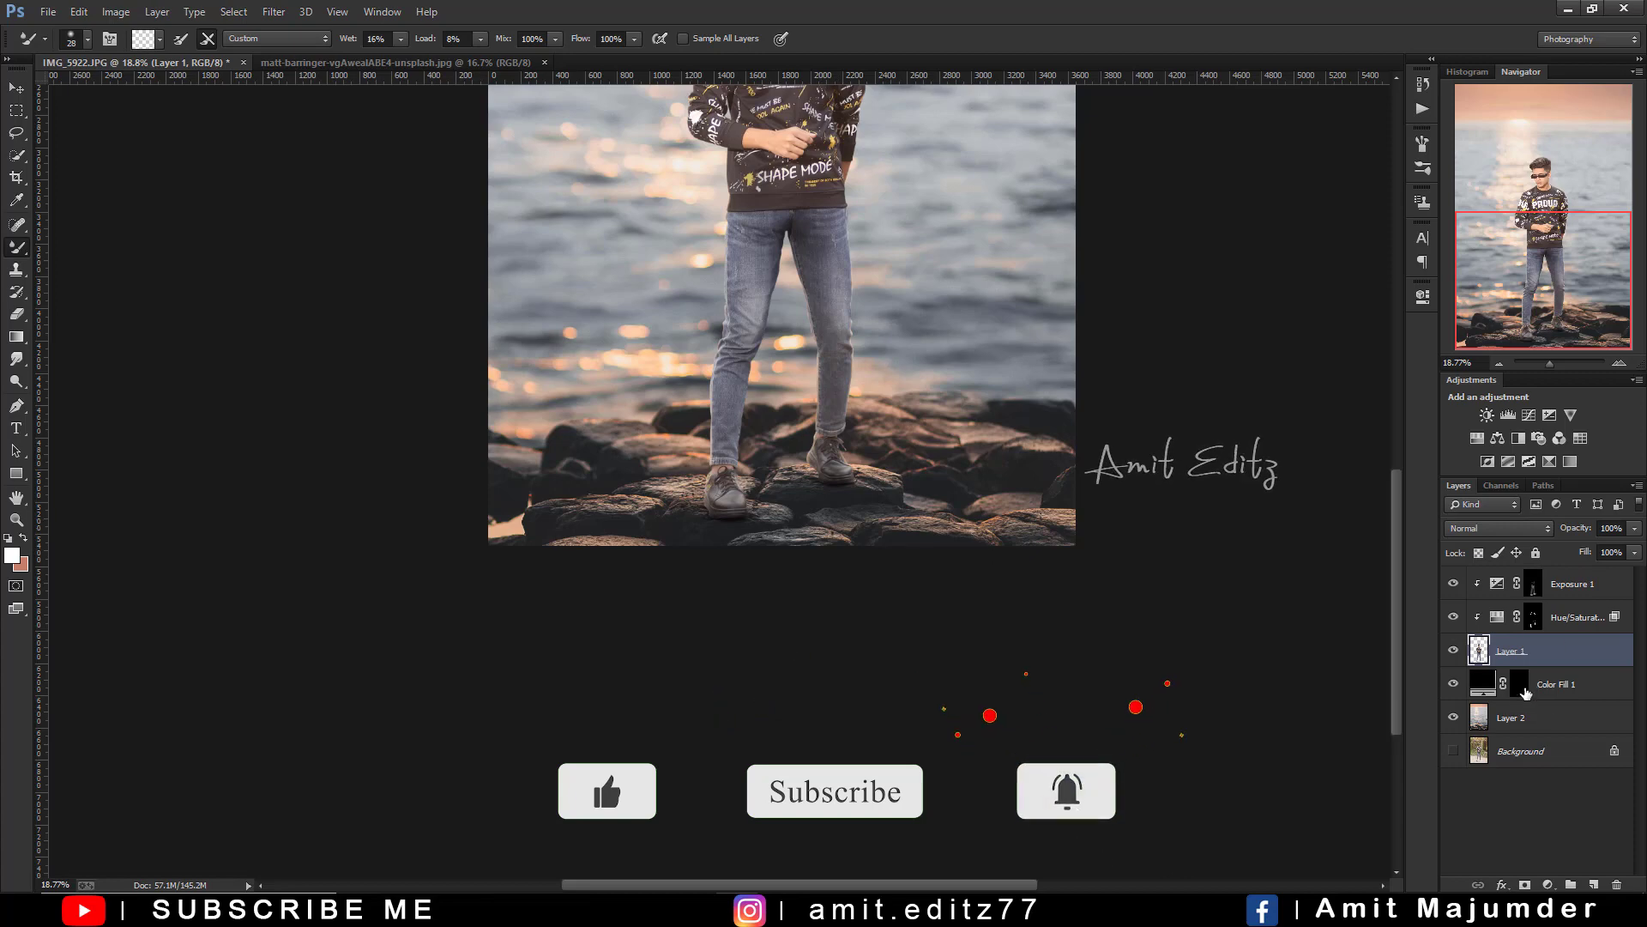
pyautogui.click(1519, 684)
pyautogui.hotkey('ctrl', '+')
pyautogui.rightClick(28, 249)
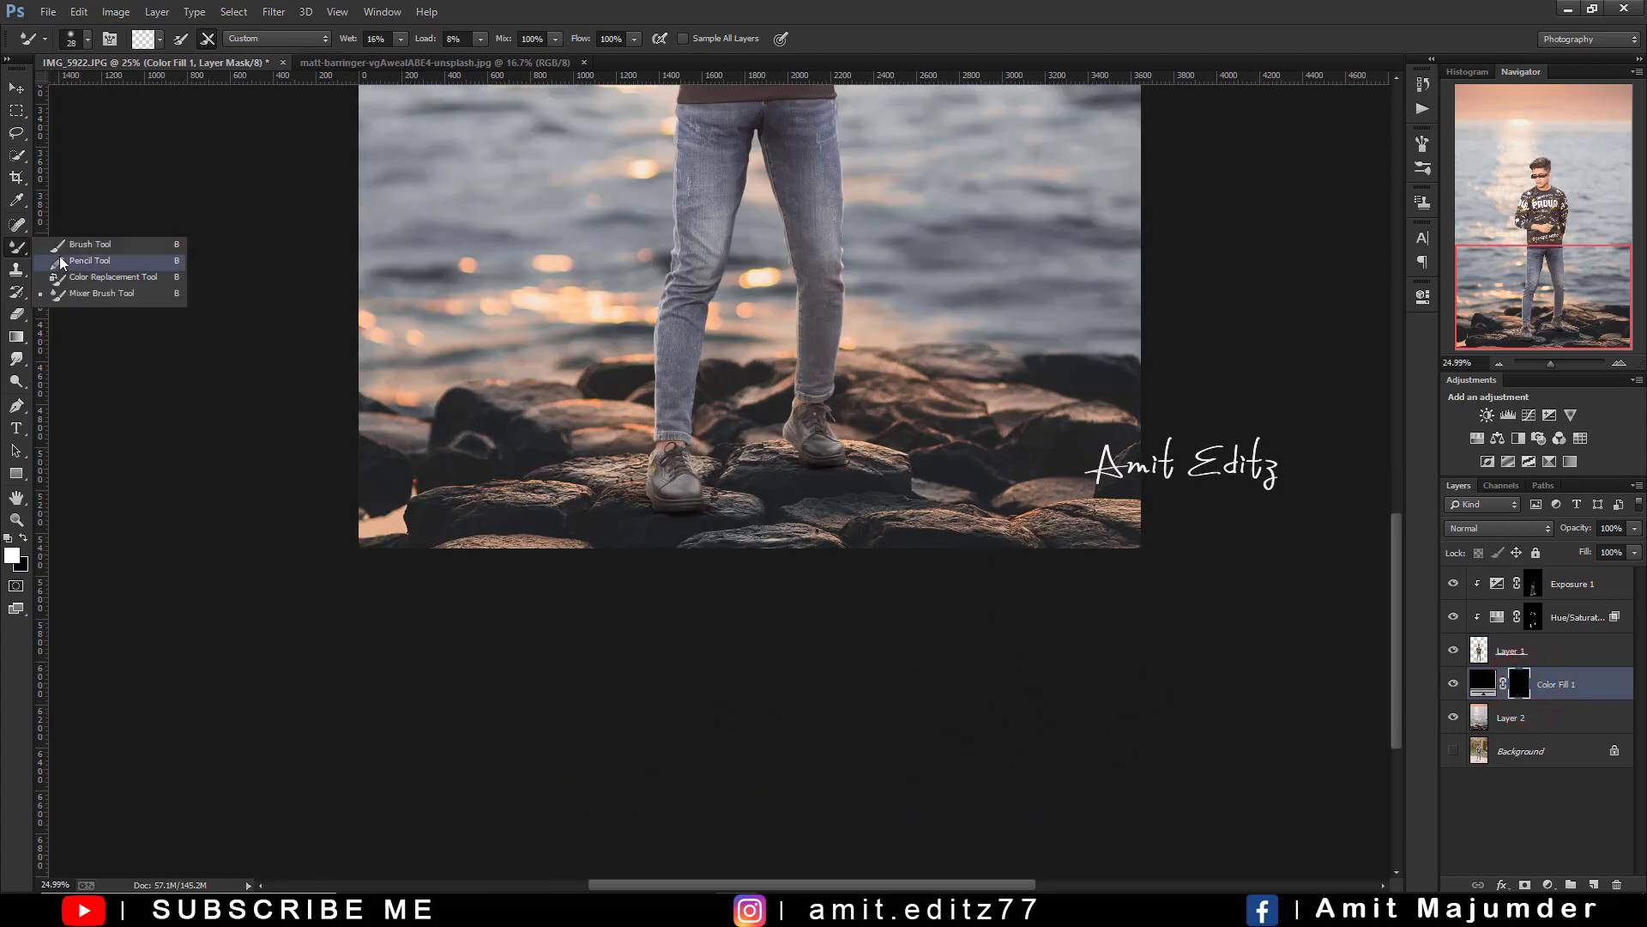
pyautogui.click(62, 261)
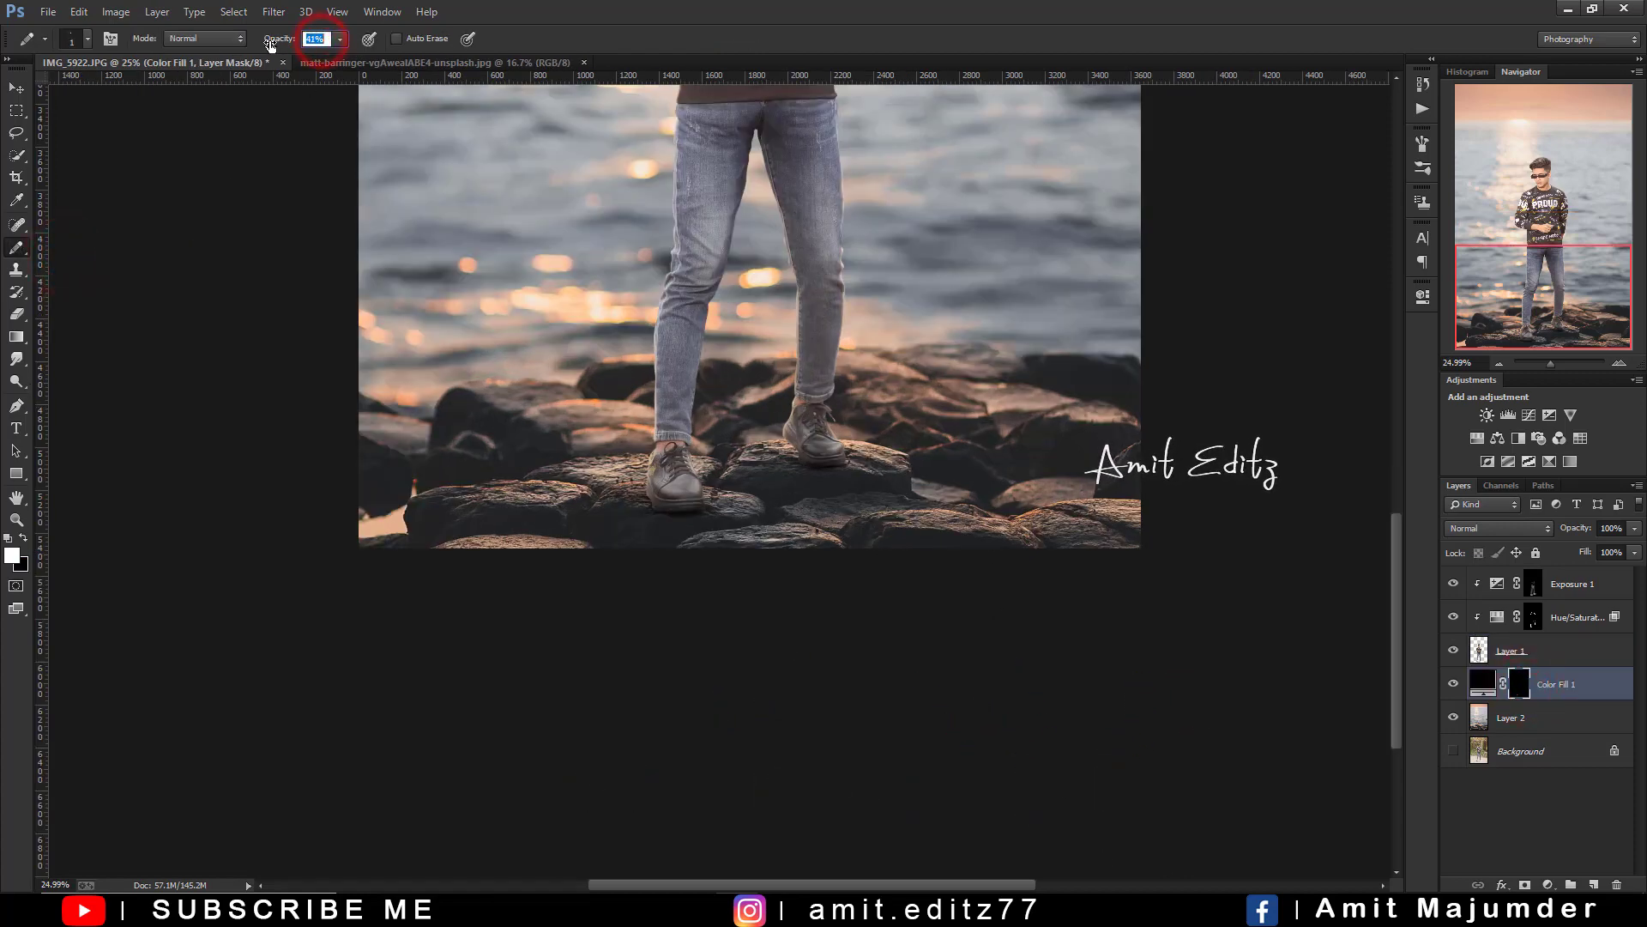
pyautogui.rightClick(7, 252)
pyautogui.click(53, 248)
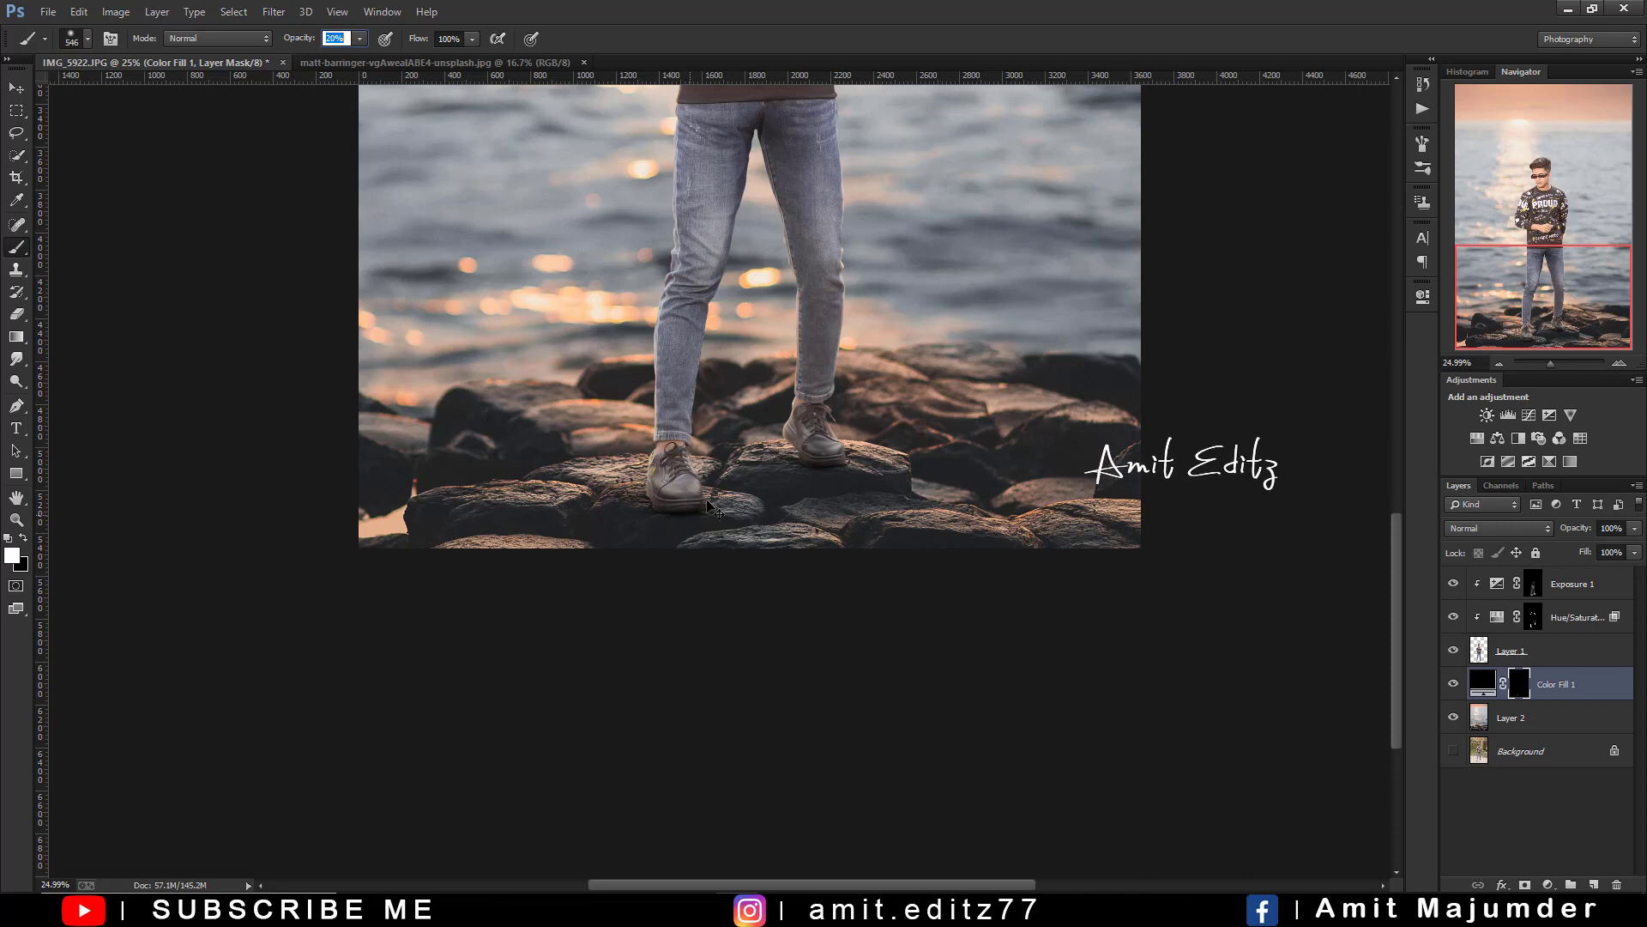
# - Paint soft shadow onto the rocks around both shoes, undoing a stroke that went too far right
pyautogui.hotkey('ctrl', '0')
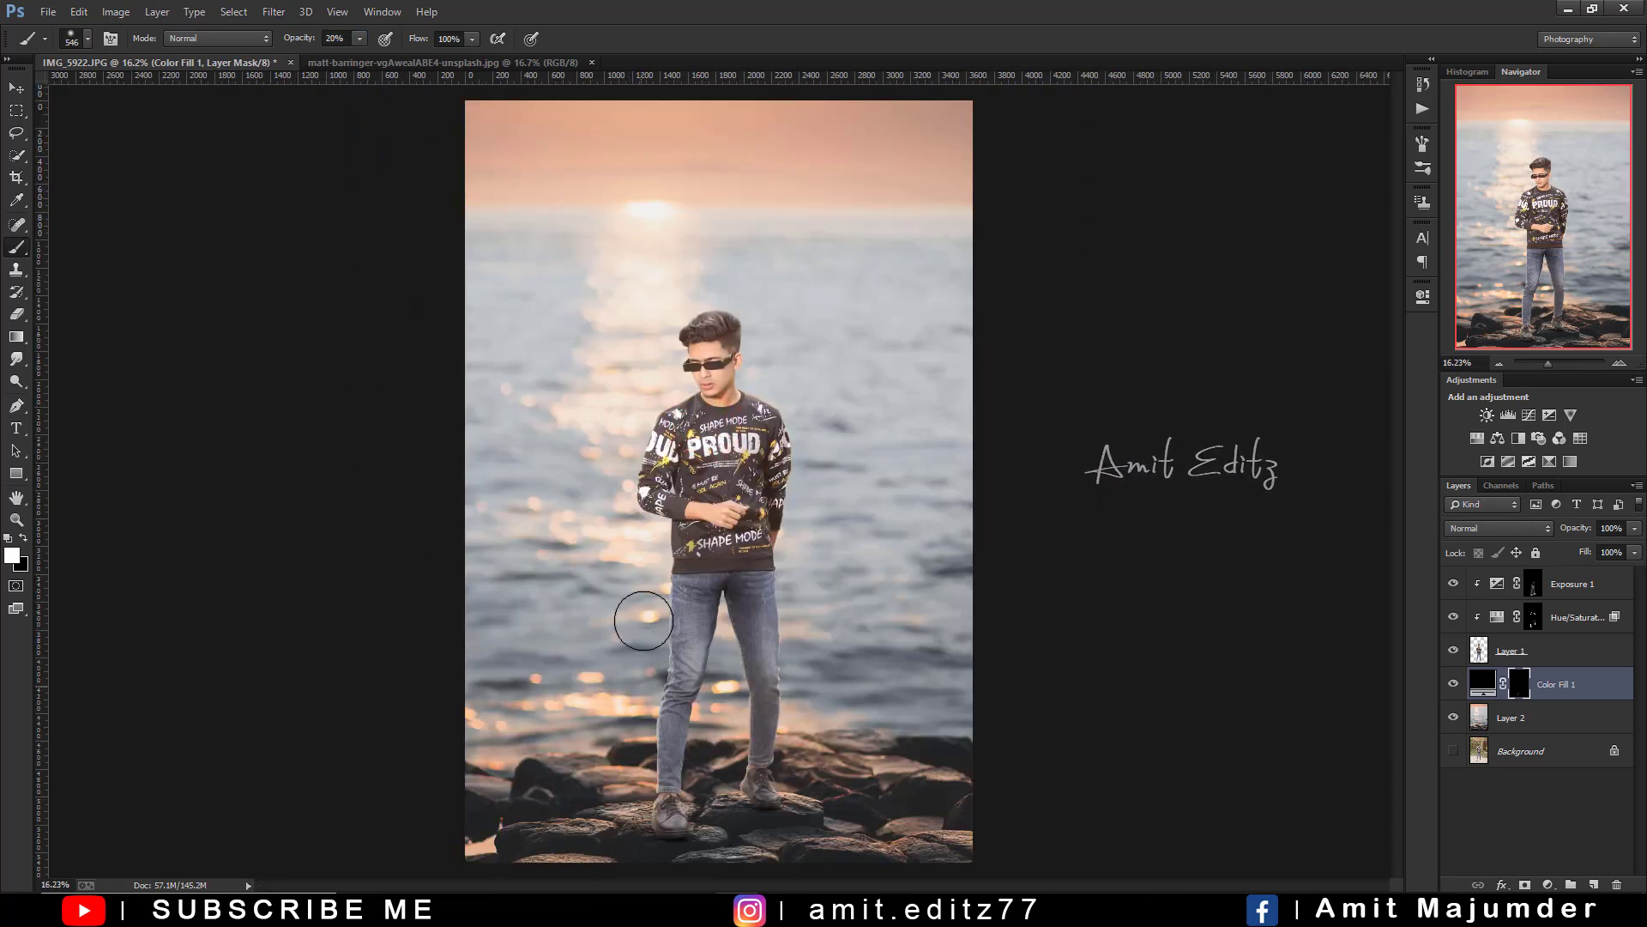
pyautogui.scroll(2, 717, 813)
pyautogui.scroll(2, 717, 814)
pyautogui.scroll(2, 704, 824)
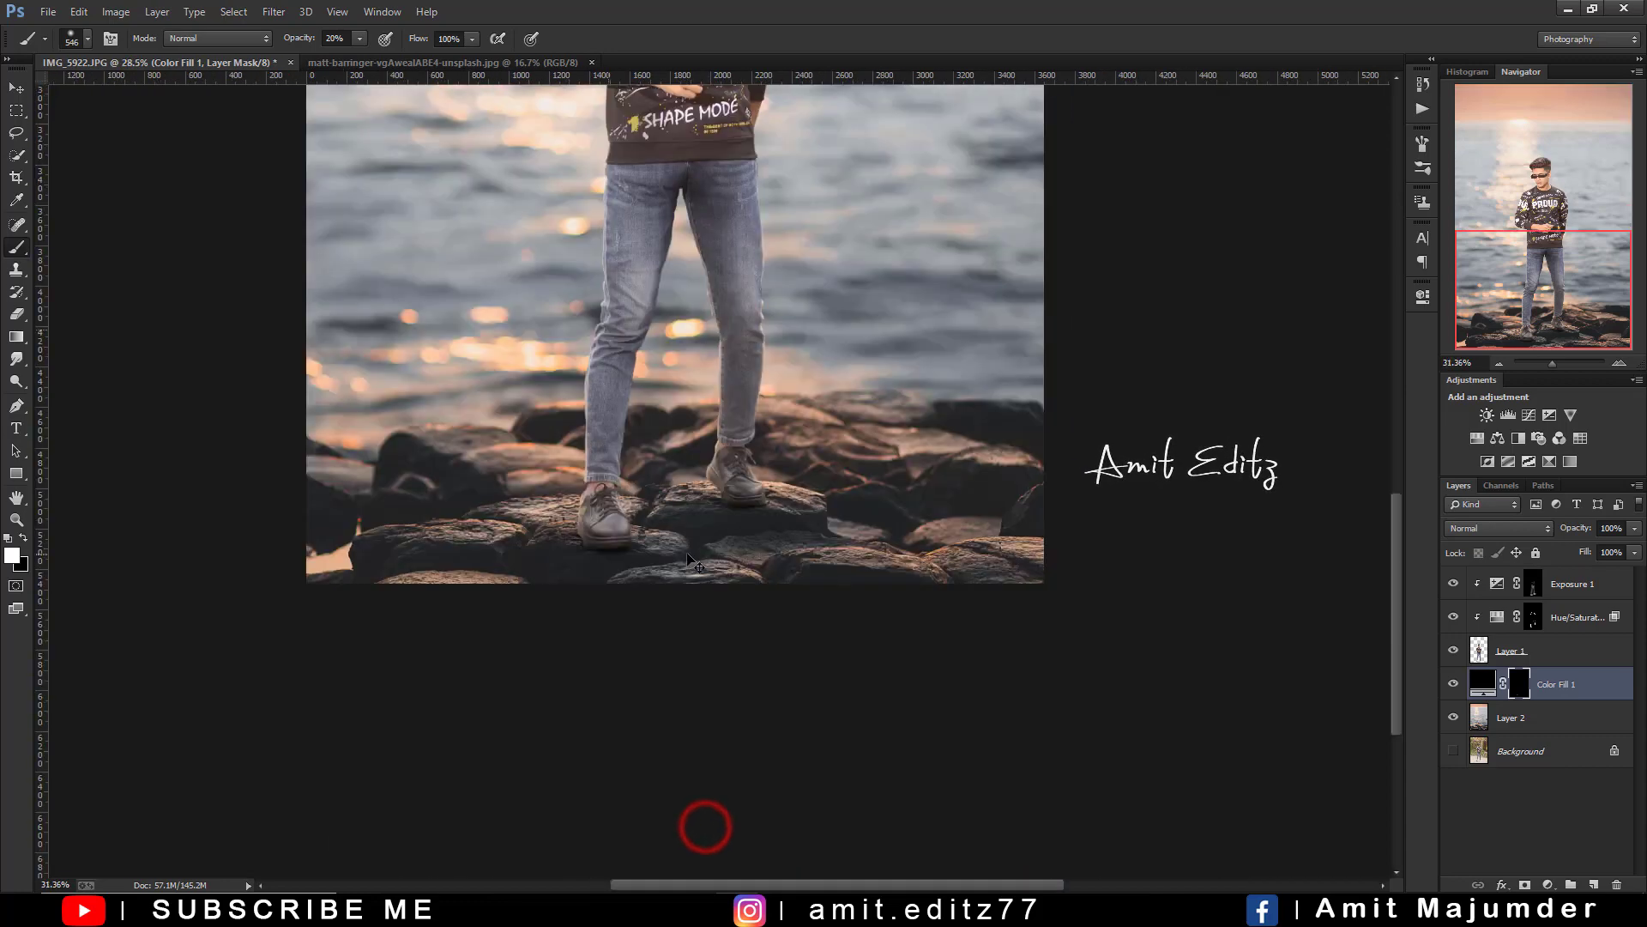
pyautogui.scroll(2, 703, 824)
pyautogui.press('[')
pyautogui.press('[')
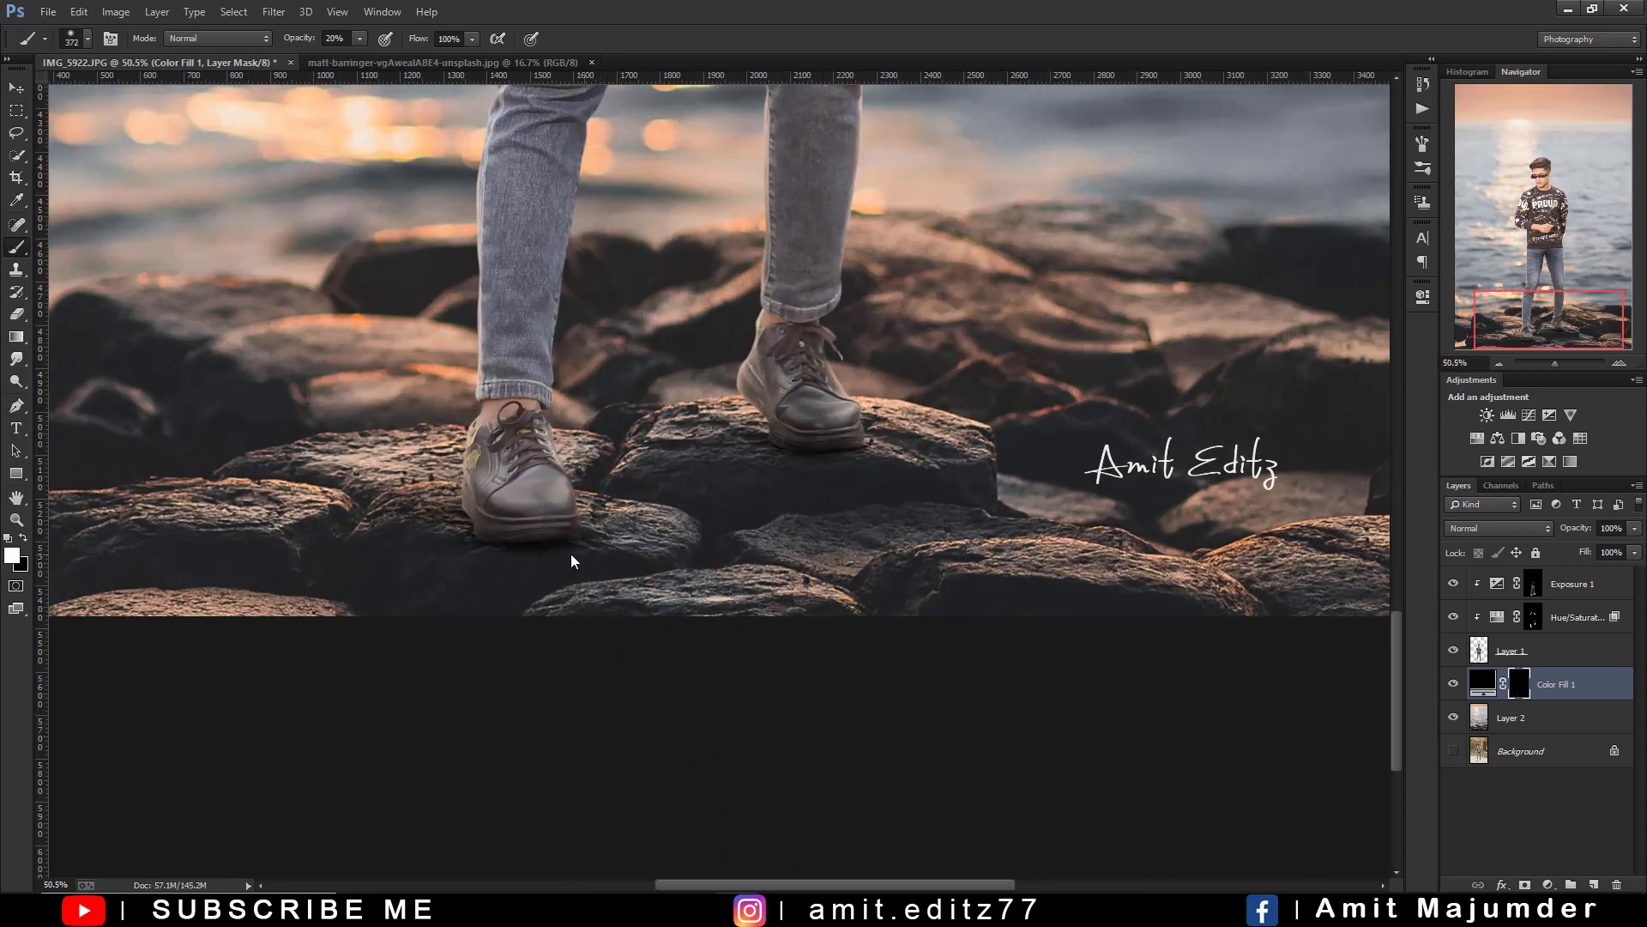
pyautogui.moveTo(590, 565); pyautogui.dragTo(1207, 837)
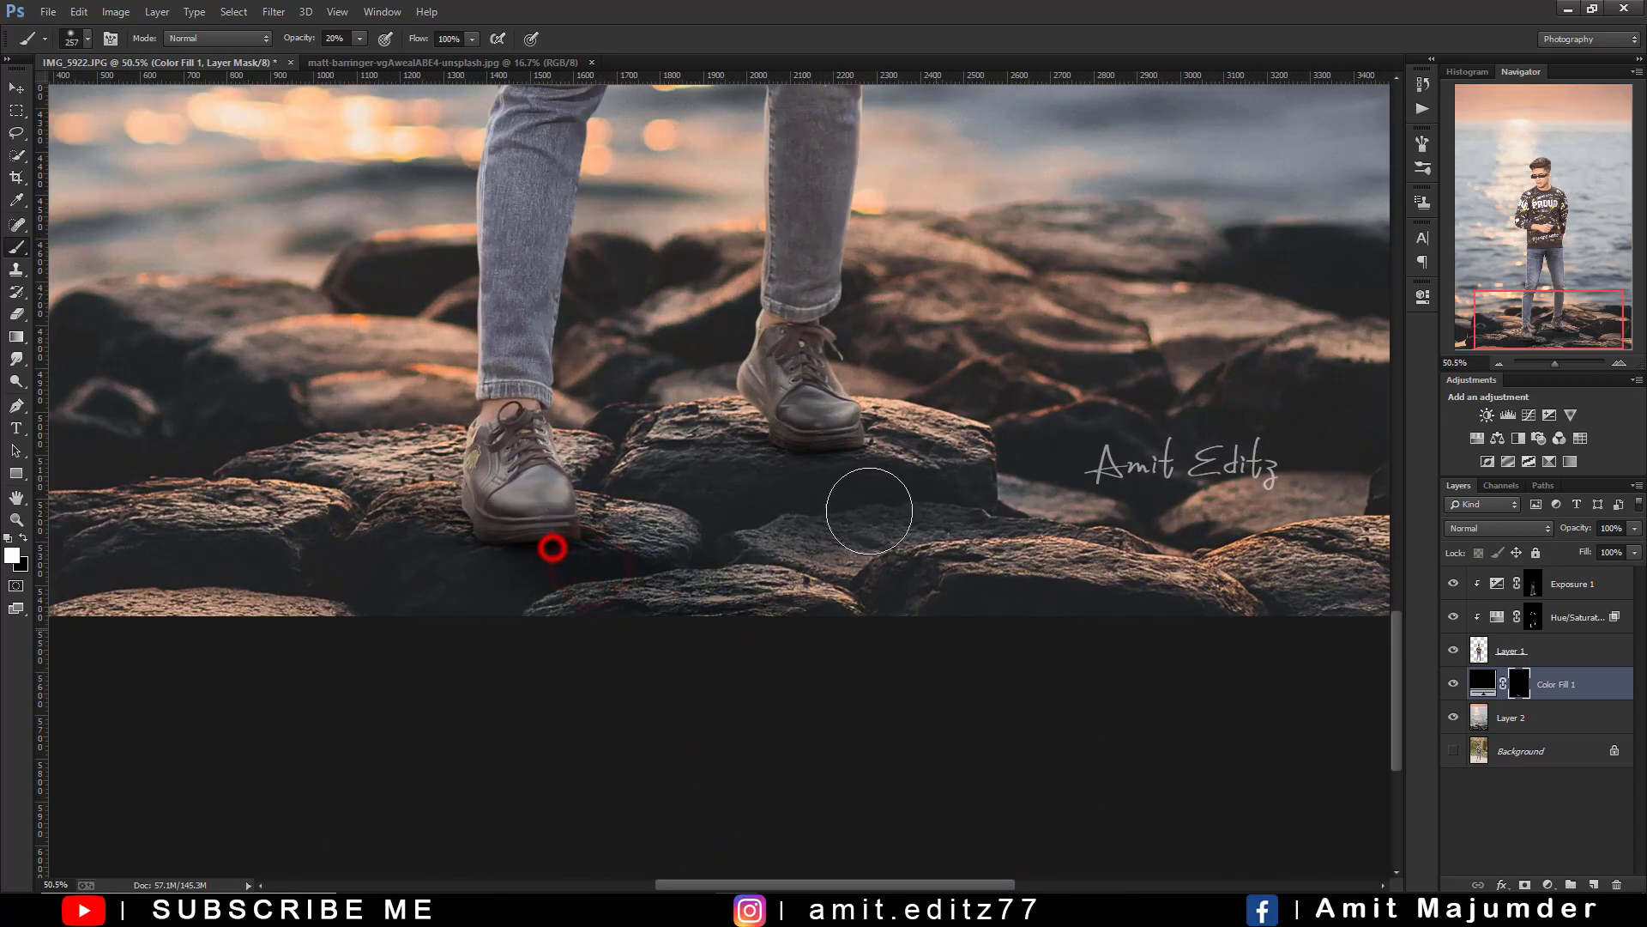
pyautogui.click(826, 437)
pyautogui.moveTo(913, 524)
pyautogui.mouseDown()
pyautogui.moveTo(1005, 580)
pyautogui.moveTo(909, 553)
pyautogui.mouseUp()
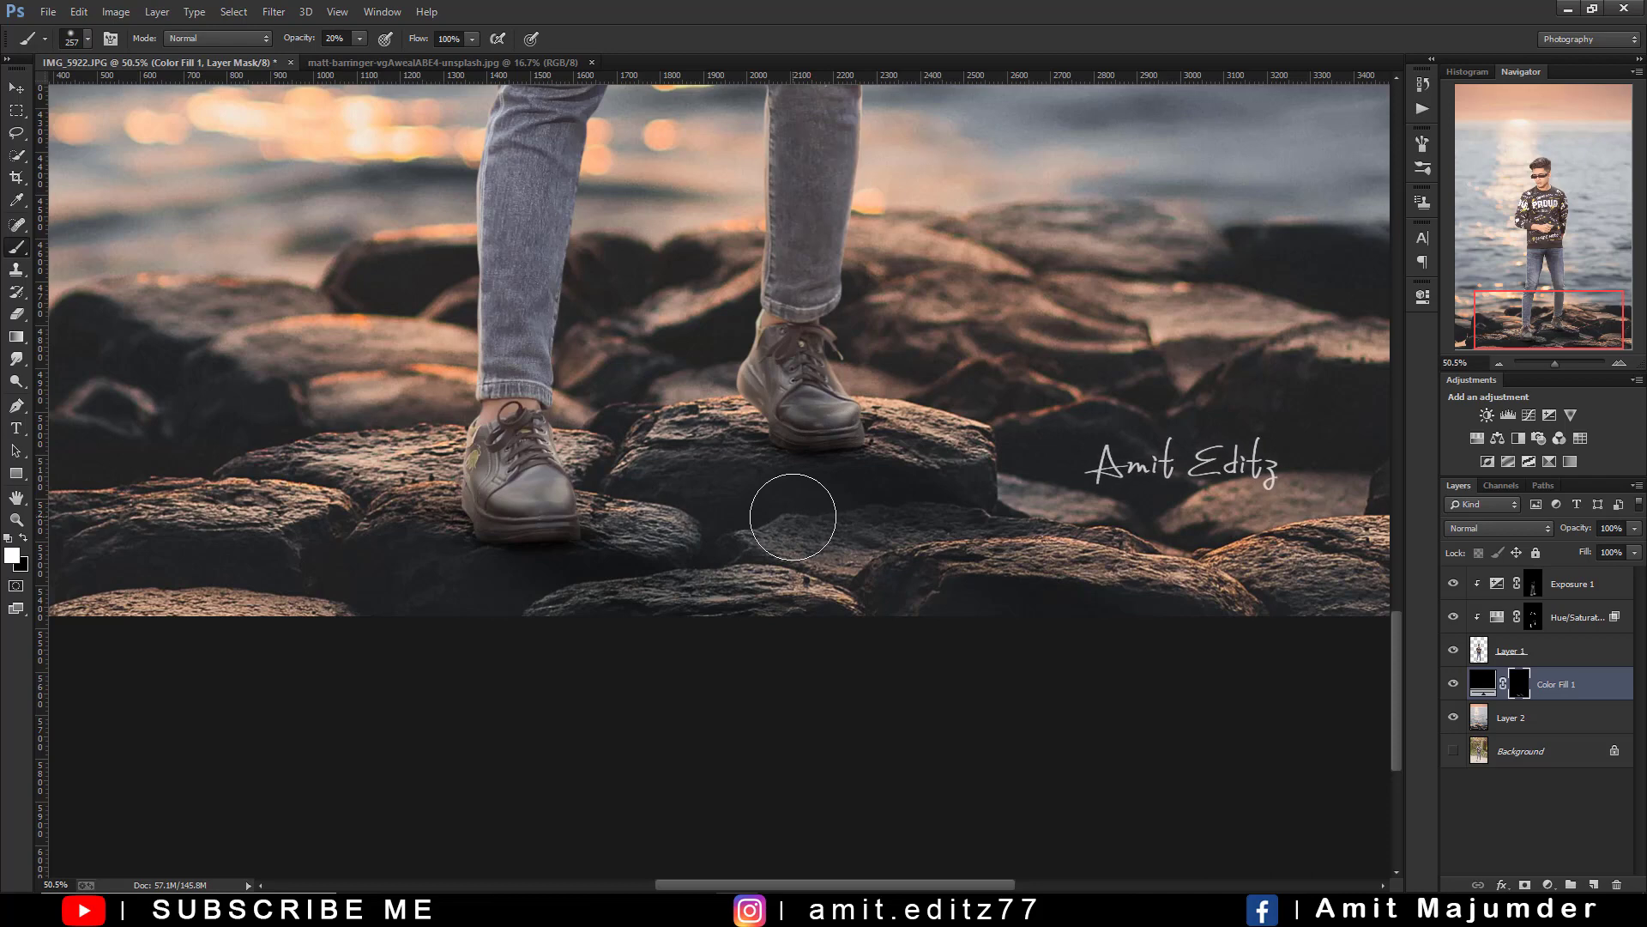
pyautogui.hotkey('ctrl', 'alt', 'z')
pyautogui.hotkey('ctrl', 'alt', 'z')
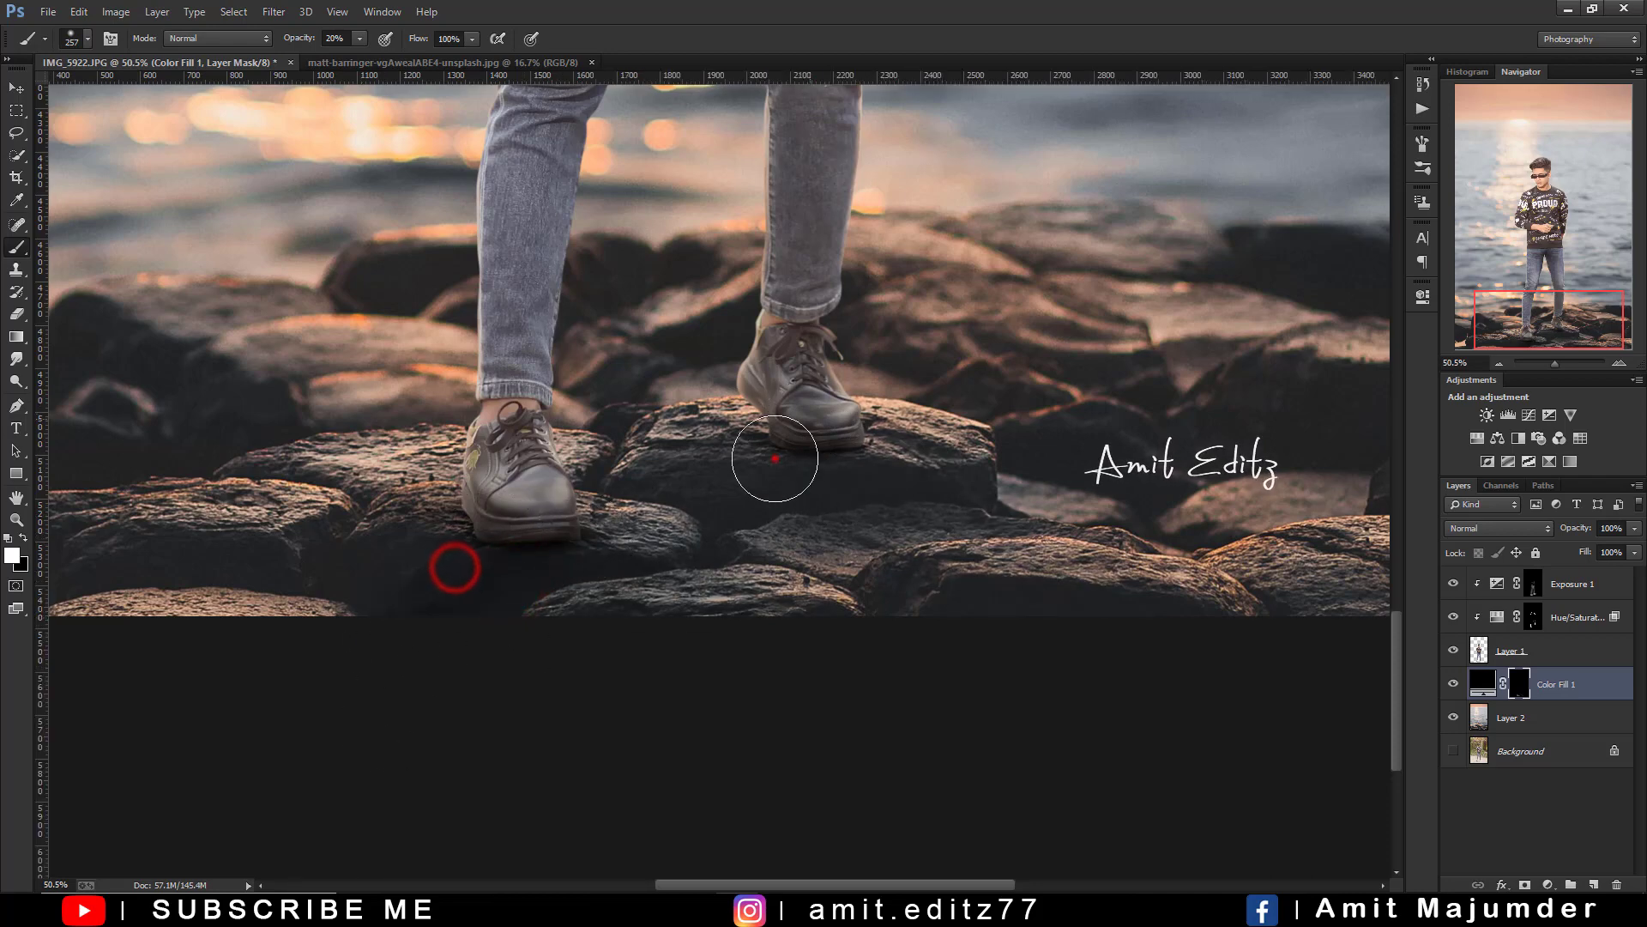
pyautogui.moveTo(774, 459); pyautogui.dragTo(803, 444)
pyautogui.moveTo(577, 627); pyautogui.dragTo(601, 548)
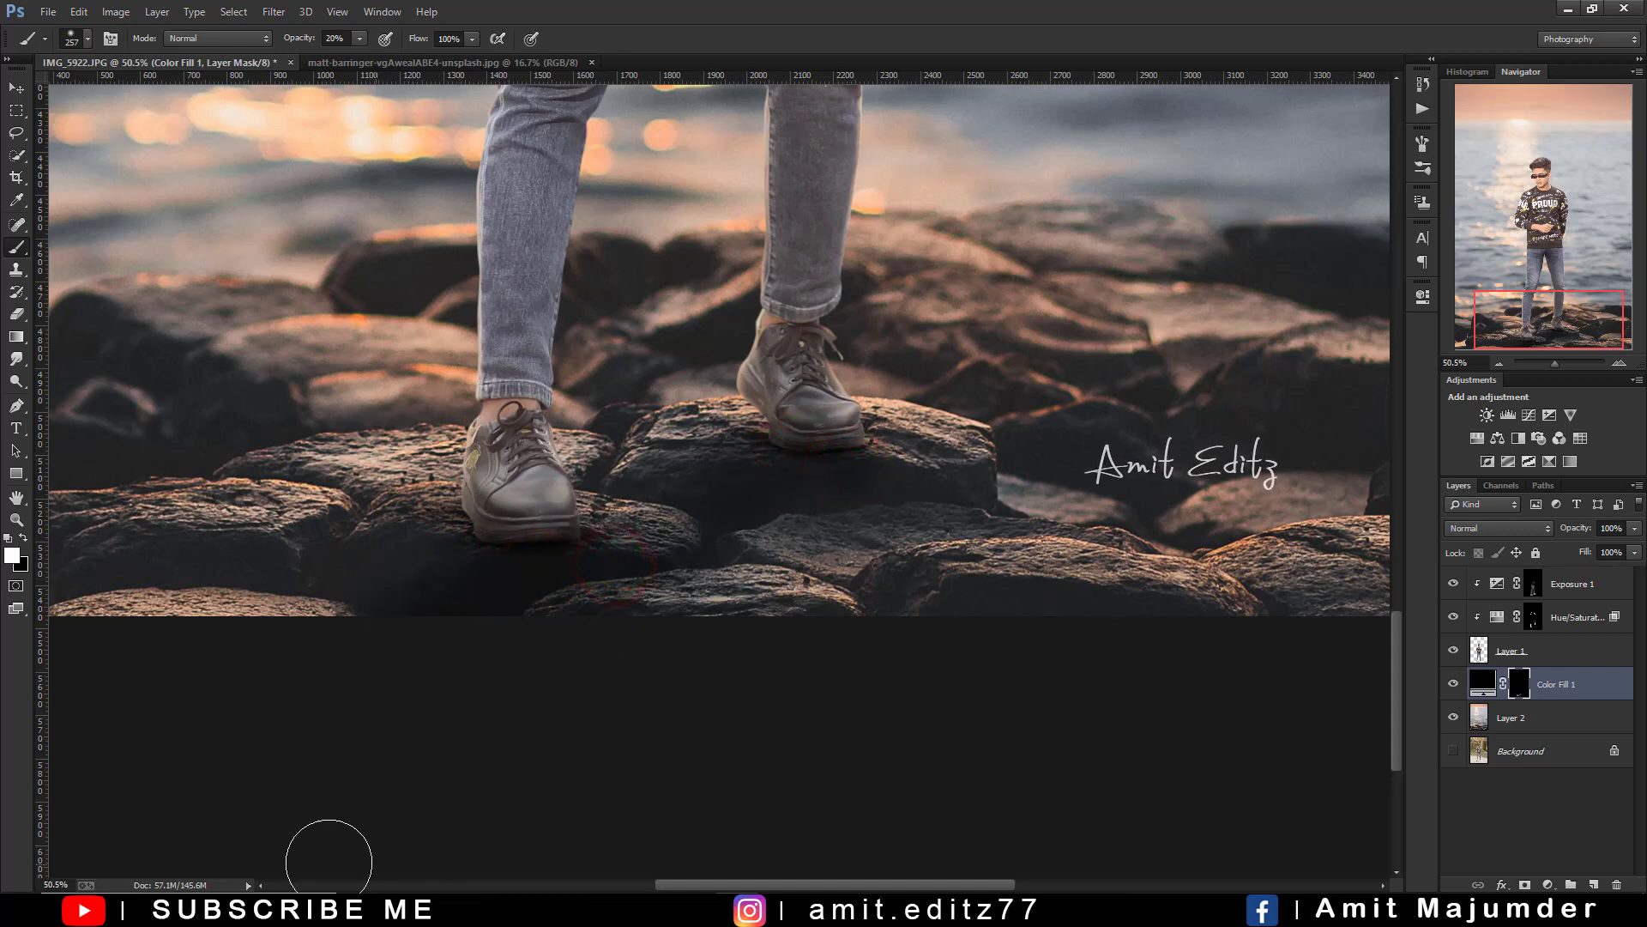
# - Build up shadow along the shoe edges and on the rocks beside and under the shoes
pyautogui.scroll(-1, 610, 563)
pyautogui.scroll(-4, 609, 563)
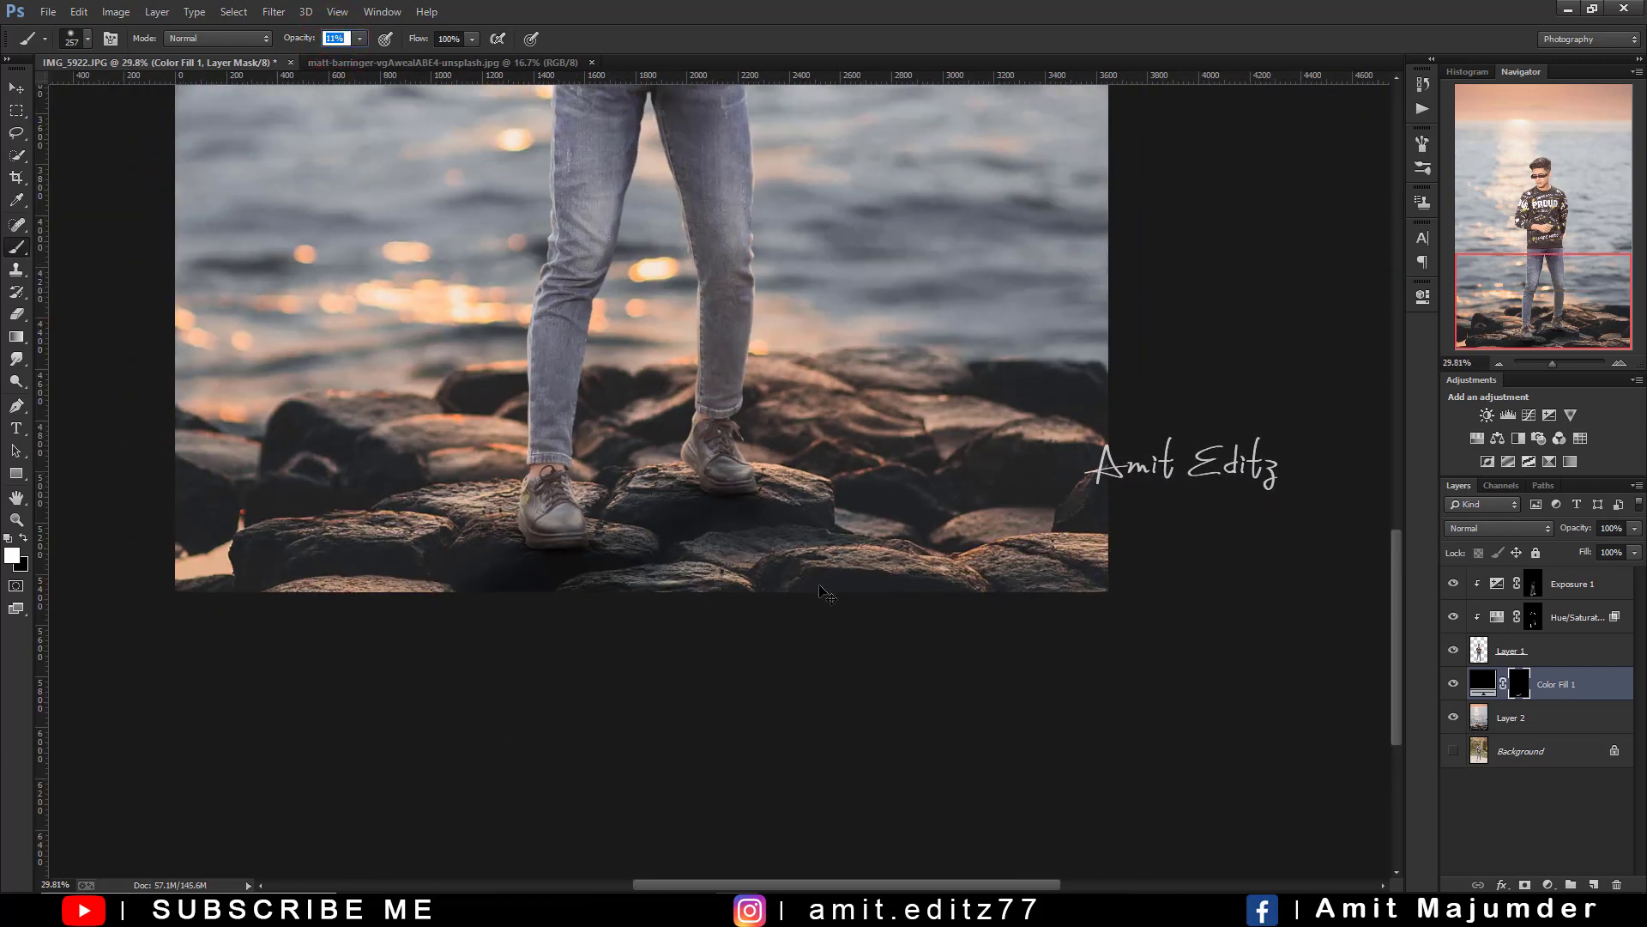
pyautogui.scroll(-4, 682, 488)
pyautogui.scroll(-3, 744, 534)
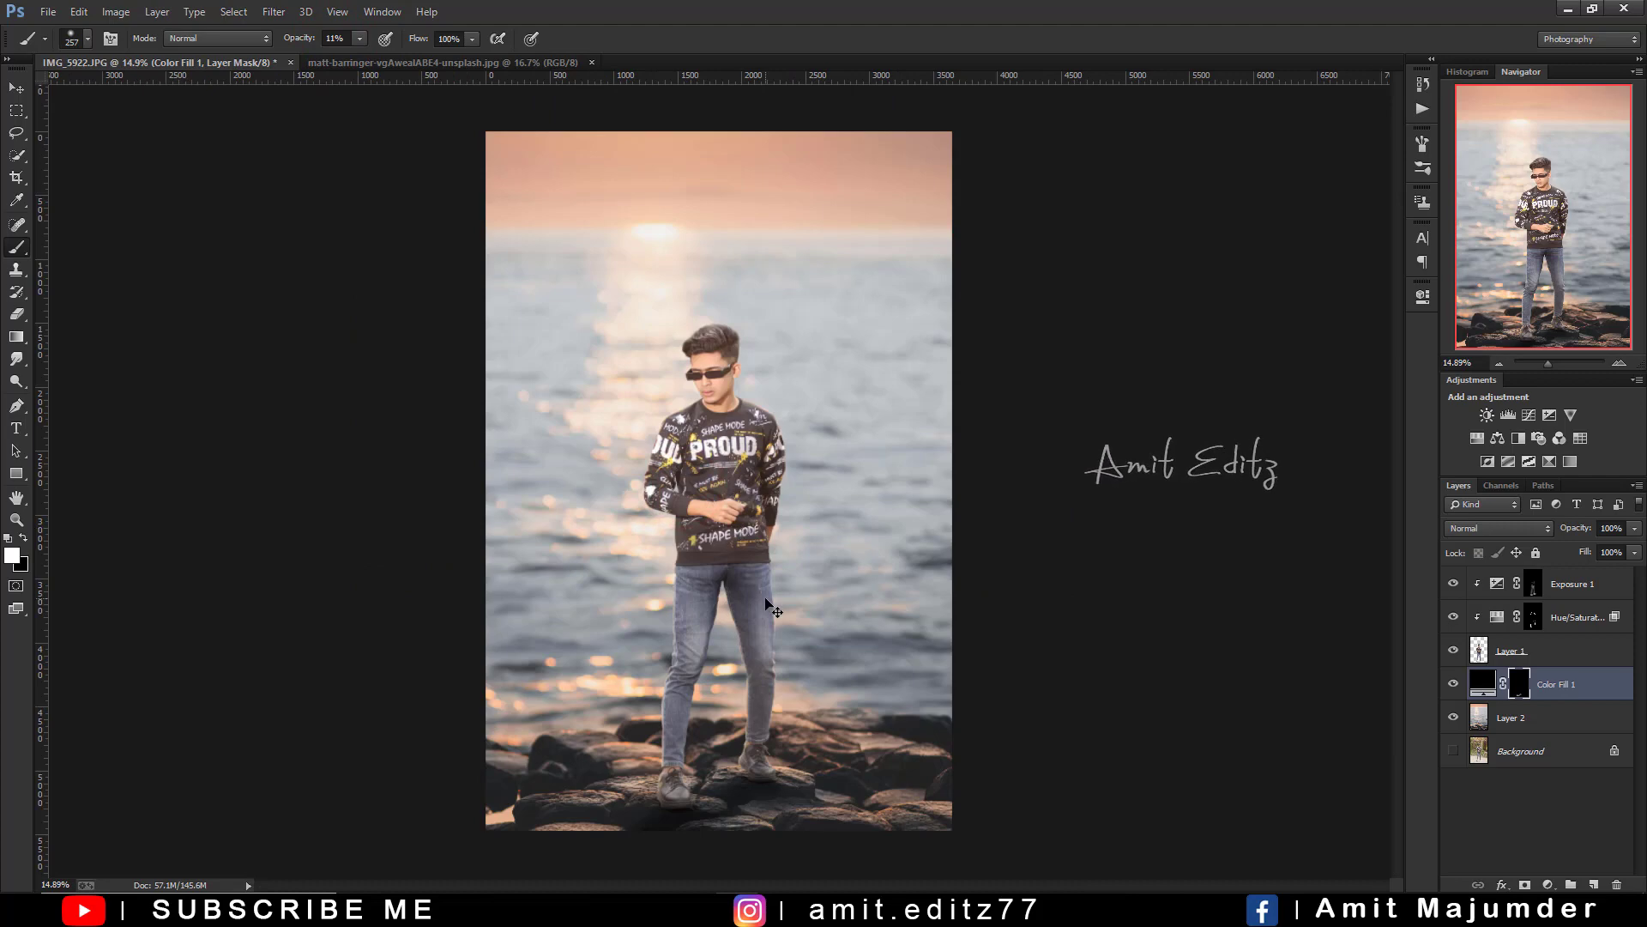
pyautogui.scroll(4, 766, 605)
pyautogui.scroll(-3, 728, 721)
pyautogui.scroll(5, 729, 720)
pyautogui.scroll(7, 687, 601)
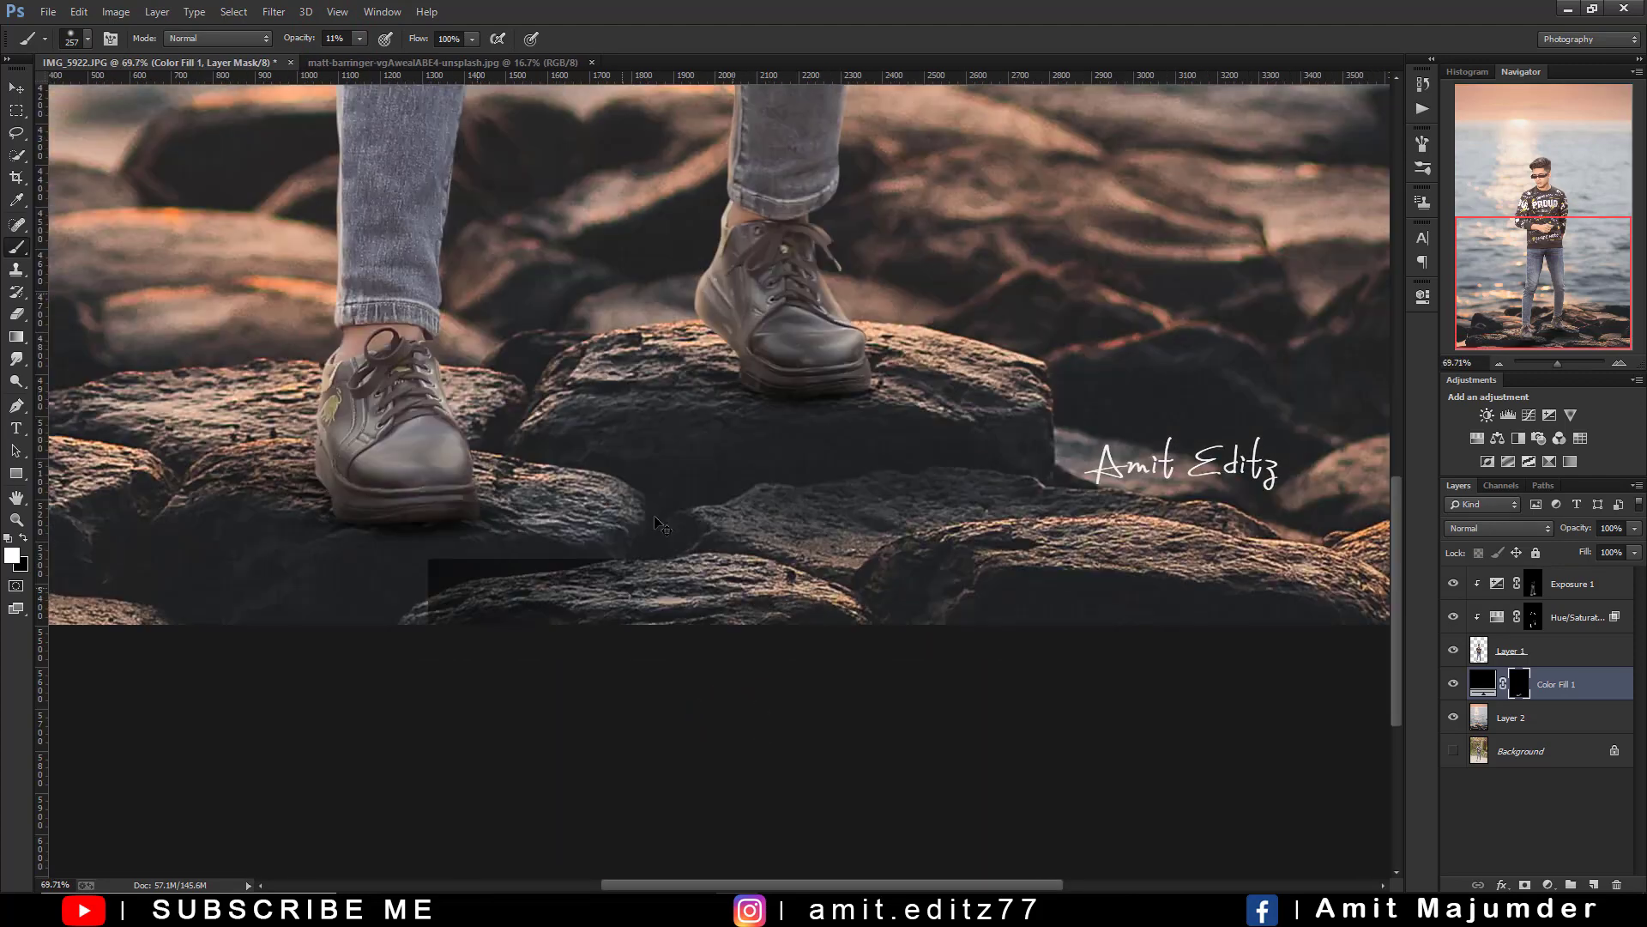
pyautogui.moveTo(496, 485); pyautogui.dragTo(544, 455)
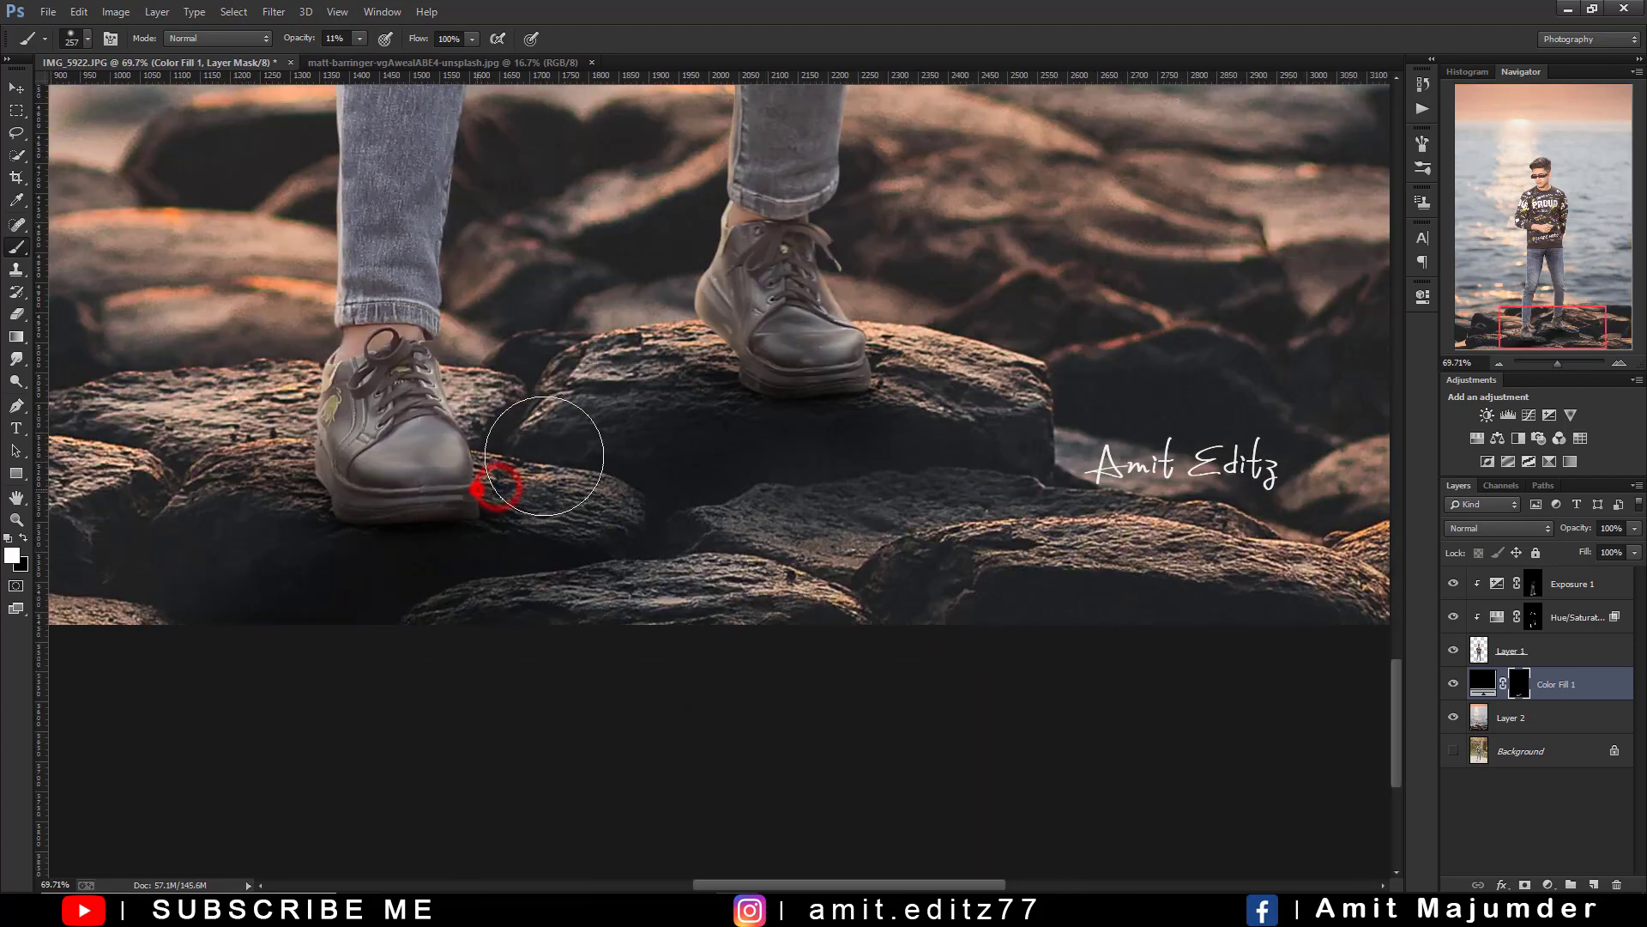
pyautogui.click(724, 367)
pyautogui.click(592, 423)
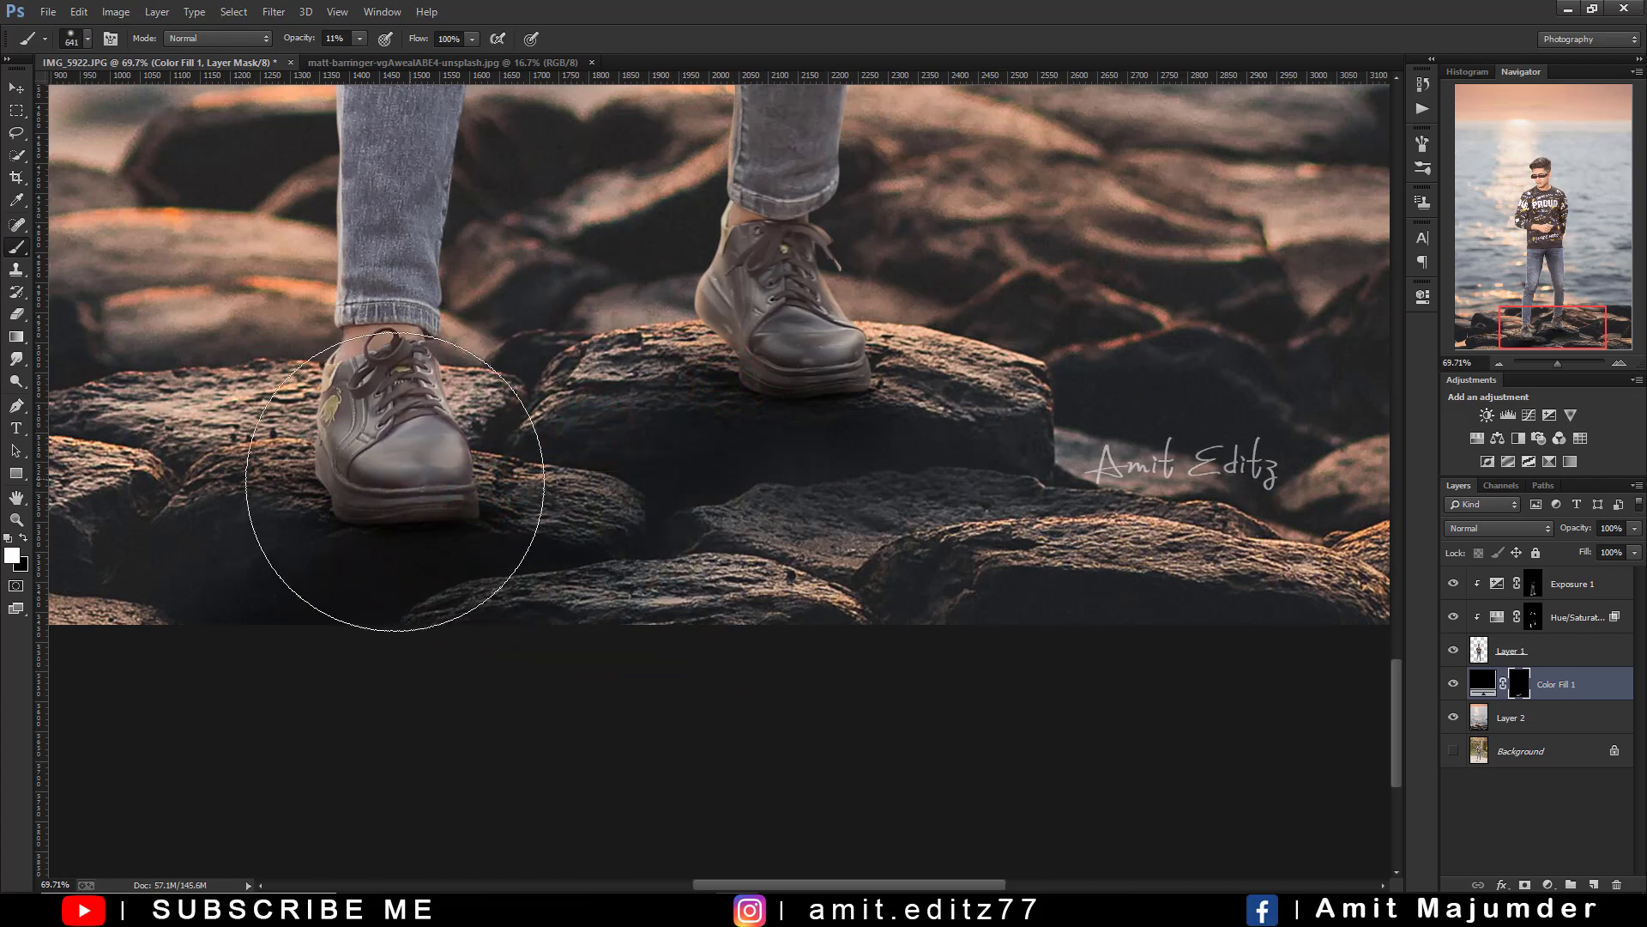
pyautogui.click(286, 504)
pyautogui.click(772, 379)
# - Paint shadow along the bottom of the rocks, then zoom in toward the feet
pyautogui.scroll(-2, 772, 382)
pyautogui.scroll(-2, 755, 502)
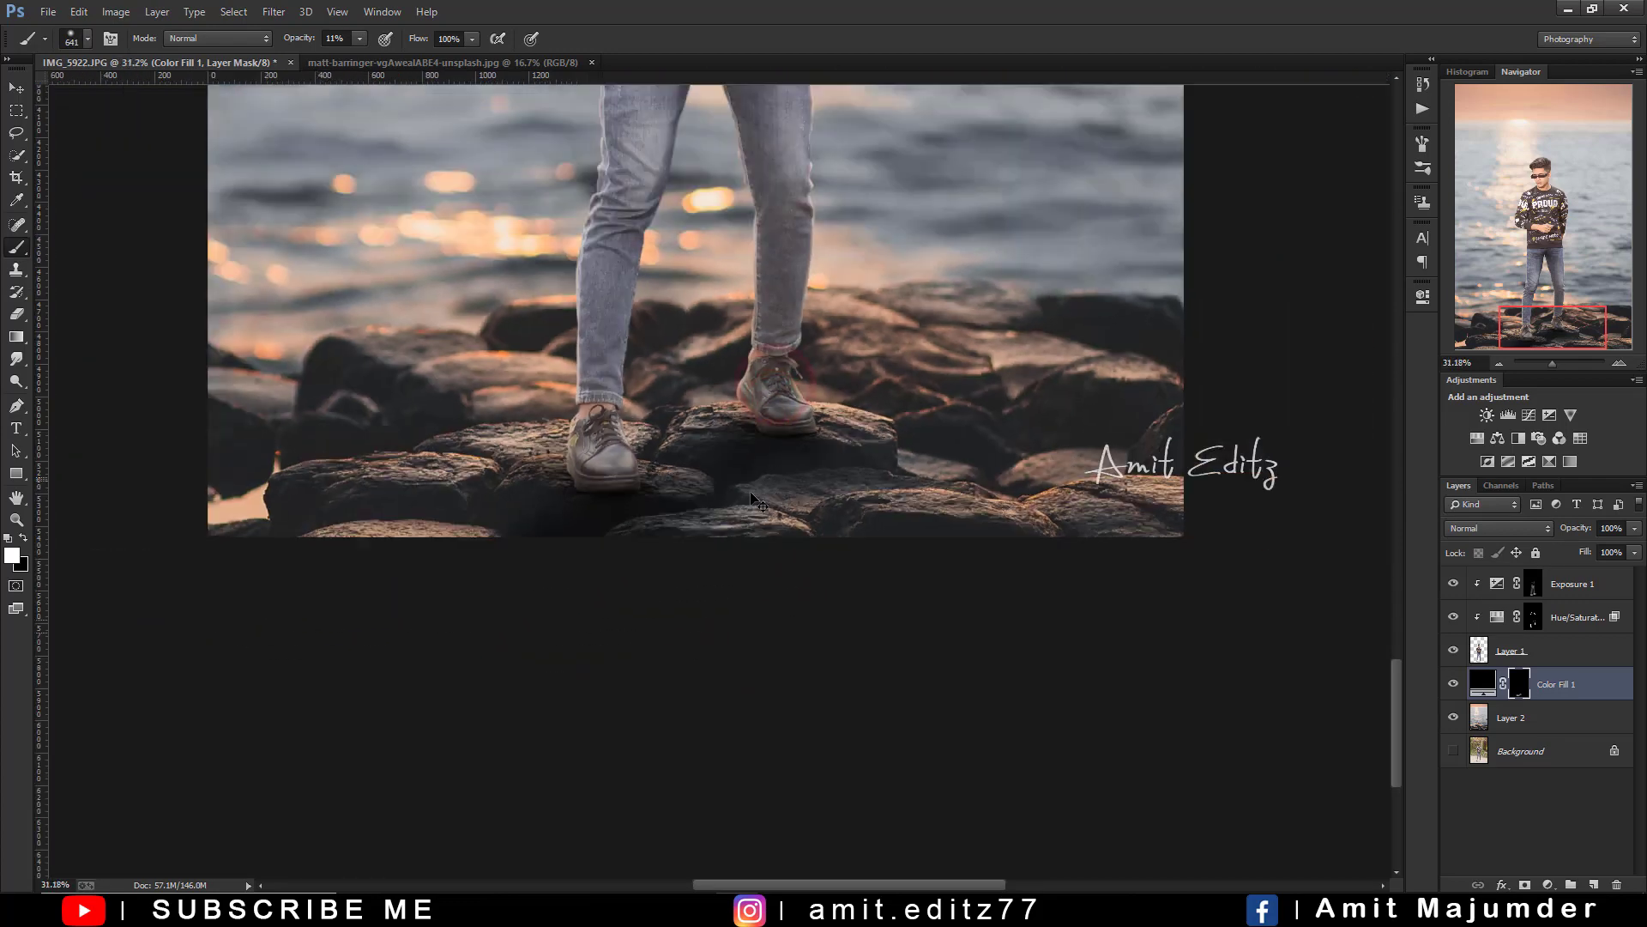
pyautogui.click(440, 567)
pyautogui.click(483, 544)
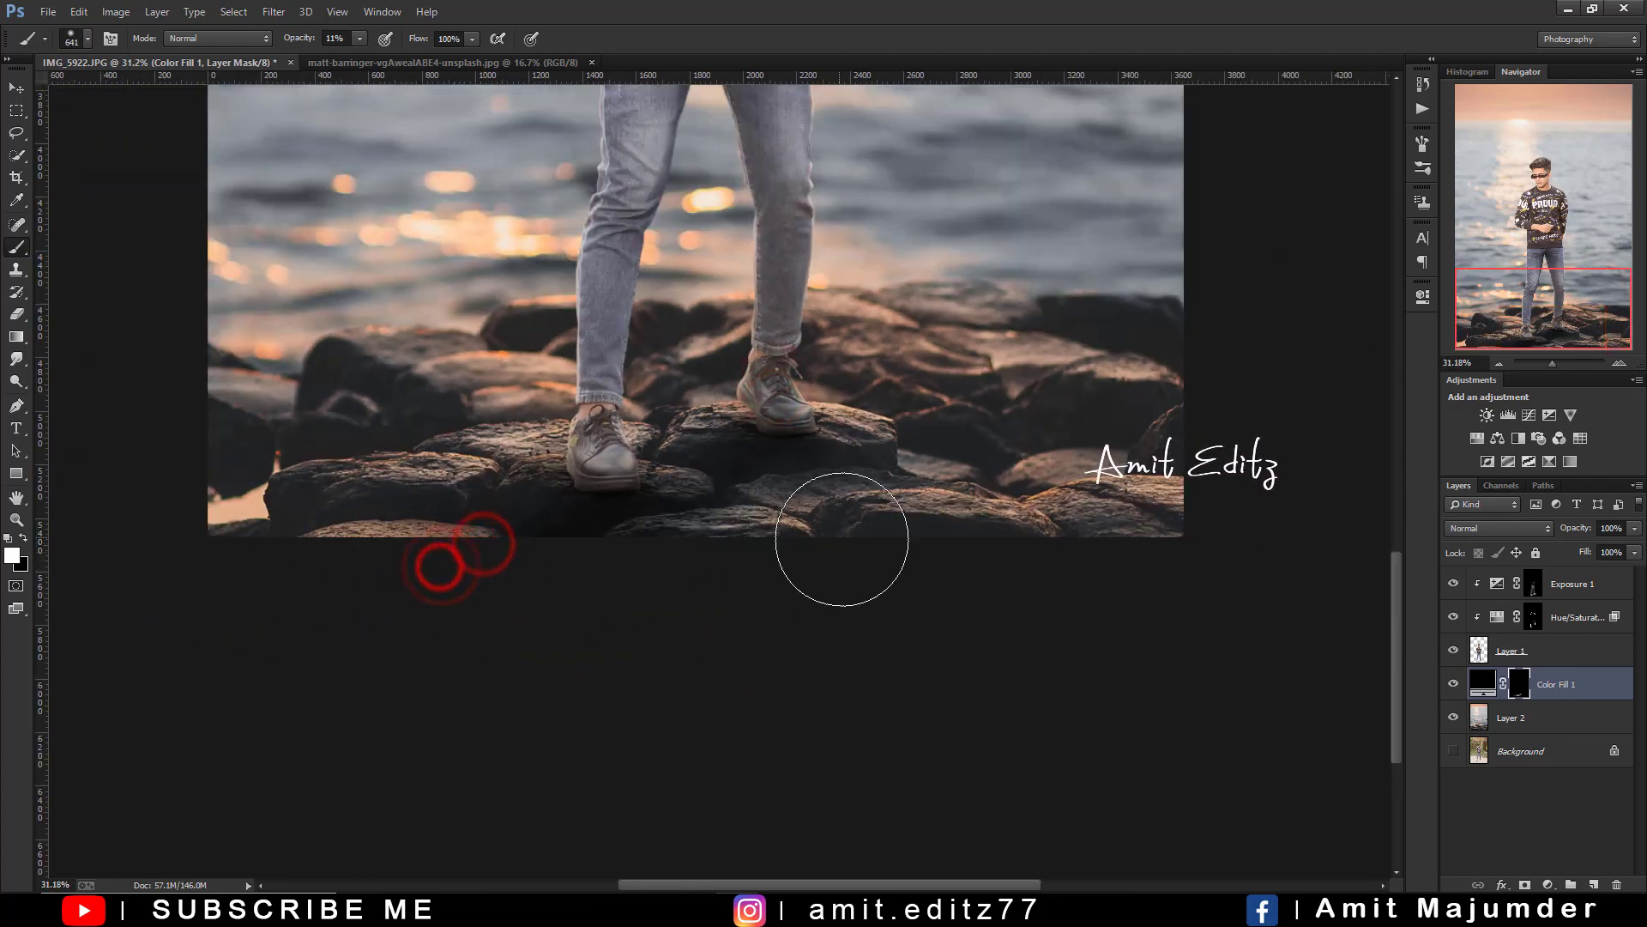
pyautogui.scroll(-1, 772, 588)
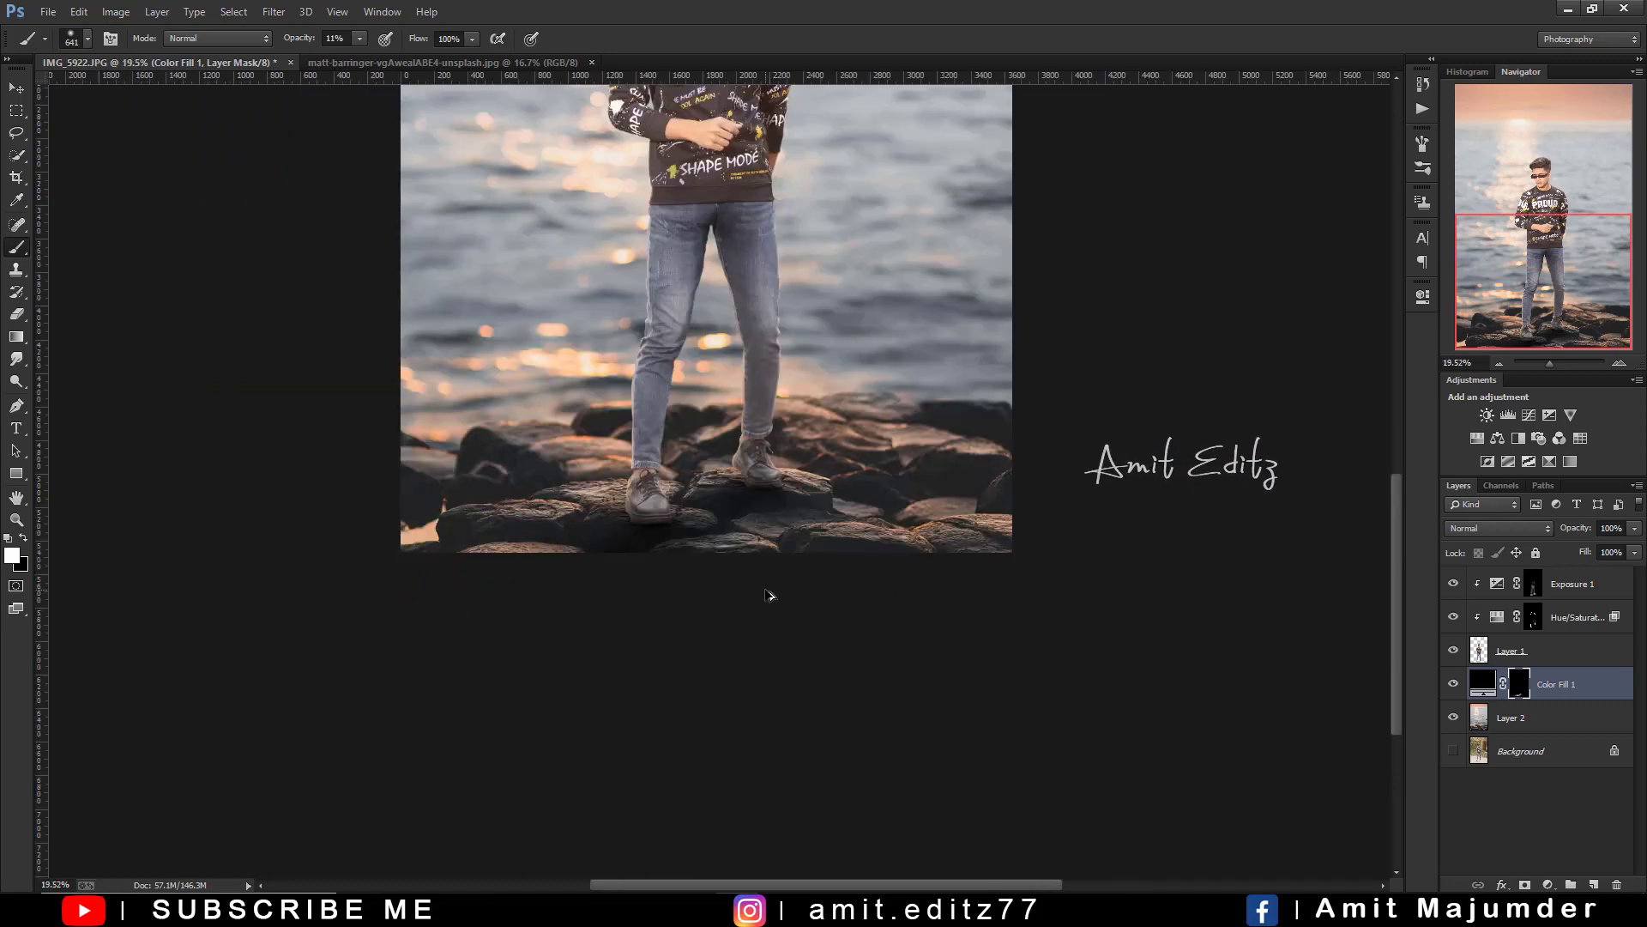
pyautogui.scroll(-2, 768, 595)
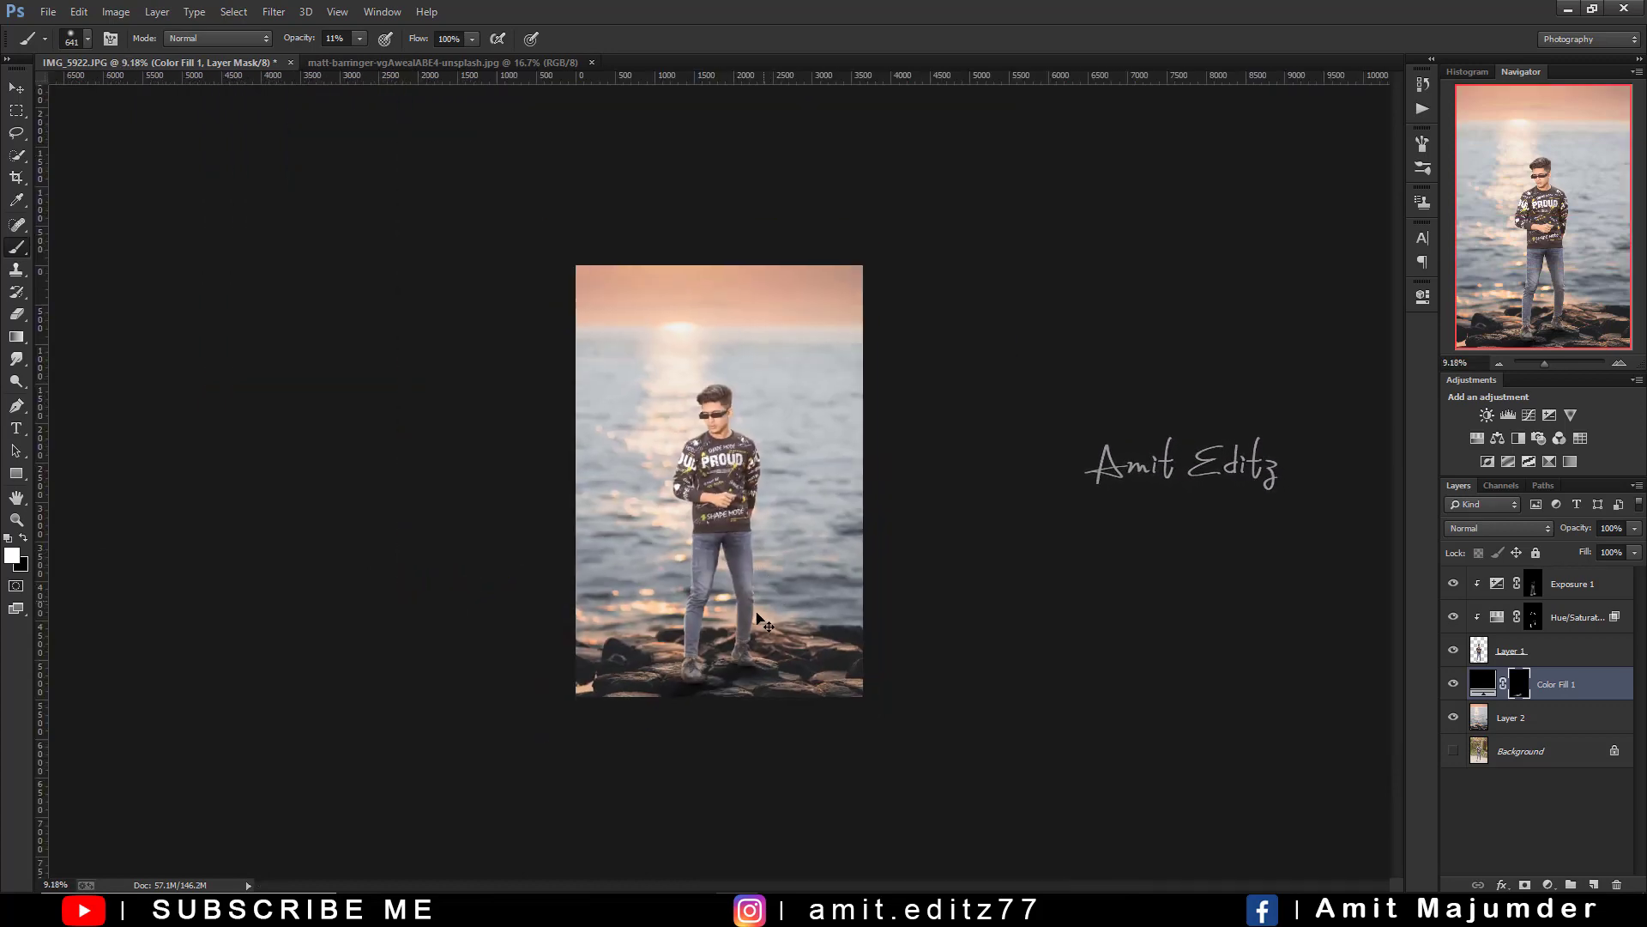
pyautogui.scroll(2, 788, 674)
pyautogui.click(689, 682)
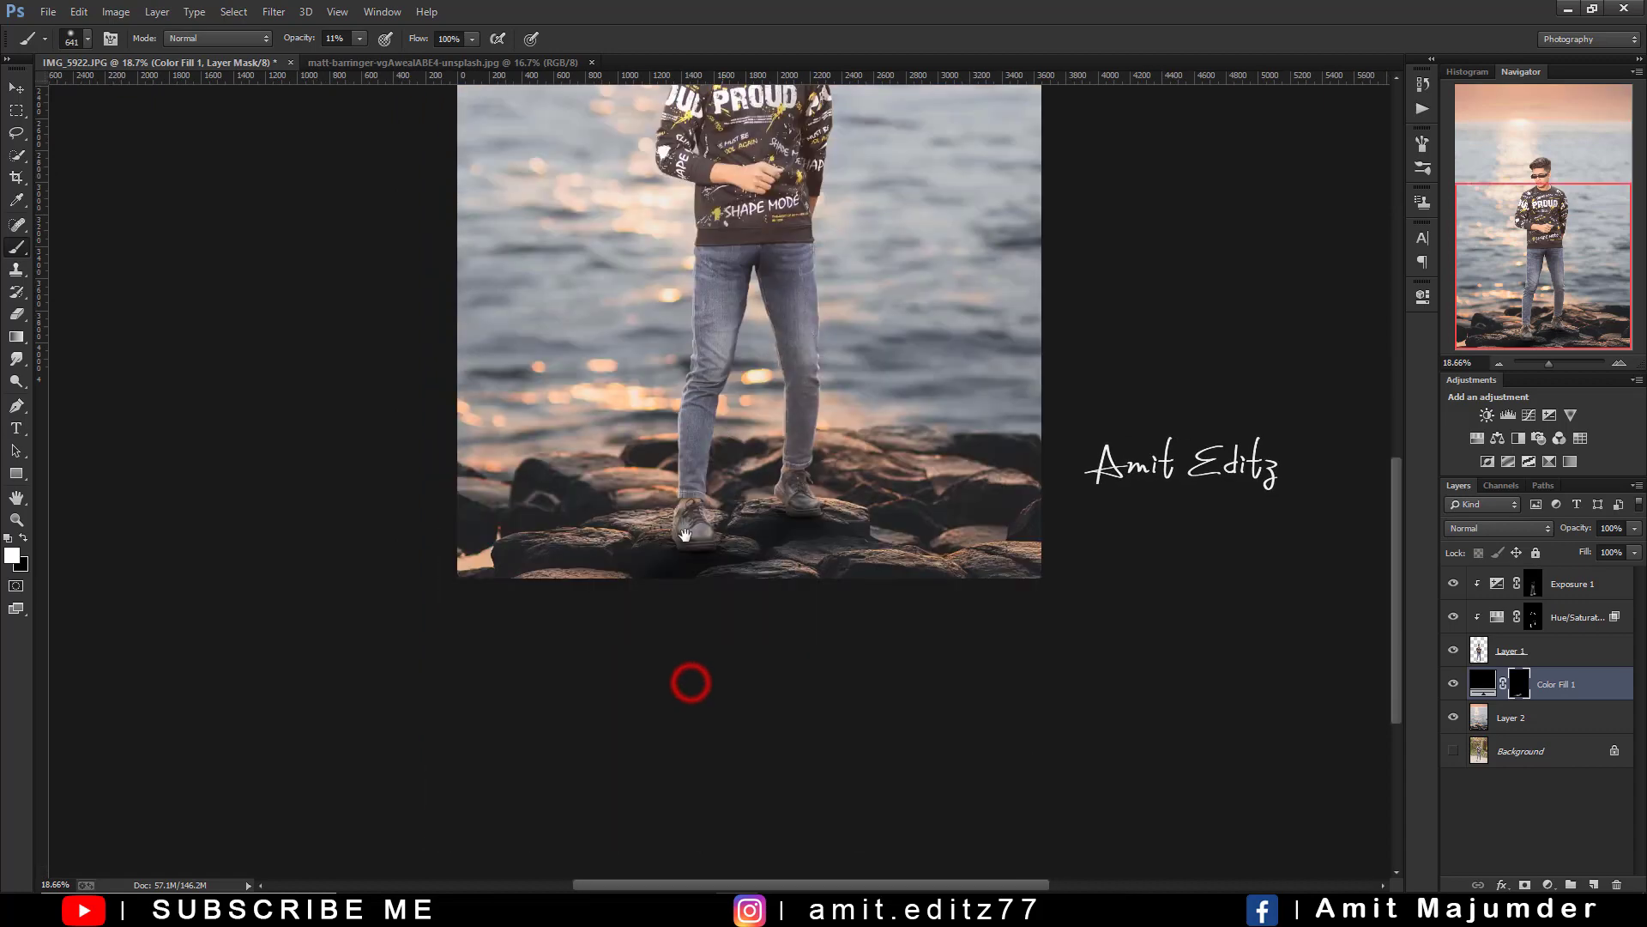
pyautogui.scroll(2, 1219, 583)
pyautogui.scroll(1, 1219, 583)
# - Toggle Hue/Saturation 1 and Exposure 1 visibility to compare their effects, selecting Exposure 1's mask
pyautogui.click(1530, 618)
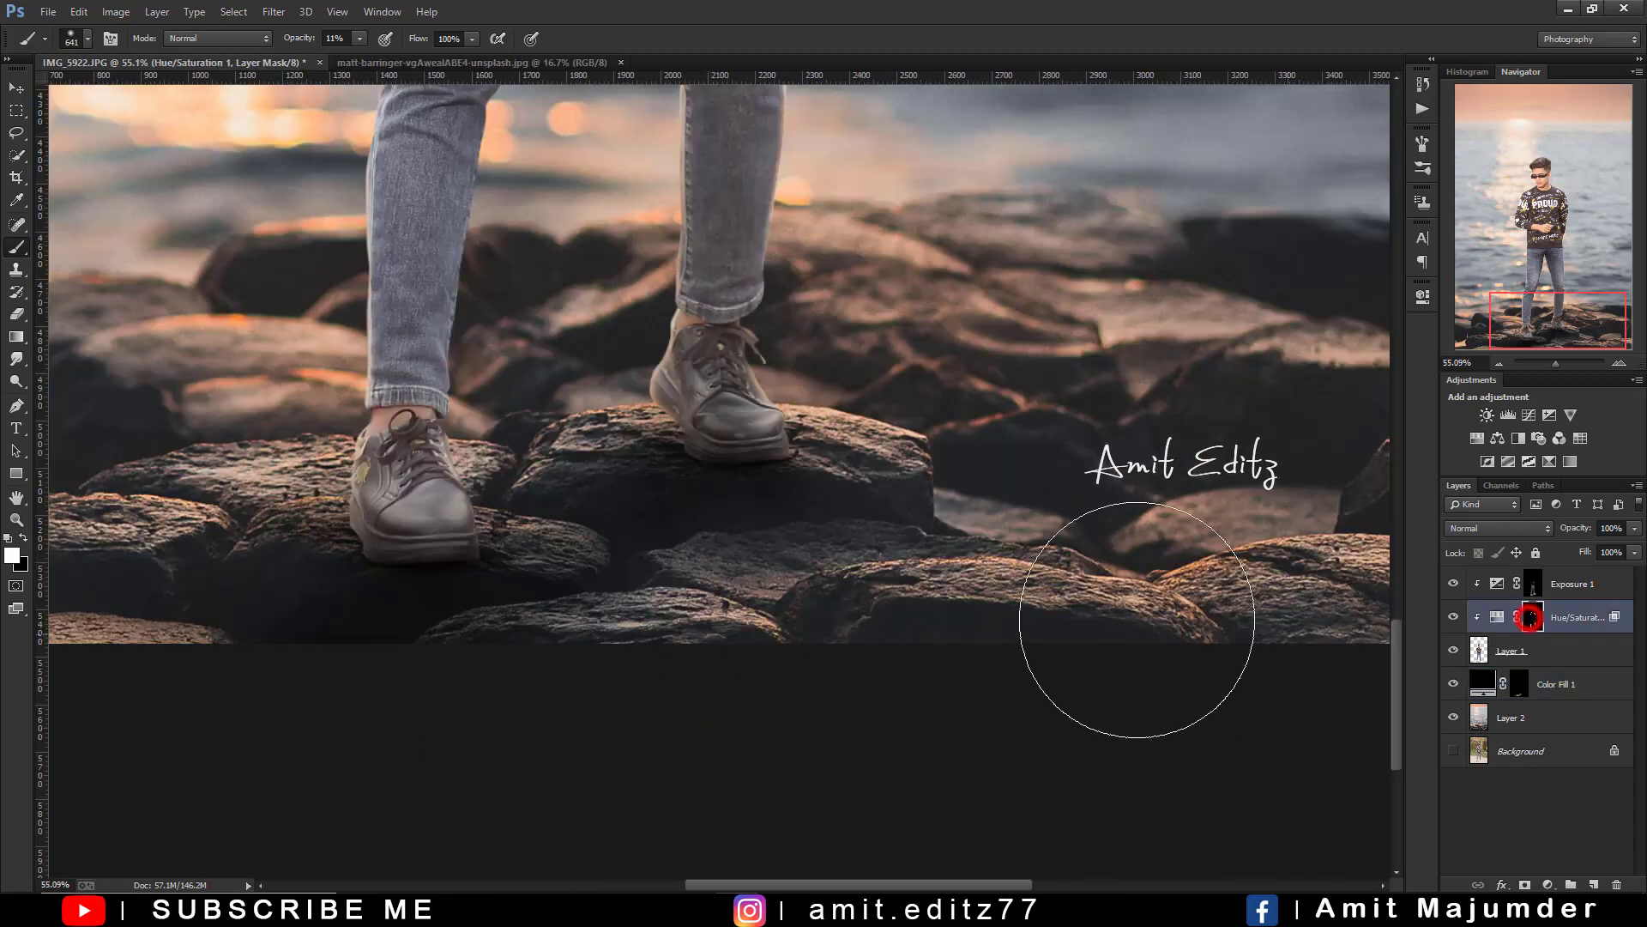
pyautogui.click(1448, 616)
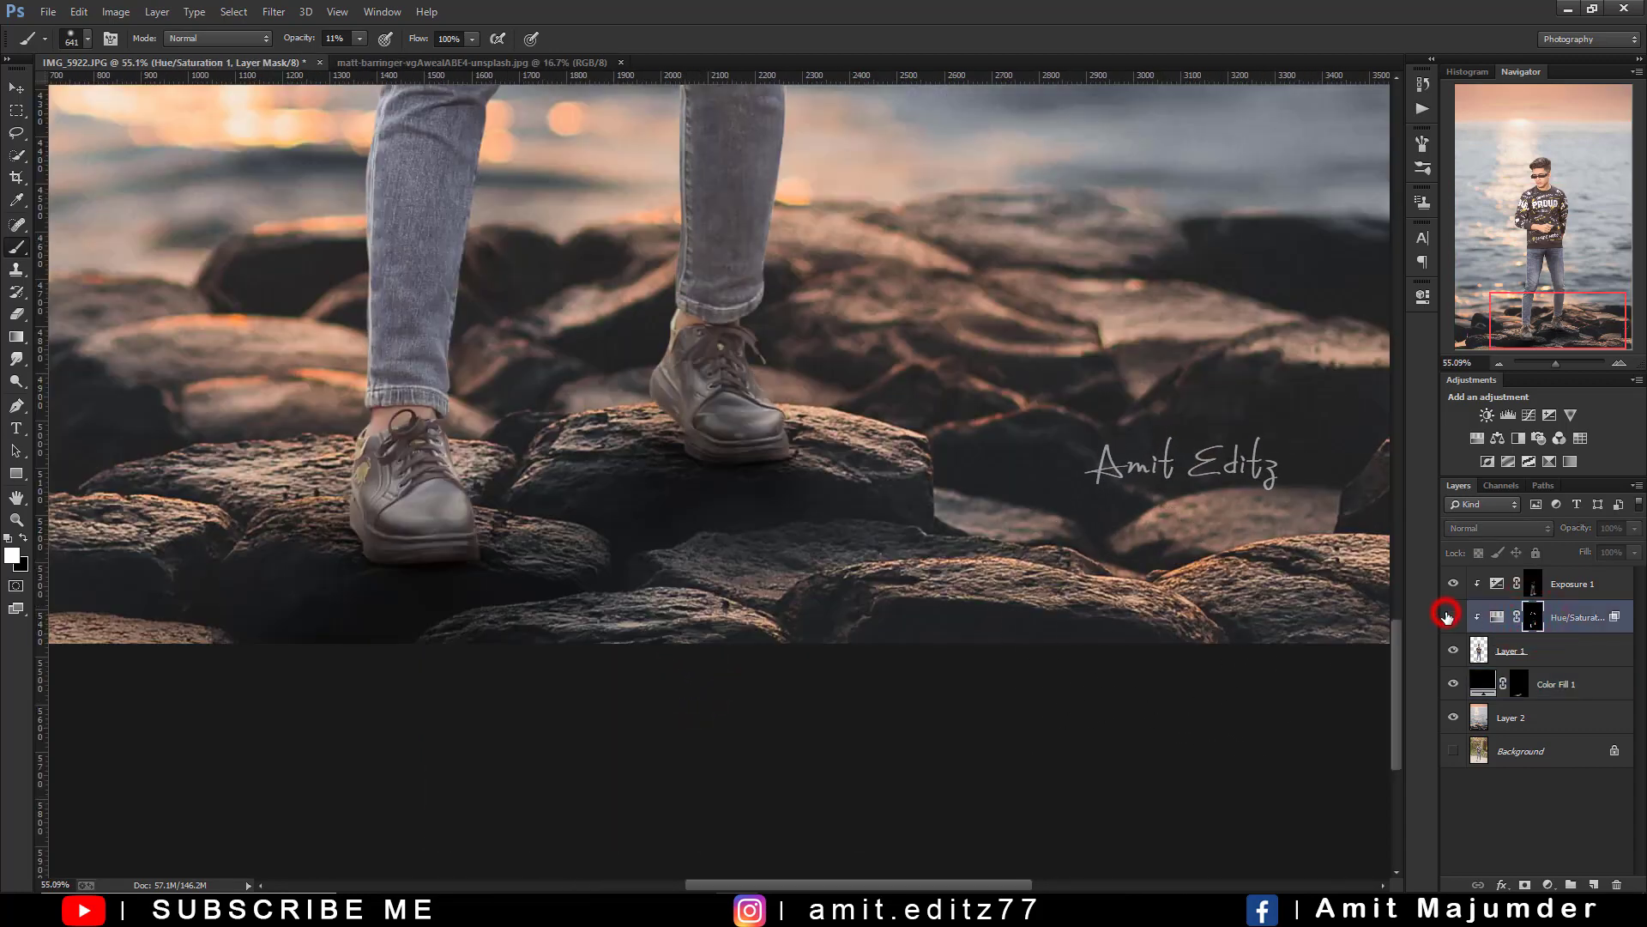
pyautogui.click(1448, 616)
pyautogui.click(1570, 587)
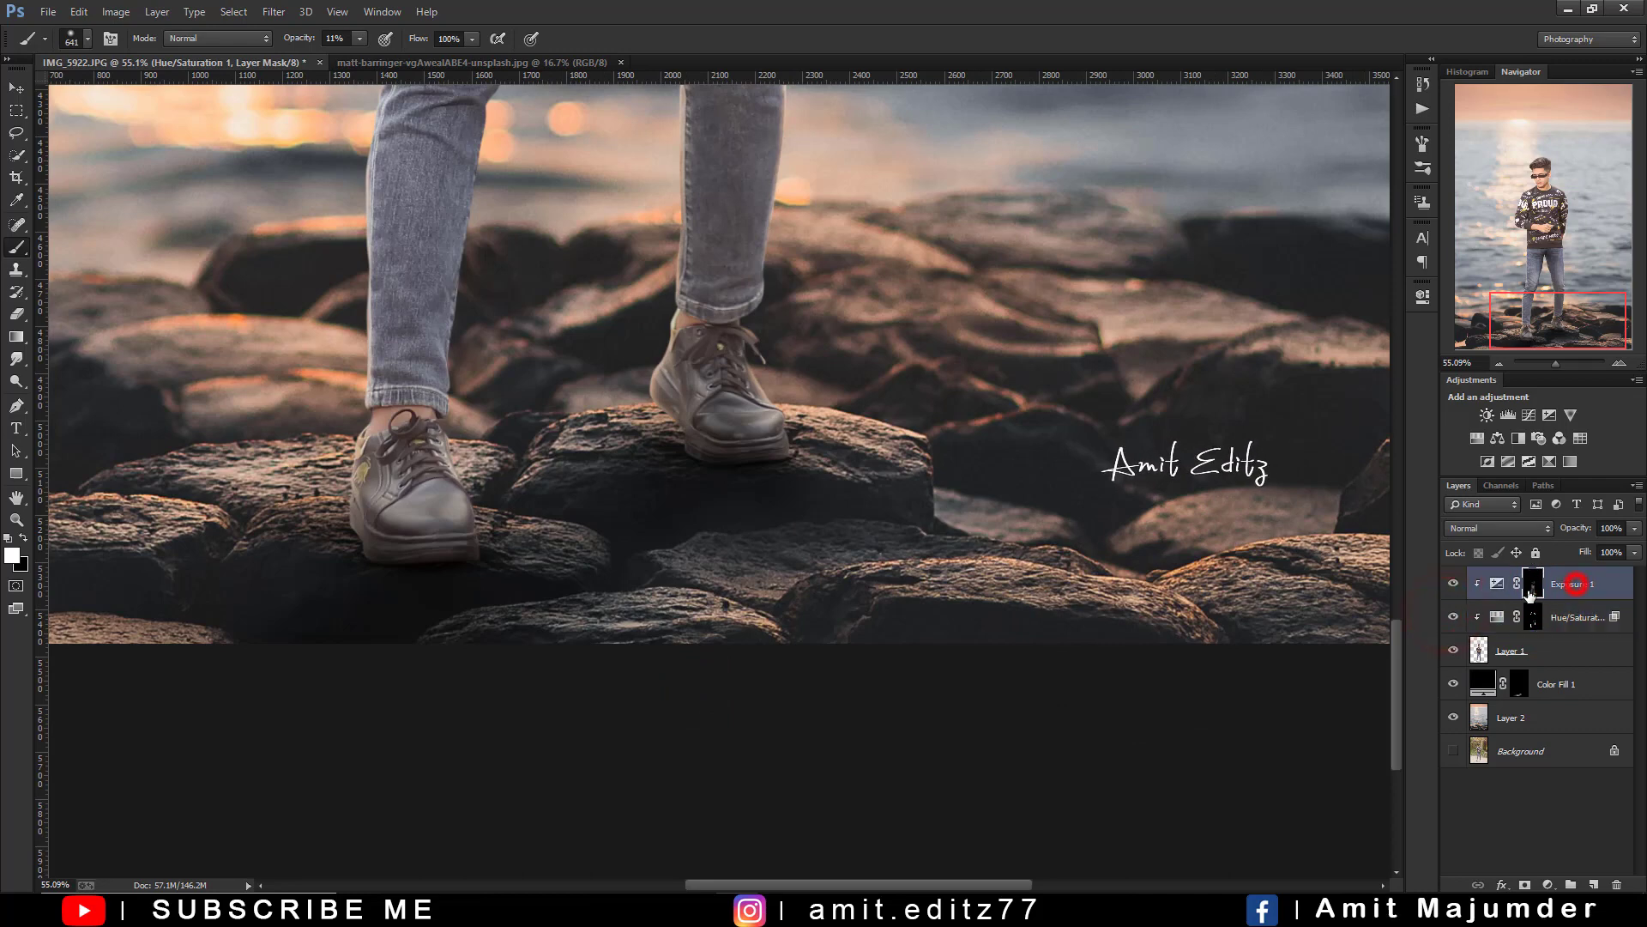
pyautogui.click(1456, 586)
pyautogui.click(403, 560)
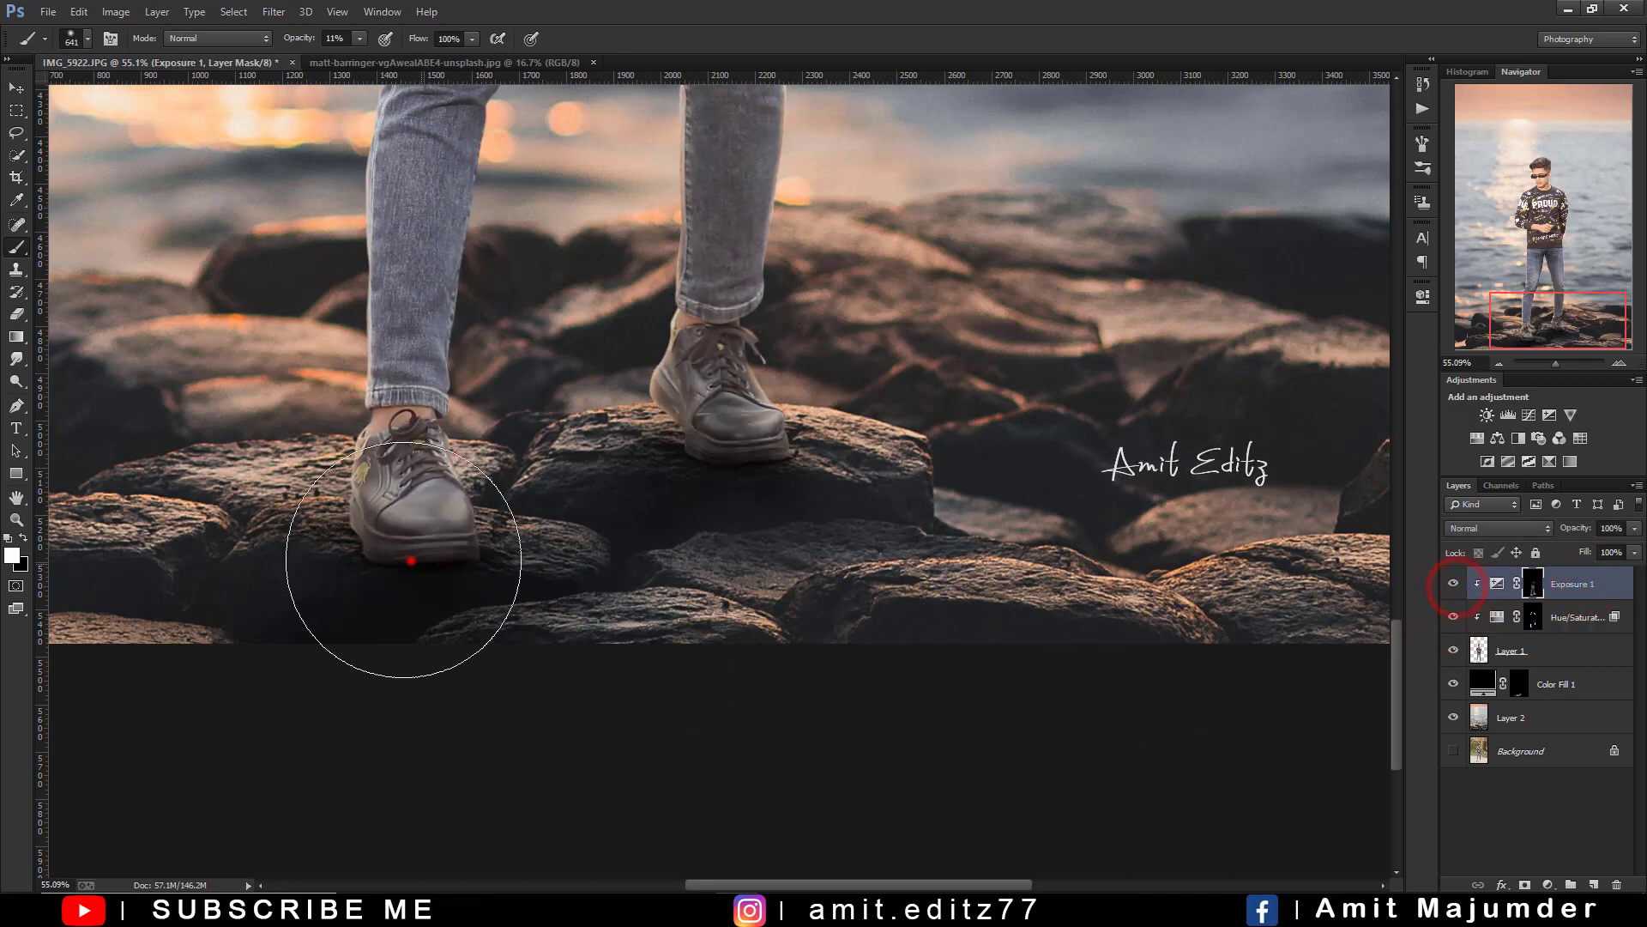
# - Brush Exposure 1 darkening onto both shoes through its mask
pyautogui.click(440, 343)
pyautogui.click(753, 463)
pyautogui.scroll(-2, 746, 480)
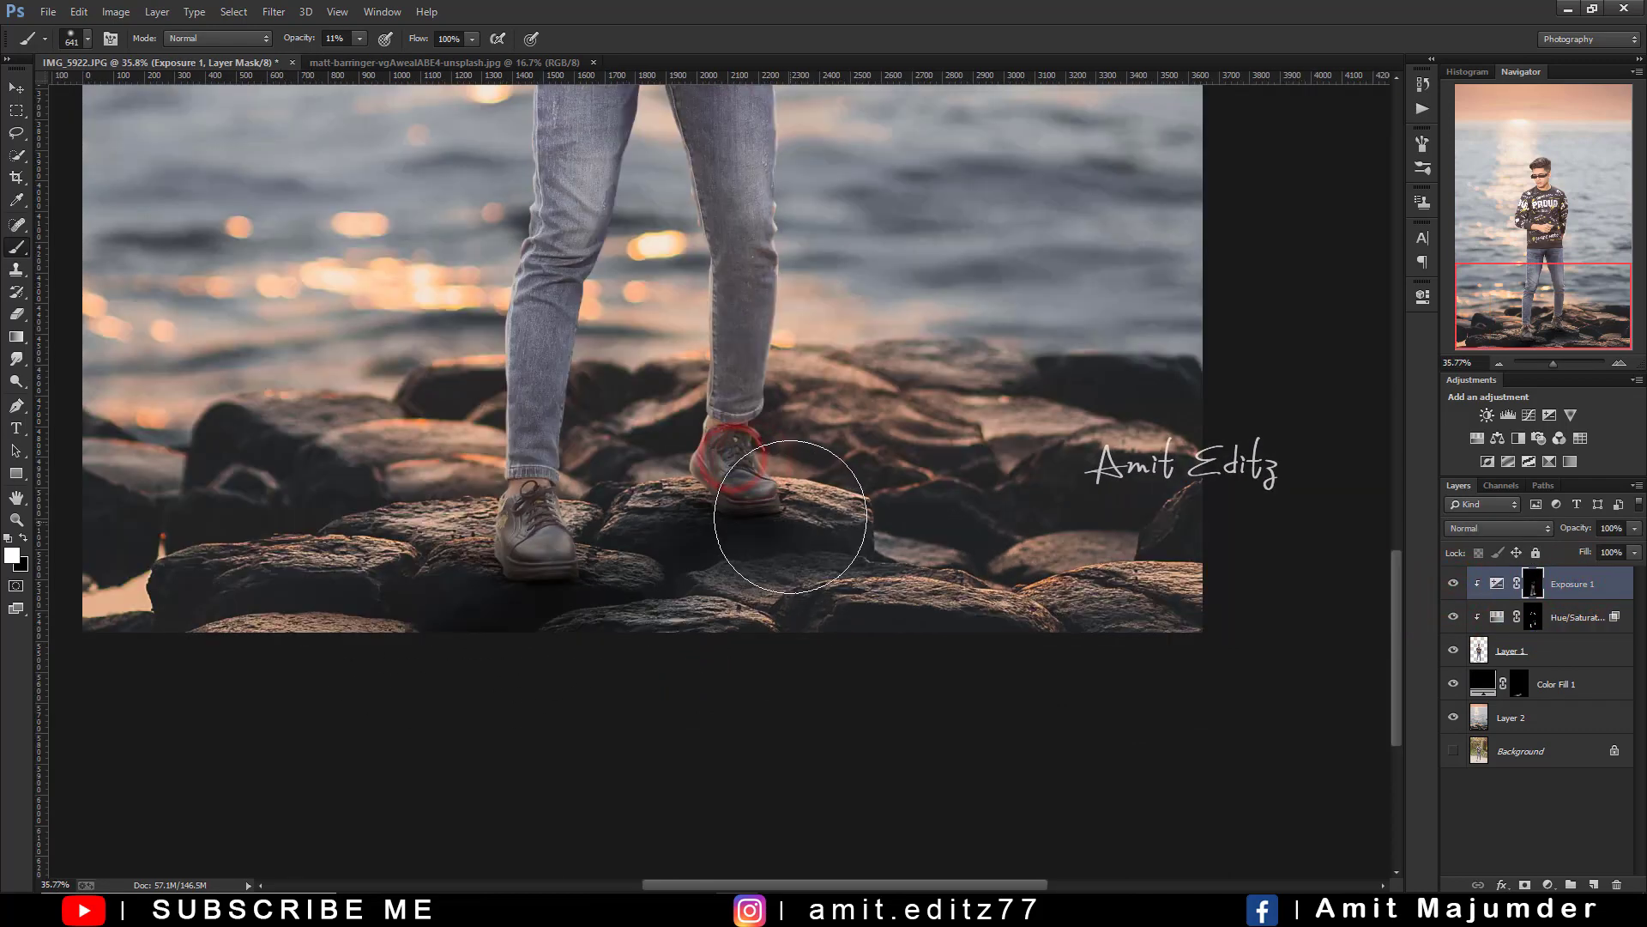
pyautogui.click(755, 541)
pyautogui.click(562, 607)
pyautogui.scroll(-3, 558, 607)
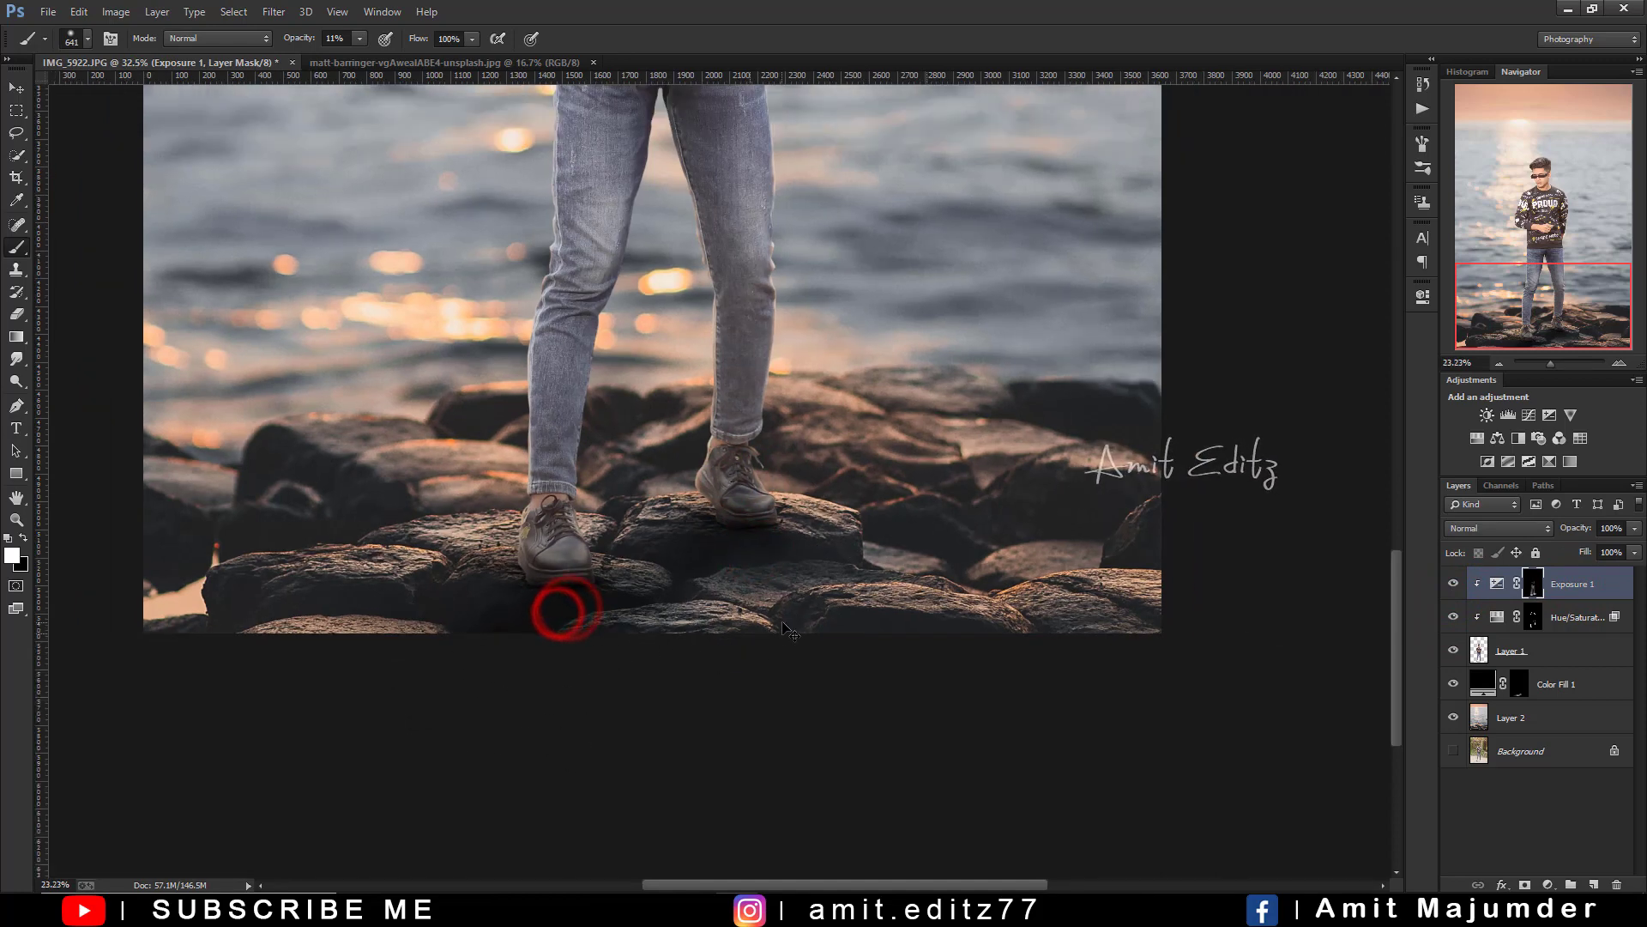
pyautogui.scroll(-1, 789, 630)
pyautogui.scroll(-1, 789, 630)
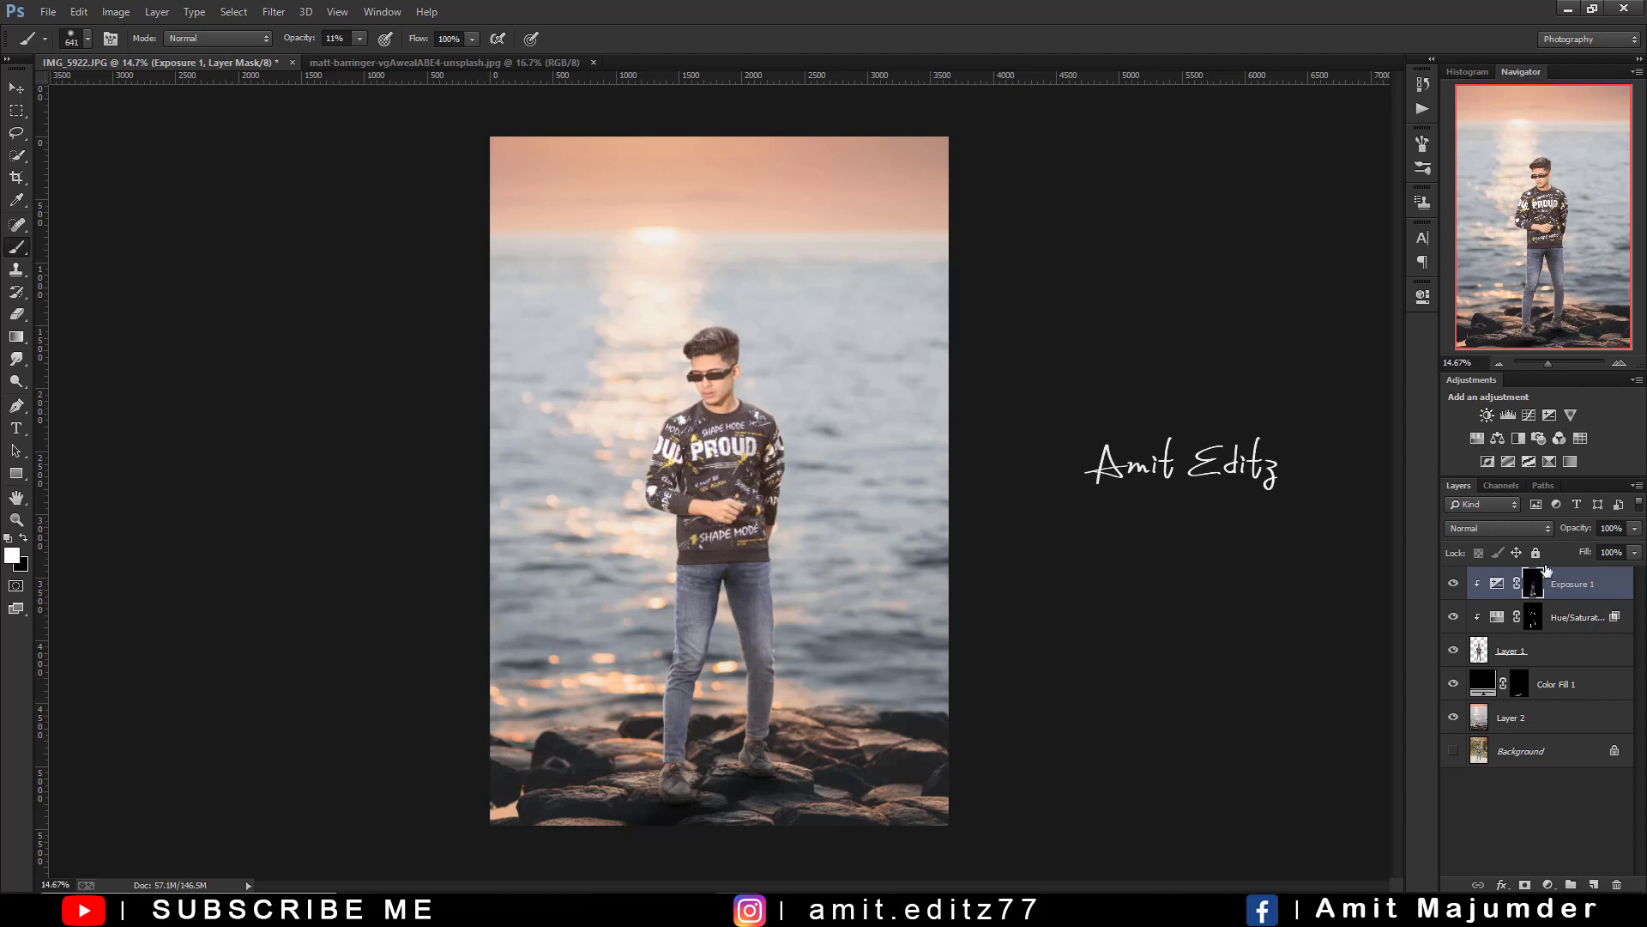
# - Stamp all visible layers into a new merged Layer 3, dismissing an accidental crop
pyautogui.hotkey('ctrl', 'shift', 'alt', 'n')
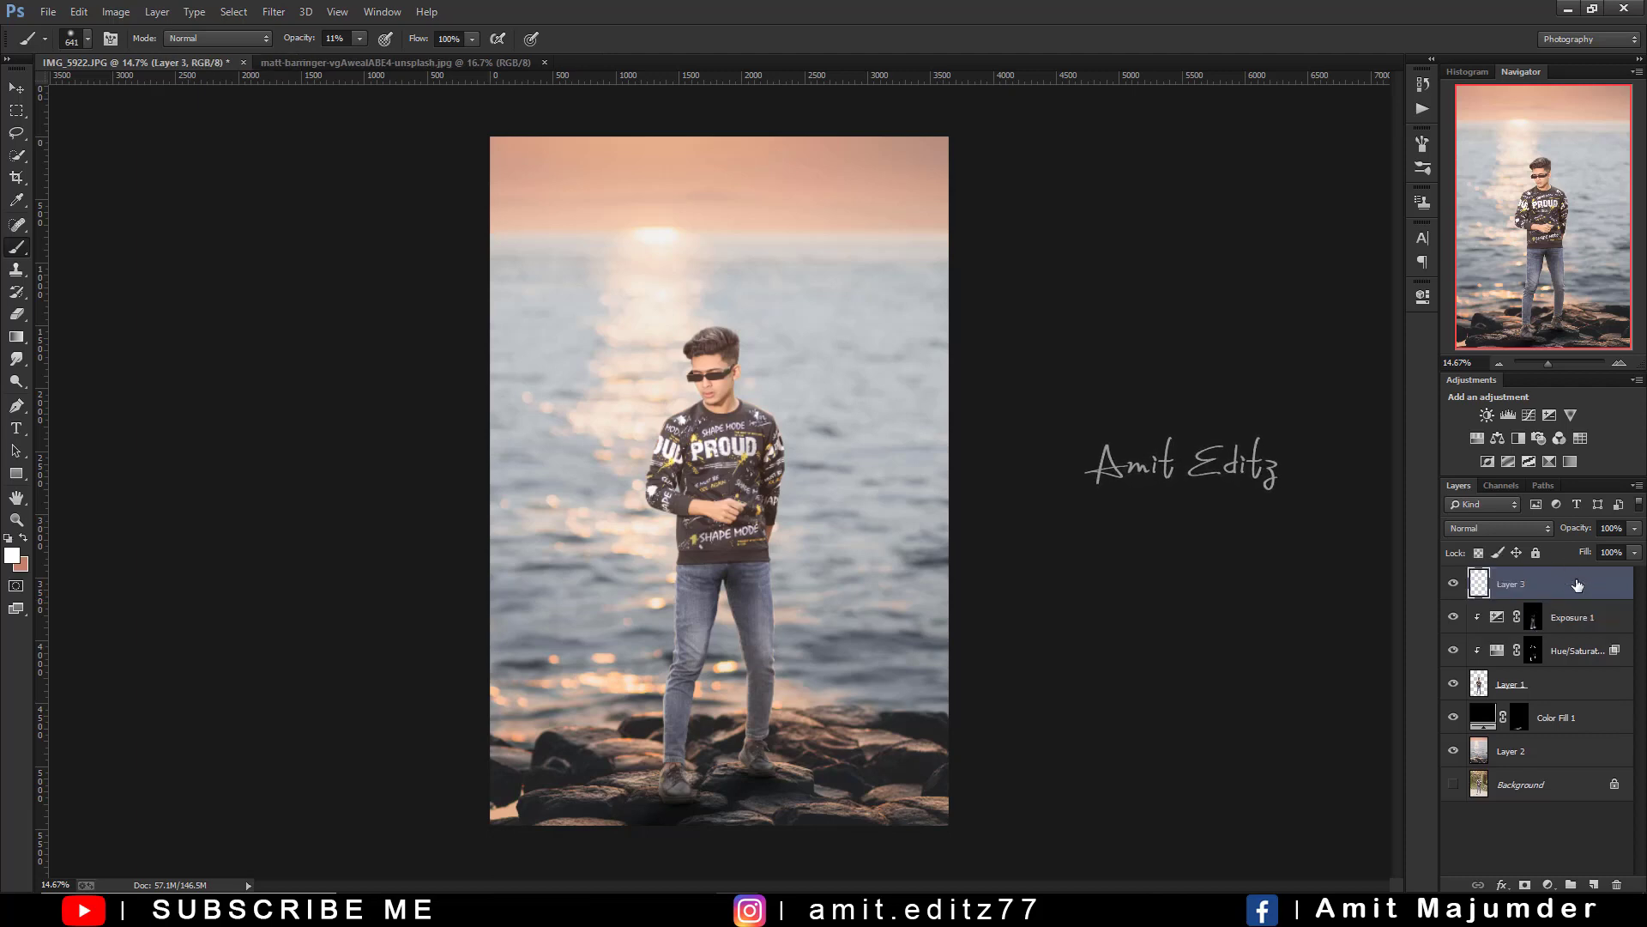
pyautogui.click(17, 177)
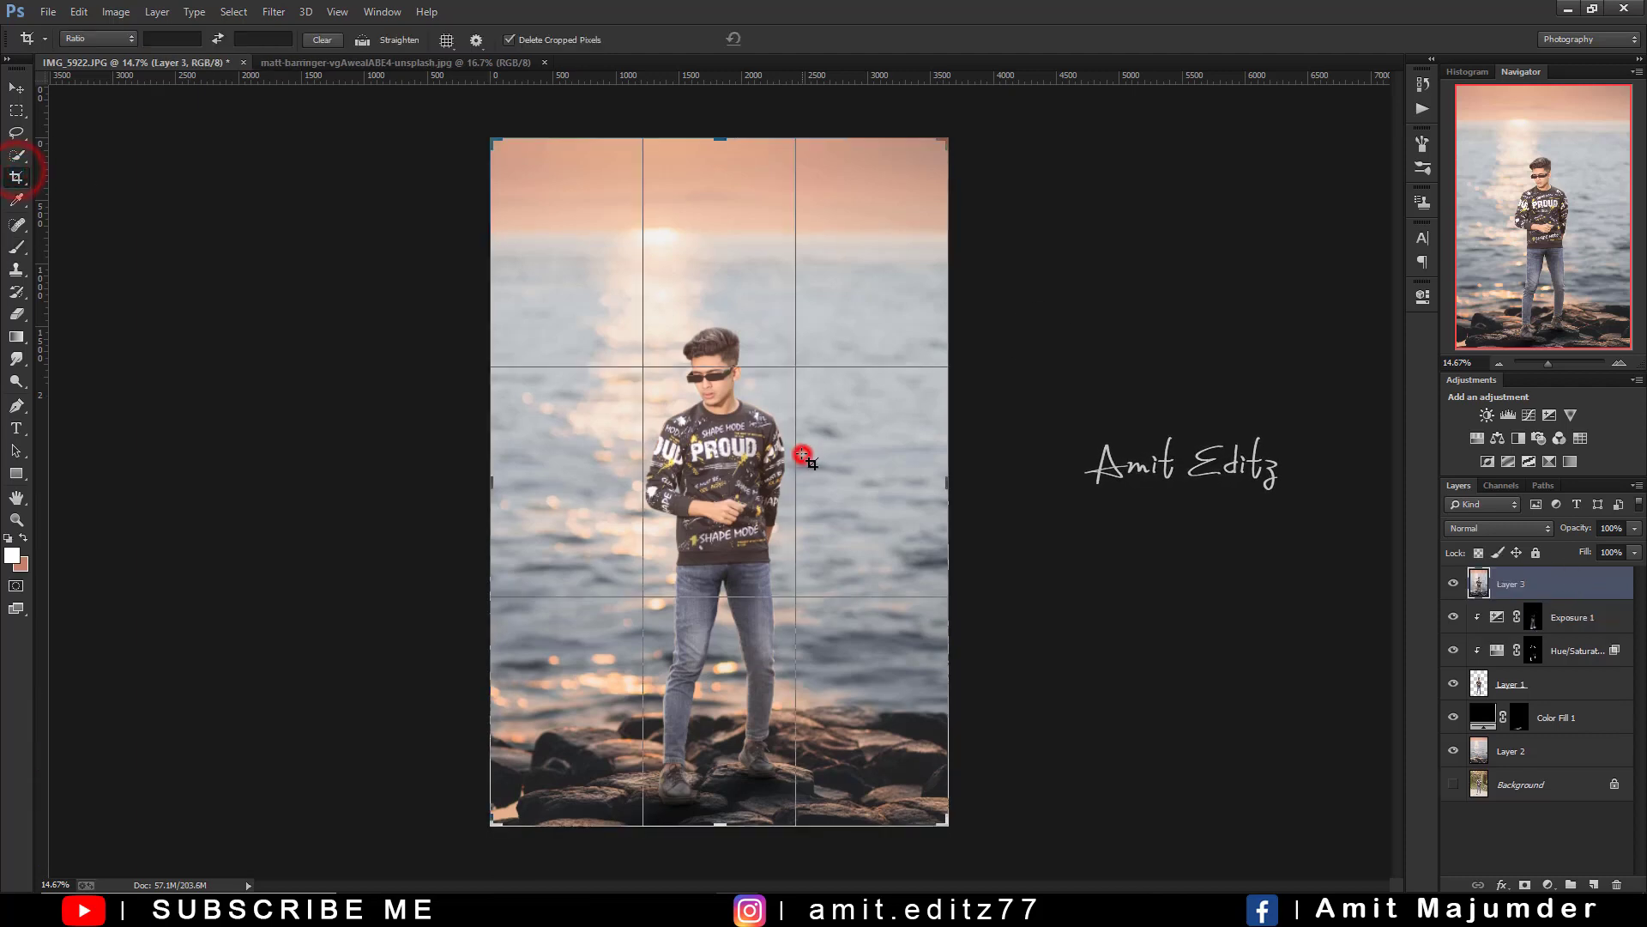
pyautogui.press('Escape')
pyautogui.scroll(3, 798, 462)
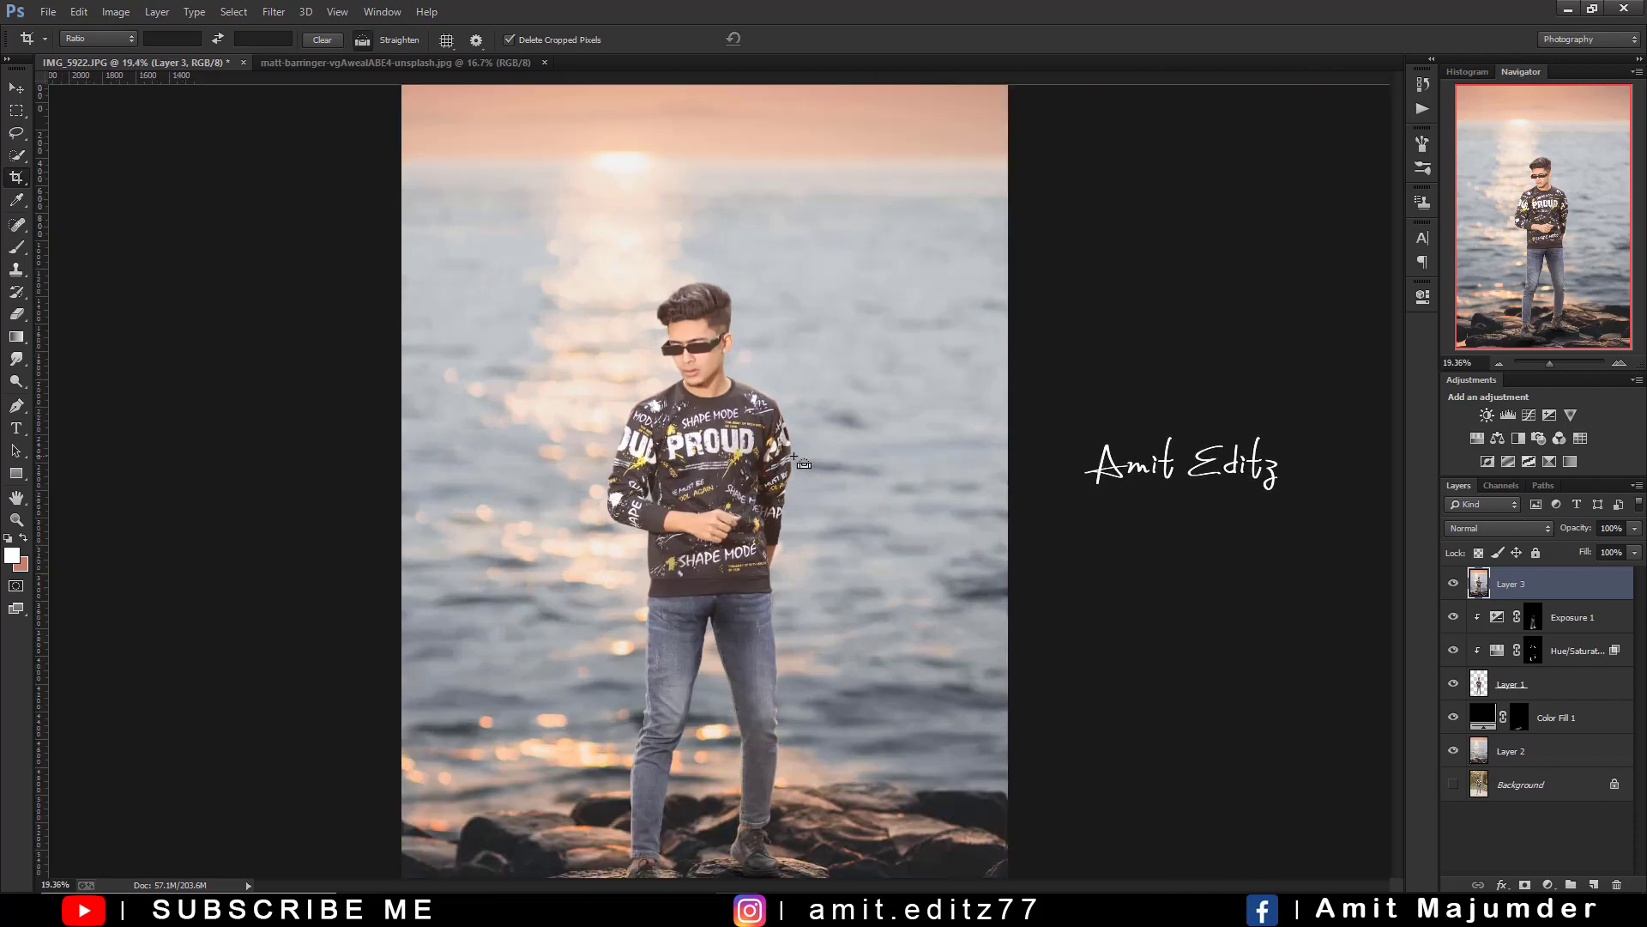
pyautogui.scroll(-1, 798, 461)
pyautogui.scroll(-1, 798, 461)
# - Duplicate Layer 3 as Layer 3 copy and apply the Camera Raw Filter to it
pyautogui.moveTo(1544, 588)
pyautogui.mouseDown()
pyautogui.moveTo(1563, 650)
pyautogui.moveTo(1540, 579)
pyautogui.mouseUp()
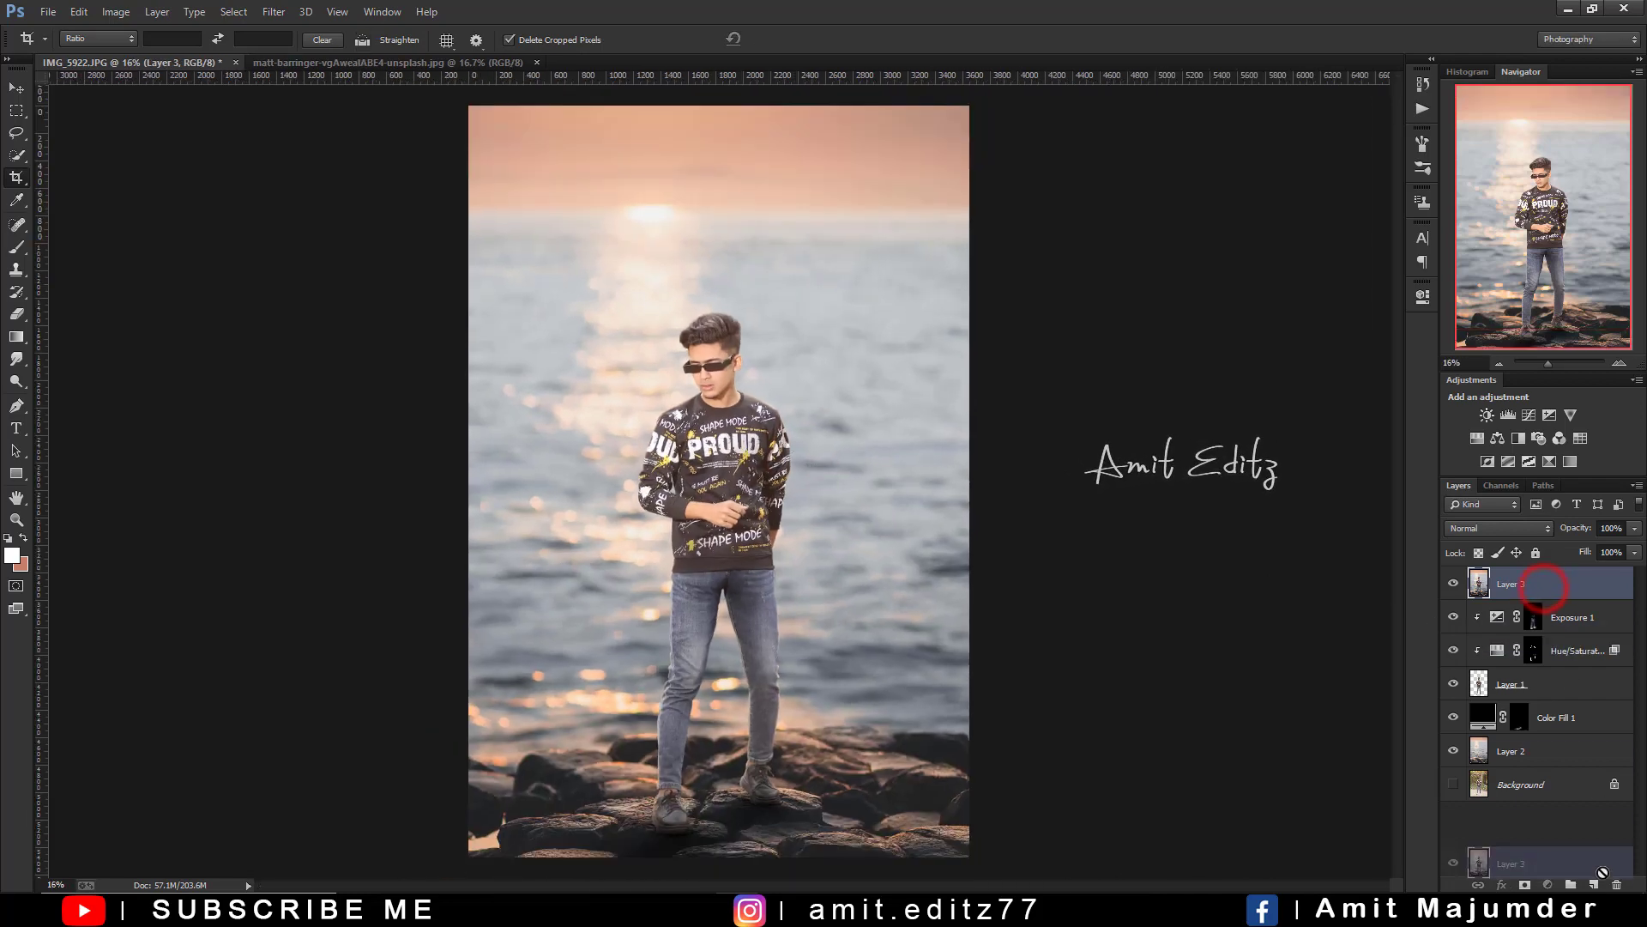
pyautogui.hotkey('ctrl', 'j')
pyautogui.click(274, 12)
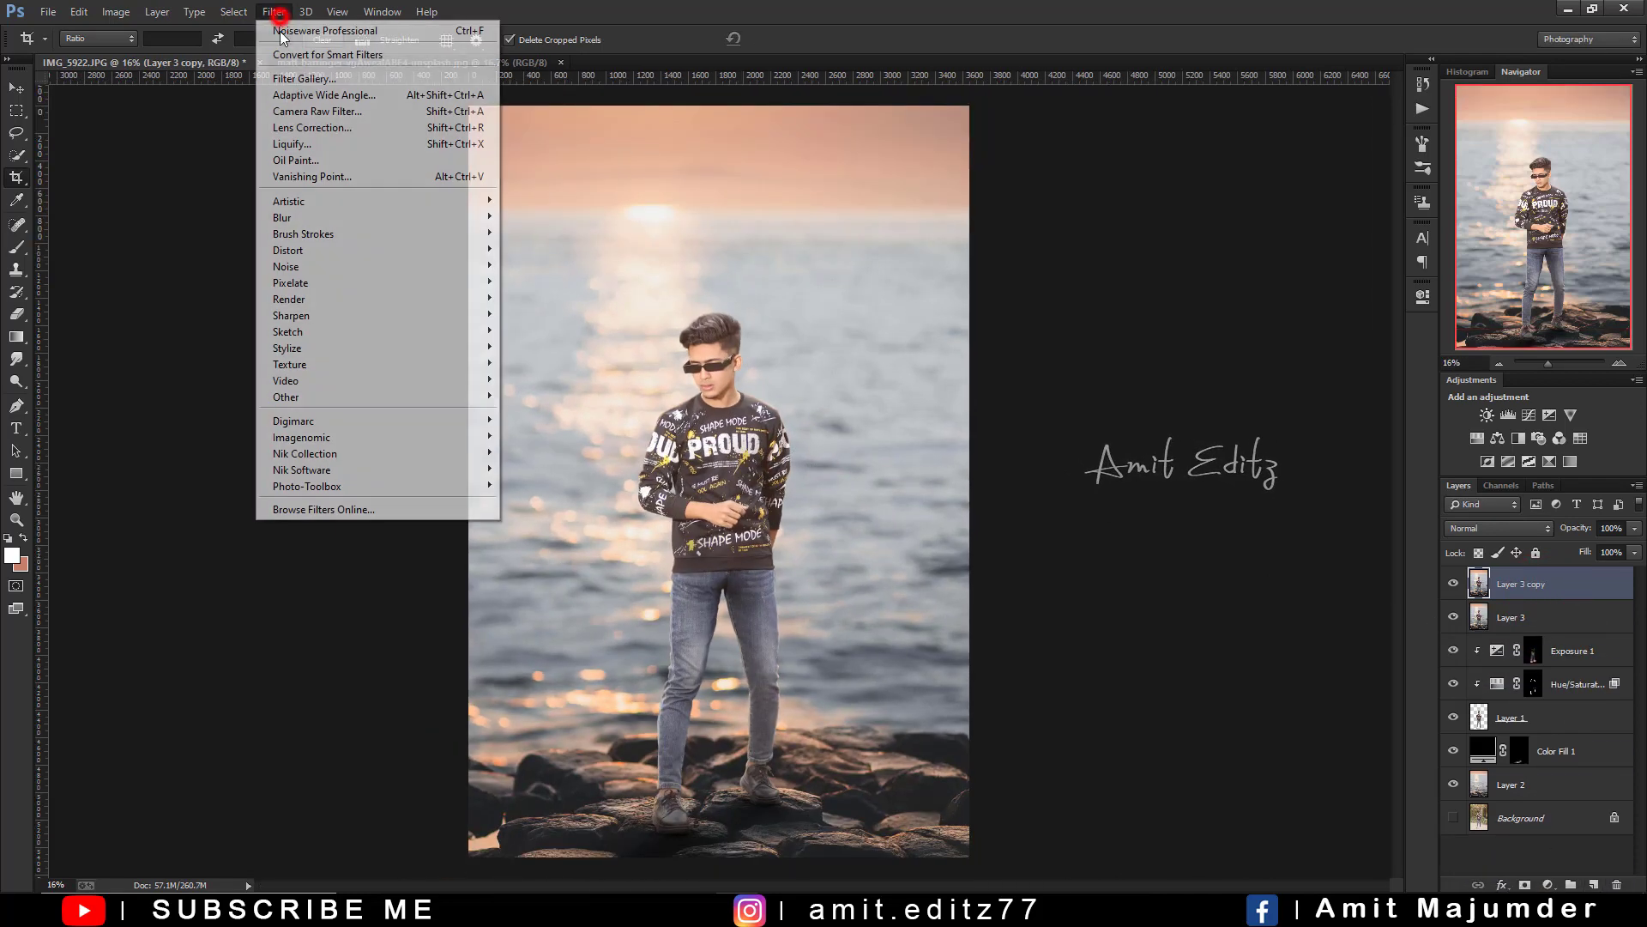
pyautogui.click(312, 110)
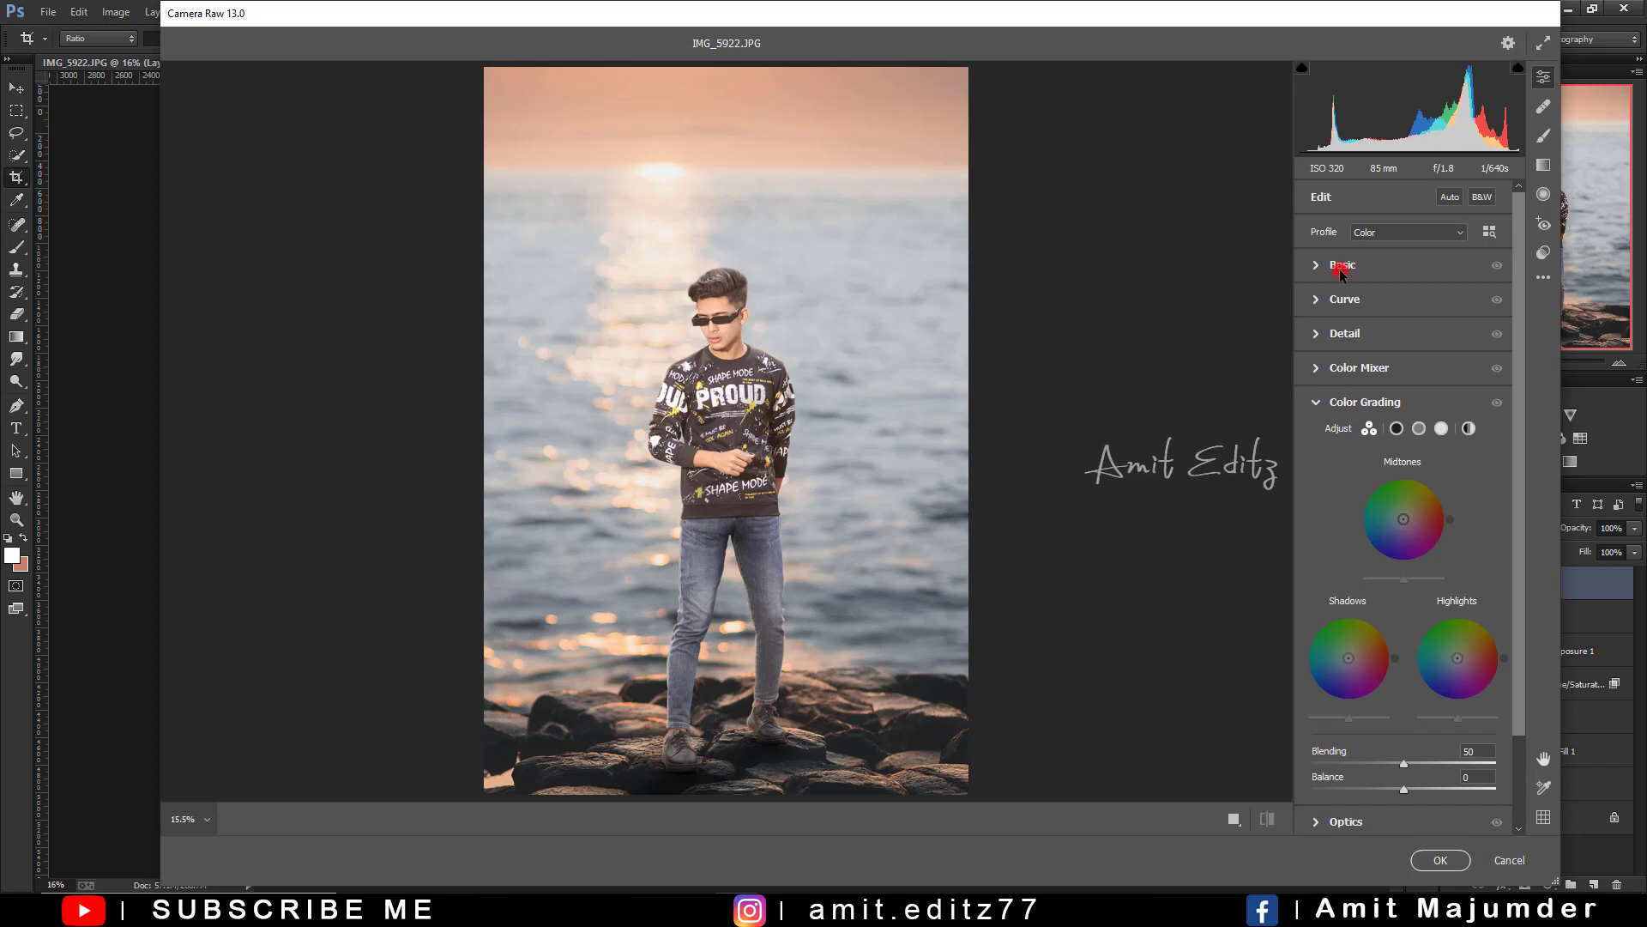
# - In Camera Raw, set Contrast +14, Blacks -16 and Dehaze +8
pyautogui.click(1343, 266)
pyautogui.moveTo(1398, 423)
pyautogui.mouseDown()
pyautogui.moveTo(1434, 425)
pyautogui.moveTo(1417, 426)
pyautogui.mouseUp()
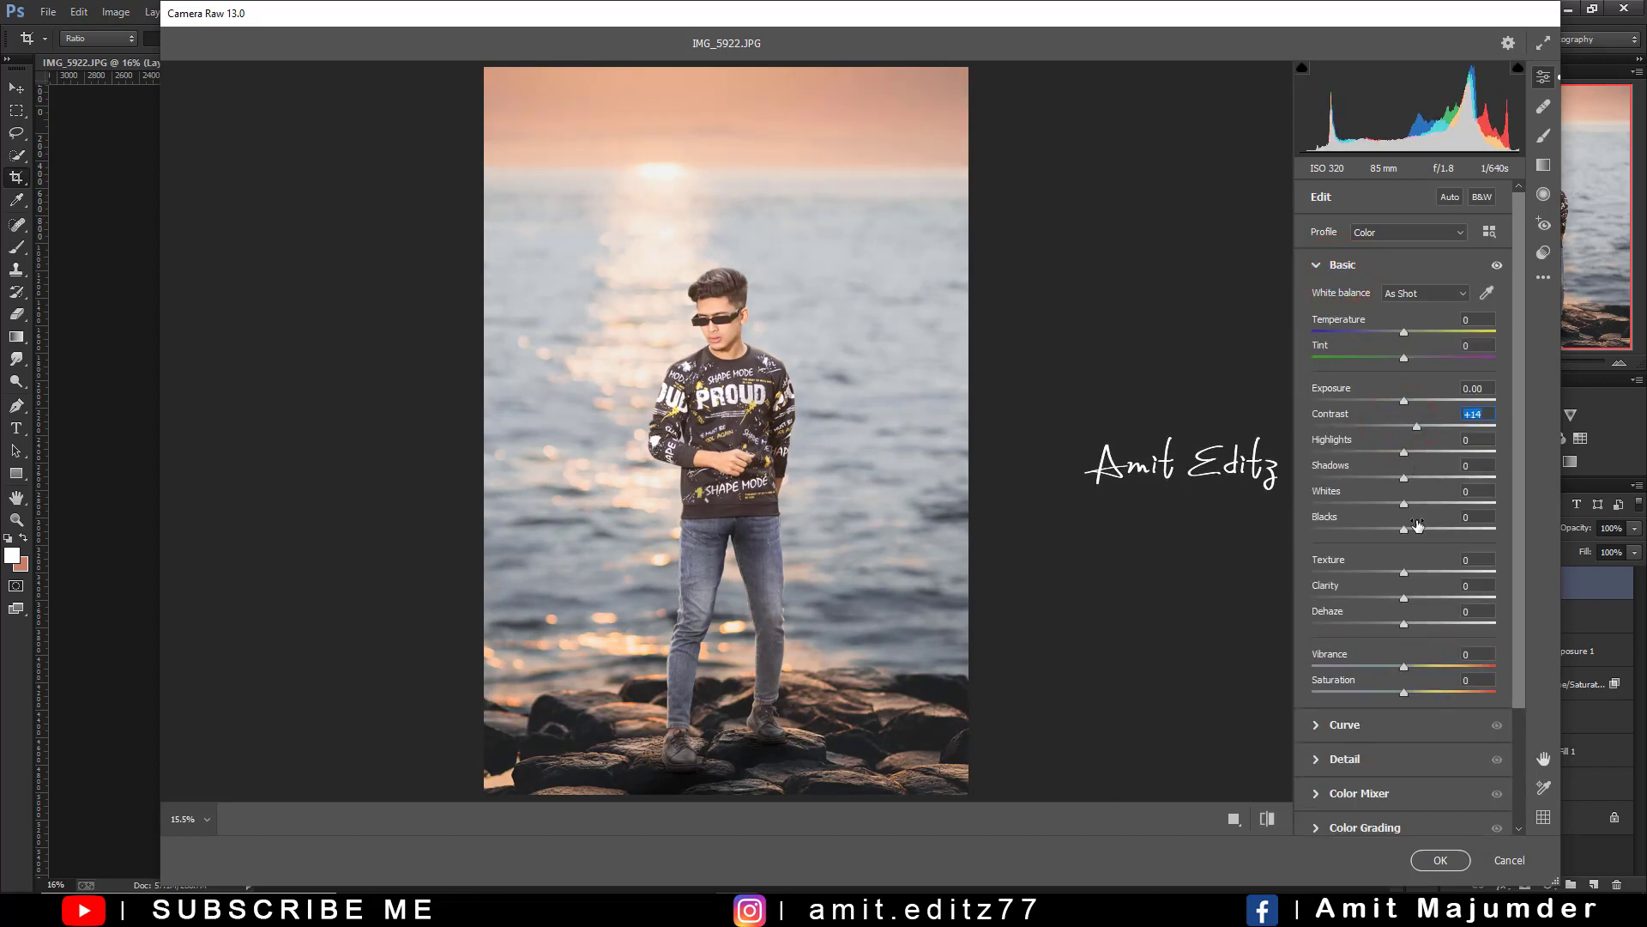
pyautogui.moveTo(1404, 526); pyautogui.dragTo(1385, 520)
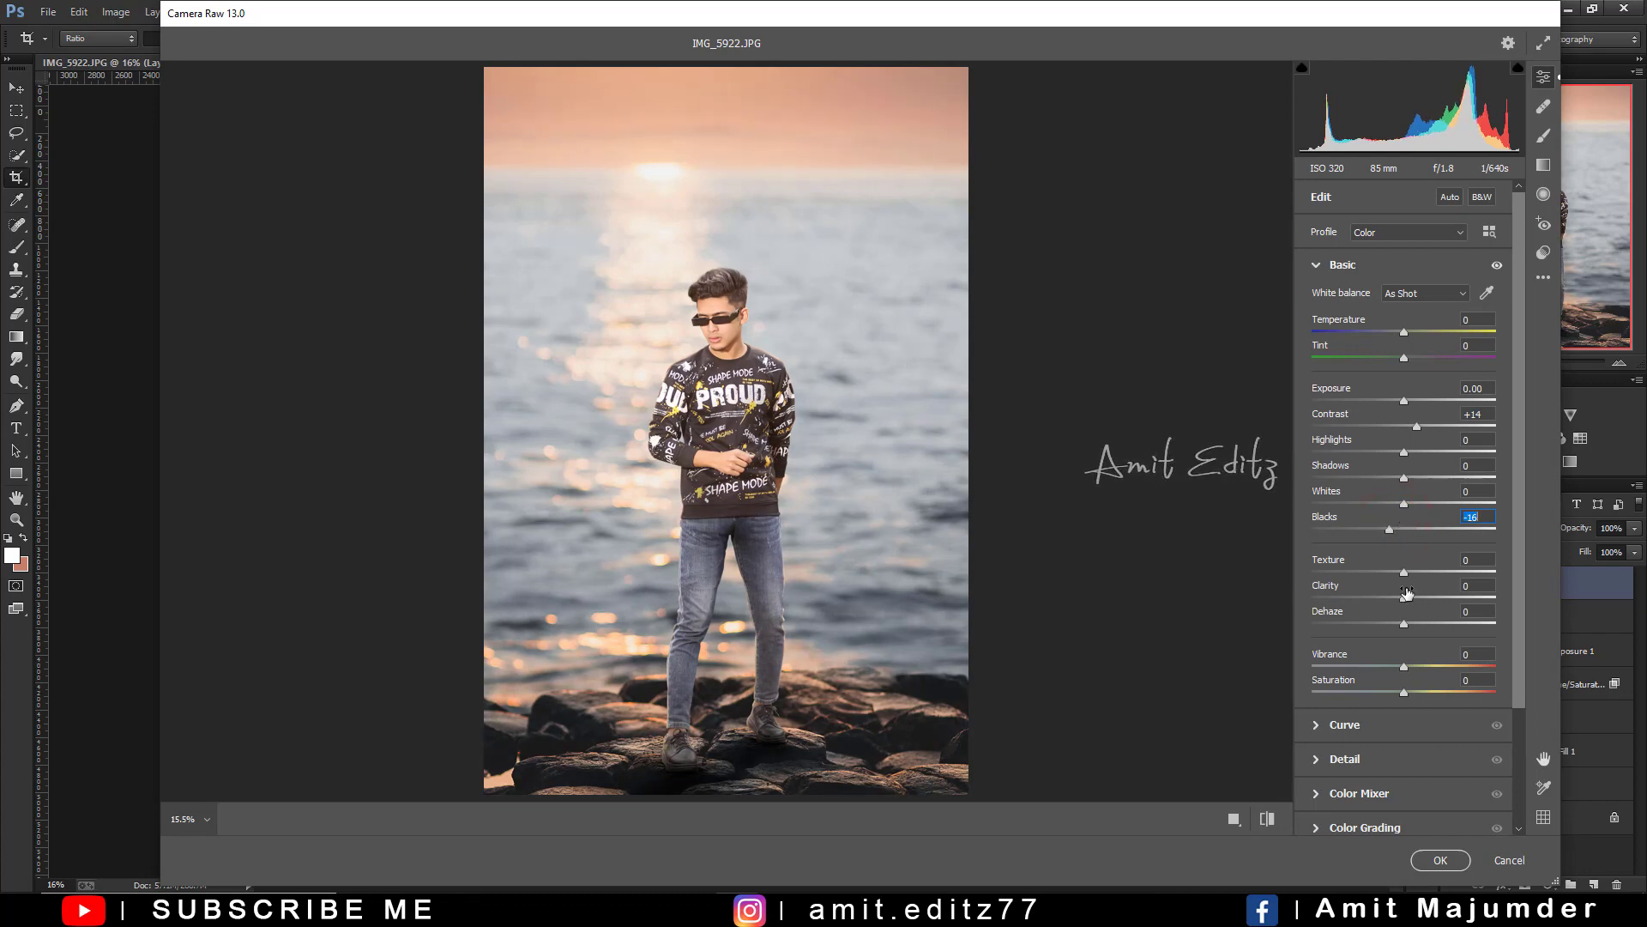
pyautogui.moveTo(1407, 624); pyautogui.dragTo(1411, 627)
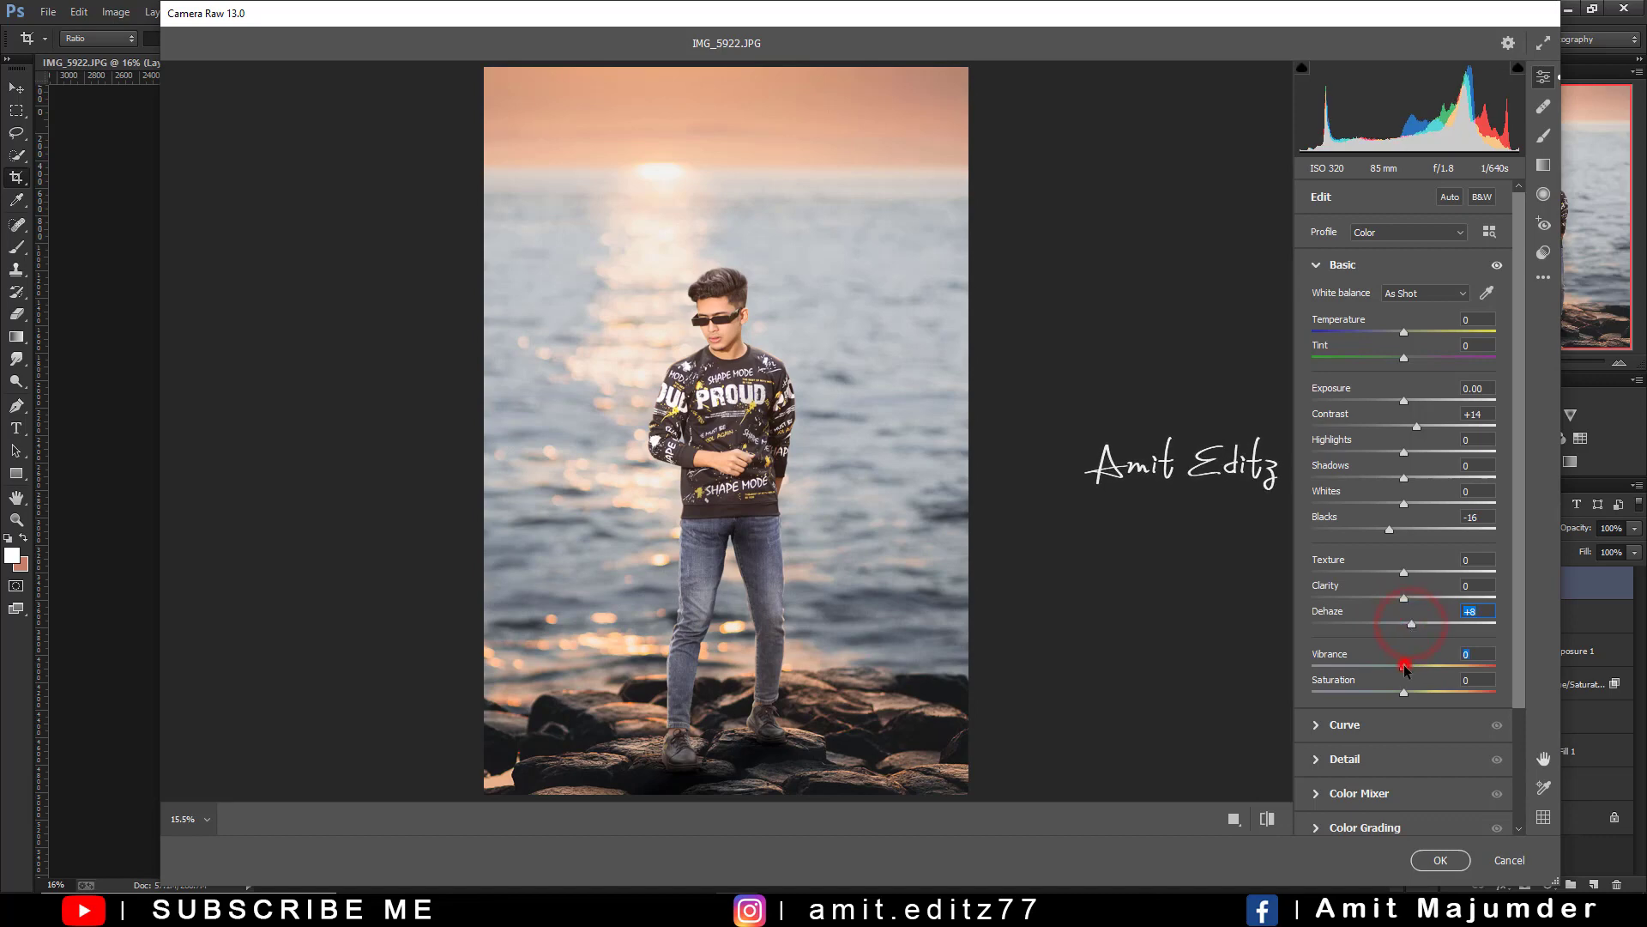
# - In the Color Mixer, set Oranges luminance +14, Blues saturation +60 and Blues hue -16
pyautogui.click(1373, 793)
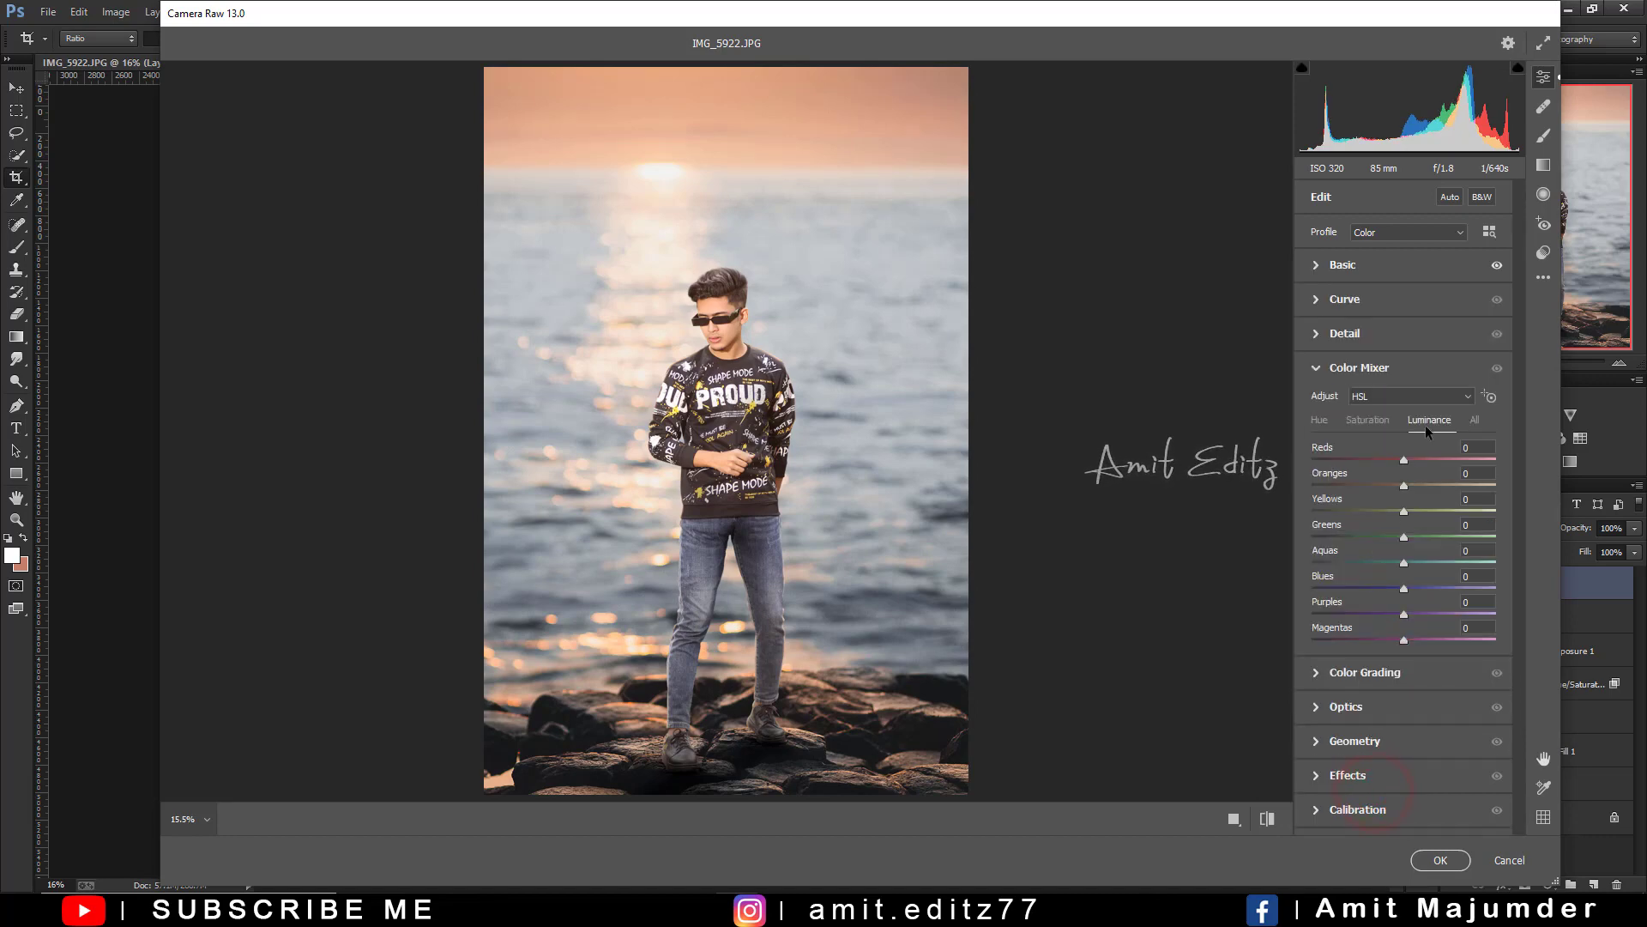
pyautogui.moveTo(1404, 485); pyautogui.dragTo(1417, 486)
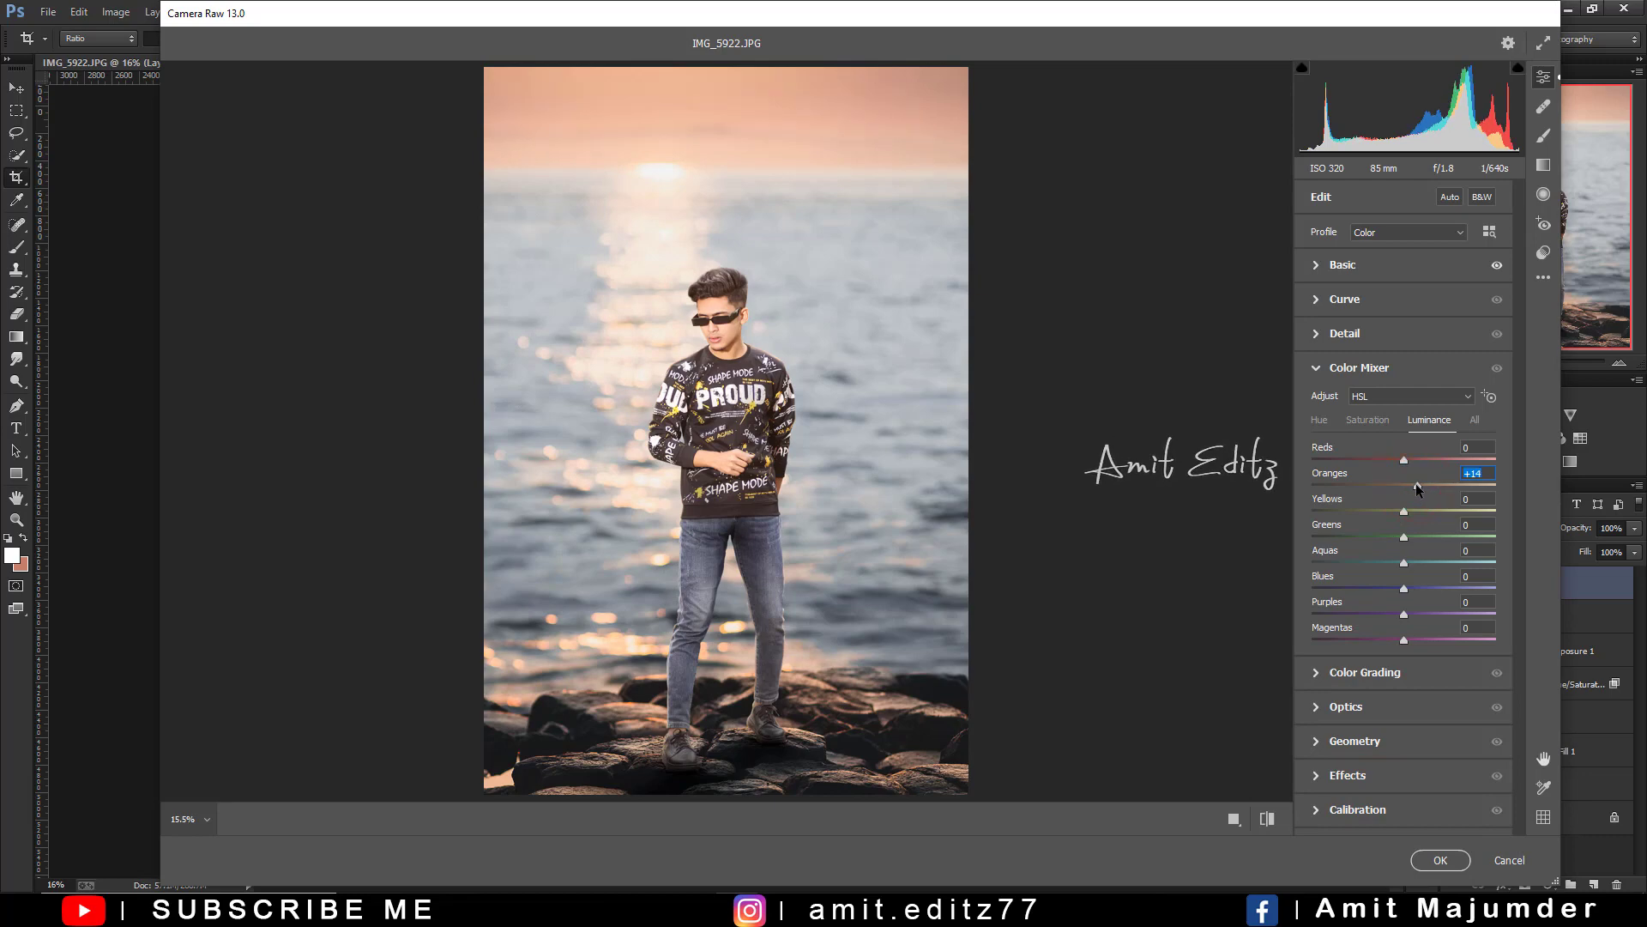
pyautogui.click(1324, 420)
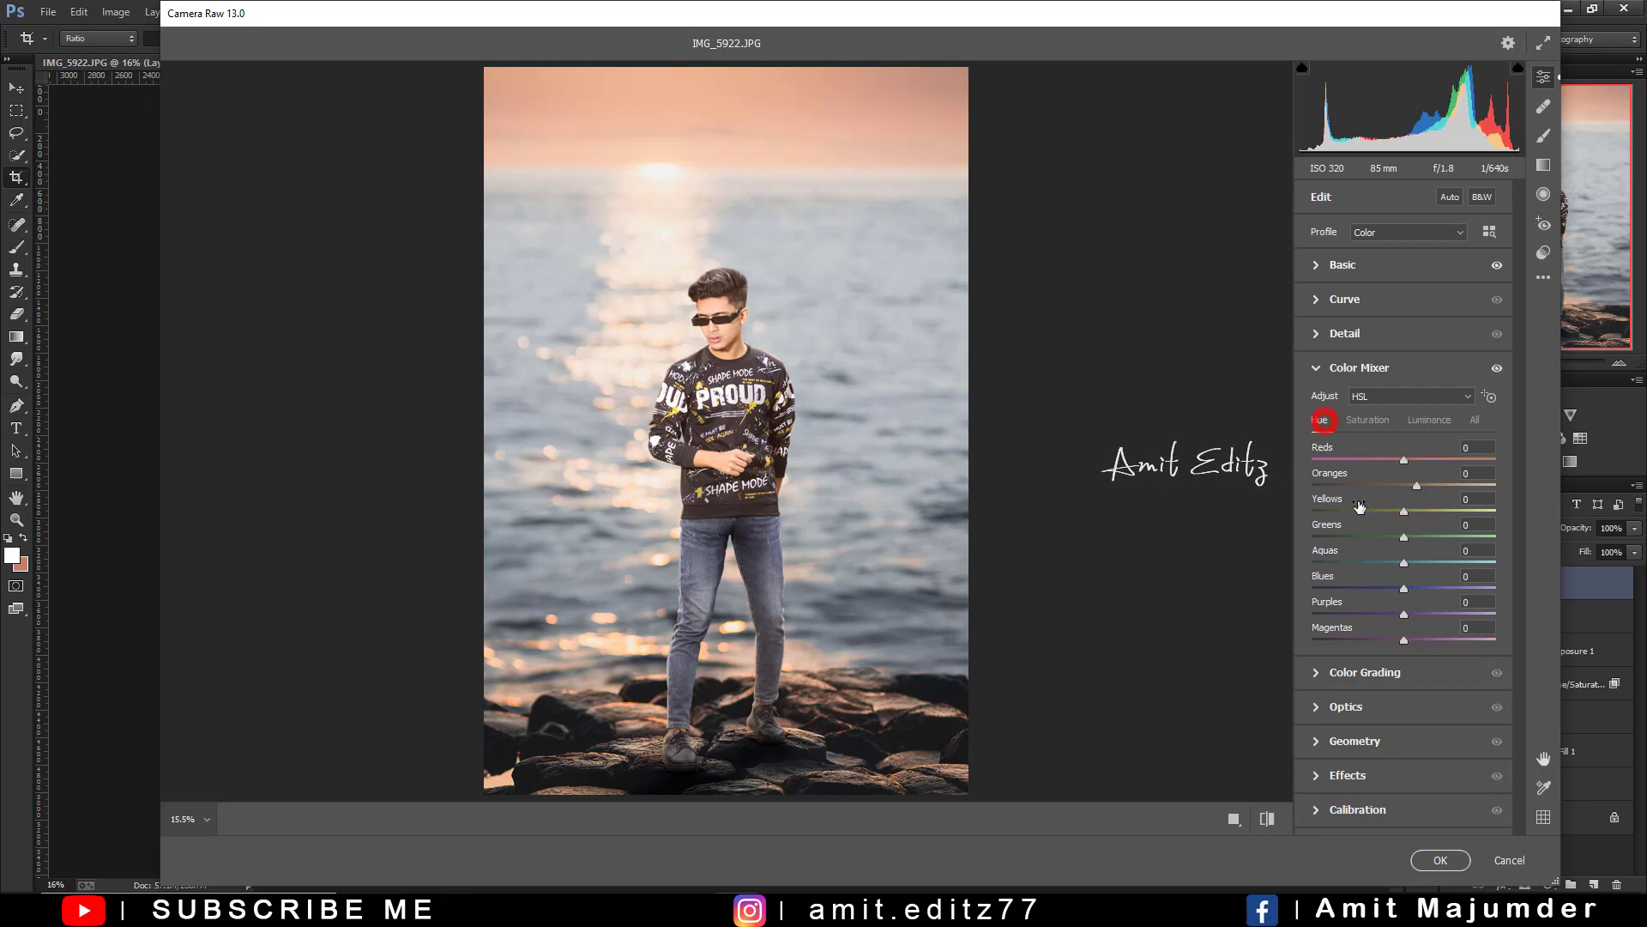
pyautogui.click(1360, 424)
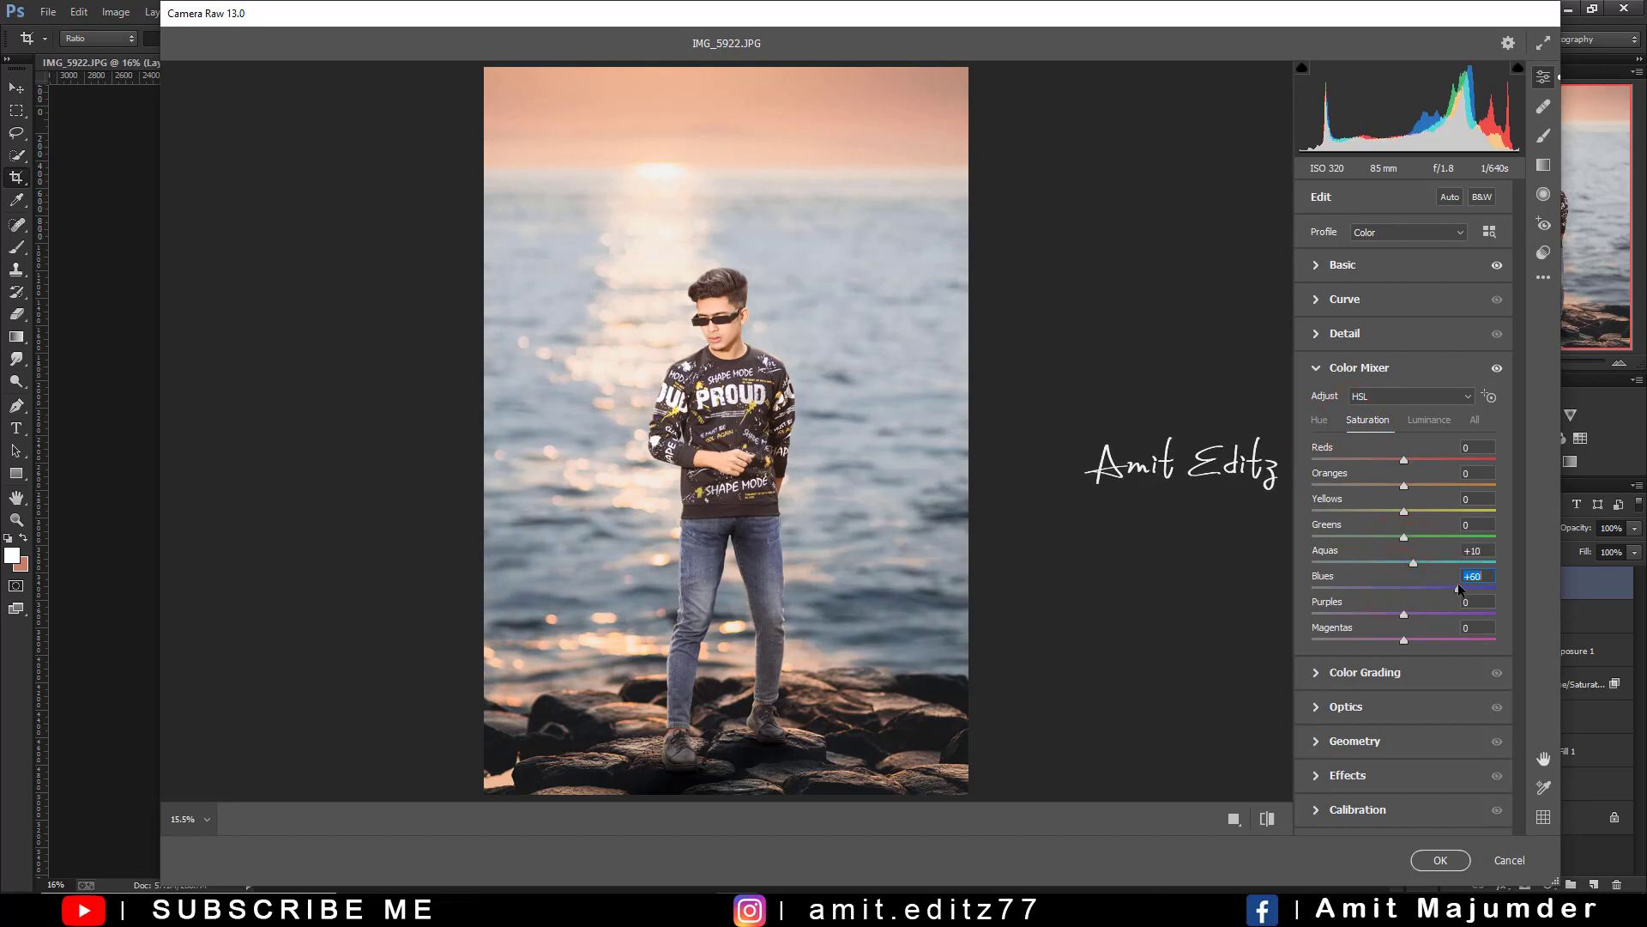
pyautogui.moveTo(1455, 583)
pyautogui.mouseDown()
pyautogui.moveTo(1492, 588)
pyautogui.moveTo(1417, 590)
pyautogui.mouseUp()
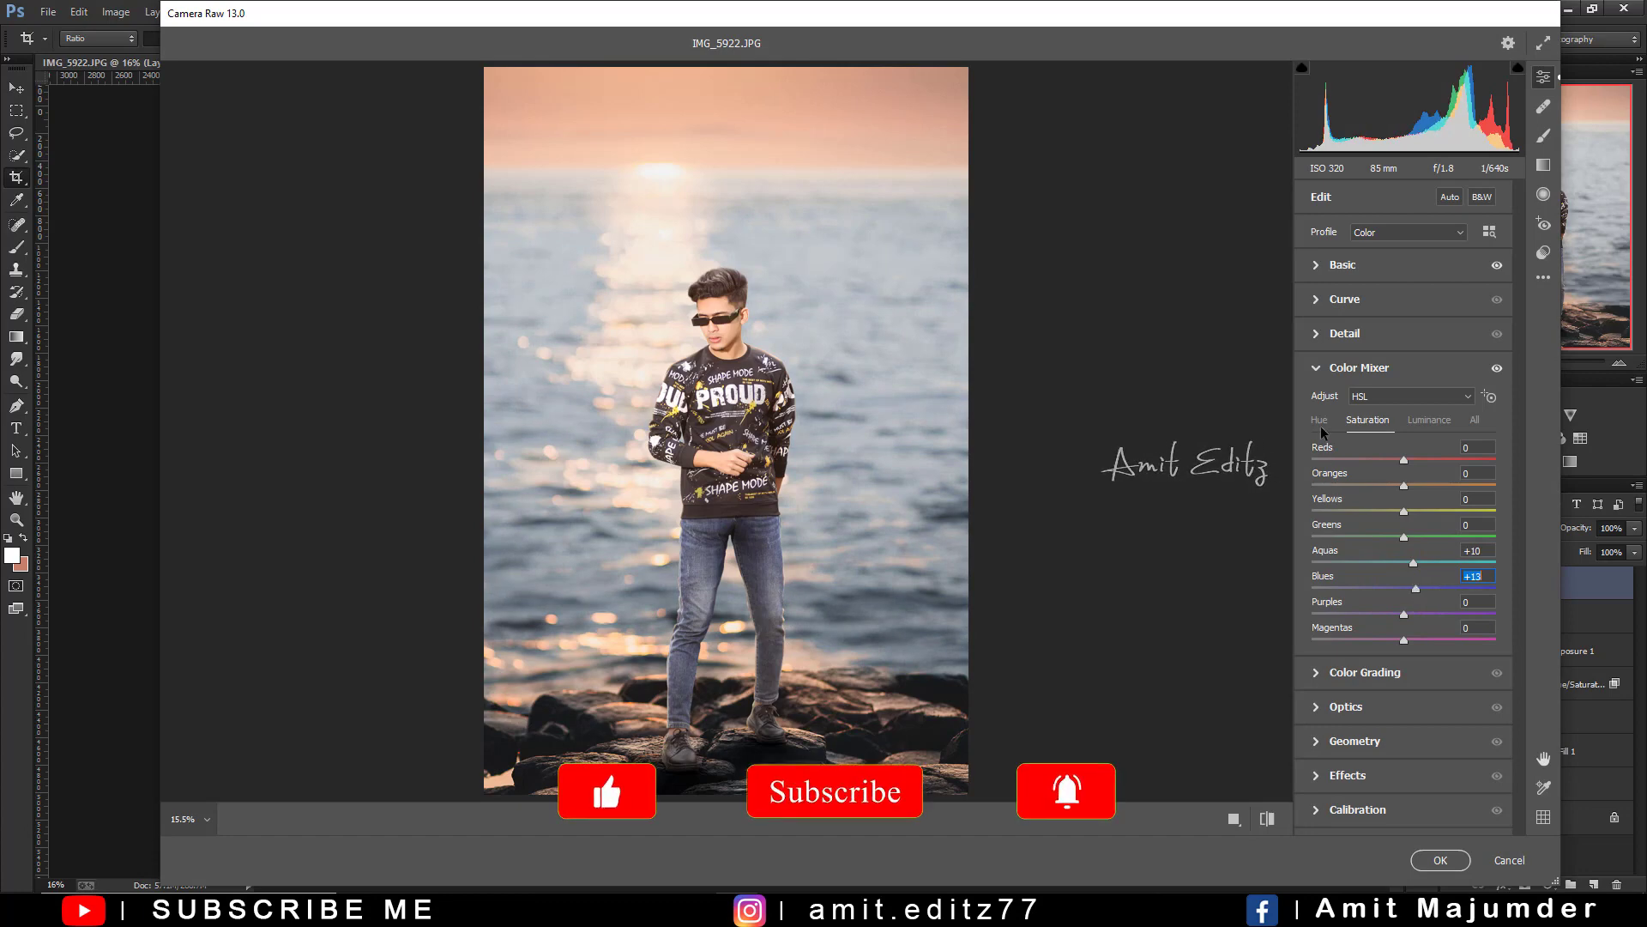
pyautogui.click(1318, 419)
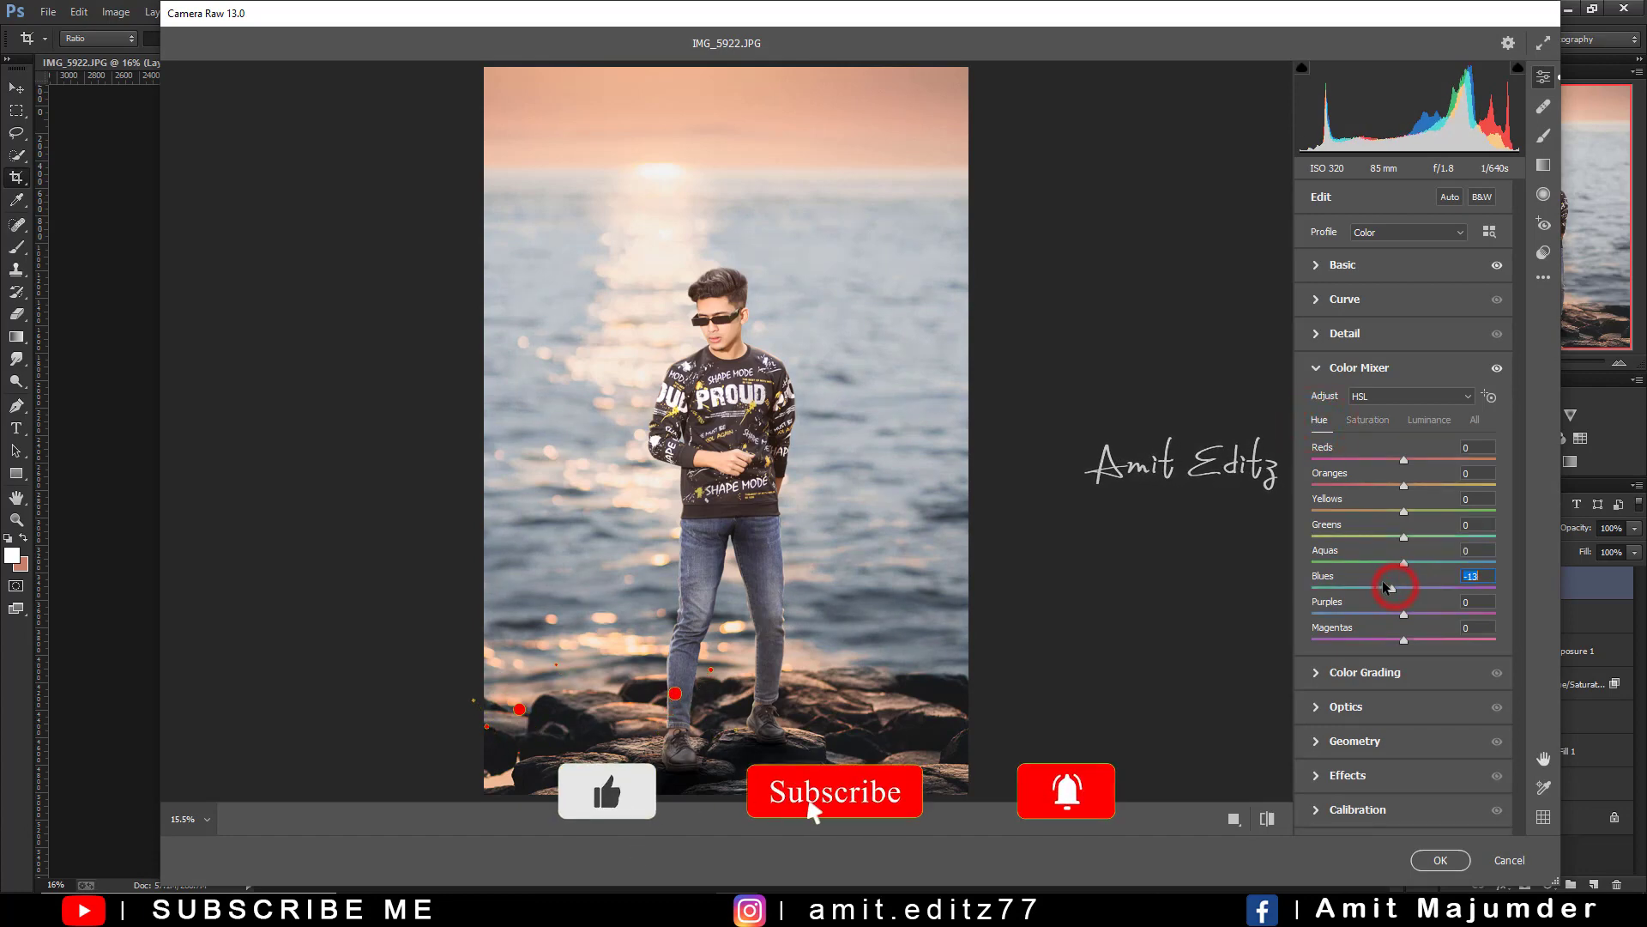
pyautogui.moveTo(1404, 588)
pyautogui.mouseDown()
pyautogui.moveTo(1358, 588)
pyautogui.moveTo(1383, 589)
pyautogui.mouseUp()
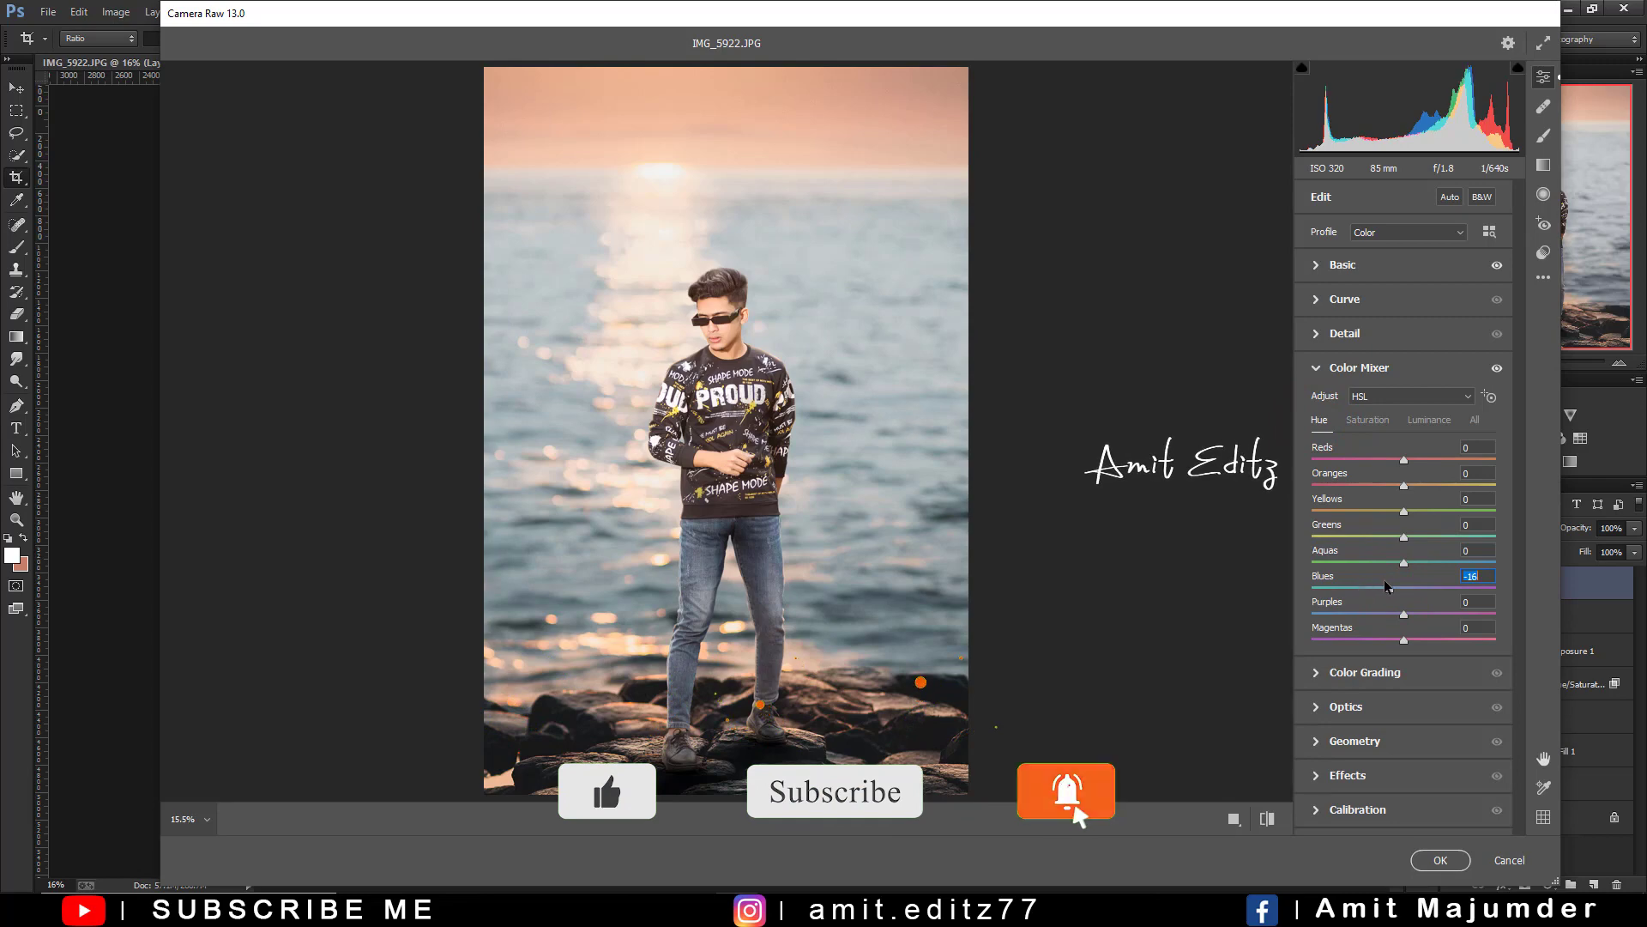
# - Add -19 vignetting with grain, then apply the Camera Raw grade to Layer 3 copy
pyautogui.click(1349, 774)
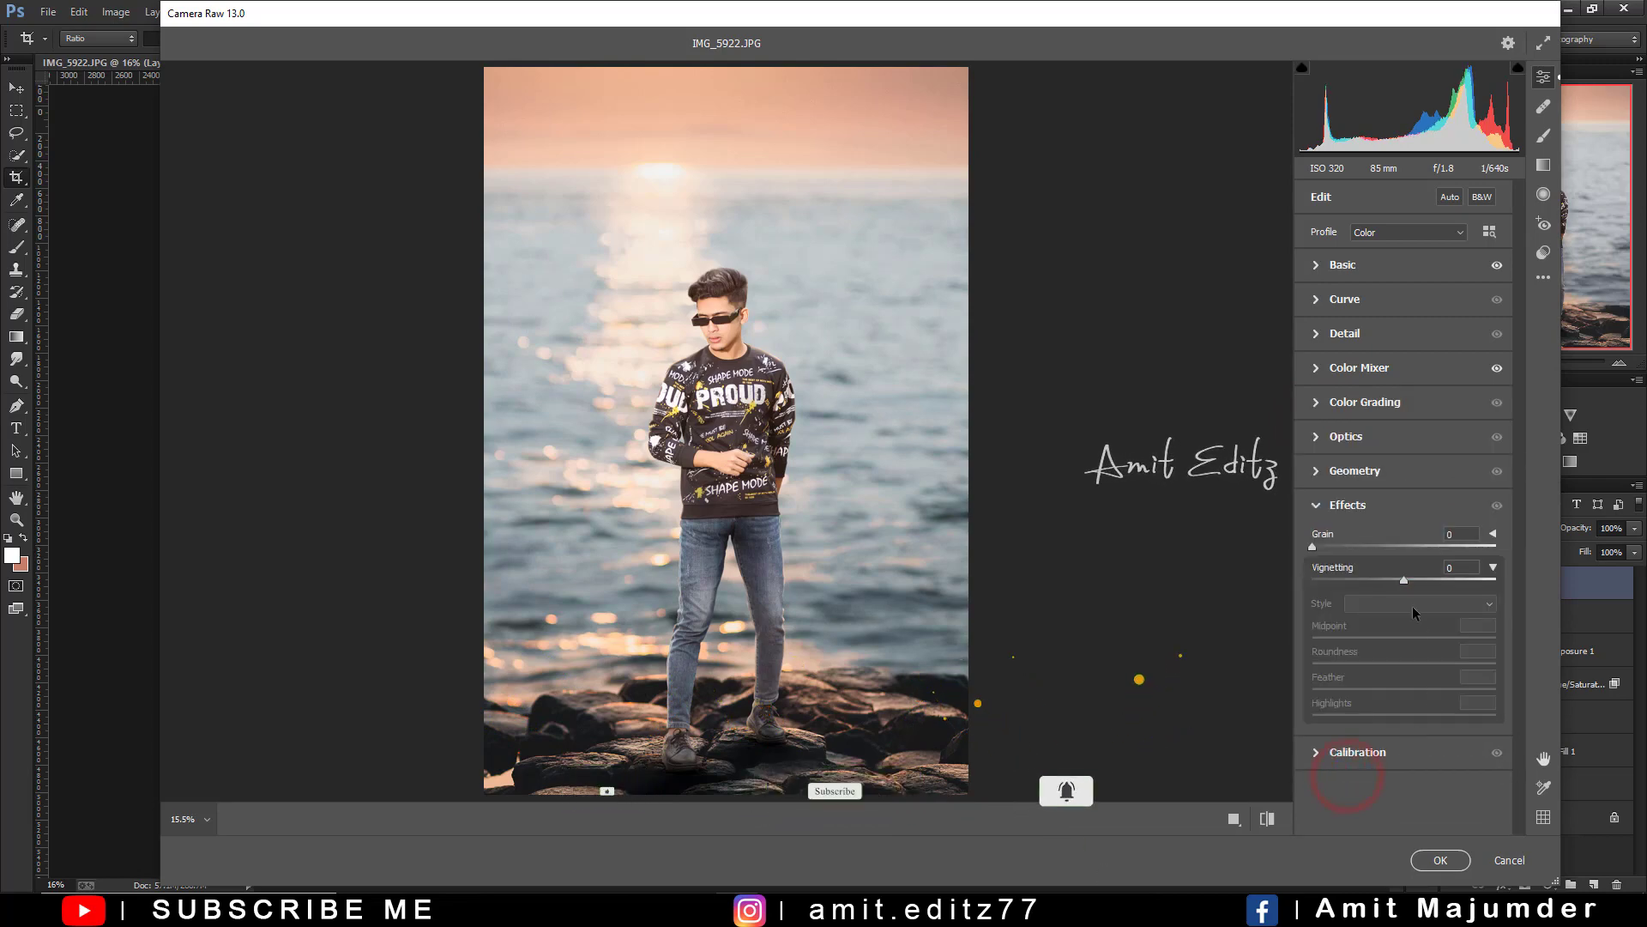
pyautogui.moveTo(1403, 580)
pyautogui.mouseDown()
pyautogui.moveTo(1390, 584)
pyautogui.moveTo(1399, 639)
pyautogui.mouseUp()
pyautogui.click(1404, 638)
pyautogui.write('11')
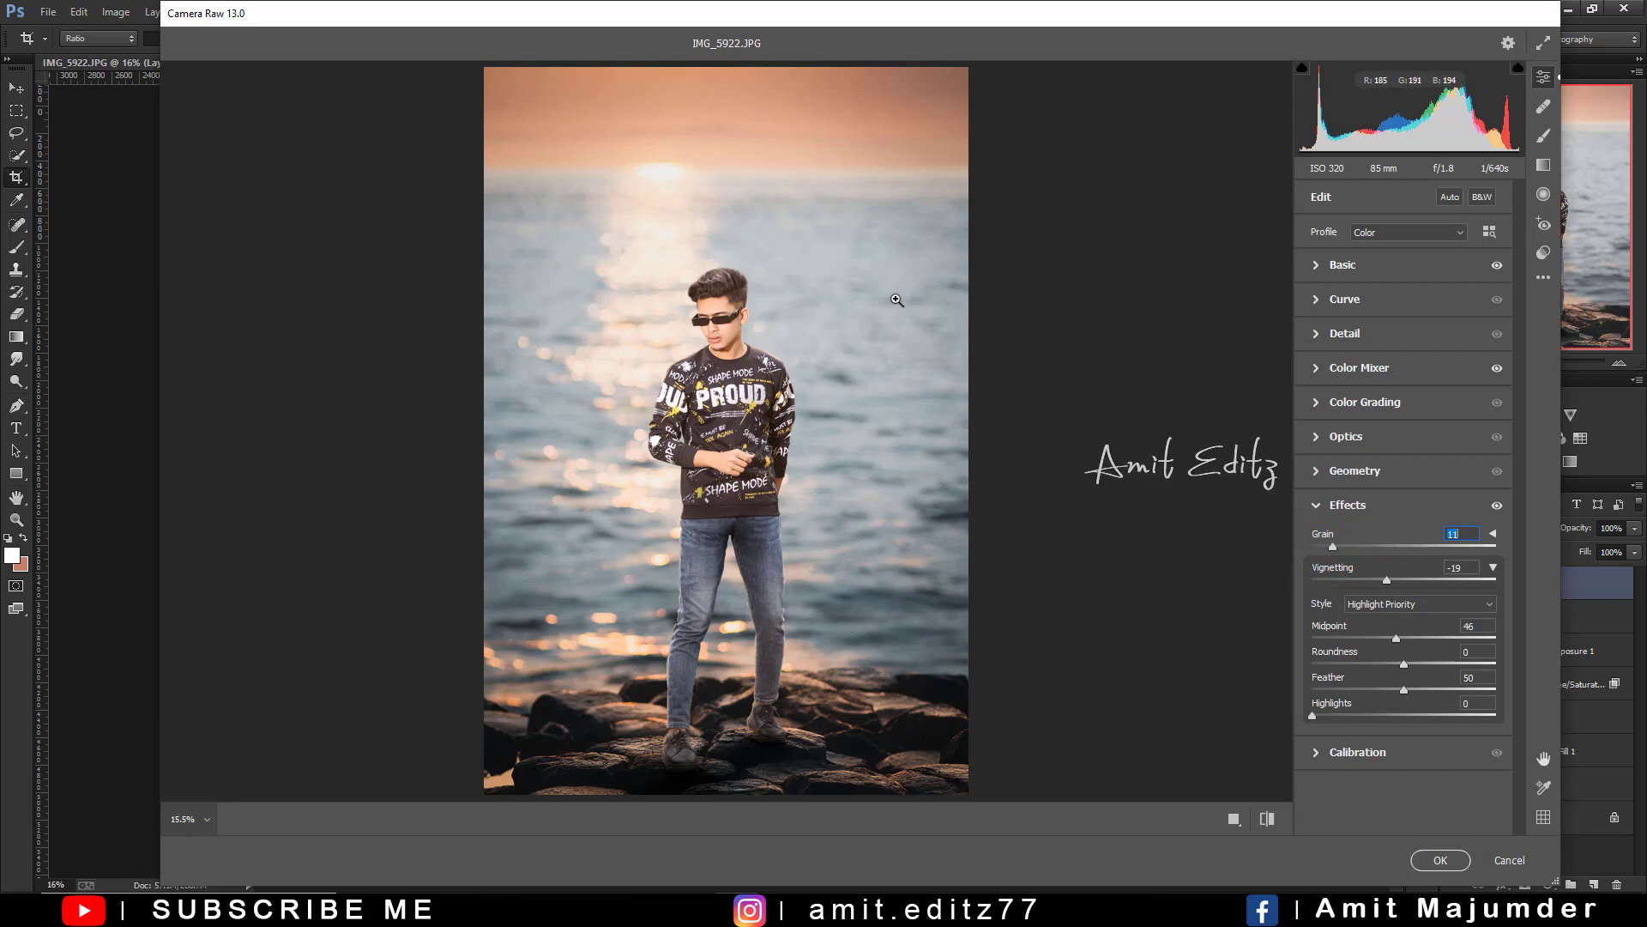
pyautogui.click(1440, 861)
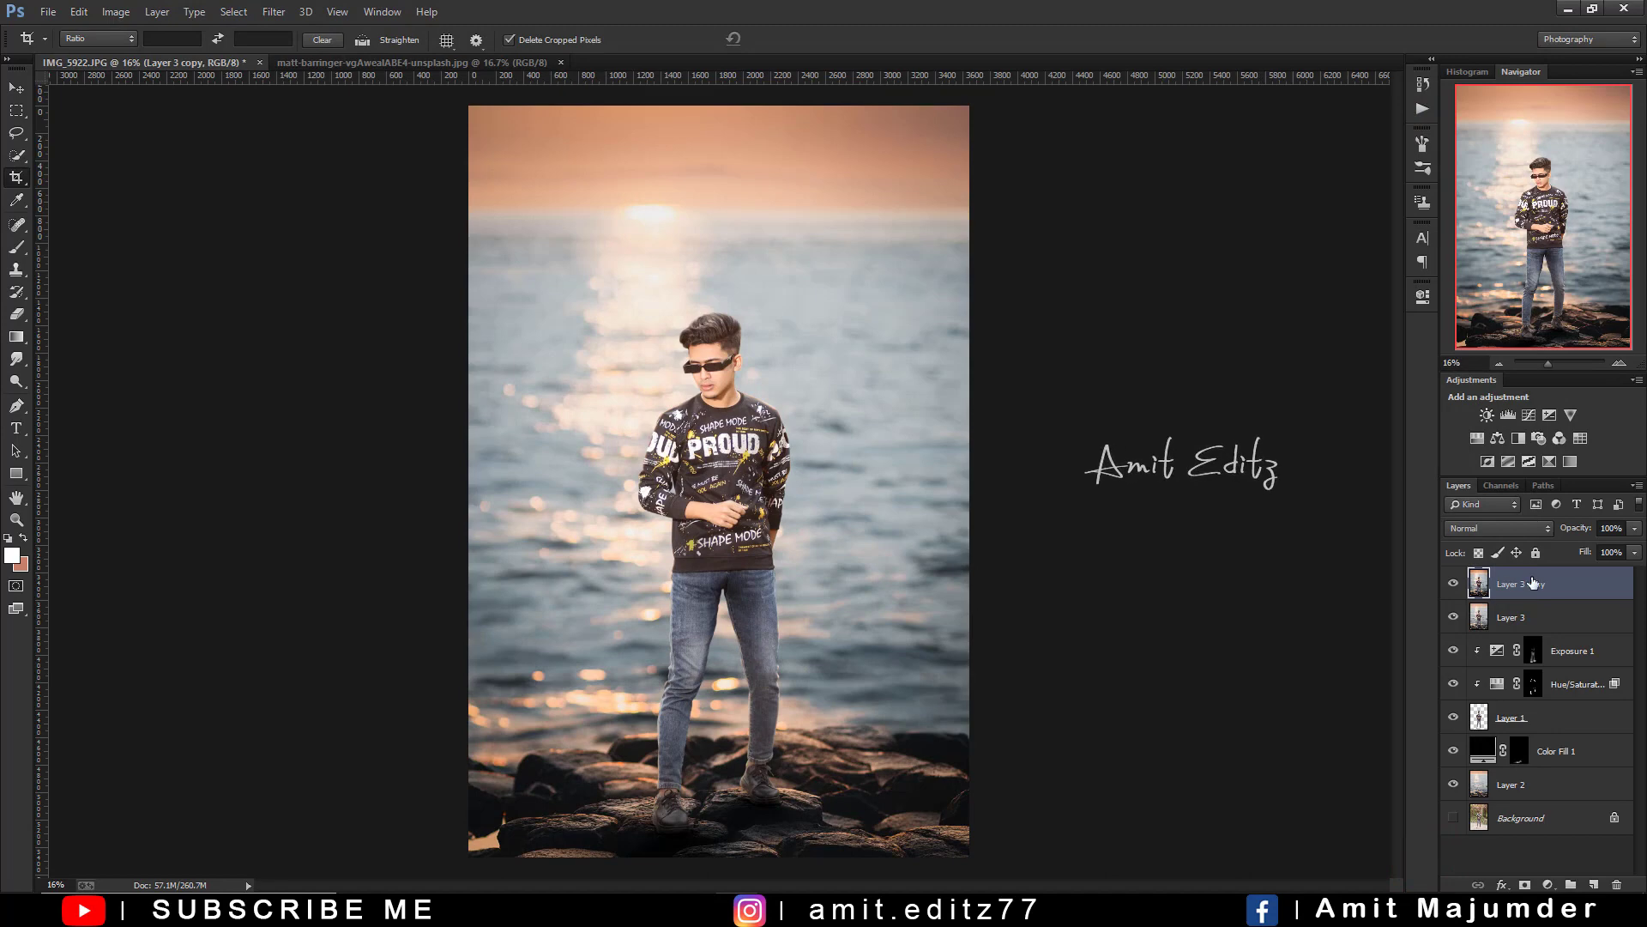
# - Duplicate Layer 3 copy and add a Color Balance 1 adjustment layer targeting Highlights
pyautogui.moveTo(1545, 588); pyautogui.dragTo(1594, 884)
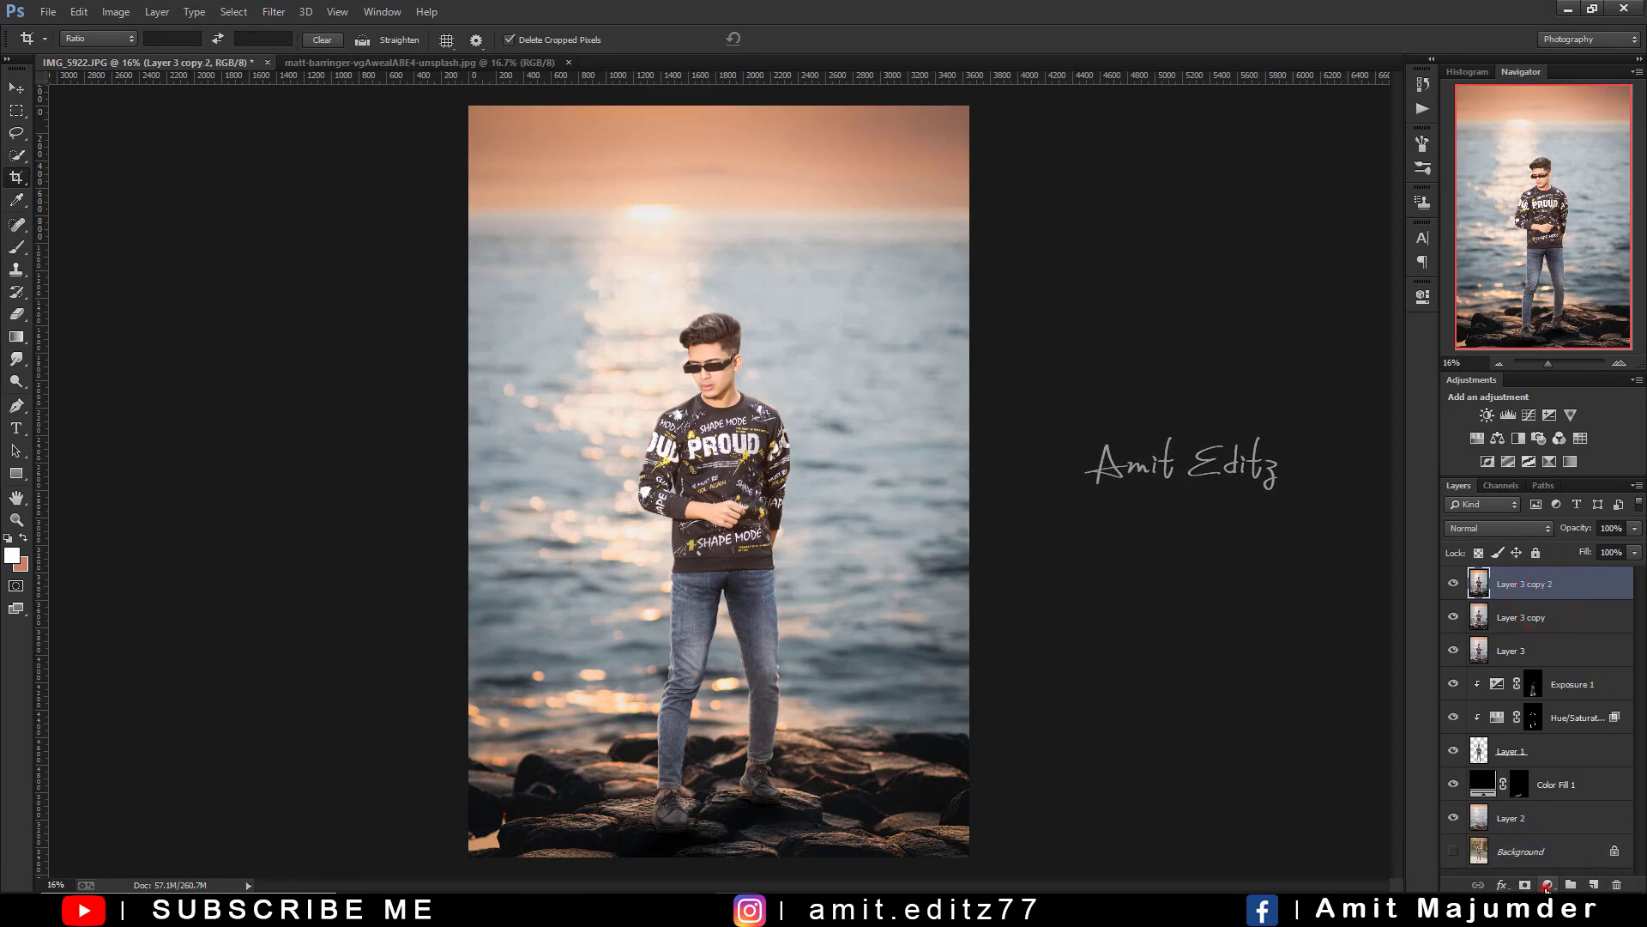
pyautogui.click(1547, 884)
pyautogui.click(1506, 706)
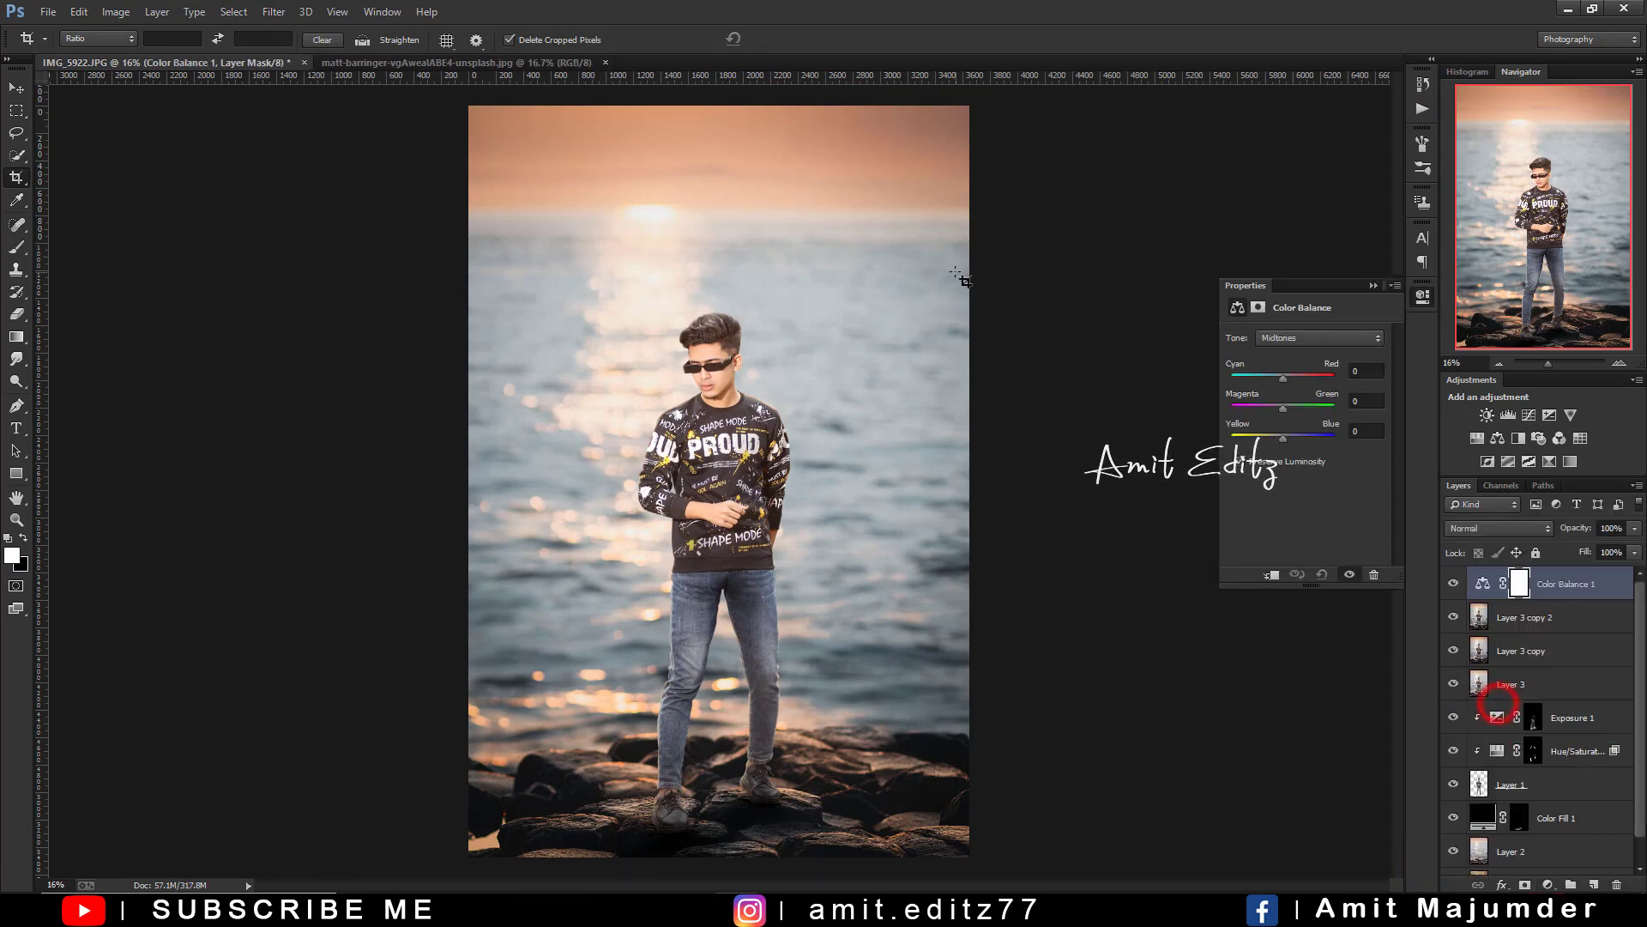
pyautogui.click(1299, 337)
pyautogui.click(1278, 374)
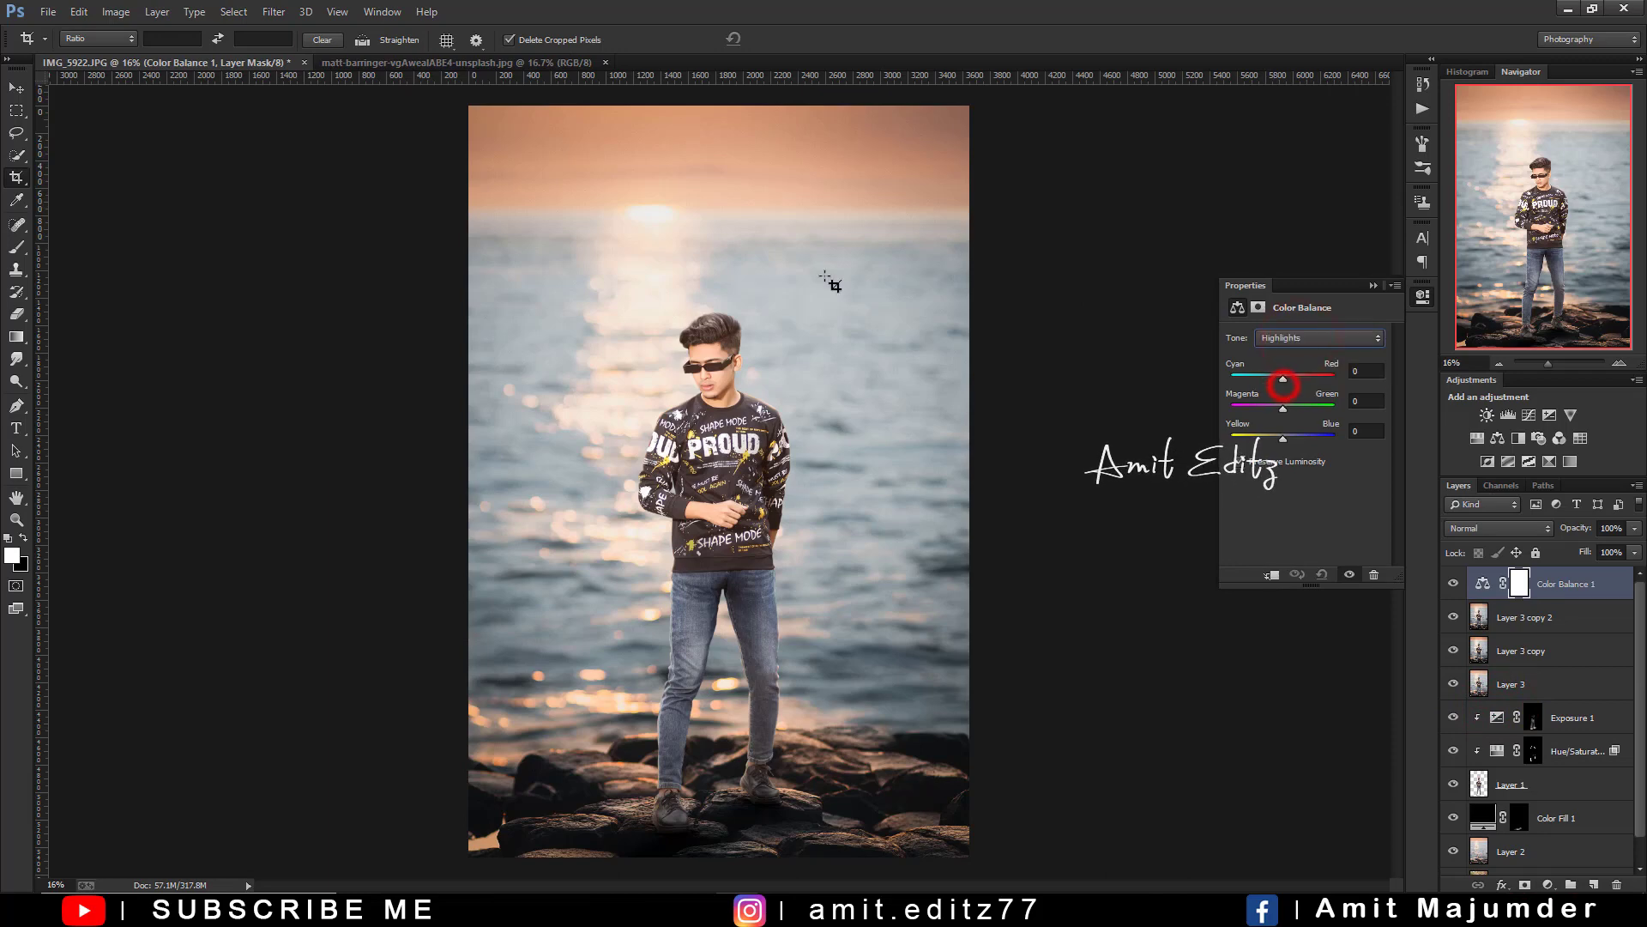
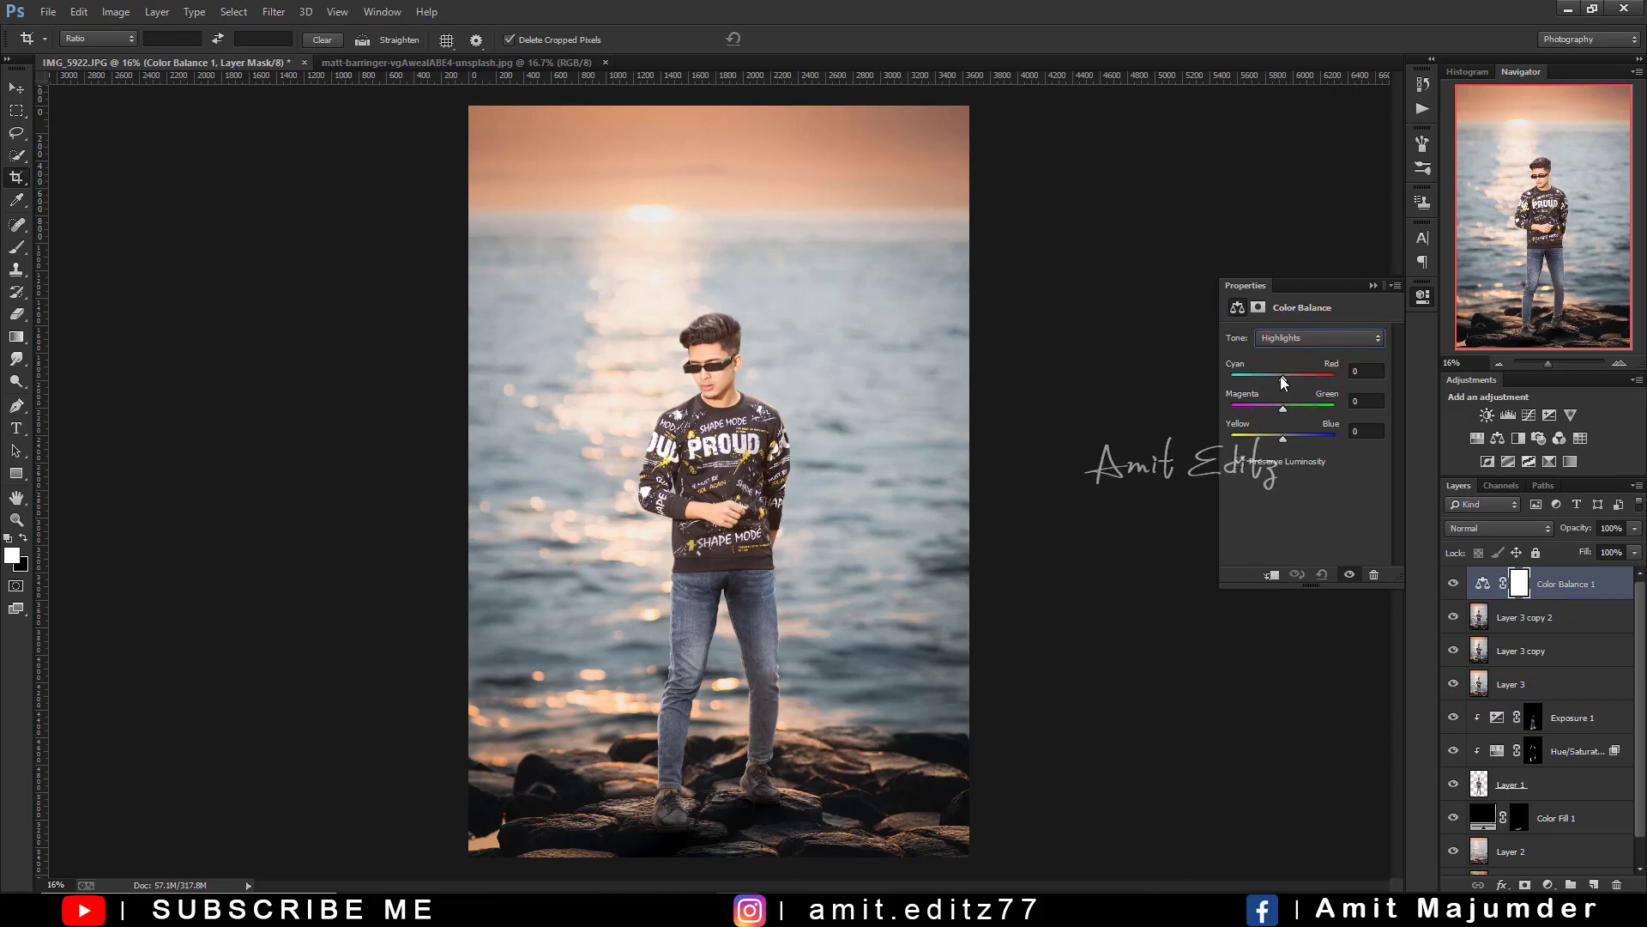
# - Give Color Balance highlights -8 cyan-red with a slight blue shift, and shadows -8 cyan-red, +2 yellow-blue
pyautogui.moveTo(1283, 377); pyautogui.dragTo(1279, 378)
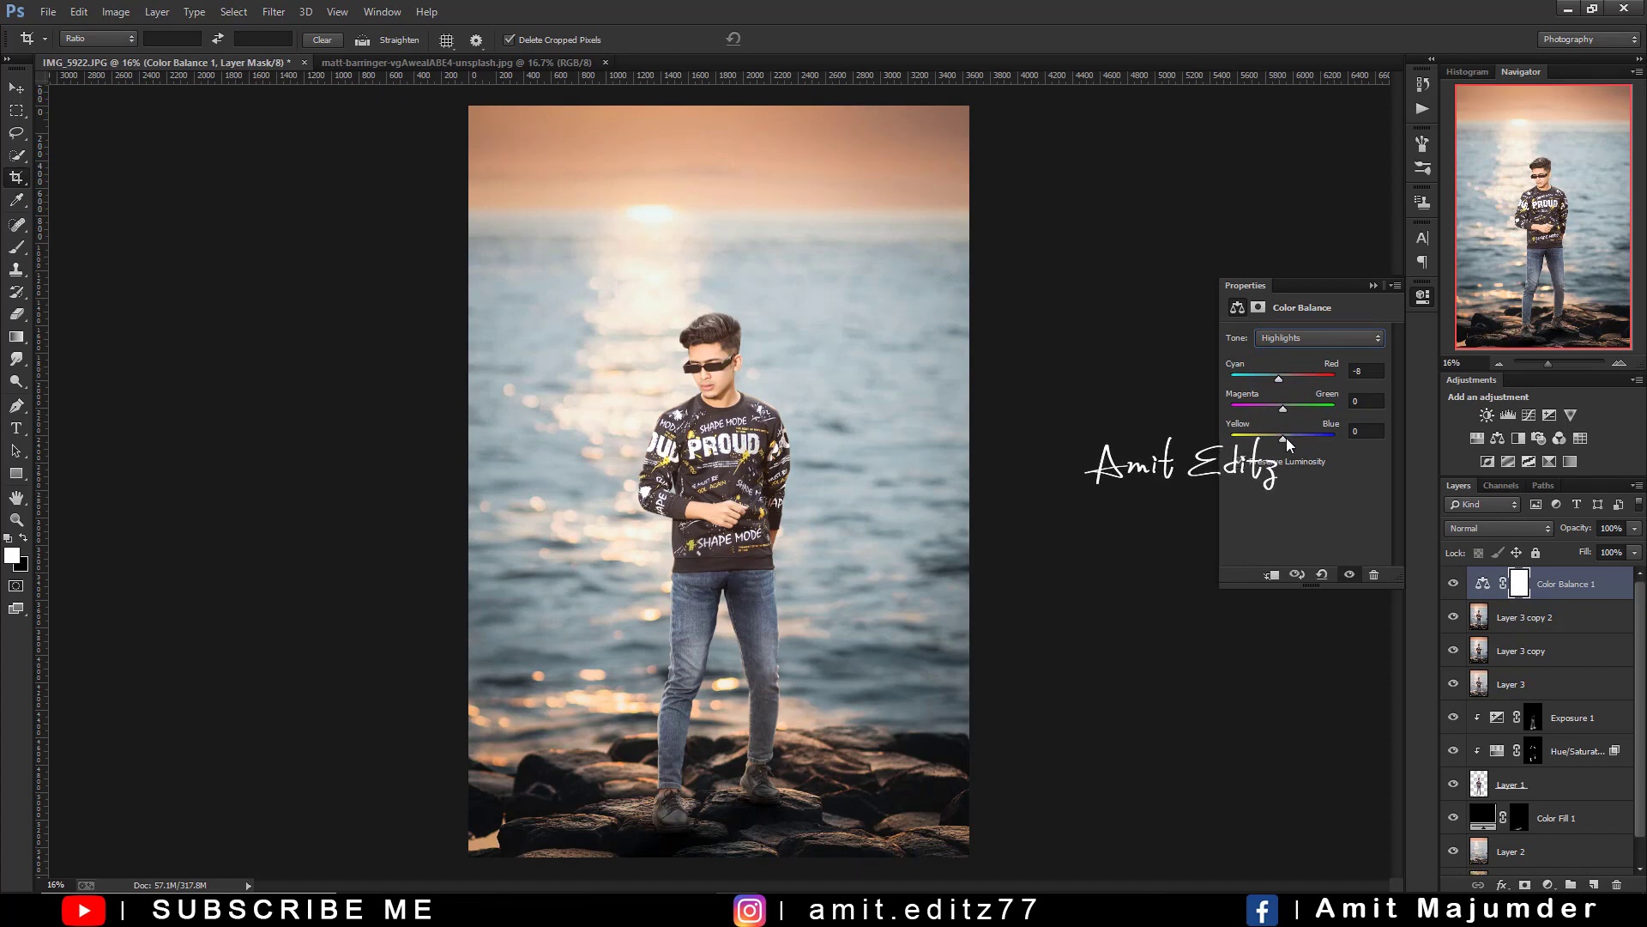
pyautogui.moveTo(1284, 436); pyautogui.dragTo(1284, 437)
pyautogui.click(1287, 339)
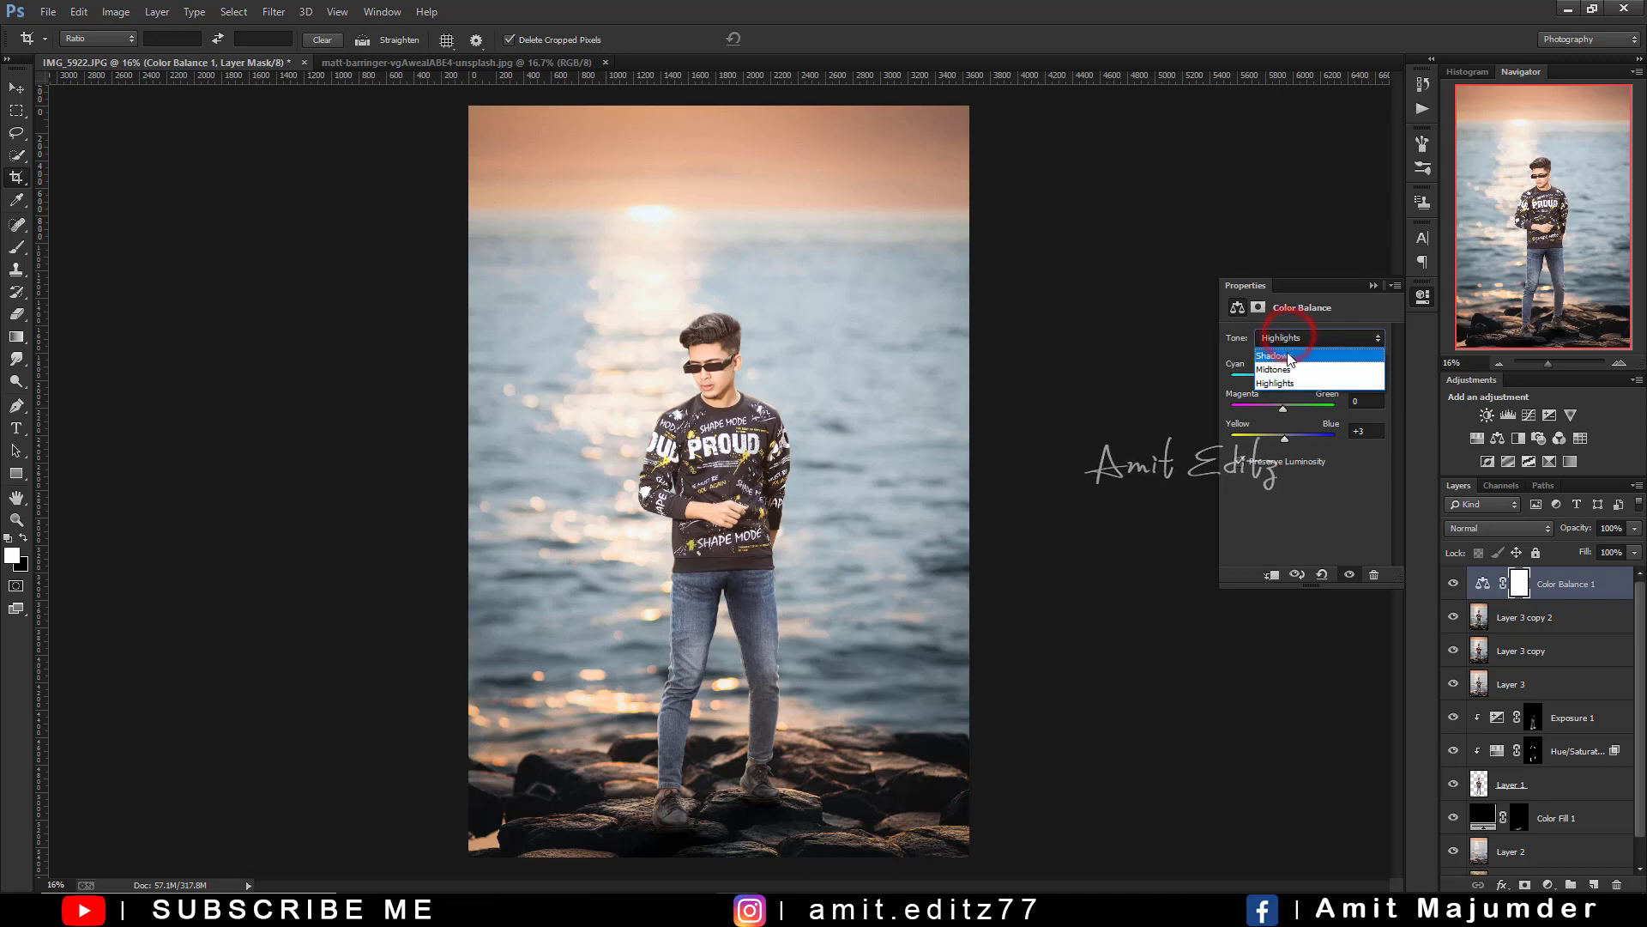
pyautogui.click(1284, 356)
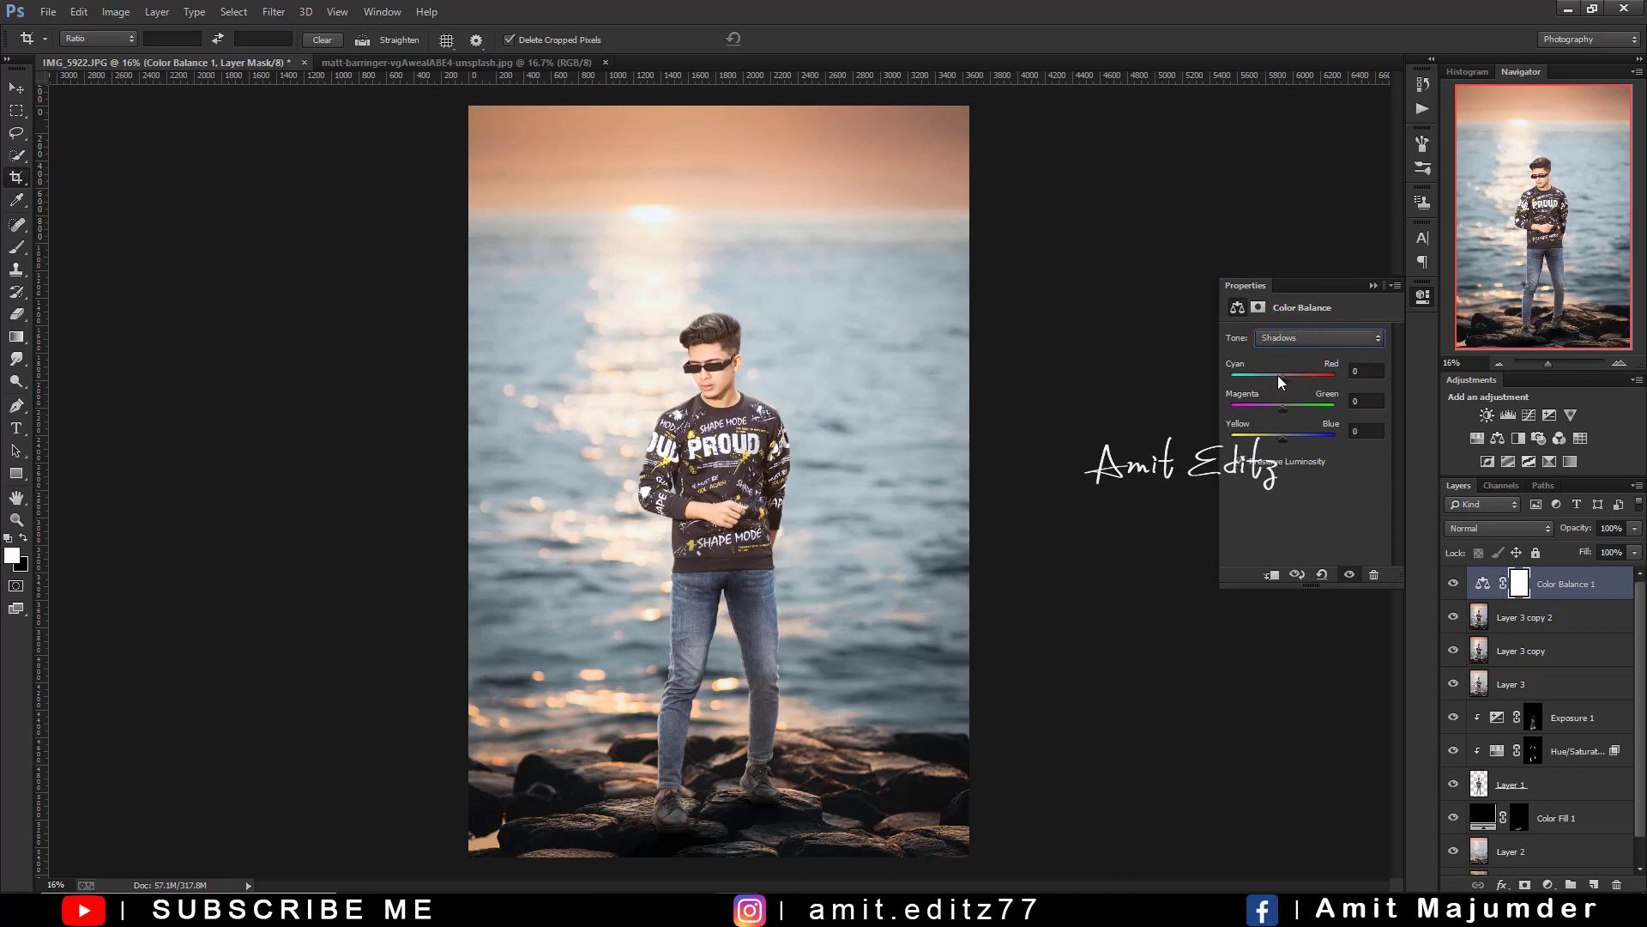
pyautogui.moveTo(1283, 376); pyautogui.dragTo(1279, 378)
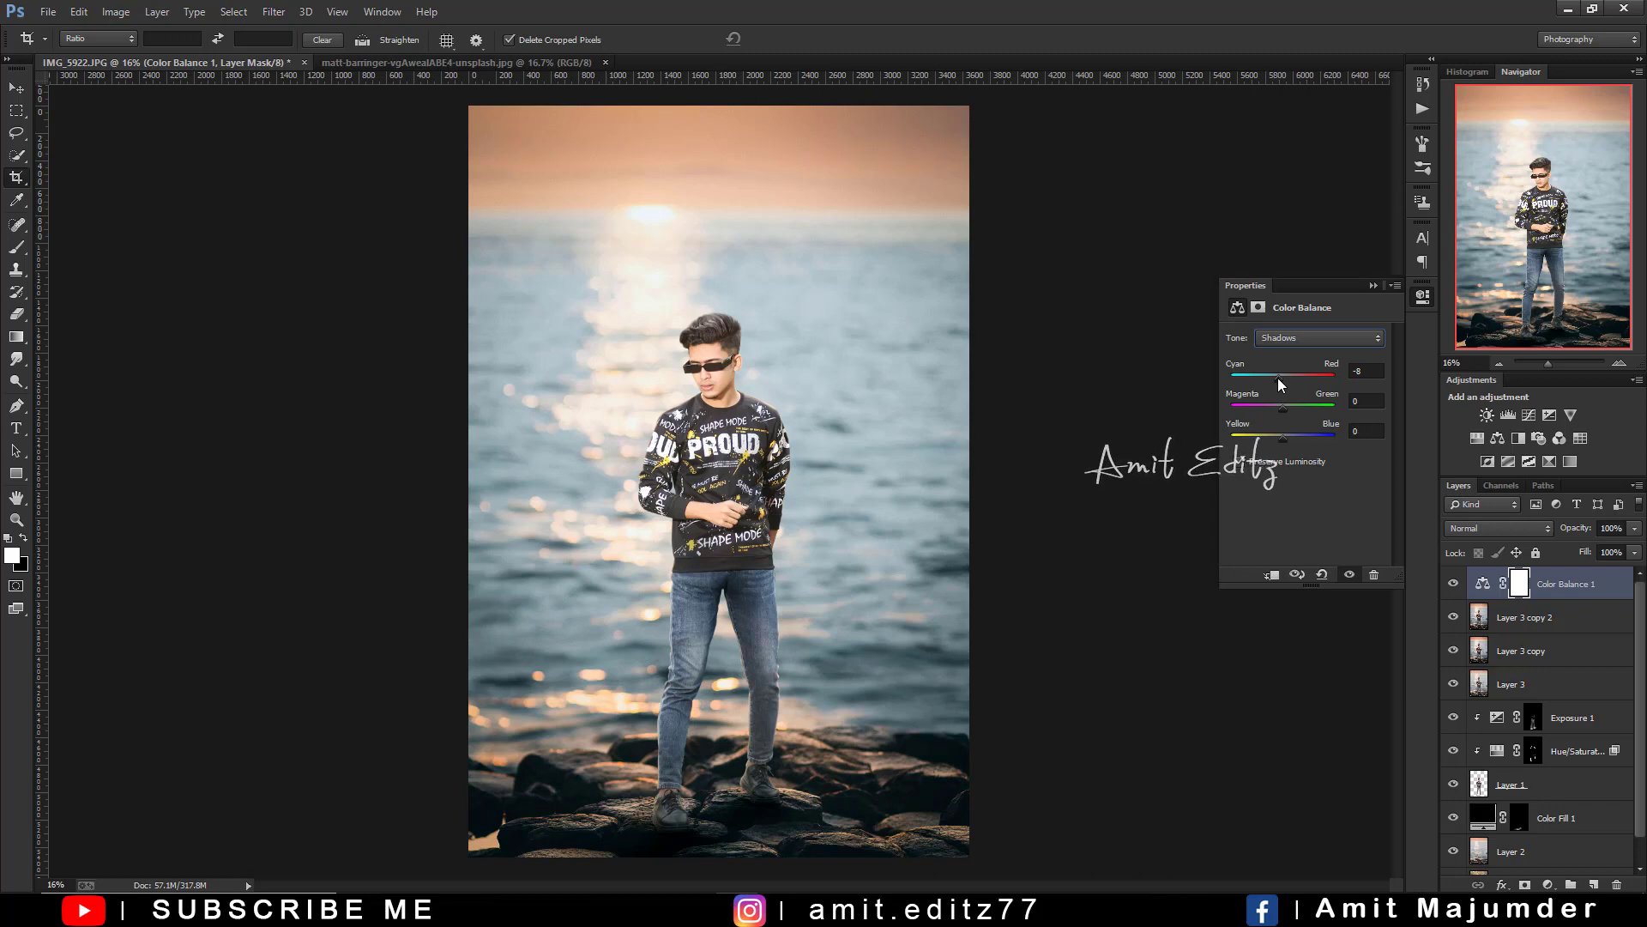
pyautogui.click(1286, 434)
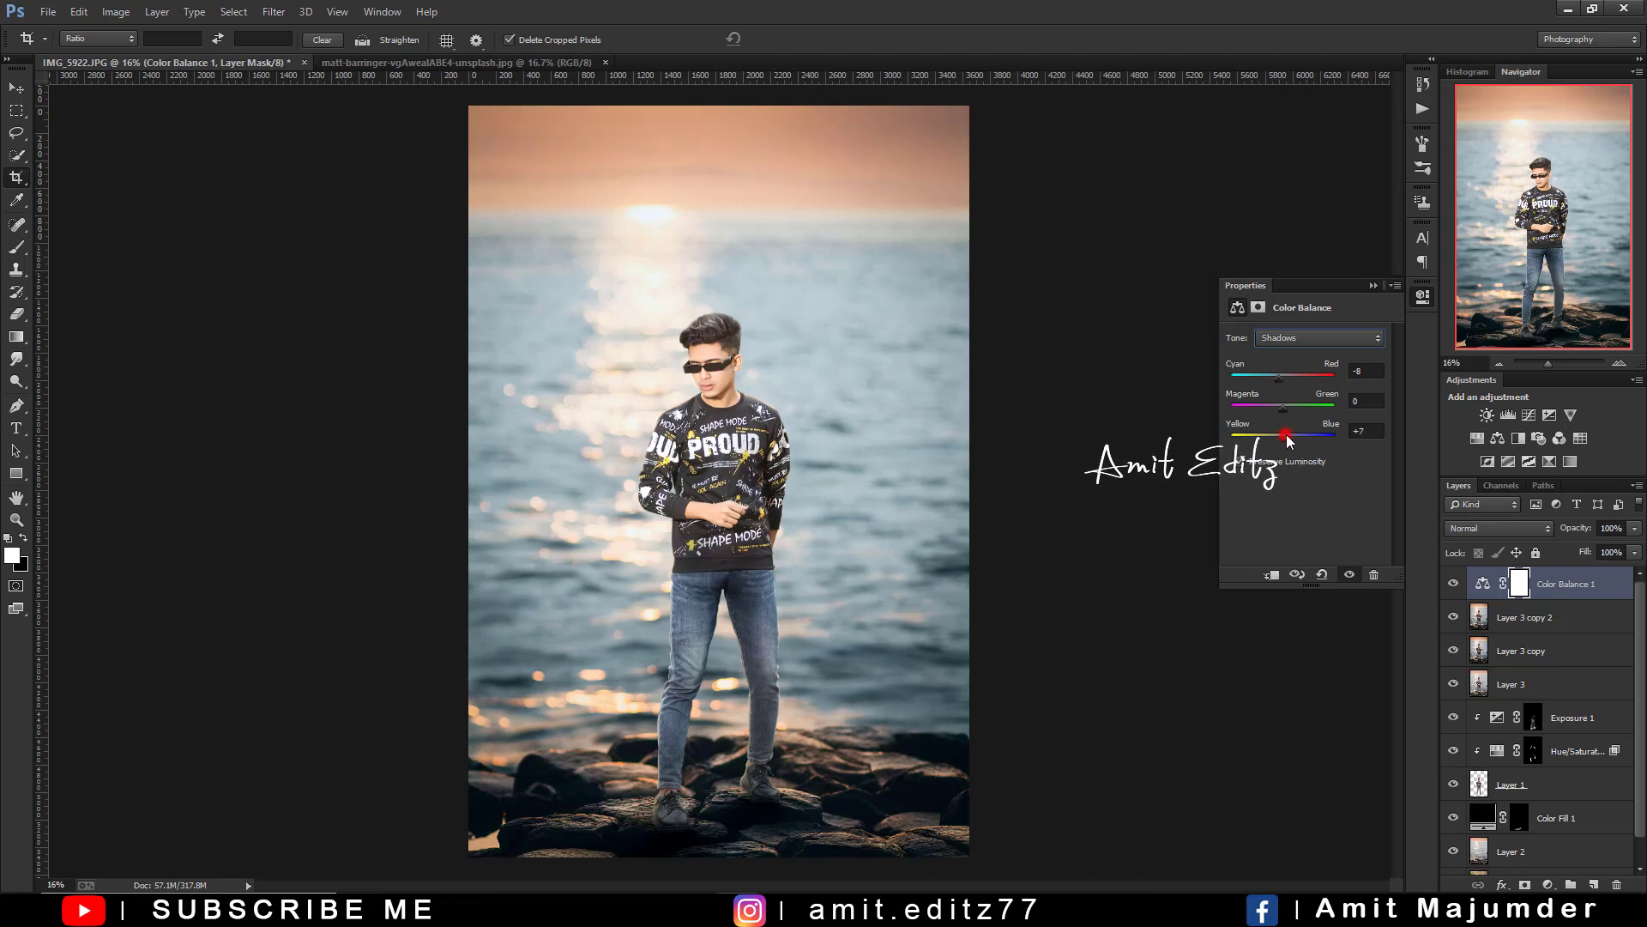
pyautogui.moveTo(1287, 434); pyautogui.dragTo(1283, 434)
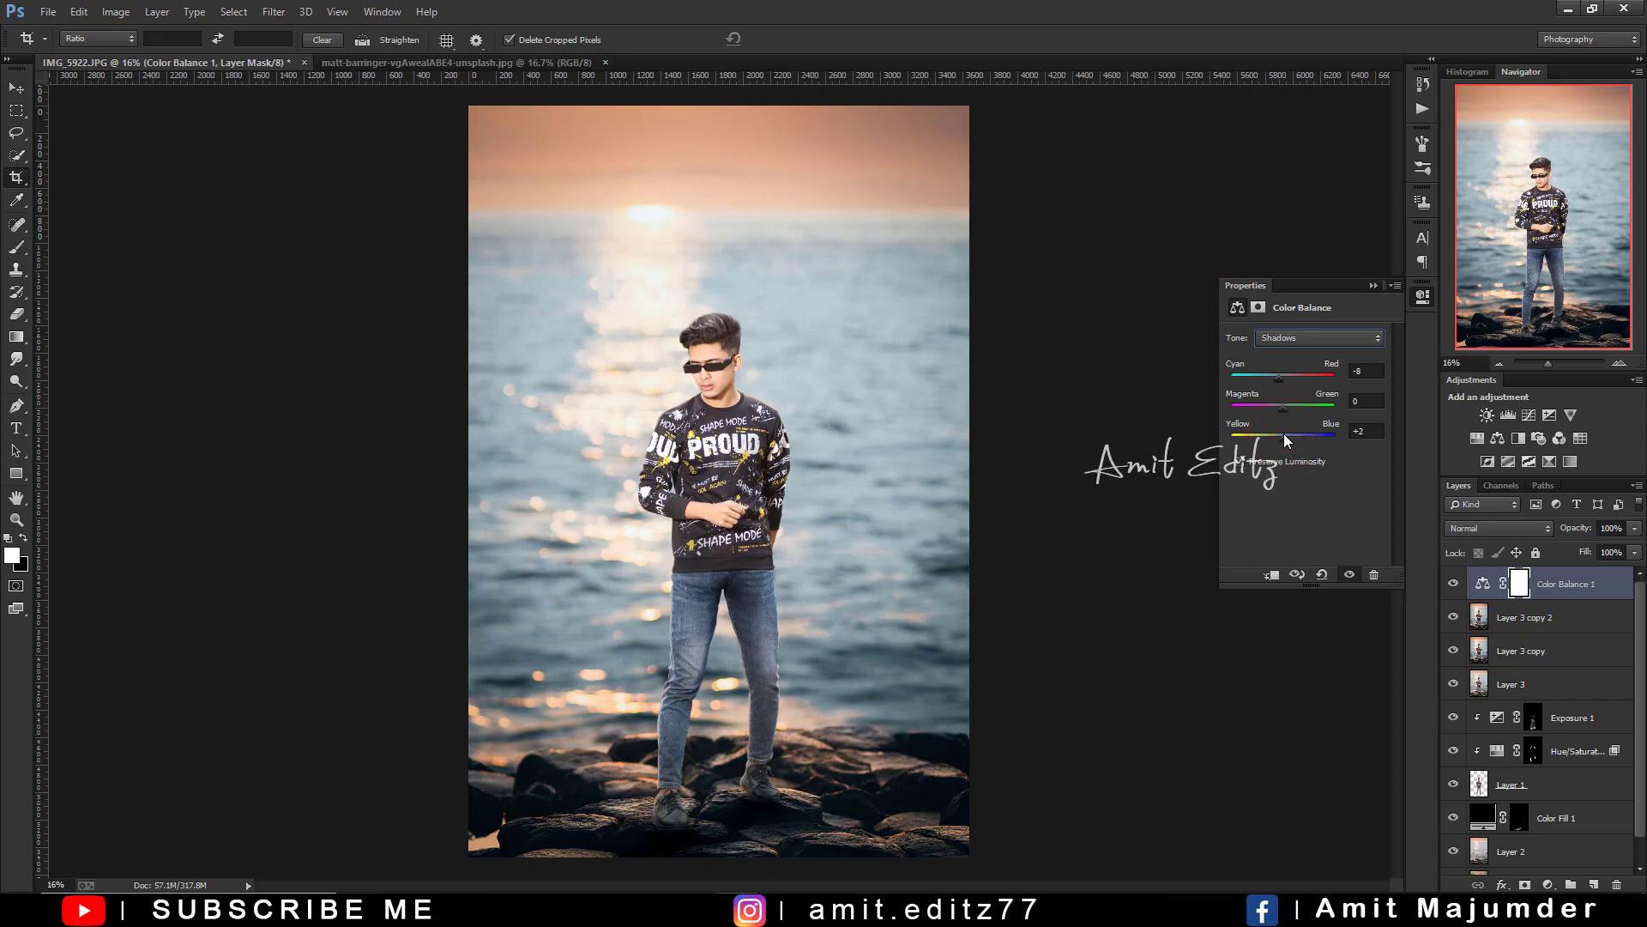
pyautogui.click(1283, 433)
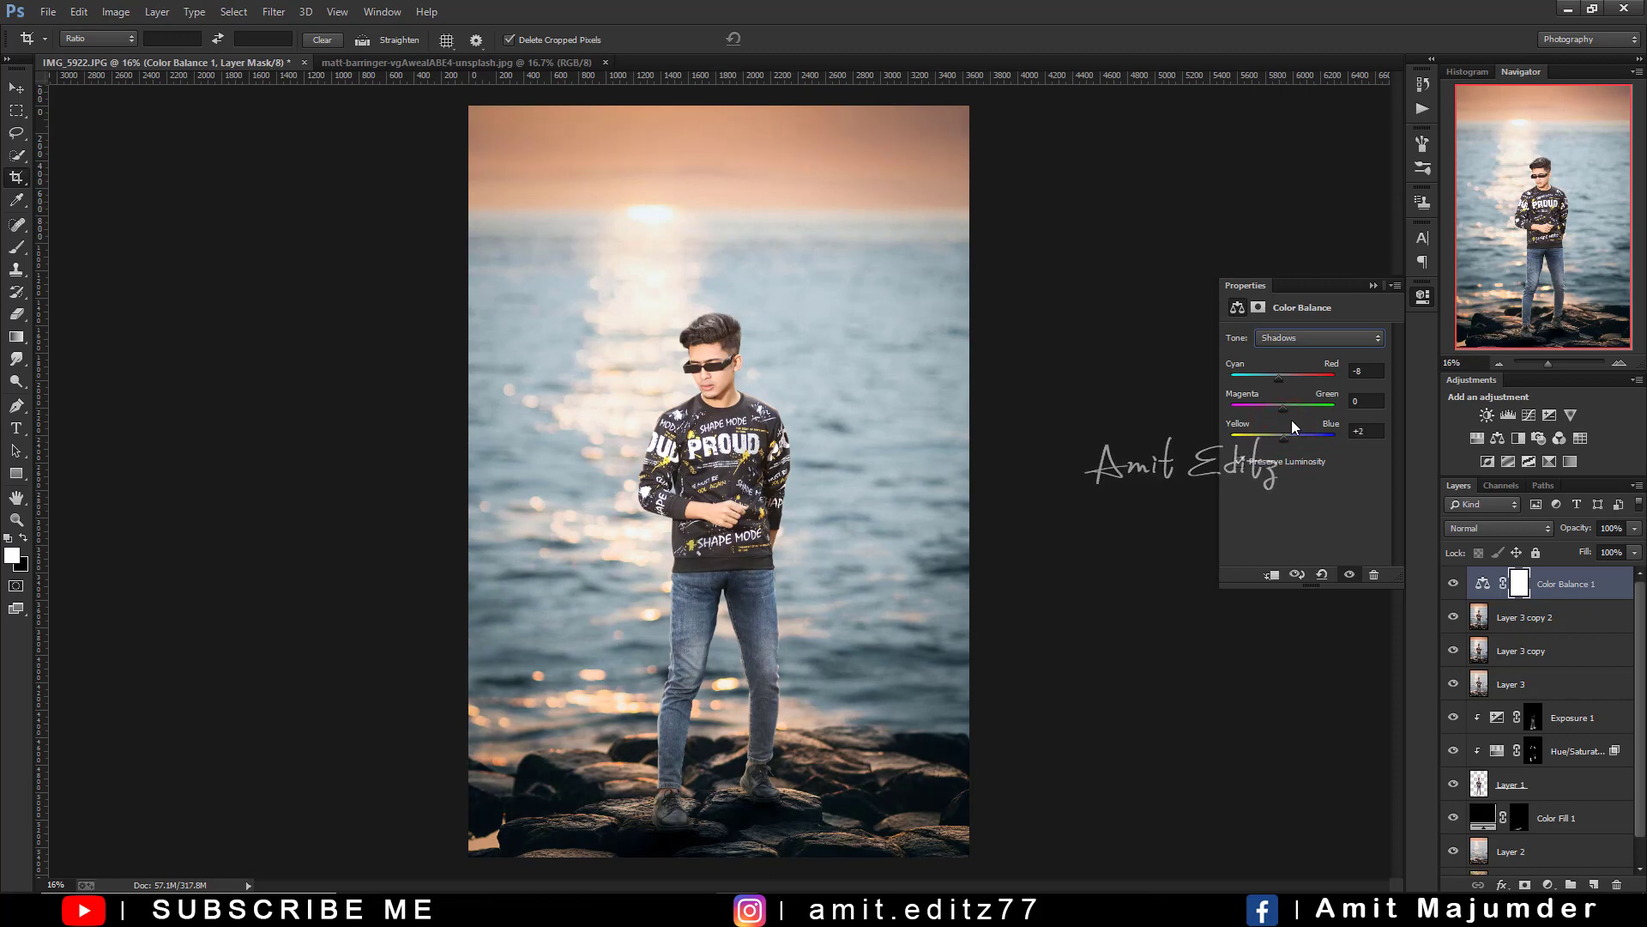
pyautogui.click(1375, 286)
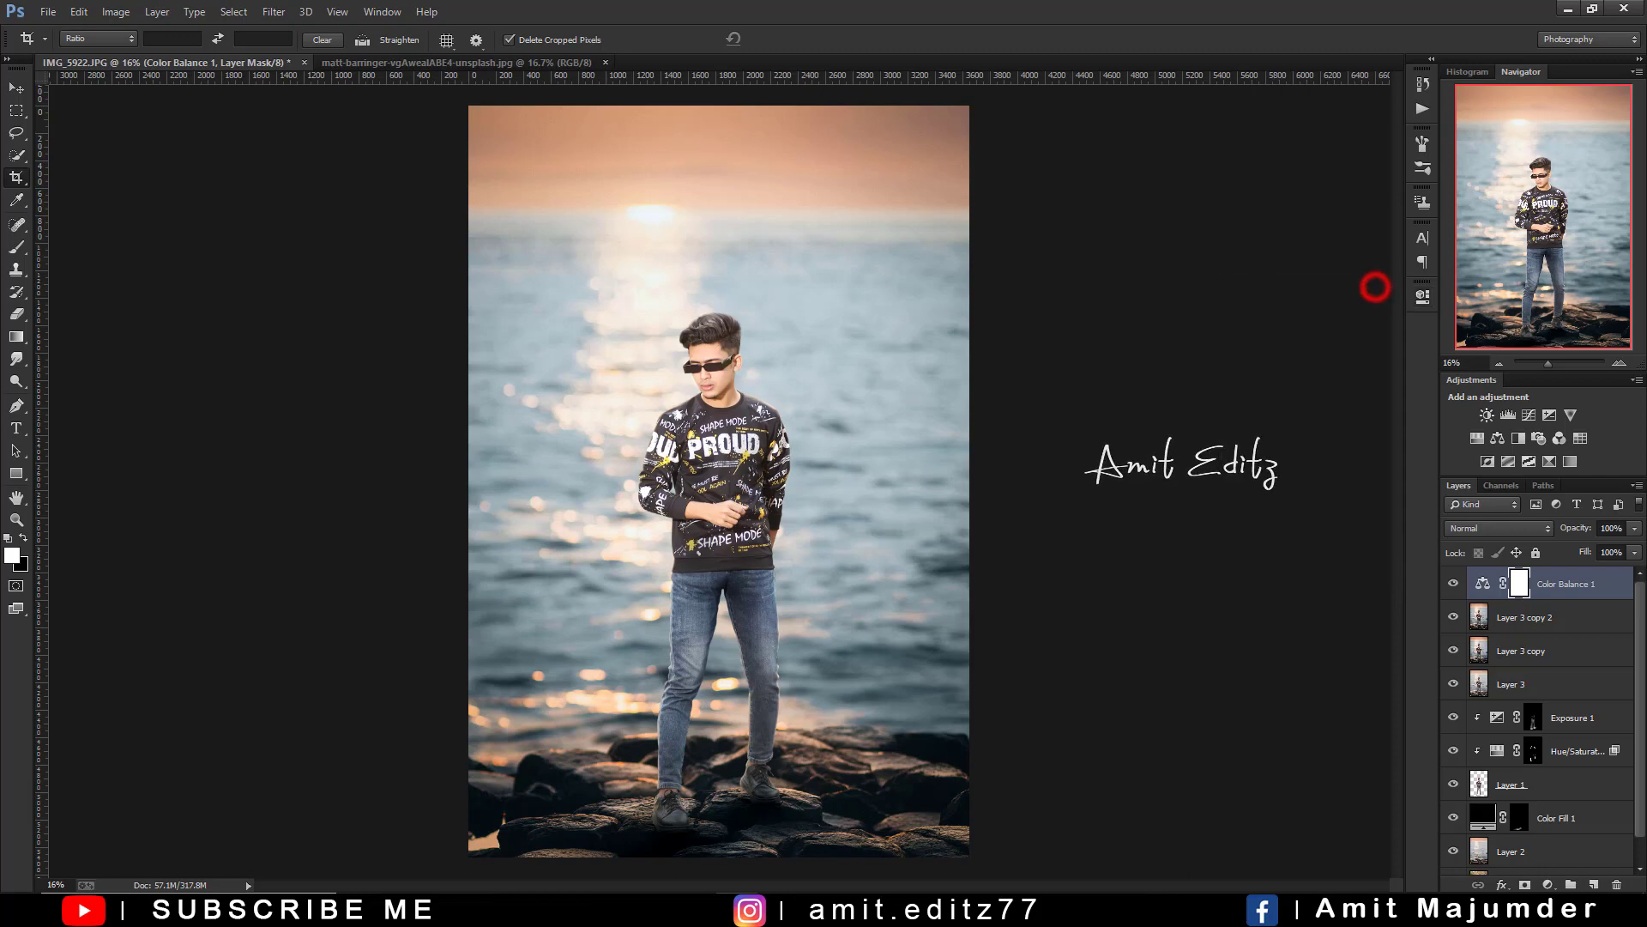
# - Add a Selective Color layer tinting the blacks: Cyan +3, Magenta +3, Black -2
pyautogui.click(1548, 884)
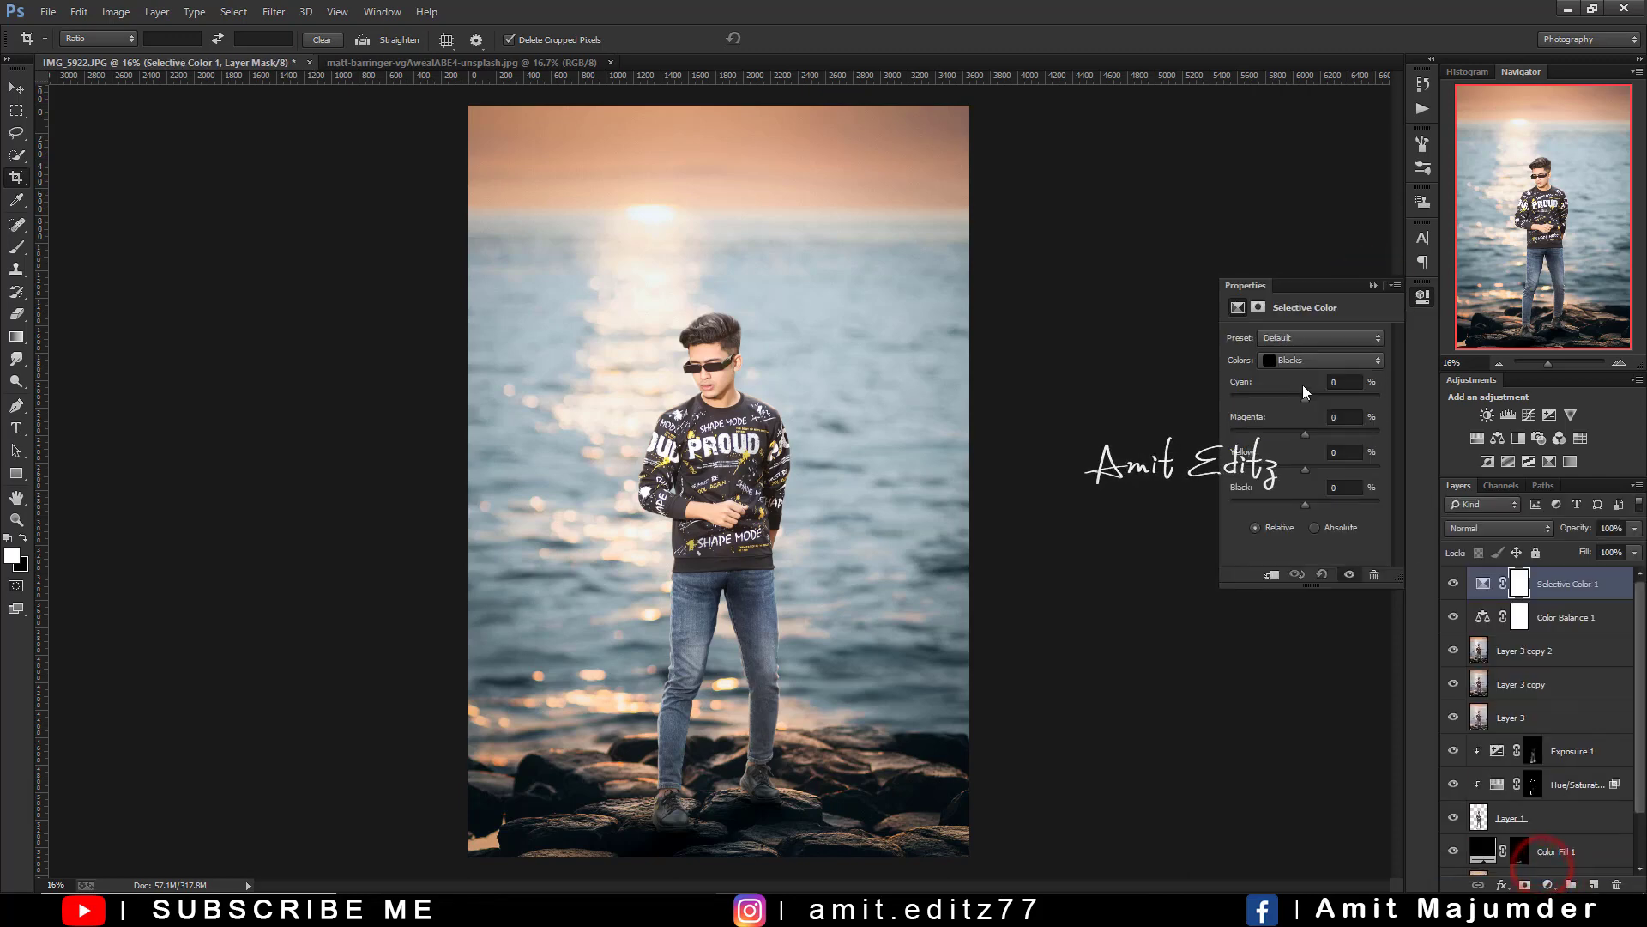
pyautogui.moveTo(1307, 504); pyautogui.dragTo(1303, 504)
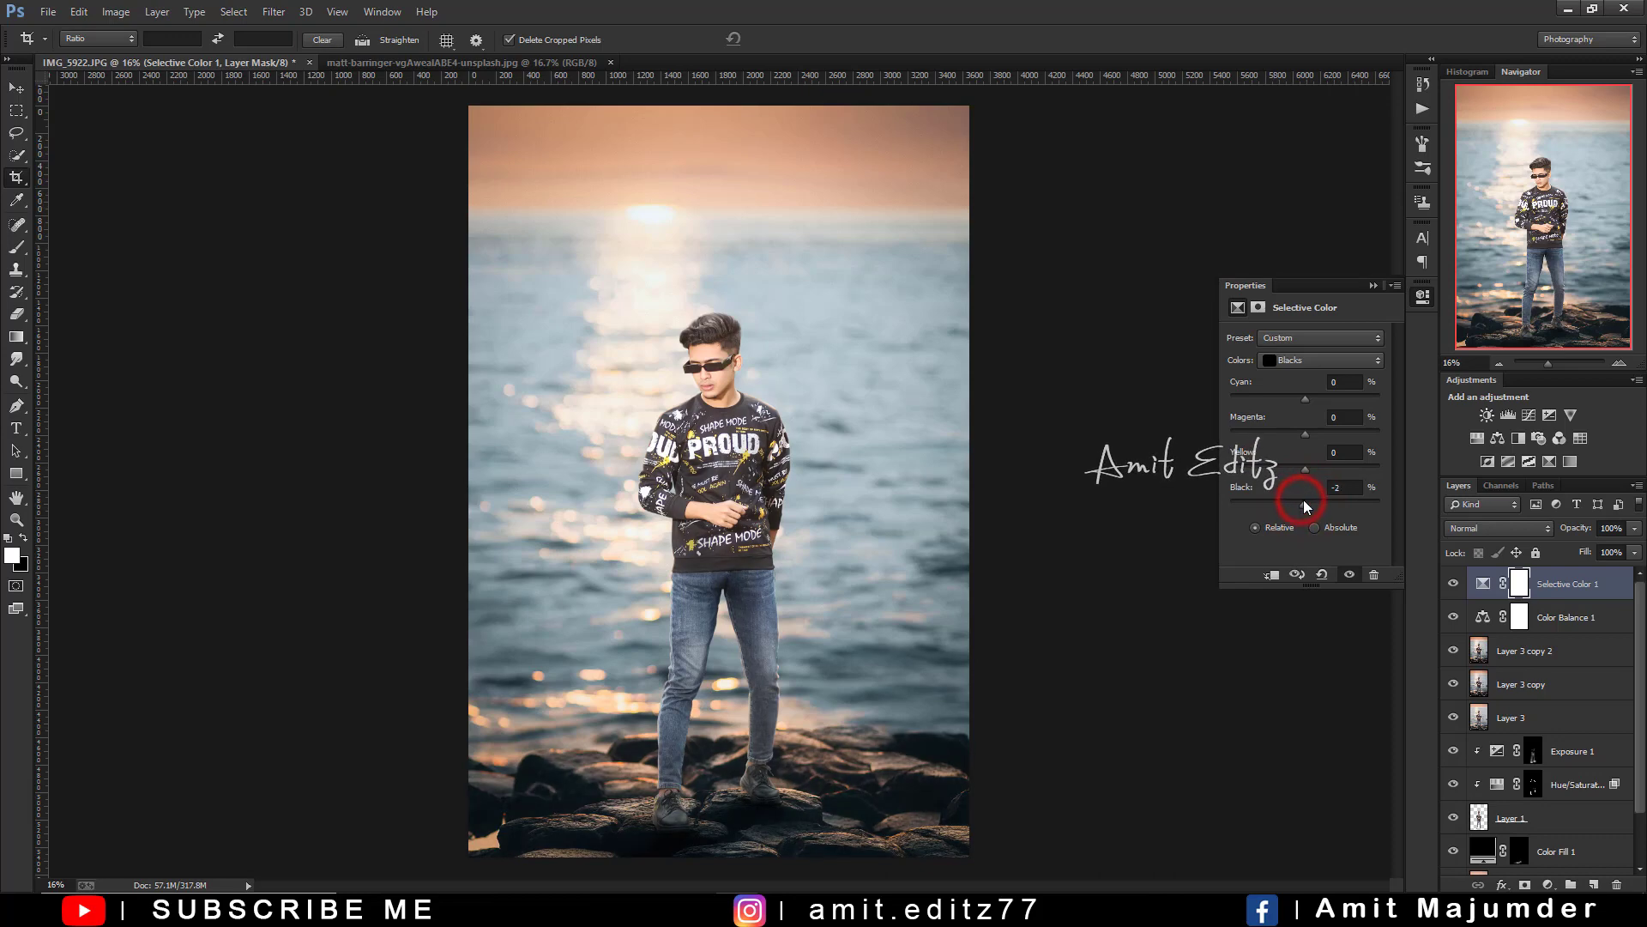
pyautogui.moveTo(1306, 436); pyautogui.dragTo(1314, 405)
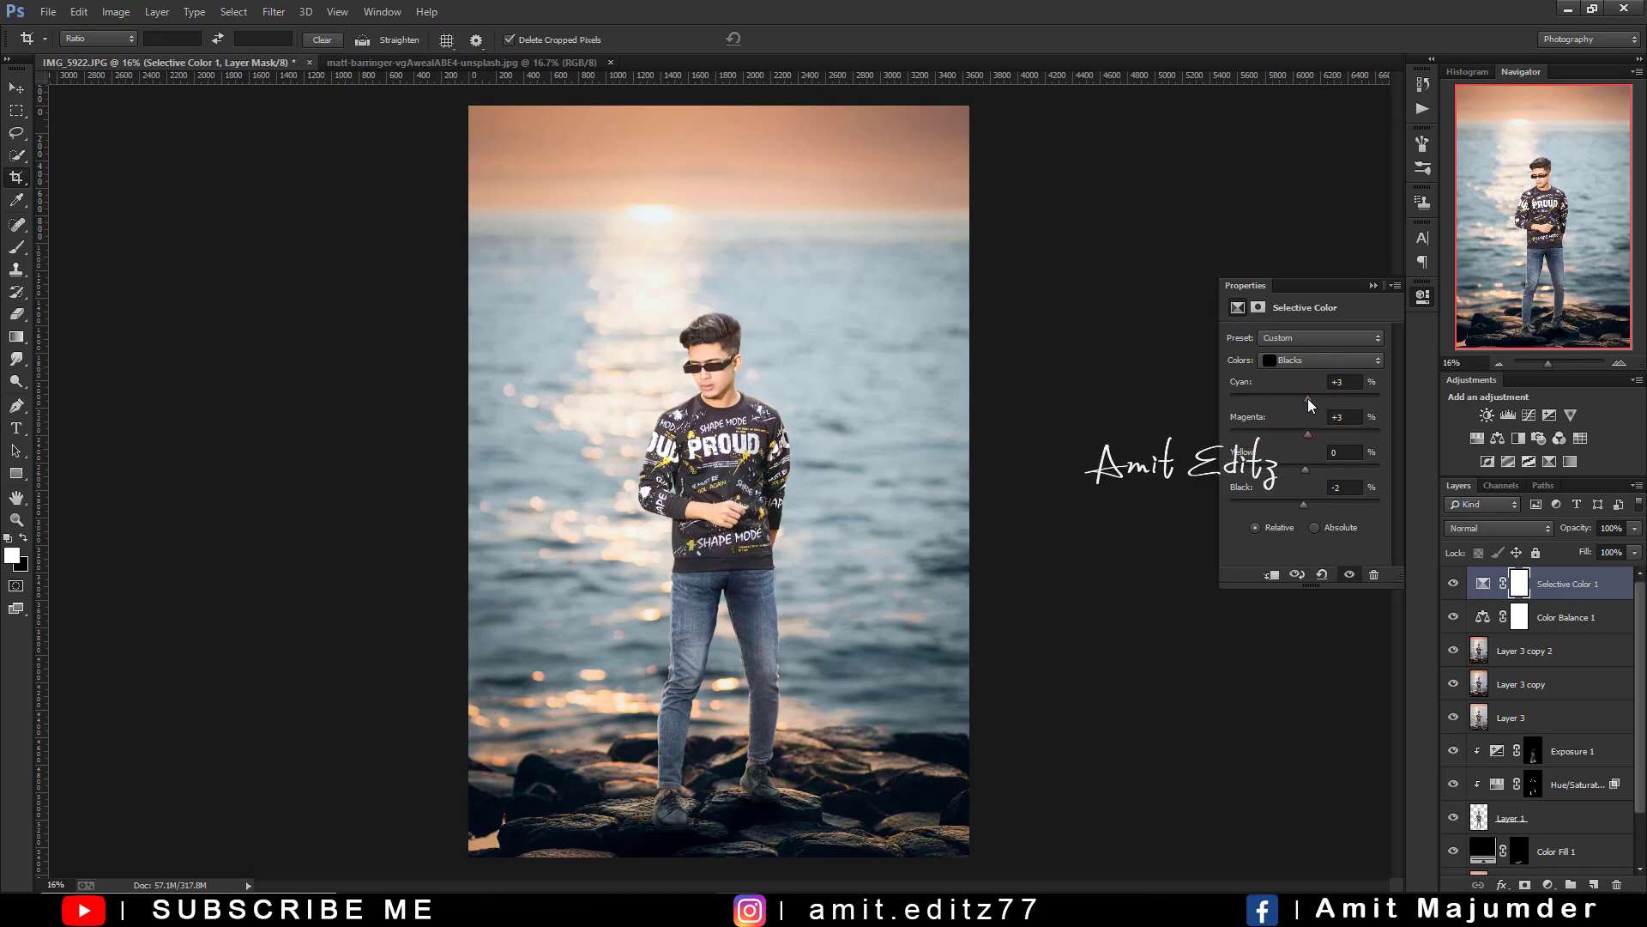
pyautogui.click(1373, 286)
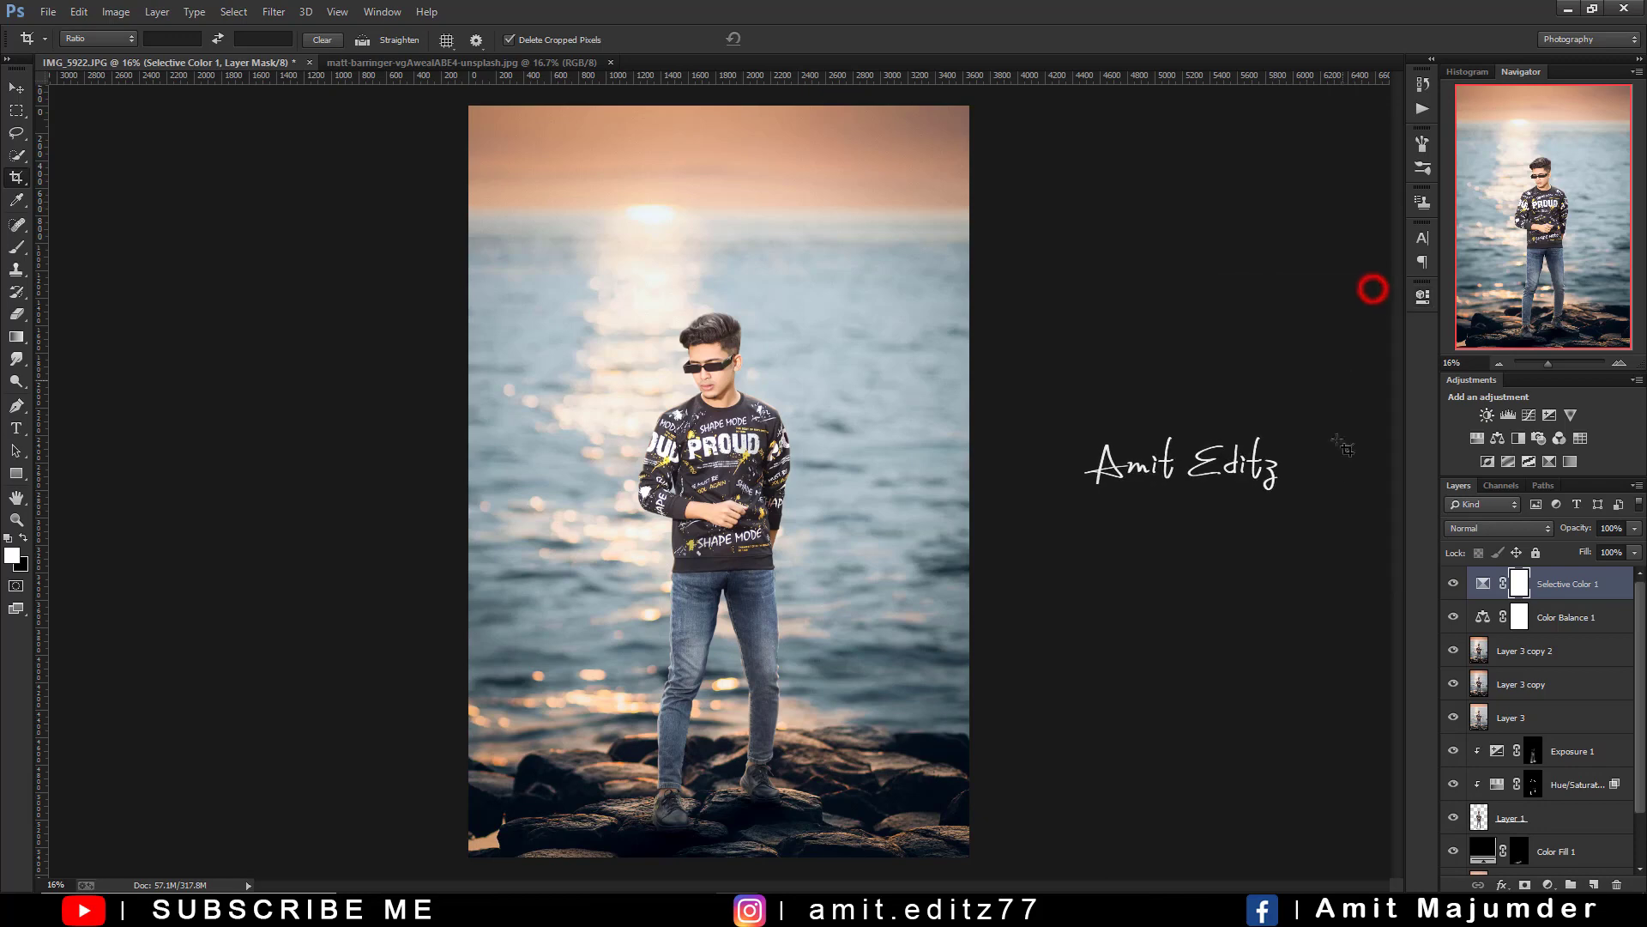
# - Merge the visible layers and duplicate the merged layer
pyautogui.rightClick(1564, 572)
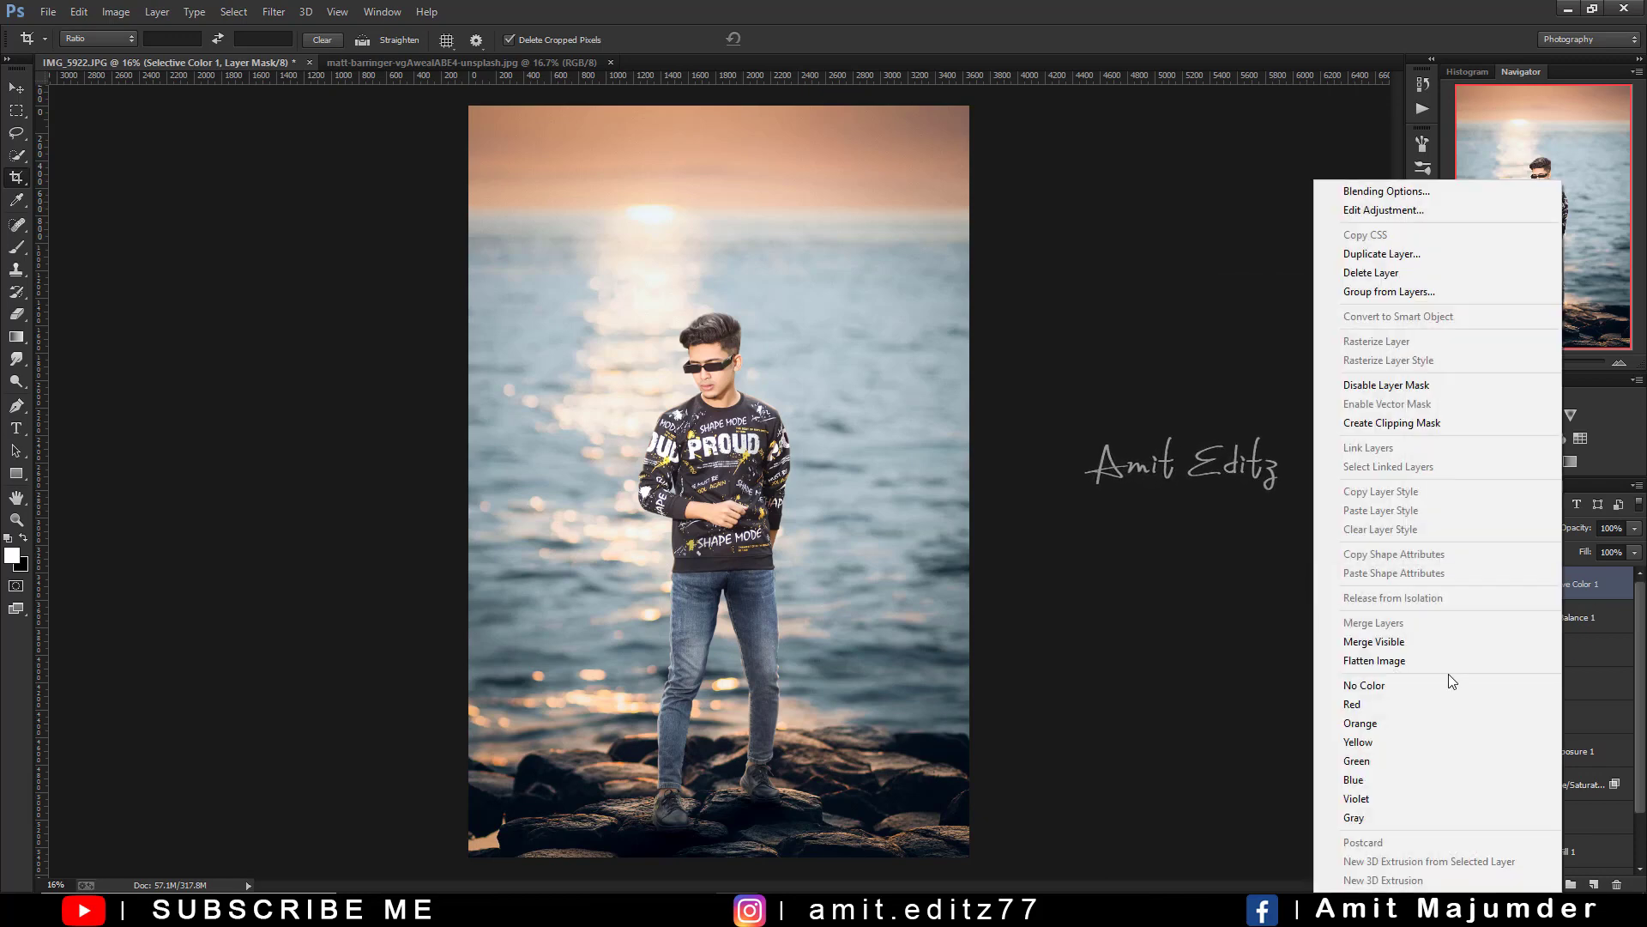
pyautogui.click(1413, 637)
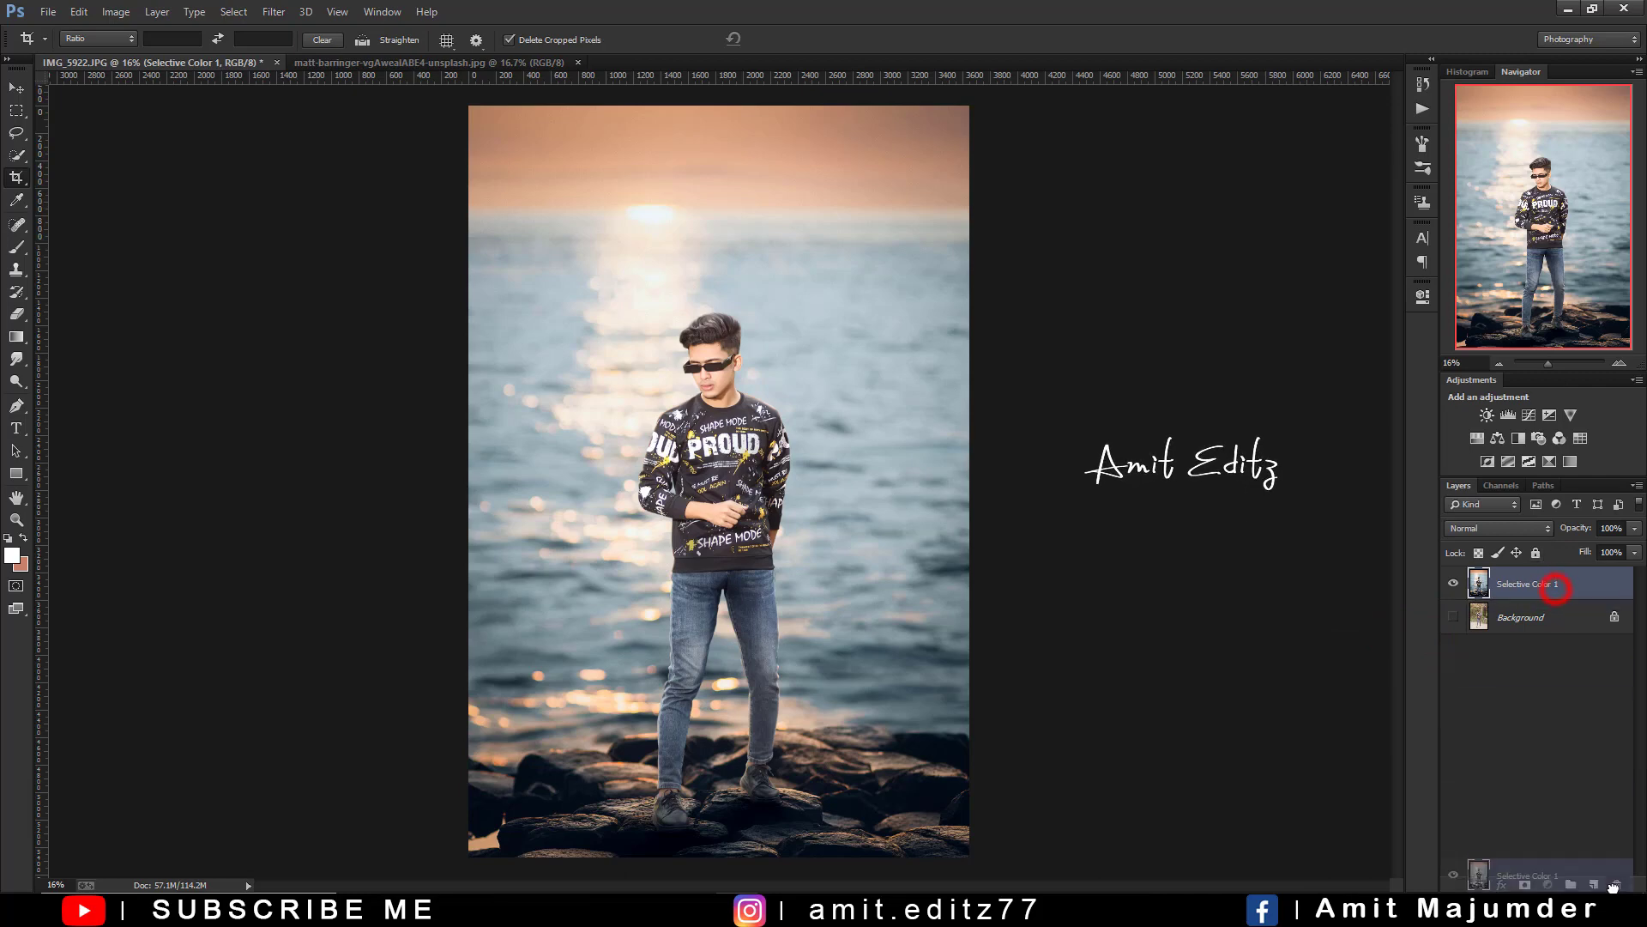
pyautogui.moveTo(1556, 591); pyautogui.dragTo(1593, 885)
# - Dodge the boy's cheek, forehead and neck with a small brush at 10% midtone exposure
pyautogui.click(16, 380)
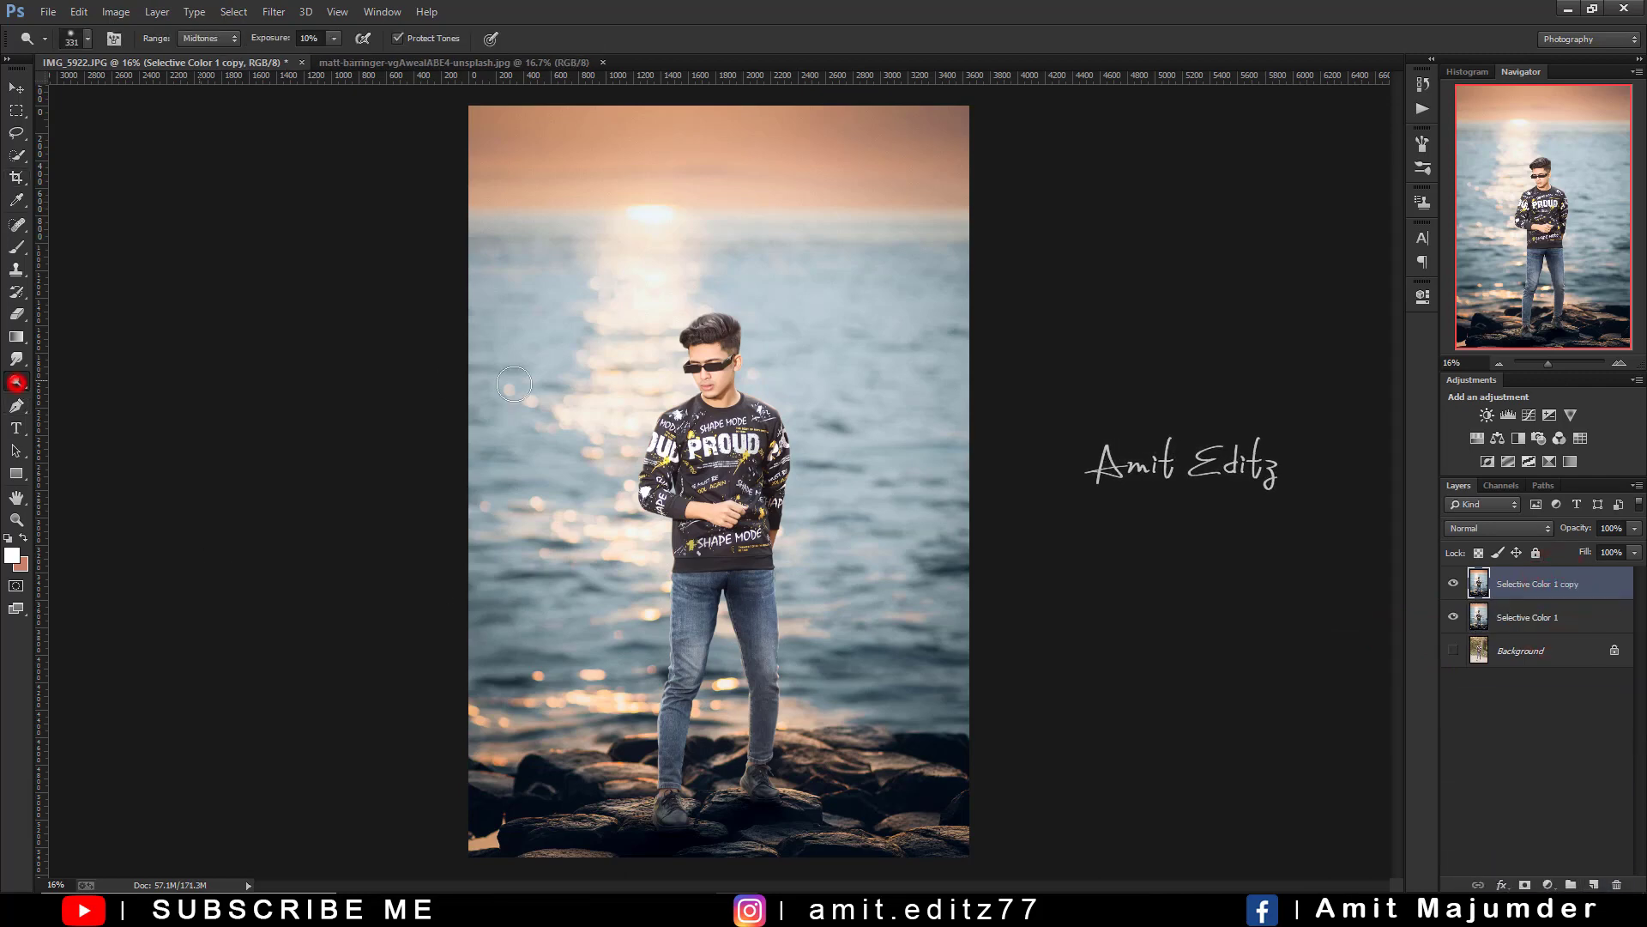
pyautogui.scroll(3, 698, 363)
pyautogui.scroll(3, 698, 364)
pyautogui.scroll(2, 699, 363)
pyautogui.scroll(1, 798, 410)
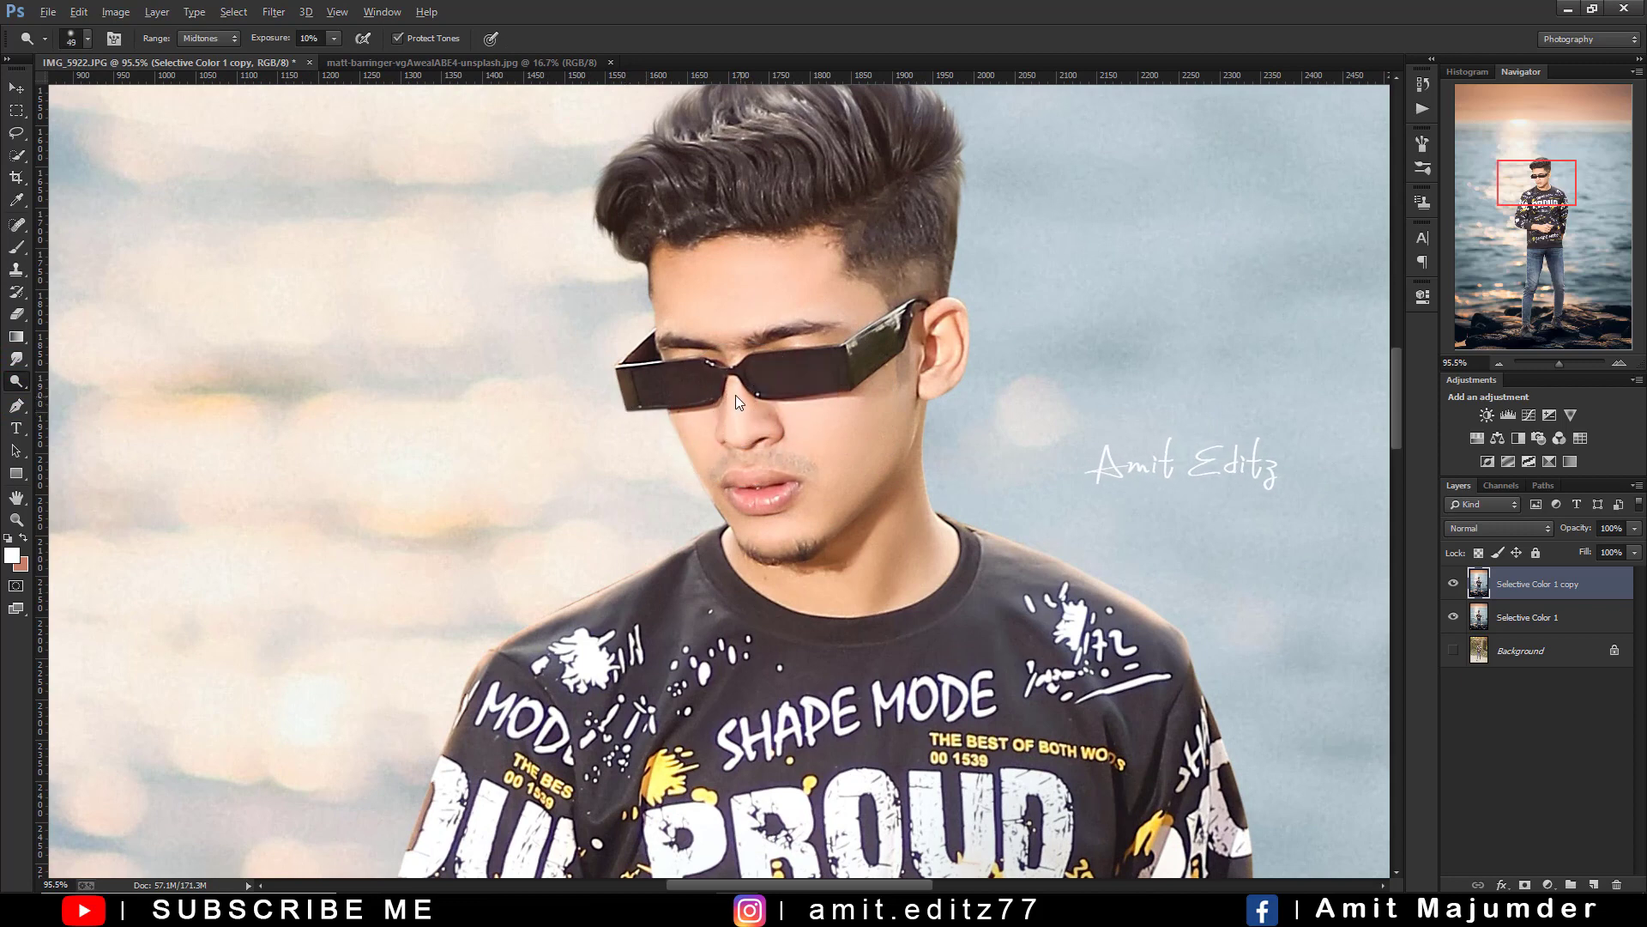
pyautogui.moveTo(727, 393); pyautogui.dragTo(738, 395)
pyautogui.click(831, 434)
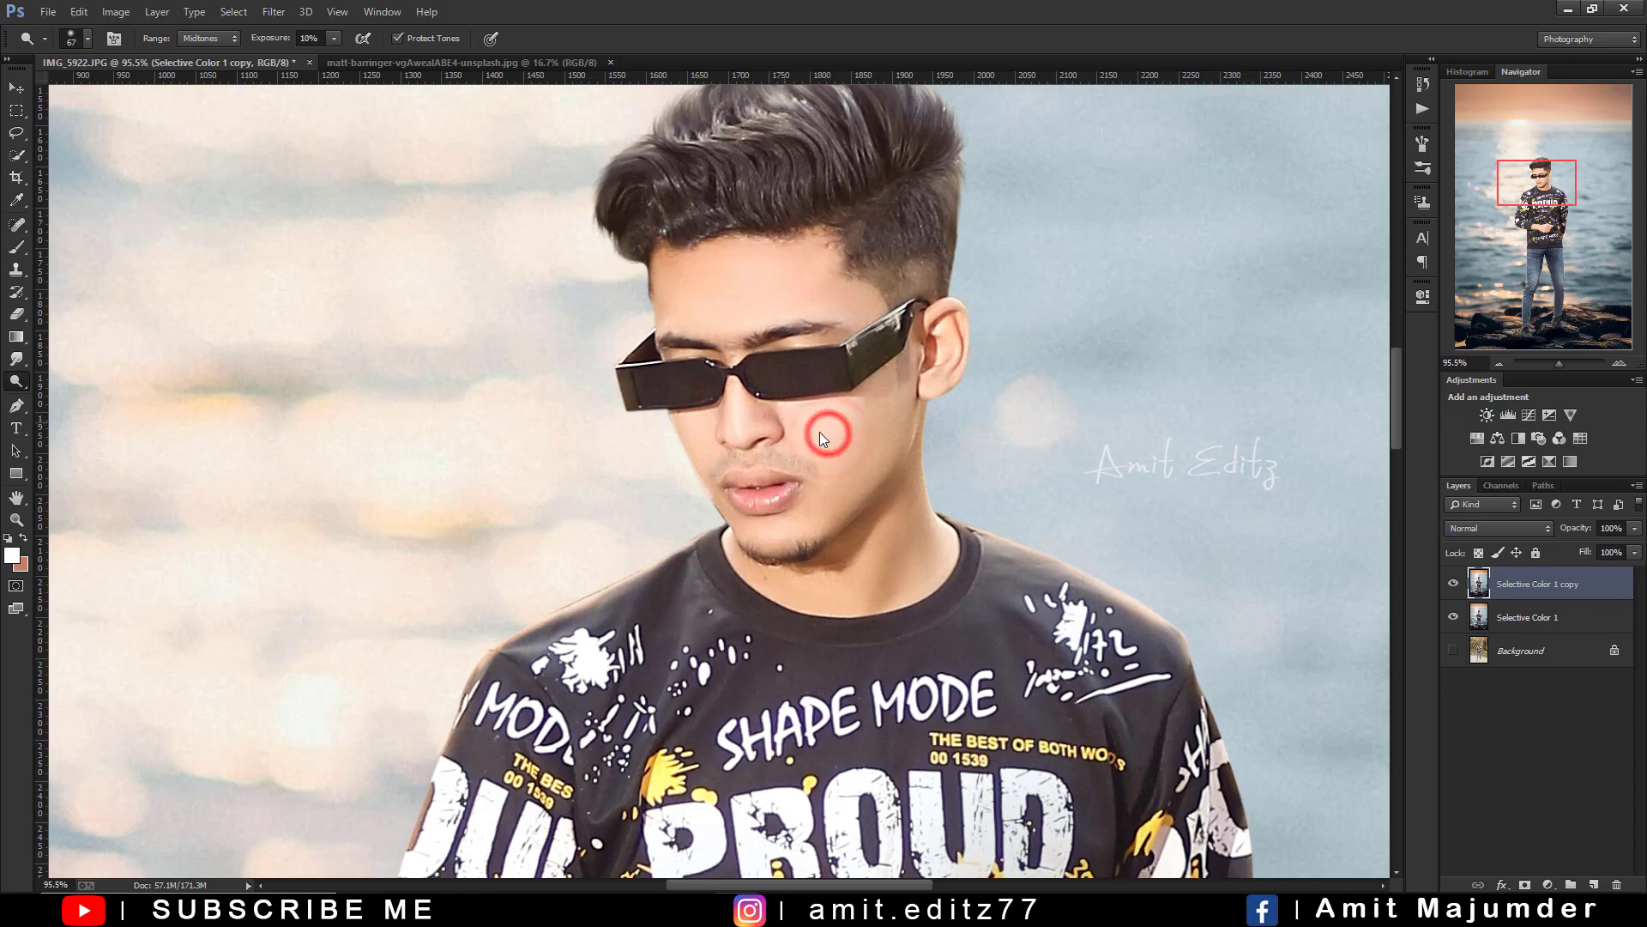
pyautogui.click(725, 307)
pyautogui.moveTo(878, 544); pyautogui.dragTo(892, 520)
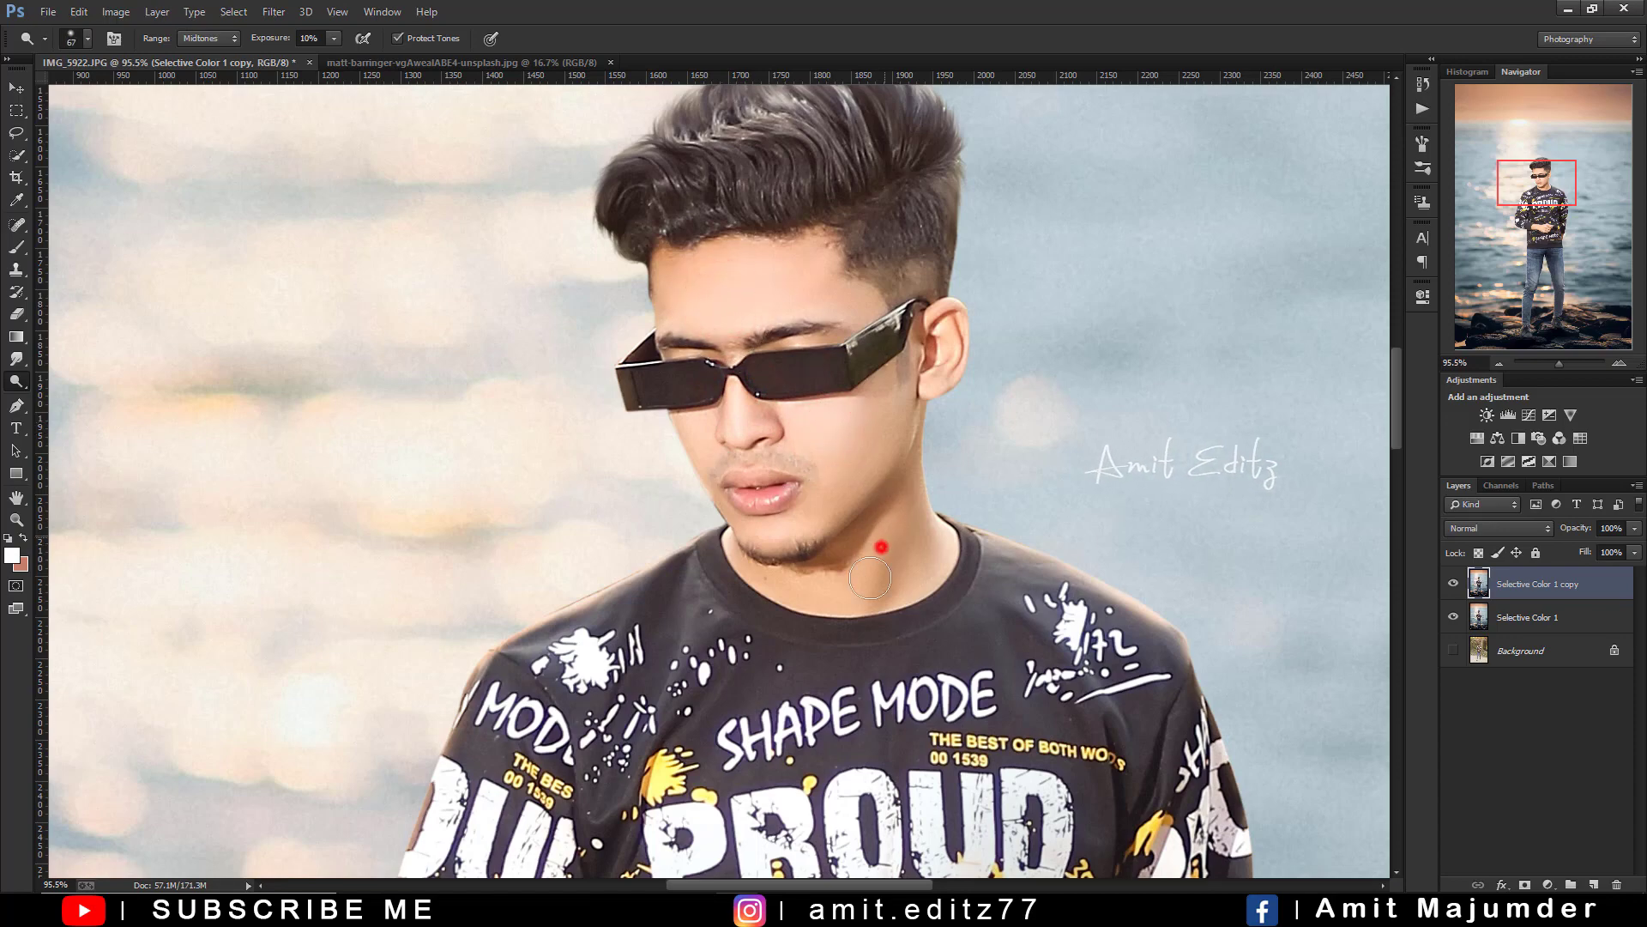
pyautogui.scroll(-5, 858, 591)
pyautogui.scroll(2, 665, 424)
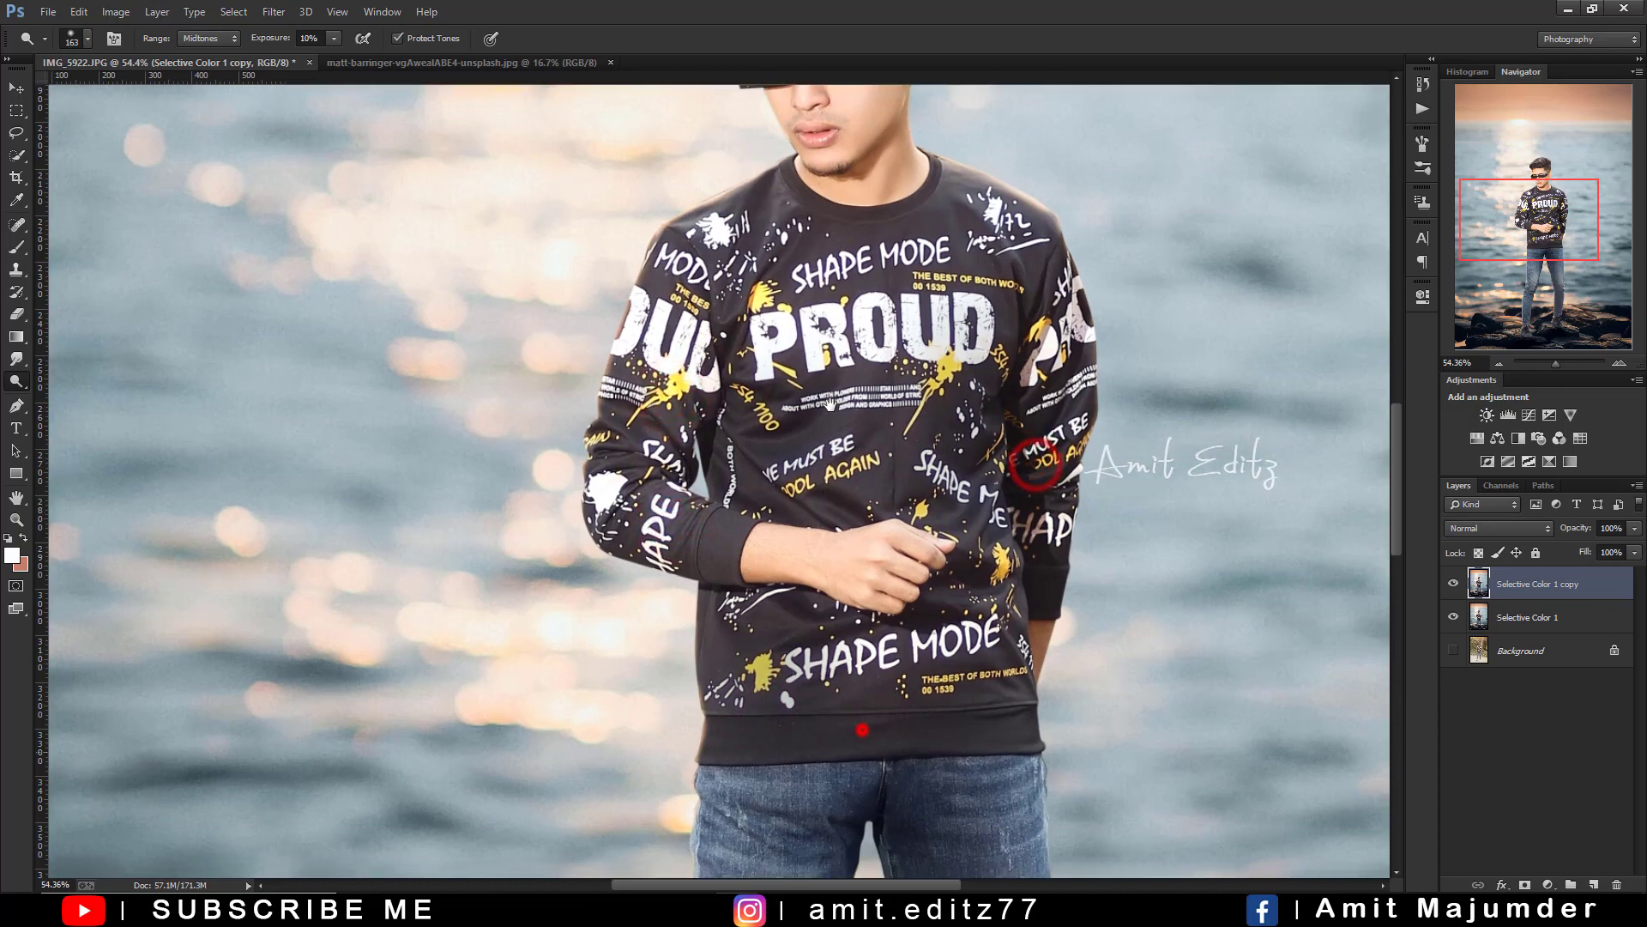
# - Dodge the jeans' thighs, knees and lower legs, then zoom back out
pyautogui.moveTo(862, 730); pyautogui.dragTo(821, 253)
pyautogui.moveTo(735, 378); pyautogui.dragTo(735, 510)
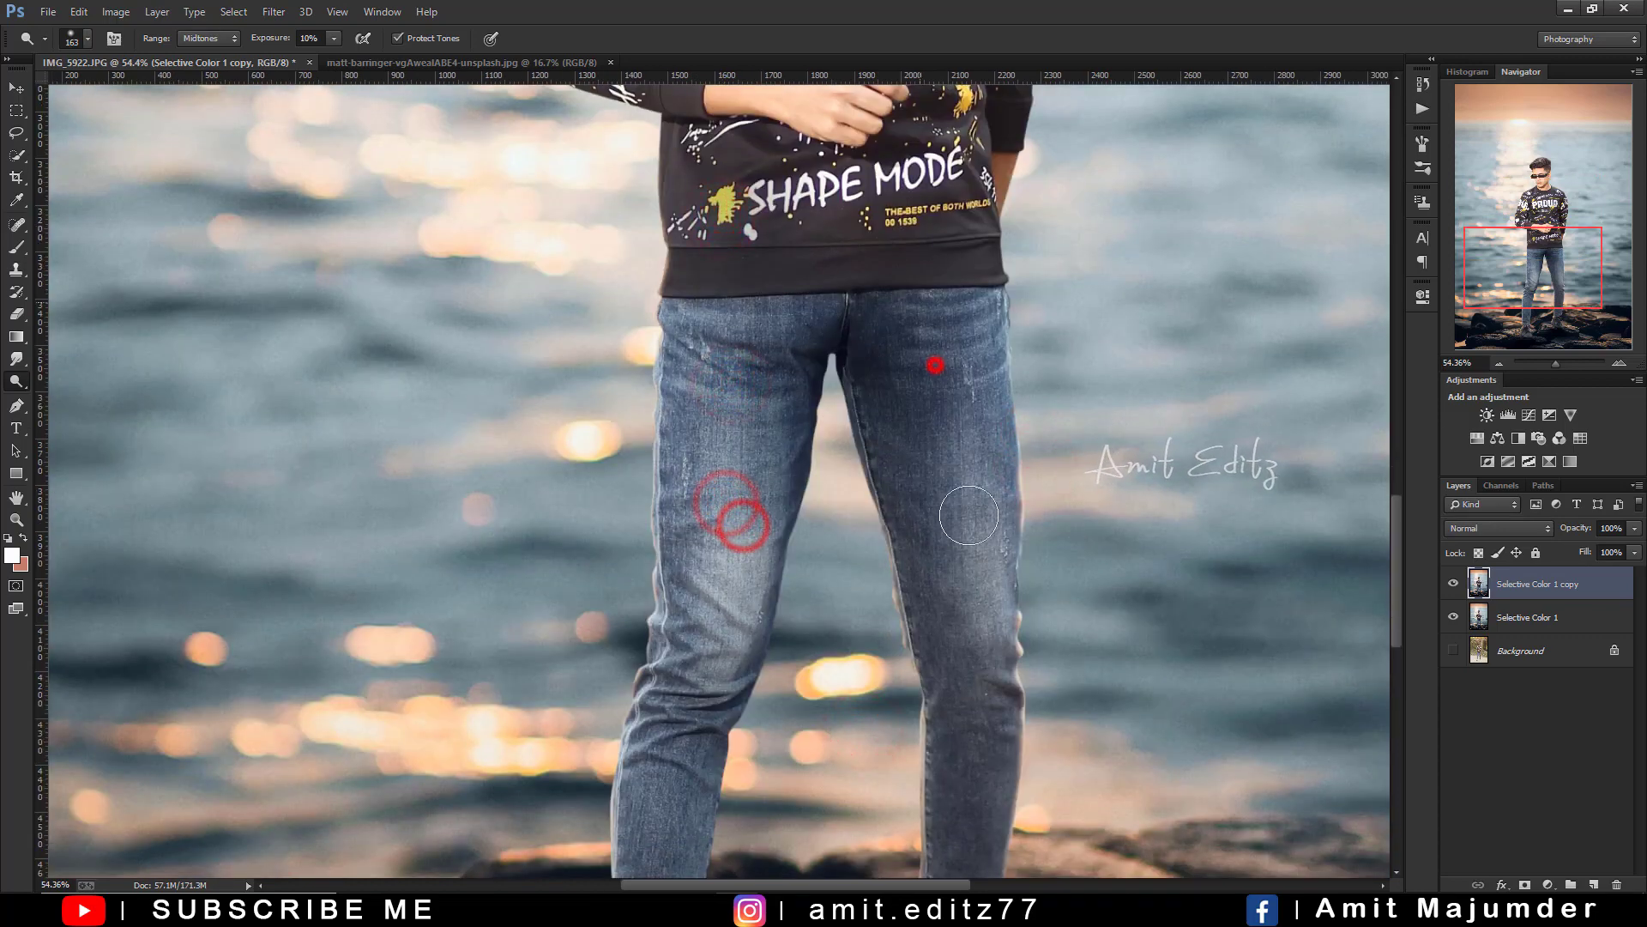
pyautogui.moveTo(935, 365); pyautogui.dragTo(955, 413)
pyautogui.moveTo(991, 669); pyautogui.dragTo(952, 403)
pyautogui.moveTo(949, 323); pyautogui.dragTo(964, 599)
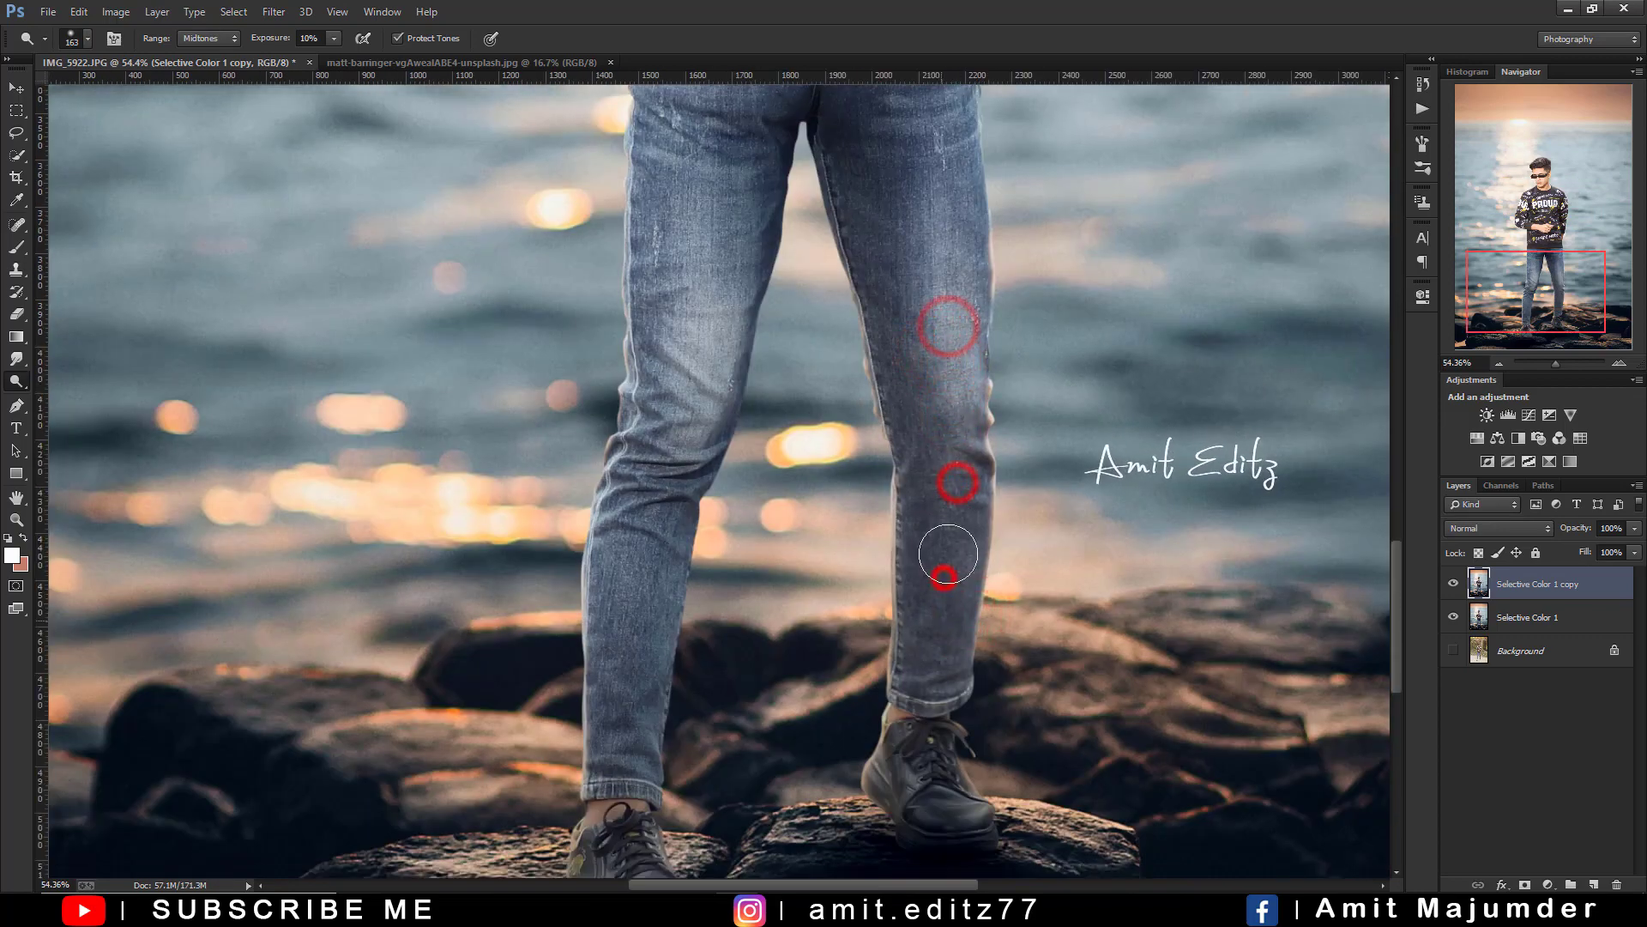
pyautogui.moveTo(965, 475); pyautogui.dragTo(956, 558)
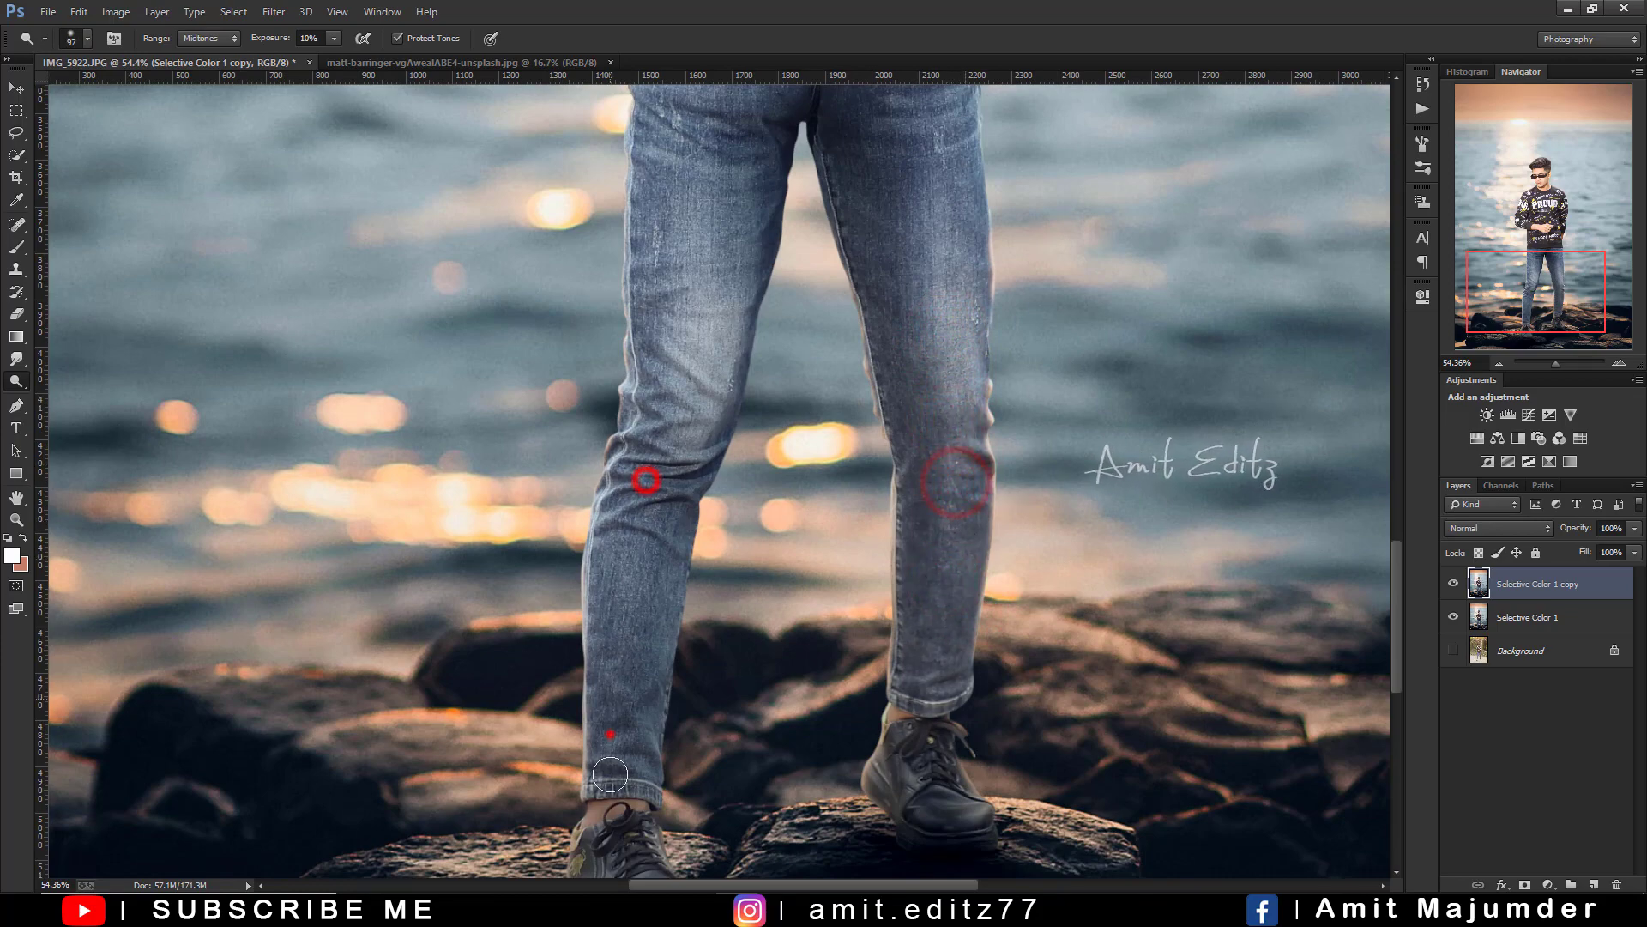
pyautogui.moveTo(956, 699); pyautogui.dragTo(964, 484)
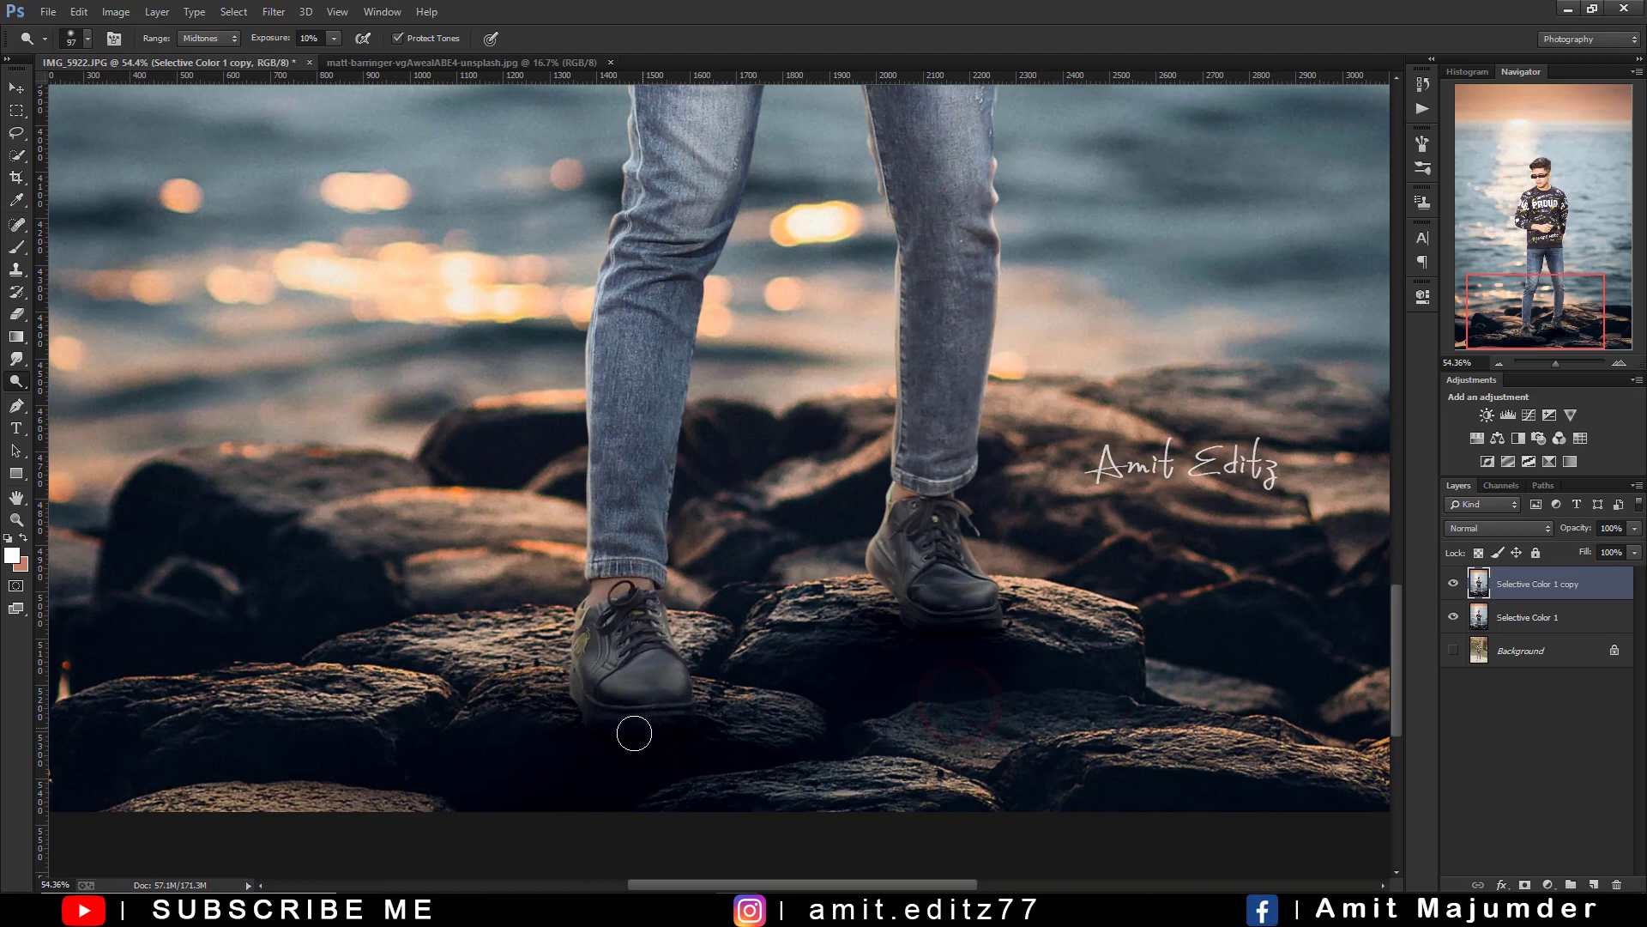
pyautogui.scroll(-3, 872, 660)
pyautogui.scroll(-3, 841, 773)
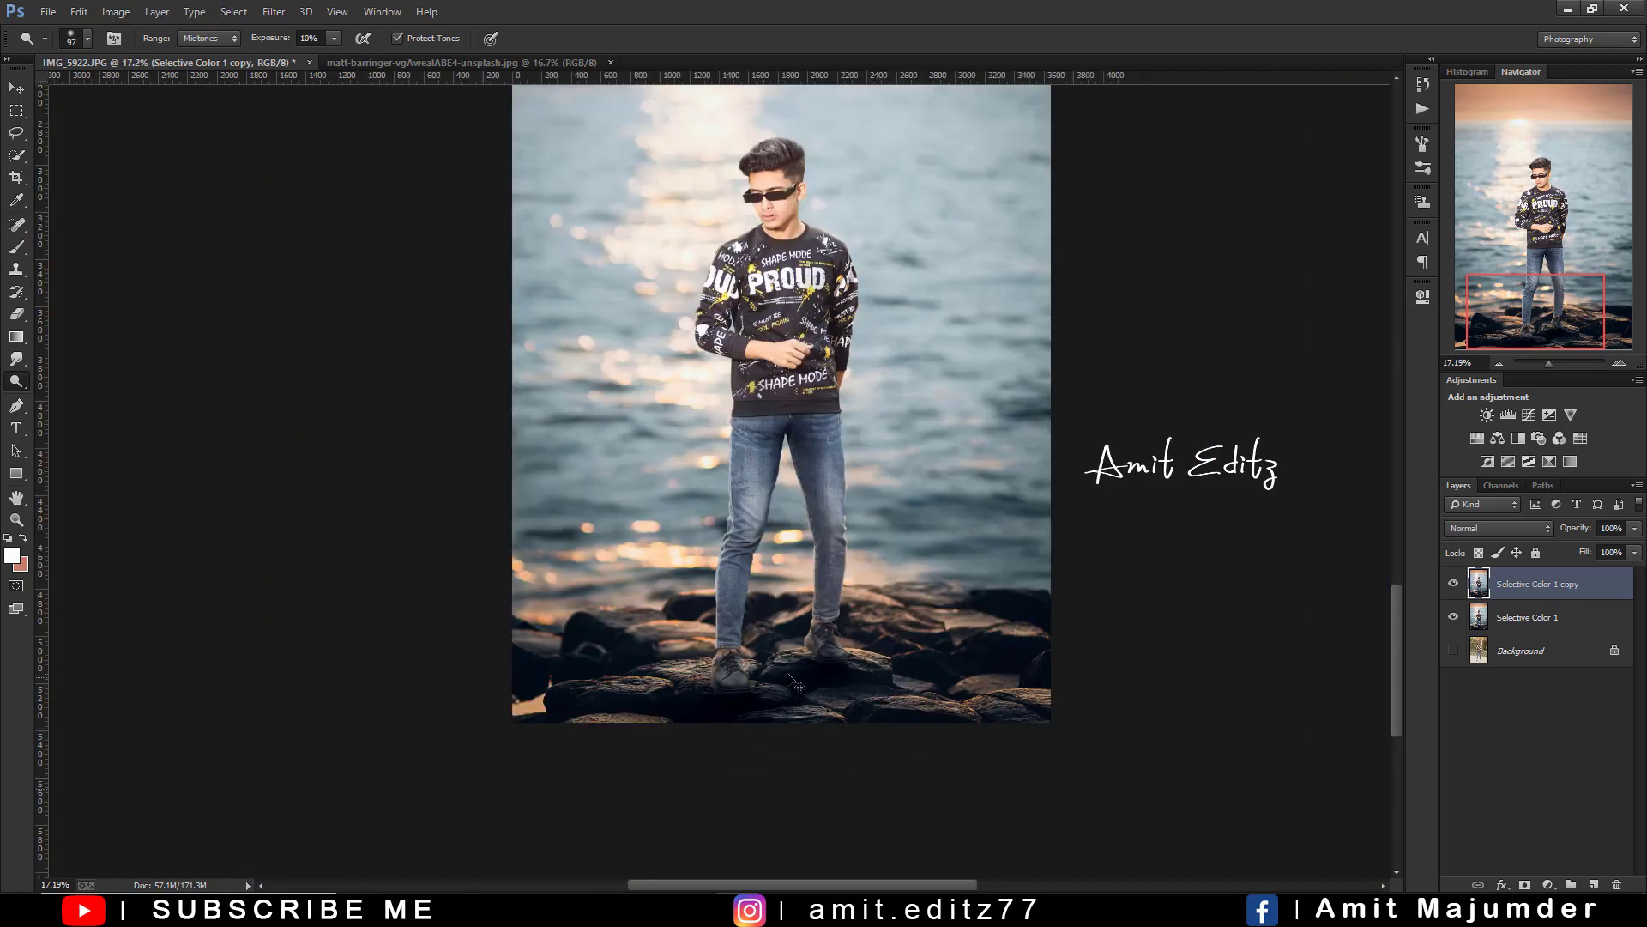
pyautogui.scroll(-2, 792, 361)
pyautogui.scroll(1, 794, 365)
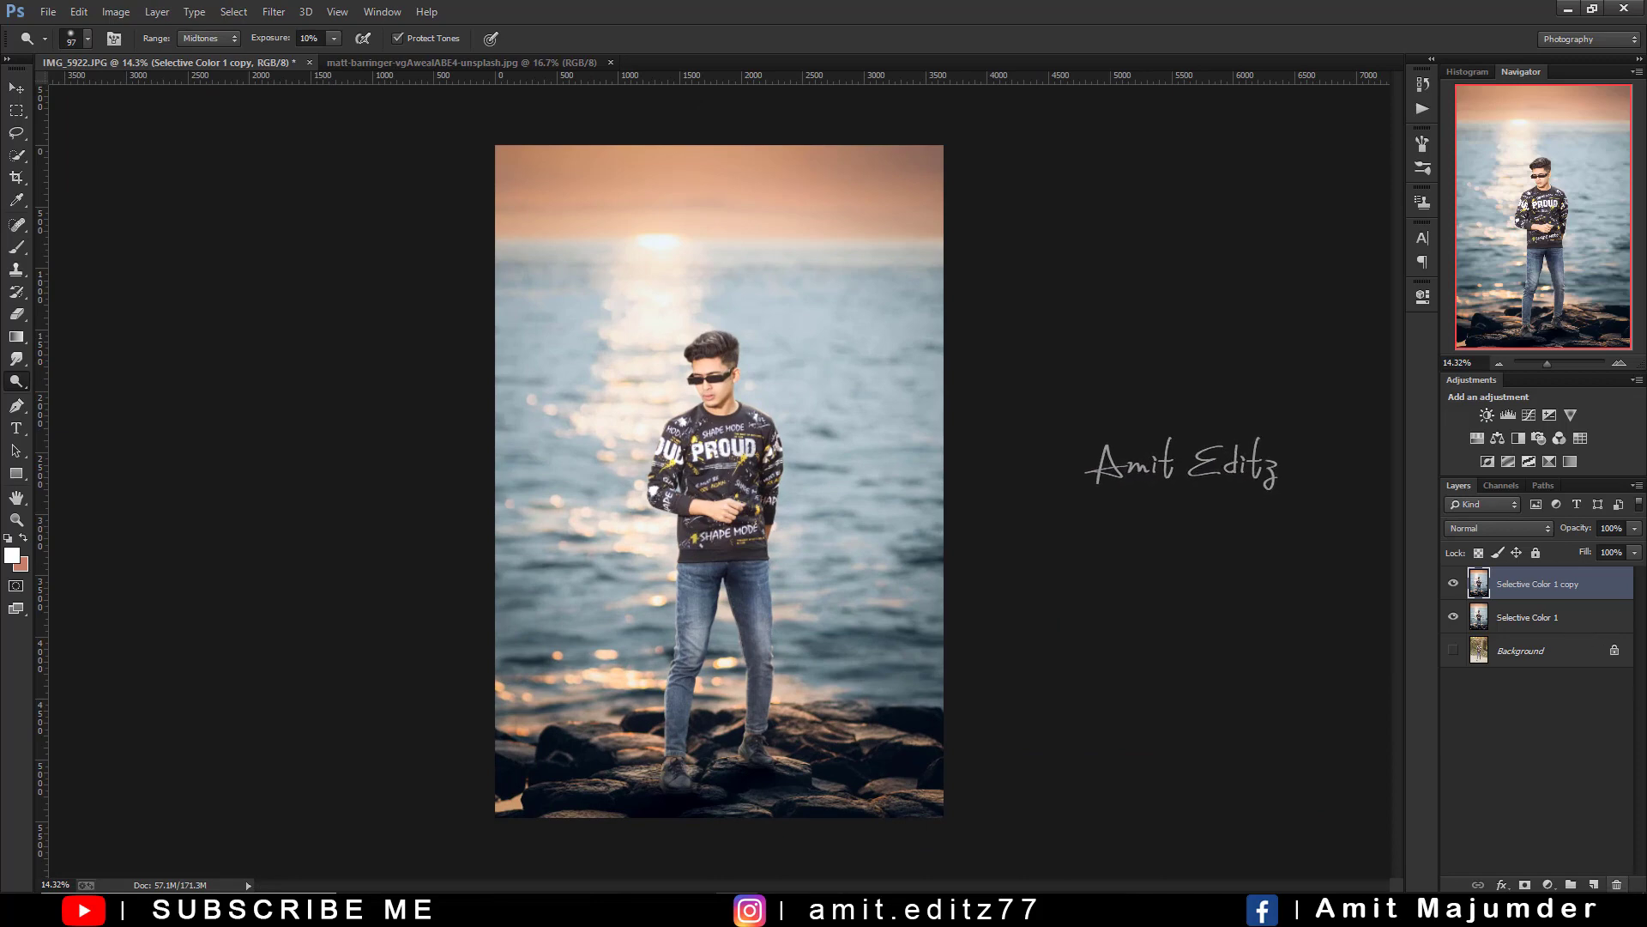
# - Add a new empty layer set to Color Dodge blending
pyautogui.click(1595, 885)
pyautogui.click(1488, 528)
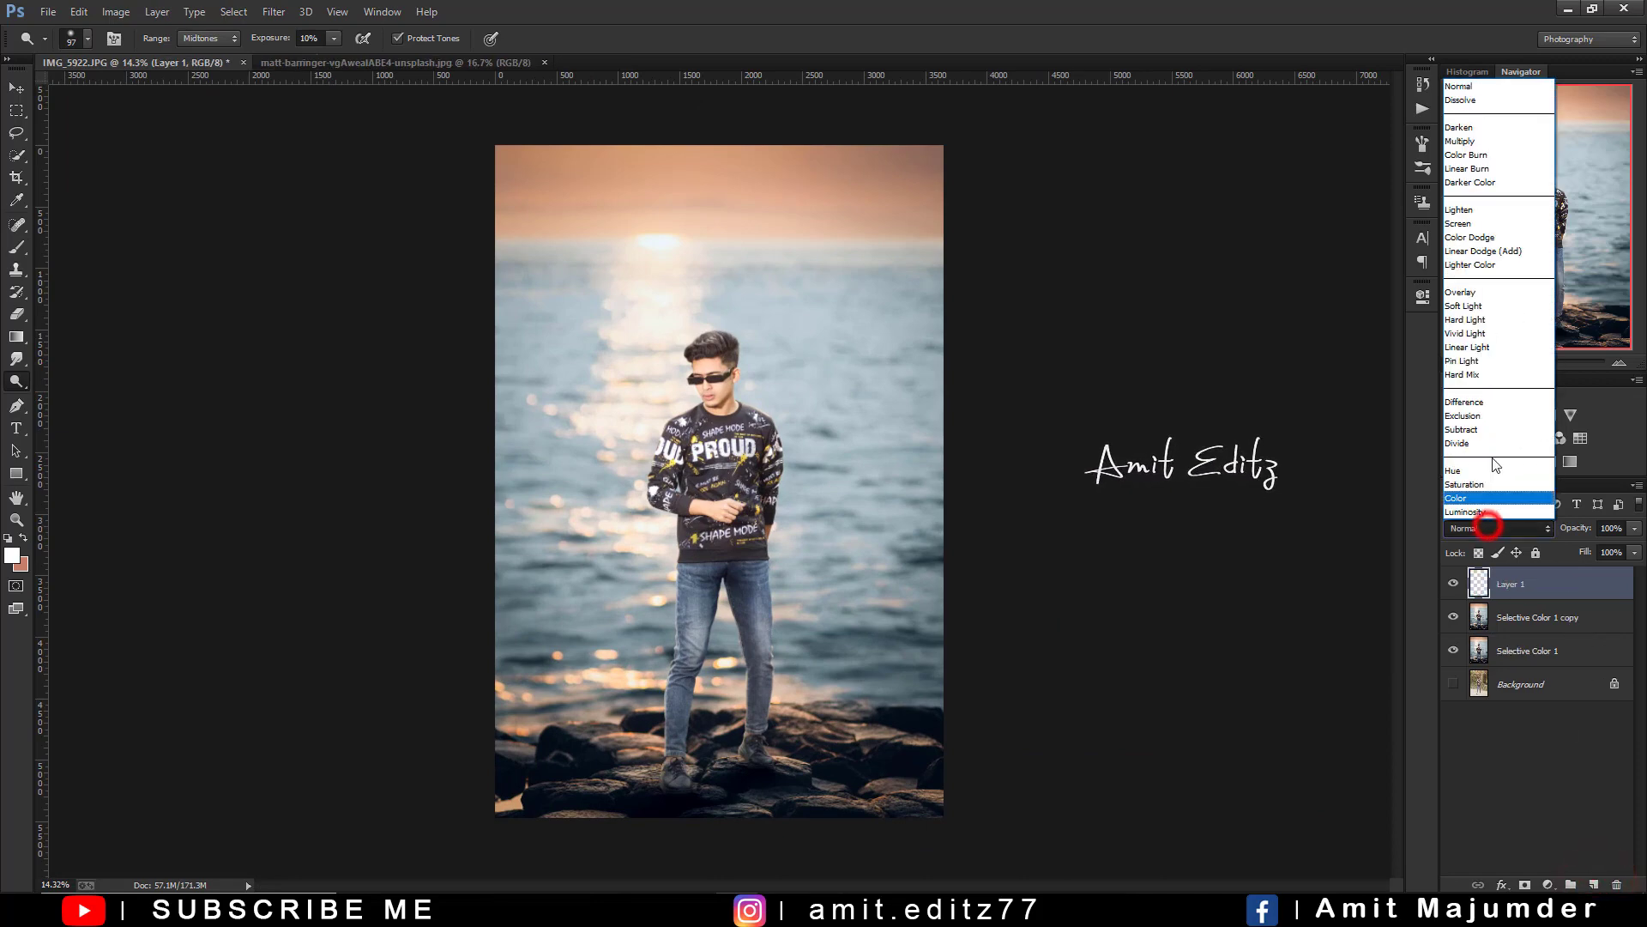
pyautogui.click(1472, 241)
# - Paint a soft glow over the water beside the shirt with a 39% opacity brush
pyautogui.click(17, 249)
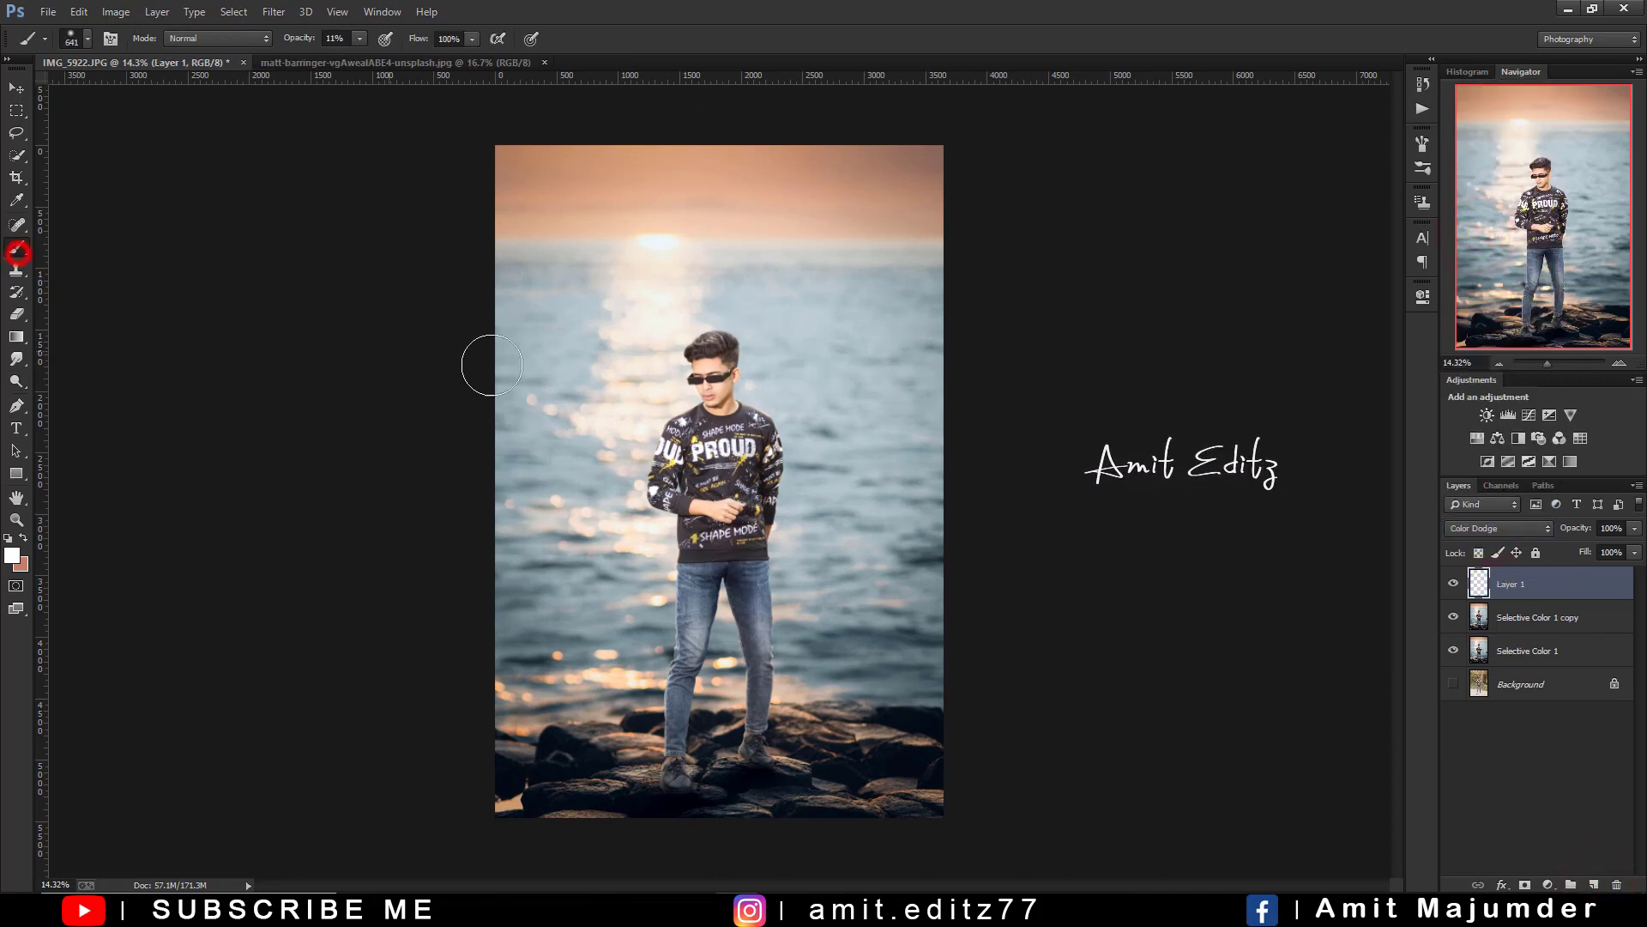
pyautogui.scroll(2, 633, 423)
pyautogui.scroll(1, 669, 463)
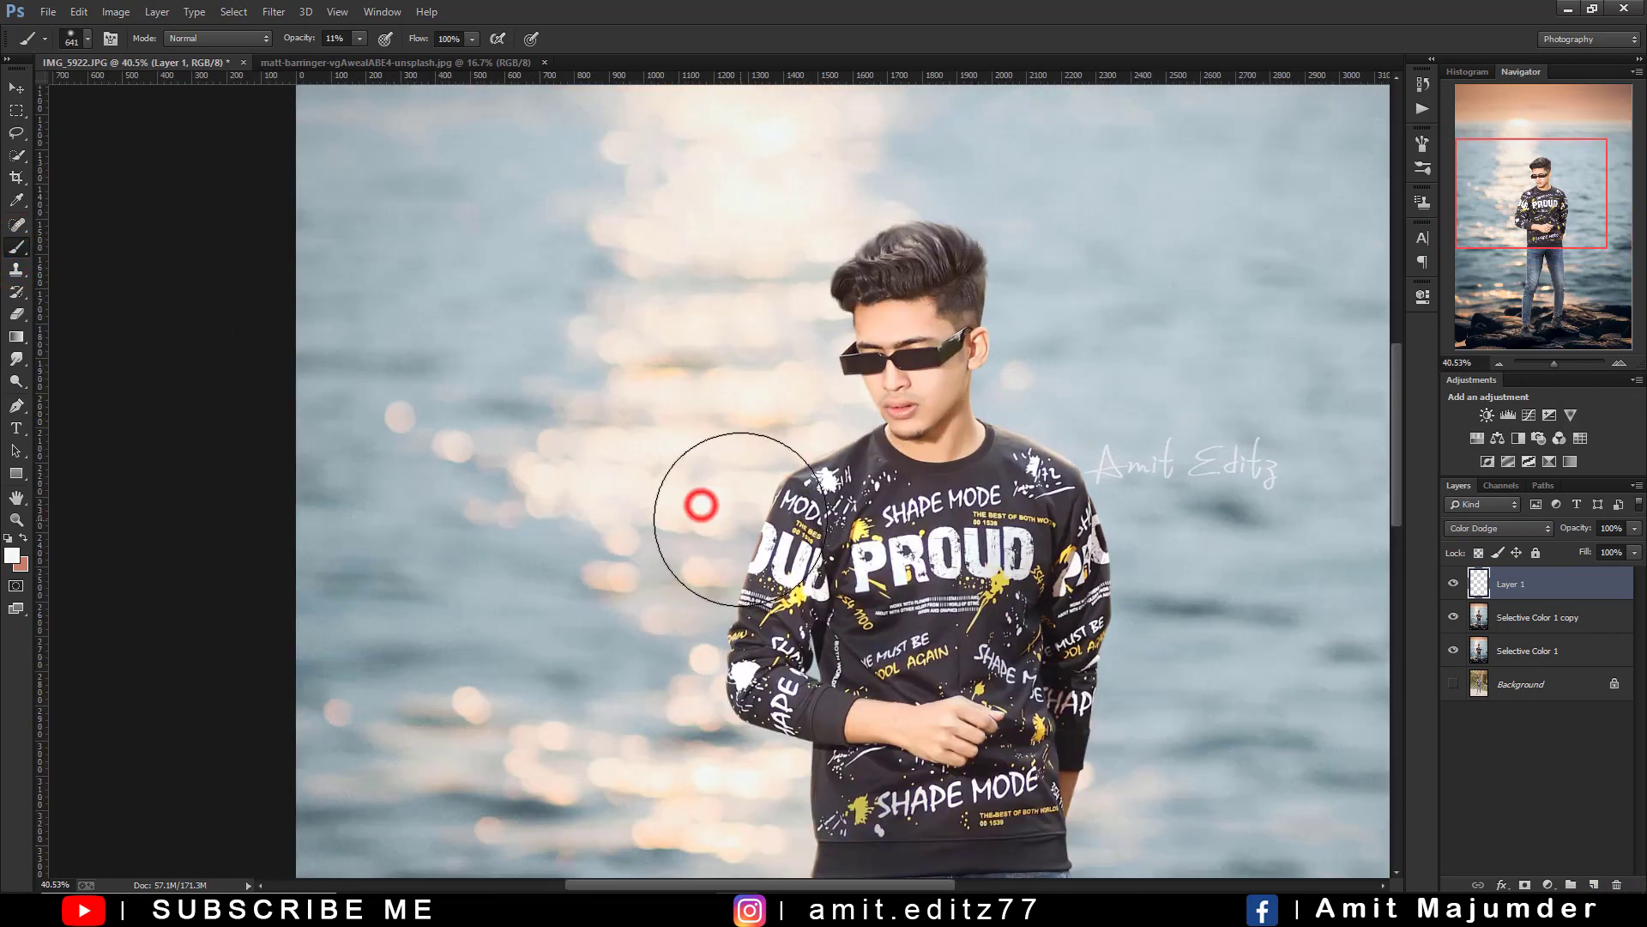
pyautogui.moveTo(735, 513); pyautogui.dragTo(645, 524)
pyautogui.keyDown('alt'); pyautogui.rightClick(717, 515); pyautogui.keyUp('alt')
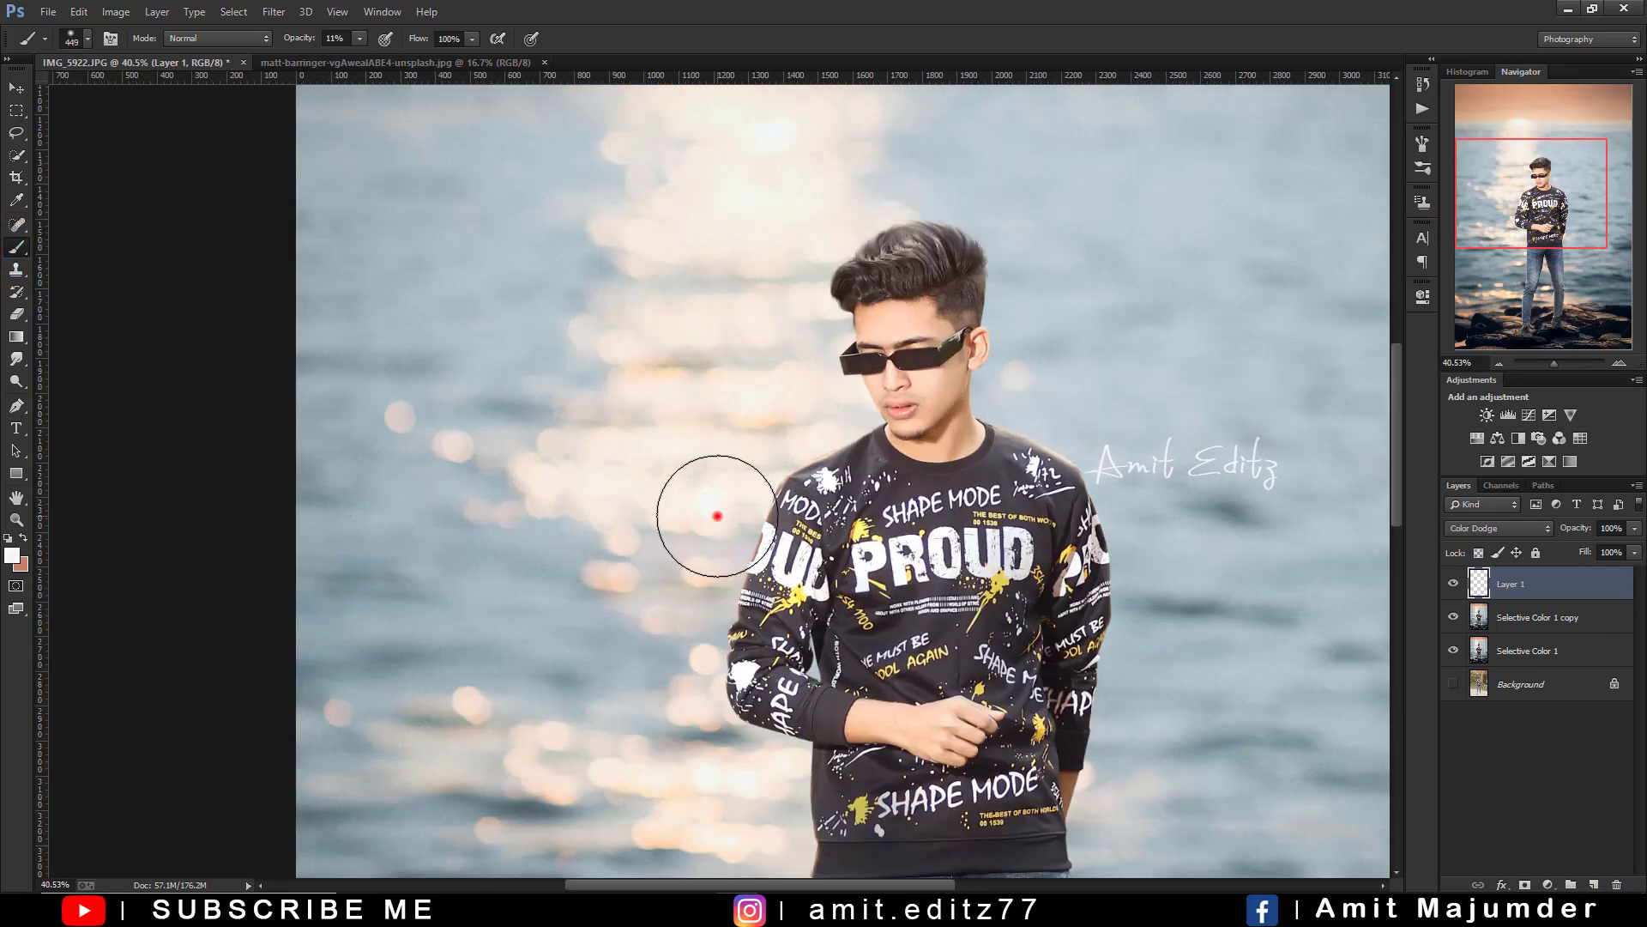
pyautogui.click(718, 520)
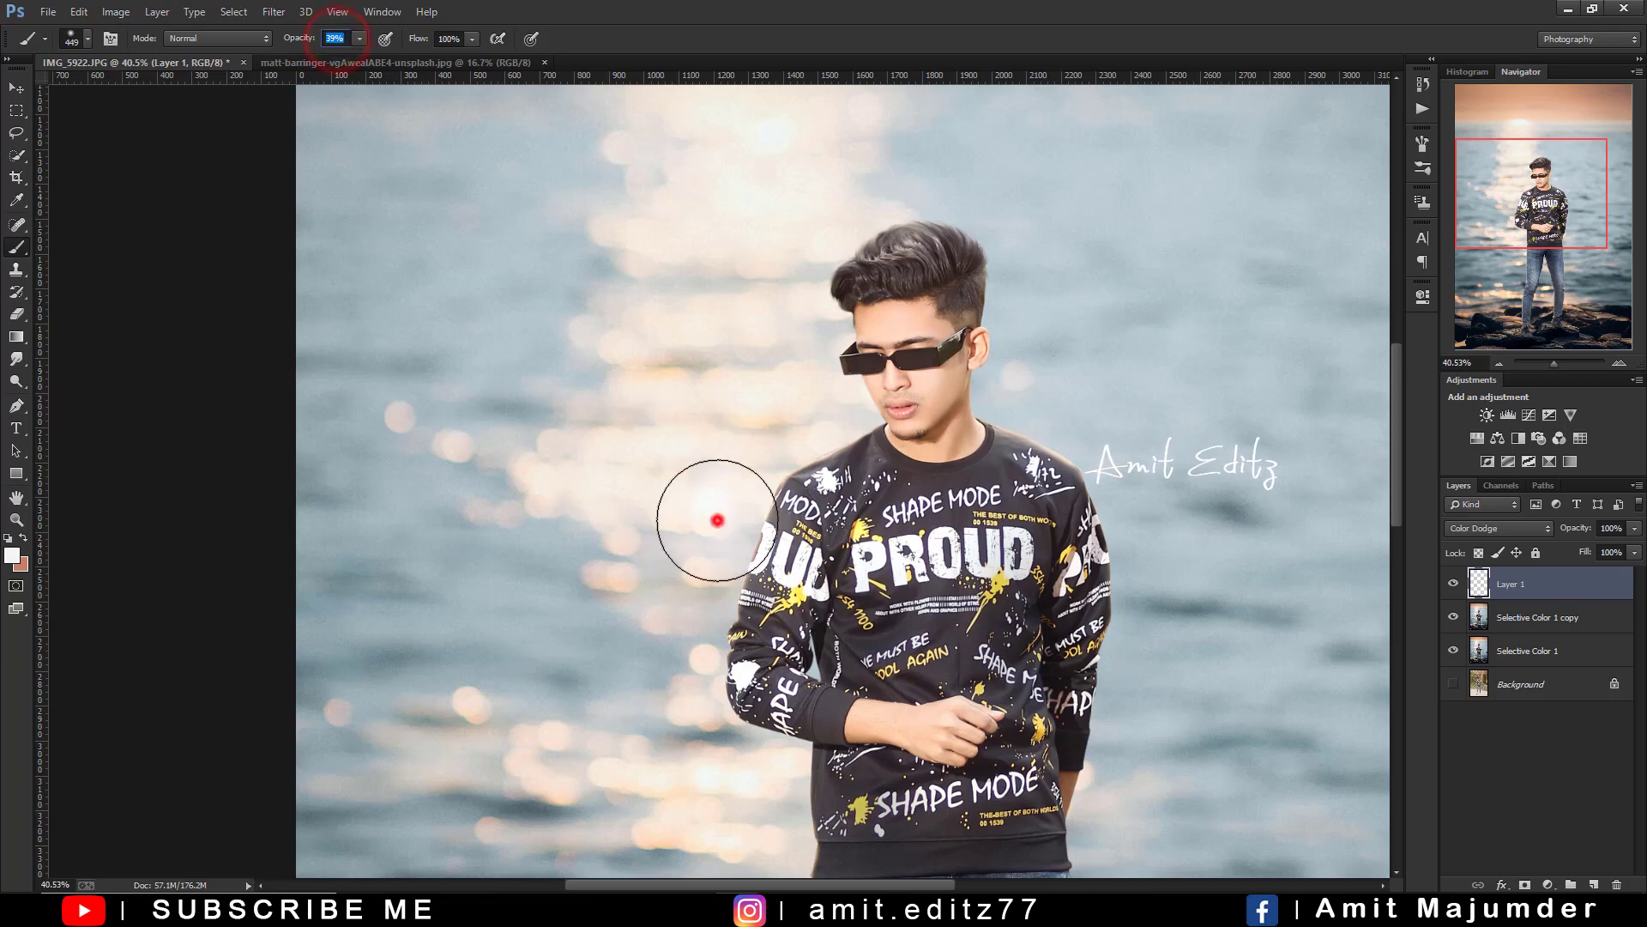
pyautogui.click(712, 504)
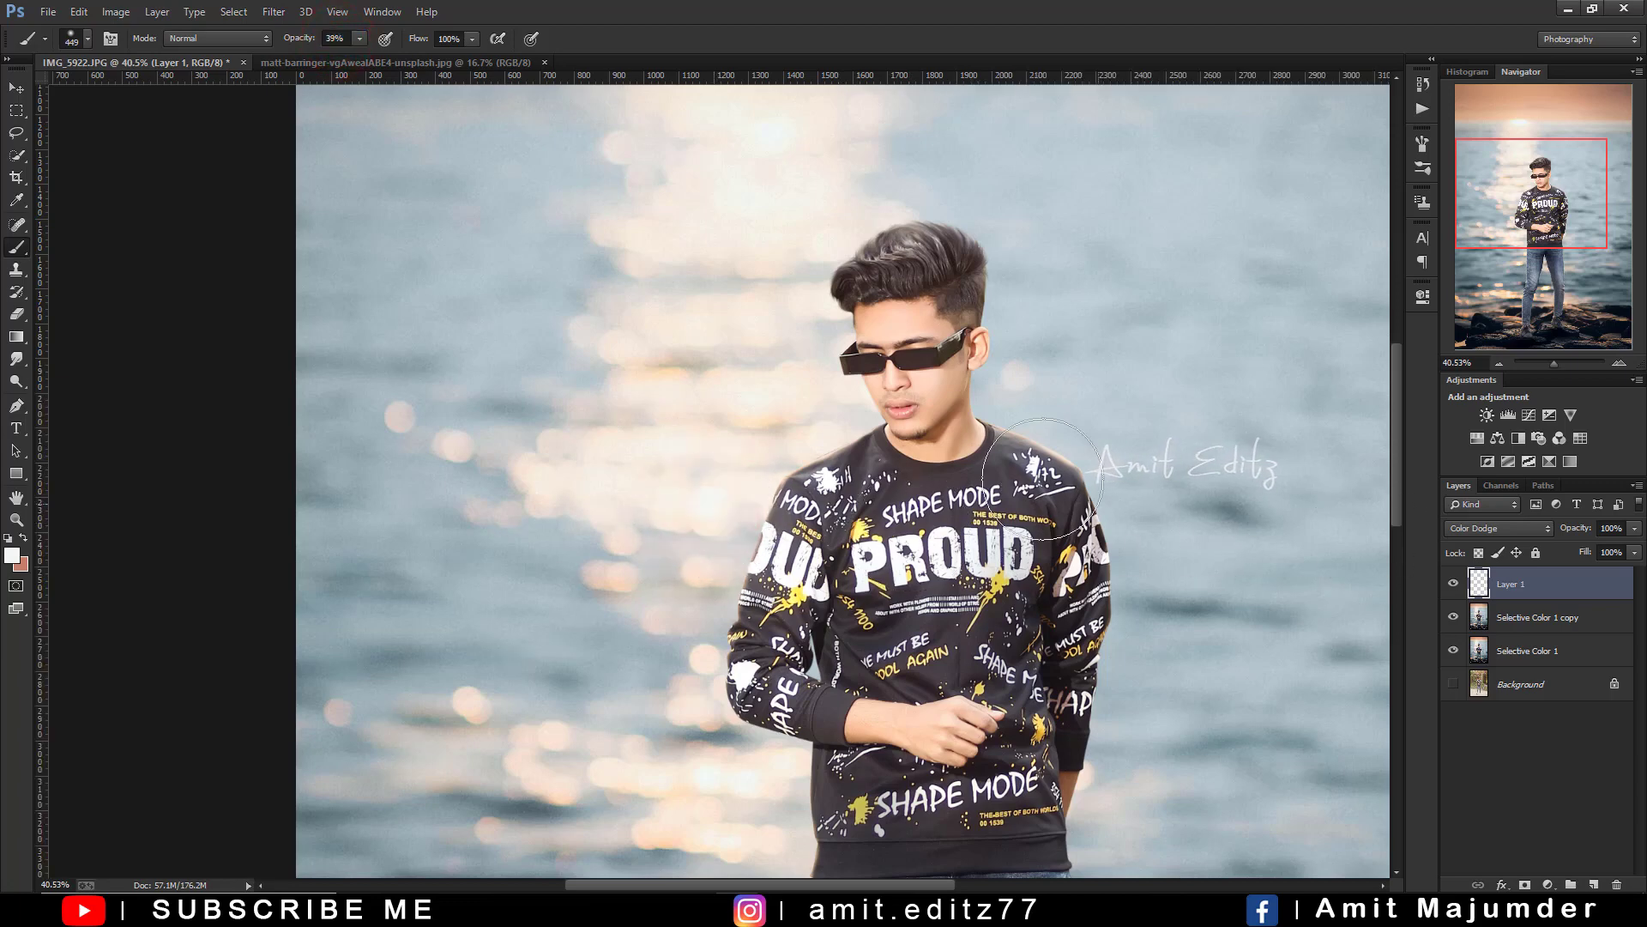
pyautogui.click(798, 433)
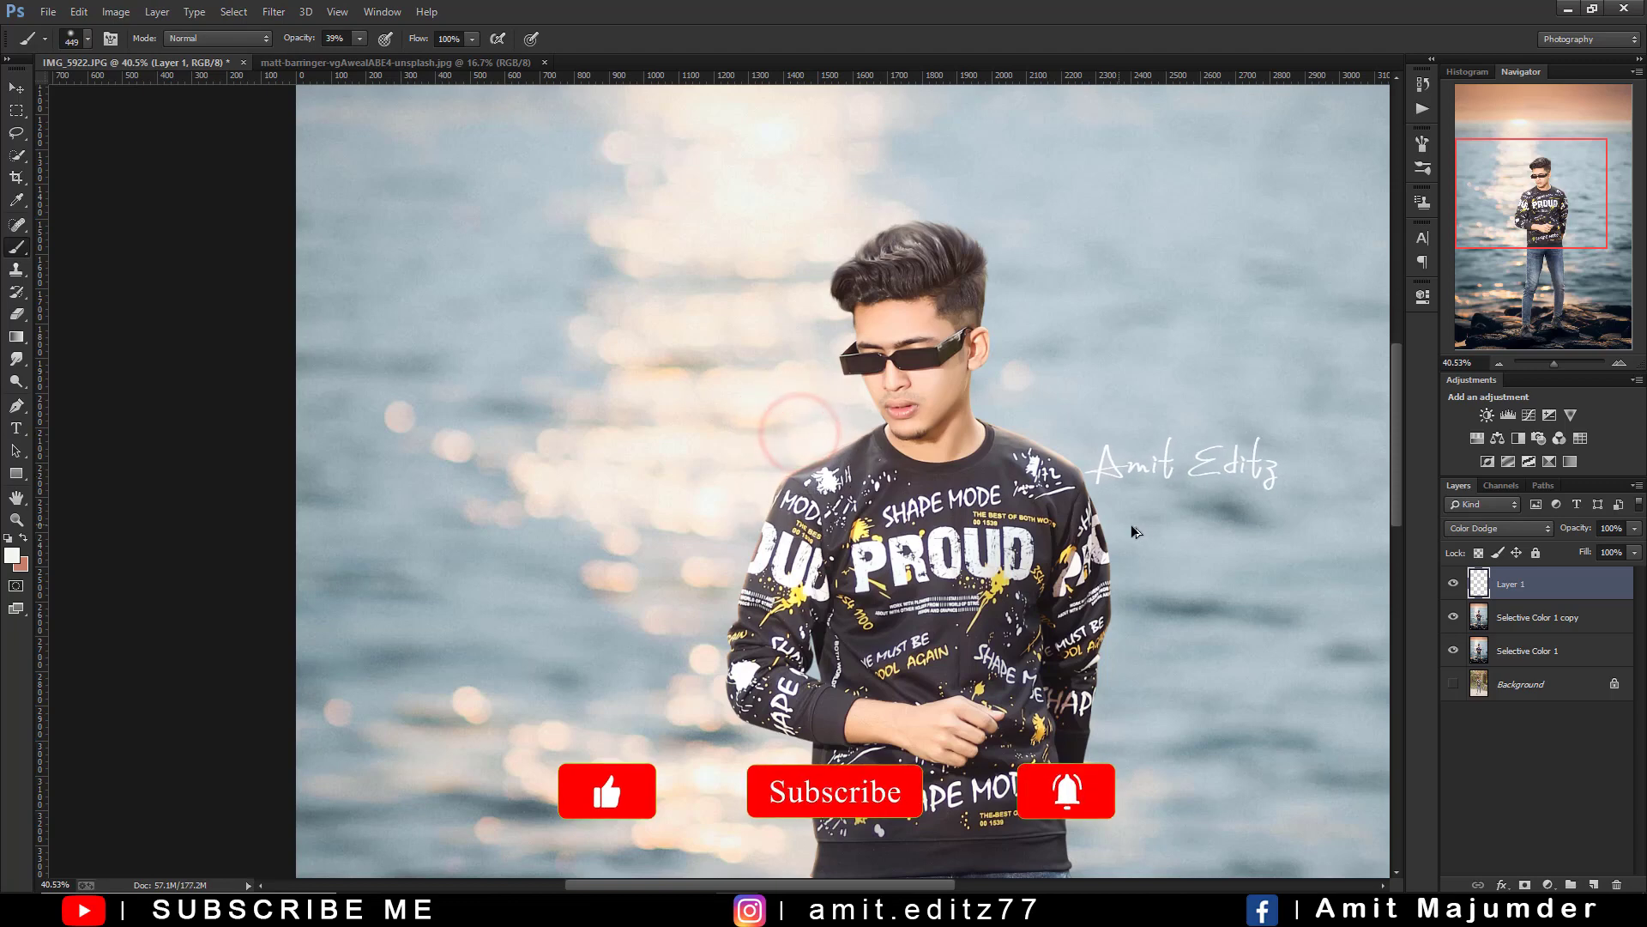
# - Switch Layer 1 to Screen blending and view the full figure and rocks
pyautogui.click(1497, 528)
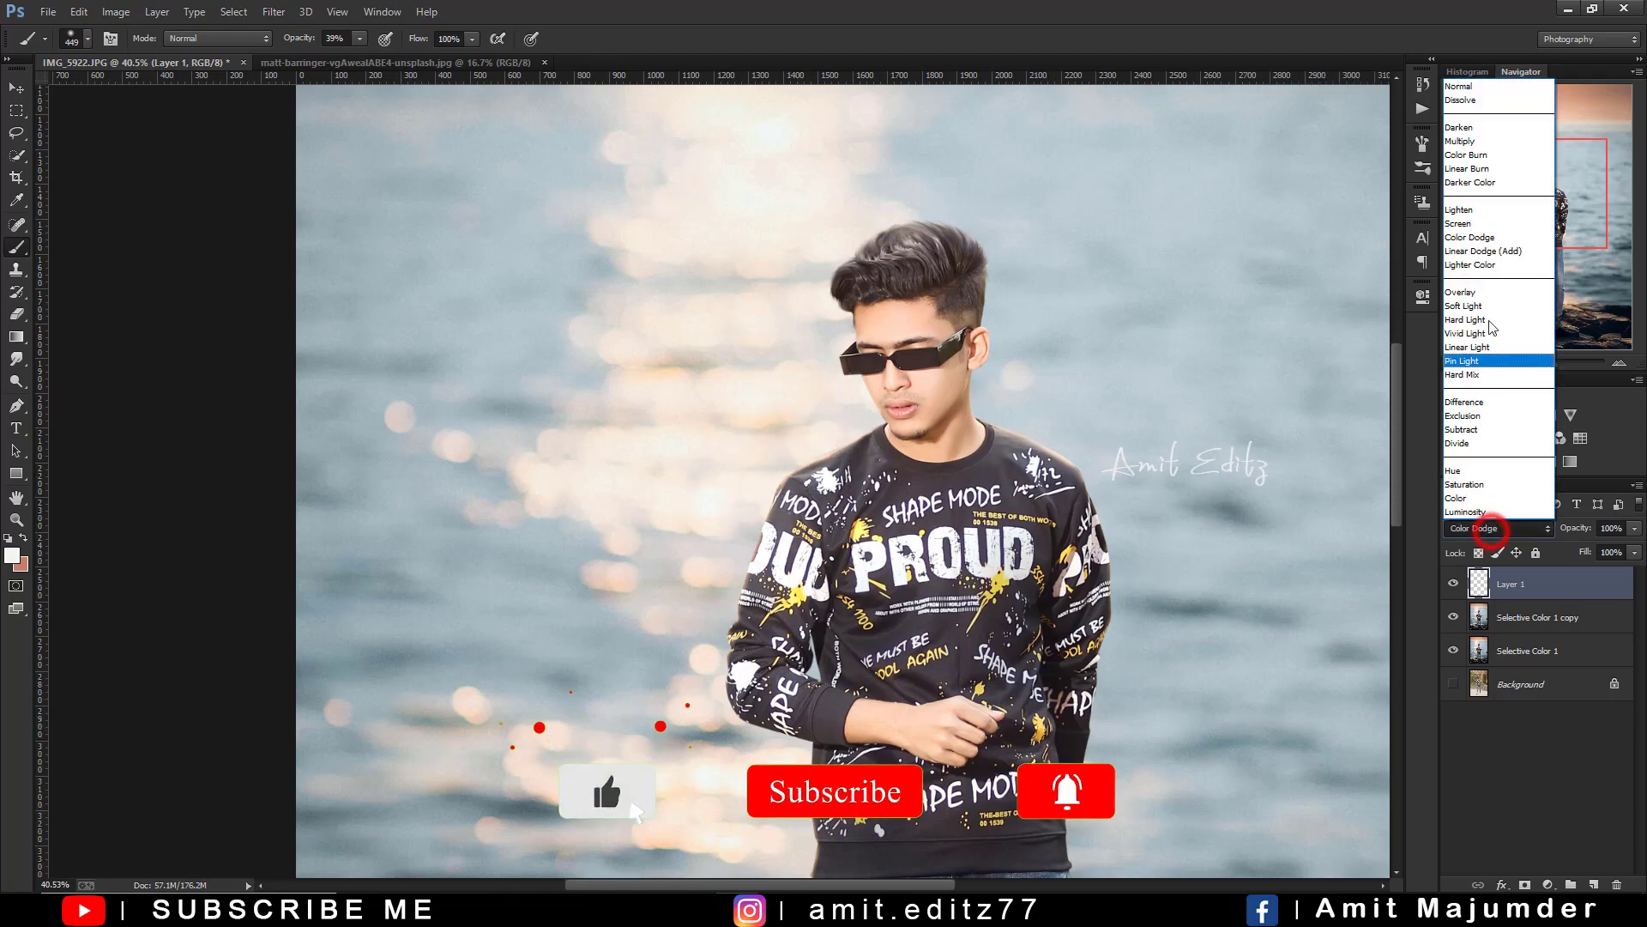
pyautogui.click(1483, 224)
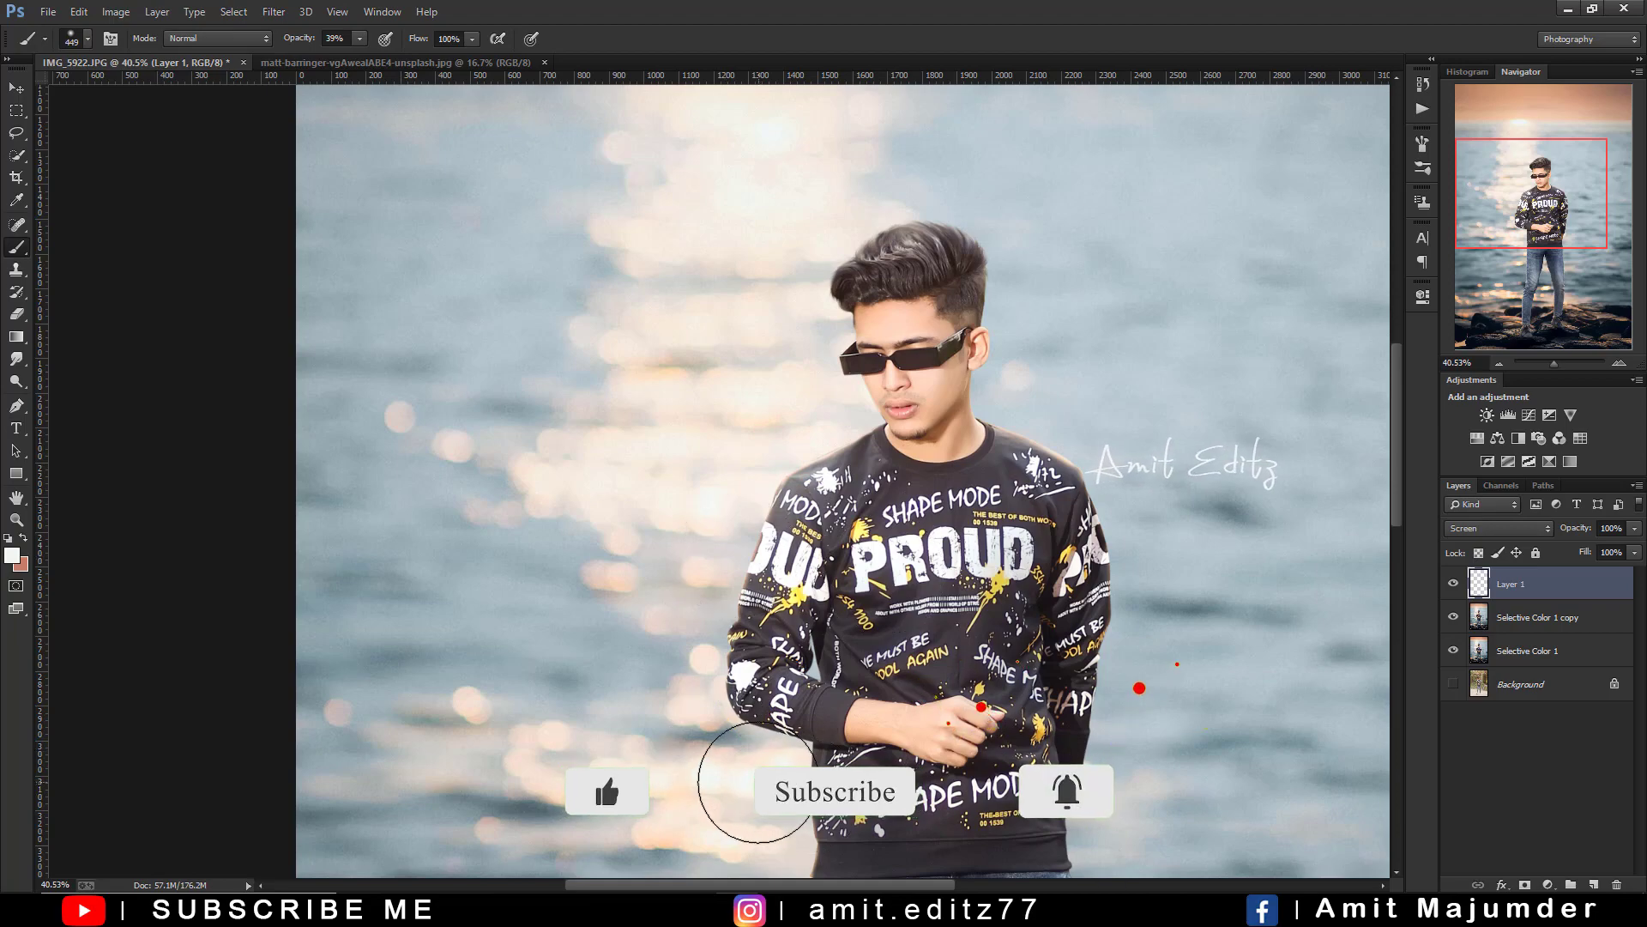
pyautogui.scroll(-5, 757, 781)
pyautogui.moveTo(804, 757); pyautogui.dragTo(796, 489)
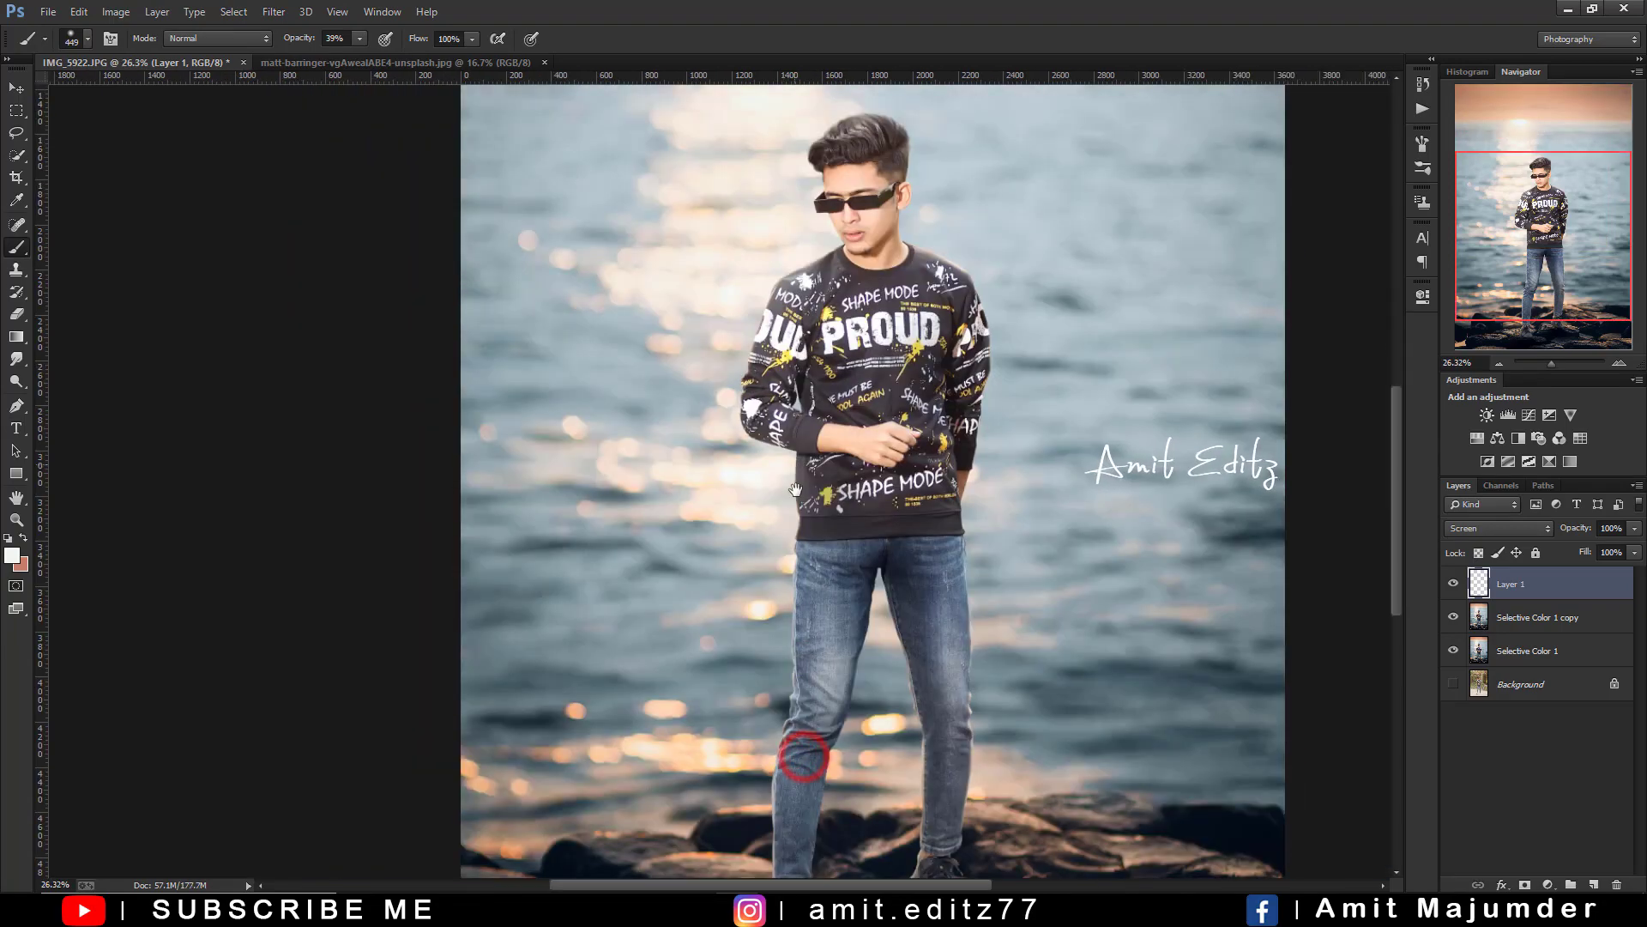
pyautogui.moveTo(848, 755); pyautogui.dragTo(841, 605)
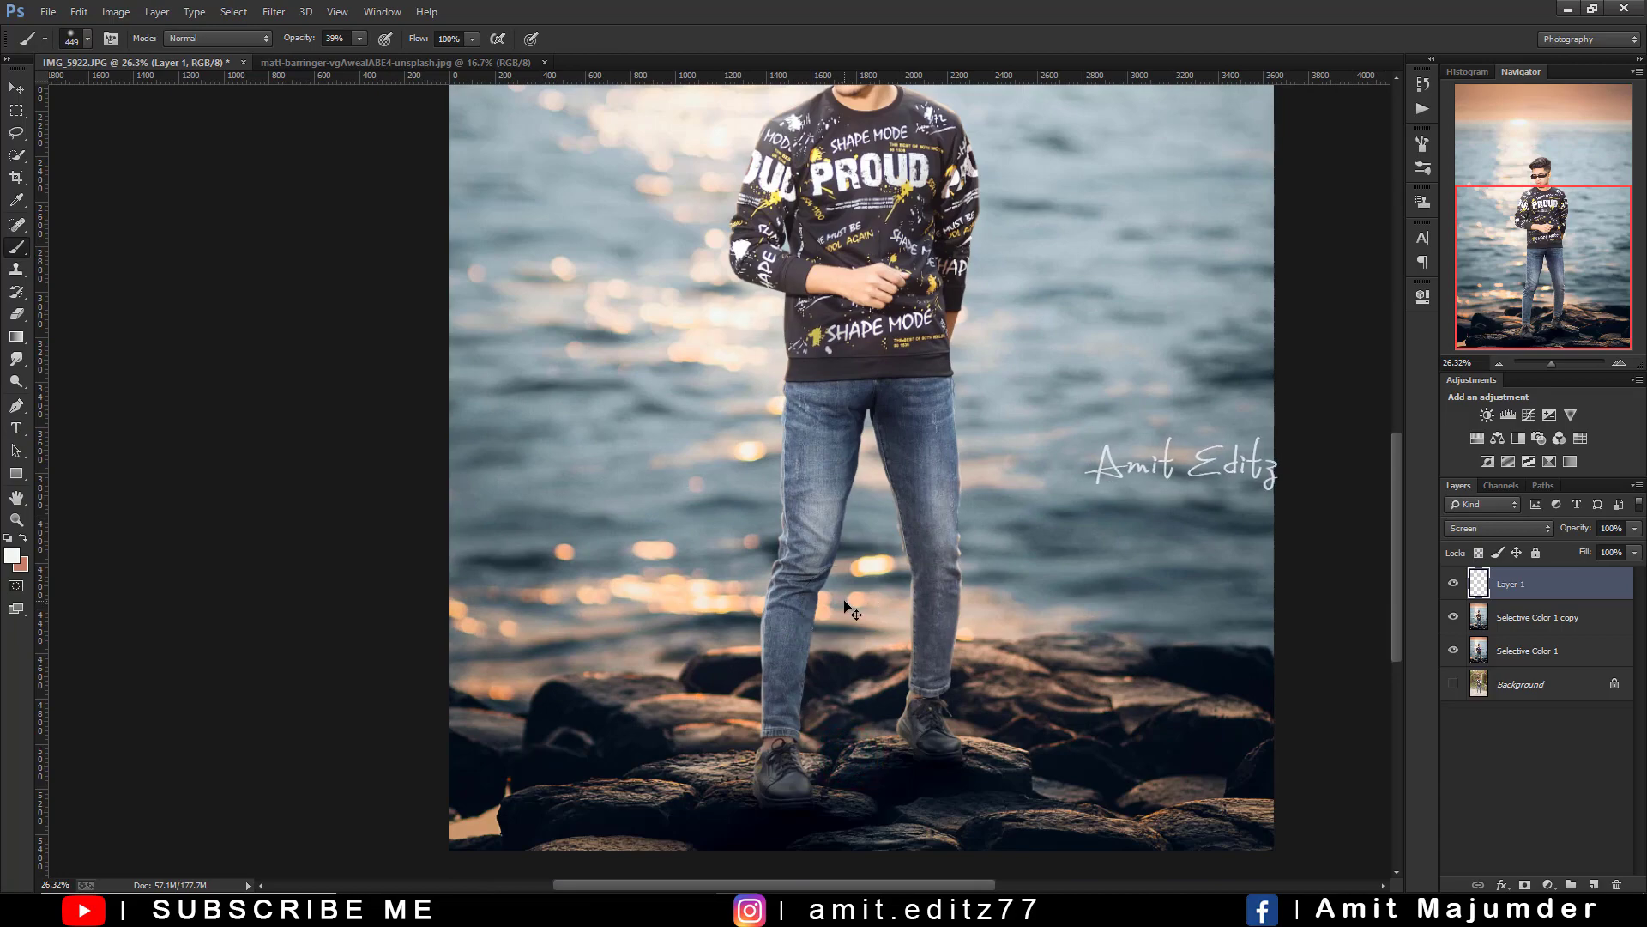
pyautogui.scroll(-3, 852, 611)
pyautogui.scroll(2, 772, 549)
pyautogui.scroll(2, 712, 502)
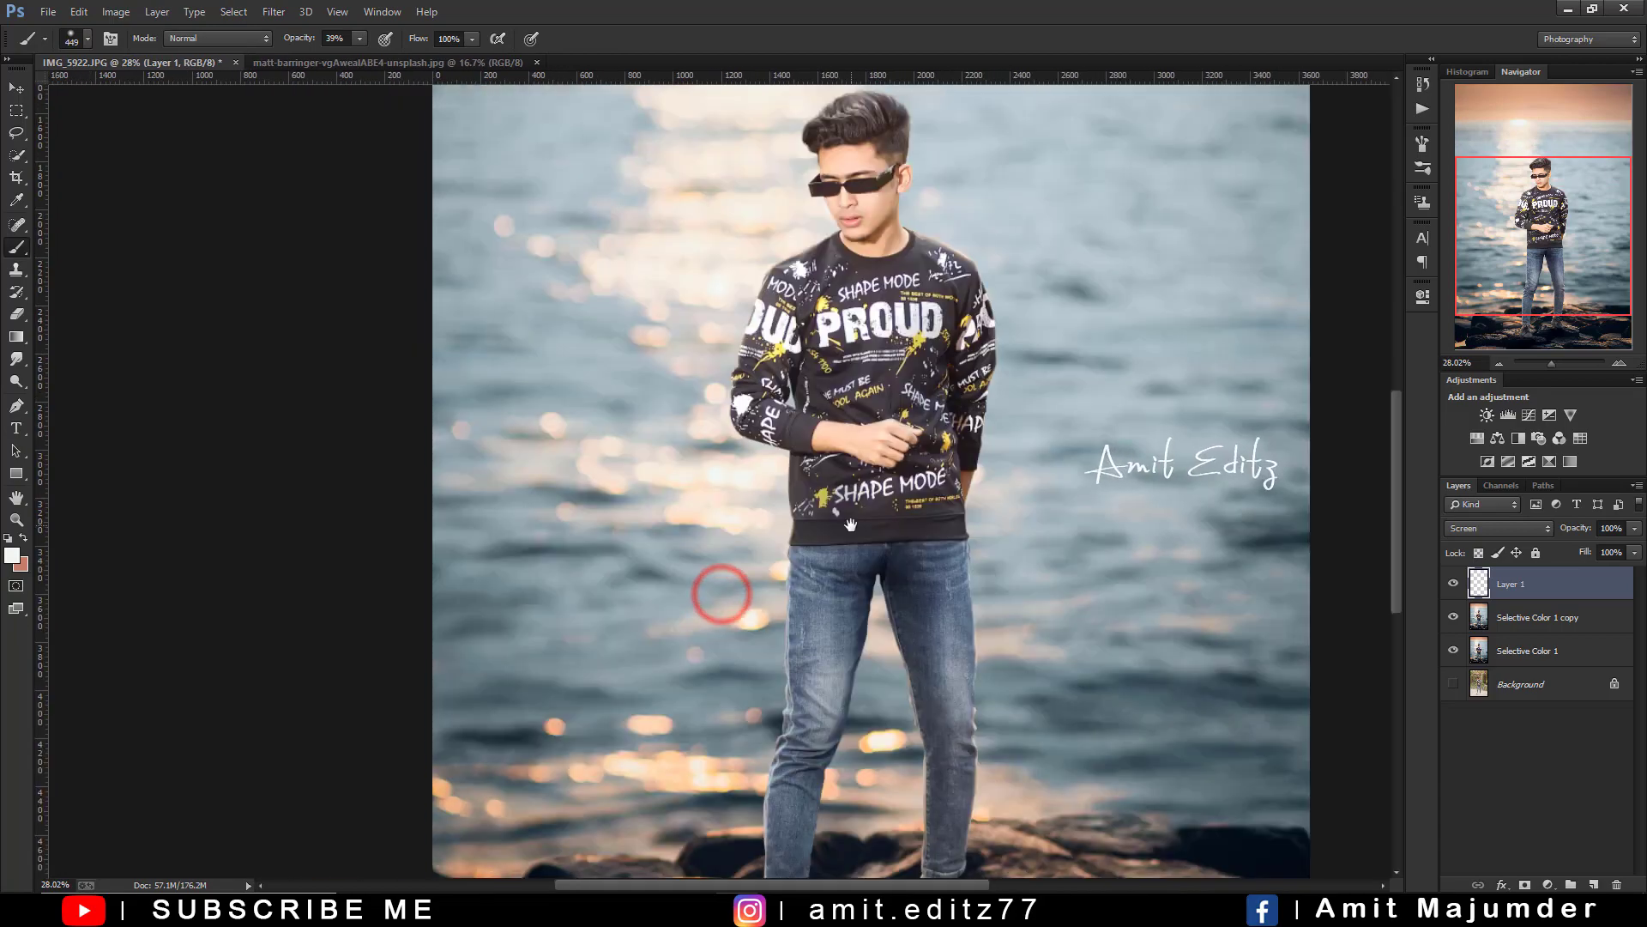
pyautogui.scroll(-2, 852, 524)
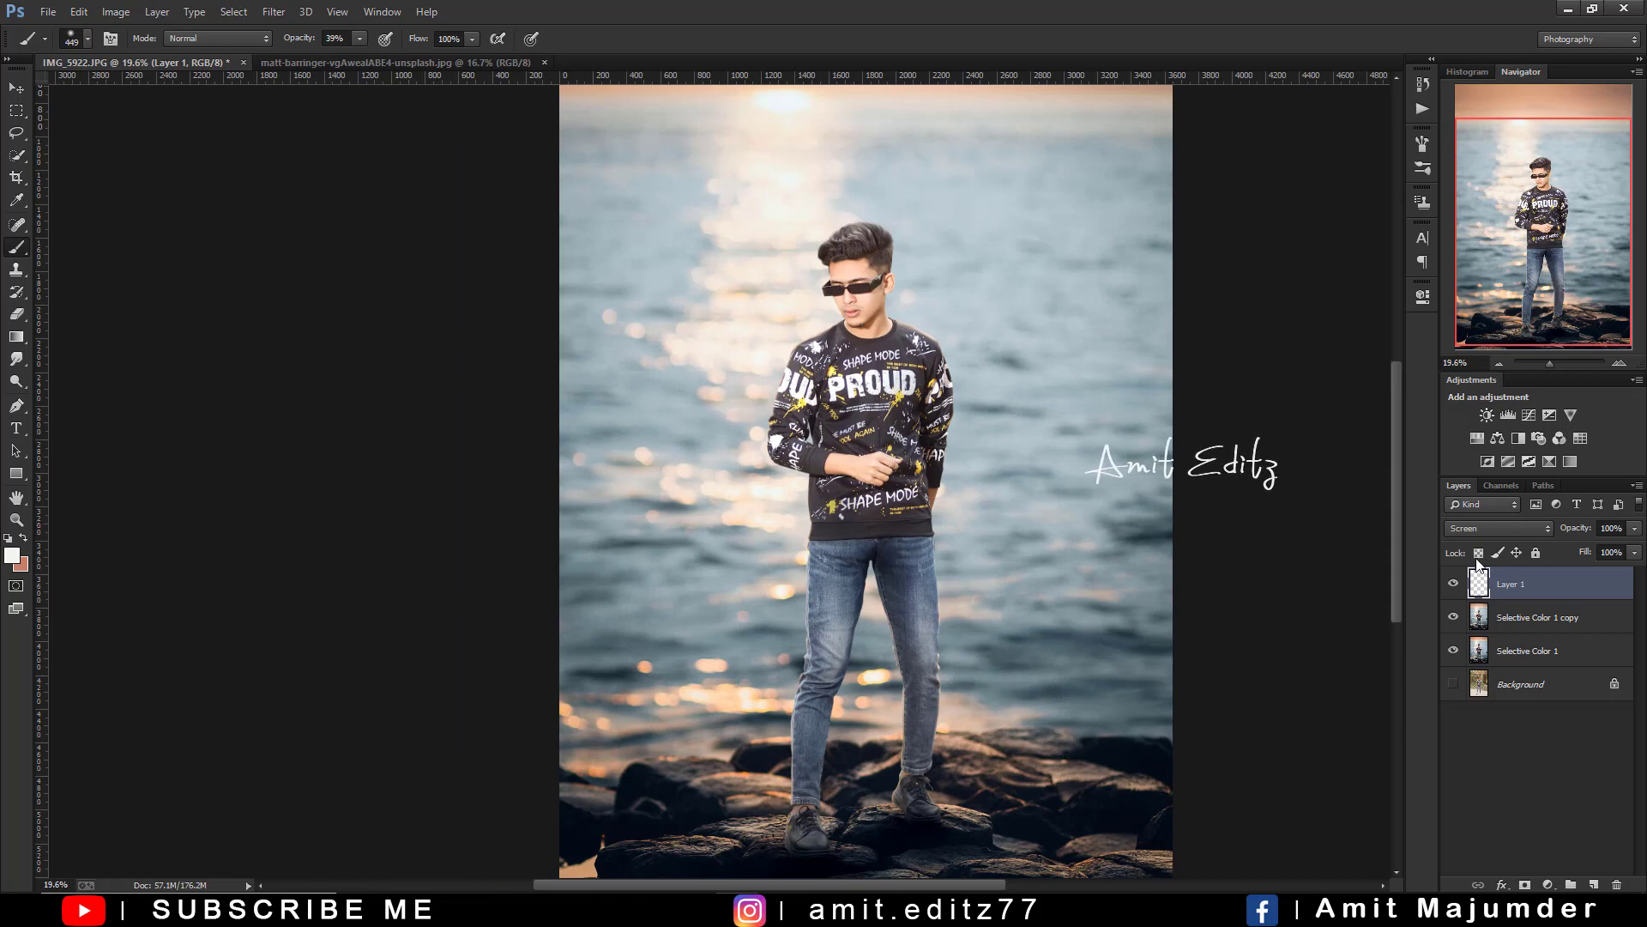
# - Try Lighter Color blending on Layer 1 and paint a glow onto the sky beside the shirt
pyautogui.click(1480, 530)
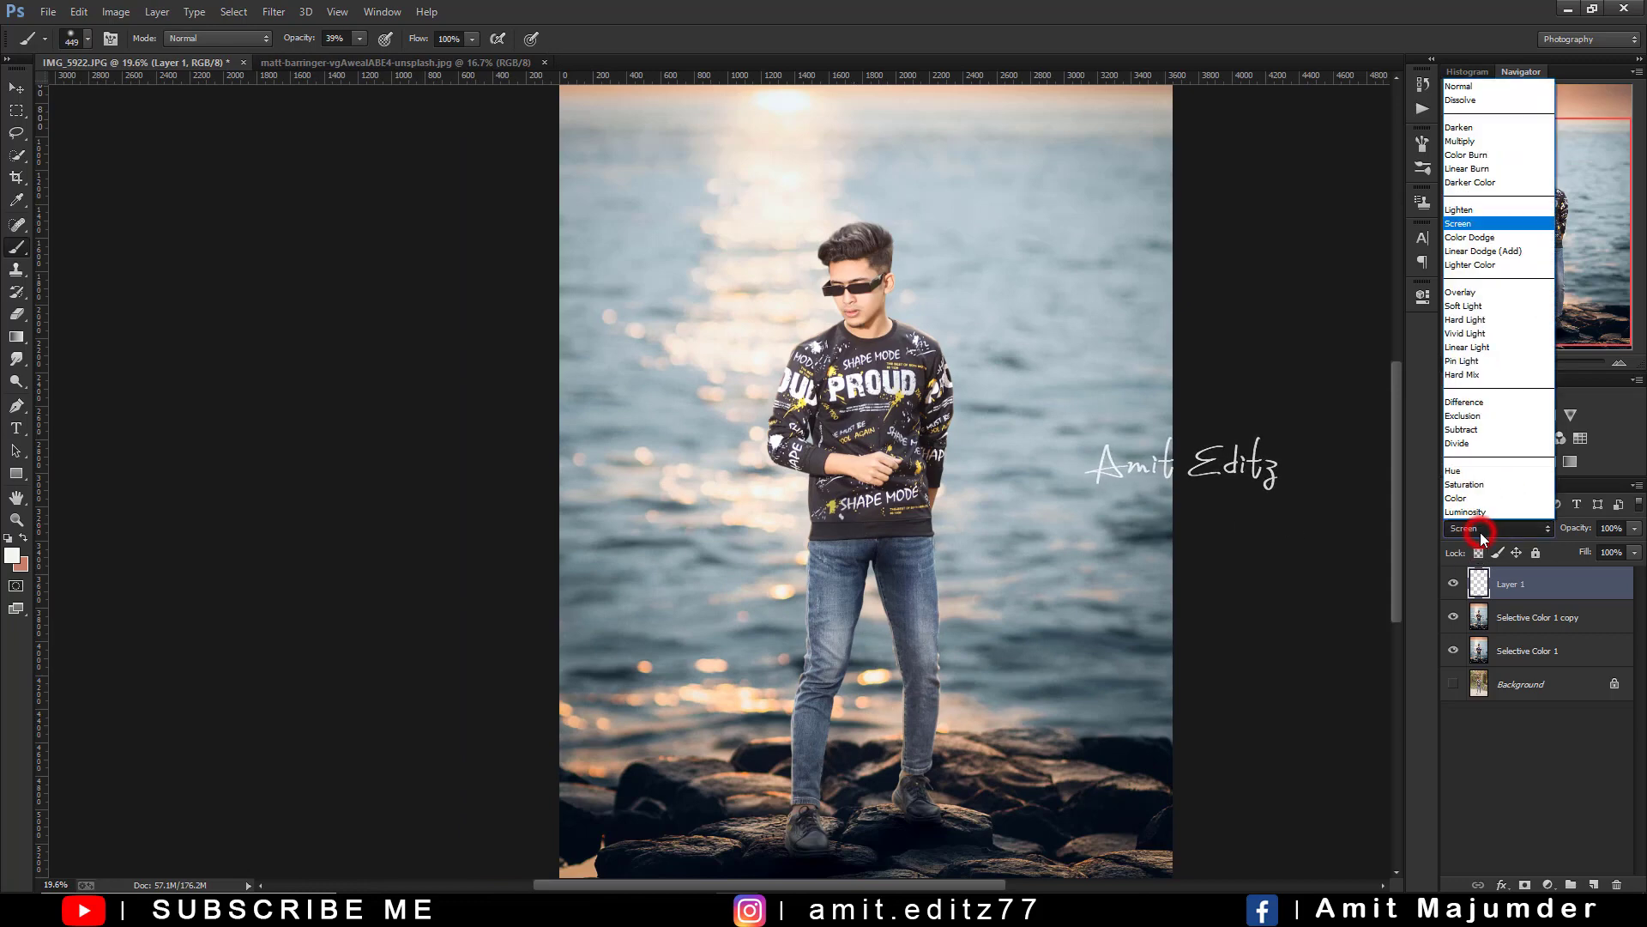
pyautogui.click(1469, 262)
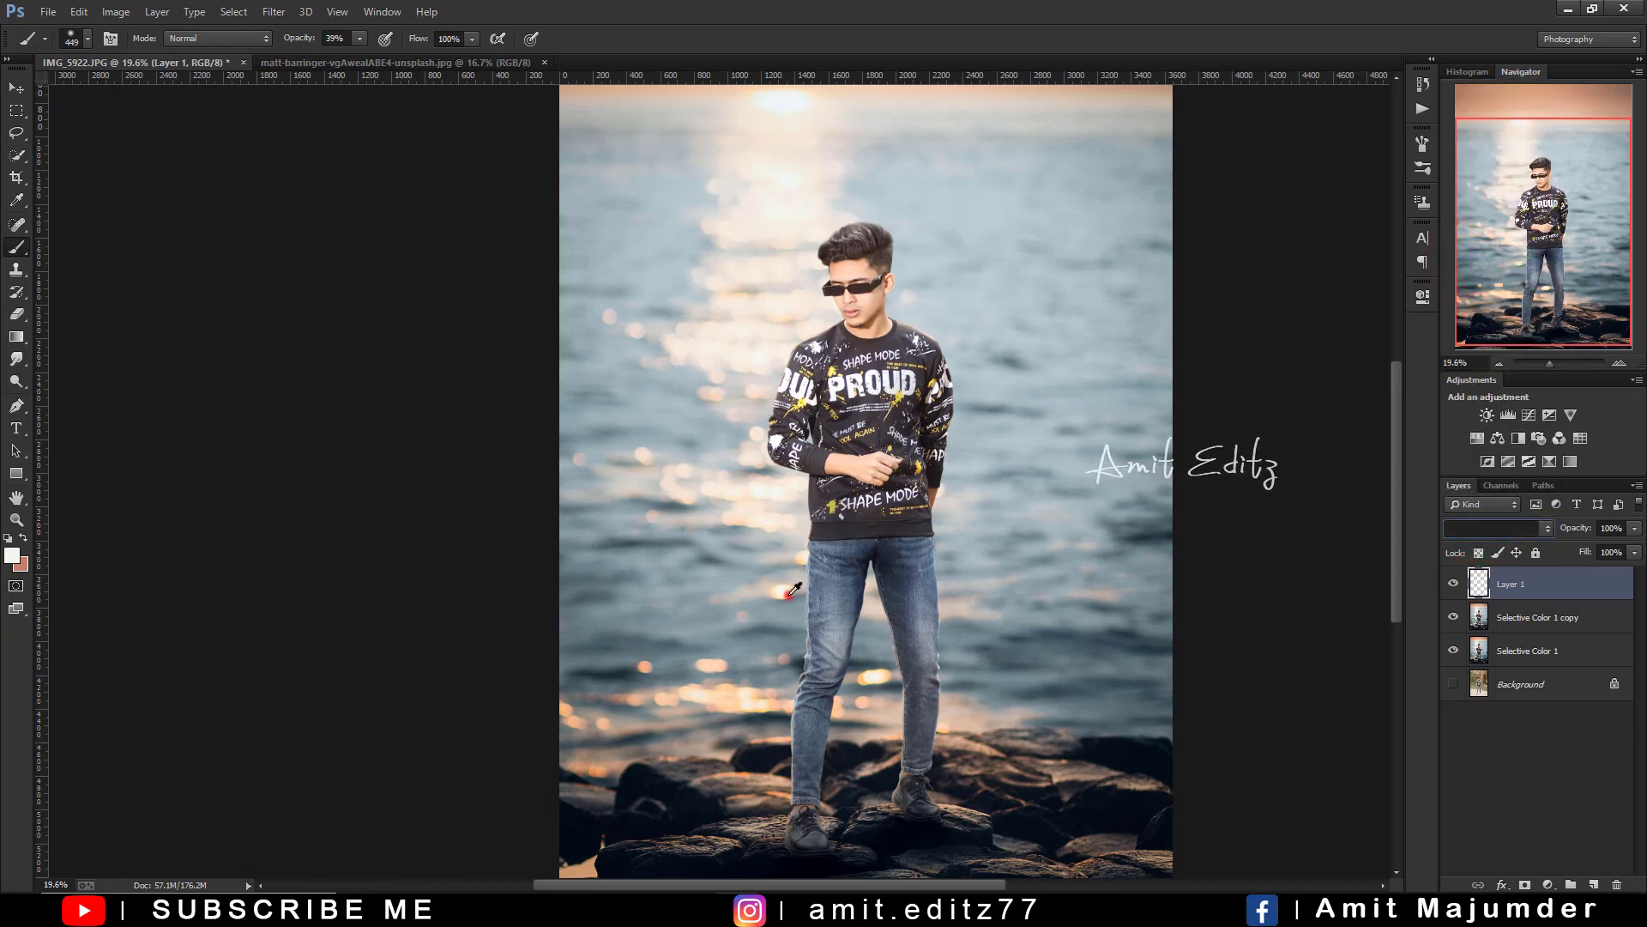
pyautogui.scroll(3, 795, 598)
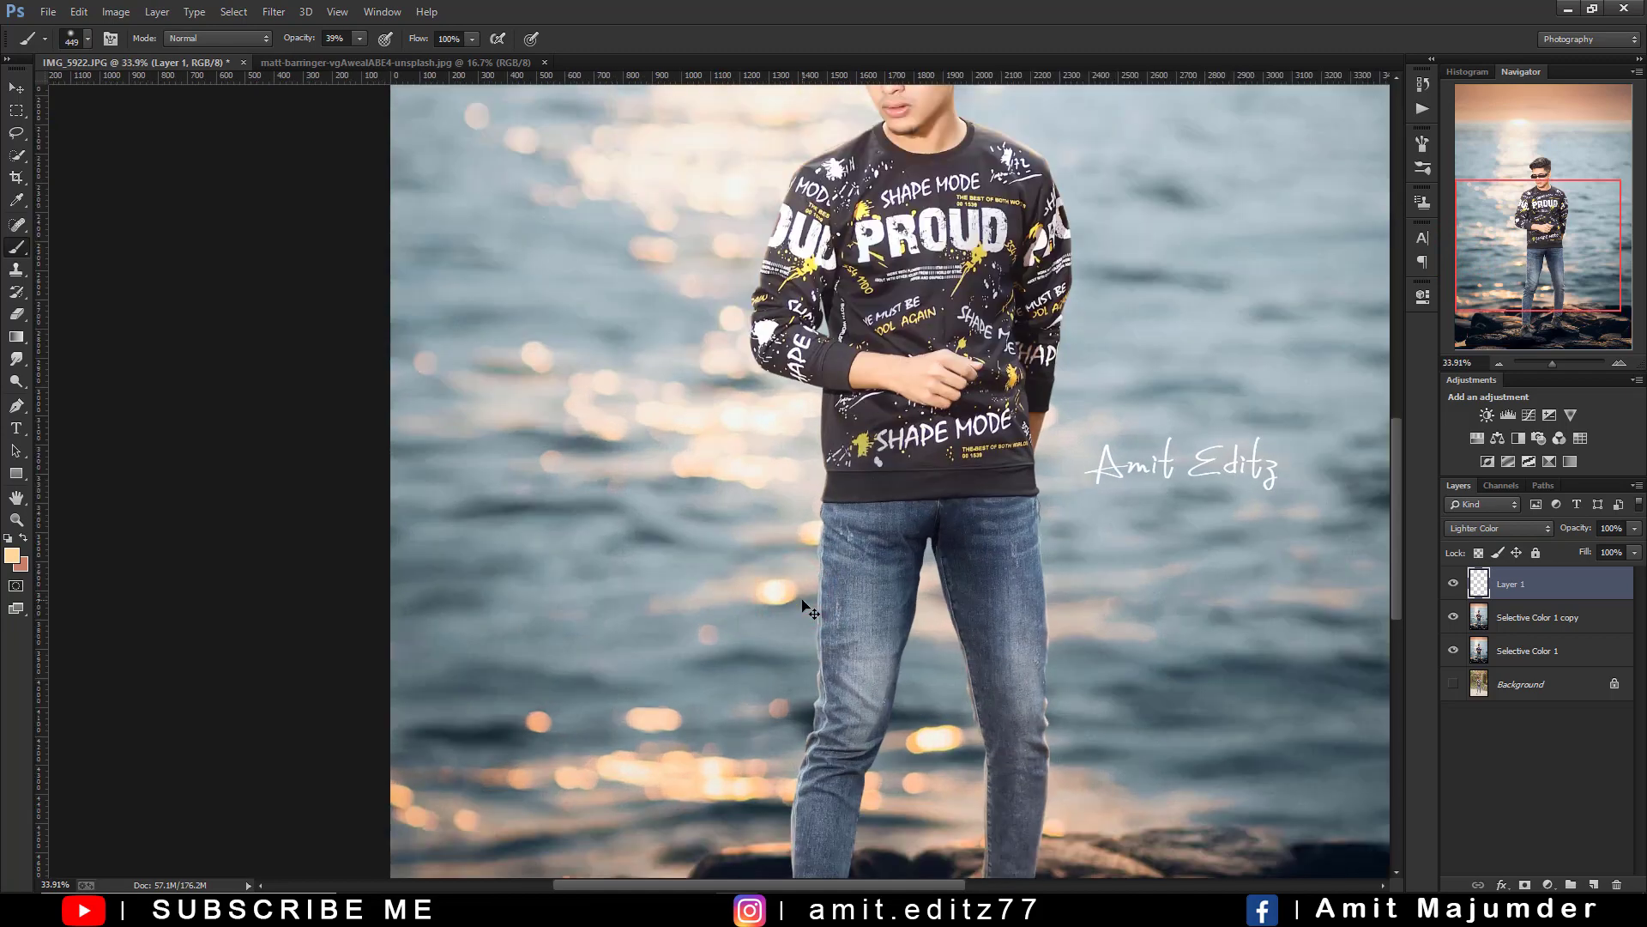
pyautogui.scroll(5, 804, 537)
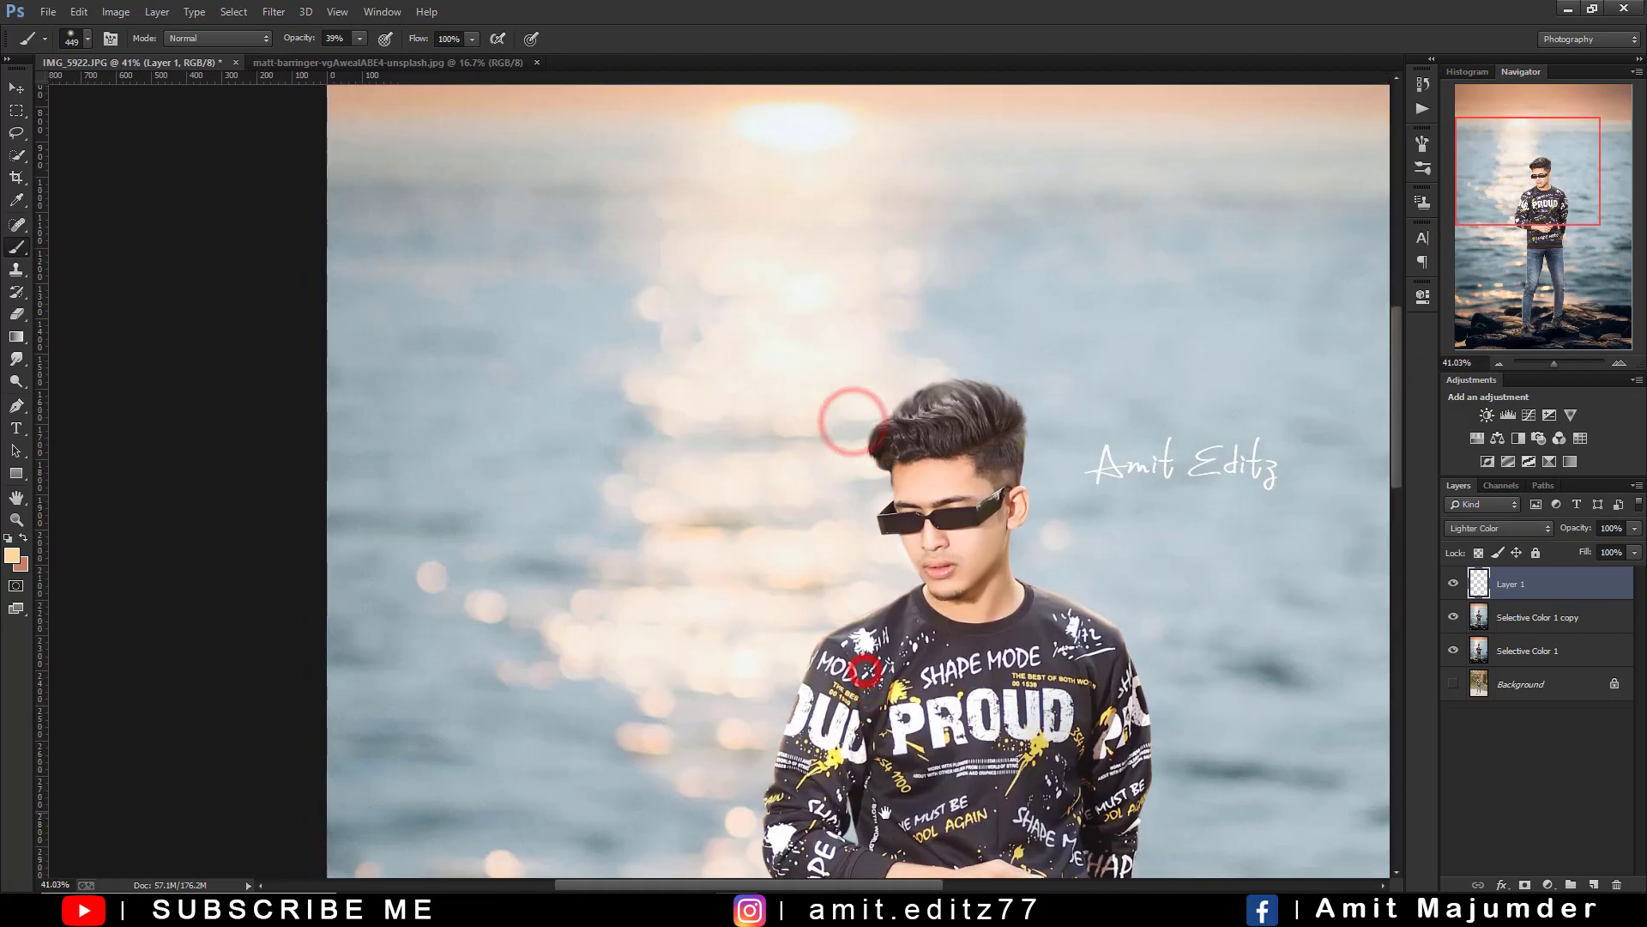
pyautogui.click(866, 670)
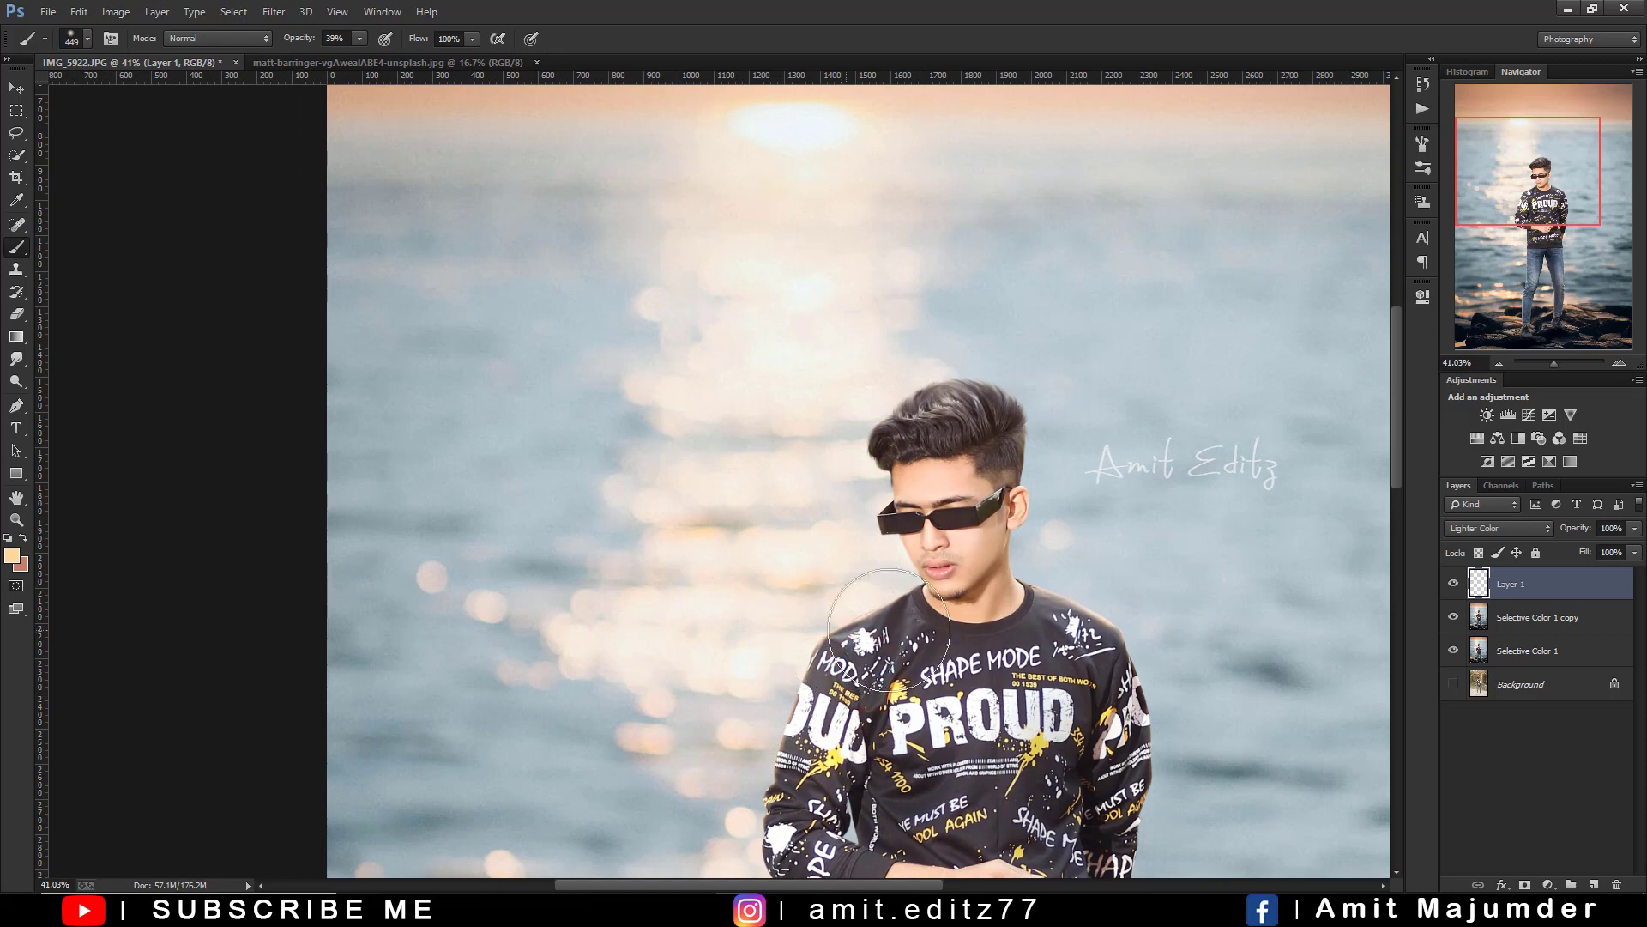
pyautogui.click(1617, 884)
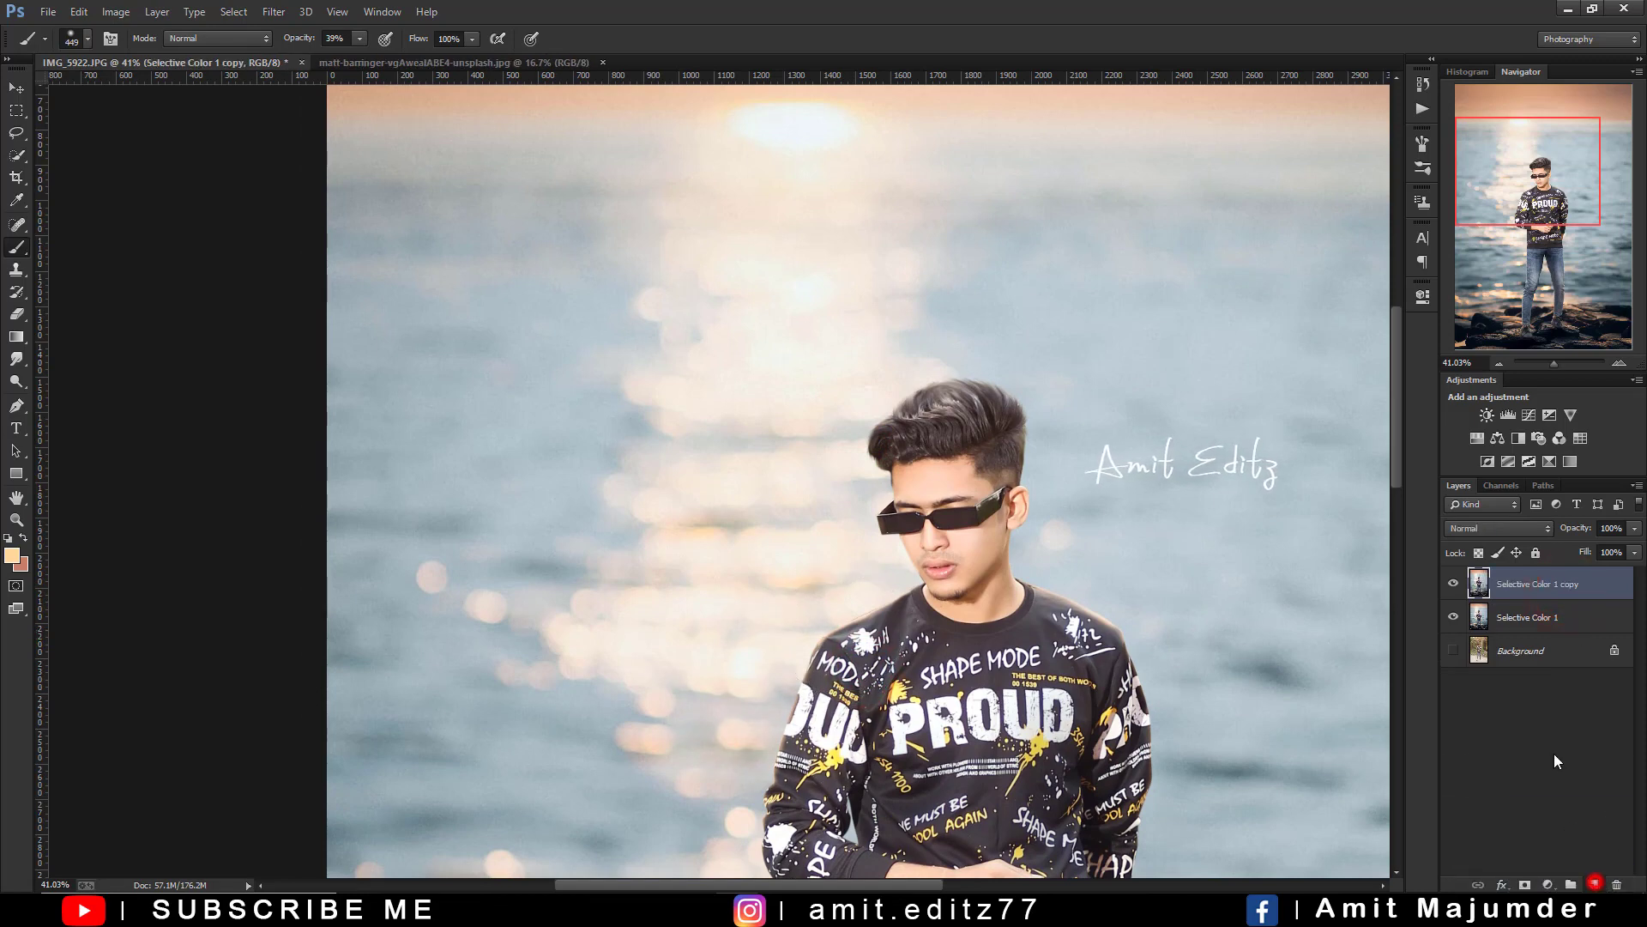
pyautogui.click(1500, 530)
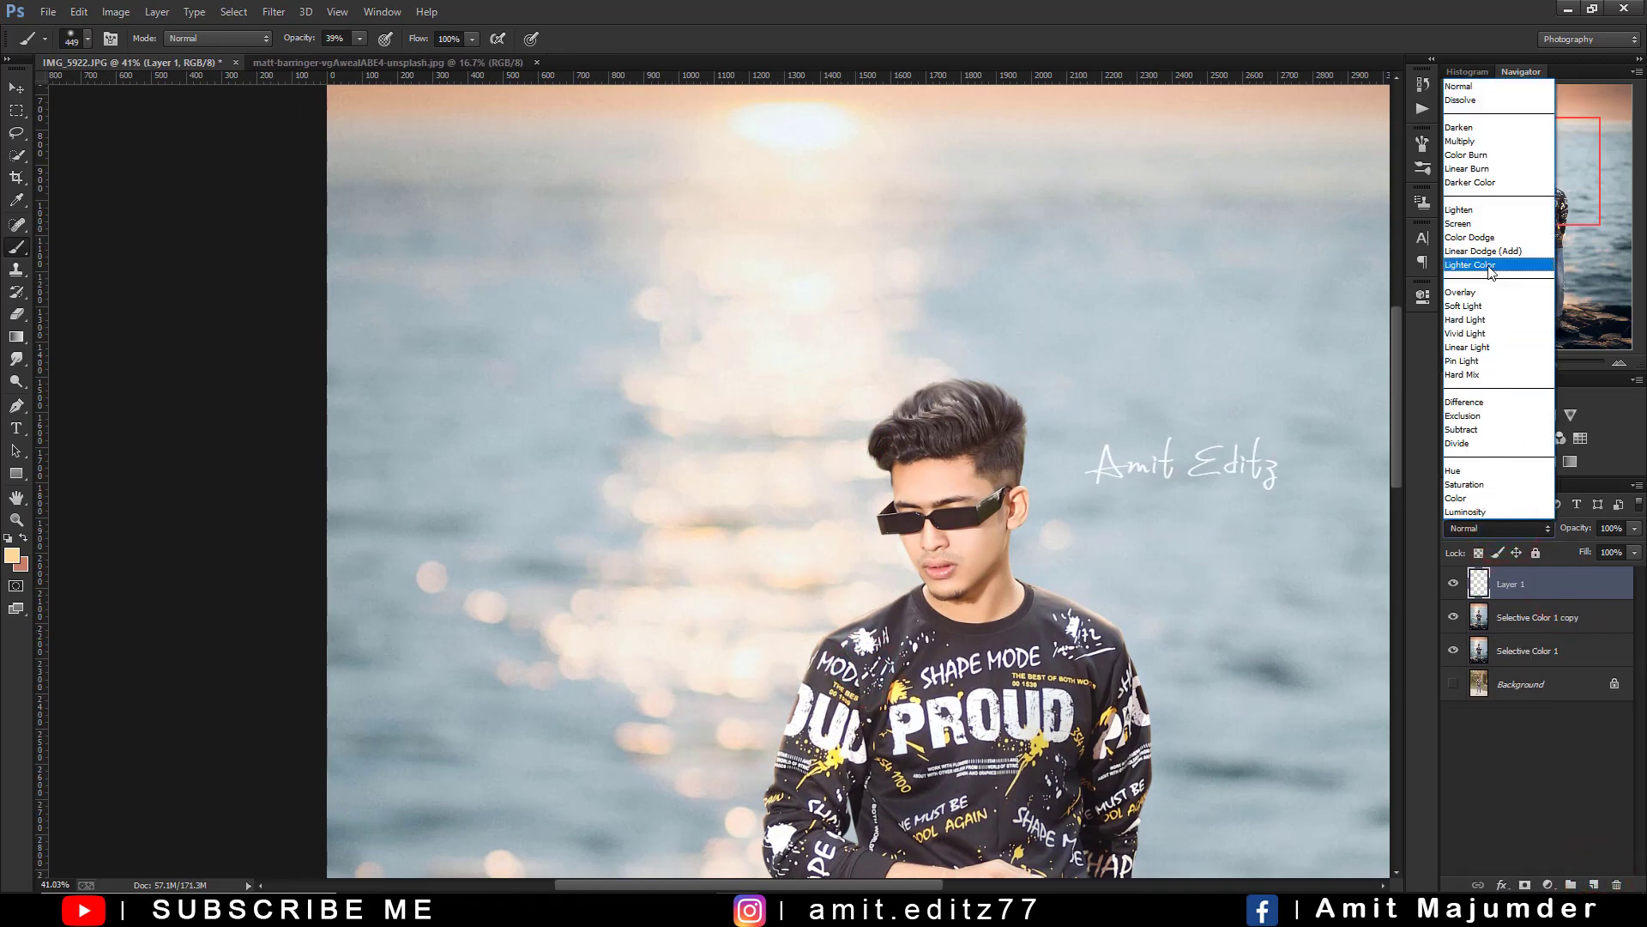
pyautogui.click(1490, 266)
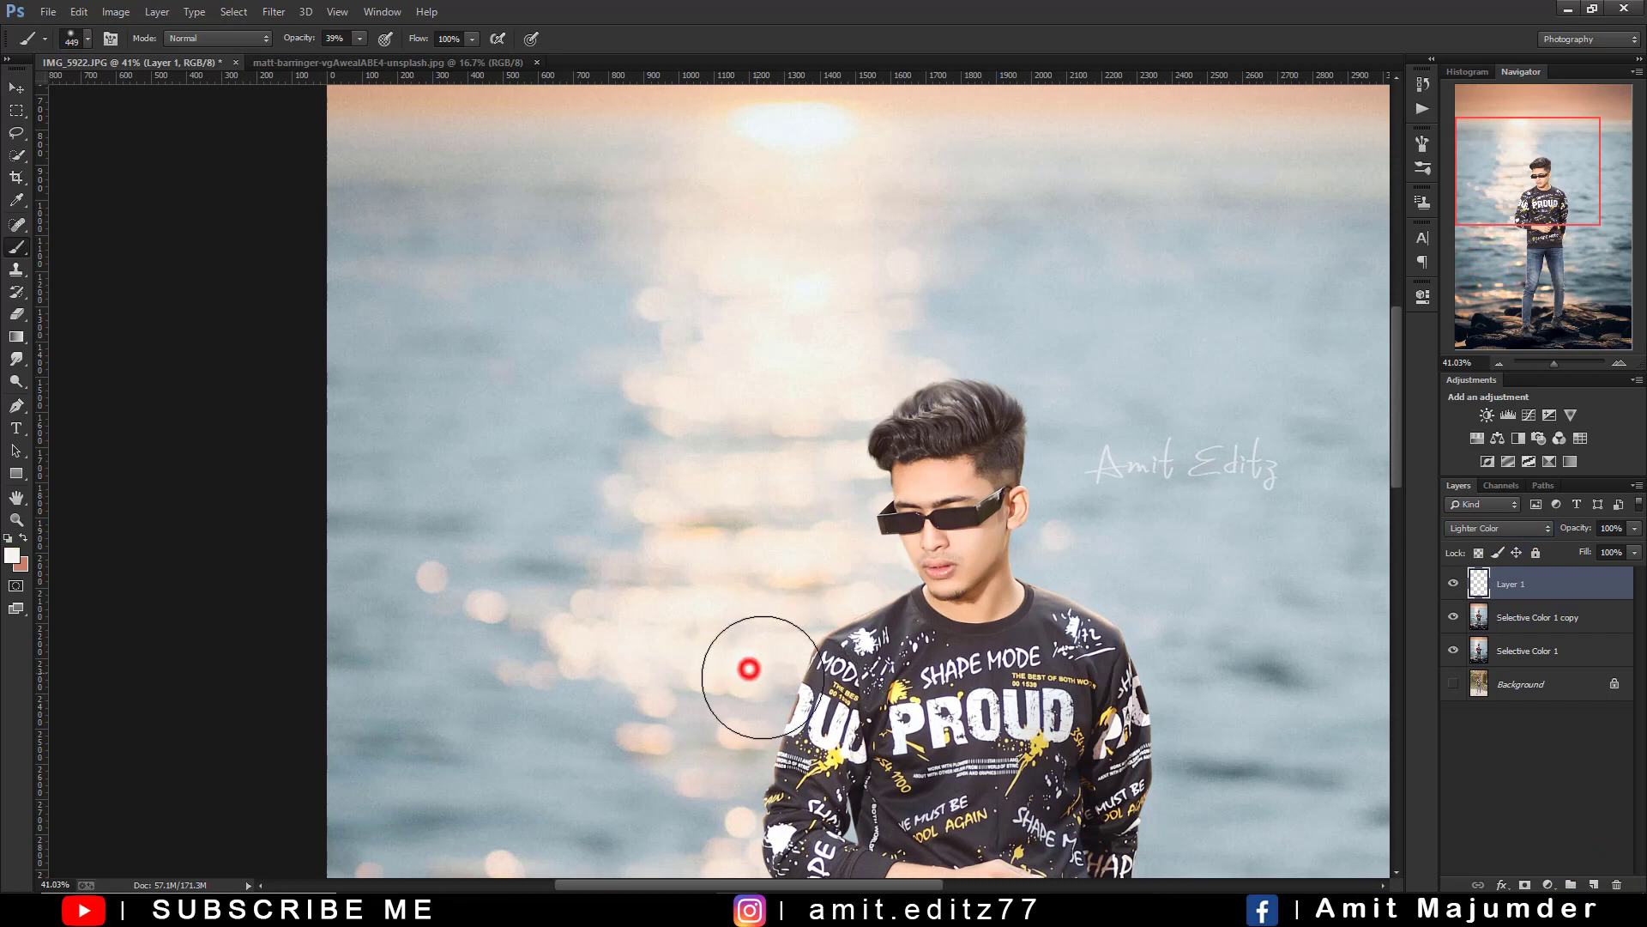
pyautogui.moveTo(763, 677); pyautogui.dragTo(768, 668)
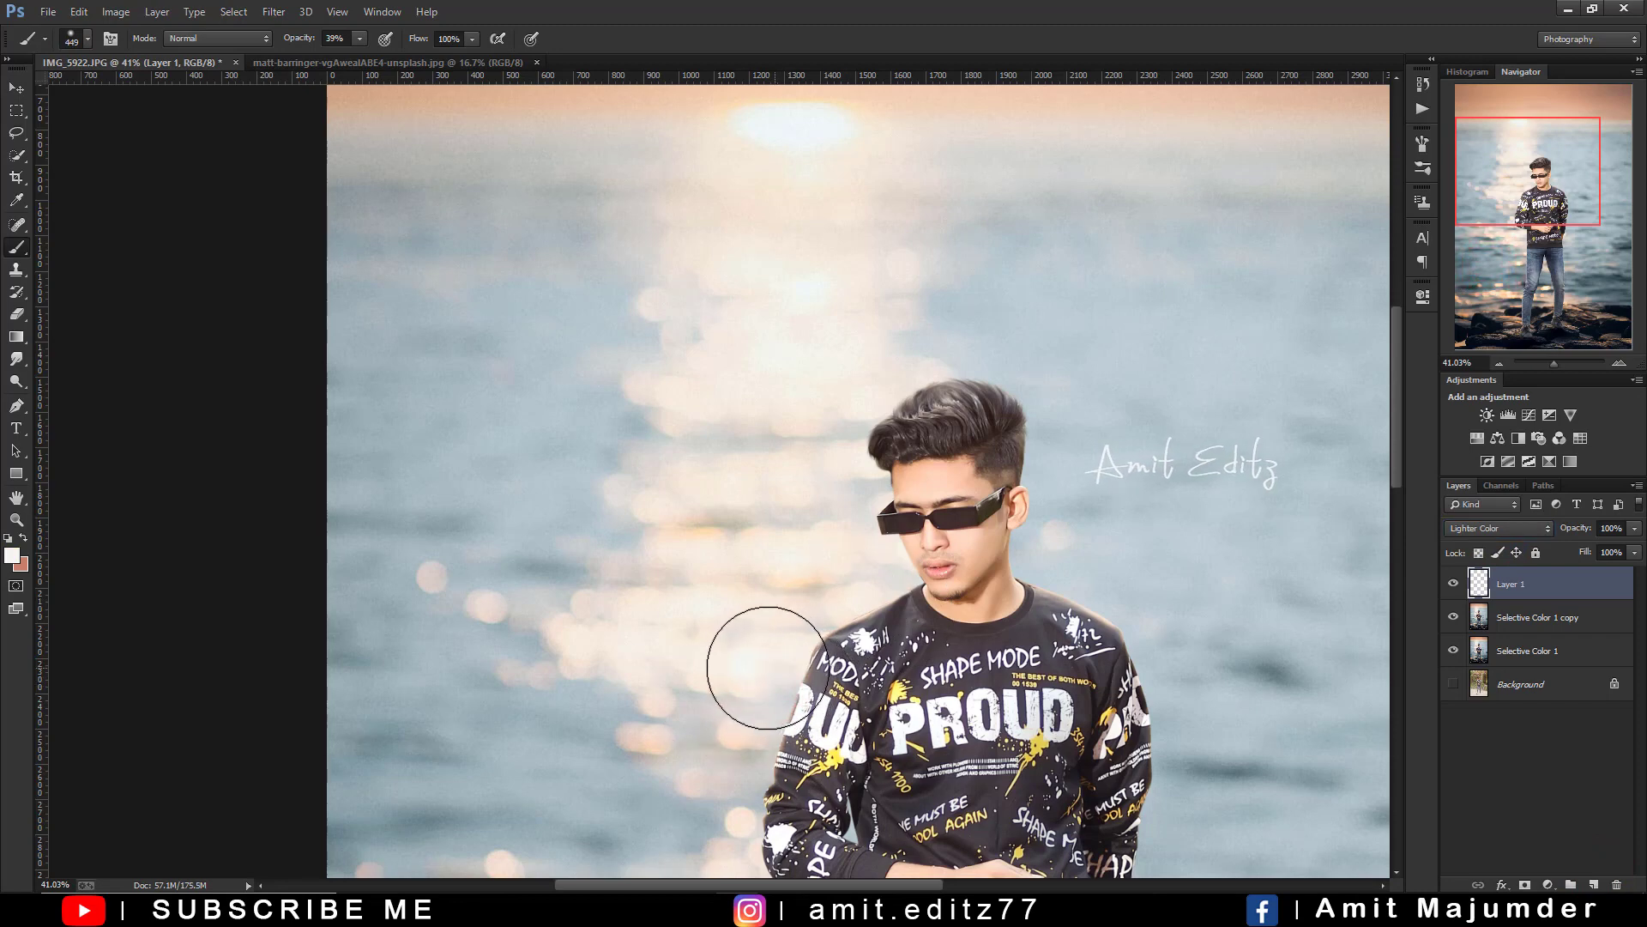
# - Delete Layer 1 and duplicate the Selective Color 1 copy layer
pyautogui.scroll(-3, 772, 678)
pyautogui.scroll(-3, 816, 635)
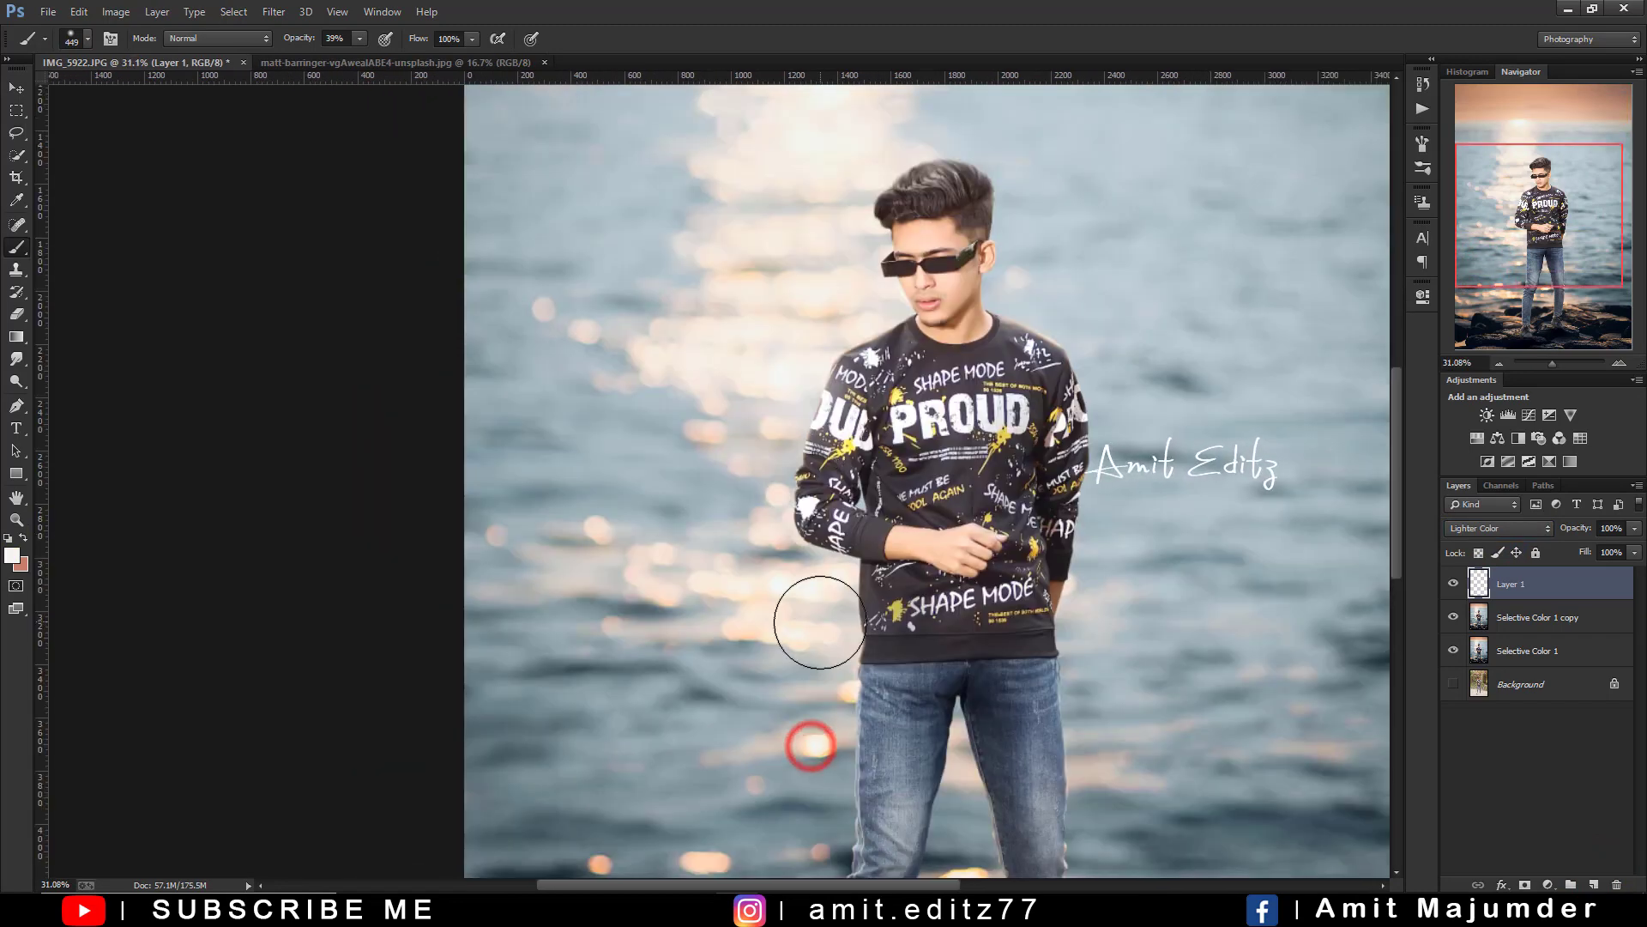
pyautogui.scroll(-3, 823, 652)
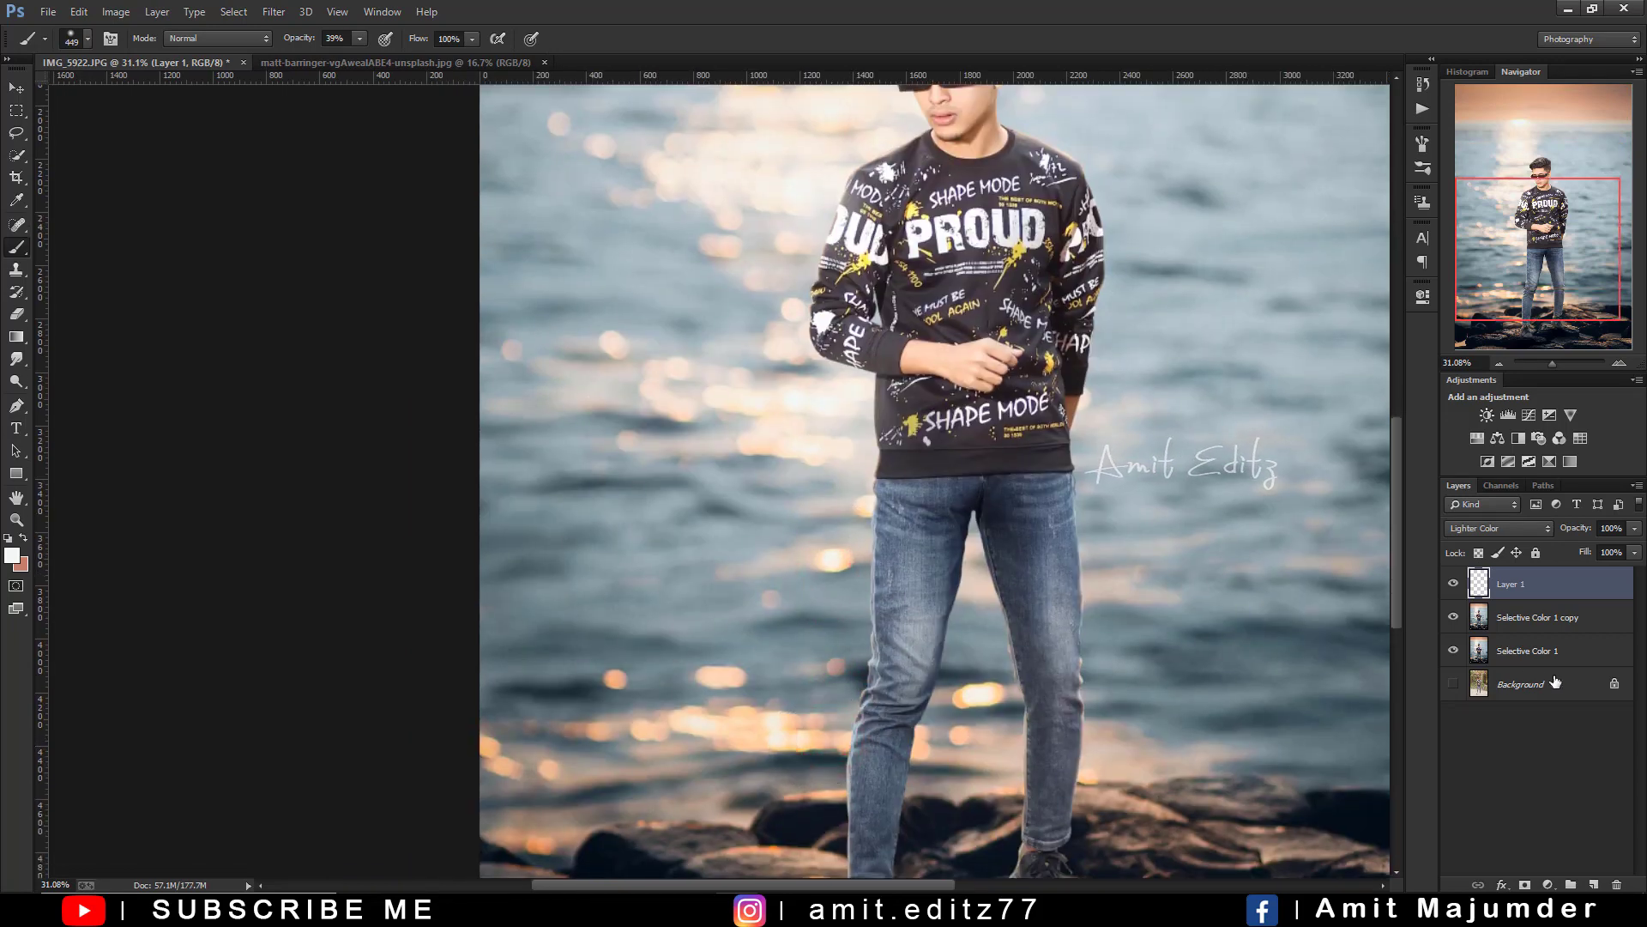
pyautogui.moveTo(1581, 616); pyautogui.dragTo(1616, 884)
pyautogui.moveTo(1538, 585); pyautogui.dragTo(1595, 882)
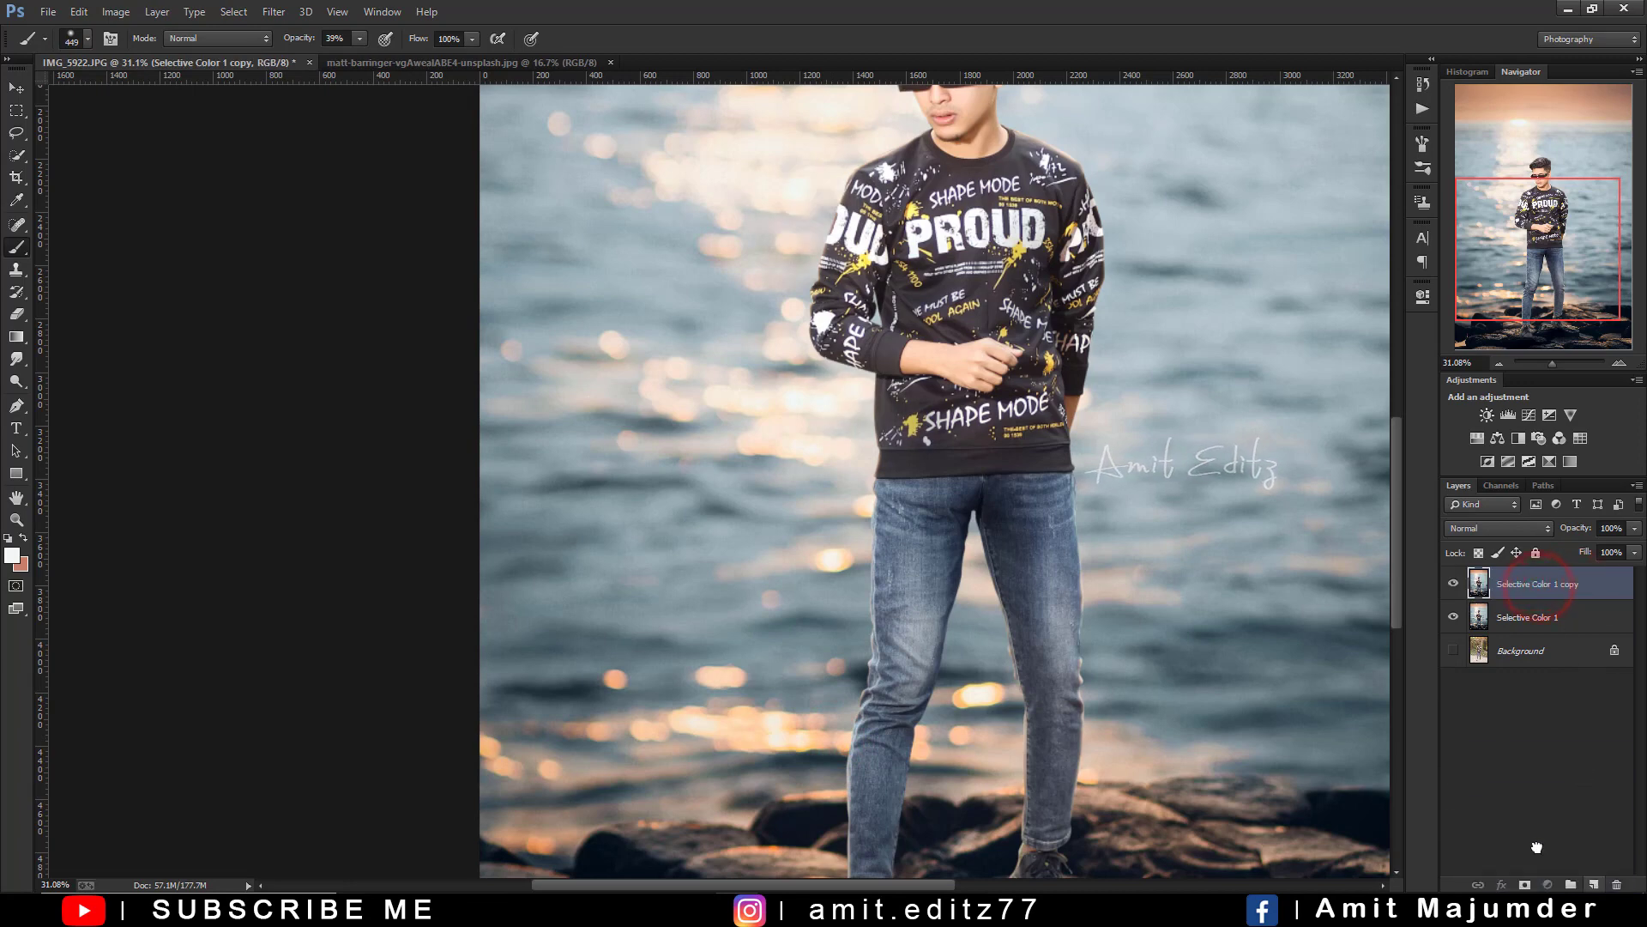
# - Apply an 89.2-pixel Gaussian Blur to Selective Color 1 copy 2
pyautogui.click(275, 12)
pyautogui.moveTo(373, 218)
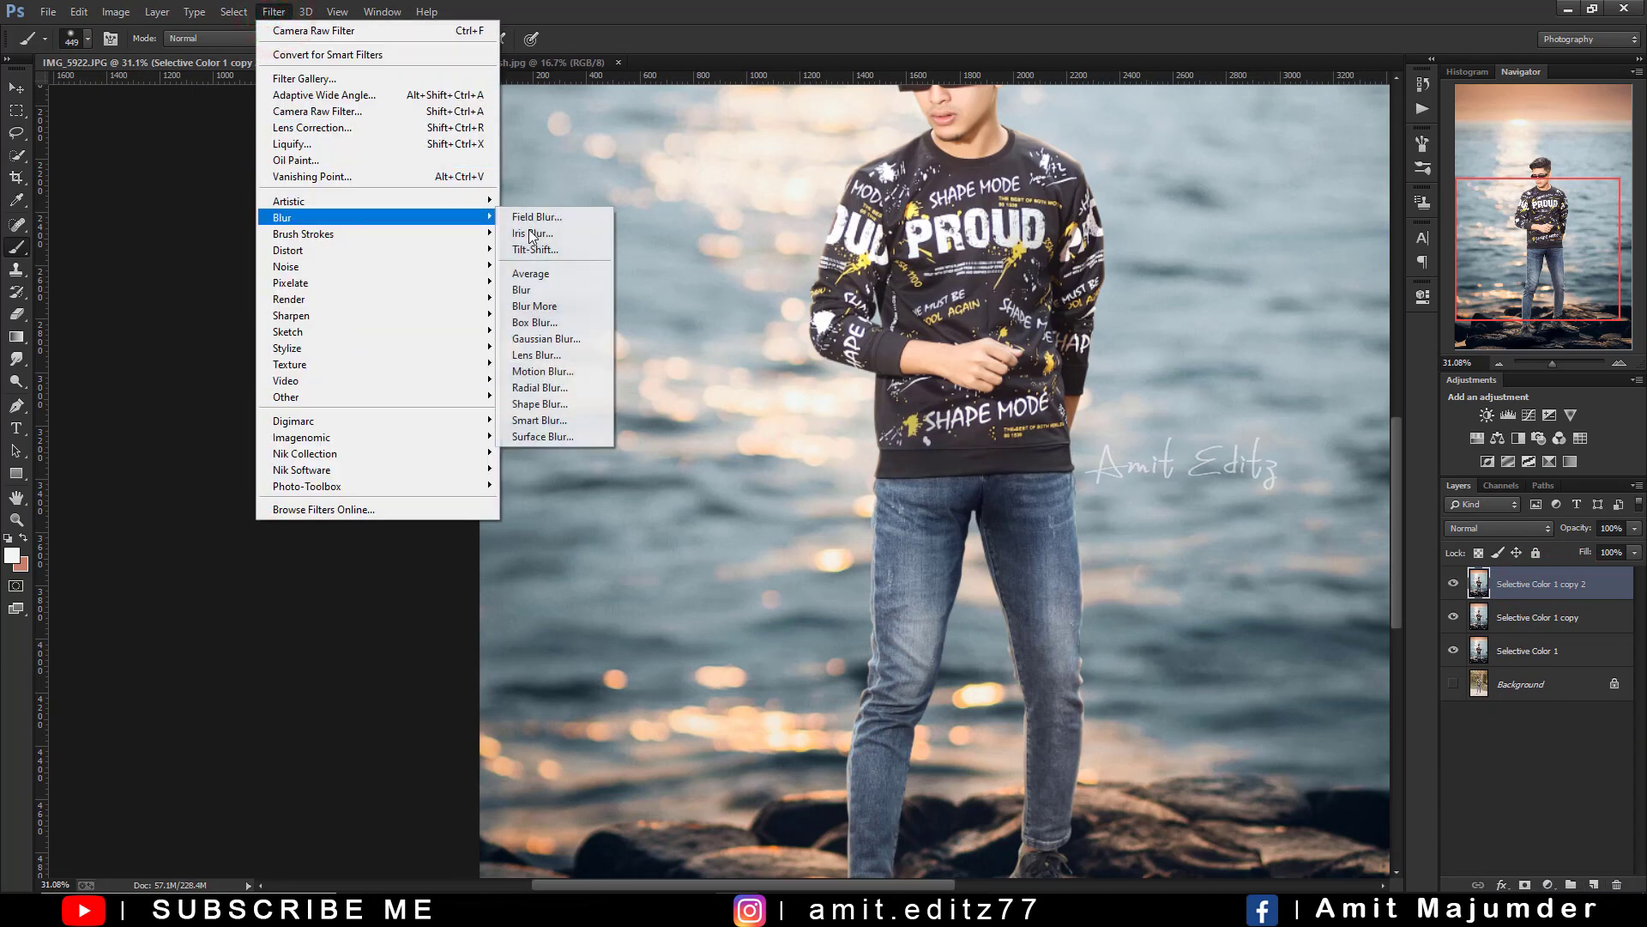
pyautogui.click(549, 338)
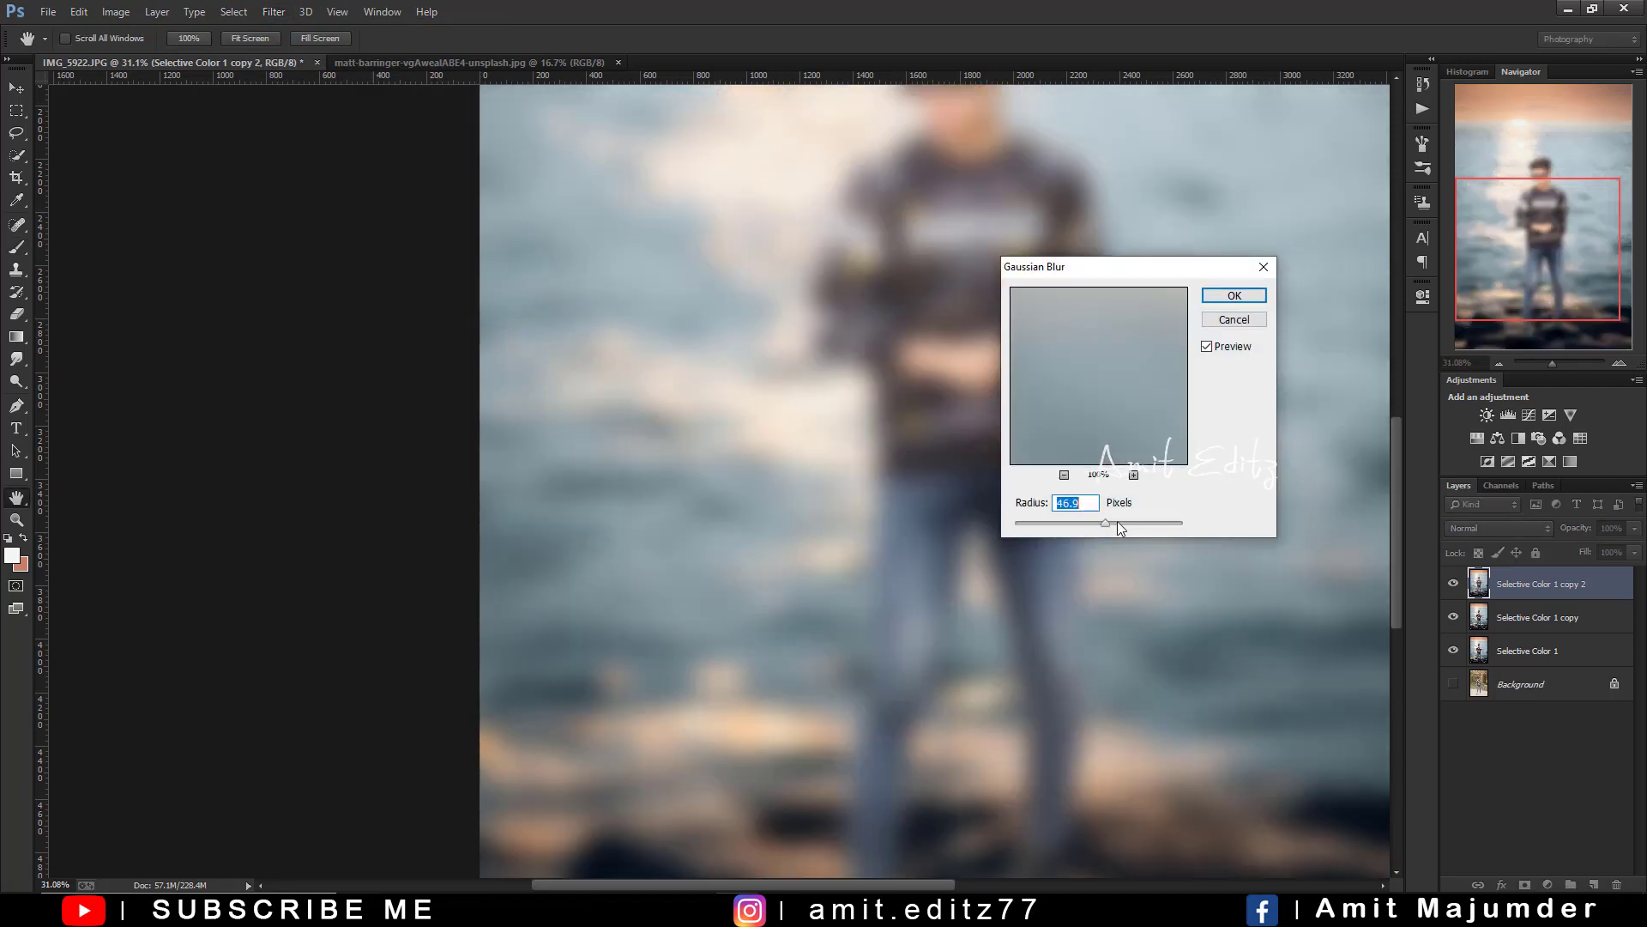
pyautogui.moveTo(1117, 522); pyautogui.dragTo(1120, 521)
pyautogui.click(1234, 295)
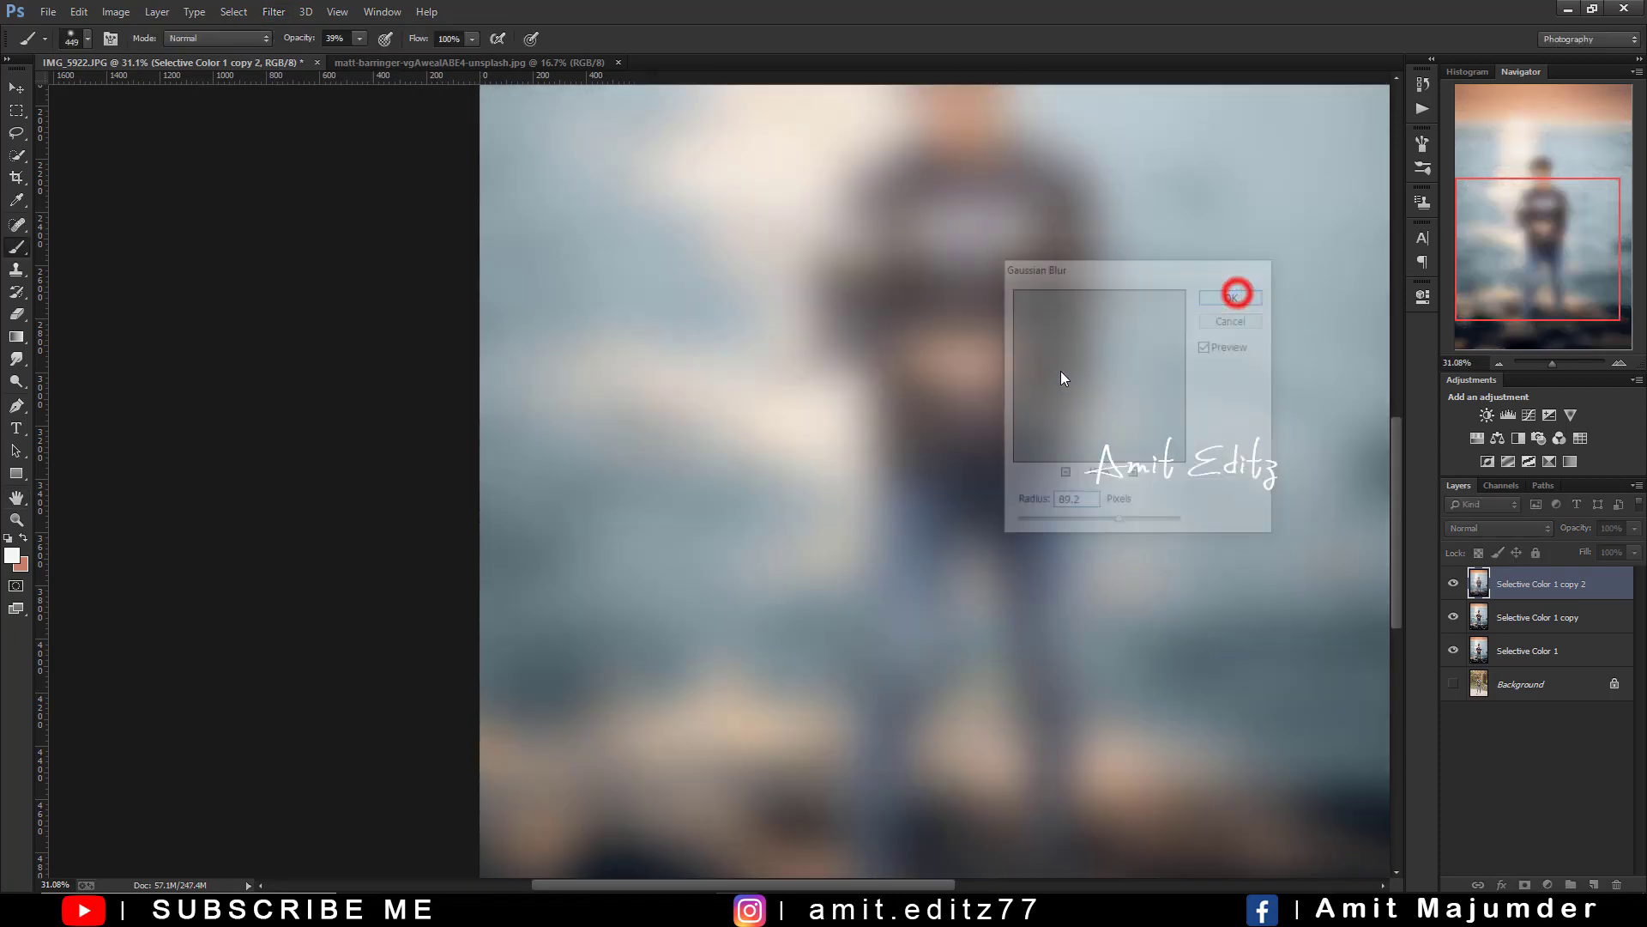
# - Add an inverted black layer mask and set a soft 783 px brush
pyautogui.click(1525, 884)
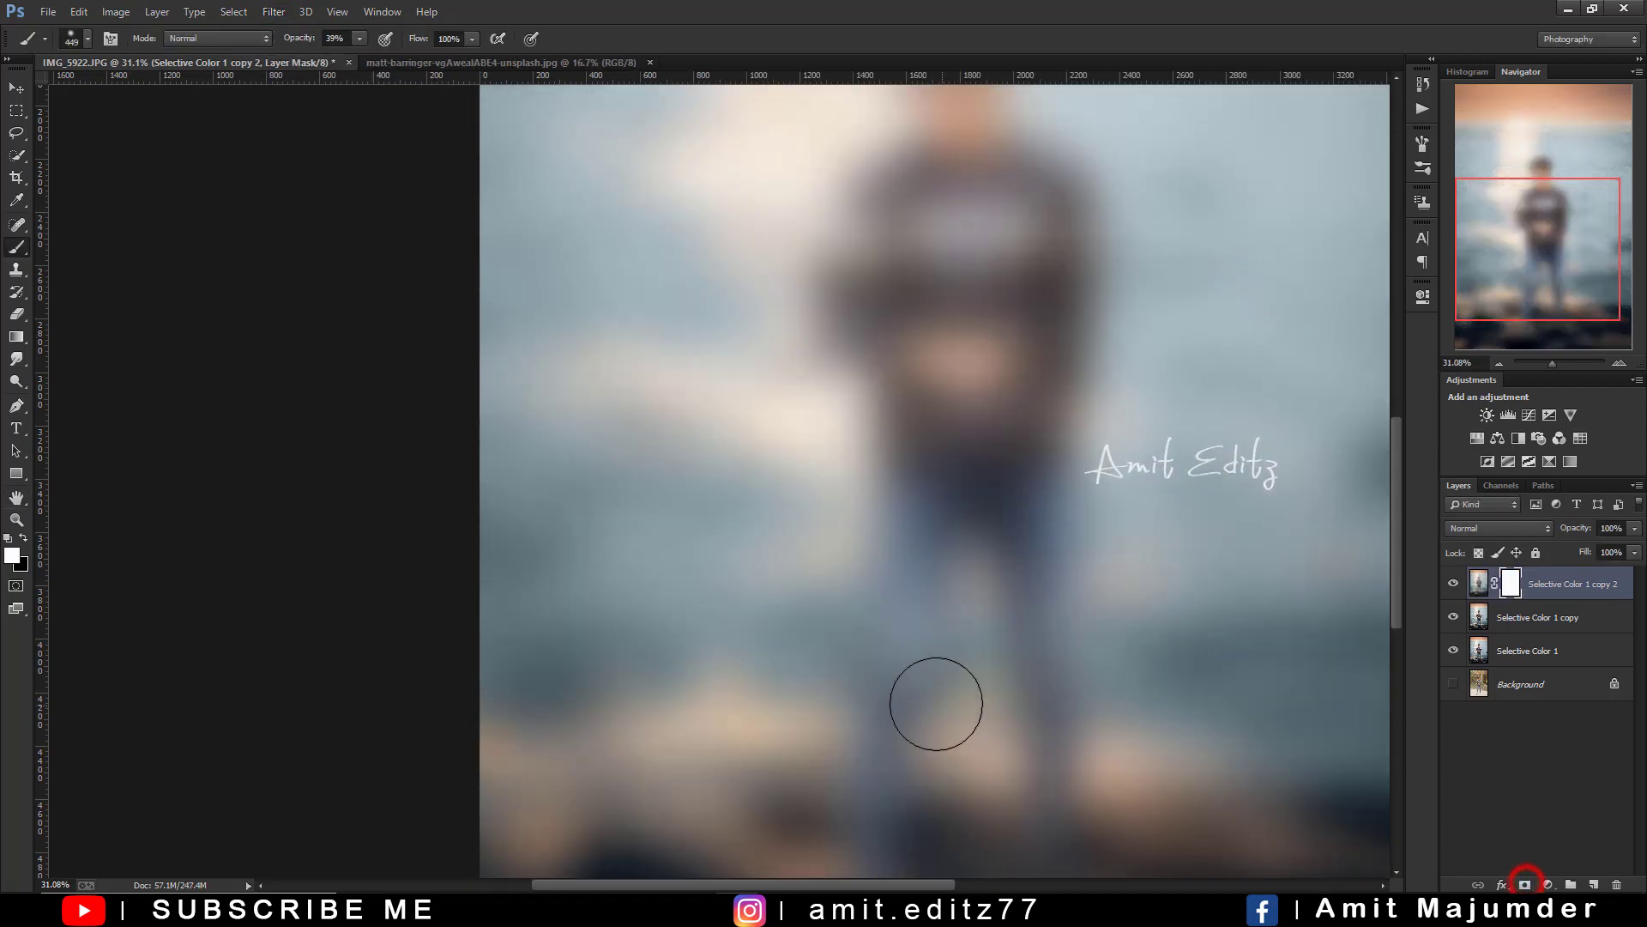
pyautogui.hotkey('ctrl', 'i')
pyautogui.rightClick(841, 352)
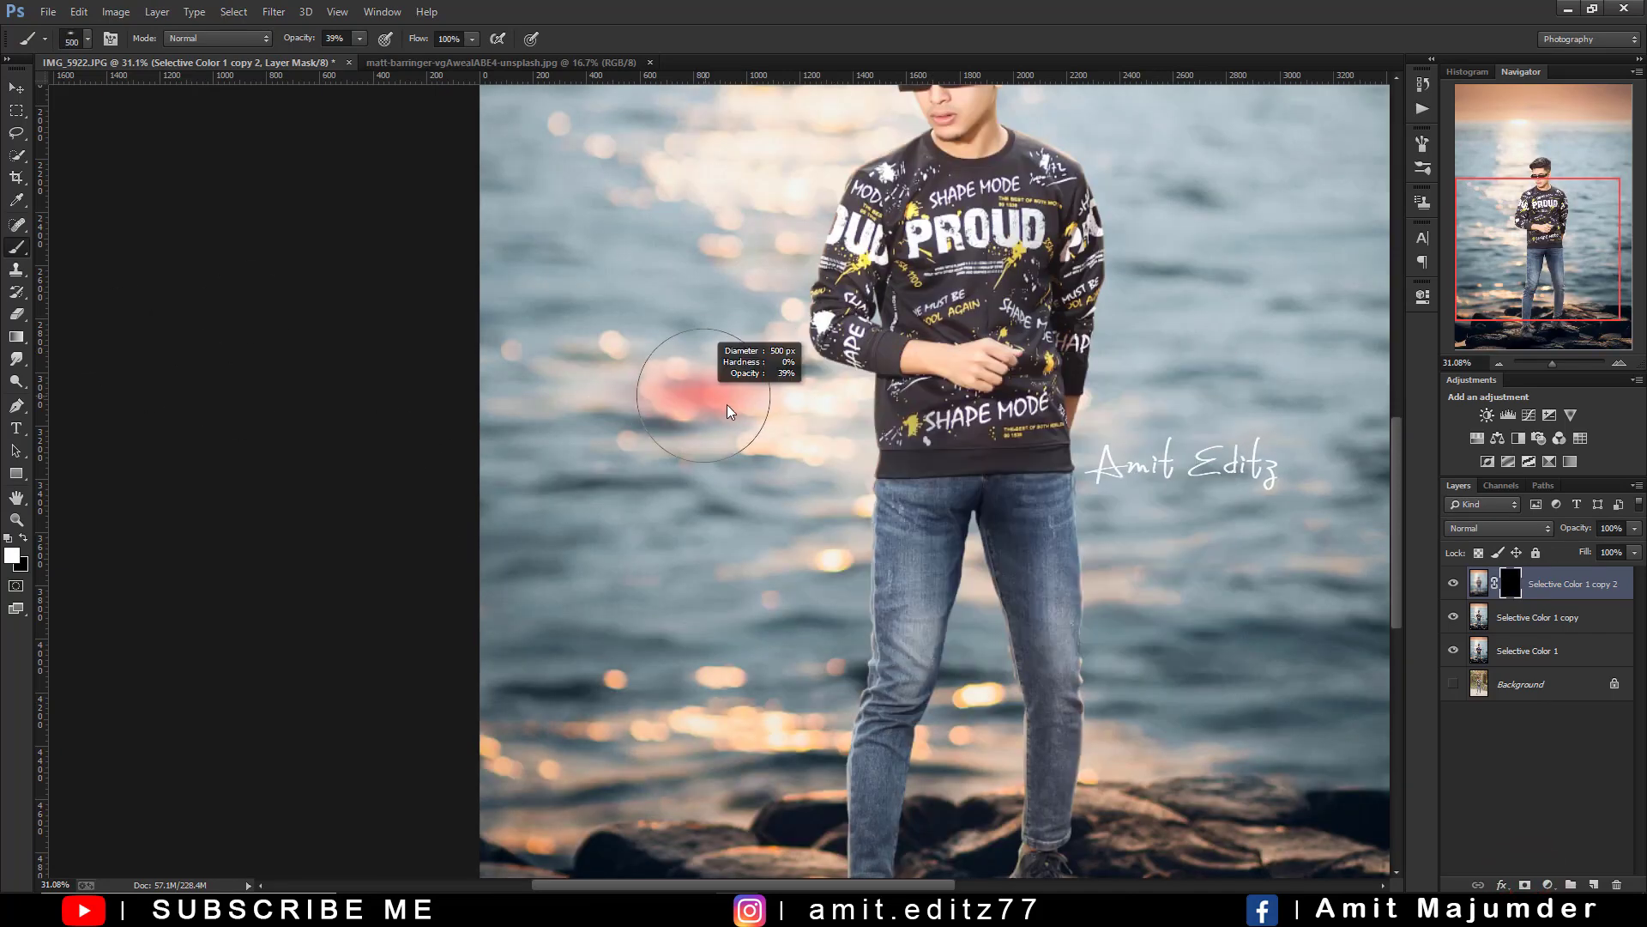
pyautogui.moveTo(682, 386); pyautogui.dragTo(826, 449)
# - Paint the blur back over the water highlights, shin bokeh and rocks near the feet
pyautogui.scroll(2, 826, 449)
pyautogui.click(825, 452)
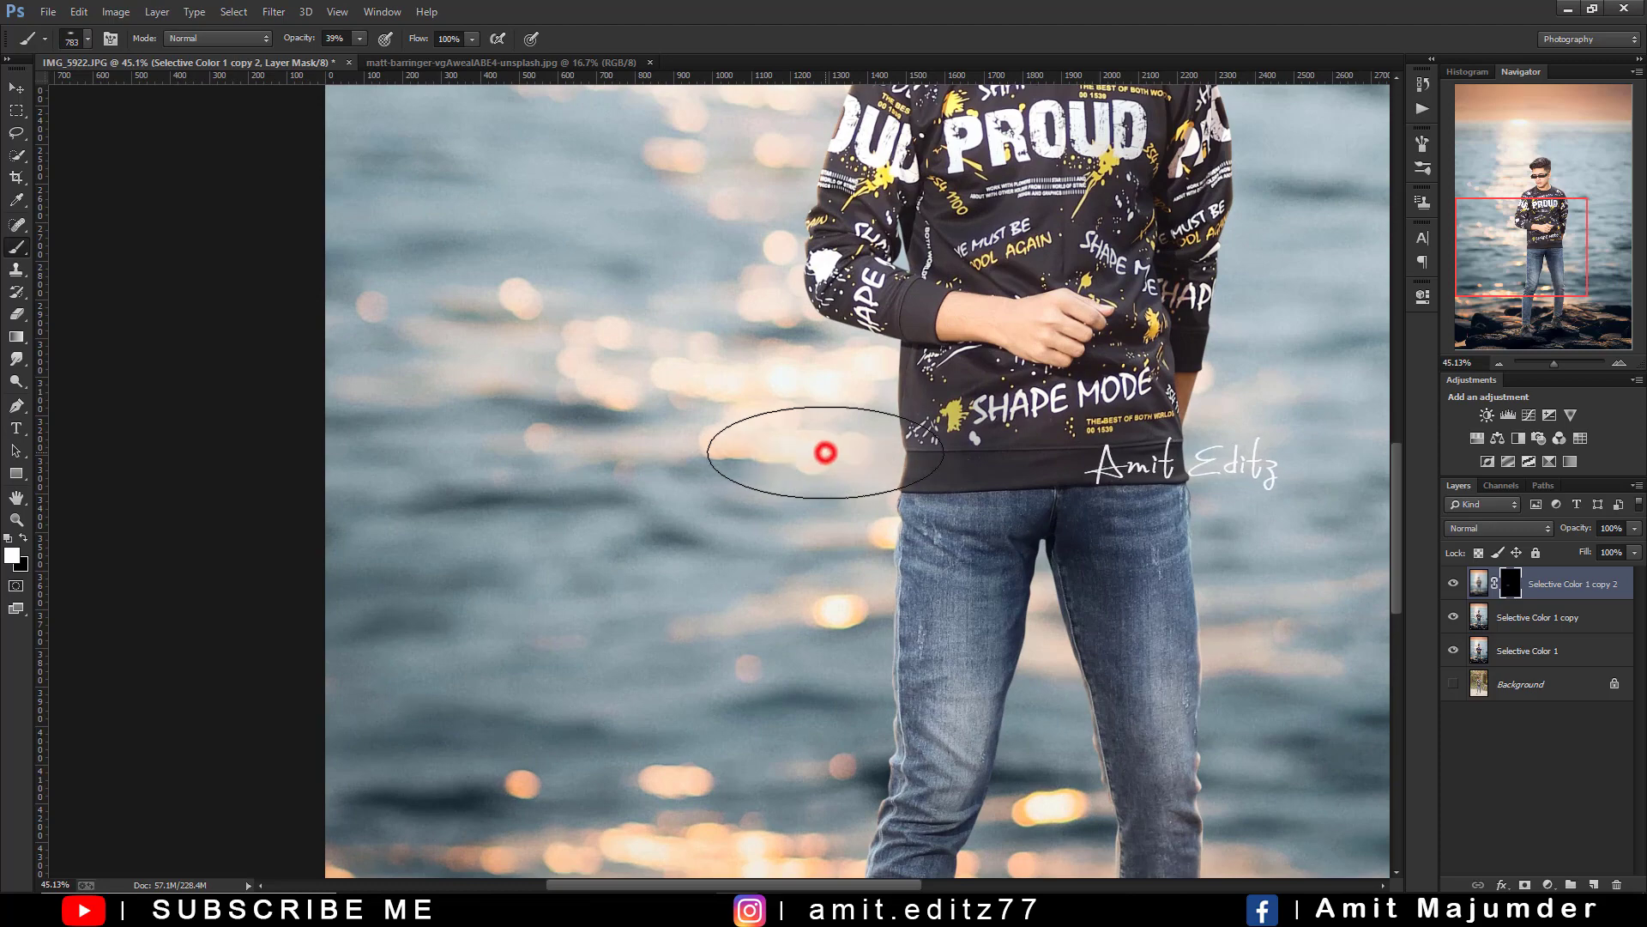
pyautogui.click(806, 455)
pyautogui.scroll(-5, 811, 652)
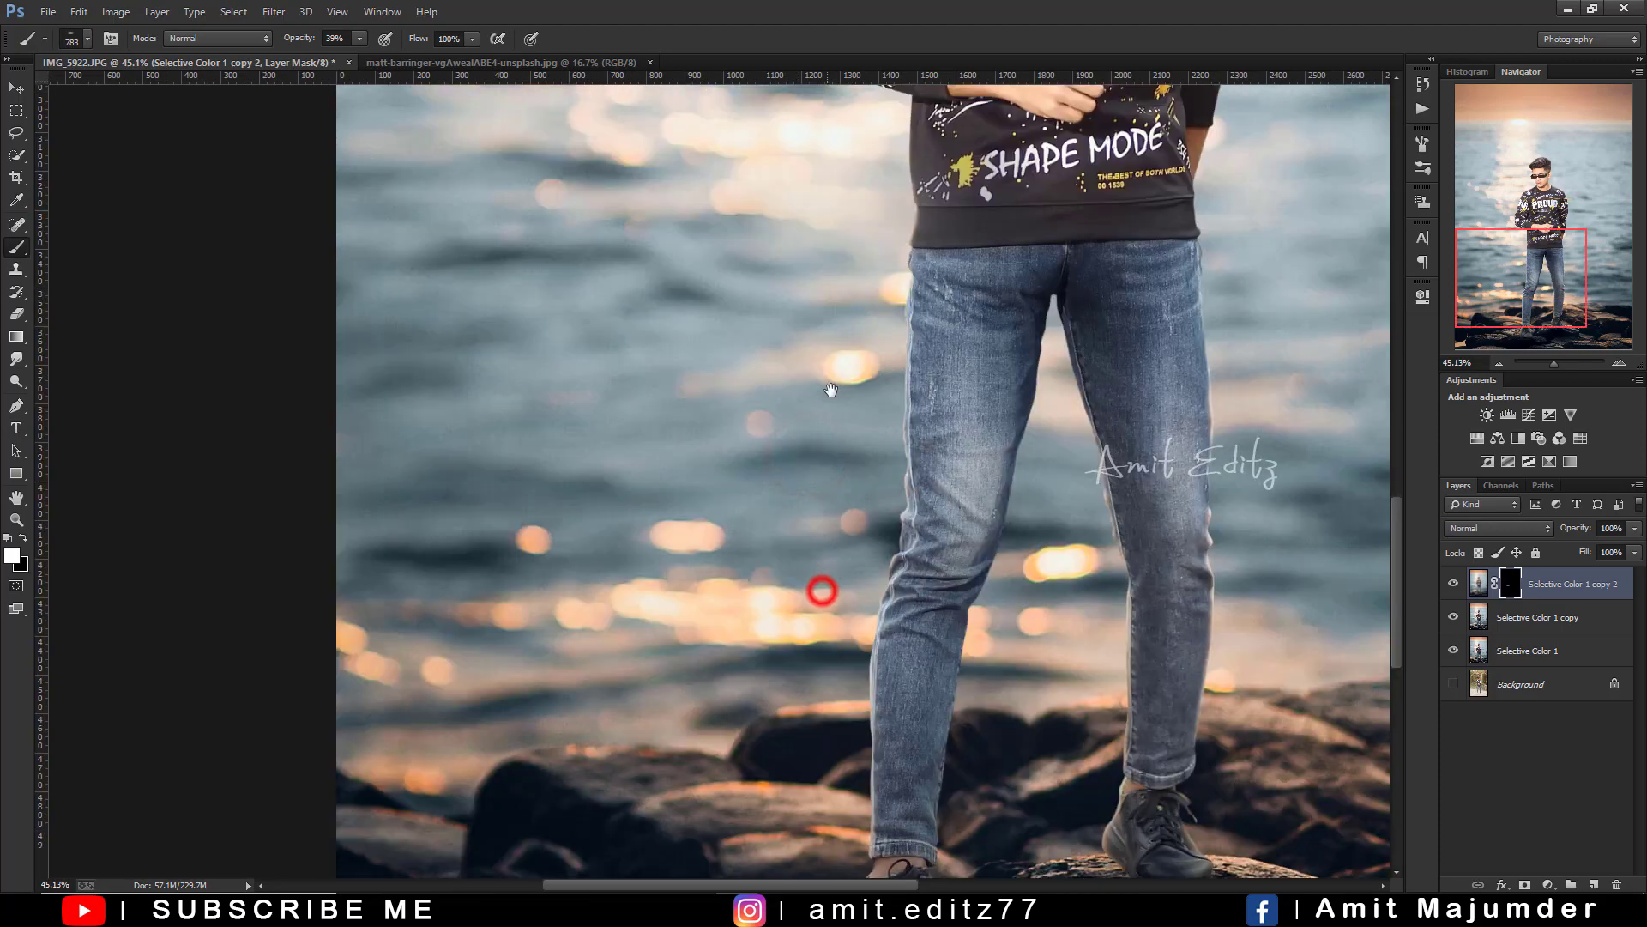
pyautogui.click(809, 597)
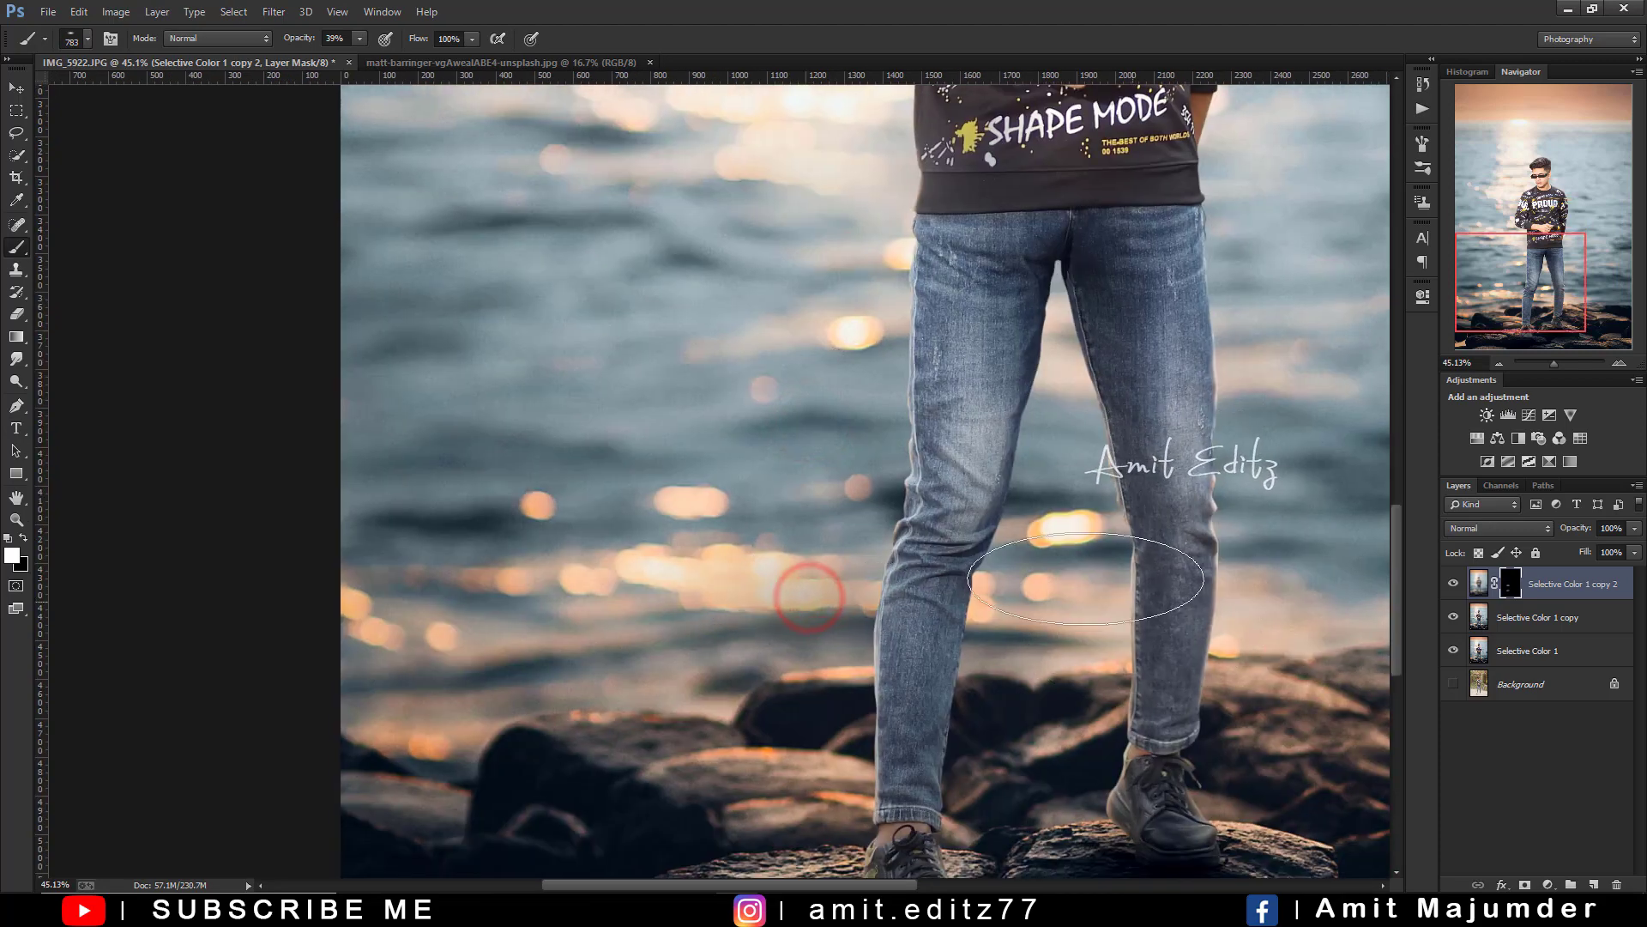
pyautogui.click(1258, 644)
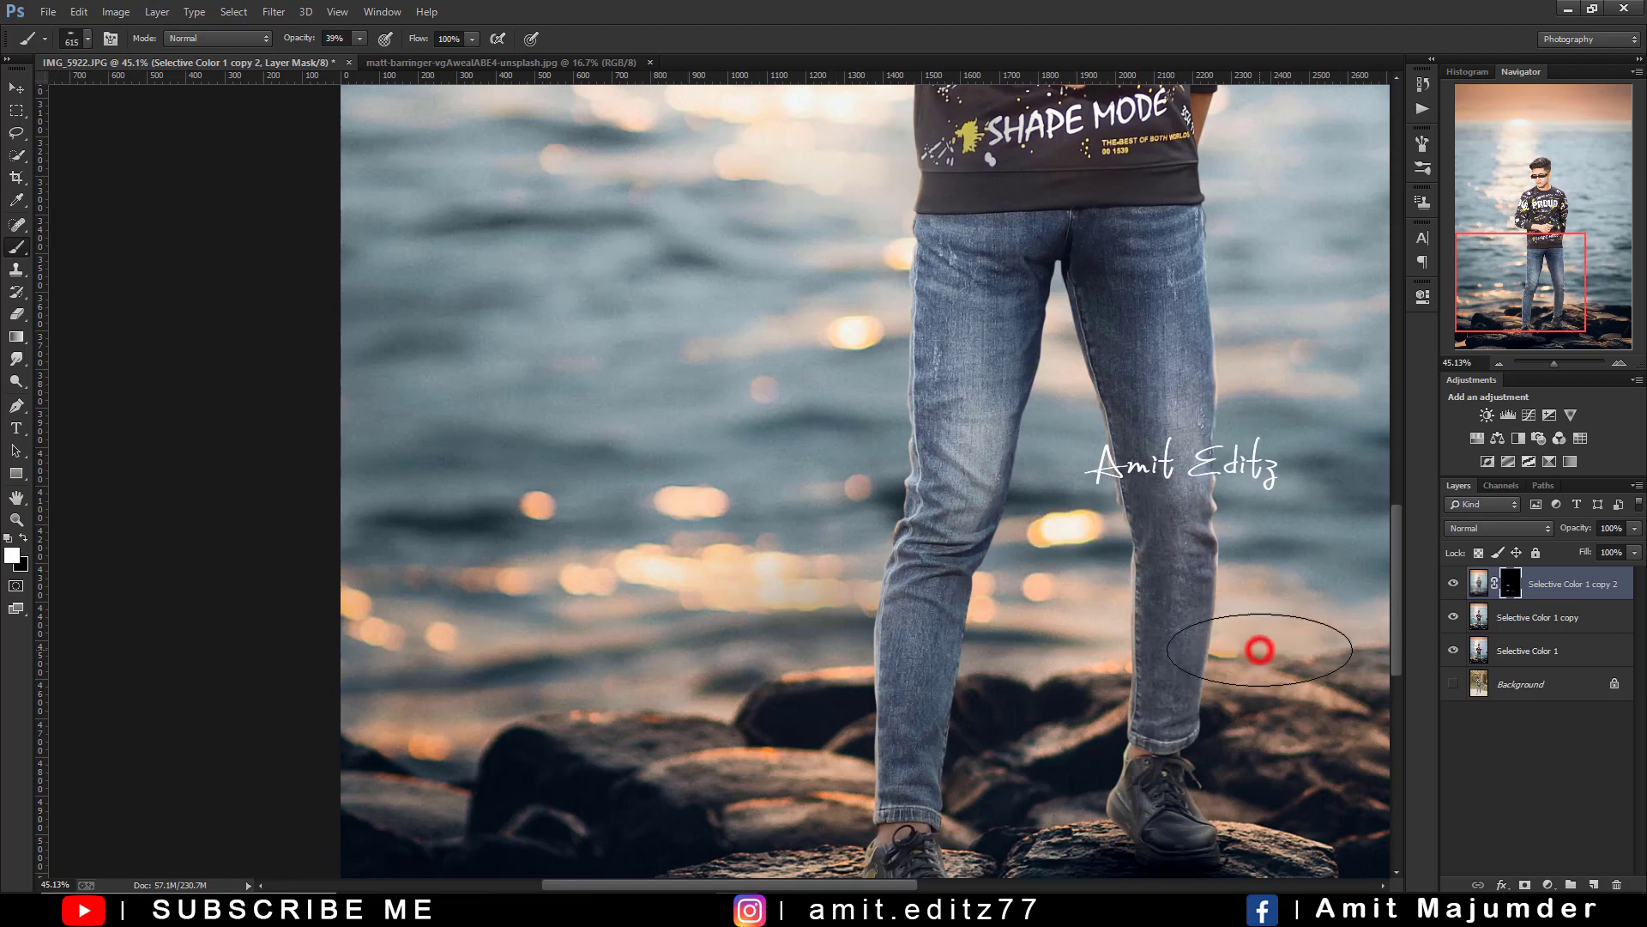
pyautogui.click(796, 755)
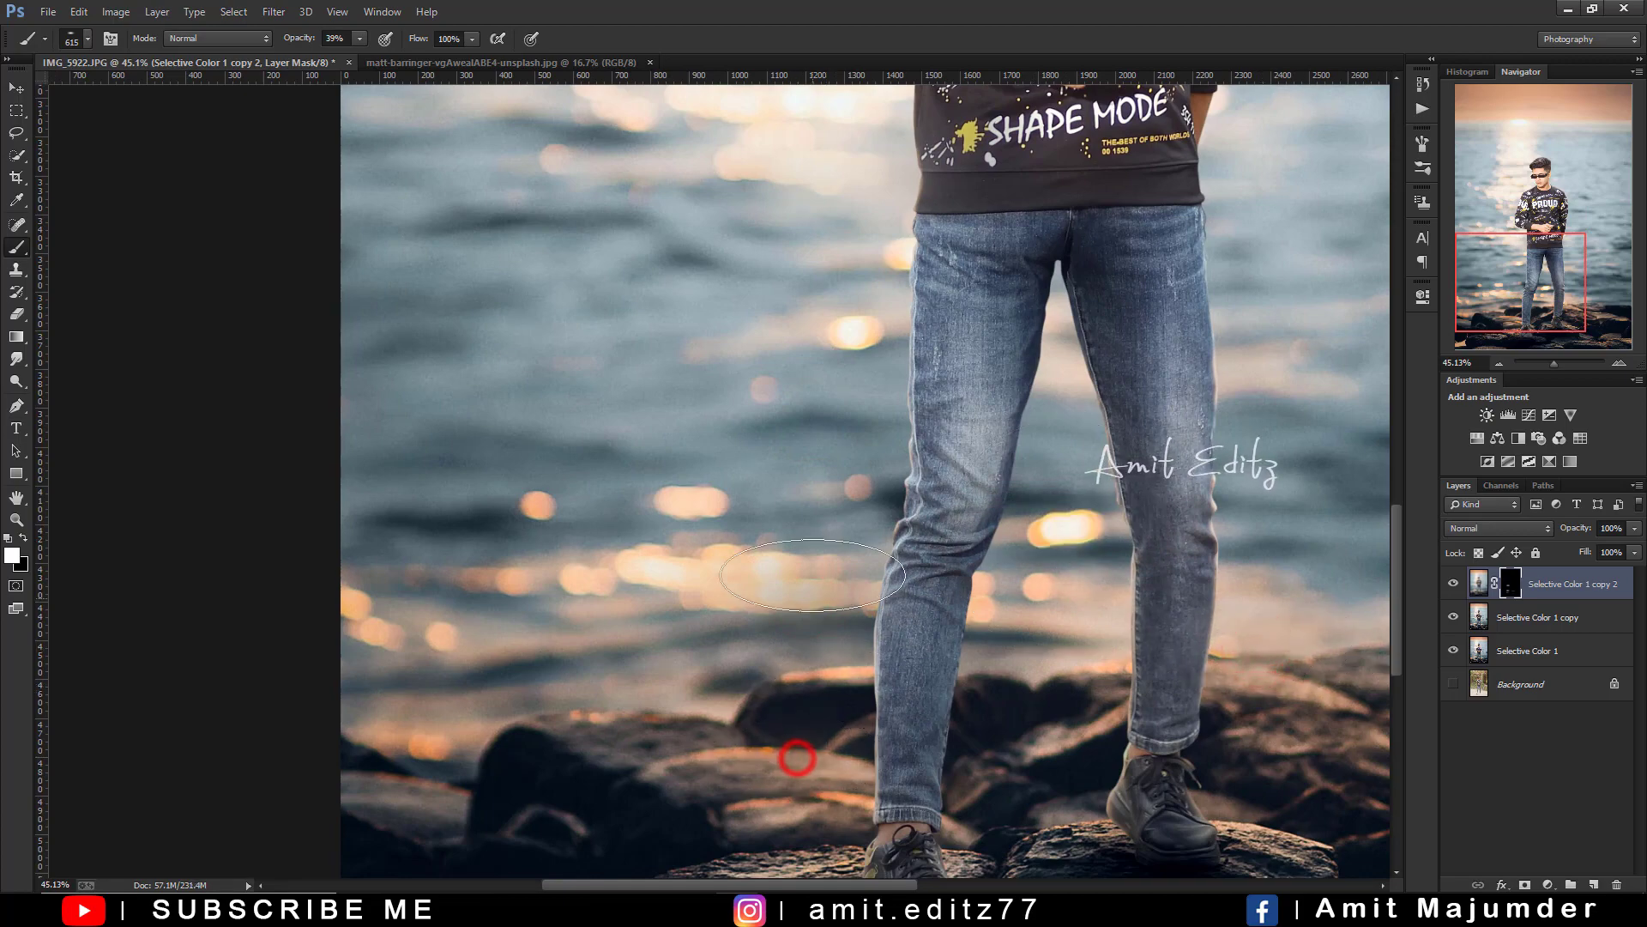
pyautogui.click(648, 574)
pyautogui.scroll(6, 824, 439)
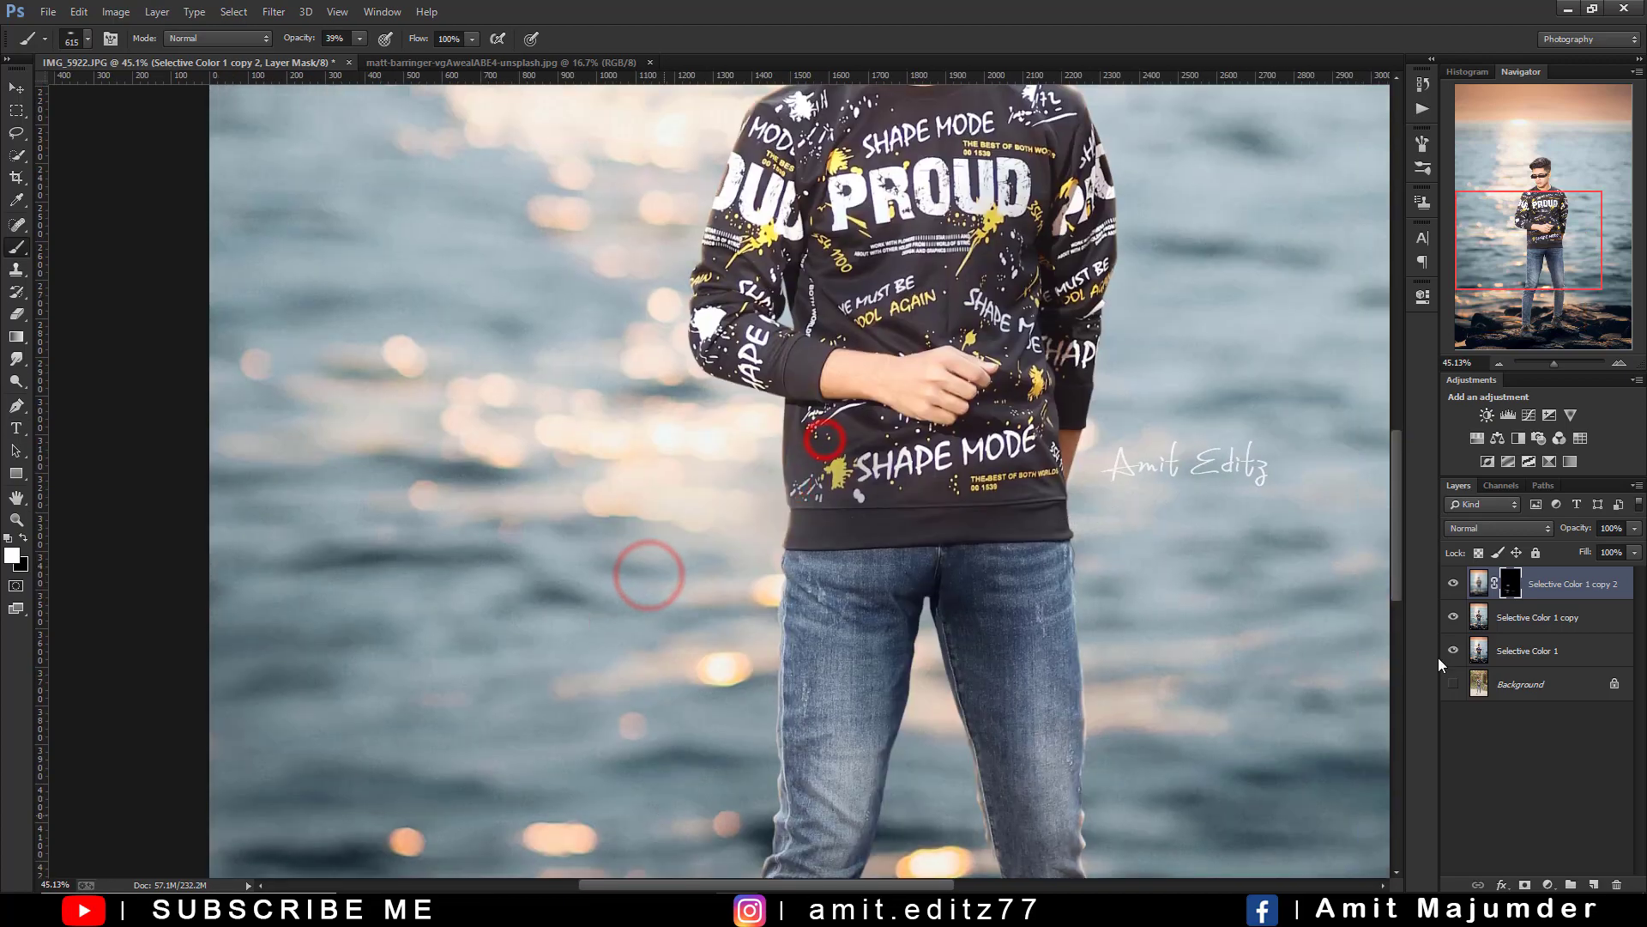
# - Try Lighten, Lighter Color and Screen blending on the blurred layer, settling on Lighten
pyautogui.click(1505, 529)
pyautogui.click(1479, 211)
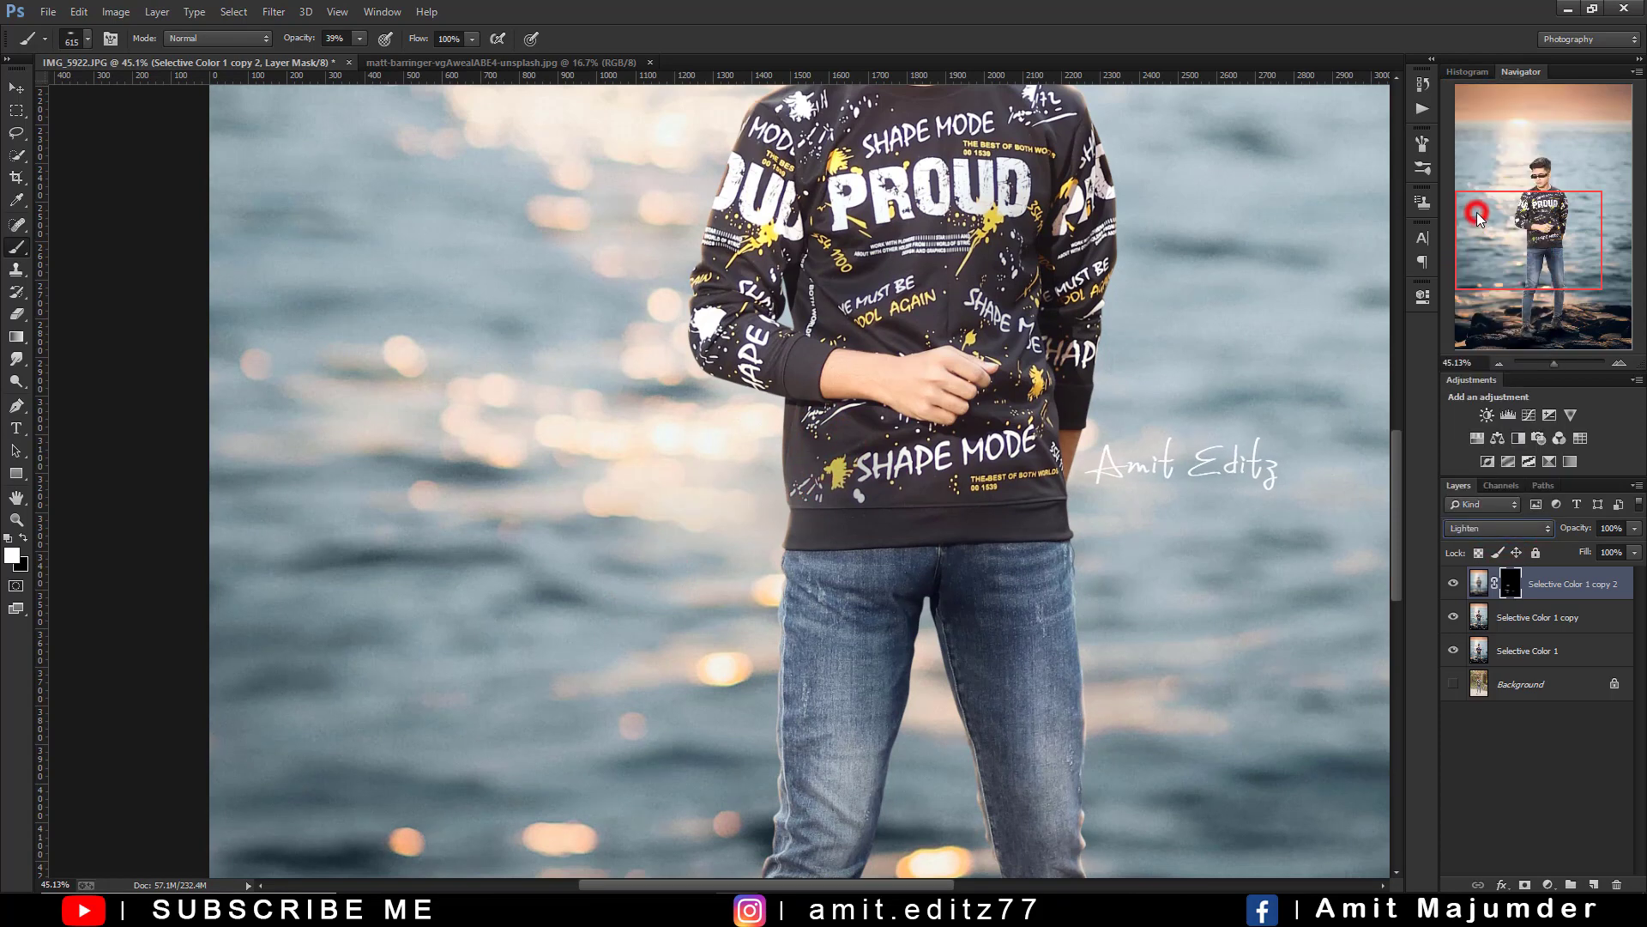
pyautogui.press('Down')
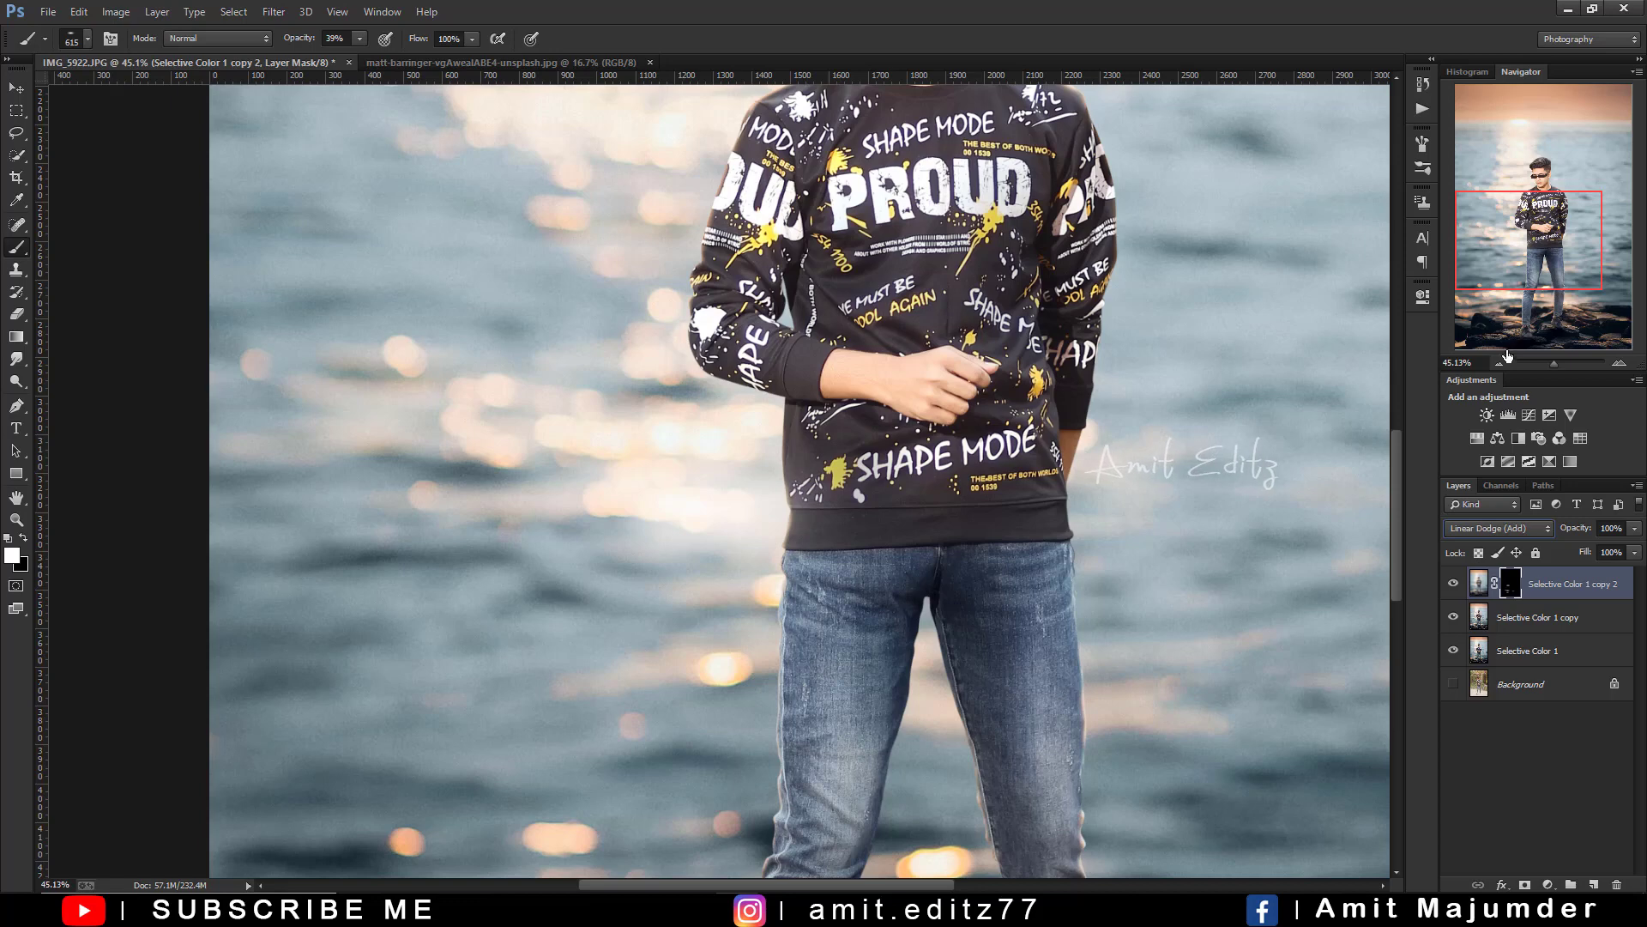
pyautogui.press('Down')
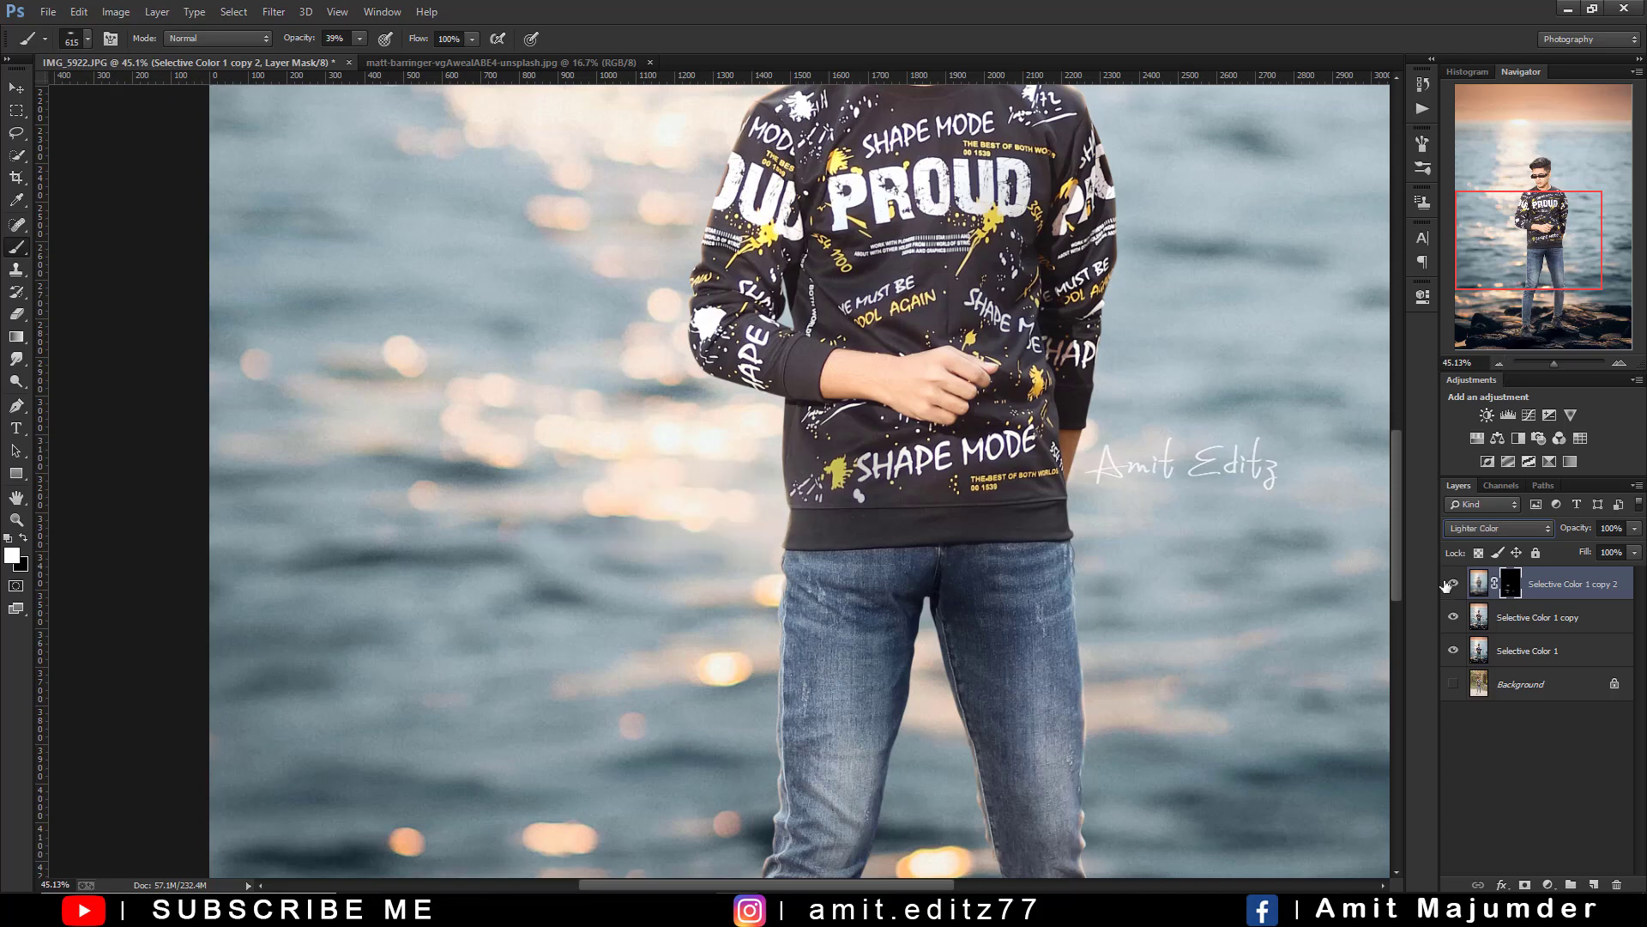
pyautogui.click(1454, 587)
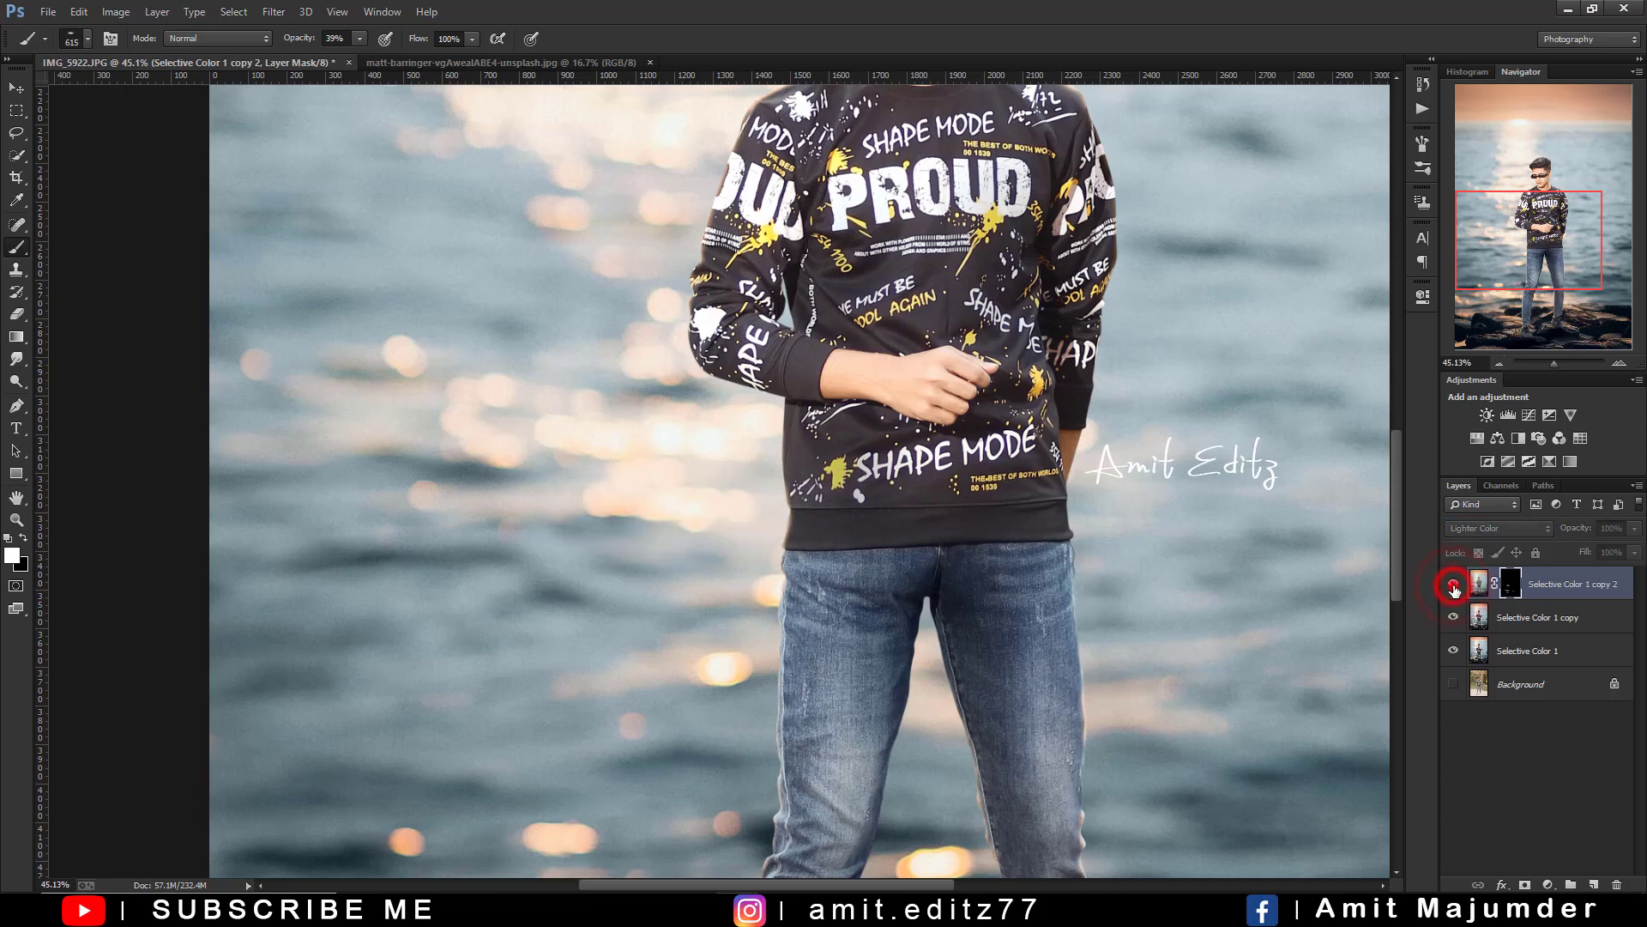
pyautogui.click(1454, 586)
pyautogui.click(1493, 529)
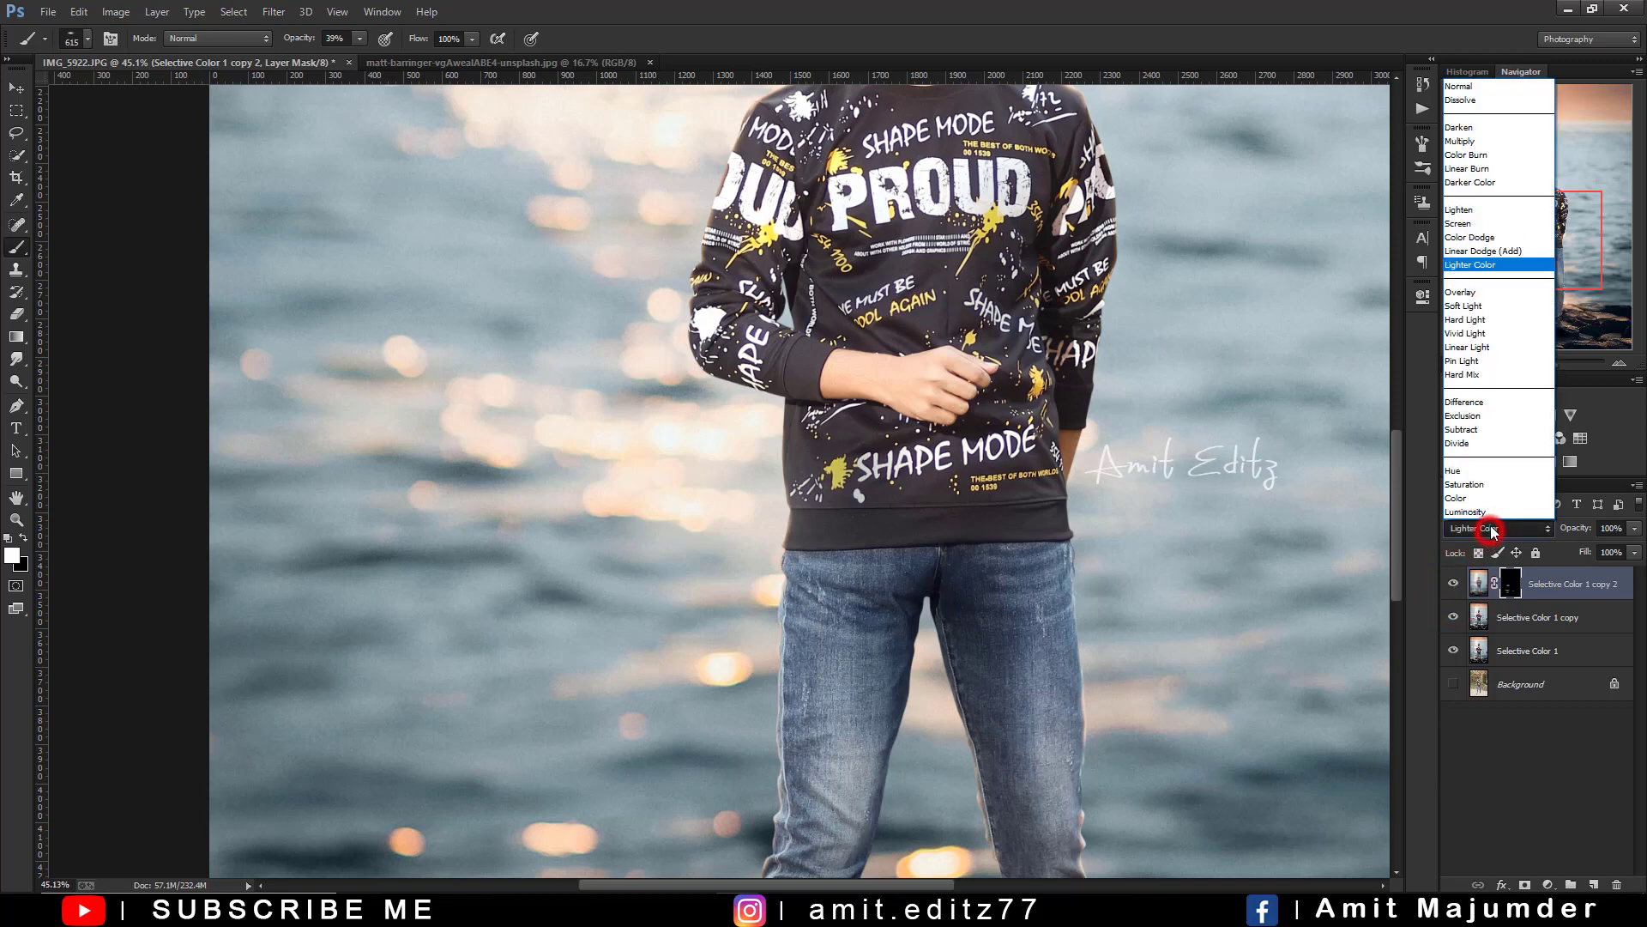
pyautogui.click(1480, 225)
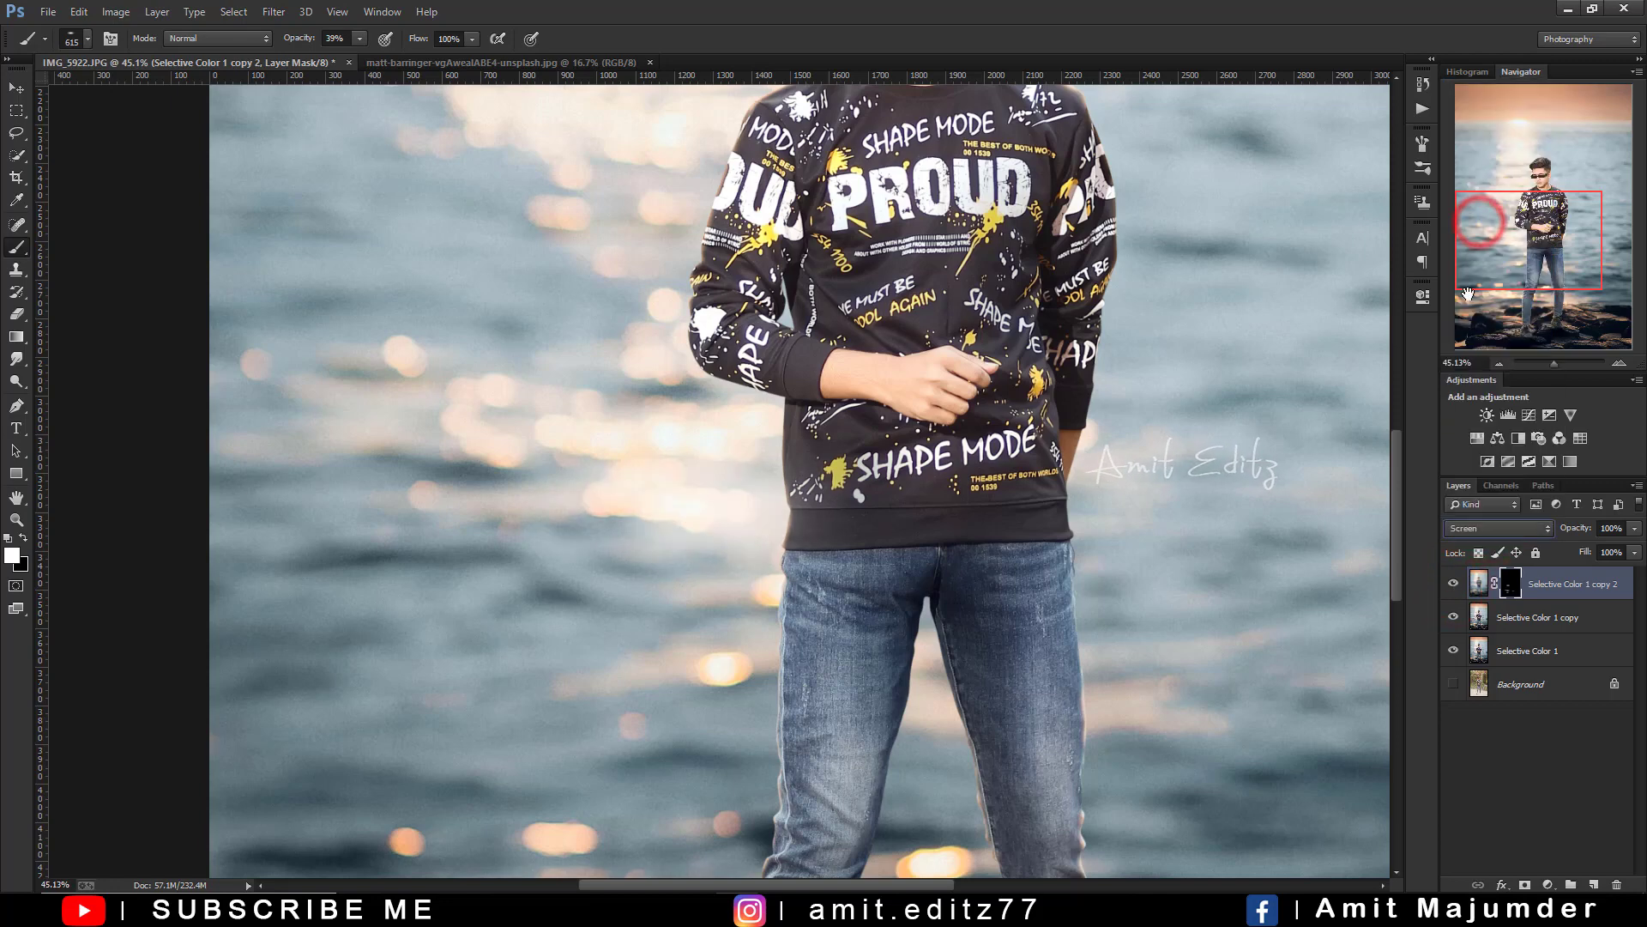
pyautogui.click(1487, 527)
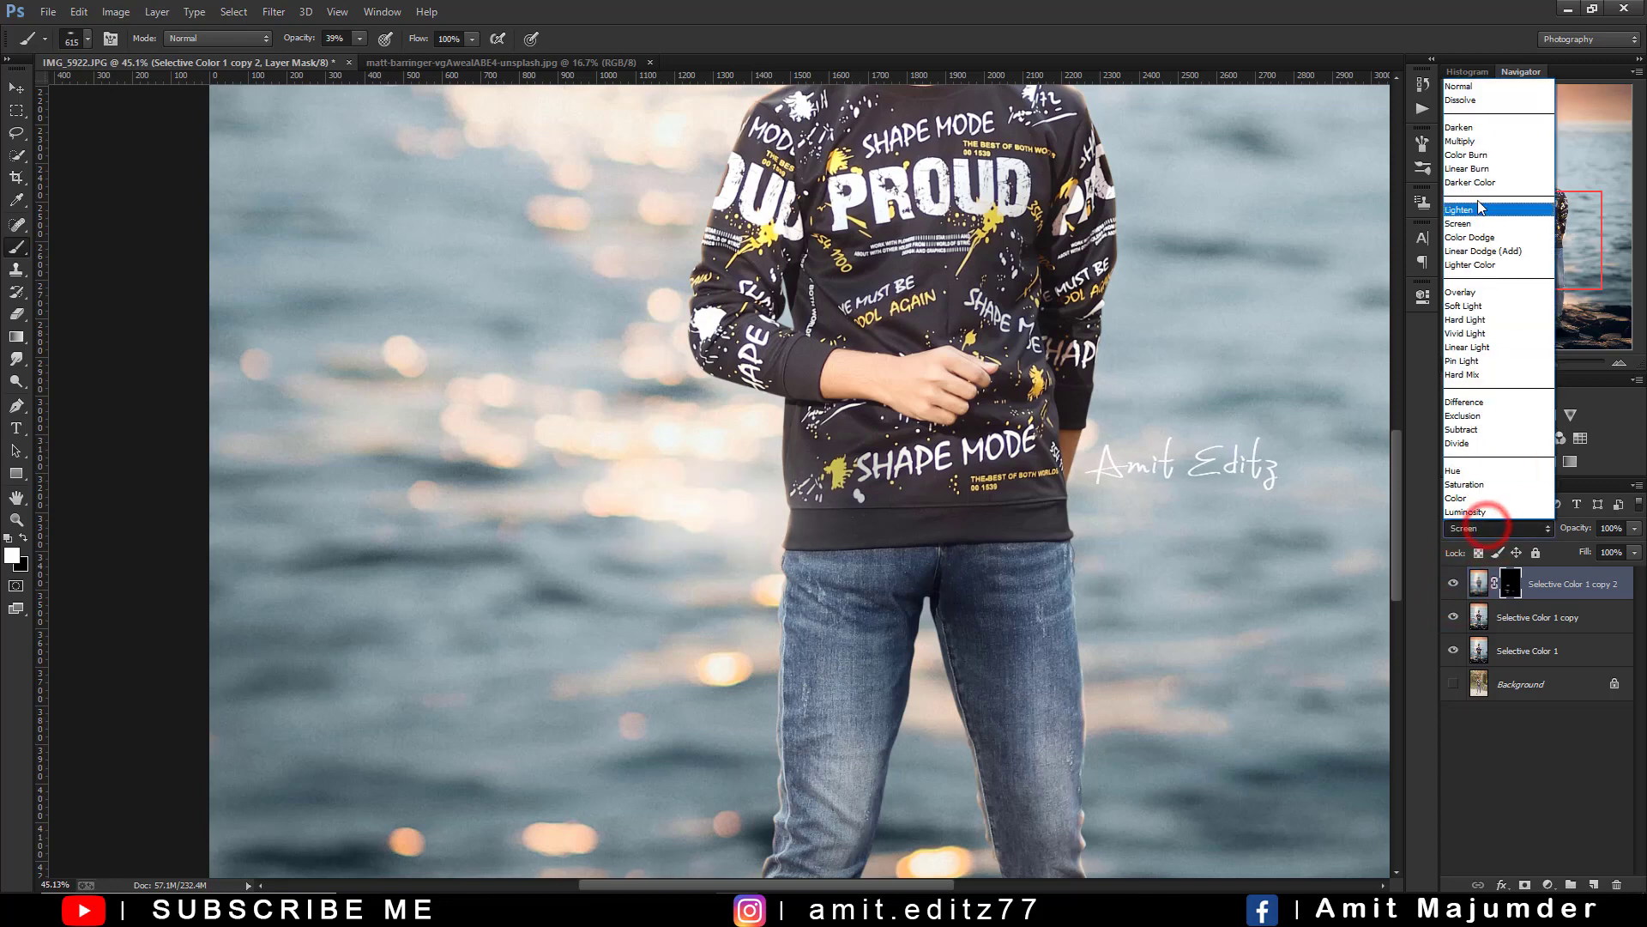
pyautogui.click(1467, 211)
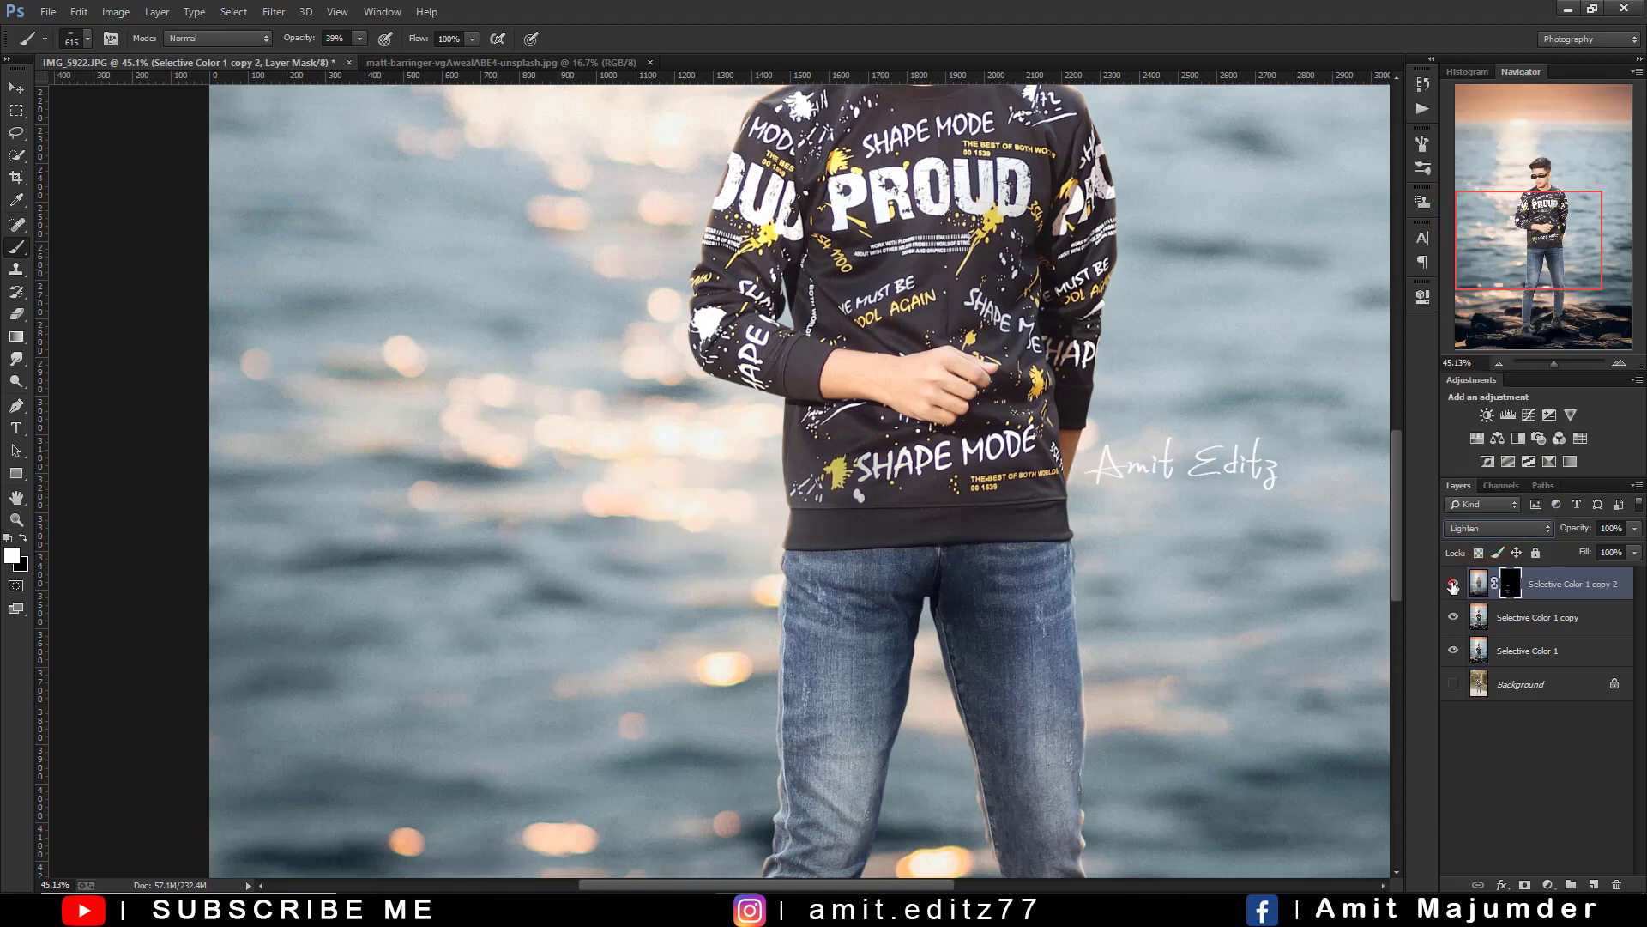
pyautogui.click(1452, 585)
# - Paint the glow mask over the water around the boy's head and upper image
pyautogui.scroll(-3, 920, 481)
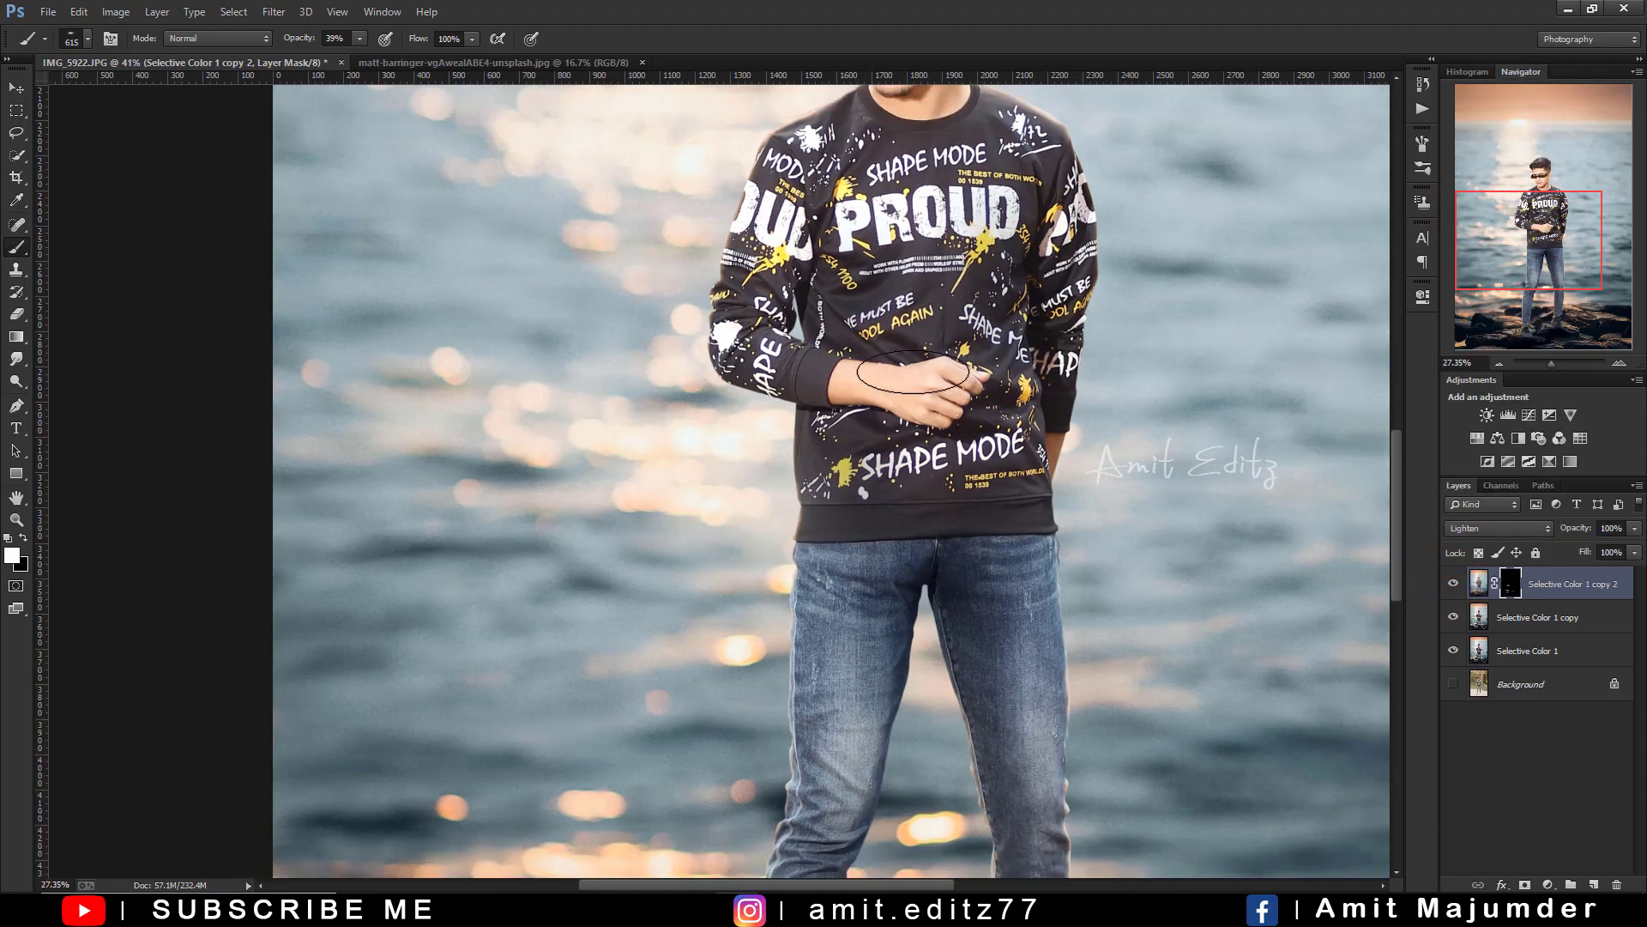
pyautogui.click(911, 348)
pyautogui.click(777, 553)
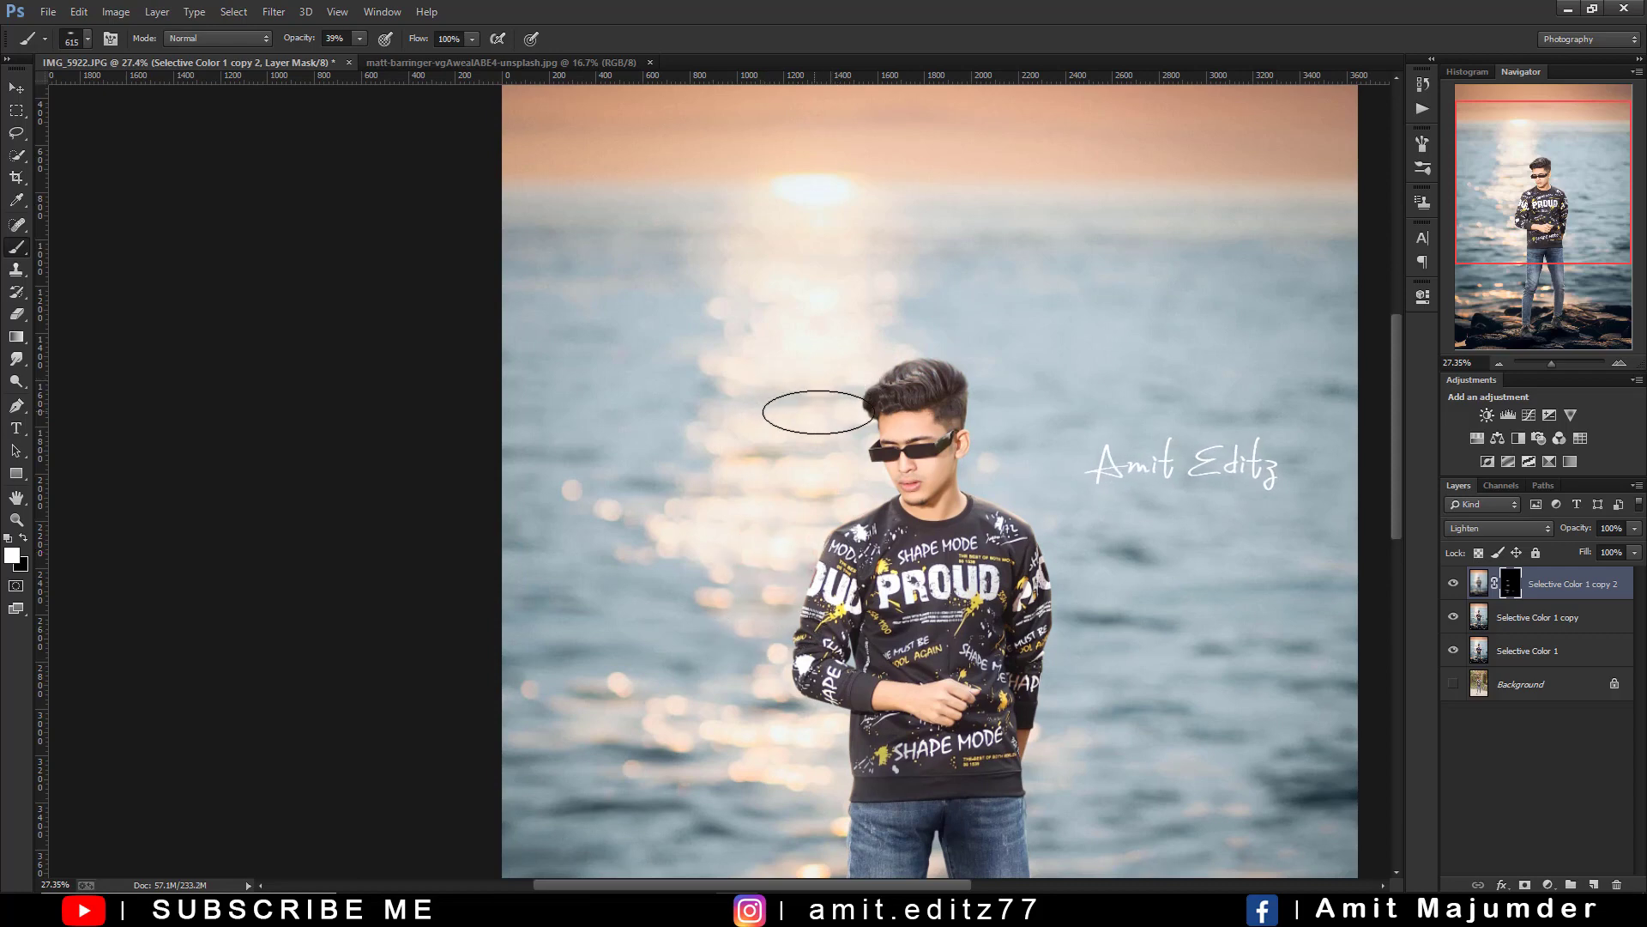
pyautogui.click(817, 412)
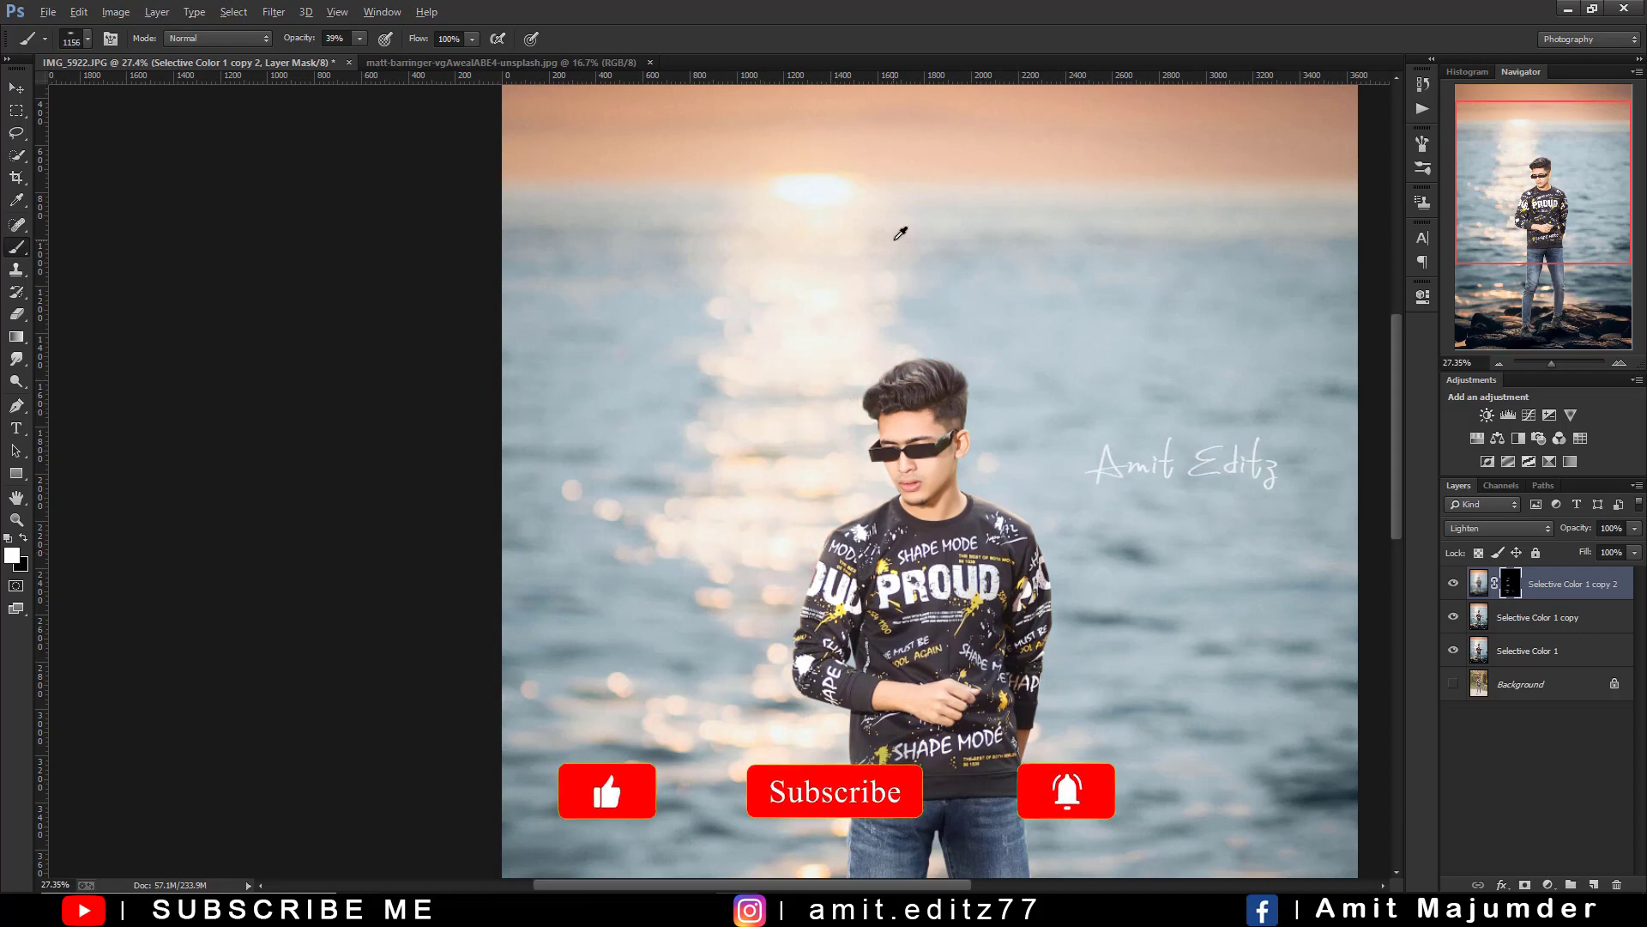
pyautogui.click(831, 180)
pyautogui.click(813, 630)
pyautogui.scroll(-3, 833, 532)
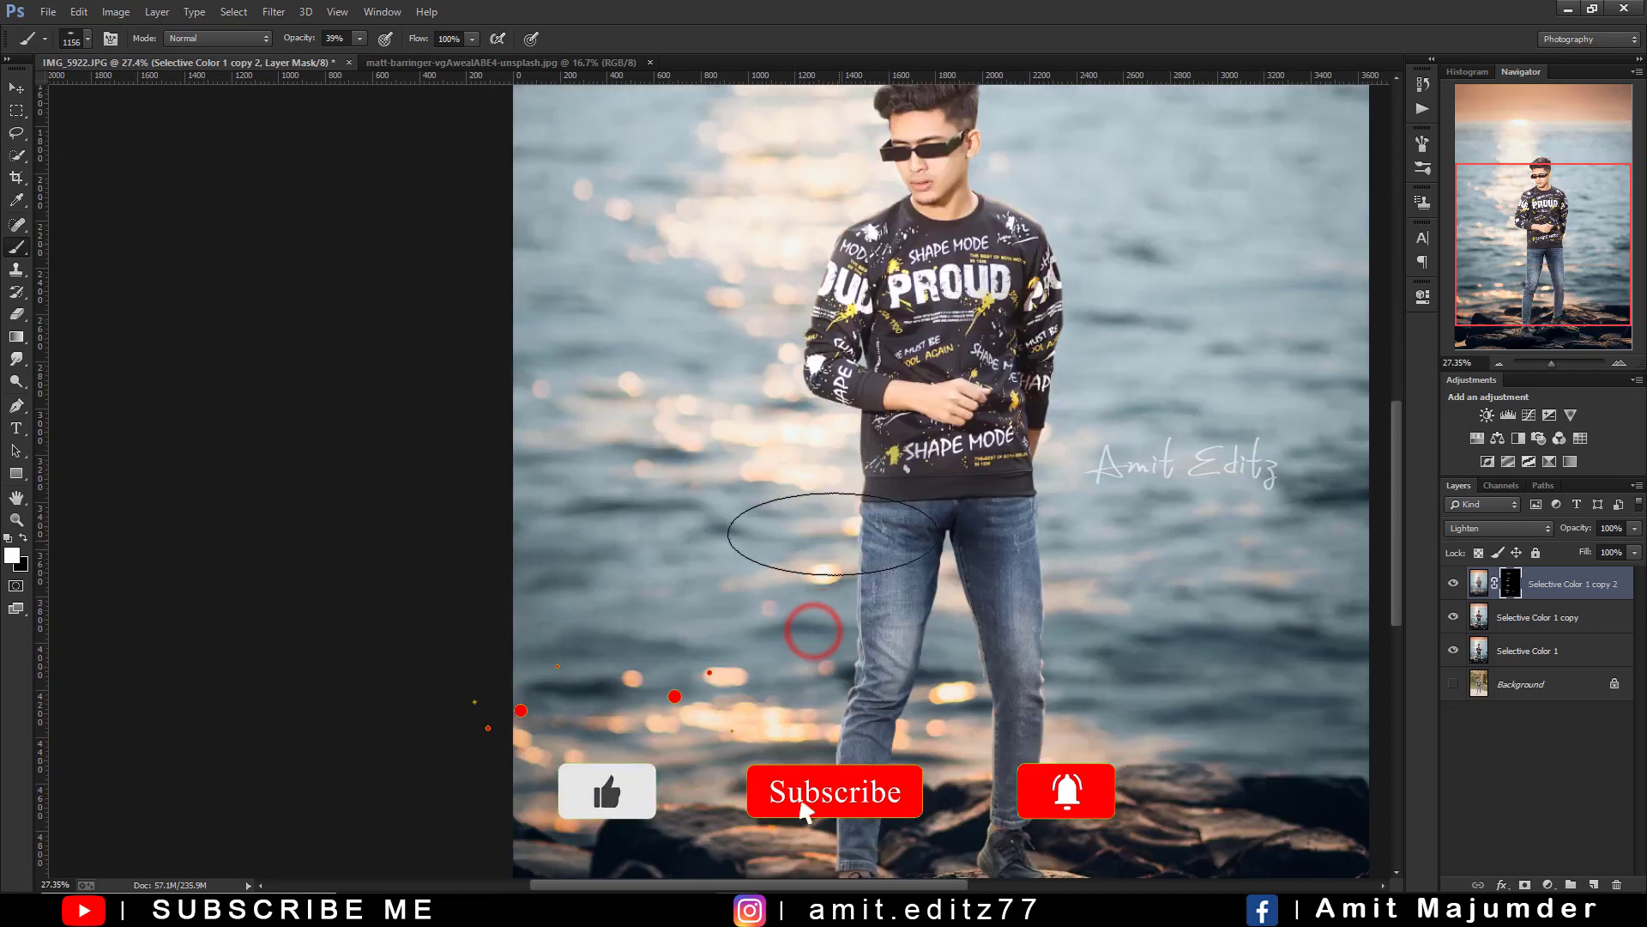
# - Resize the brush to about 871 and paint glow beside the legs and above the rocks
pyautogui.press('[')
pyautogui.press('[')
pyautogui.press('[')
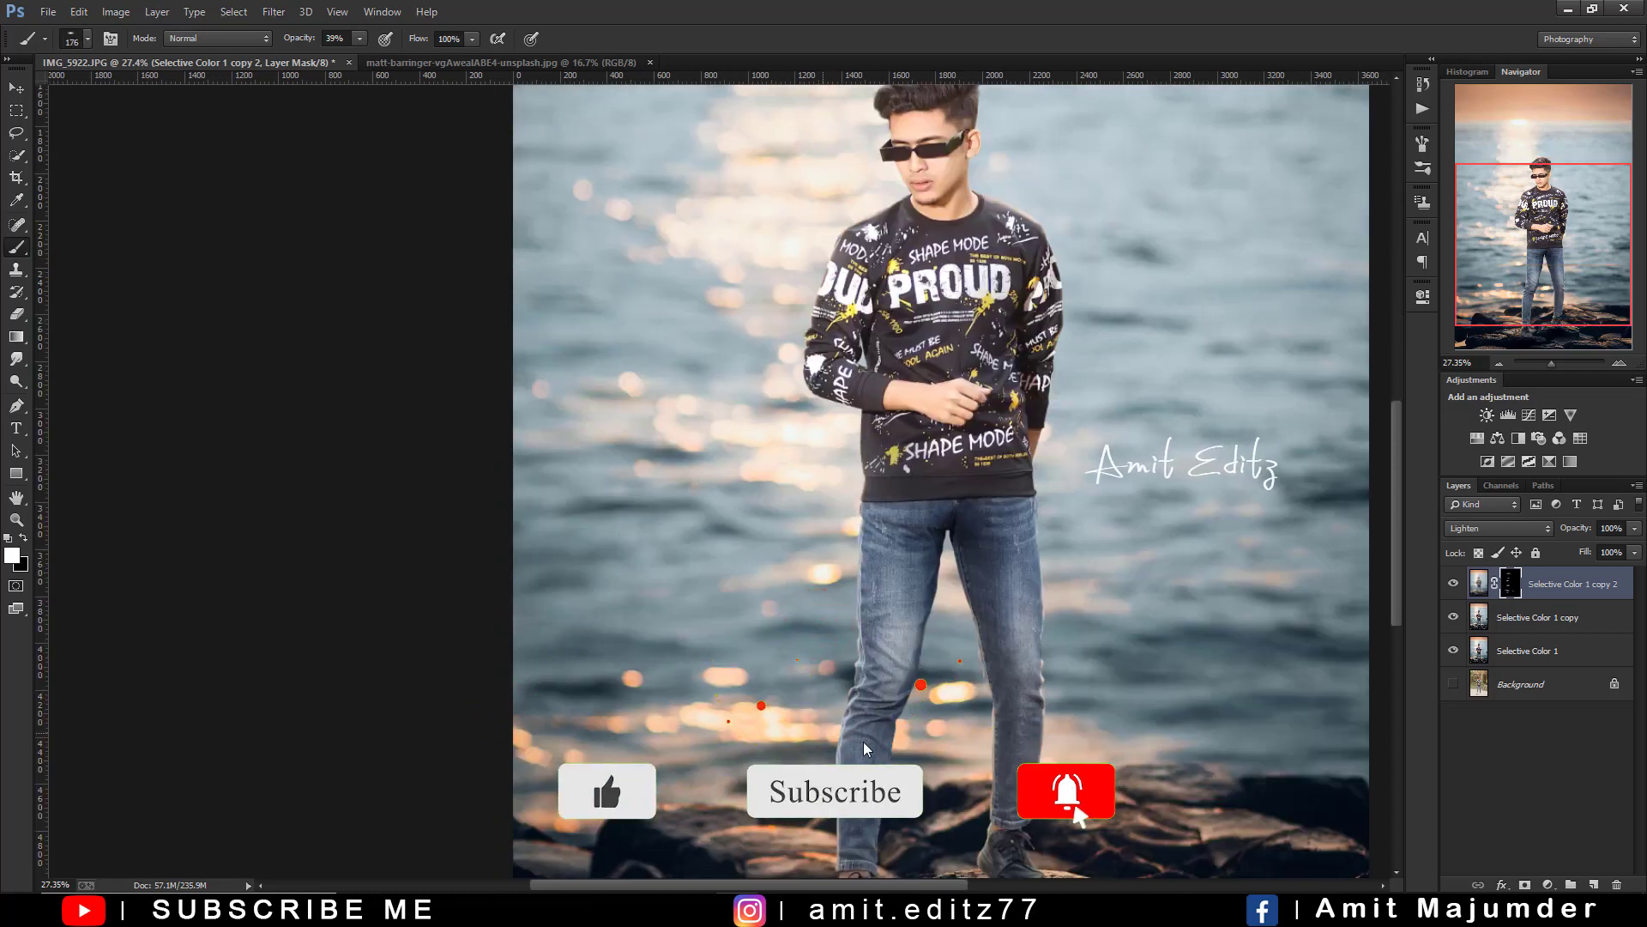
pyautogui.press(']')
pyautogui.press(']')
pyautogui.press(']')
pyautogui.click(811, 732)
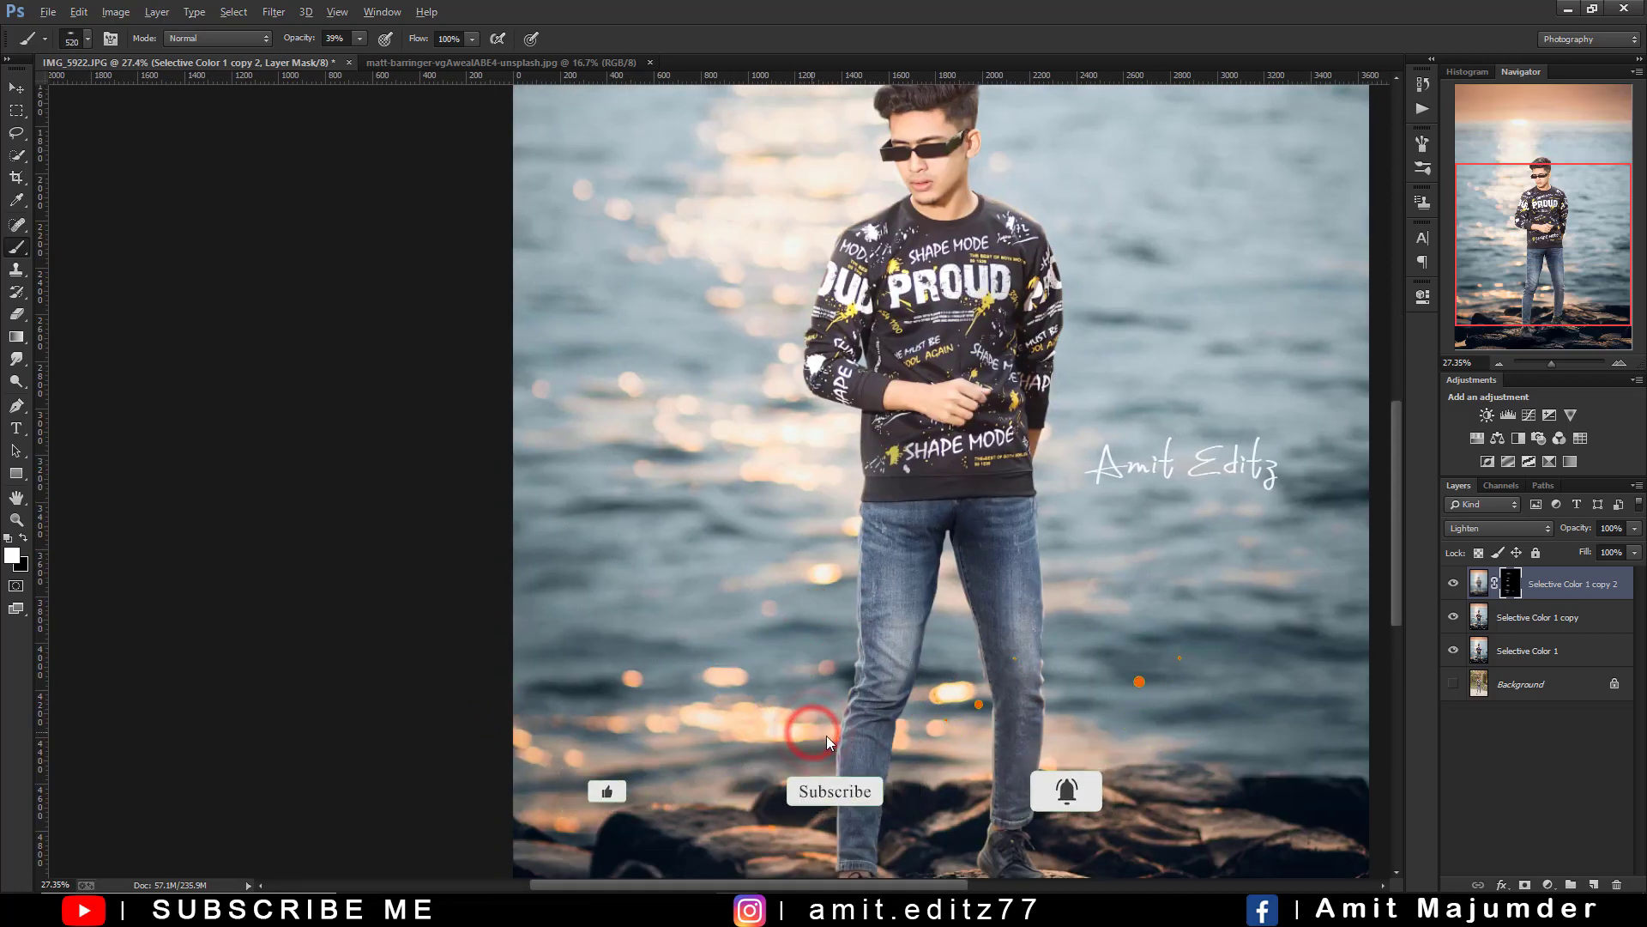
pyautogui.moveTo(826, 734); pyautogui.dragTo(867, 734)
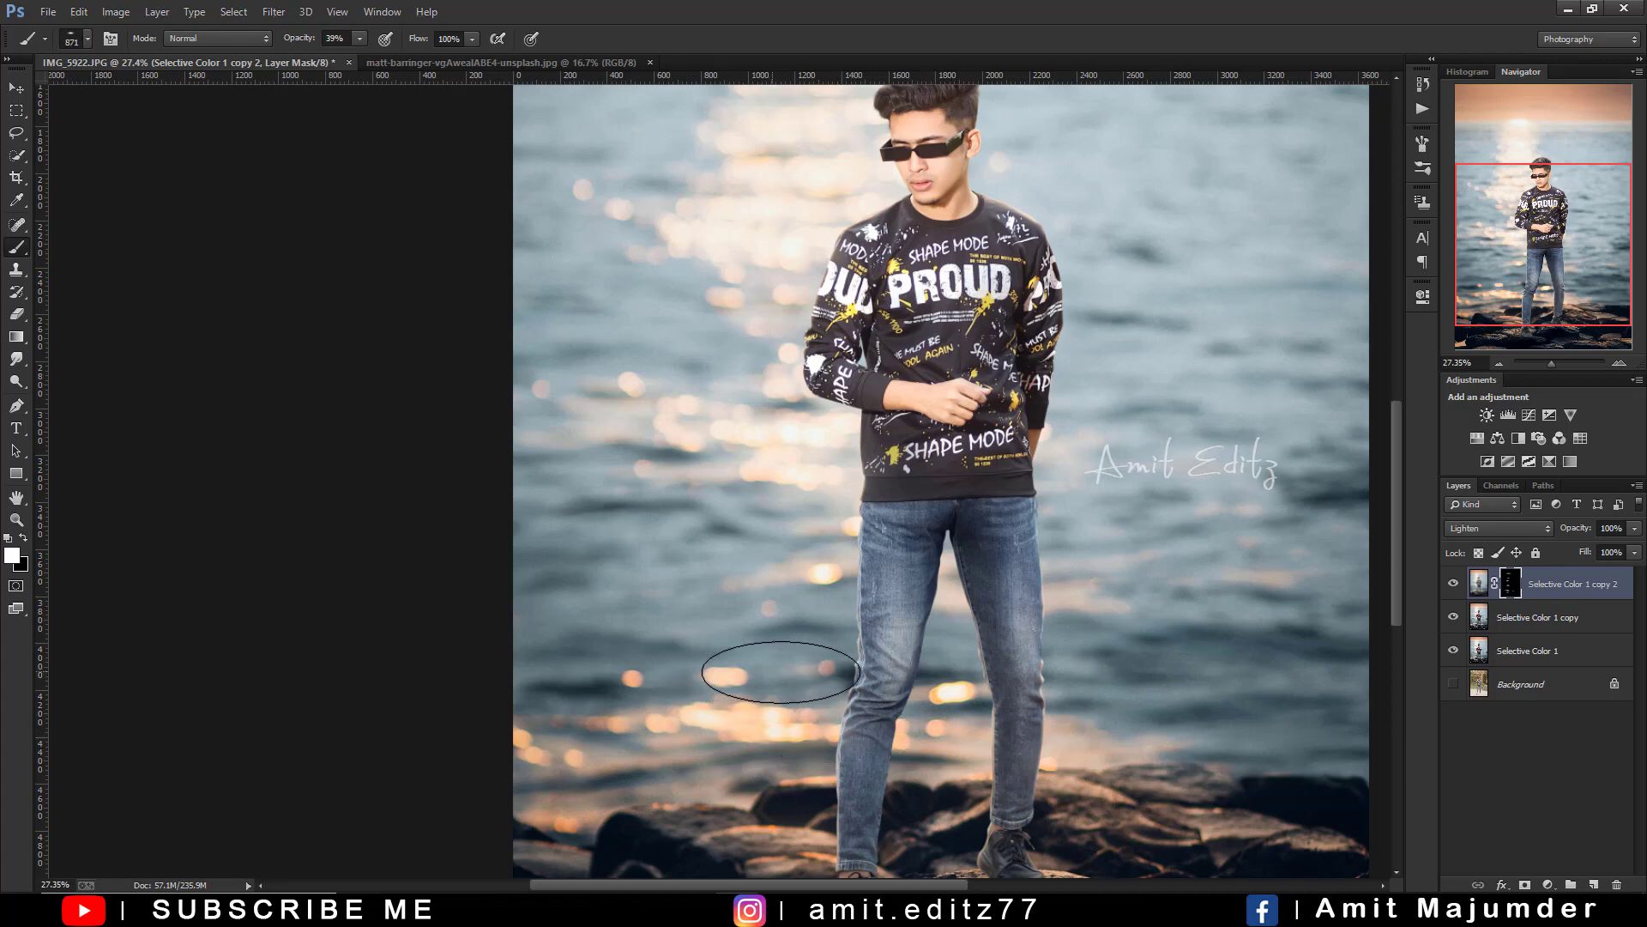
pyautogui.click(939, 736)
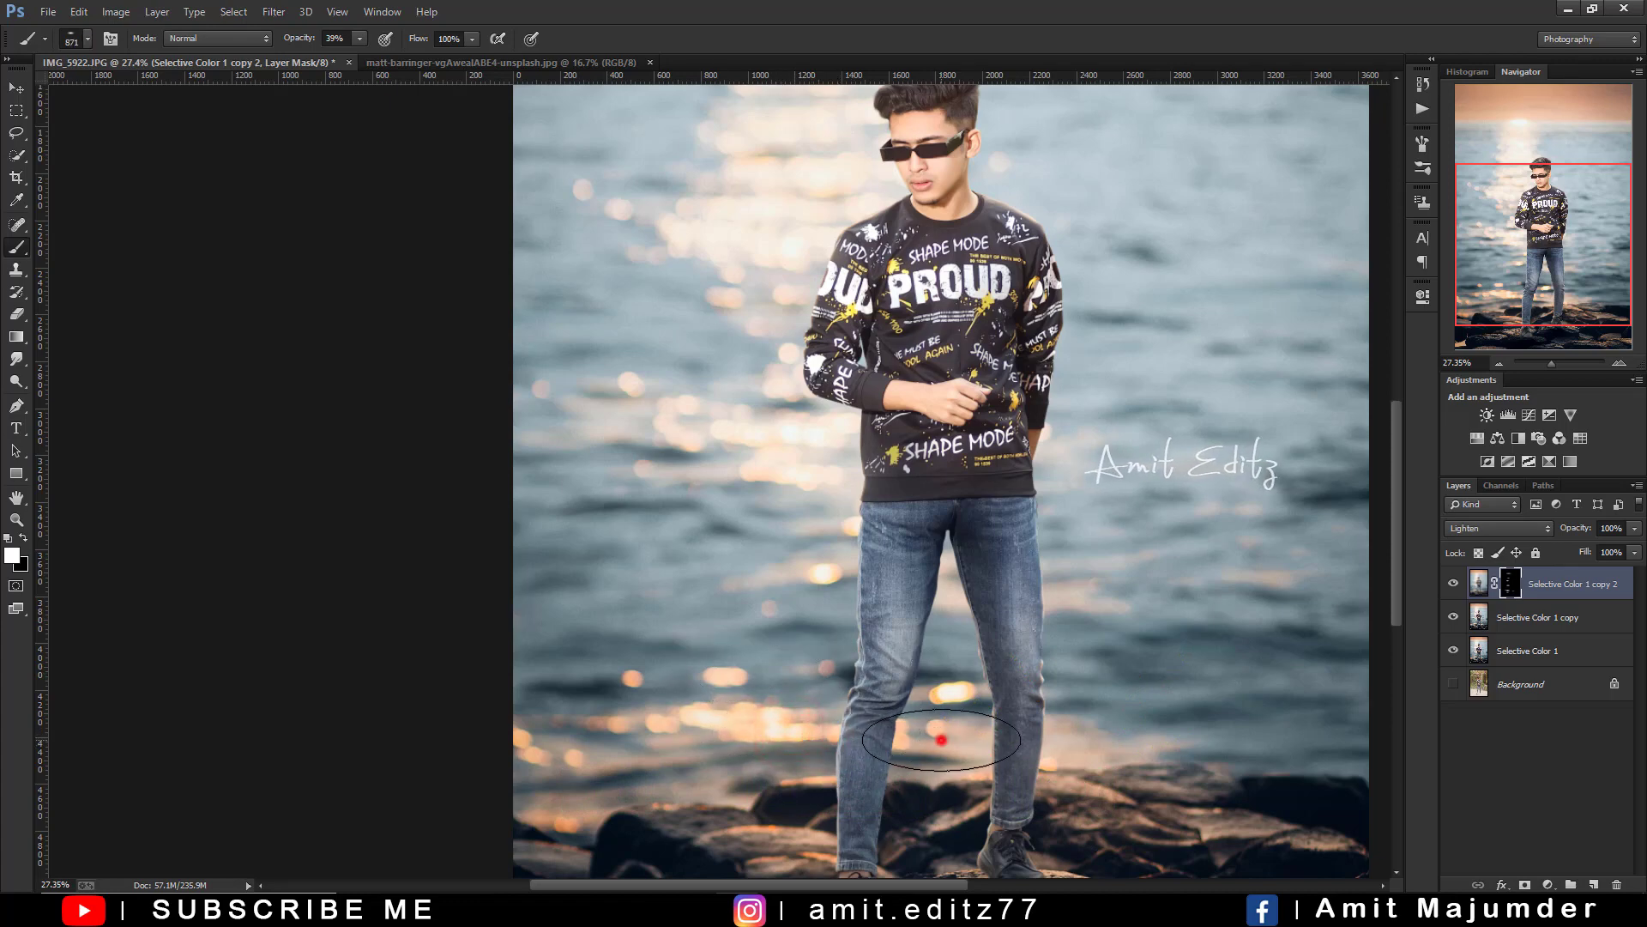
pyautogui.click(1057, 750)
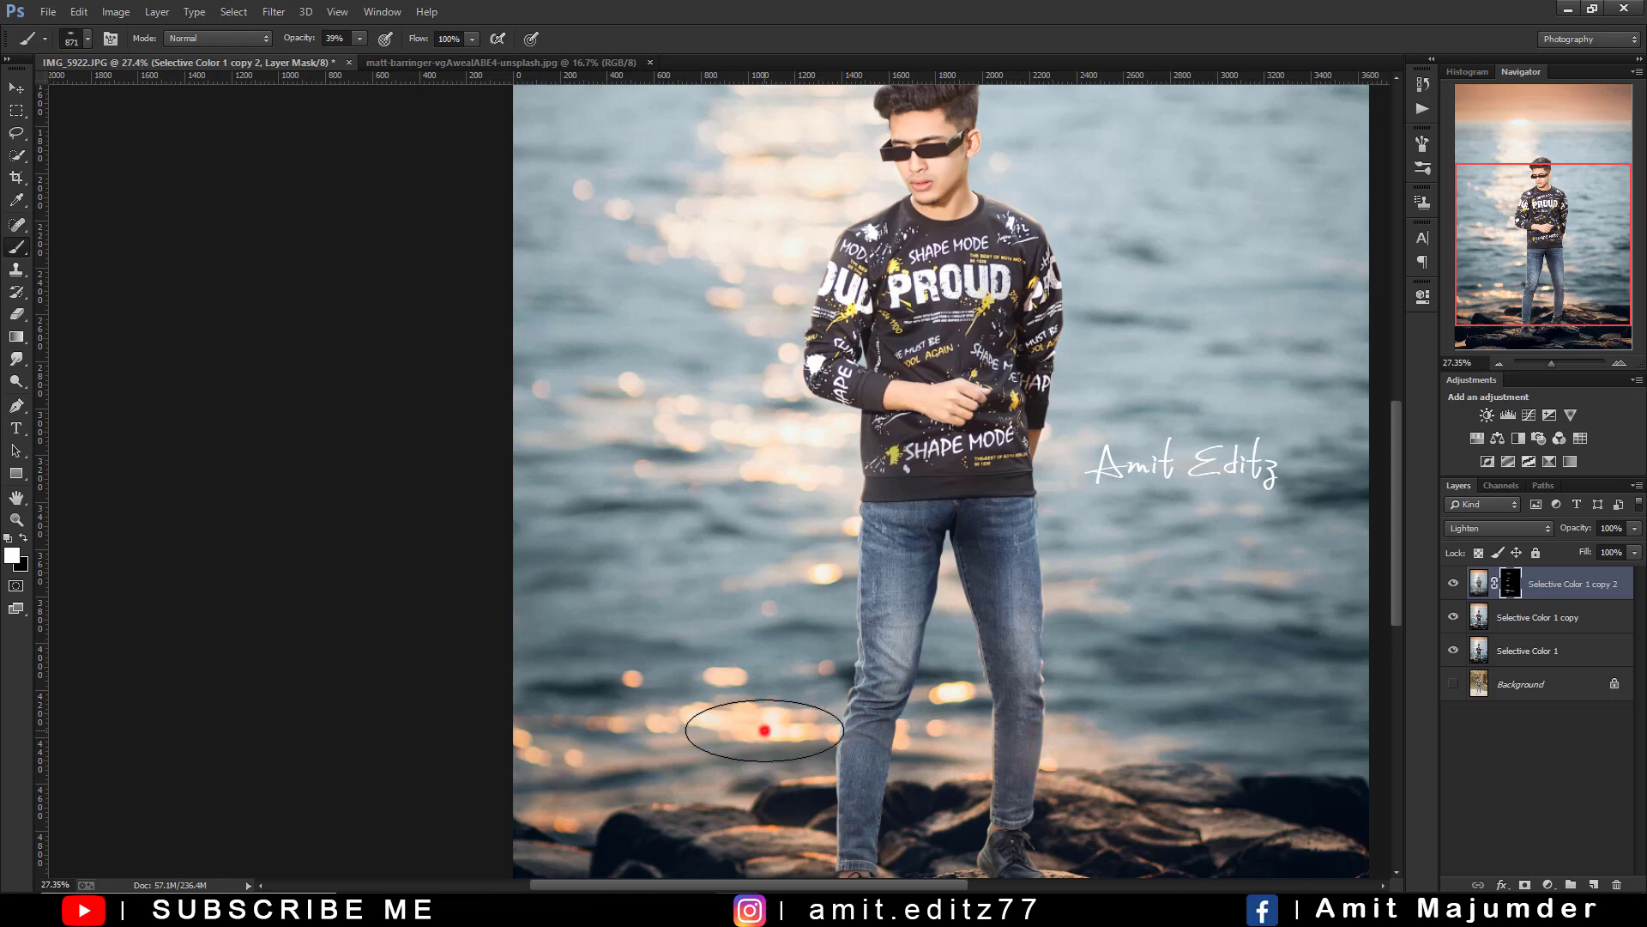
pyautogui.scroll(-2, 1048, 611)
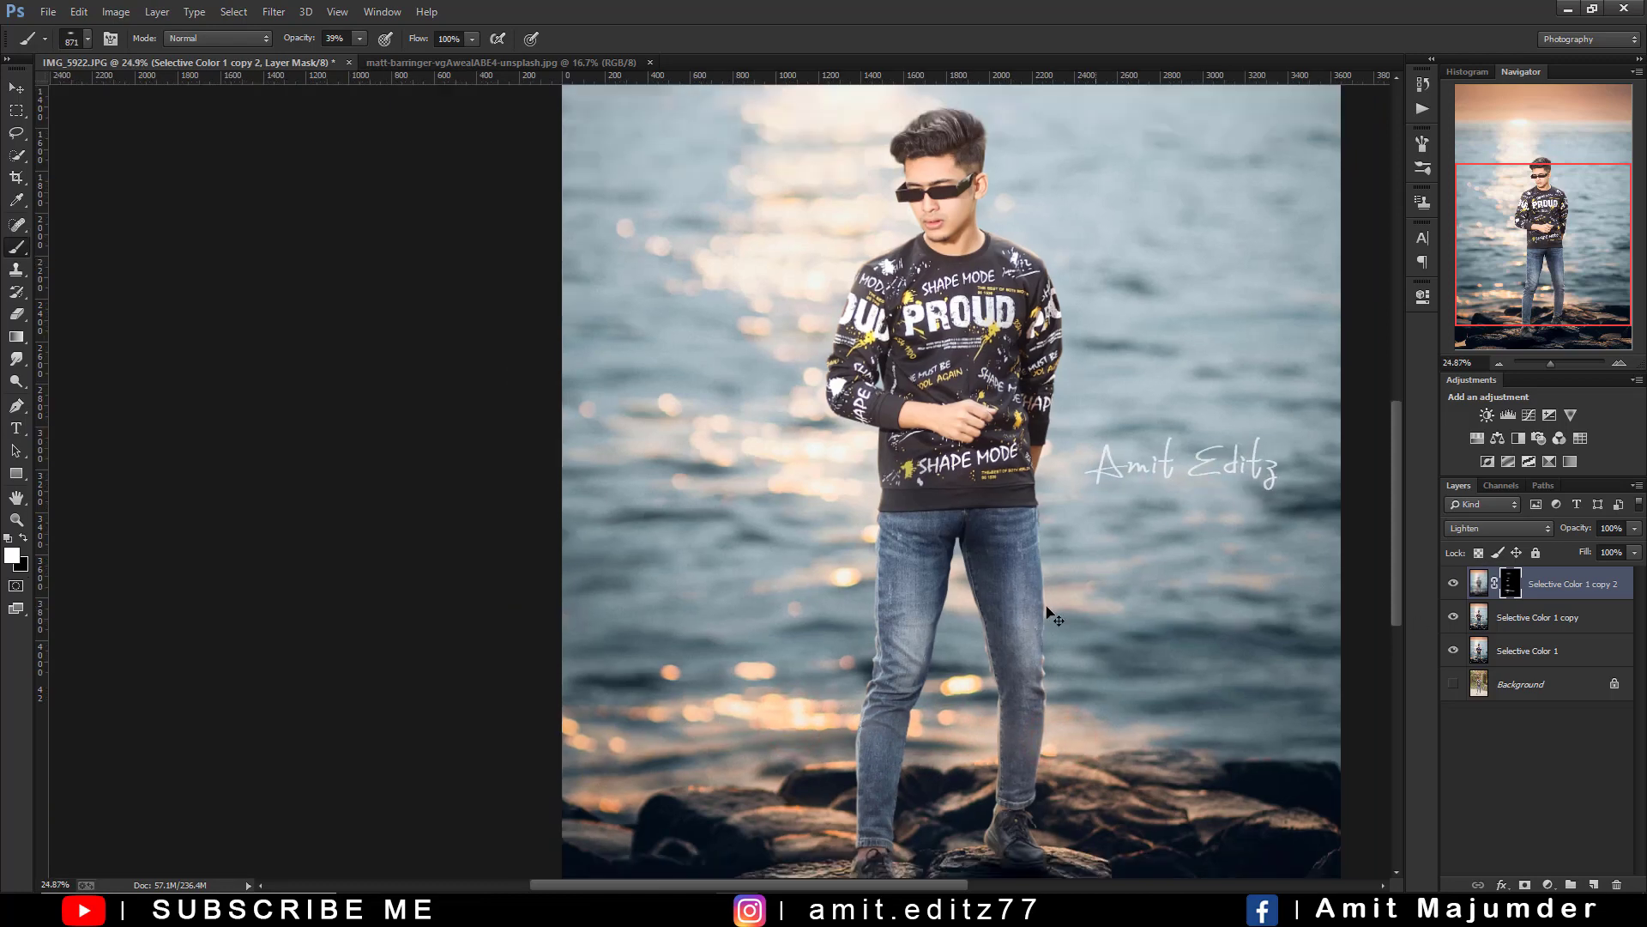
pyautogui.scroll(-2, 1049, 611)
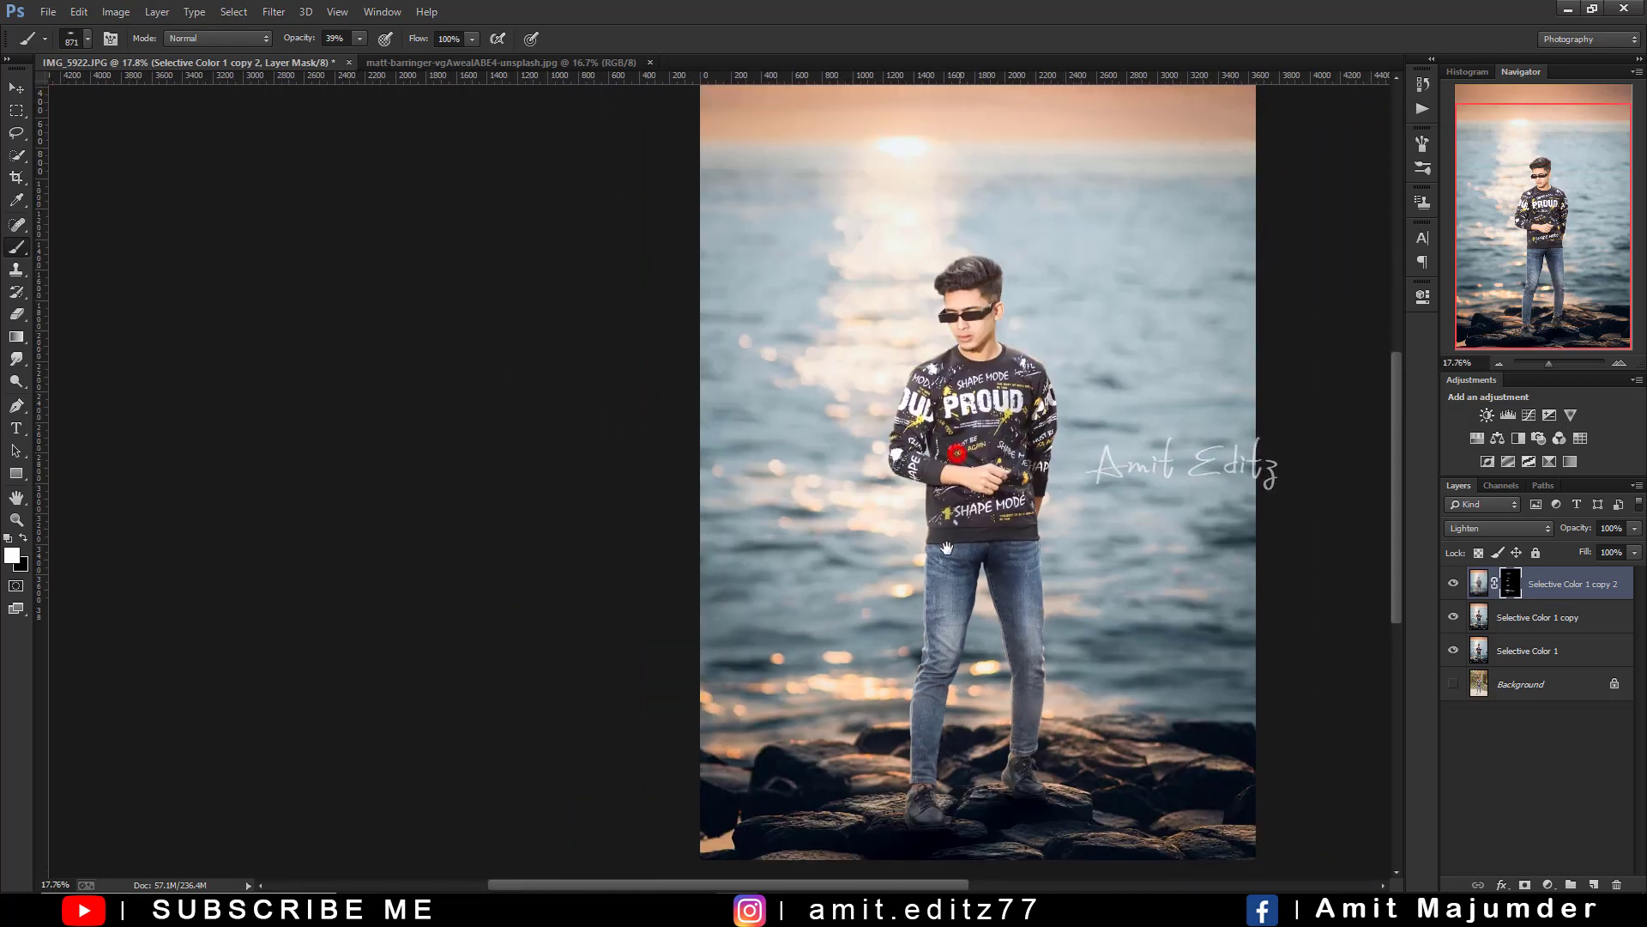
pyautogui.scroll(2, 961, 454)
pyautogui.scroll(2, 901, 459)
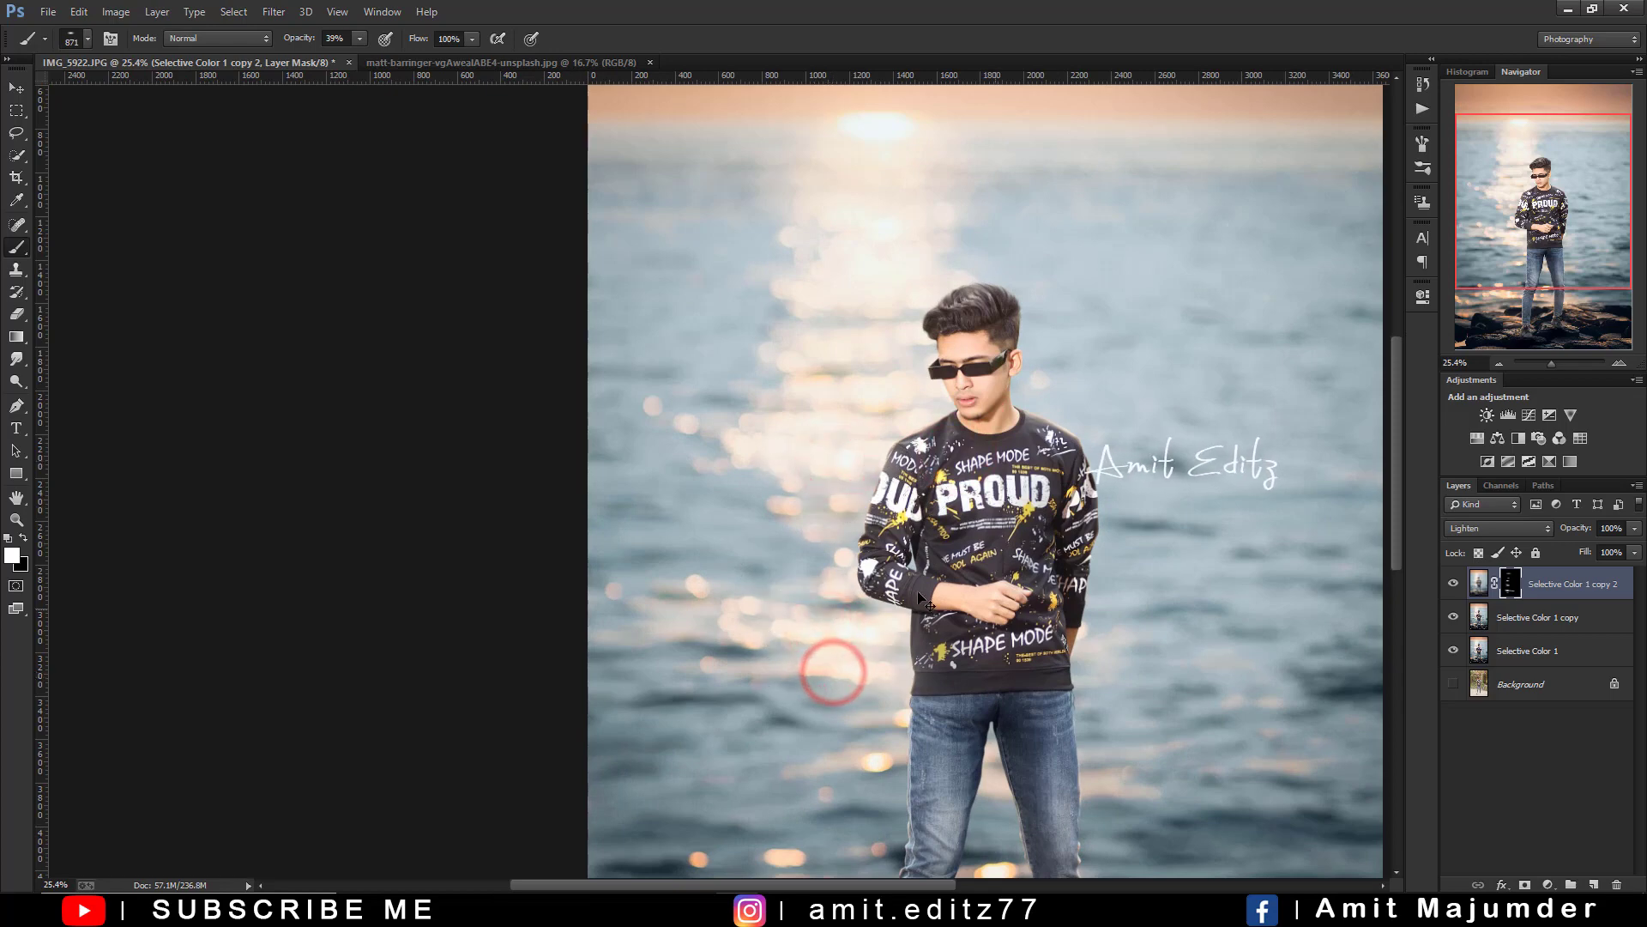
pyautogui.scroll(-4, 918, 590)
pyautogui.scroll(1, 916, 596)
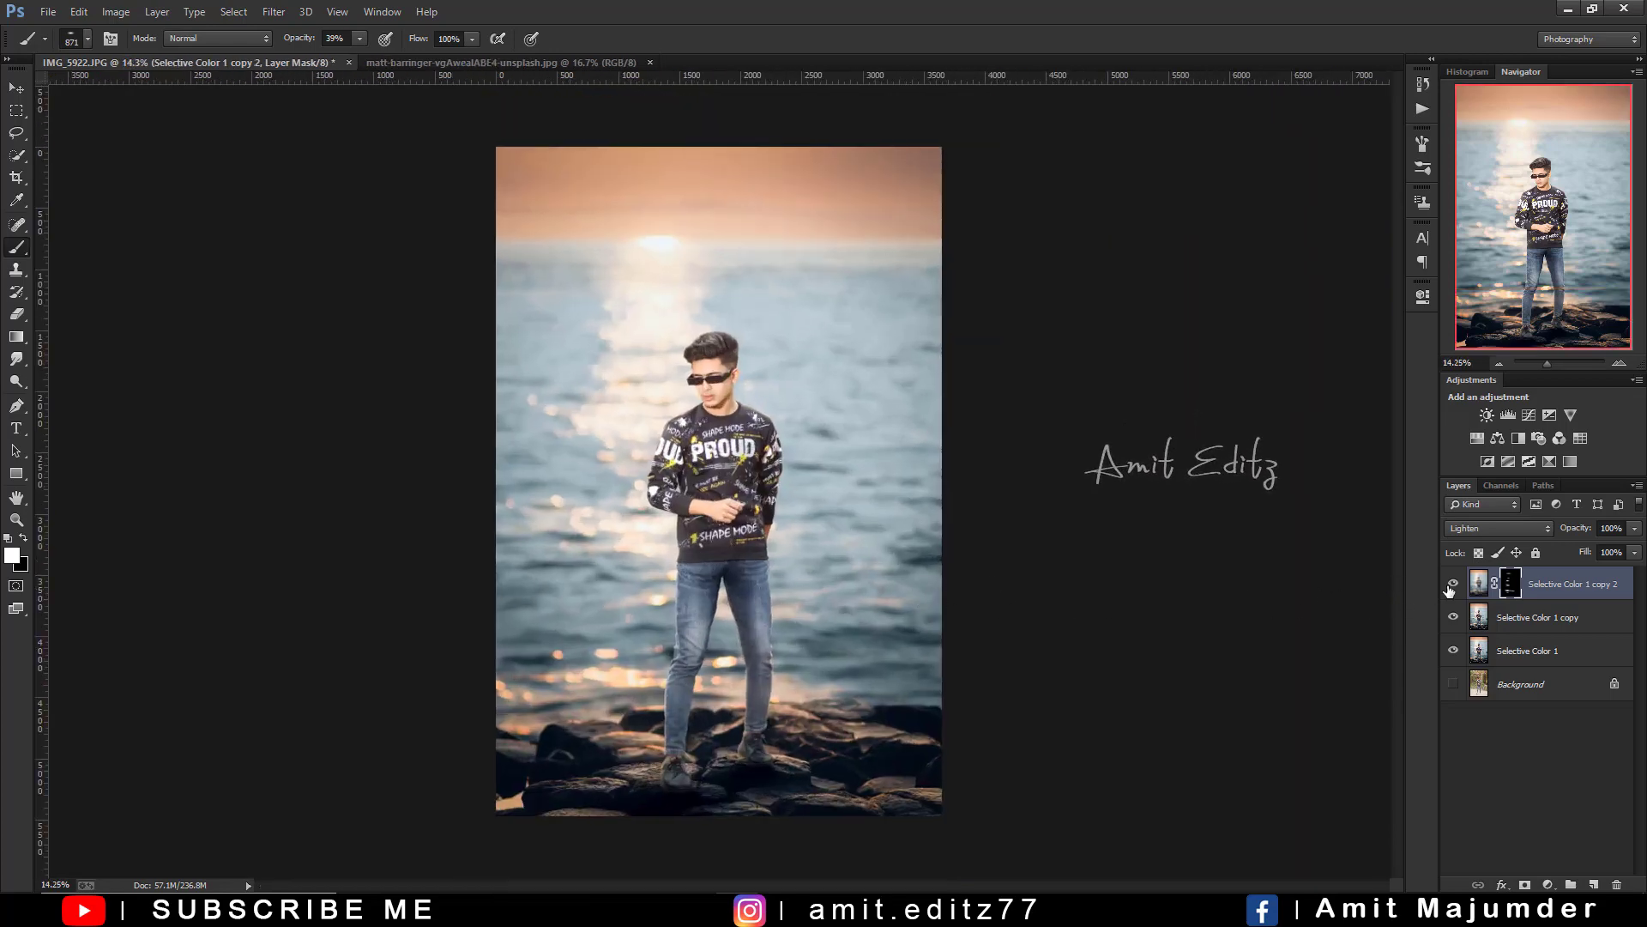
# - Compare with the glow hidden, then paint more glow onto the water left of the boy
pyautogui.click(1452, 585)
pyautogui.click(1452, 585)
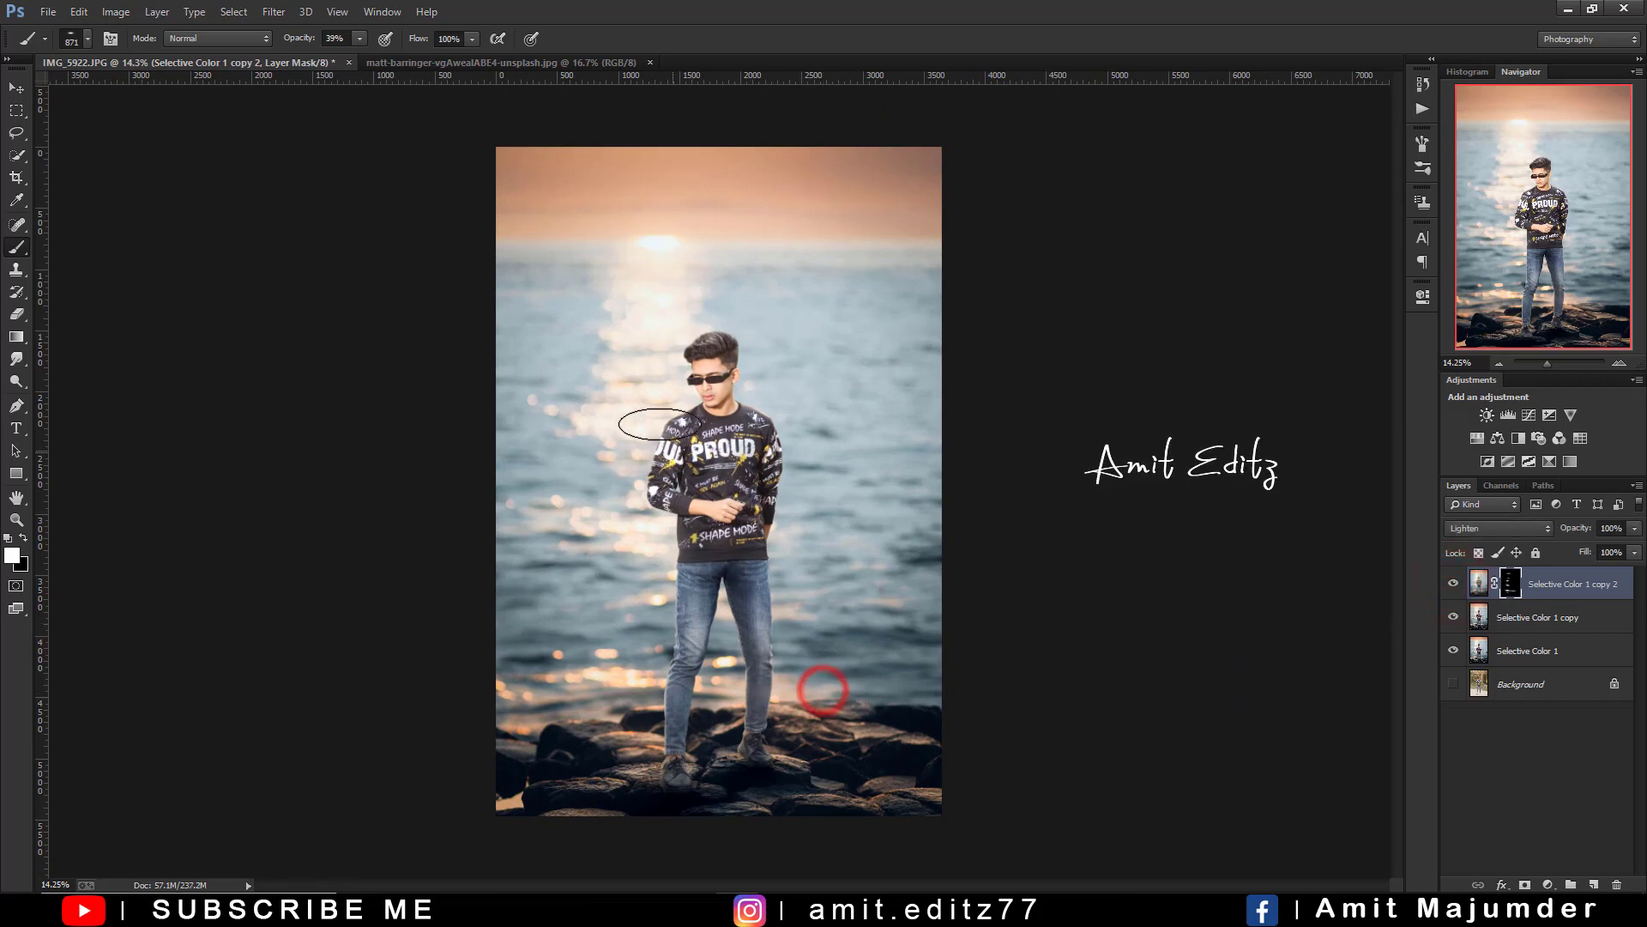
pyautogui.moveTo(570, 426); pyautogui.dragTo(558, 442)
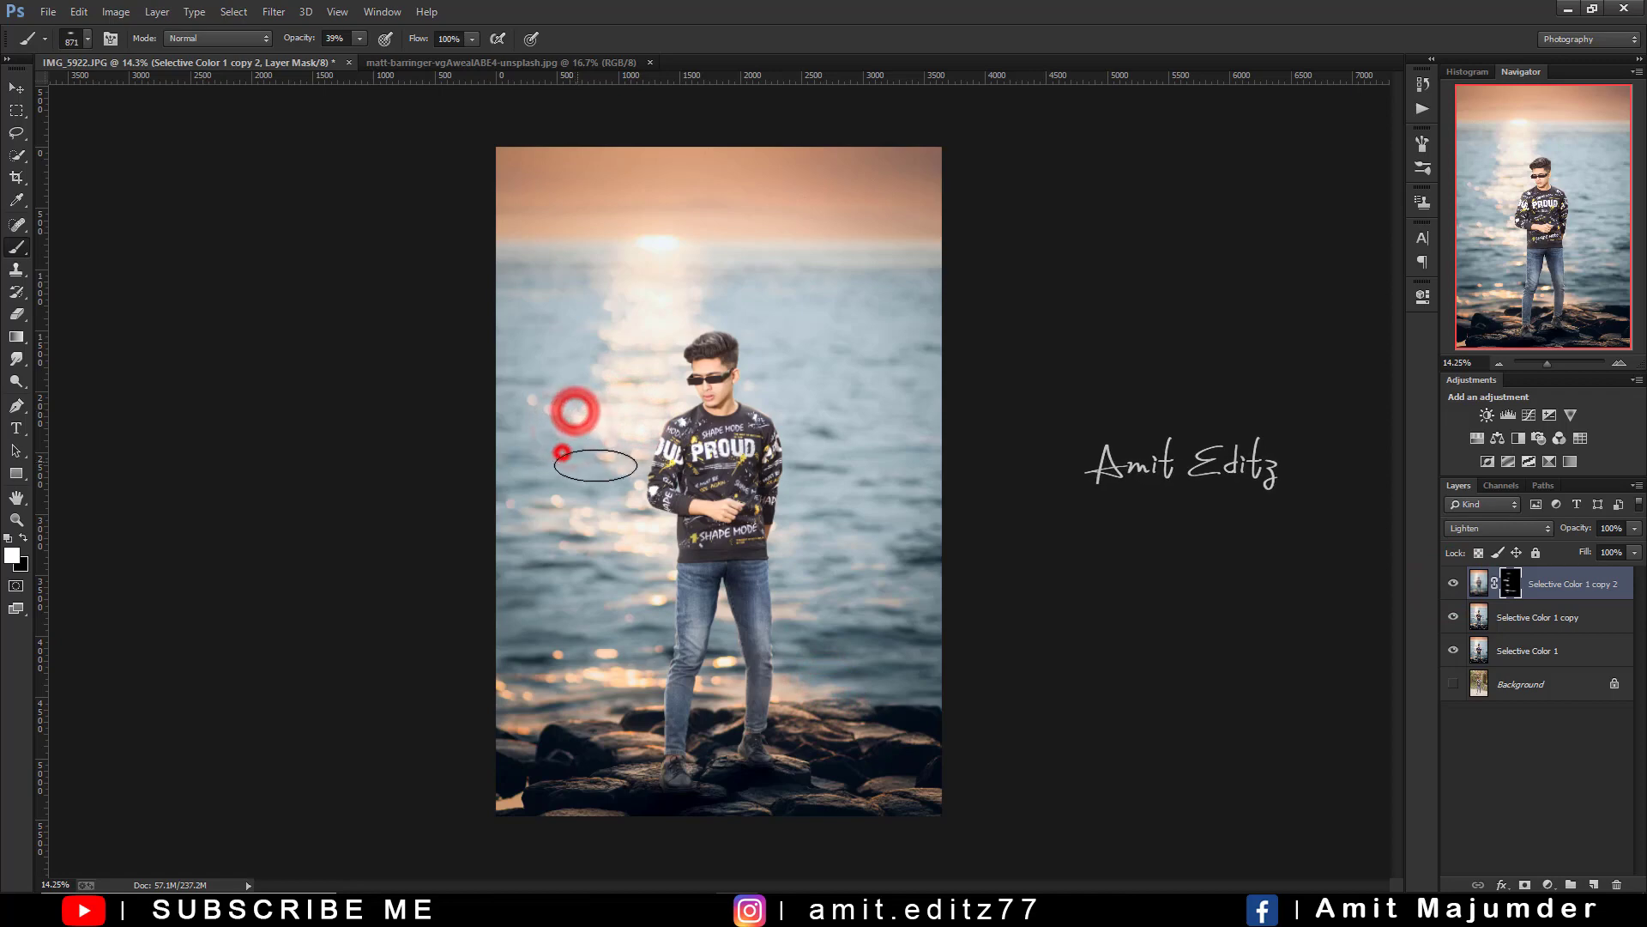
pyautogui.click(589, 526)
pyautogui.click(584, 554)
pyautogui.scroll(-1, 841, 581)
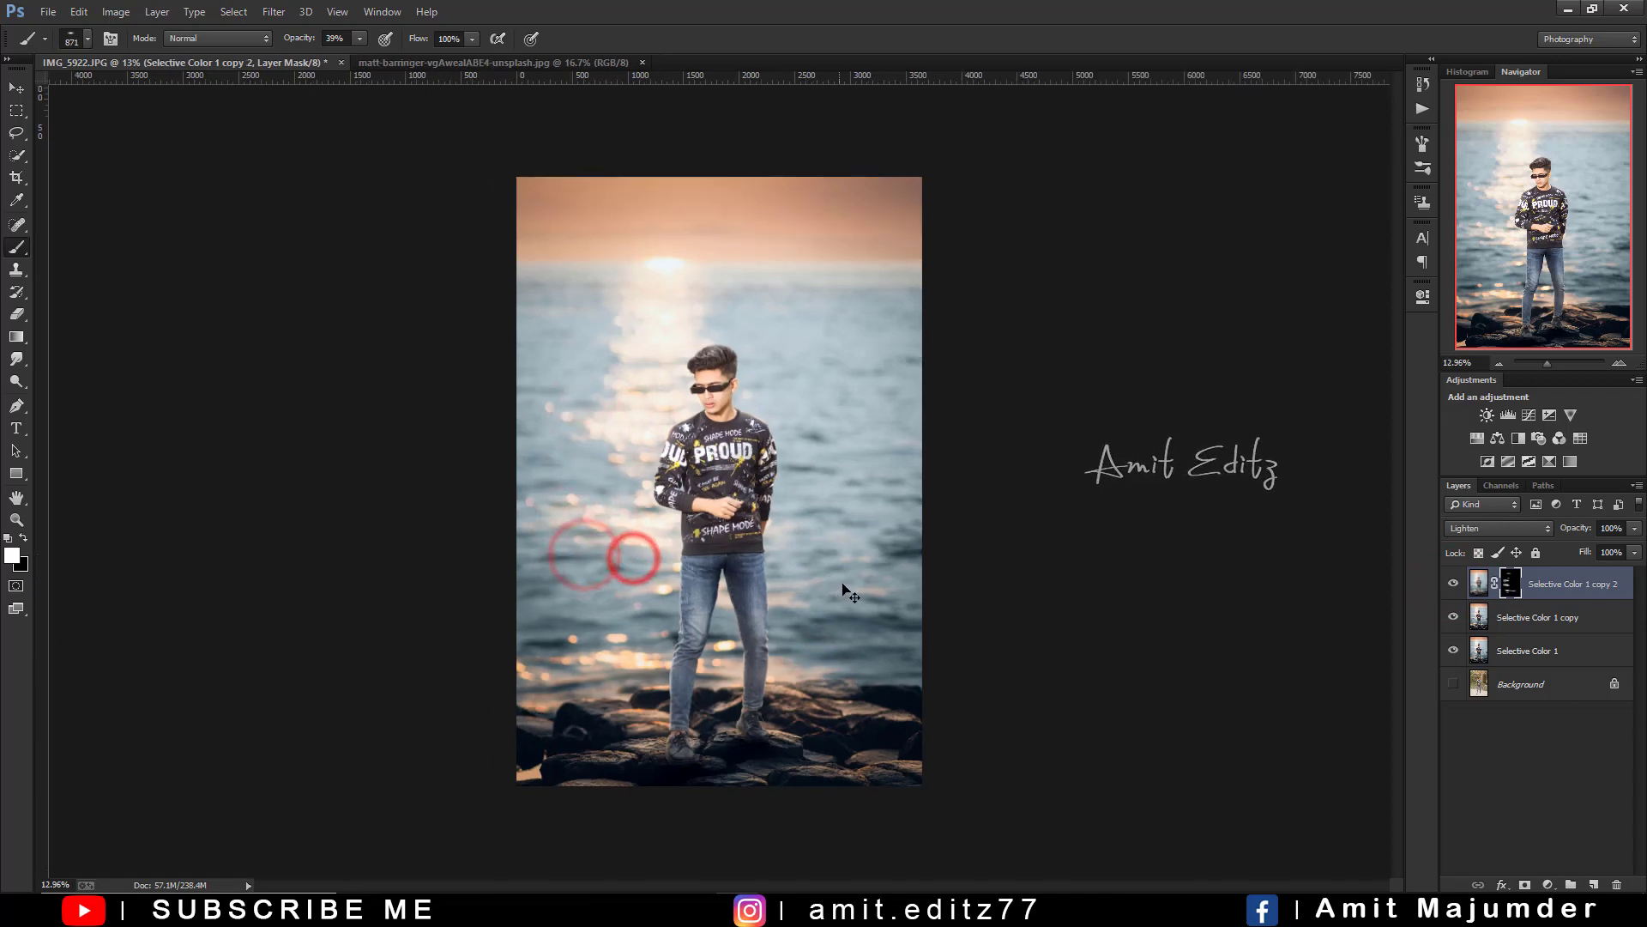
pyautogui.scroll(-1, 943, 574)
pyautogui.scroll(1, 1141, 571)
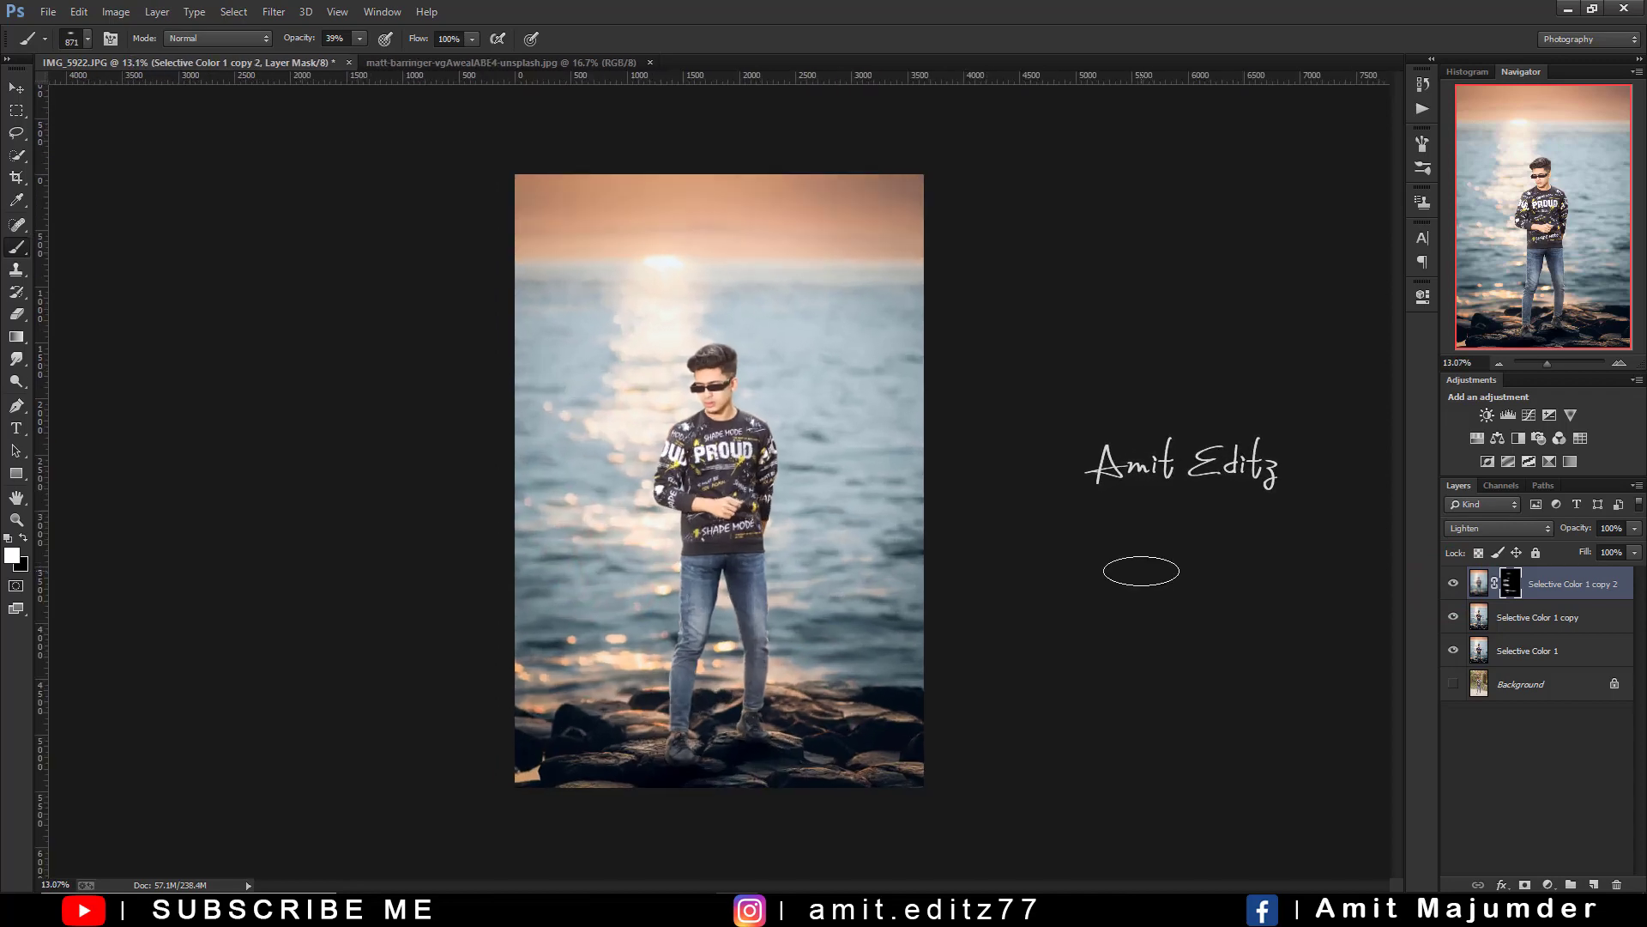
# - Merge the three selected Selective Color layers into one
pyautogui.keyDown('shift'); pyautogui.click(1549, 654); pyautogui.keyUp('shift')
pyautogui.rightClick(1550, 651)
pyautogui.click(1370, 620)
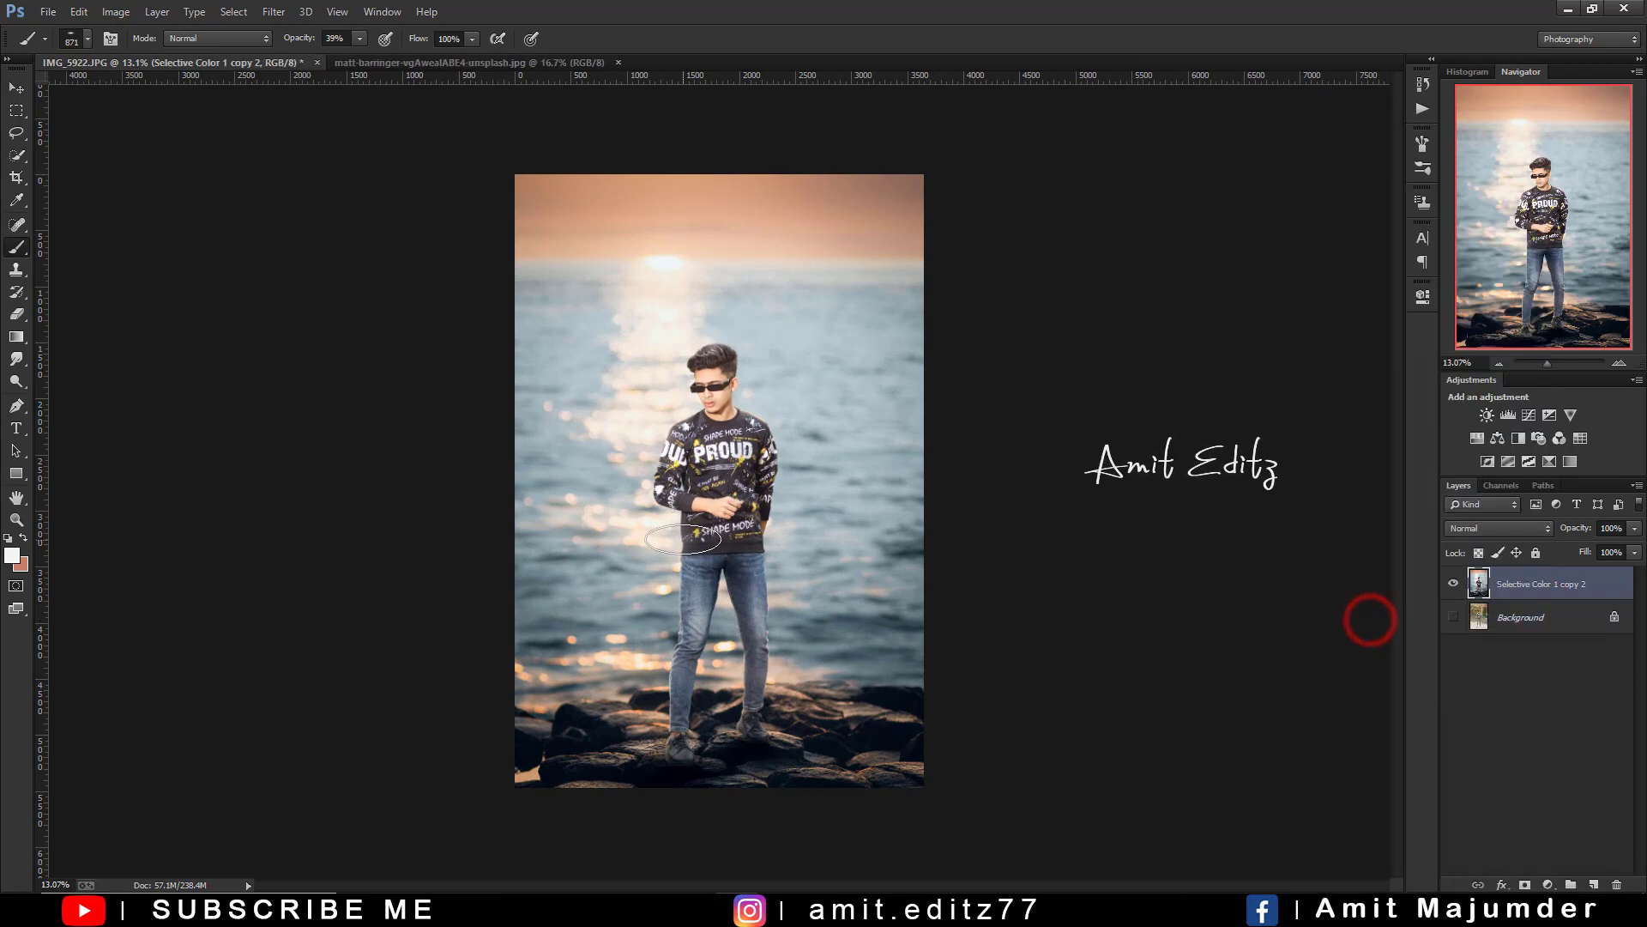
pyautogui.scroll(-1, 708, 534)
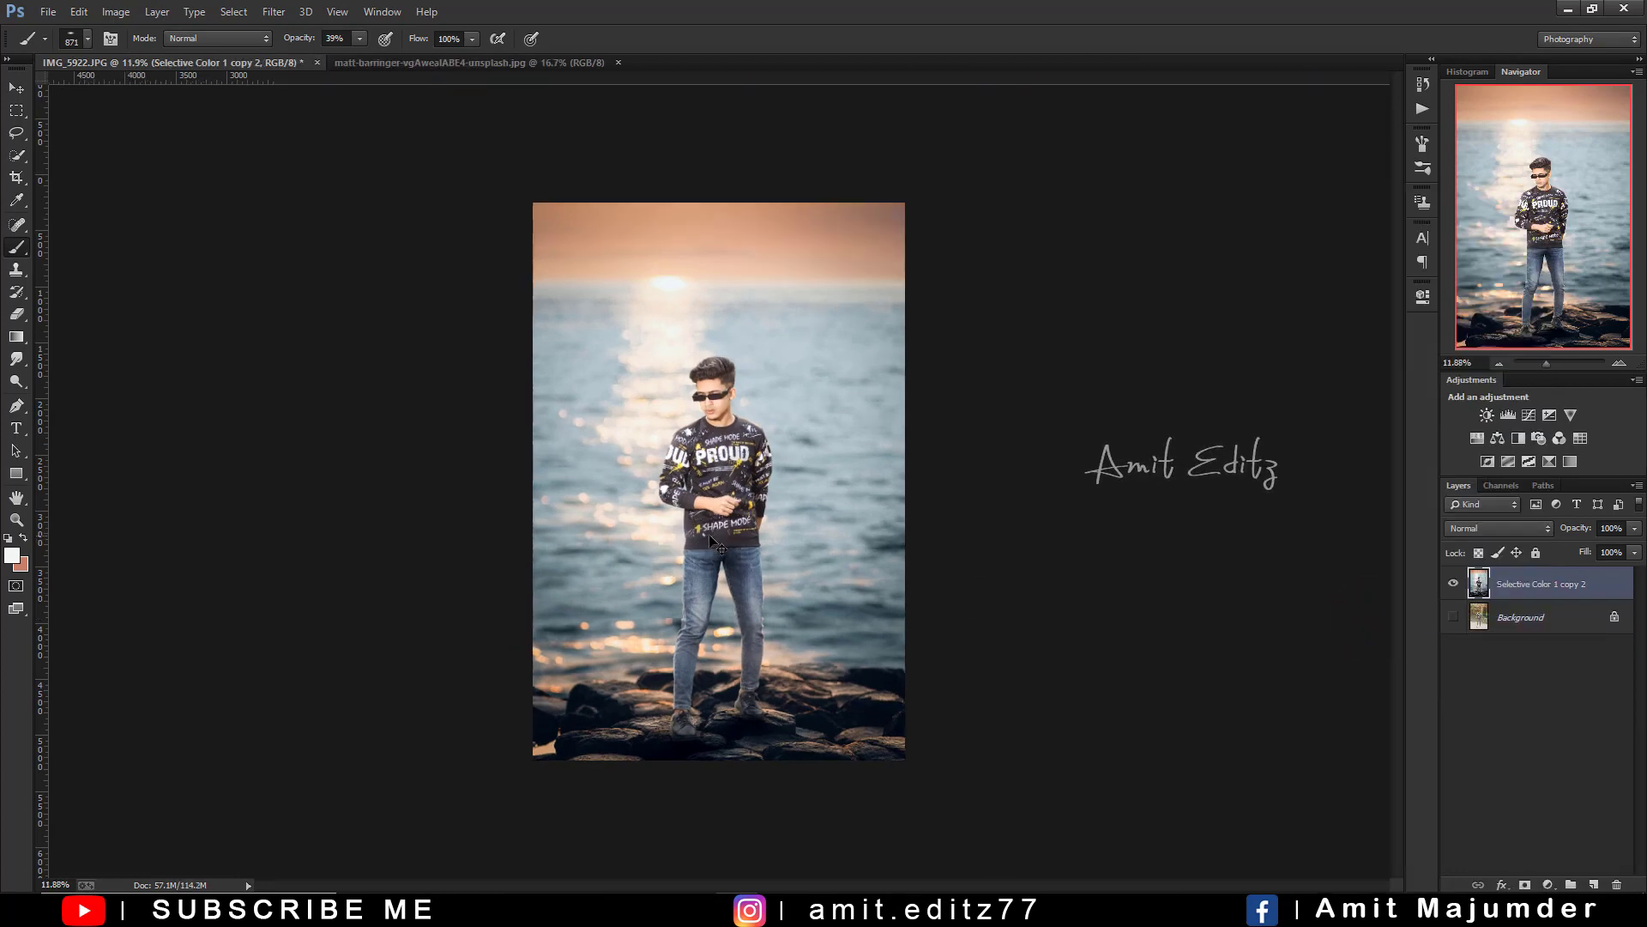
pyautogui.scroll(-1, 709, 534)
pyautogui.scroll(1, 709, 534)
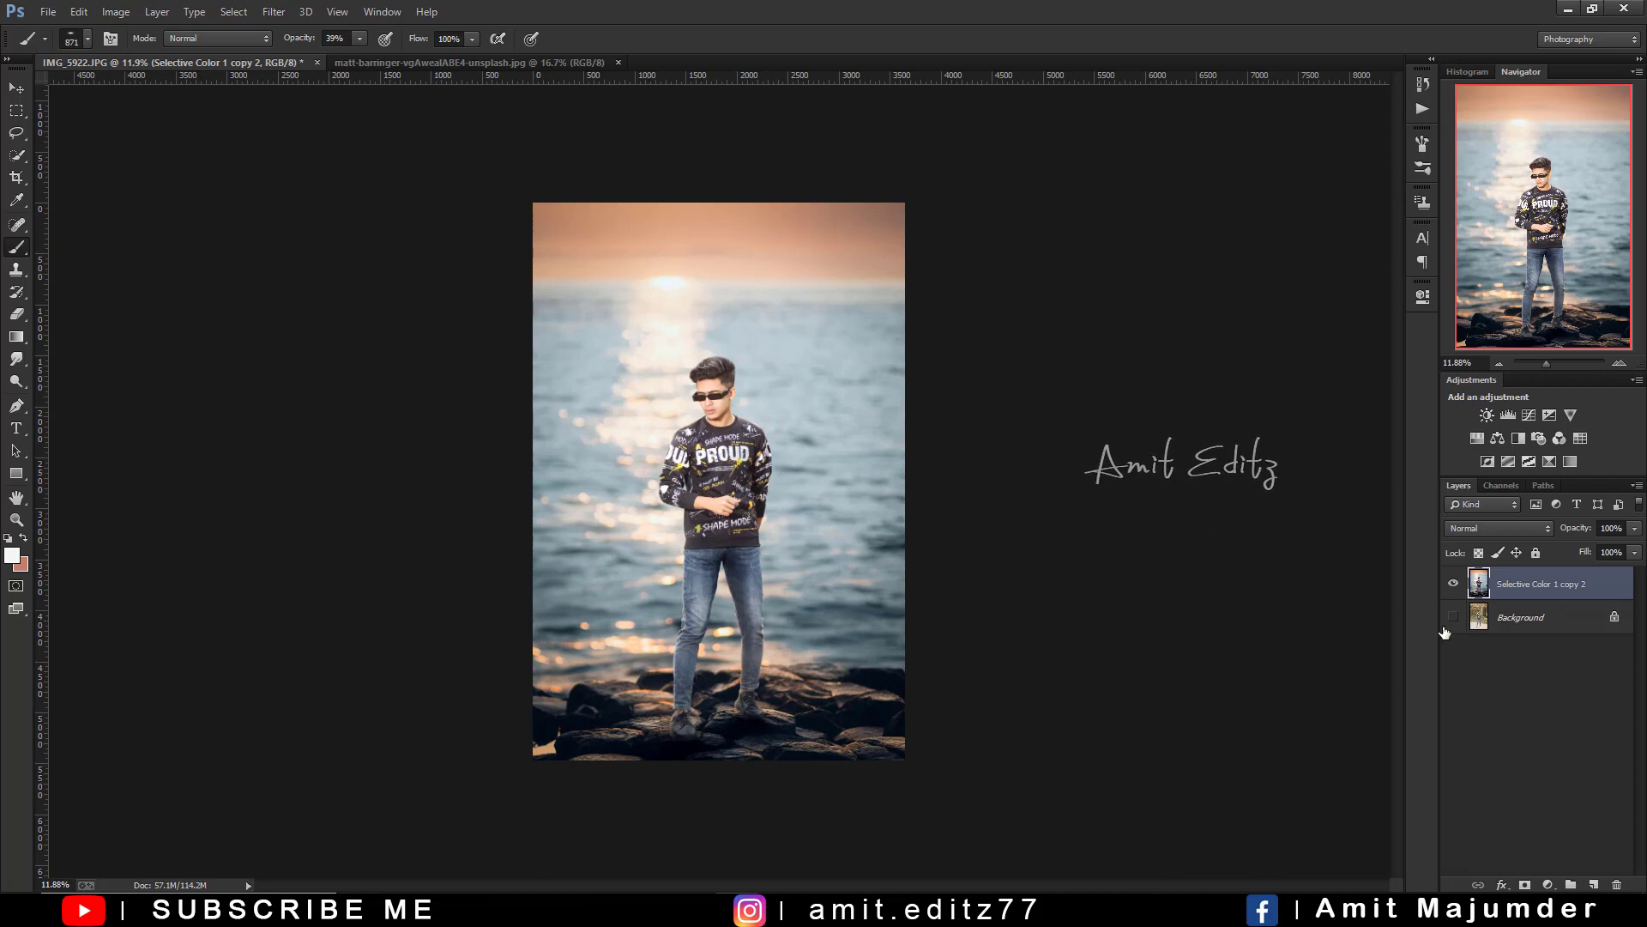
# - Toggle the merged layer's visibility to compare it with the original forest photo
pyautogui.click(1453, 584)
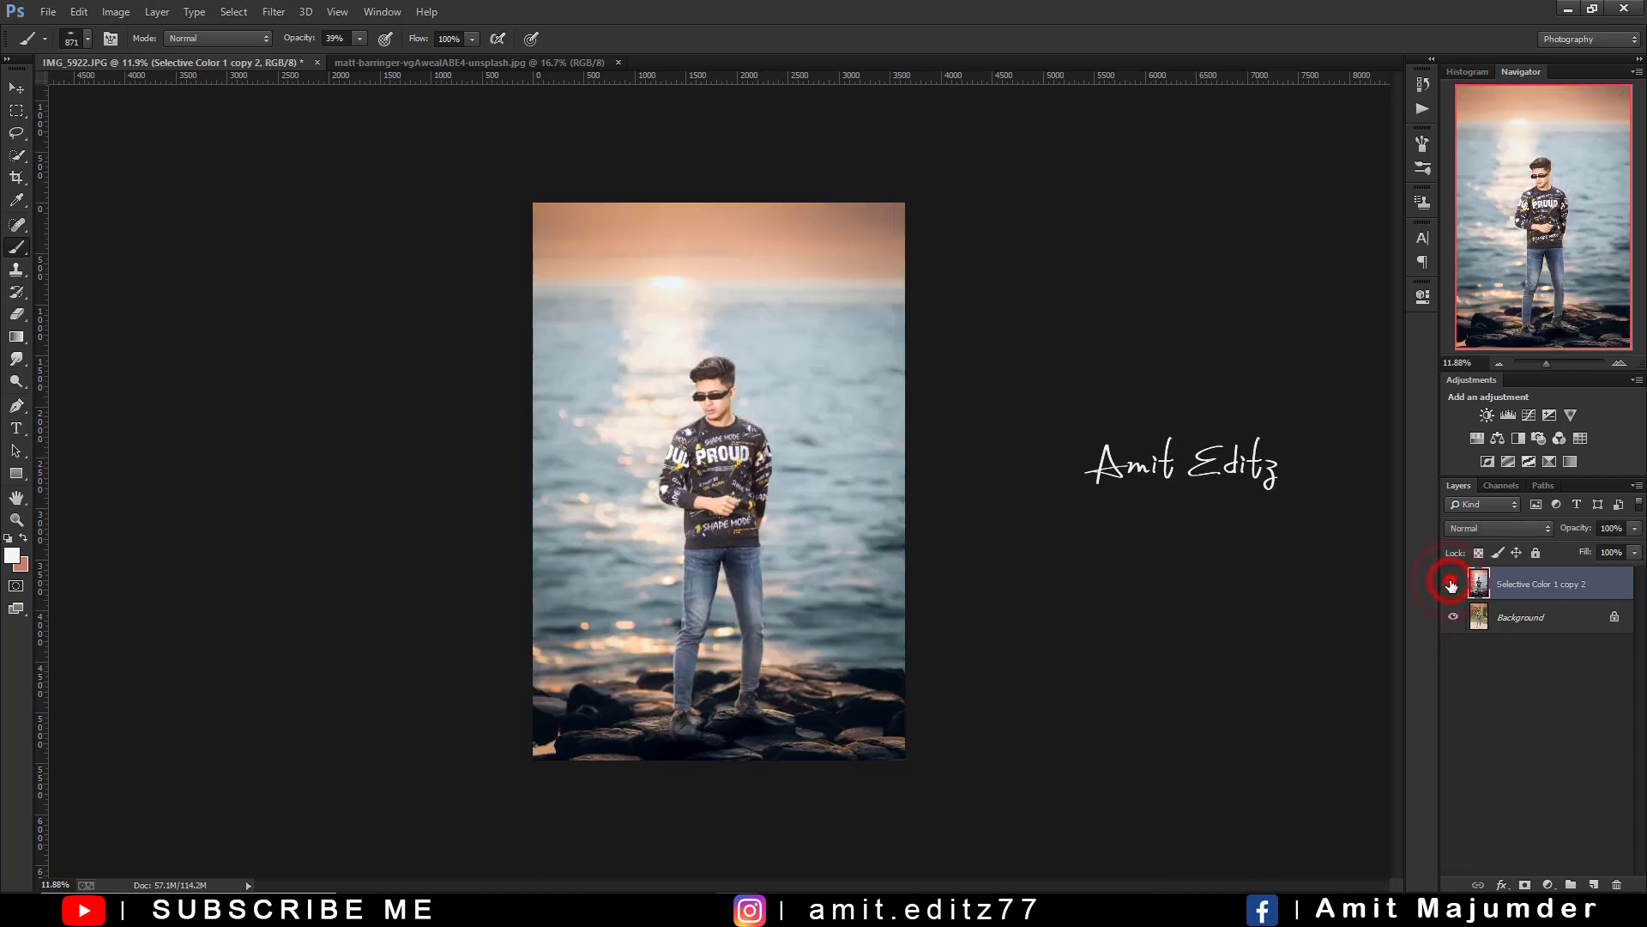
pyautogui.click(1453, 583)
pyautogui.click(1452, 583)
pyautogui.scroll(2, 673, 609)
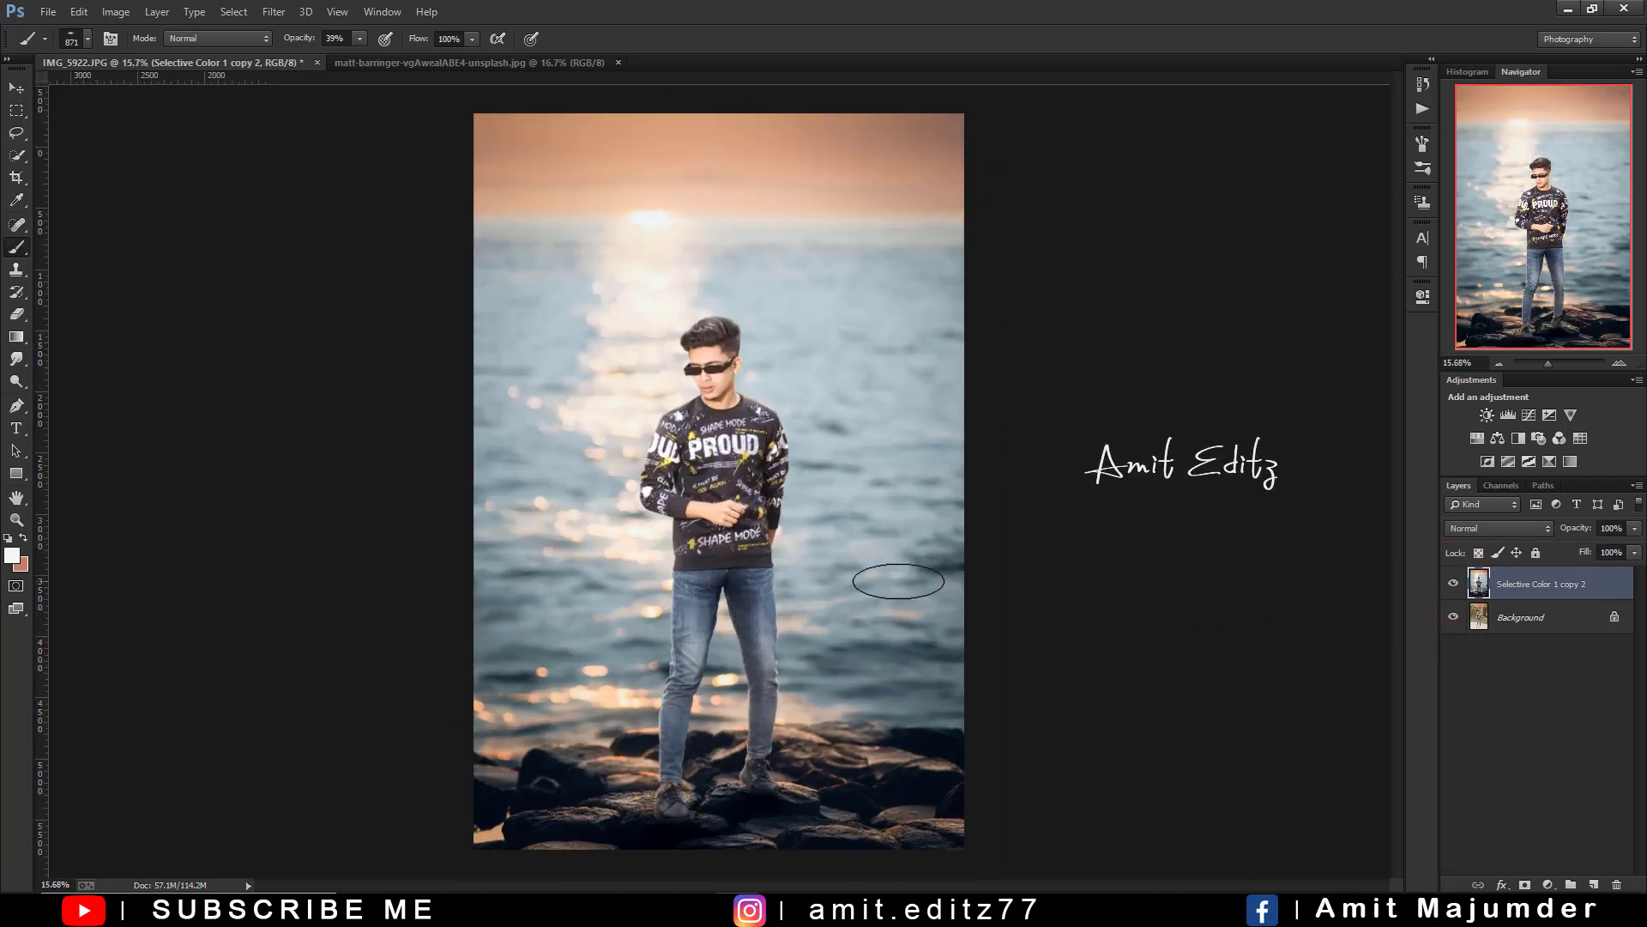
pyautogui.click(1454, 584)
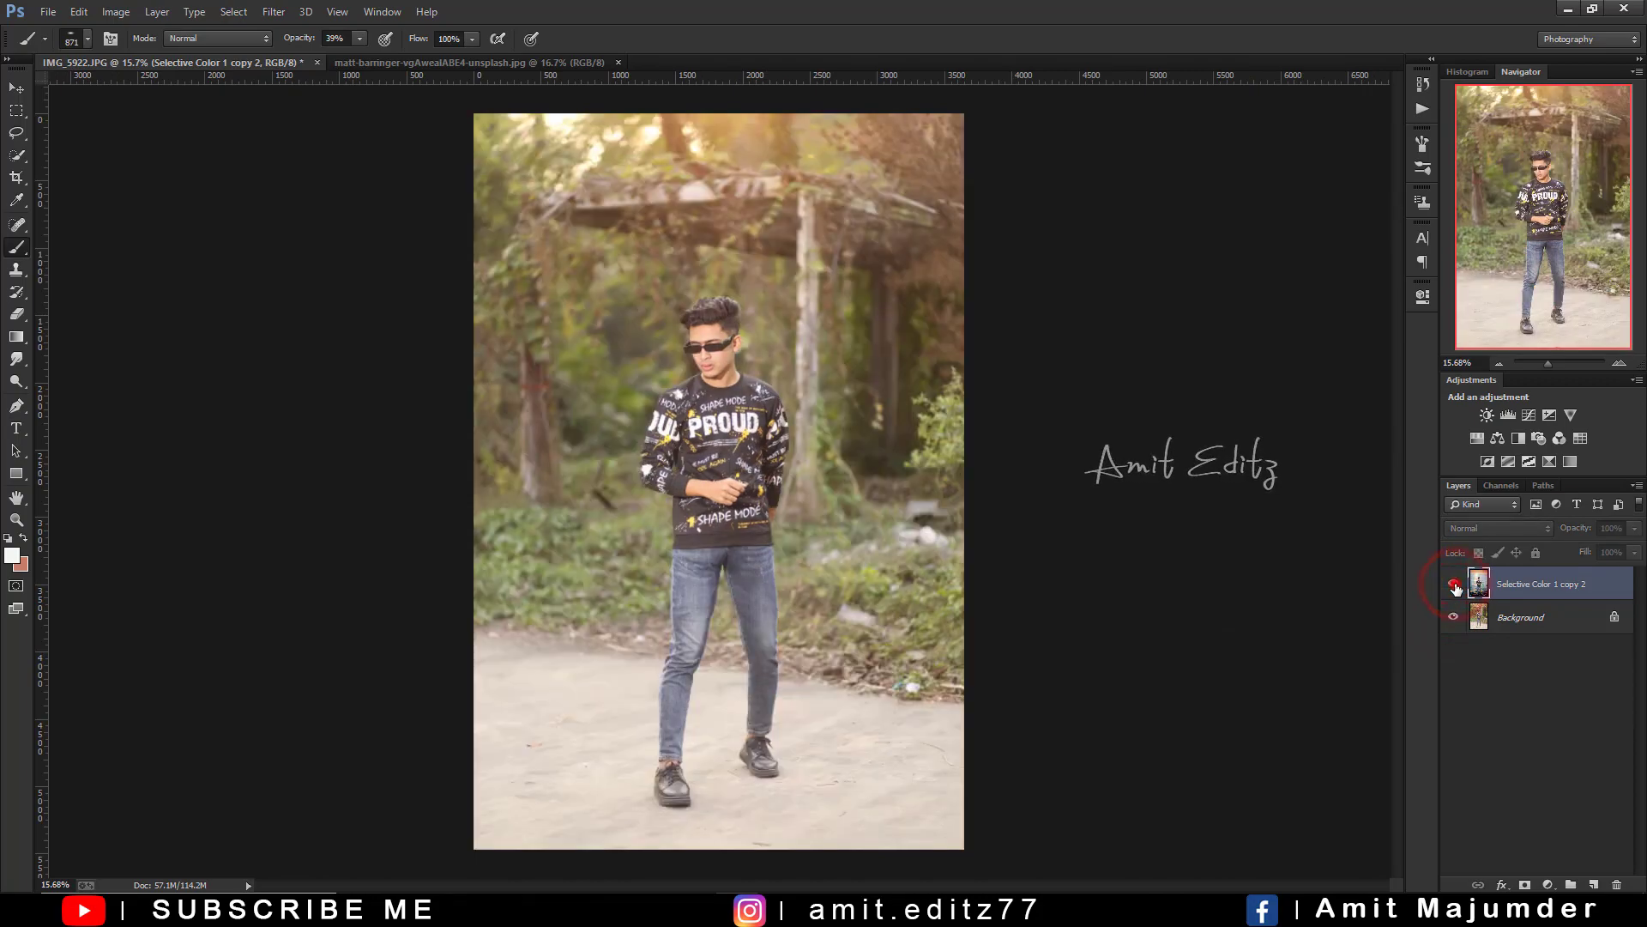
pyautogui.click(1454, 585)
pyautogui.click(1453, 584)
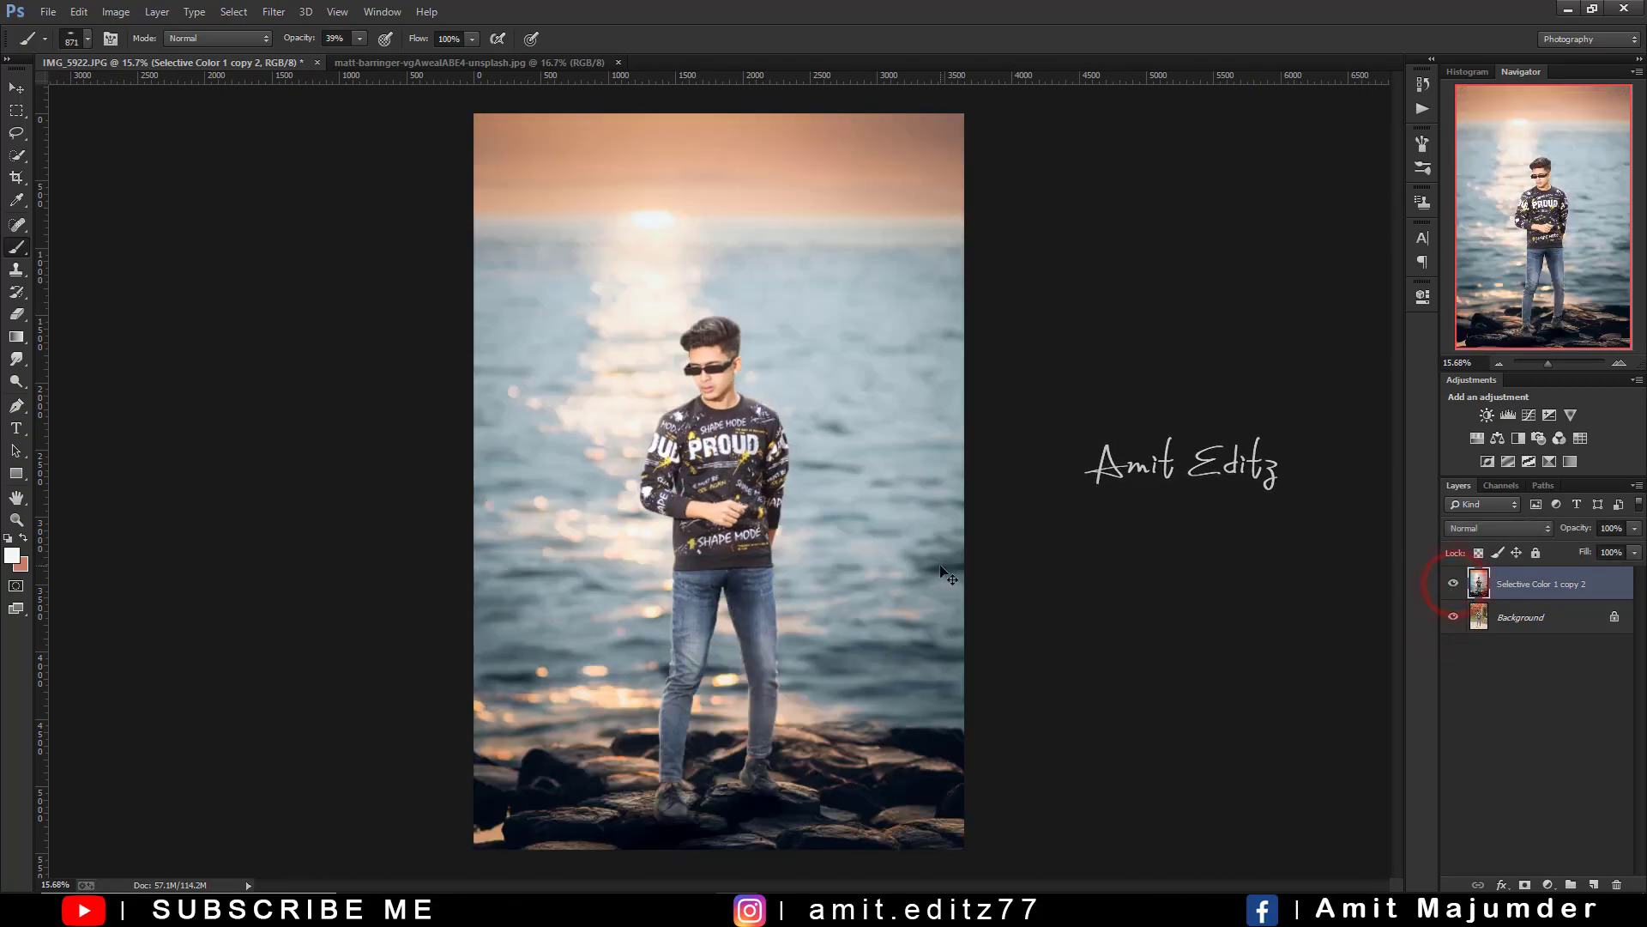